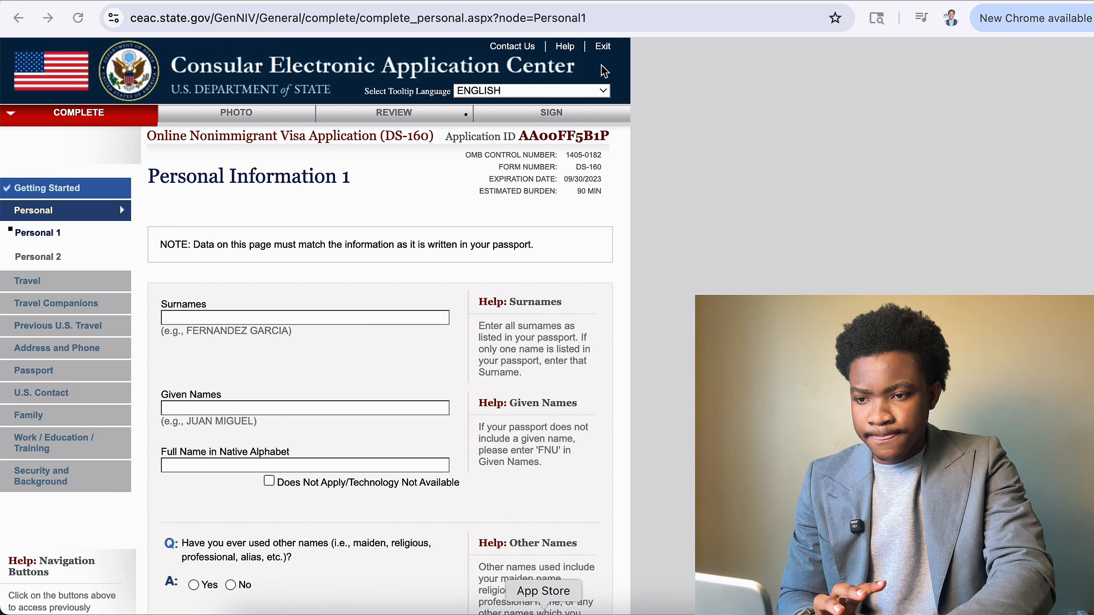
# Search for 'googl' from the address bar and confirm leaving the unsaved application page.
pyautogui.click(618, 20)
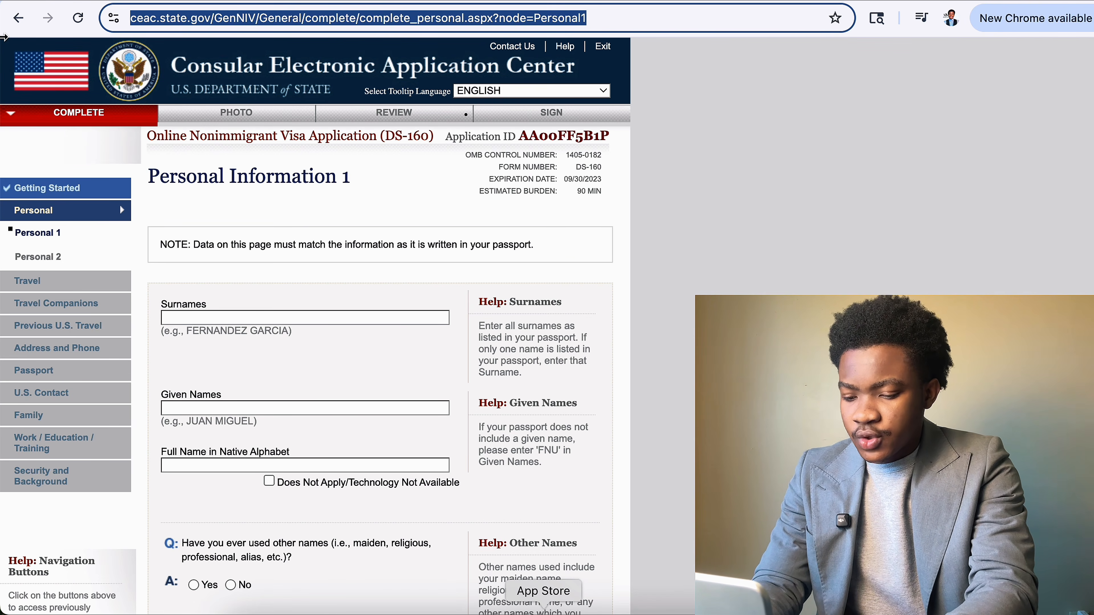
pyautogui.write('goo')
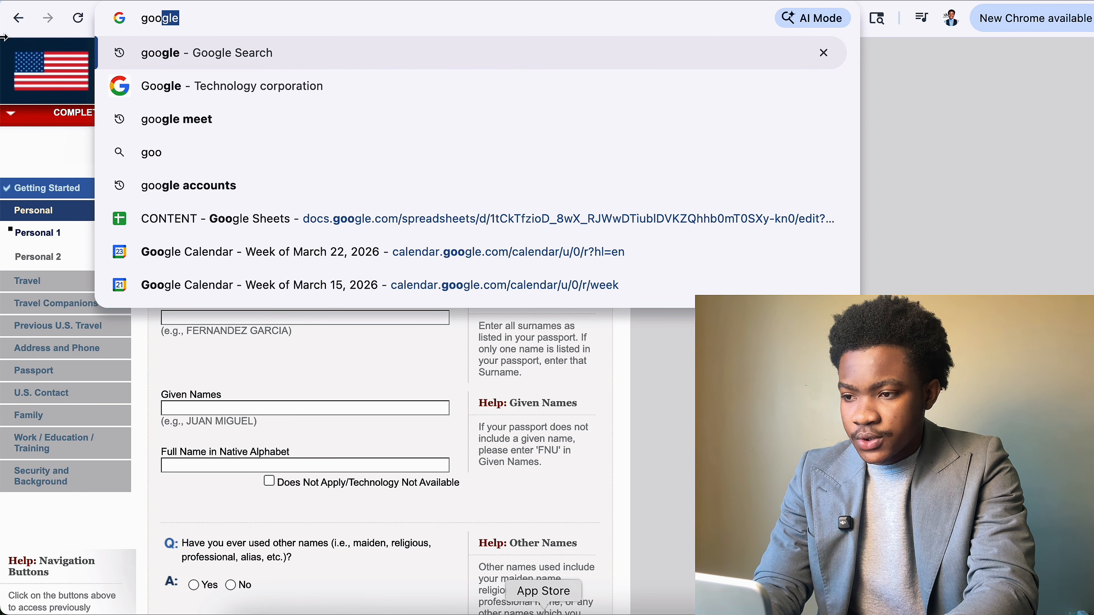
pyautogui.write('gl')
pyautogui.press('Return')
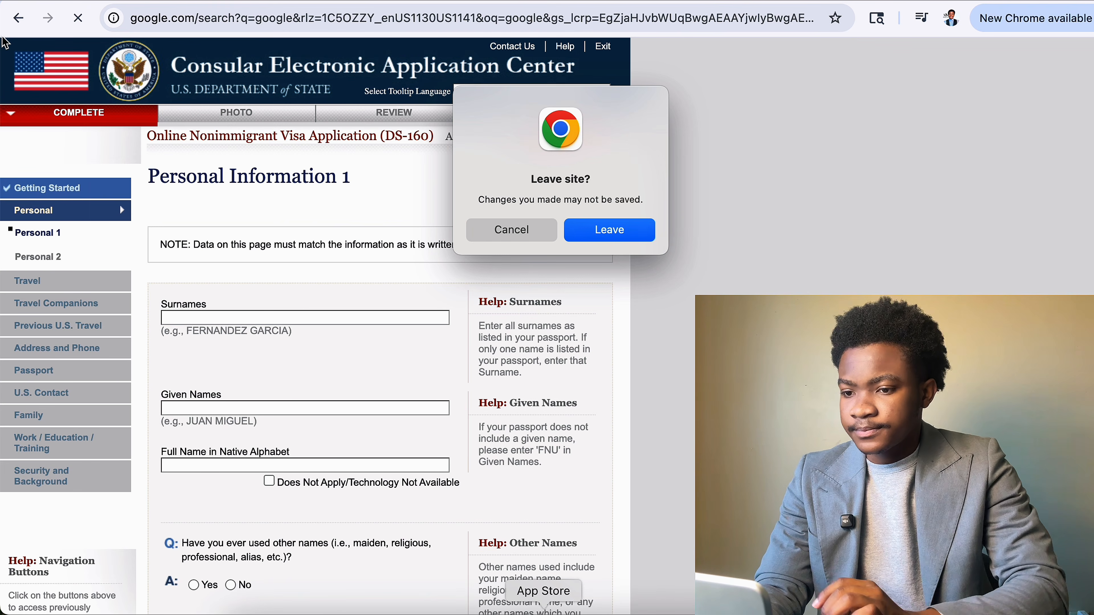
pyautogui.click(612, 231)
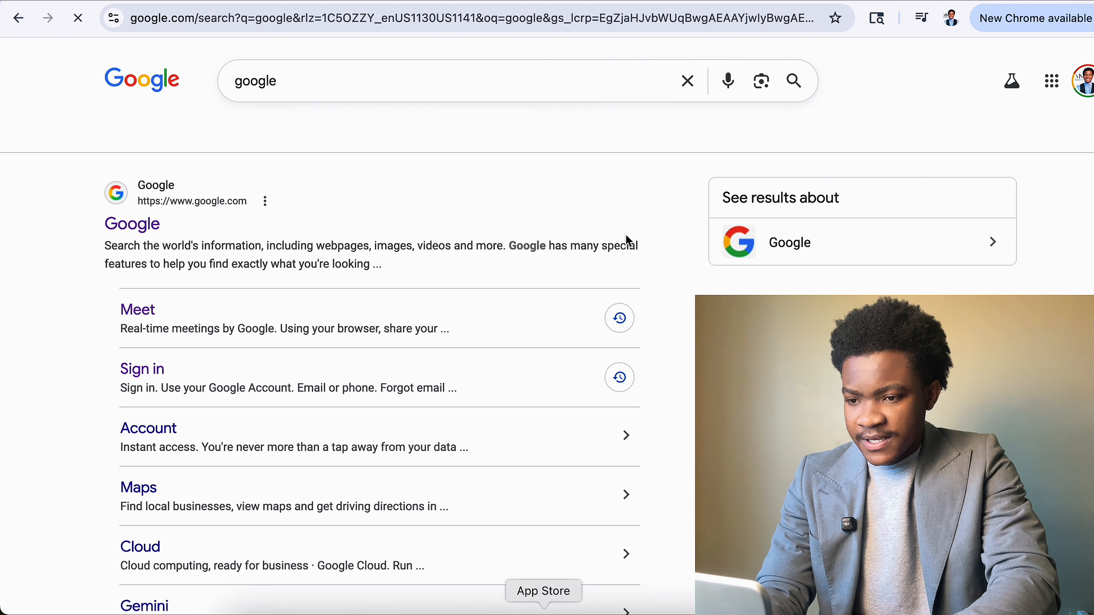
# Search Google for 'ceac' and open the Consular Electronic Application Center result.
pyautogui.click(116, 223)
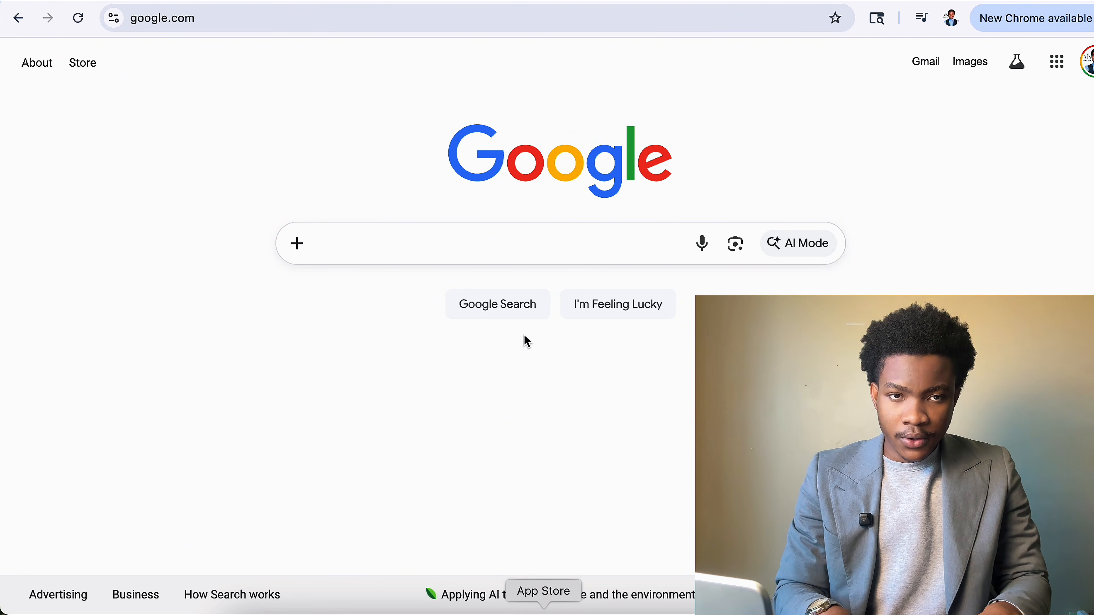
pyautogui.write('ceac')
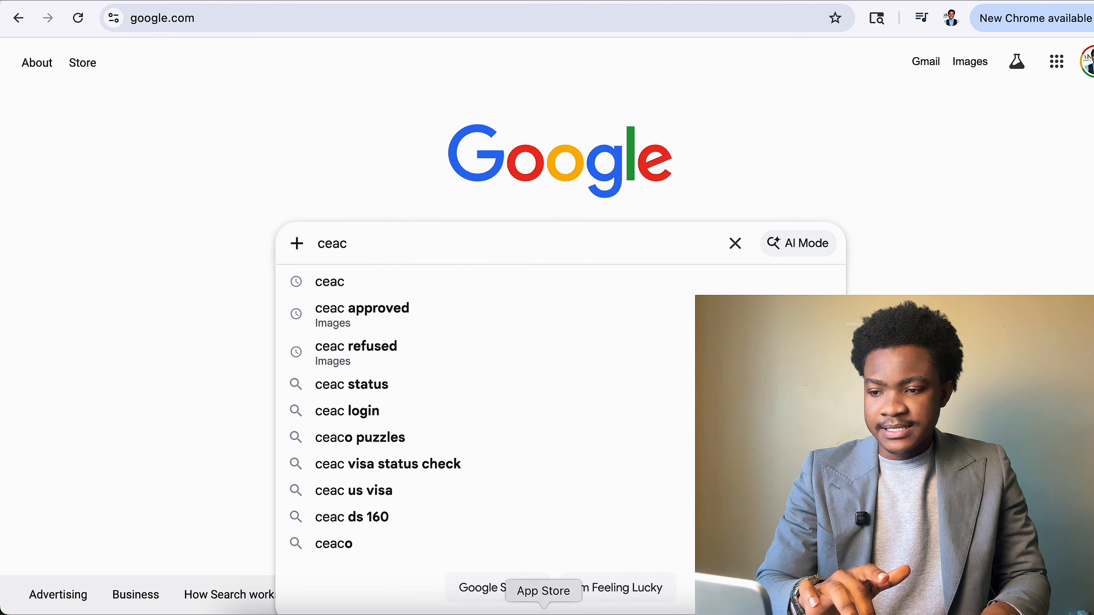
pyautogui.click(502, 293)
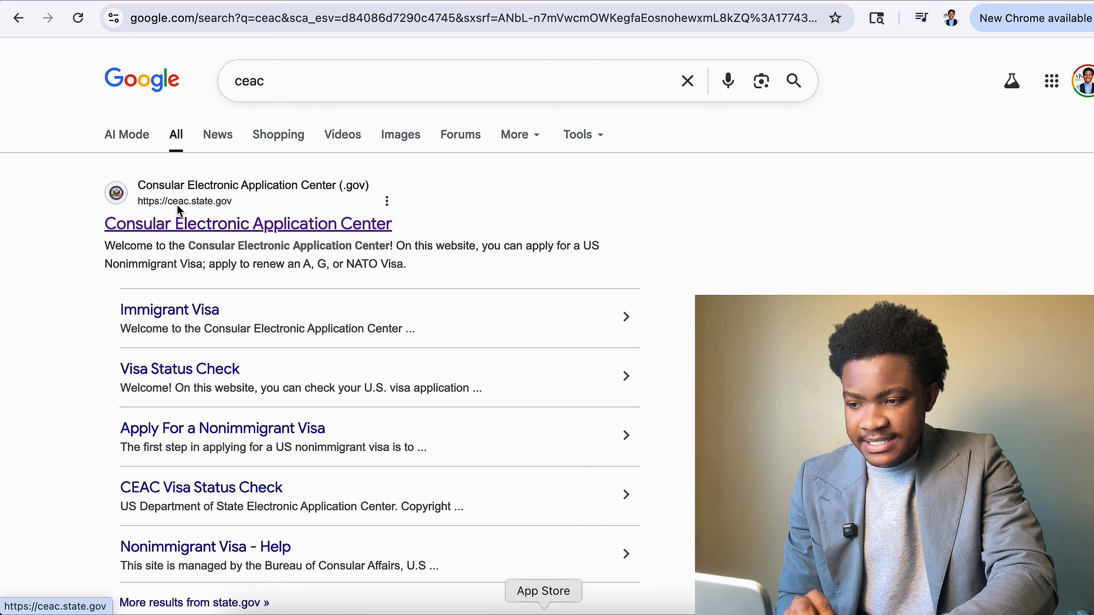
pyautogui.click(288, 224)
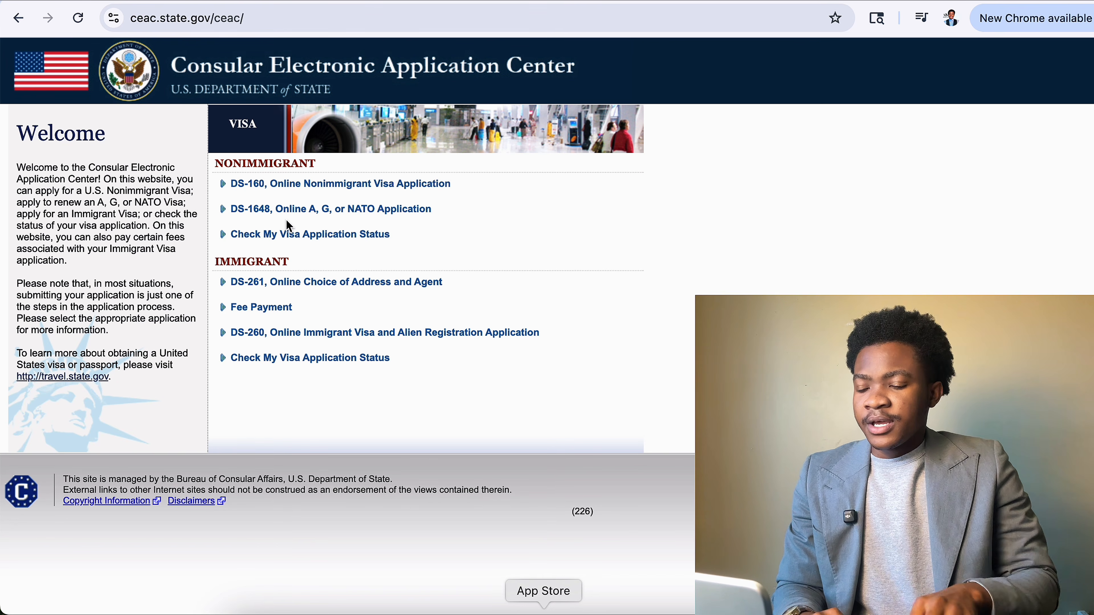
# Open the DS-160 nonimmigrant visa application page from the CEAC welcome page.
pyautogui.moveTo(213, 165); pyautogui.dragTo(313, 166)
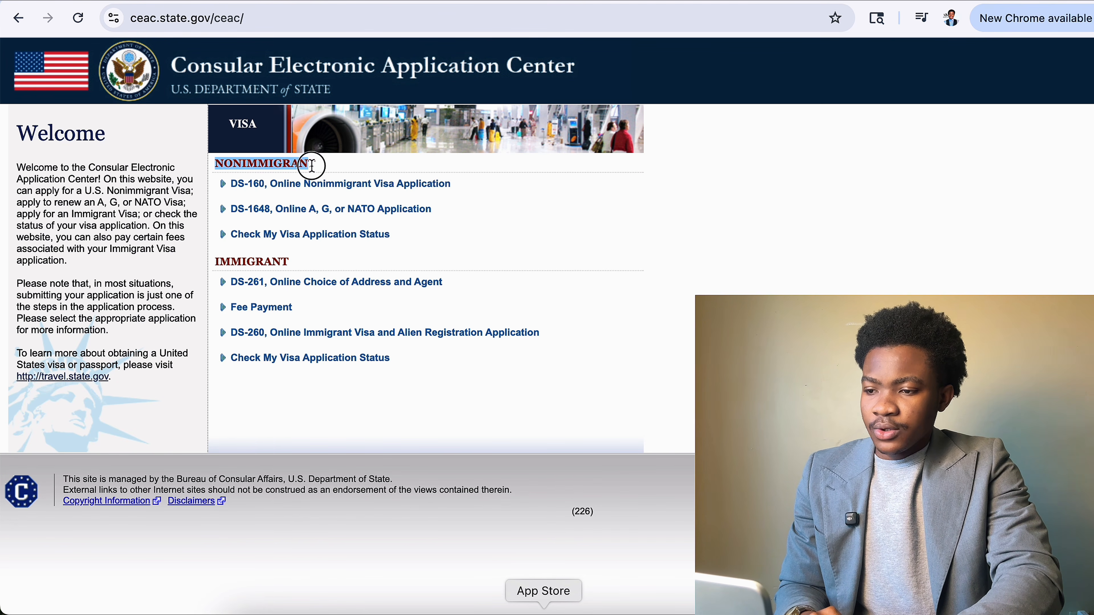
pyautogui.moveTo(216, 263); pyautogui.dragTo(306, 269)
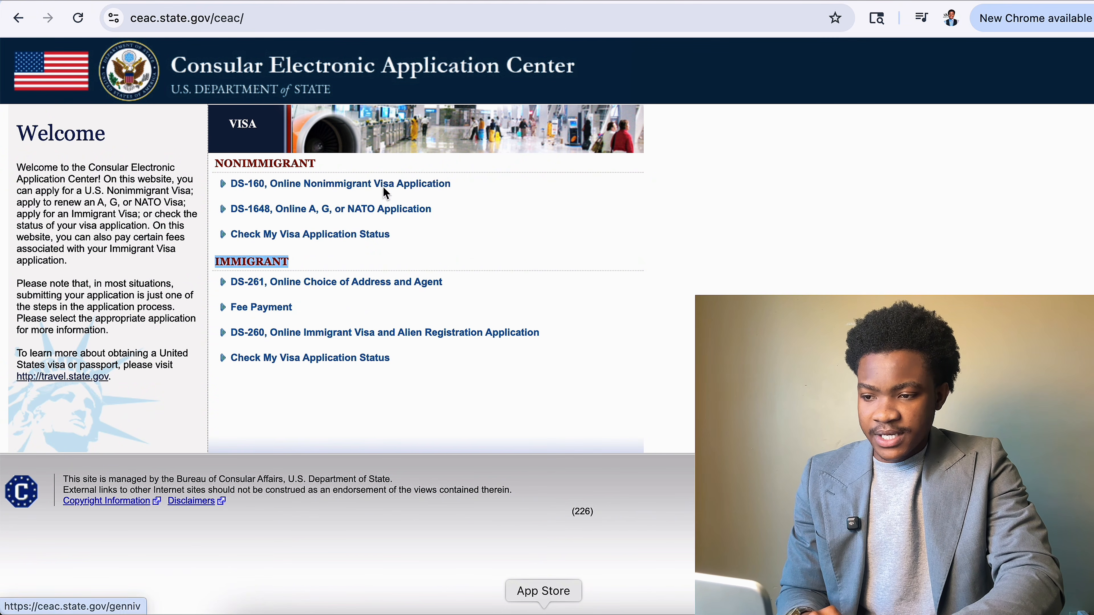
pyautogui.click(325, 185)
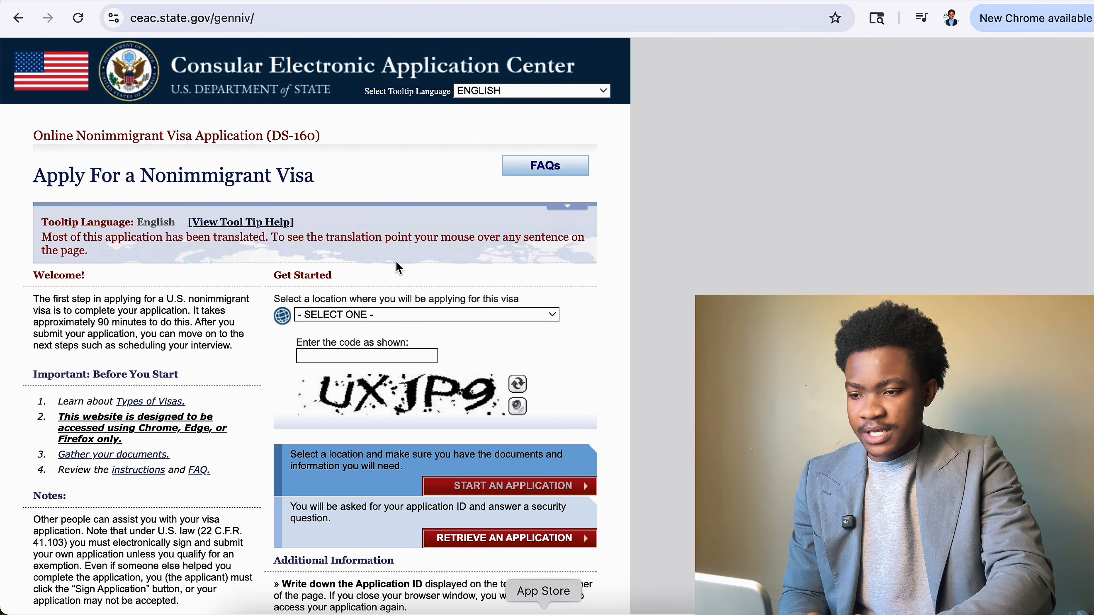
pyautogui.moveTo(257, 136); pyautogui.dragTo(323, 137)
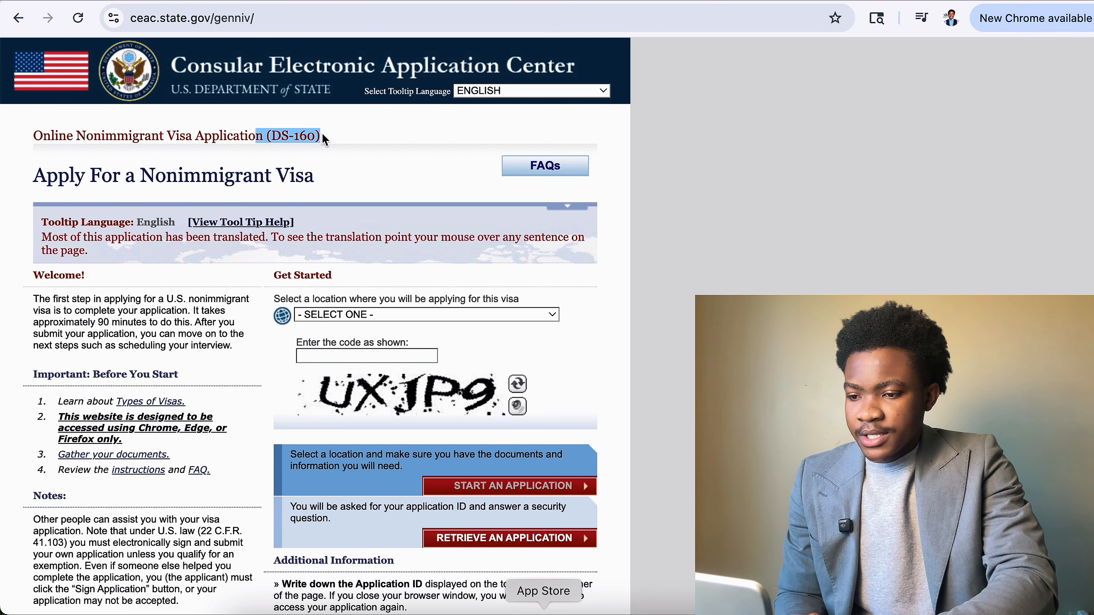
pyautogui.scroll(-2, 452, 345)
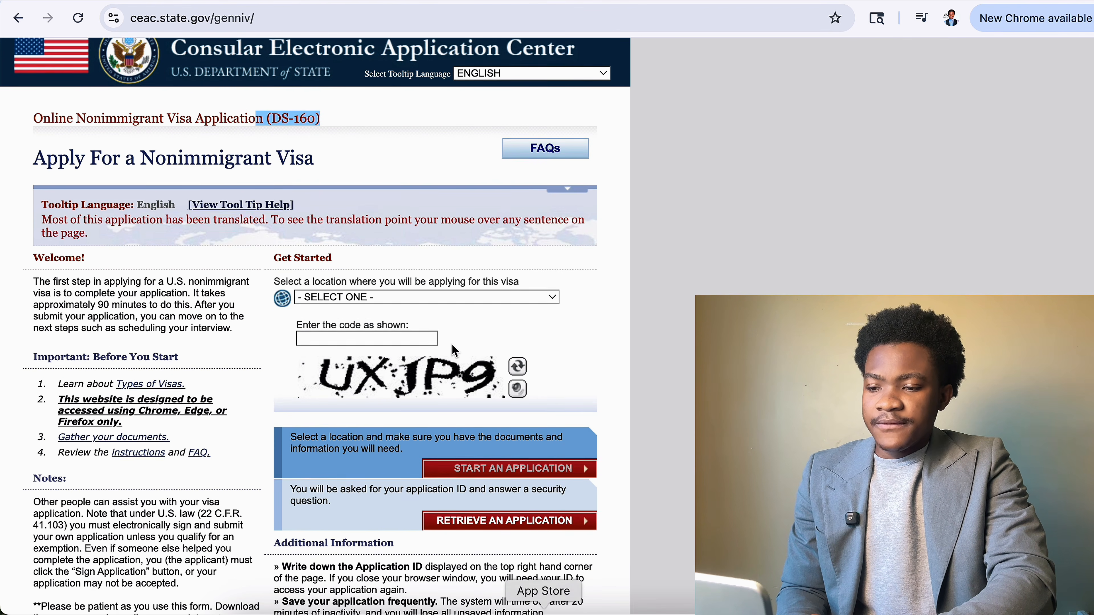
# Set the application location to GHANA, ACCRA.
pyautogui.click(500, 280)
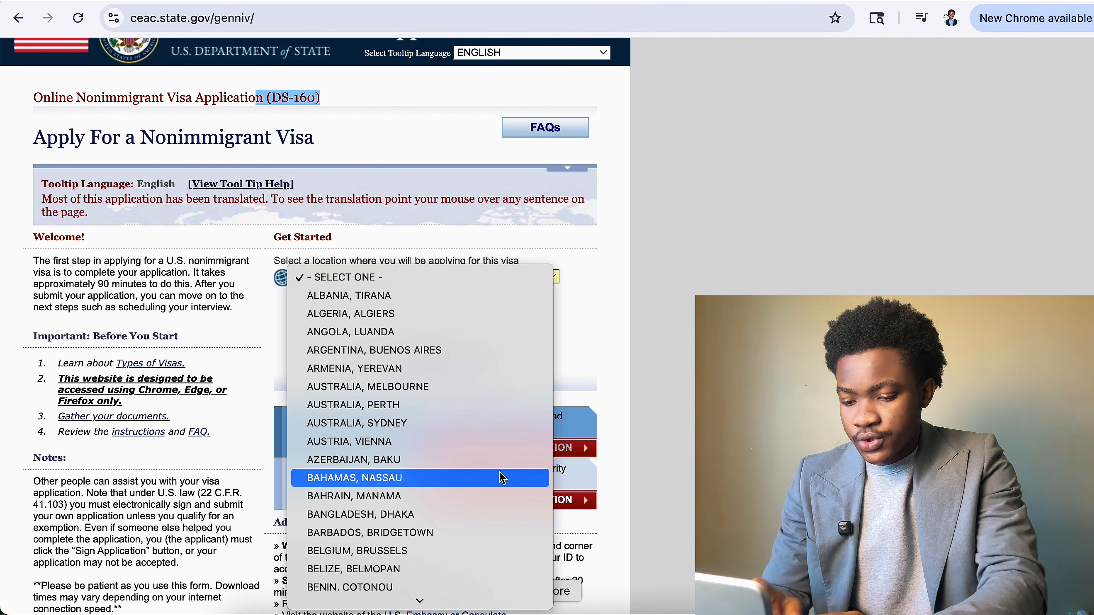
pyautogui.press('g')
pyautogui.press('h')
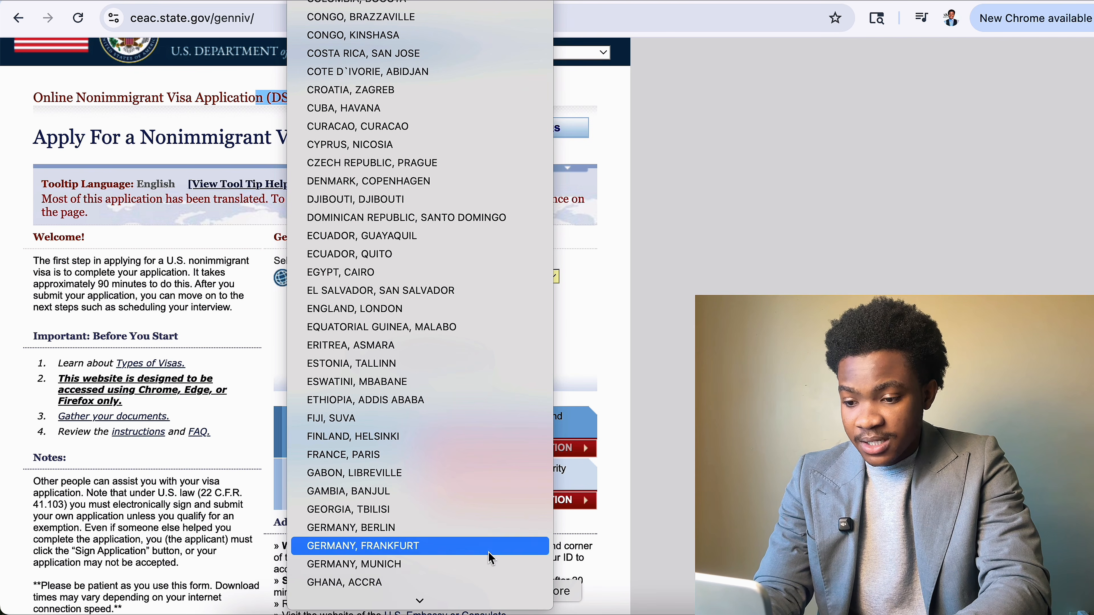
pyautogui.click(474, 580)
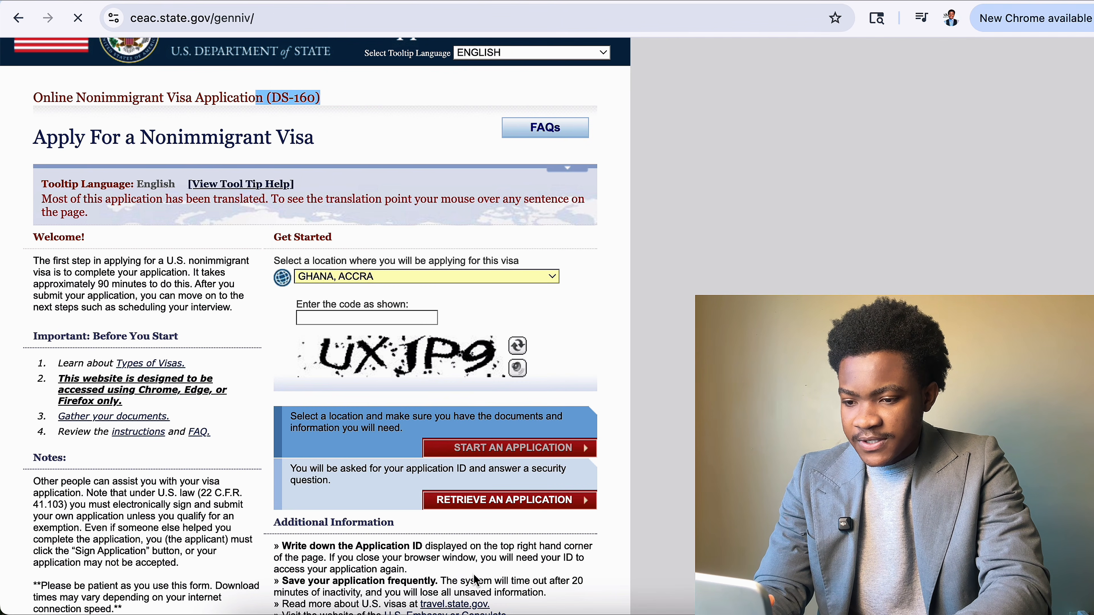
# Type the displayed captcha code into the 'Enter the code as shown' field.
pyautogui.scroll(-3, 455, 527)
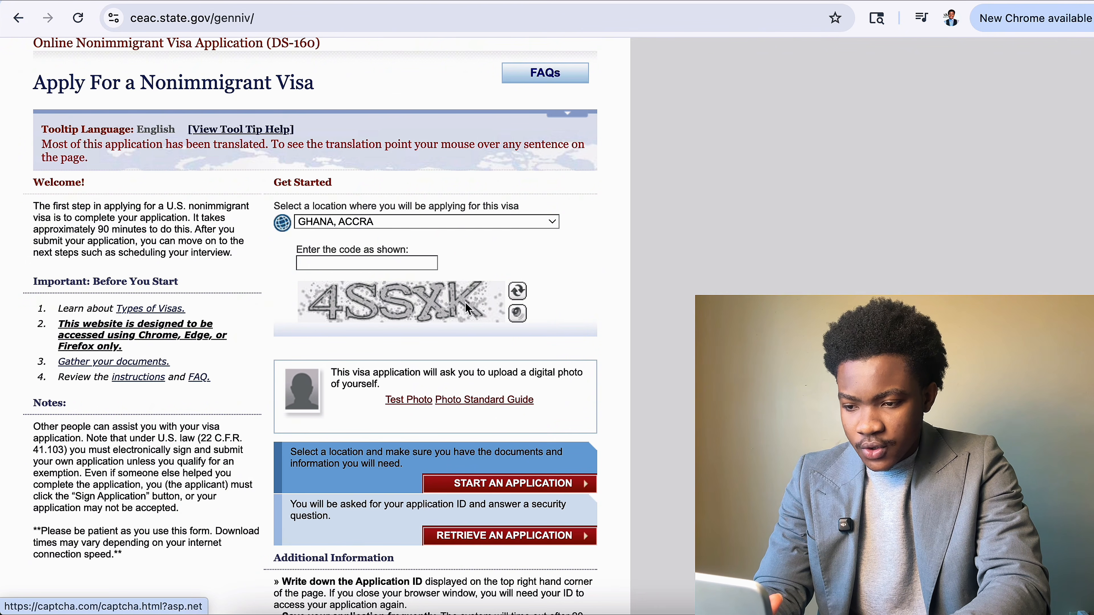
pyautogui.click(394, 266)
pyautogui.write('4SSX')
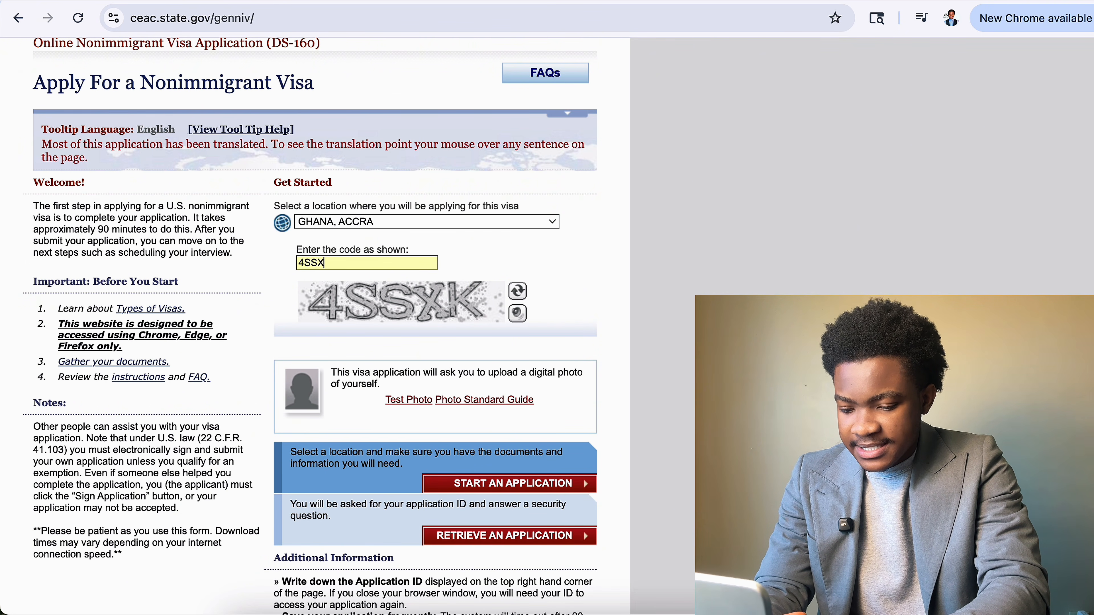
pyautogui.write('K')
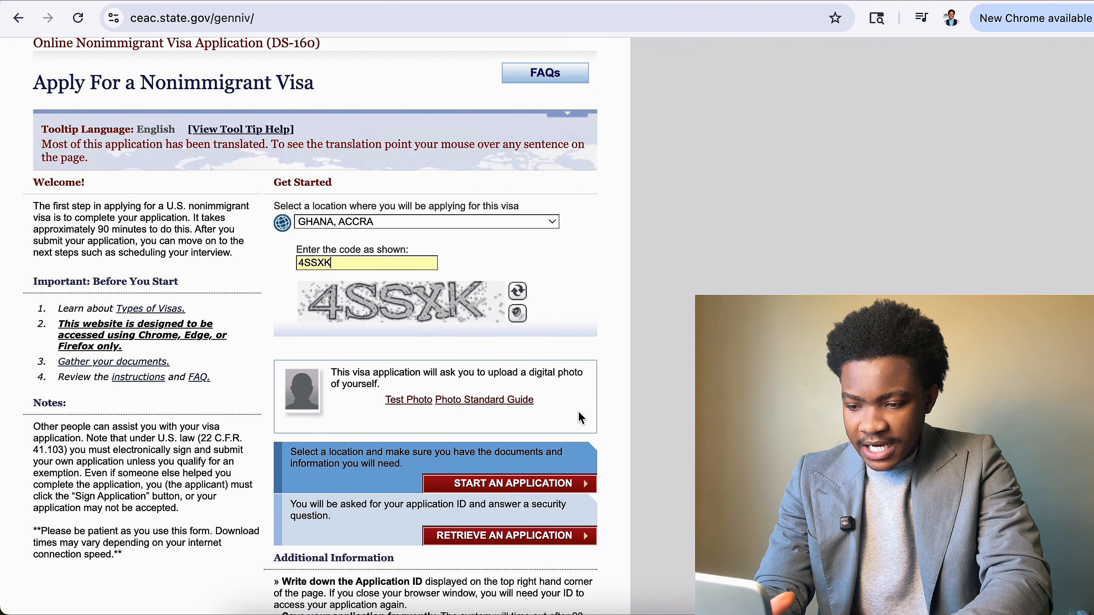
pyautogui.scroll(-1, 581, 418)
pyautogui.scroll(-1, 581, 417)
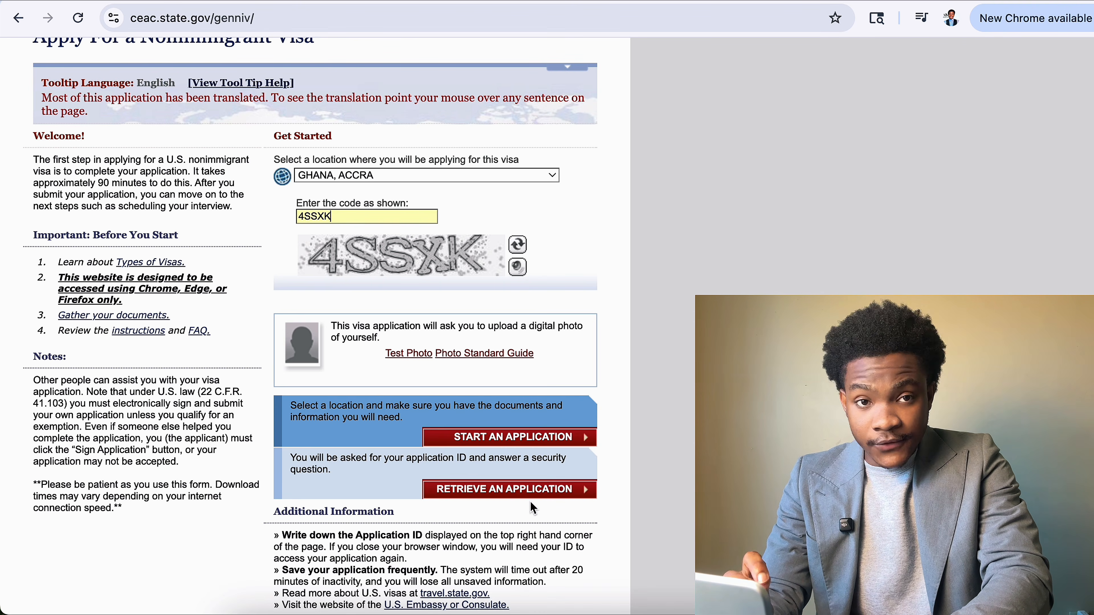
pyautogui.scroll(-1, 533, 508)
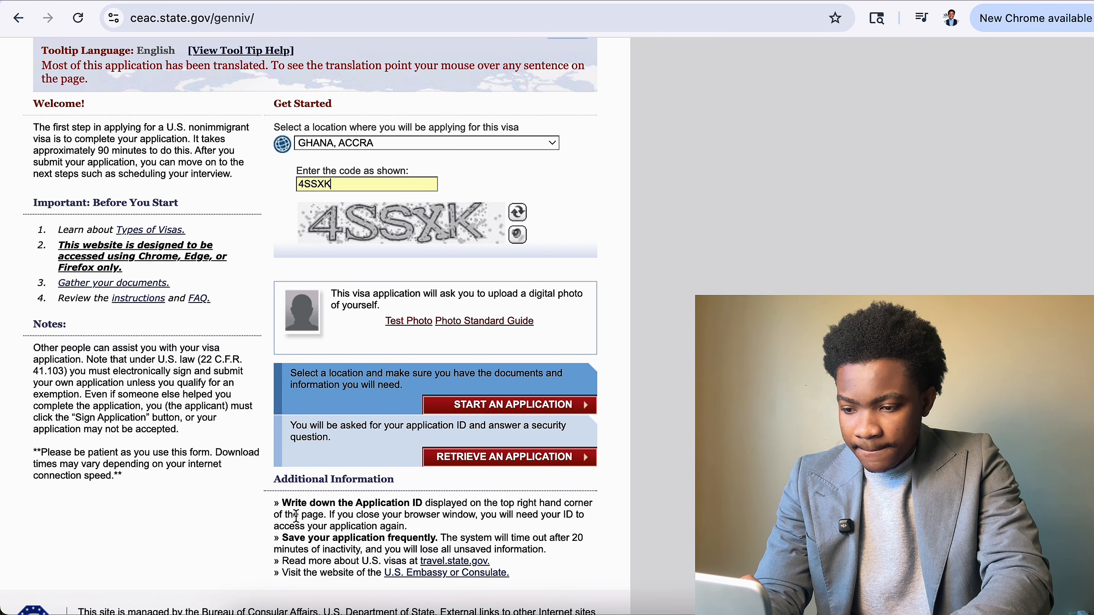
pyautogui.moveTo(284, 504); pyautogui.dragTo(420, 509)
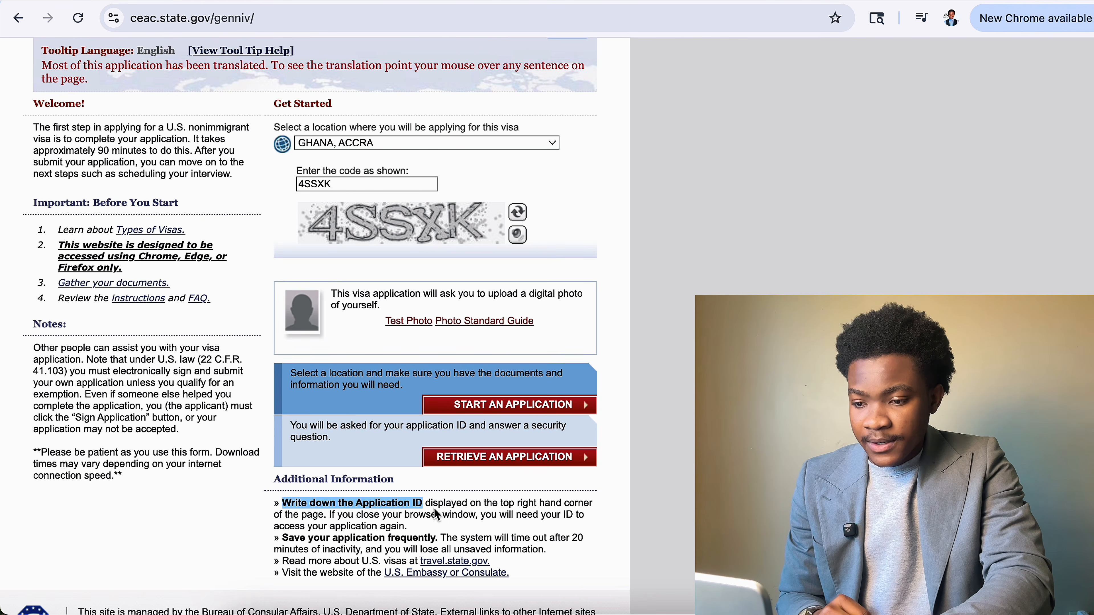
pyautogui.moveTo(427, 505); pyautogui.dragTo(355, 535)
pyautogui.scroll(4, 355, 536)
pyautogui.scroll(-5, 356, 535)
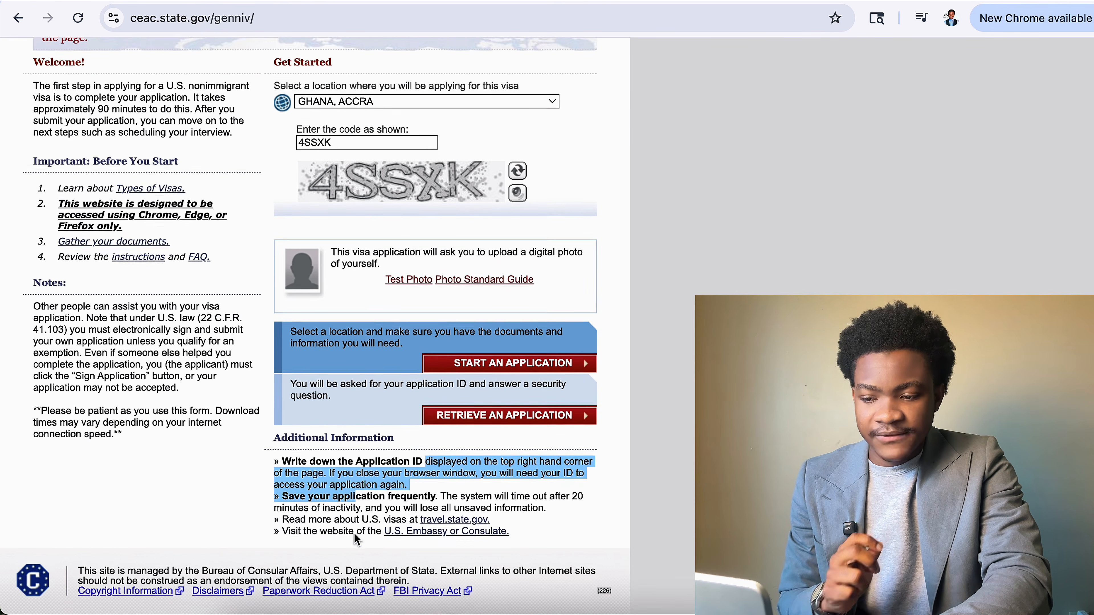
pyautogui.click(416, 486)
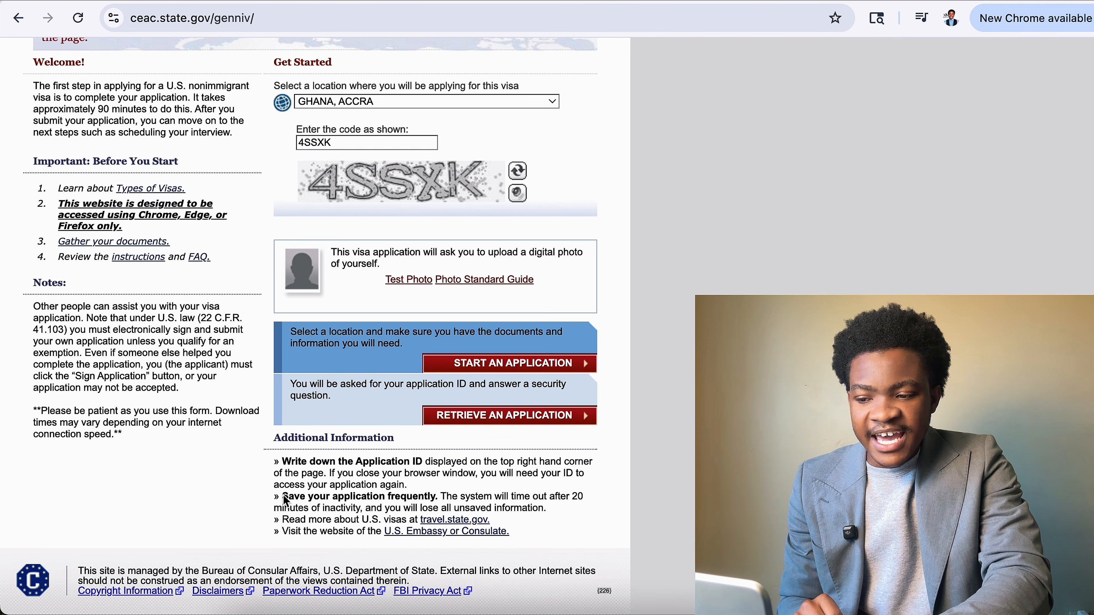
pyautogui.moveTo(286, 500); pyautogui.dragTo(435, 501)
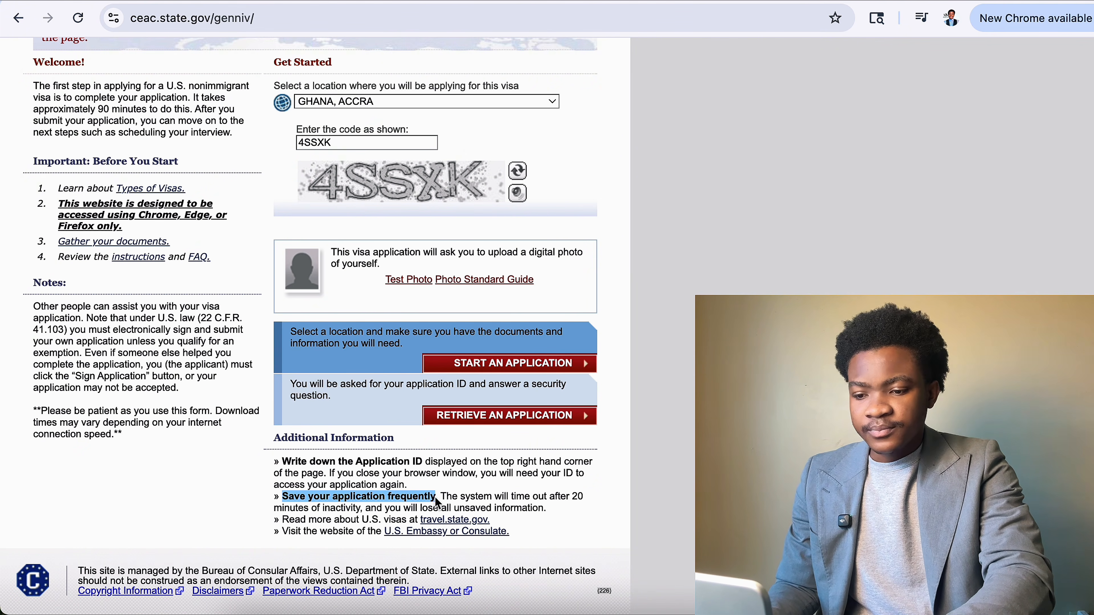
pyautogui.moveTo(448, 500); pyautogui.dragTo(549, 513)
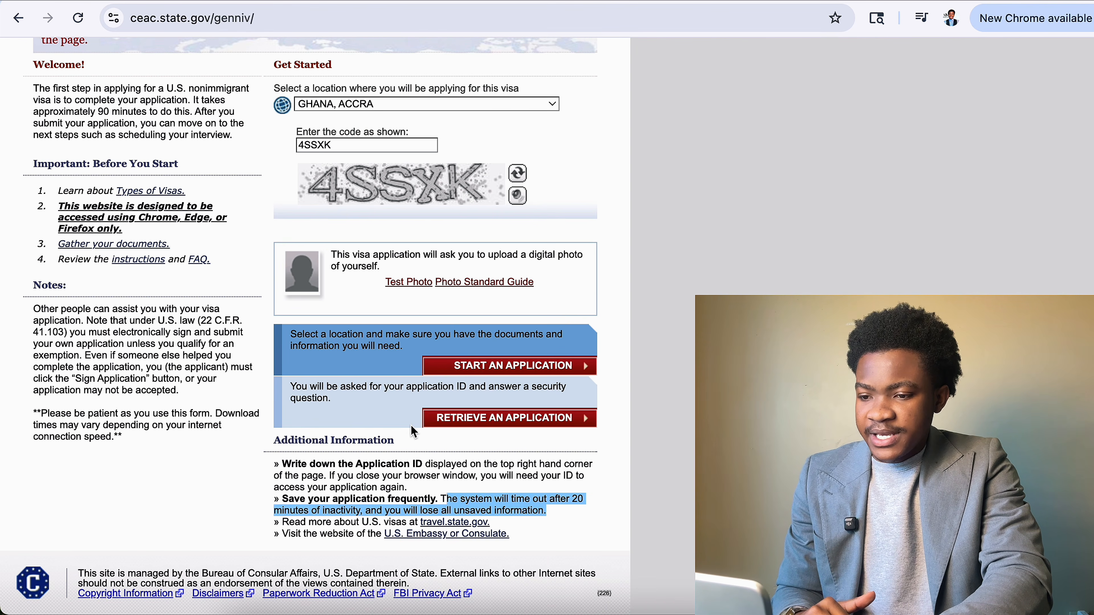
pyautogui.scroll(2, 388, 421)
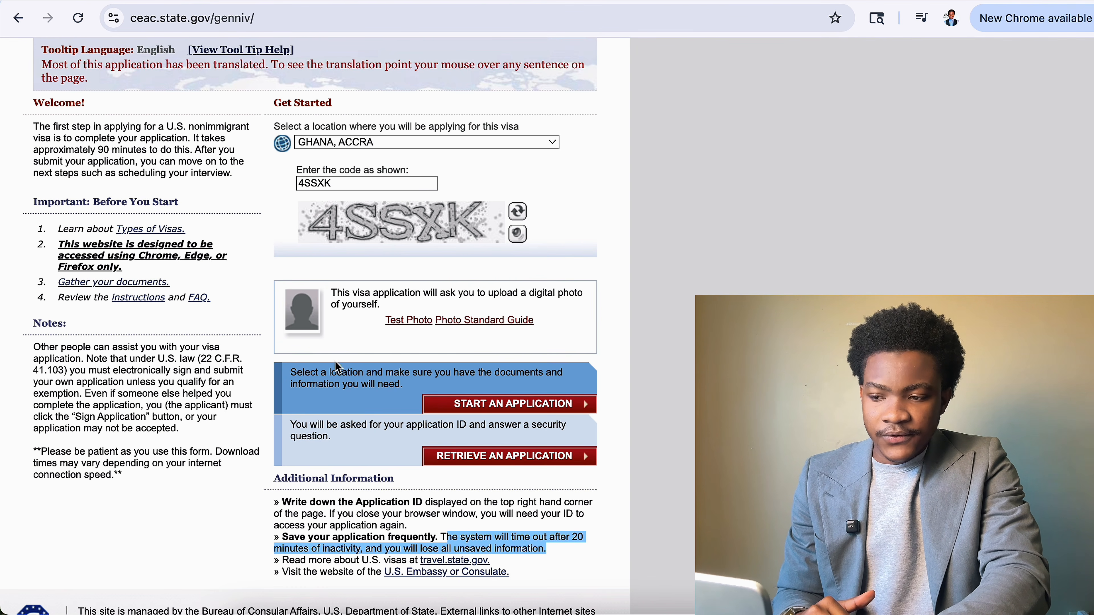
pyautogui.click(351, 317)
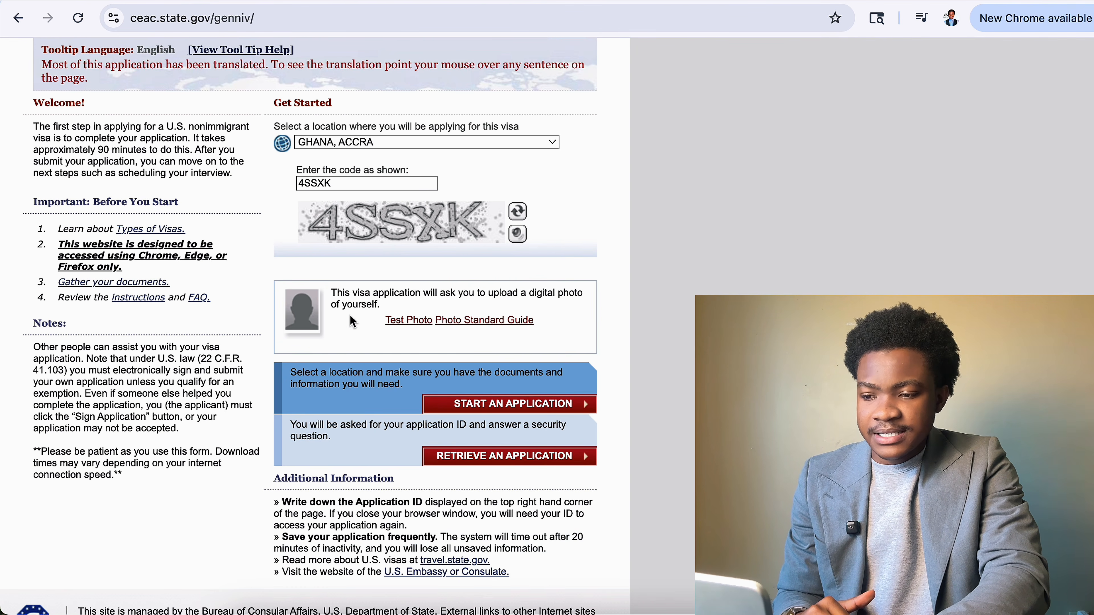
# Open the test photo upload page.
pyautogui.click(421, 320)
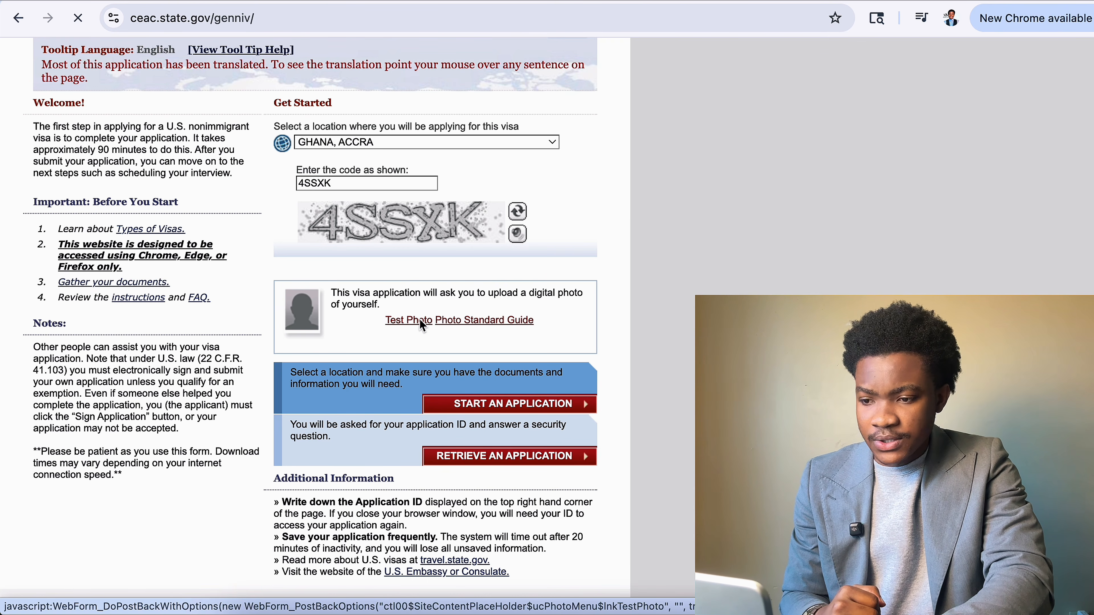
pyautogui.scroll(-6, 431, 310)
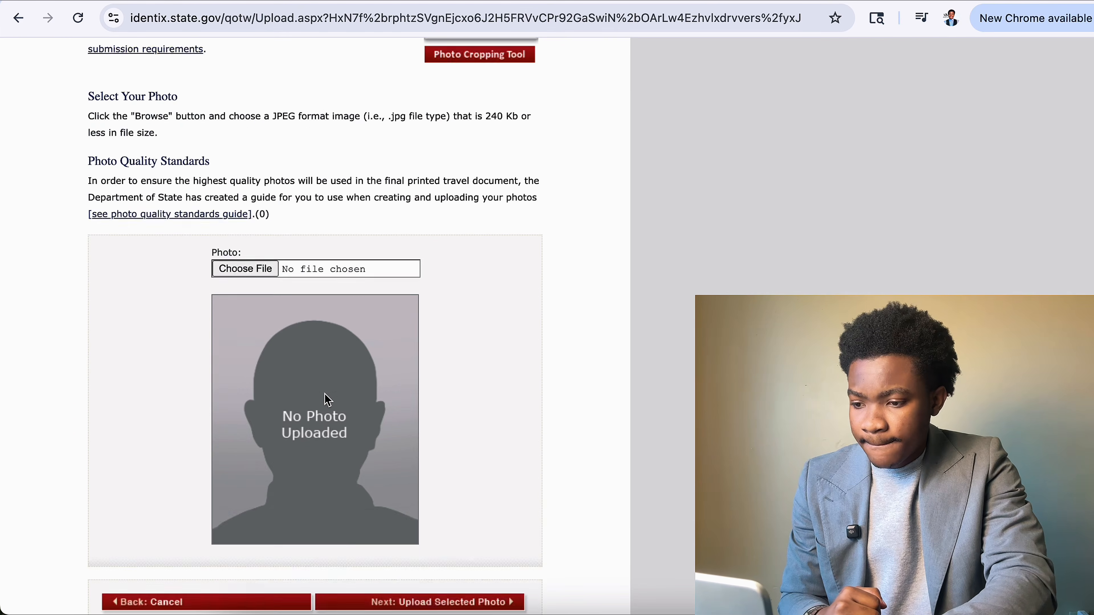
pyautogui.scroll(3, 258, 336)
pyautogui.scroll(3, 272, 349)
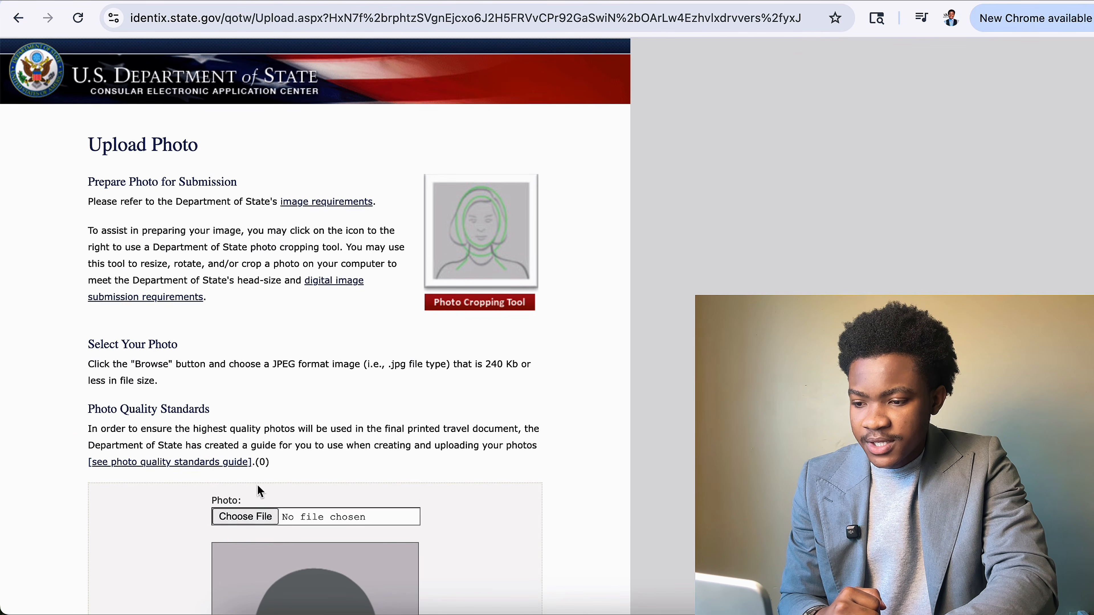
# Choose the passport photo PNG from Downloads, found by searching 'passport'.
pyautogui.click(250, 516)
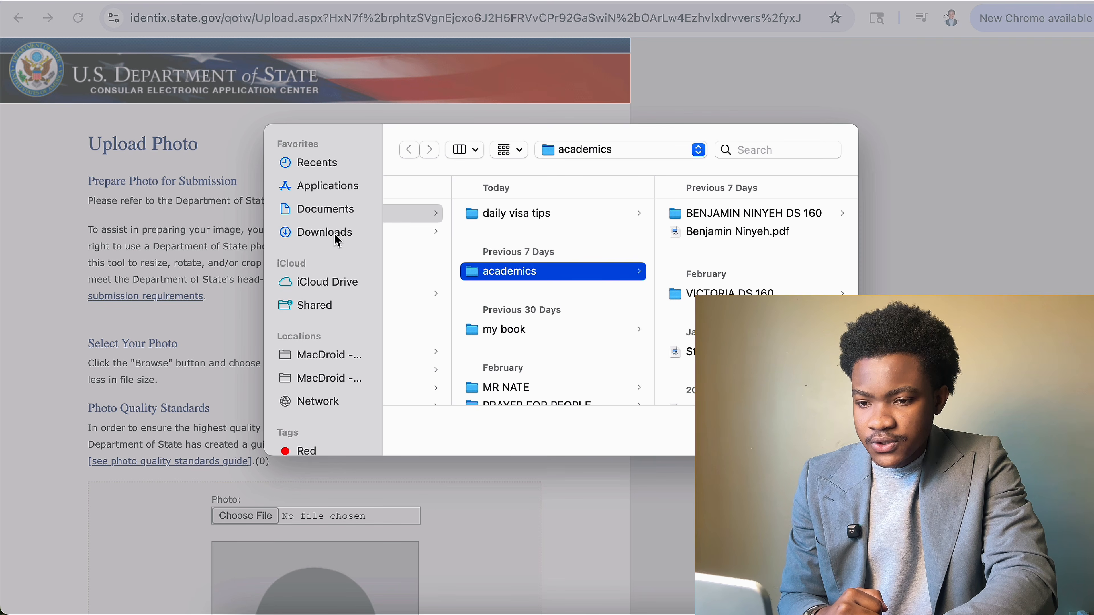
pyautogui.click(342, 233)
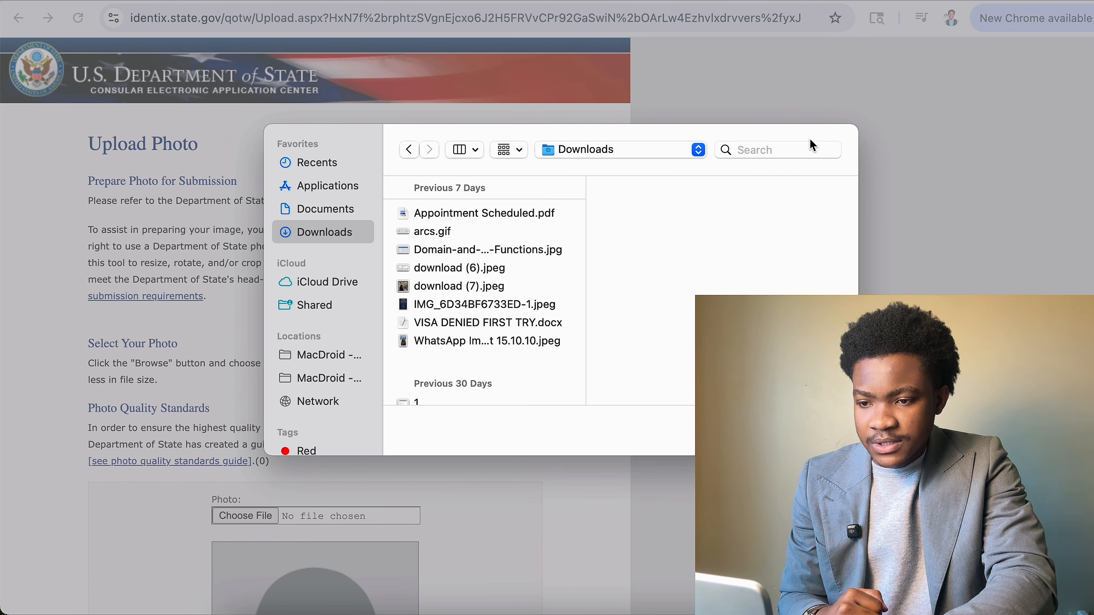
pyautogui.click(760, 151)
pyautogui.write('p')
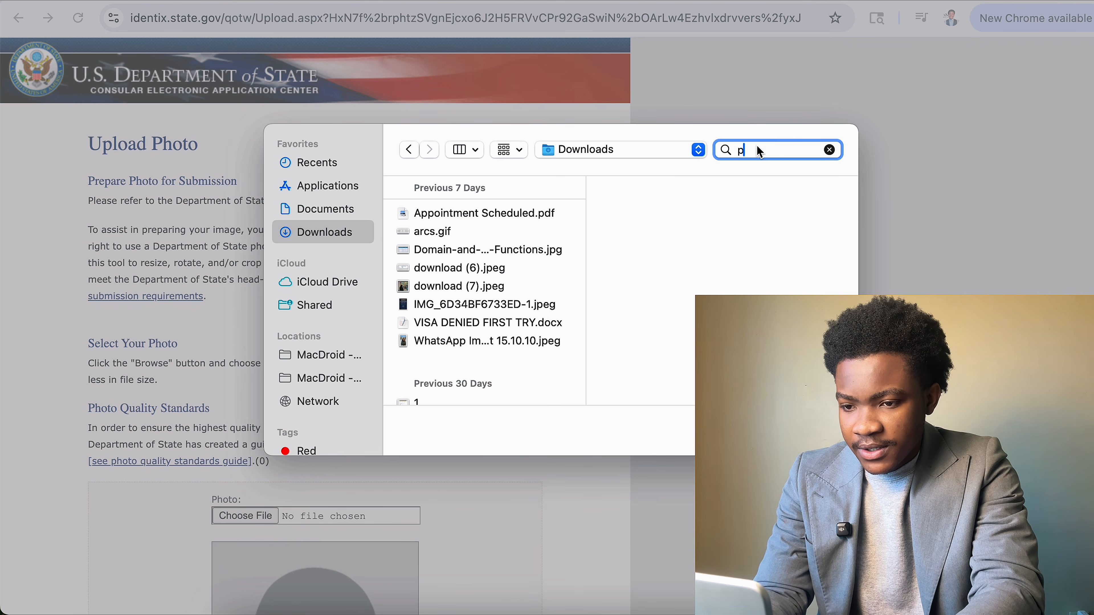
pyautogui.write('asspo')
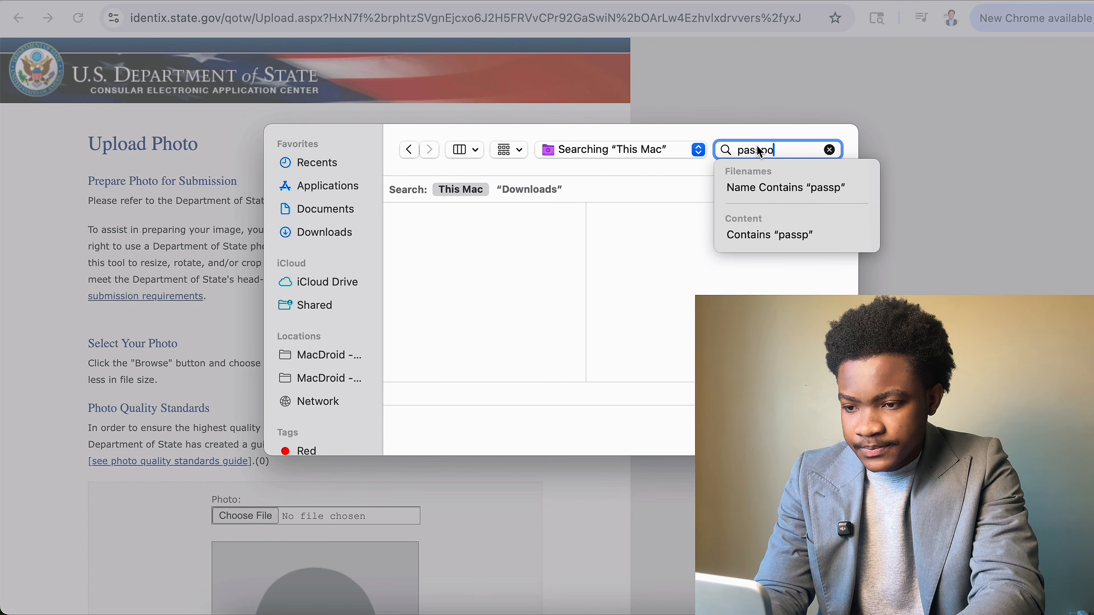
pyautogui.write('rt')
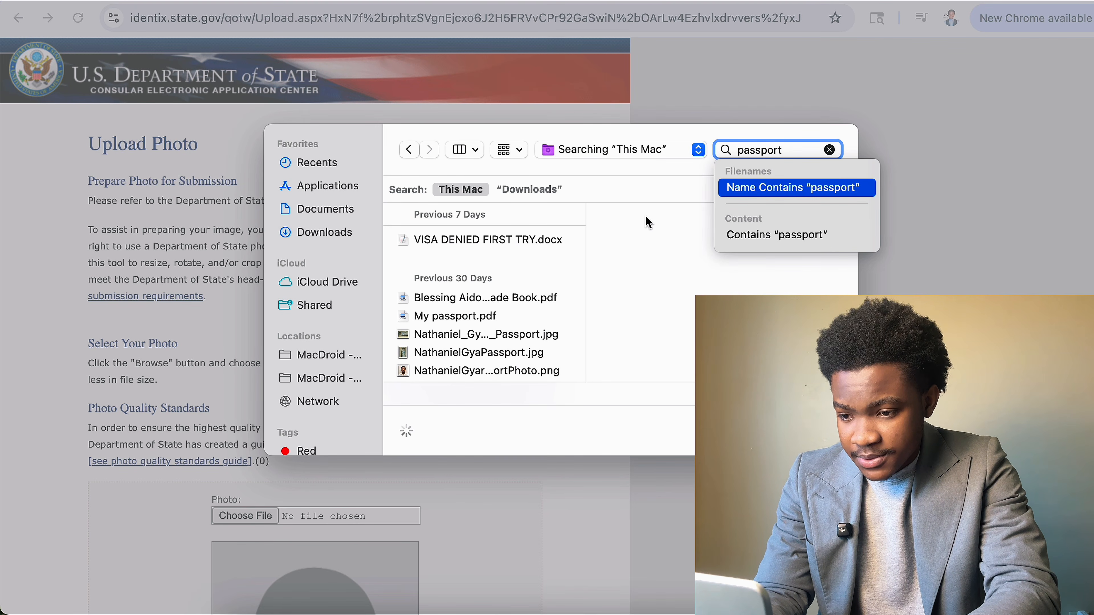
pyautogui.click(511, 373)
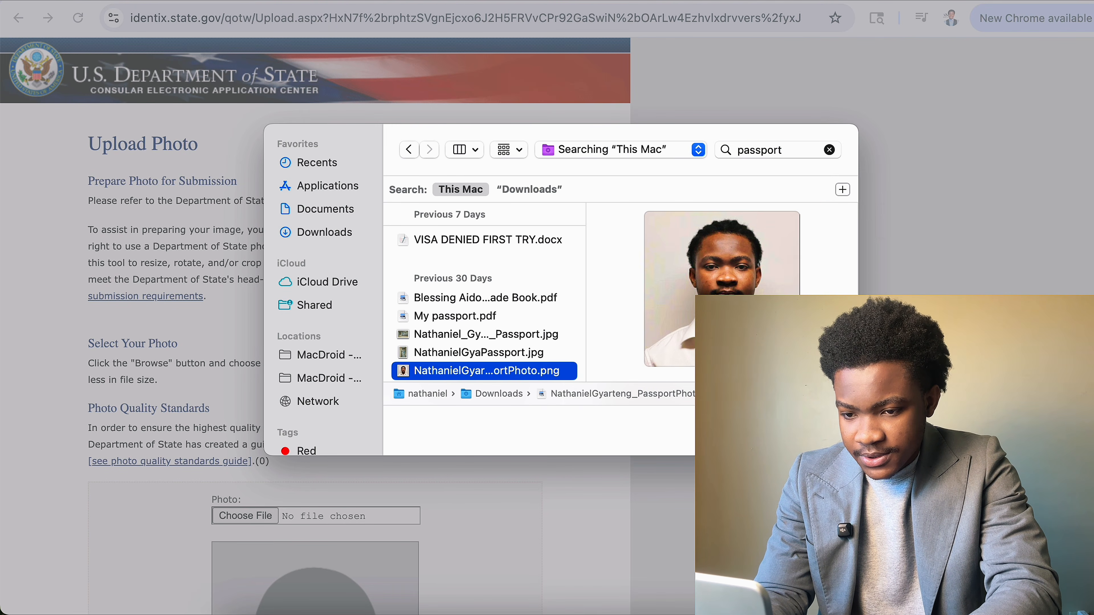
pyautogui.press('Return')
pyautogui.scroll(-10, 476, 429)
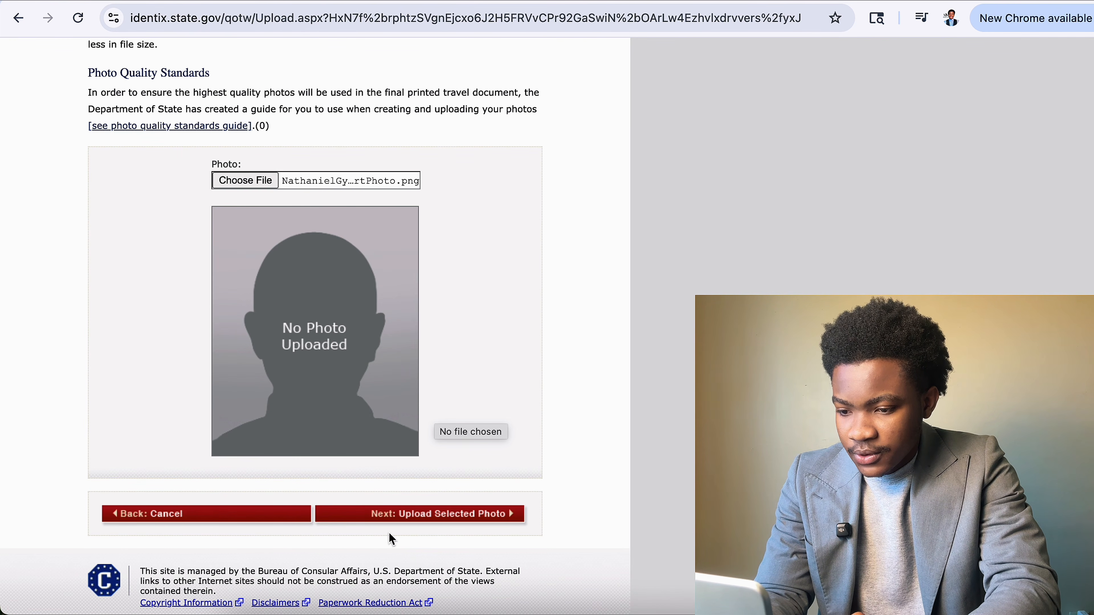
# Submit the selected photo for upload and dismiss the reopened file chooser.
pyautogui.click(390, 512)
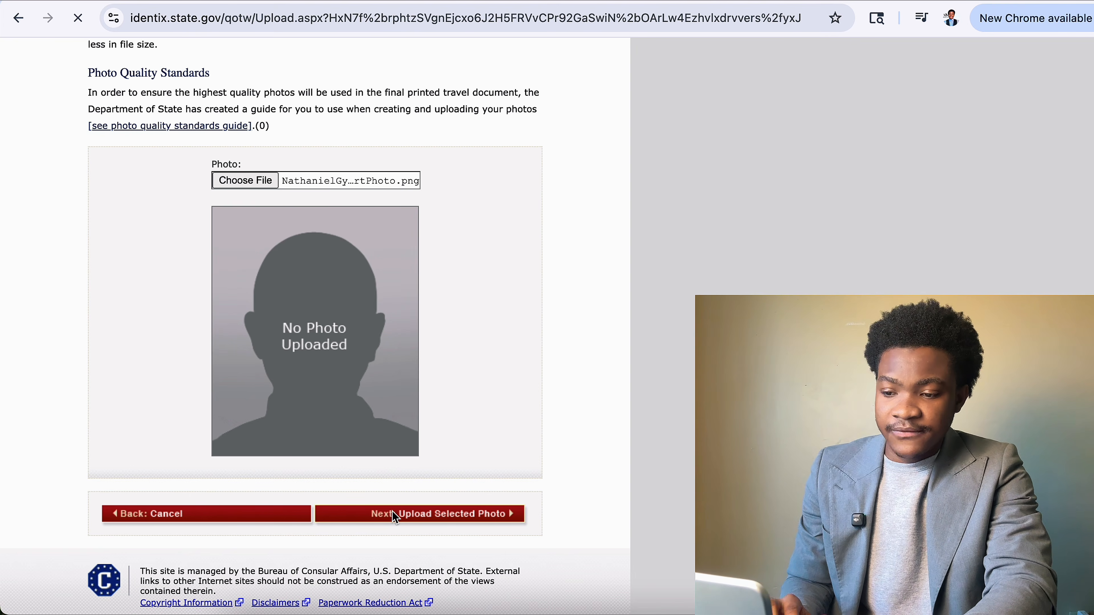
pyautogui.click(476, 514)
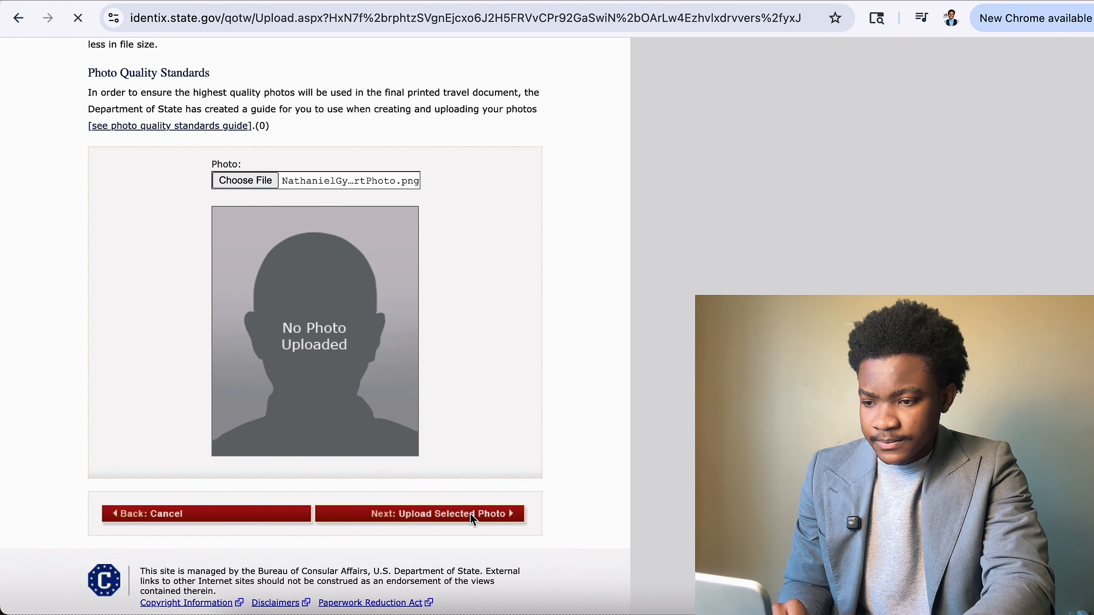
pyautogui.click(263, 185)
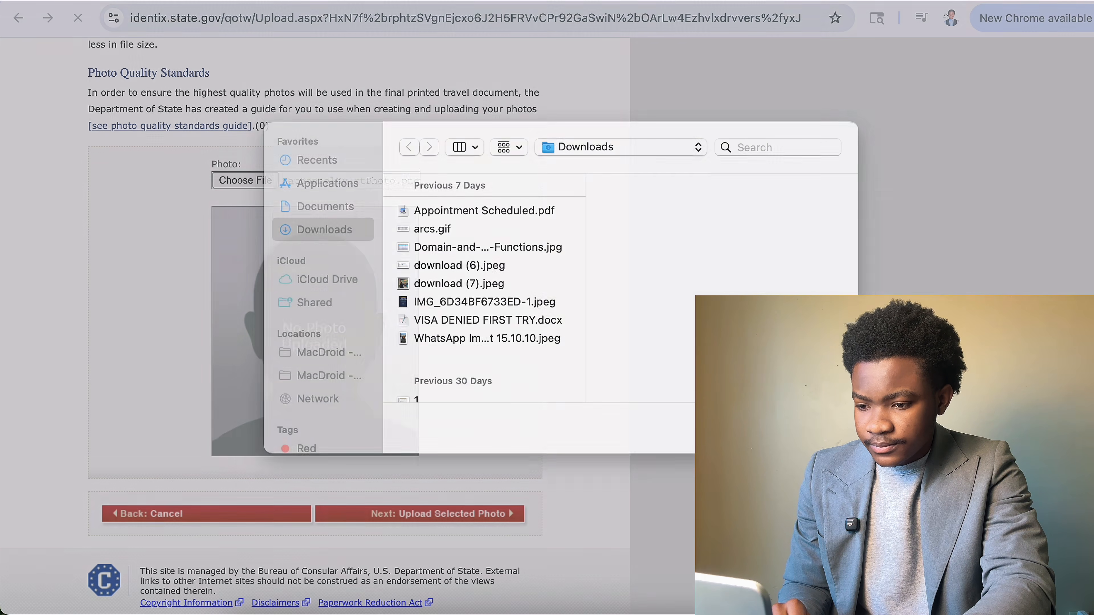
pyautogui.click(749, 429)
# Scroll the page to read the 'File is not a valid image type.' rejection.
pyautogui.scroll(8, 479, 459)
pyautogui.scroll(-8, 479, 459)
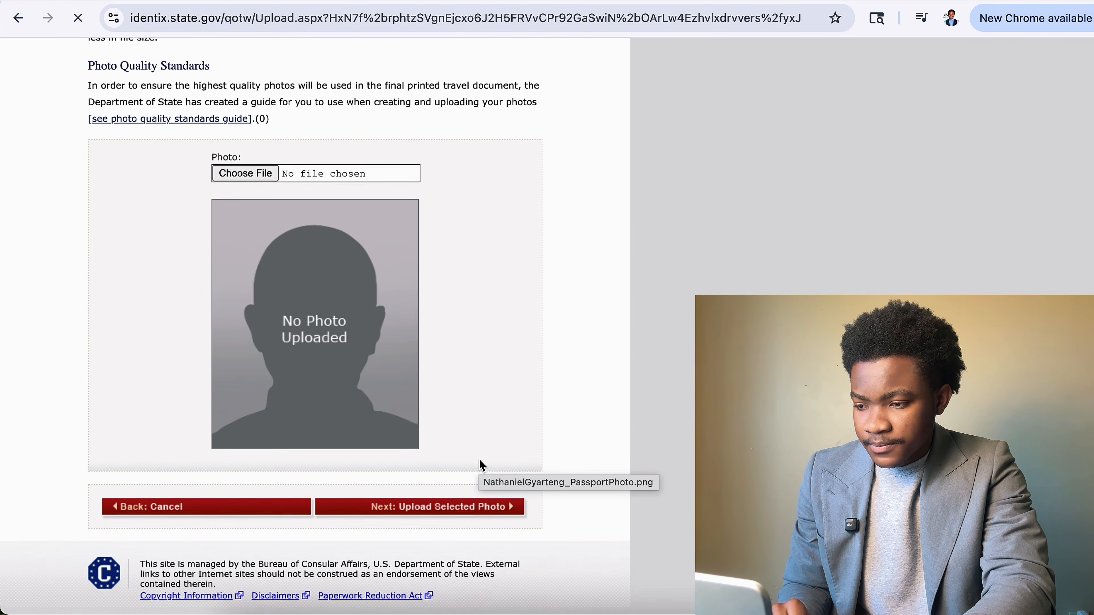
pyautogui.scroll(-7, 449, 508)
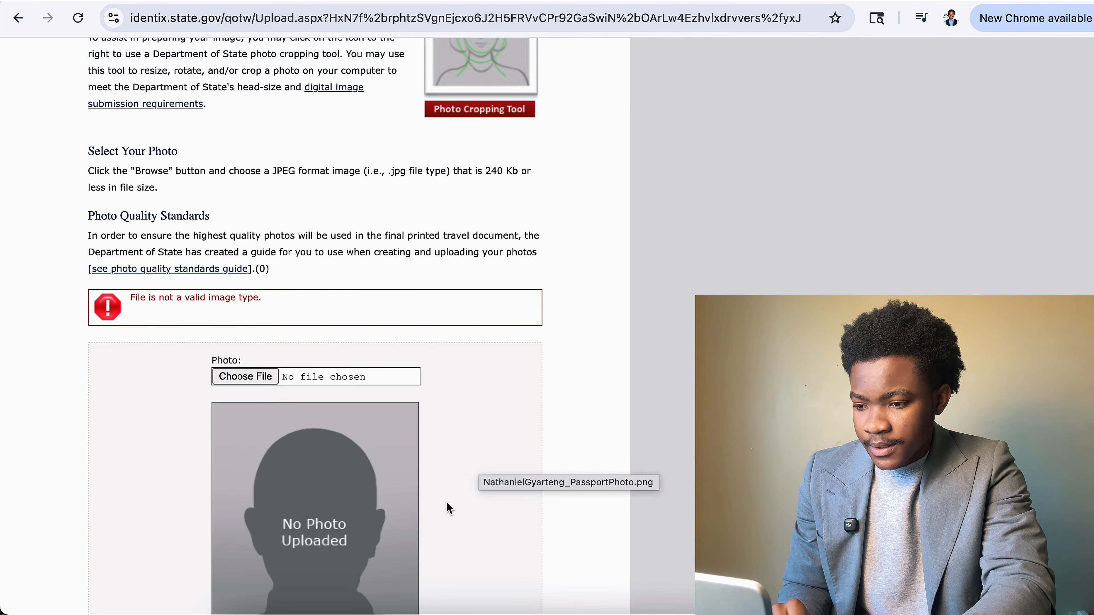
pyautogui.scroll(-2, 447, 508)
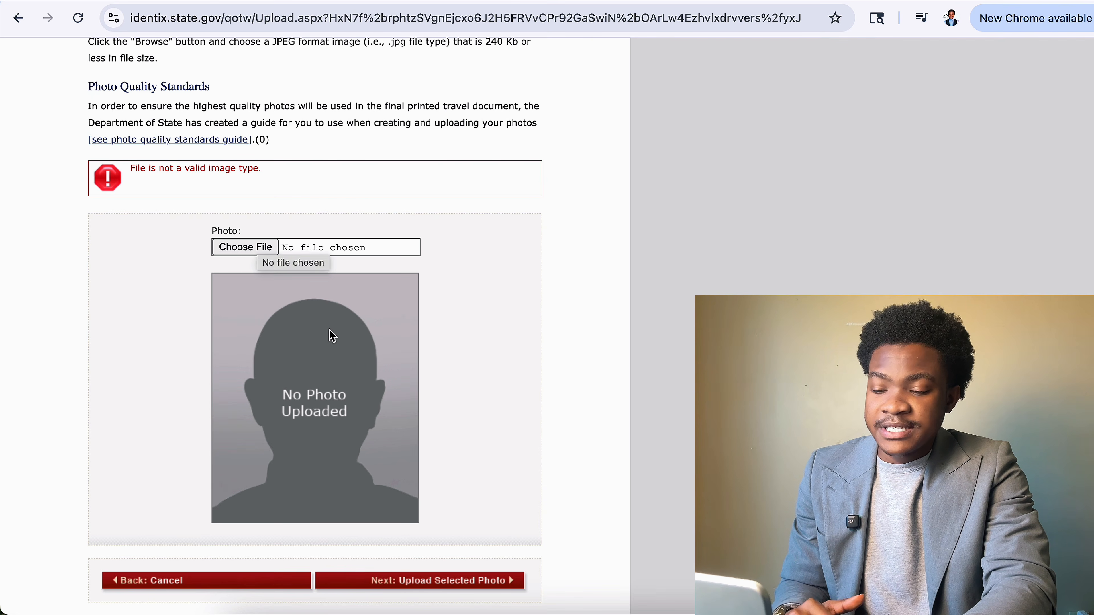
pyautogui.scroll(5, 423, 293)
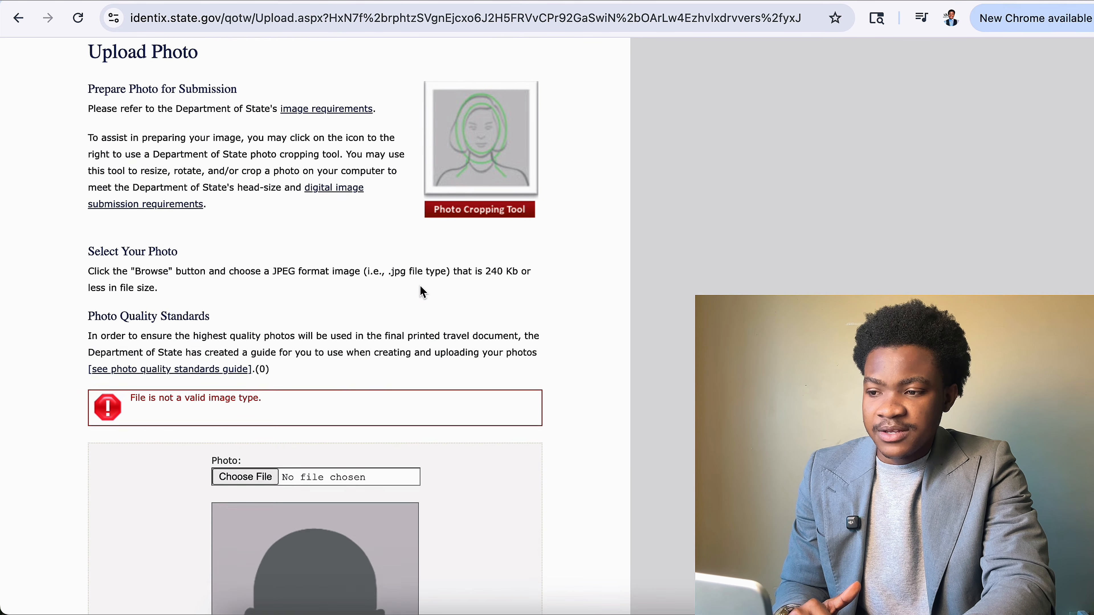
pyautogui.scroll(1, 423, 292)
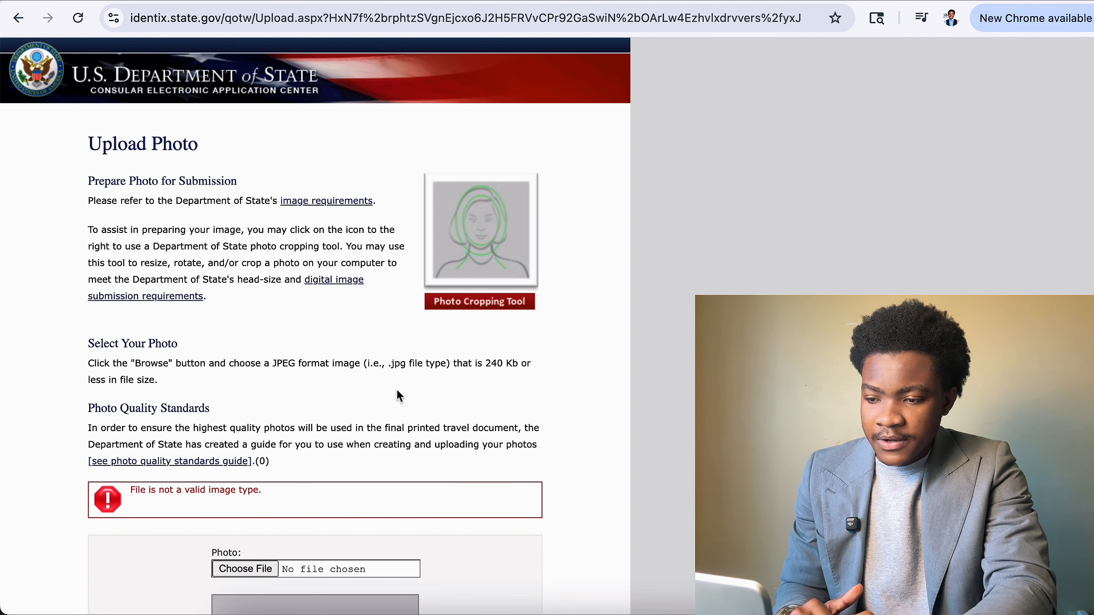
pyautogui.scroll(-4, 398, 394)
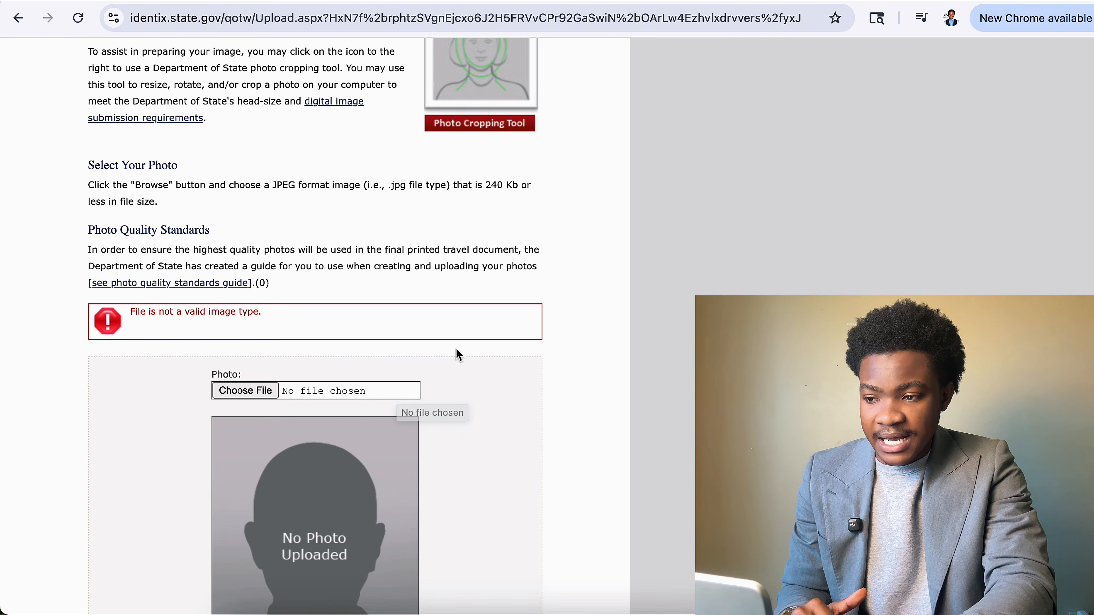
pyautogui.scroll(4, 456, 348)
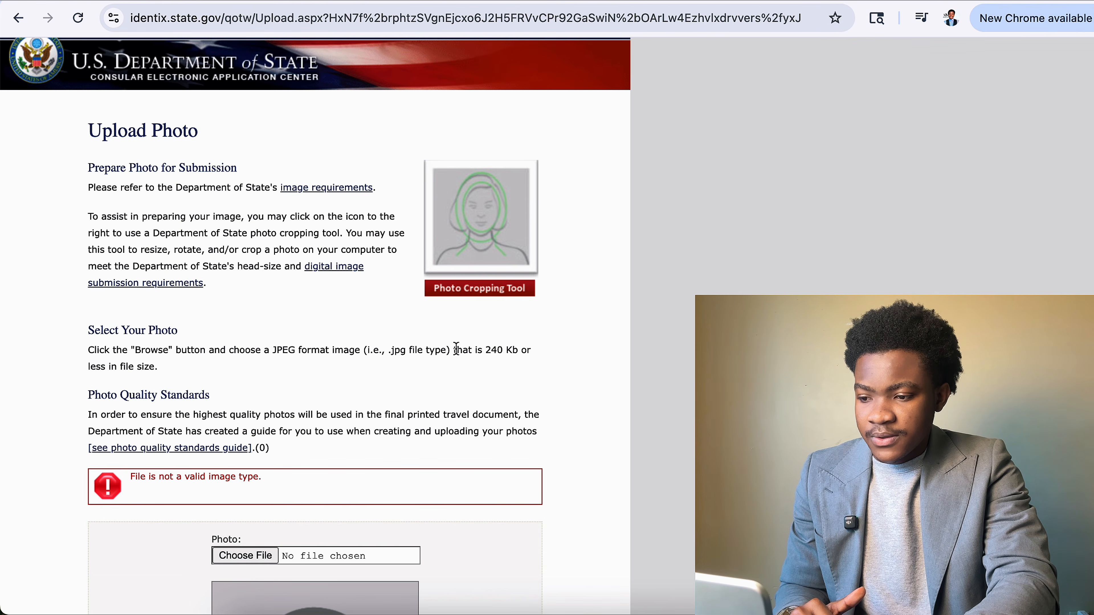
# Search 'ceac' from the address bar, then open the CEAC site and its DS-160 link.
pyautogui.scroll(-2, 456, 348)
pyautogui.scroll(-1, 456, 348)
pyautogui.scroll(4, 456, 357)
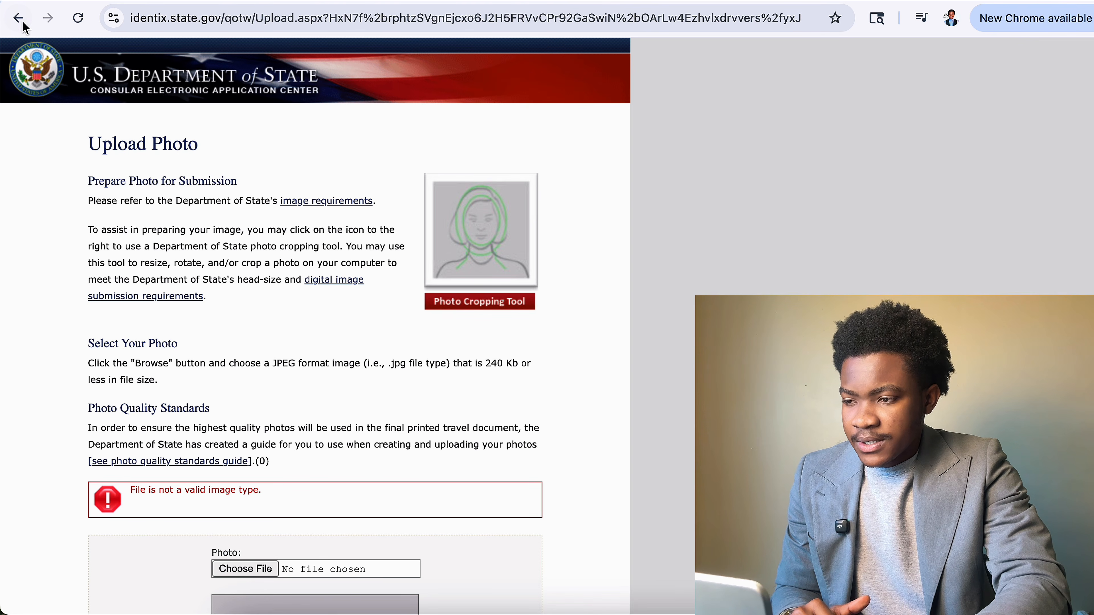
pyautogui.click(244, 30)
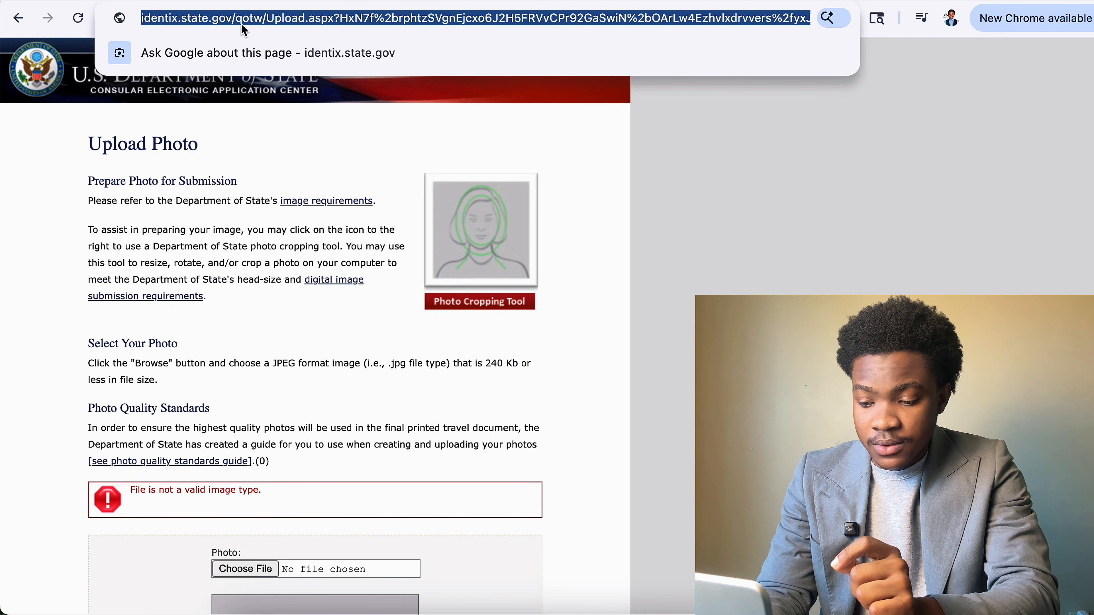
pyautogui.write('c')
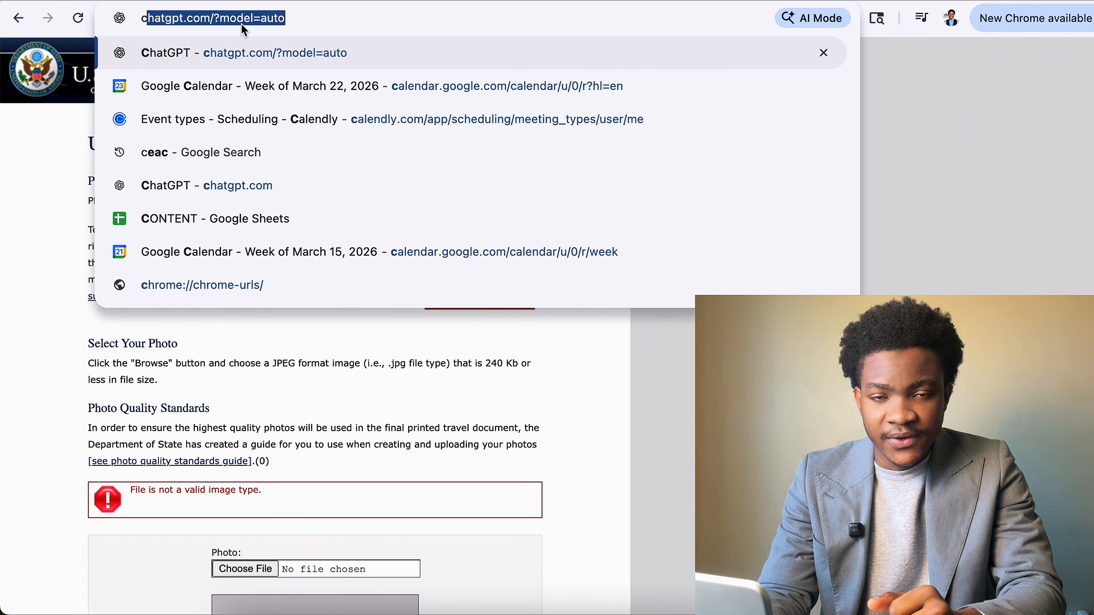
pyautogui.write('eac')
pyautogui.press('Return')
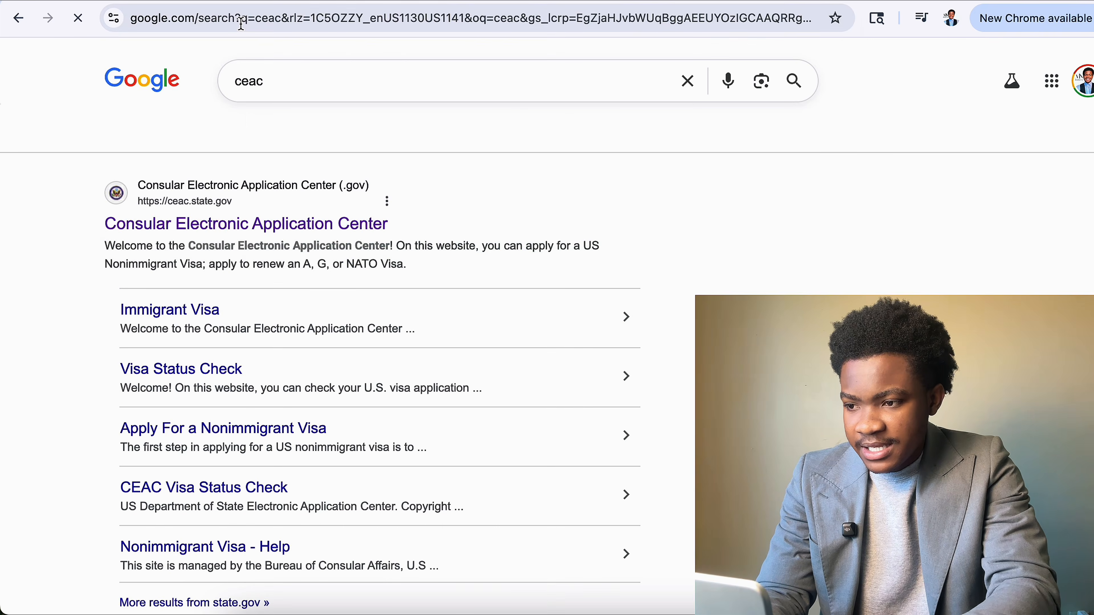
pyautogui.click(344, 220)
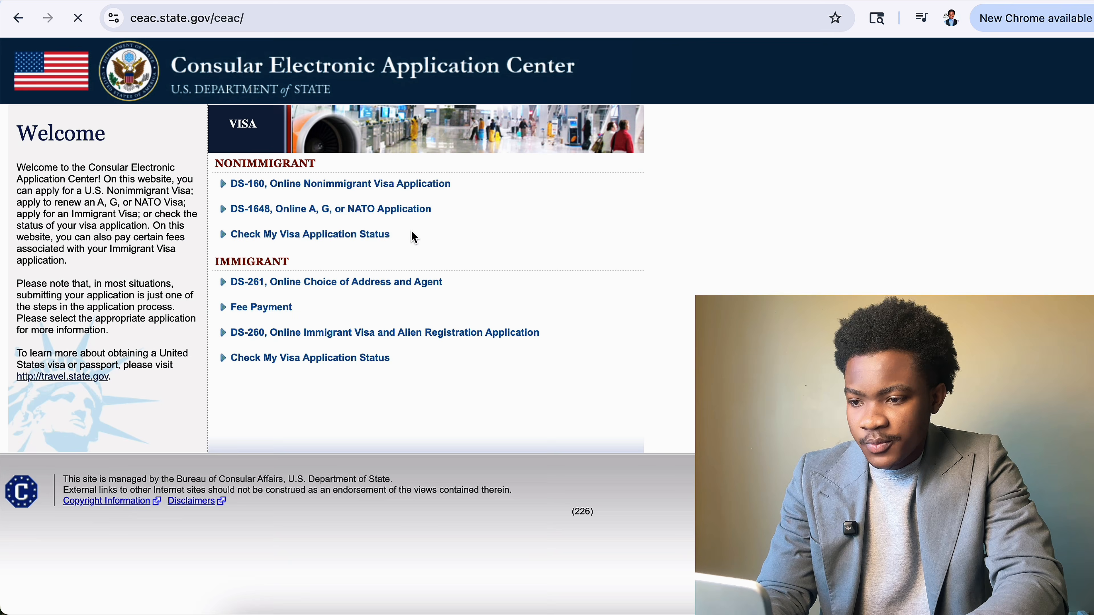
pyautogui.click(298, 186)
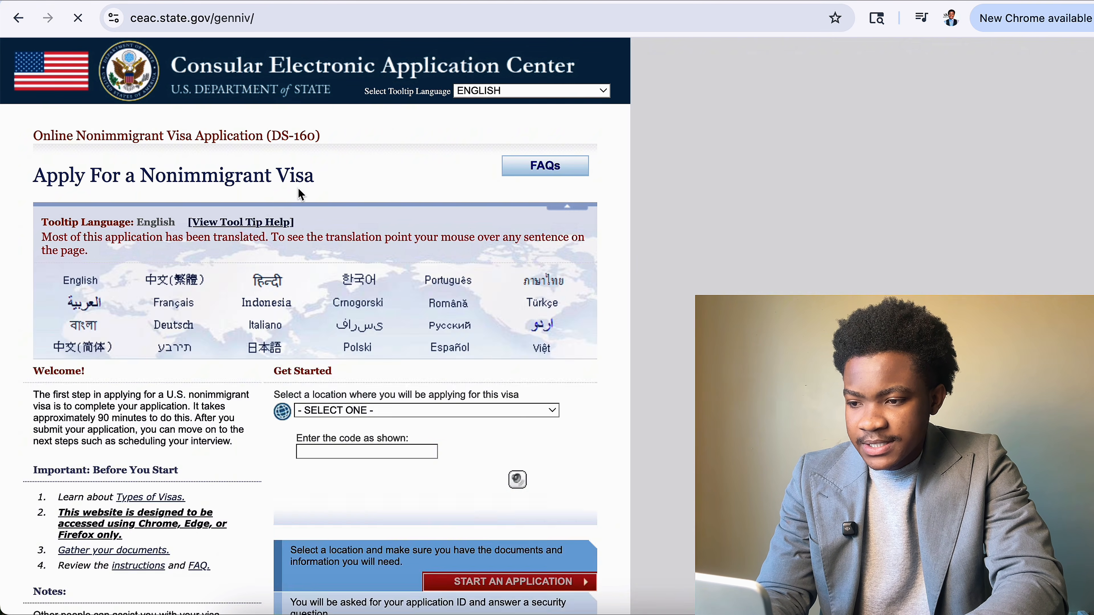
# Reselect GHANA, ACCRA as the application location.
pyautogui.scroll(-3, 445, 366)
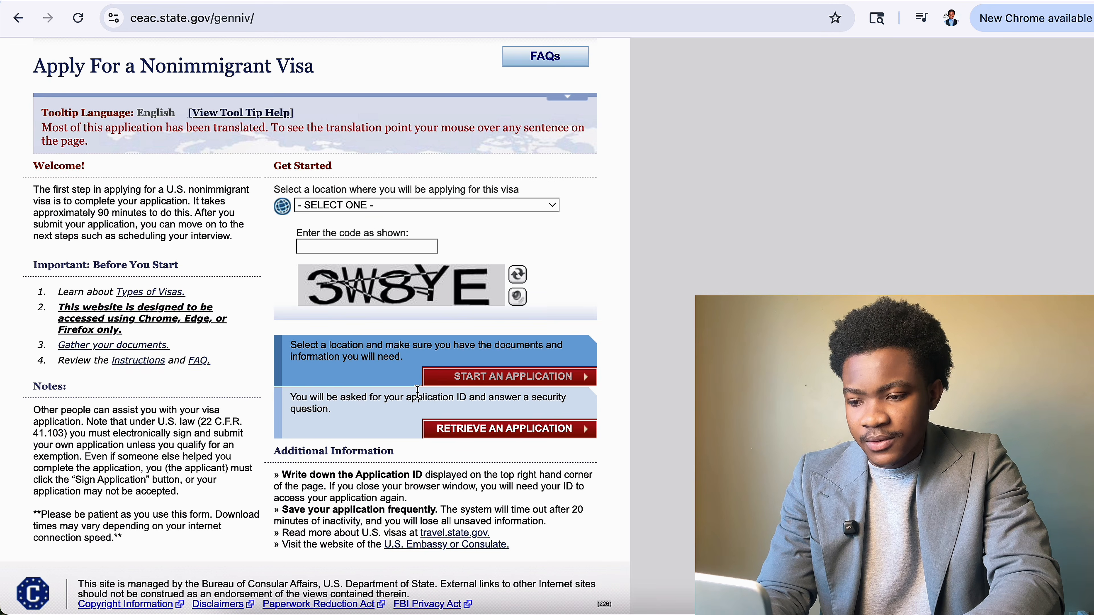
pyautogui.click(411, 206)
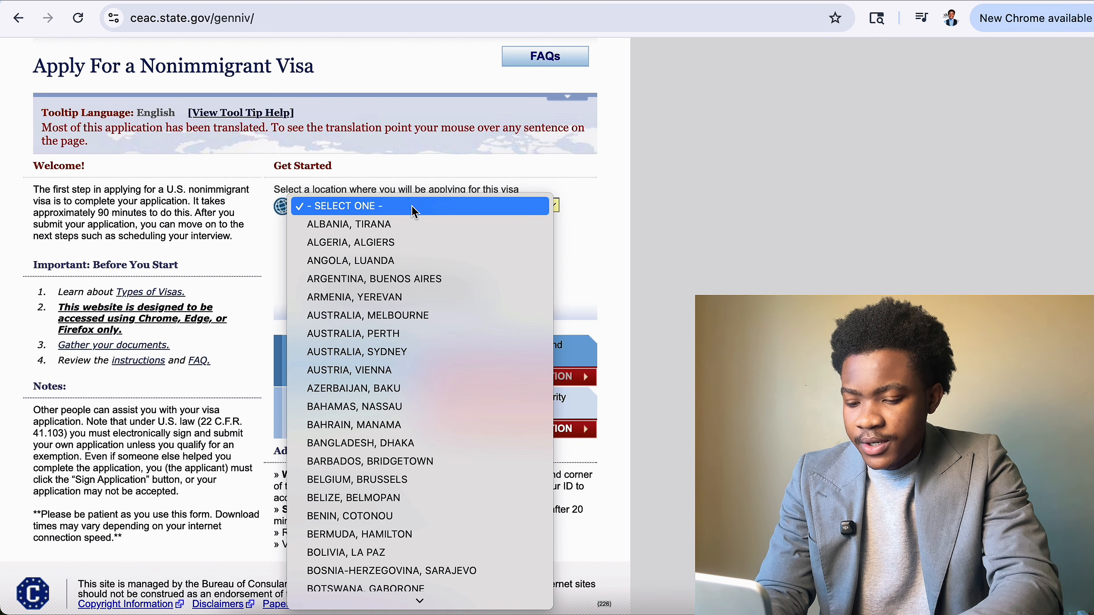
pyautogui.write('gh')
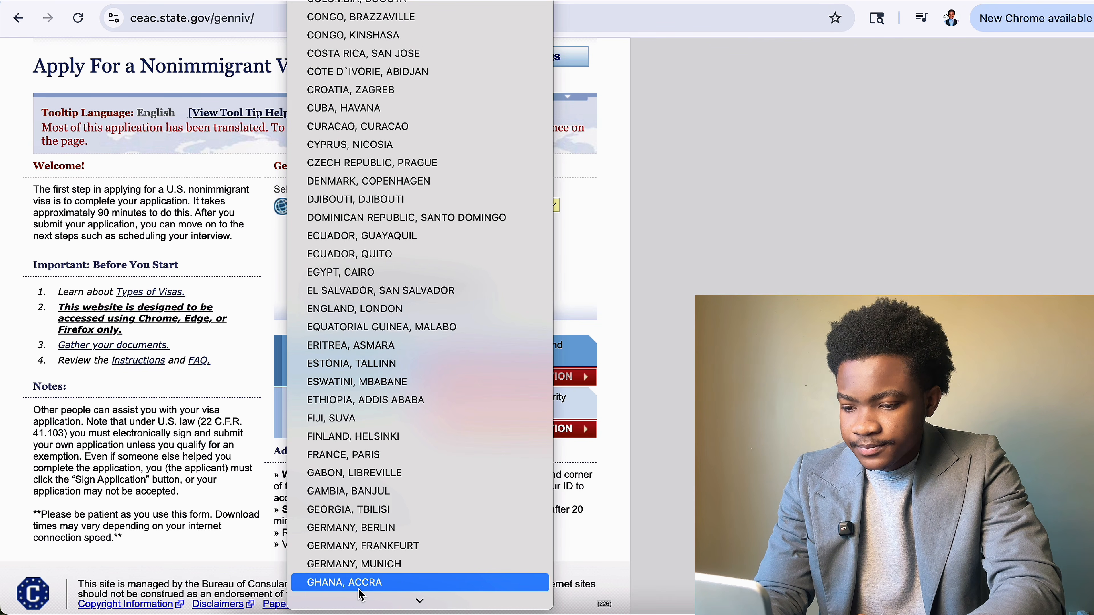
pyautogui.click(358, 584)
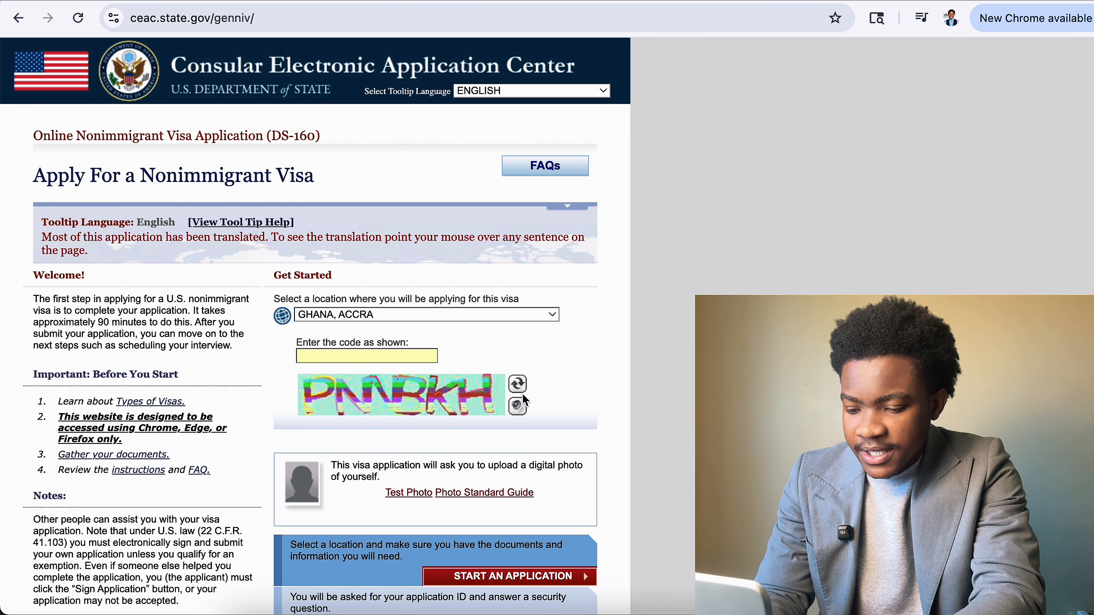
# Refresh the captcha to a readable image and enter its new code.
pyautogui.write('P')
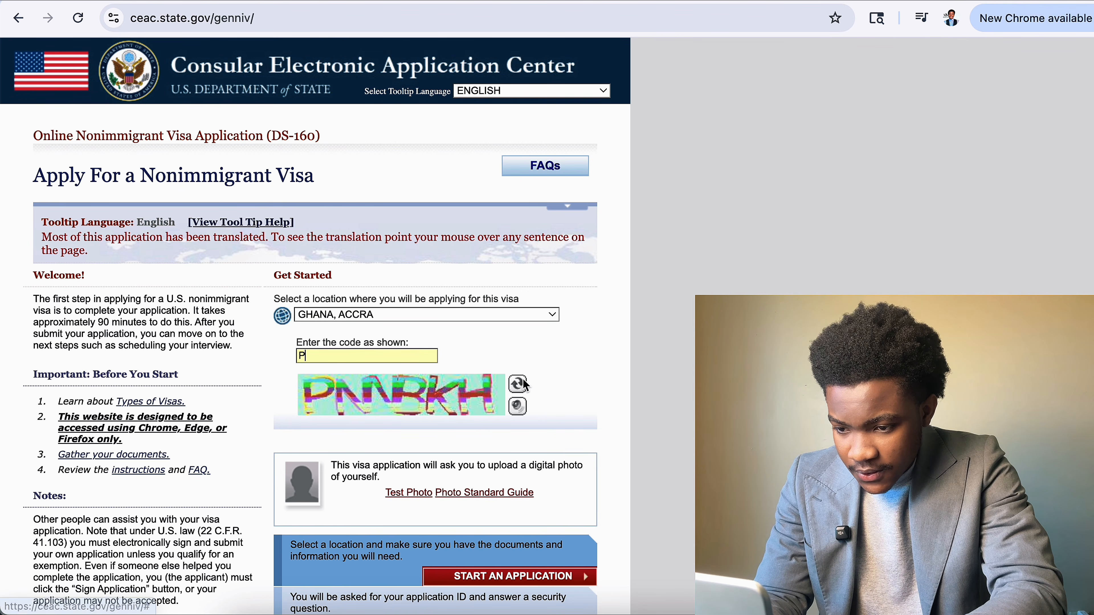
pyautogui.click(520, 390)
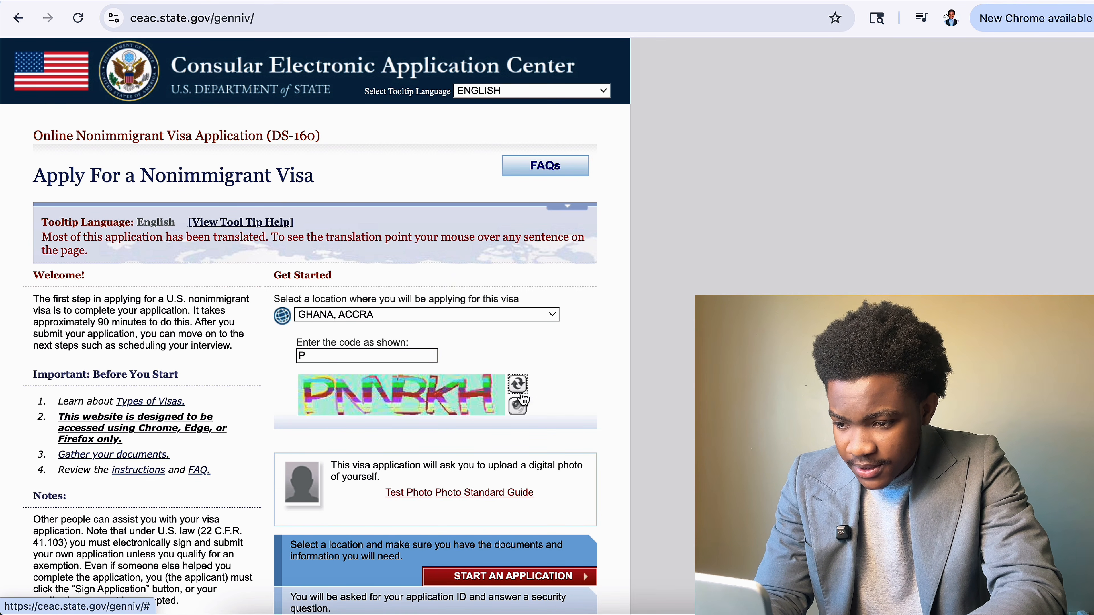
pyautogui.click(519, 385)
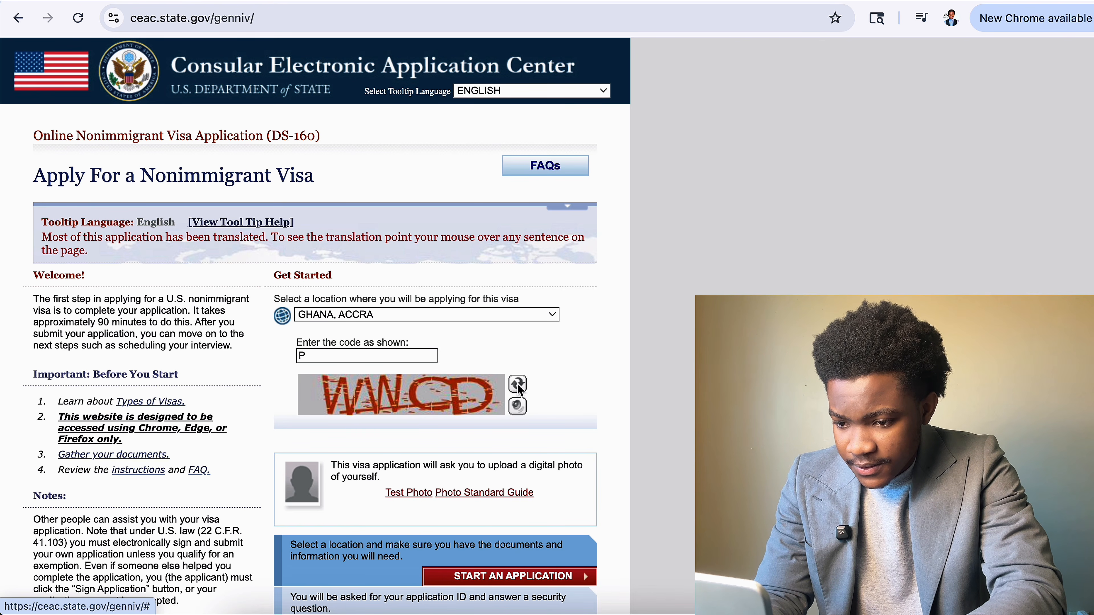
pyautogui.click(329, 360)
pyautogui.press('BackSpace')
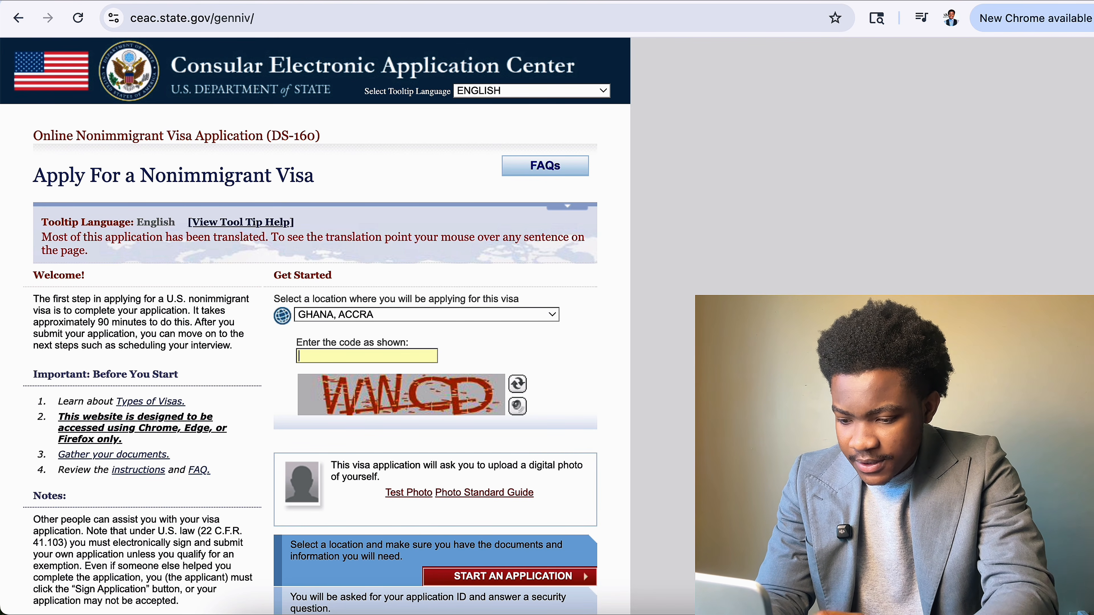
pyautogui.write('WWCD')
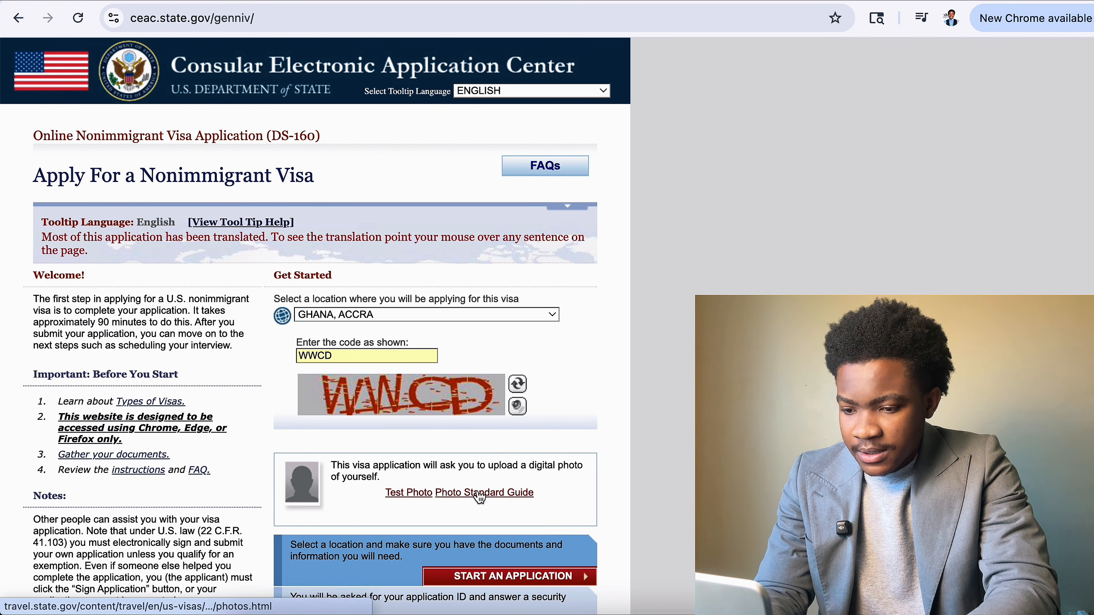
pyautogui.scroll(-4, 530, 448)
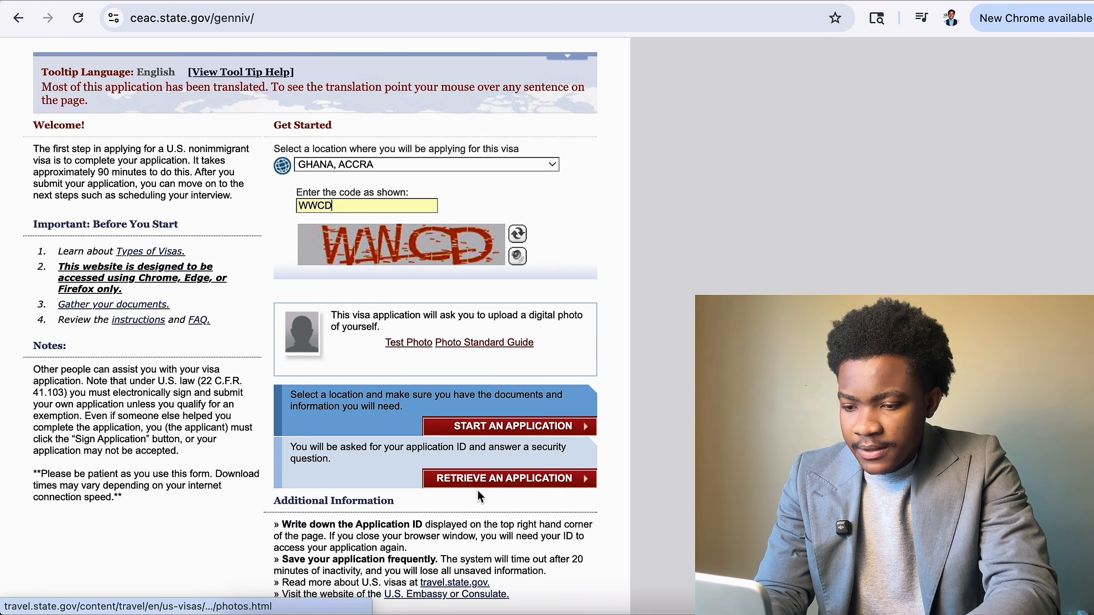
# Start a new application, agree to the fraud notice, and highlight the Application ID.
pyautogui.click(547, 430)
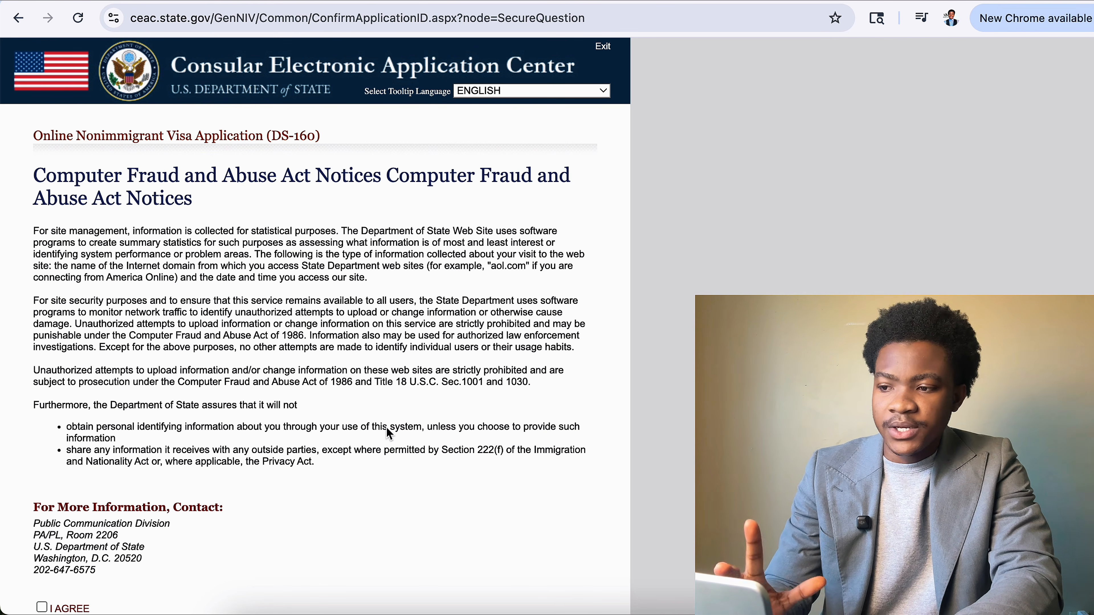
pyautogui.scroll(-5, 389, 433)
pyautogui.scroll(-1, 389, 433)
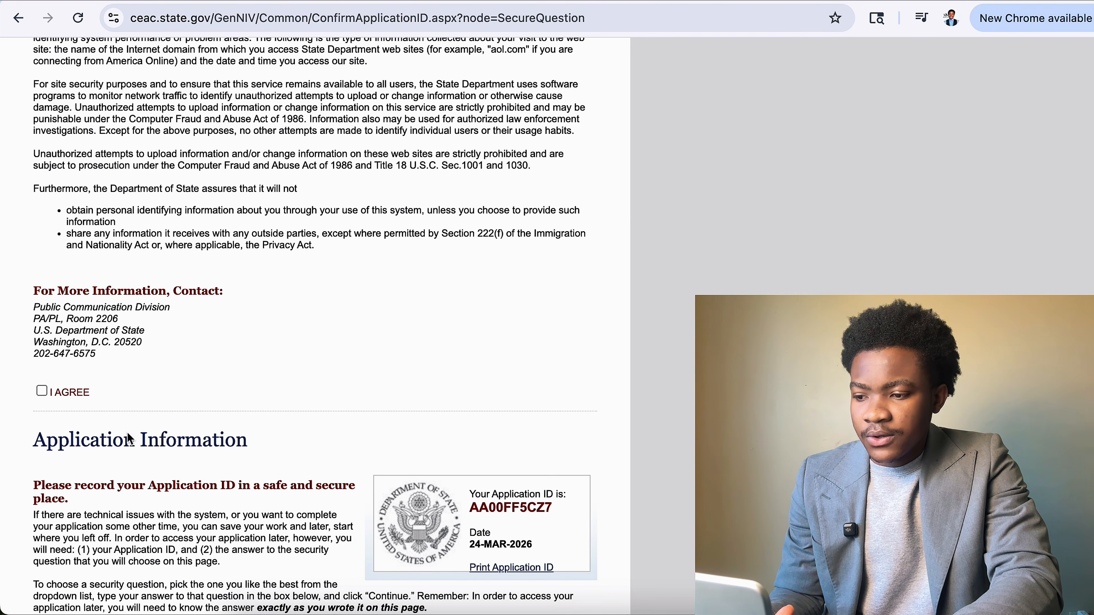
pyautogui.click(42, 390)
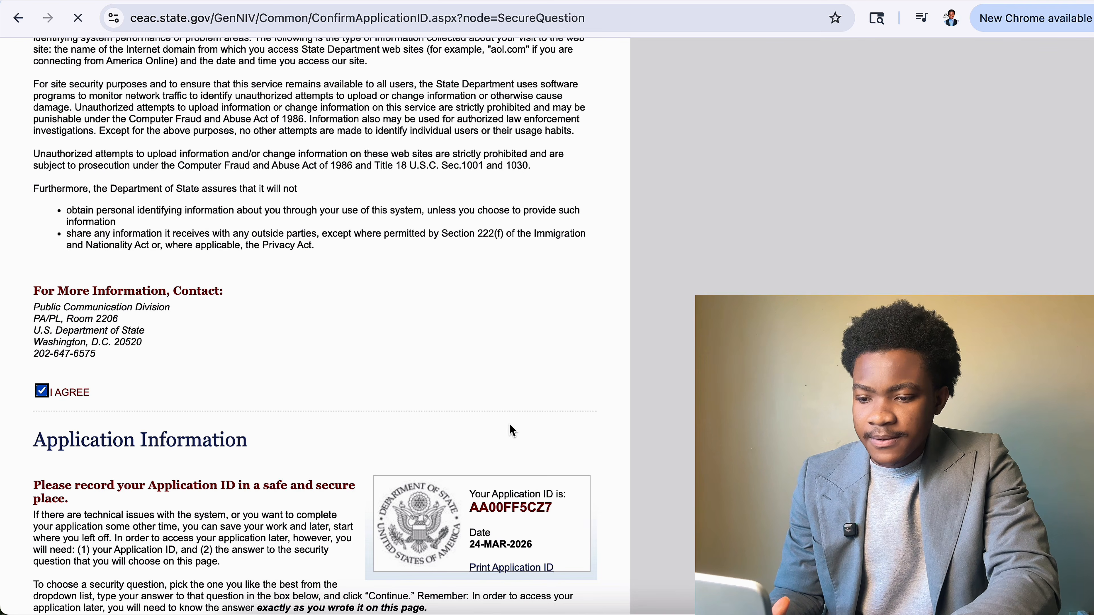
pyautogui.scroll(-5, 510, 433)
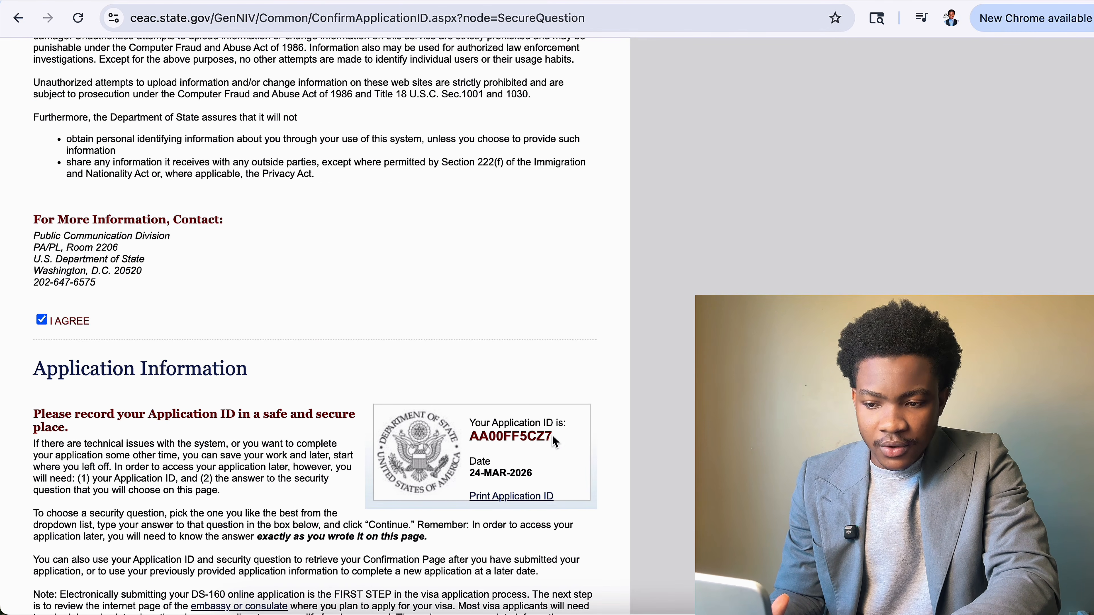
pyautogui.moveTo(553, 436); pyautogui.dragTo(458, 437)
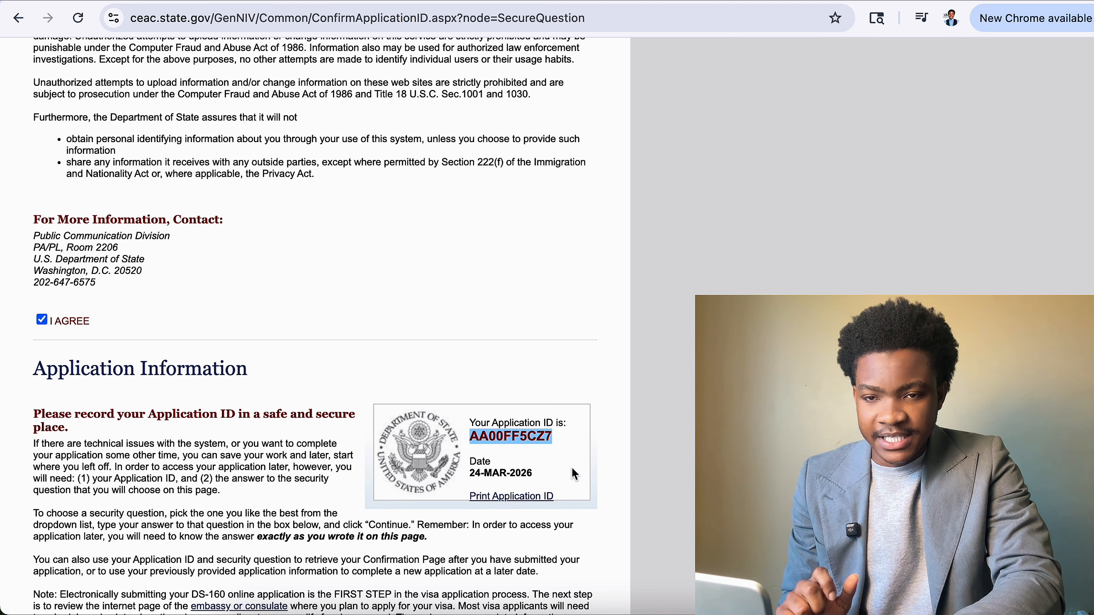
pyautogui.scroll(-3, 598, 462)
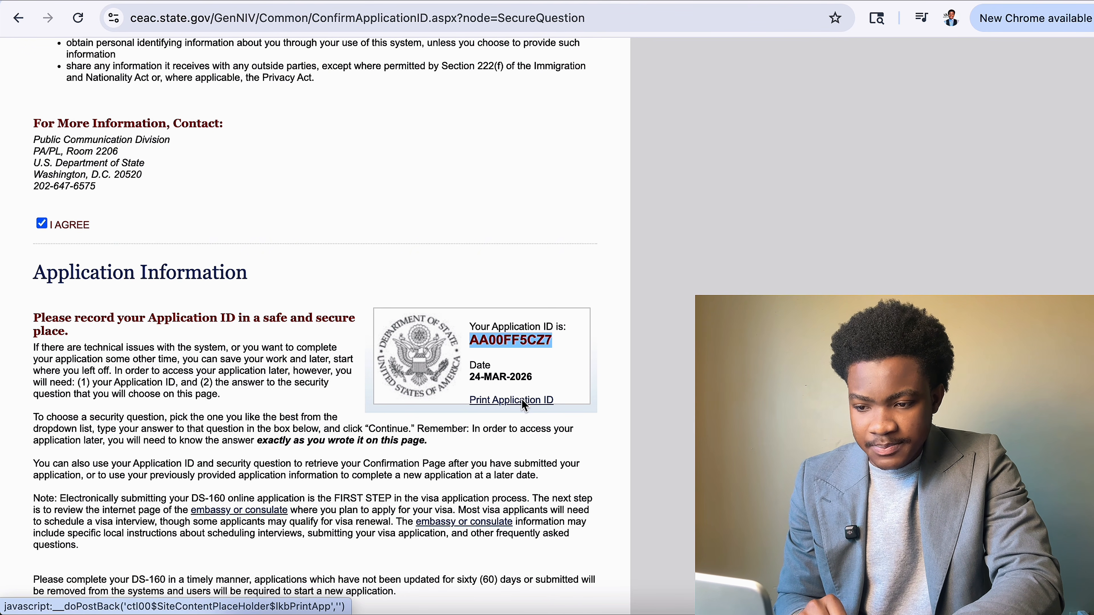
# Save the printable Application ID page as a PDF and close its window.
pyautogui.click(520, 400)
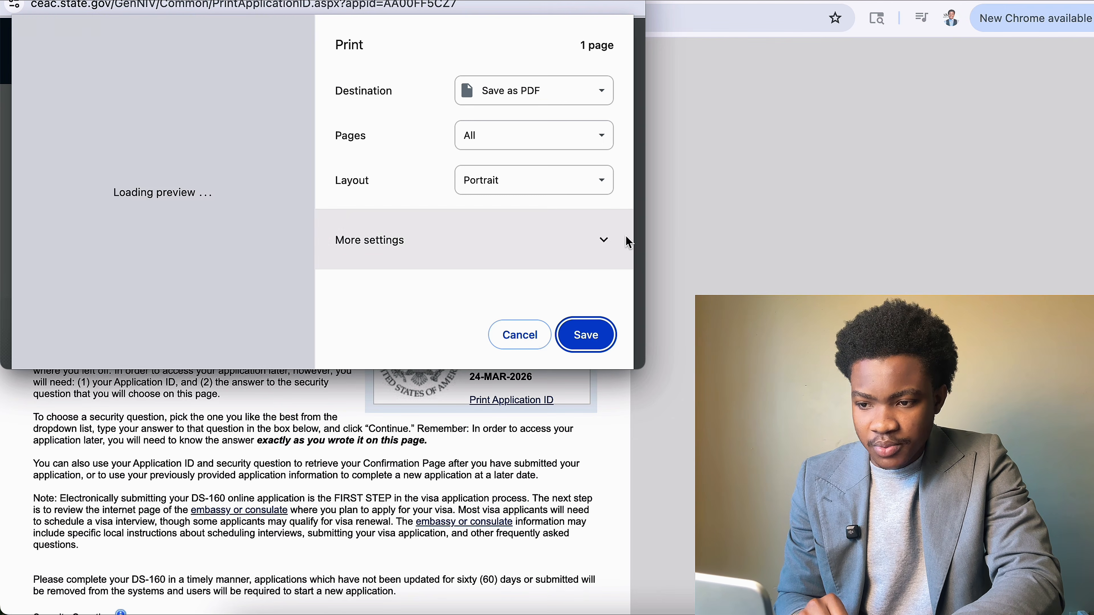
pyautogui.click(598, 341)
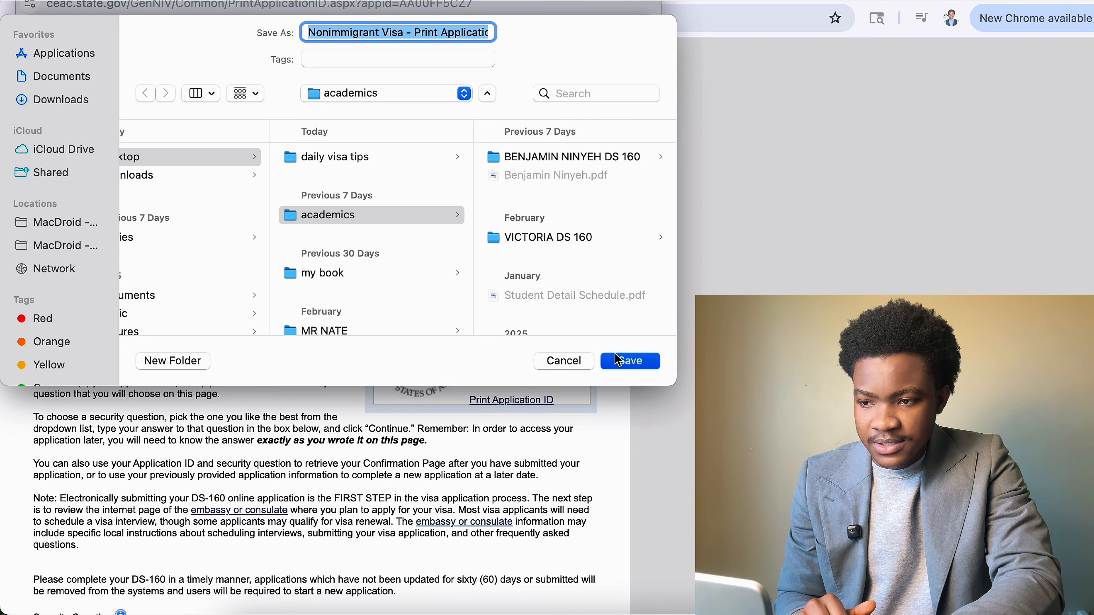
pyautogui.click(618, 361)
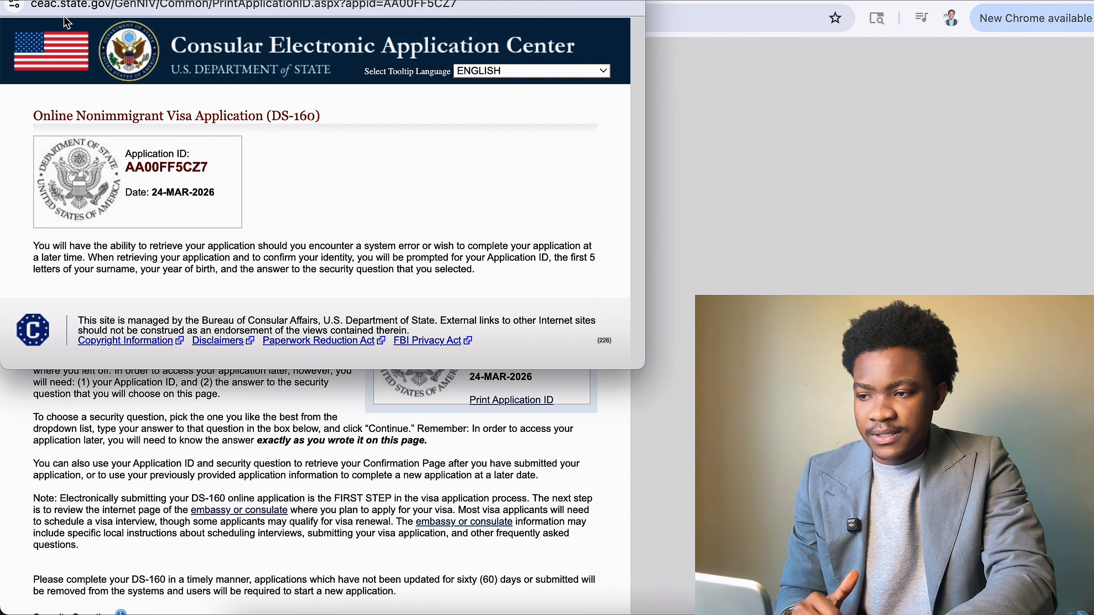
pyautogui.moveTo(537, 0); pyautogui.dragTo(631, 110)
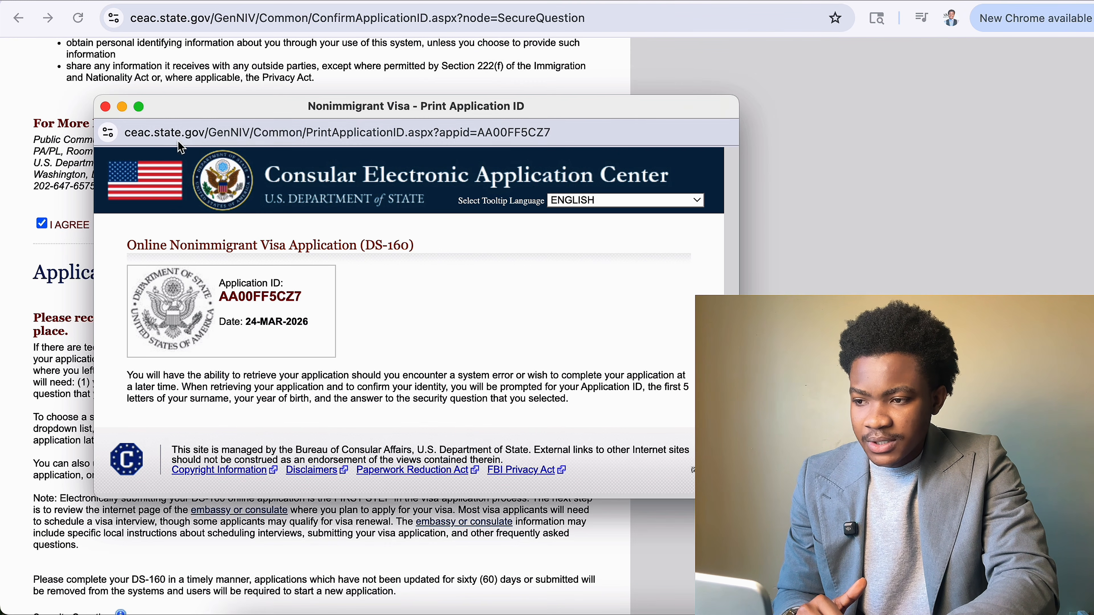
pyautogui.click(105, 107)
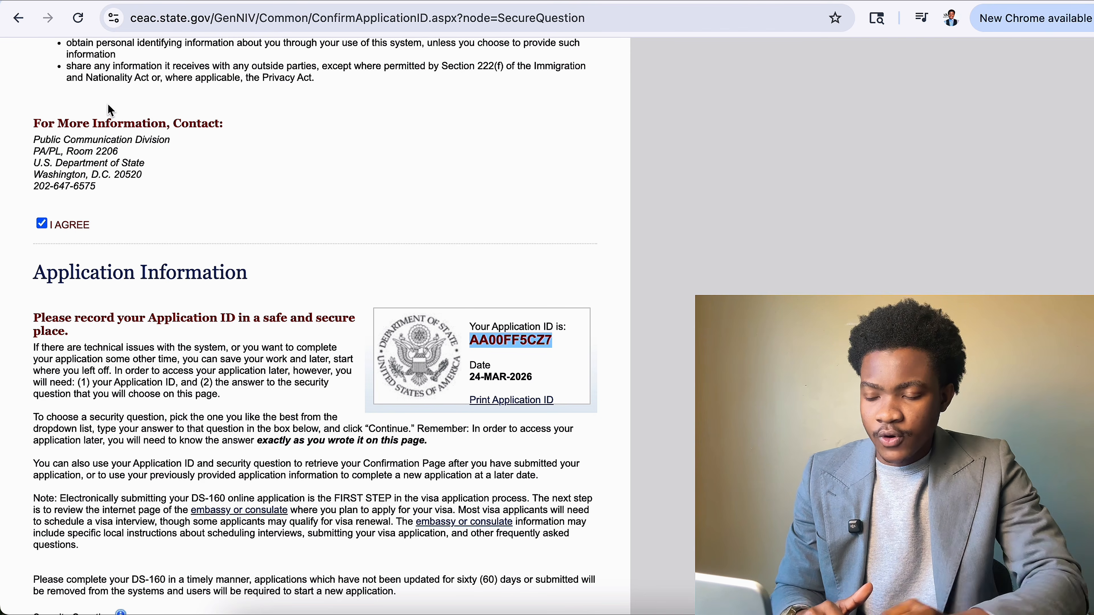
# Choose the 'given name of your mother's mother' security question, enter its answer, and continue.
pyautogui.scroll(-5, 113, 247)
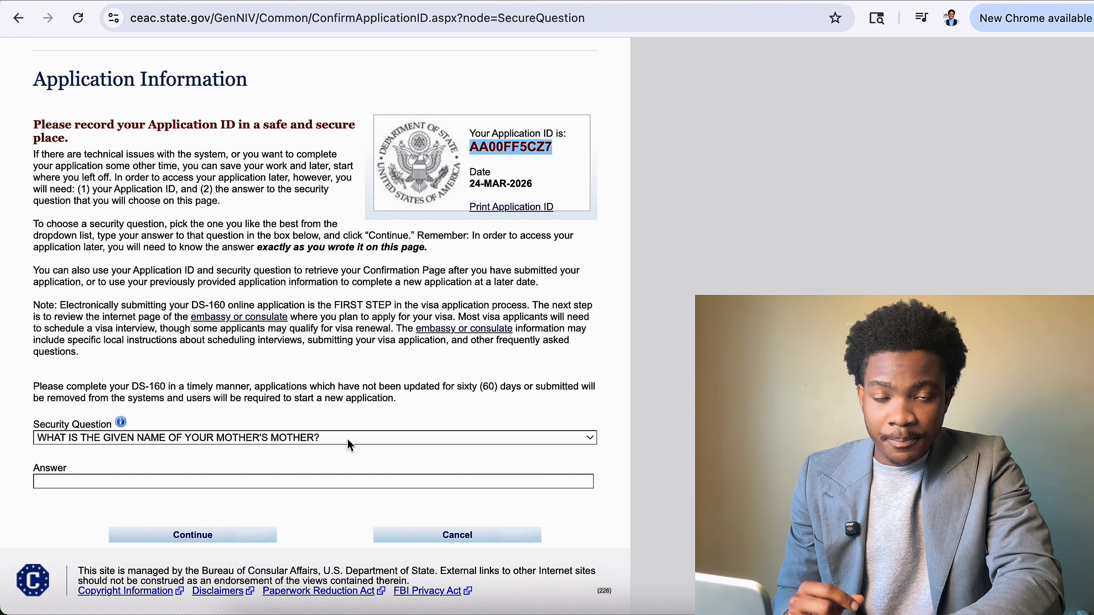
pyautogui.click(172, 441)
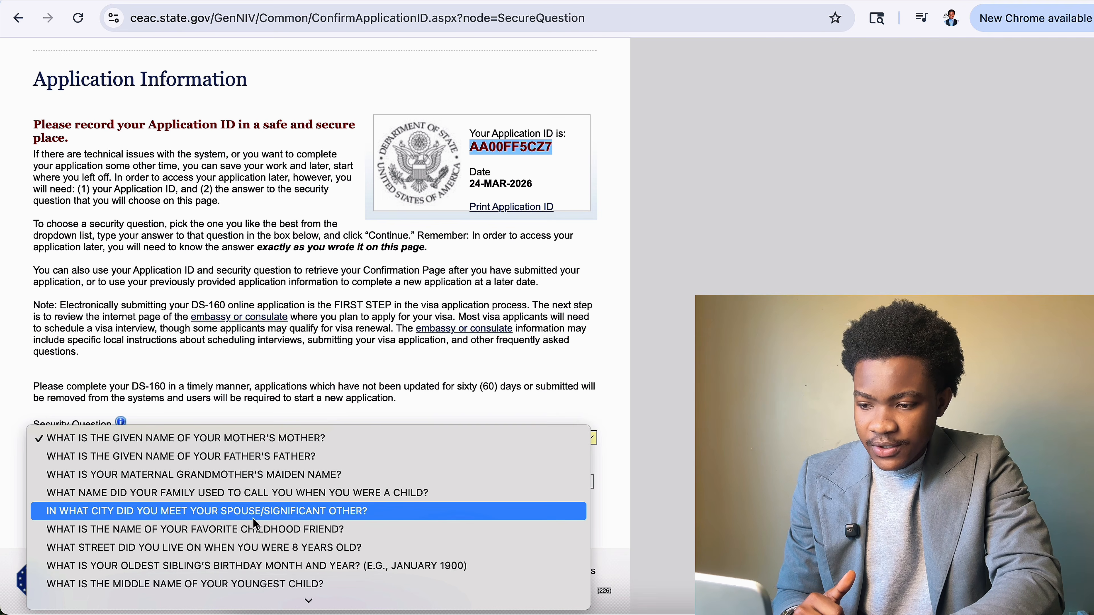
pyautogui.click(271, 383)
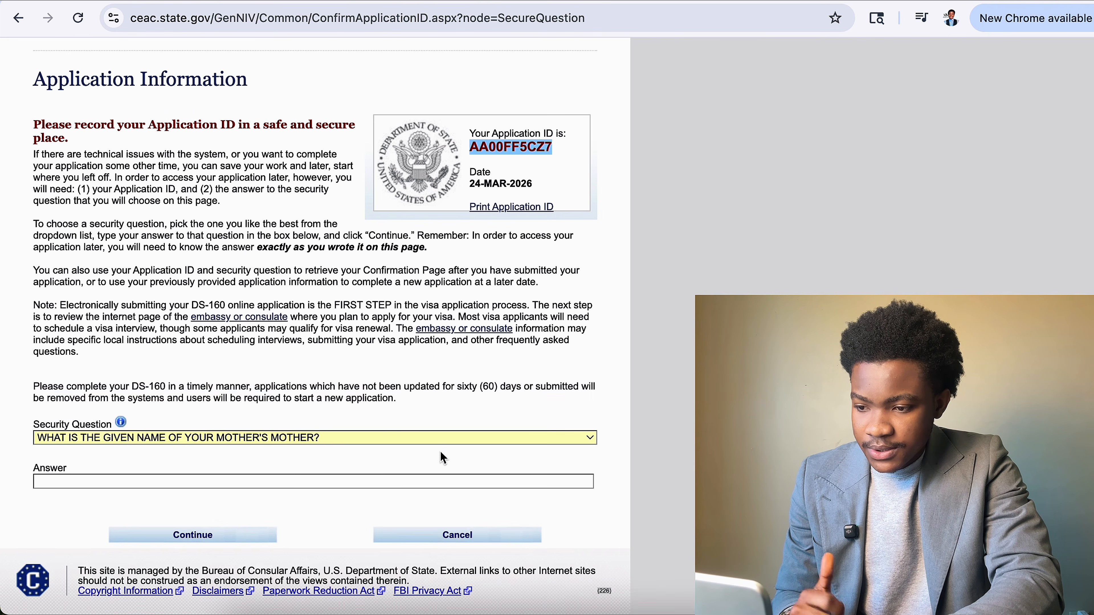
pyautogui.click(257, 482)
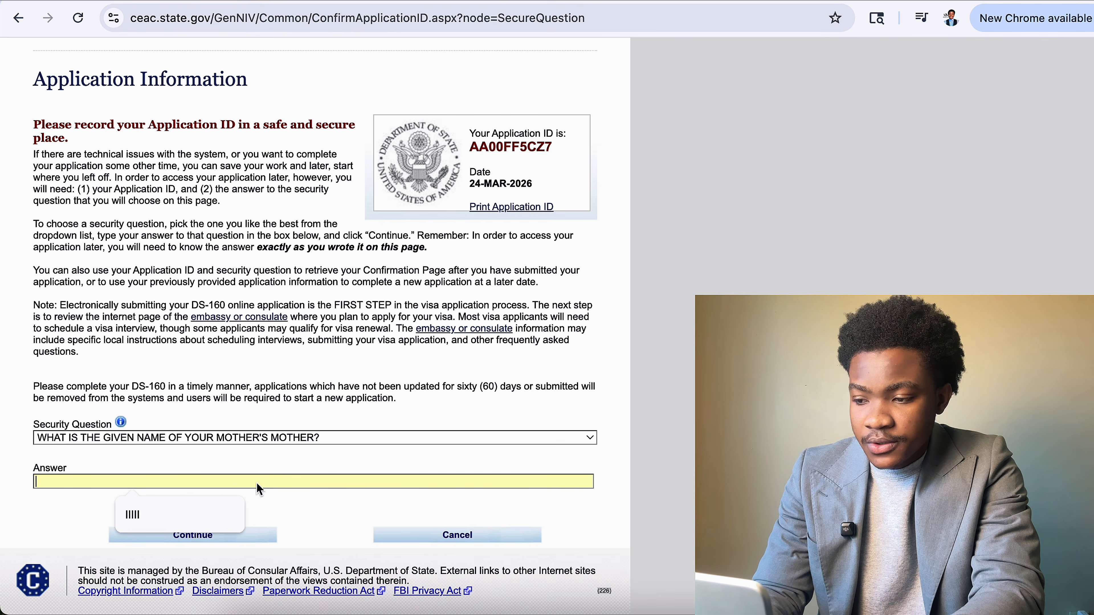
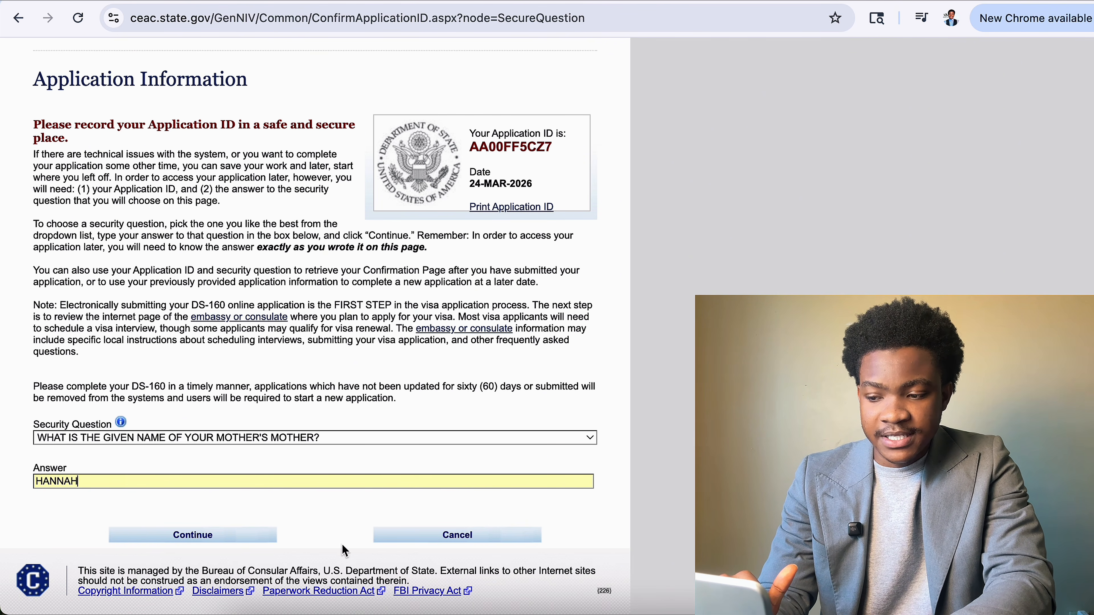
pyautogui.click(248, 542)
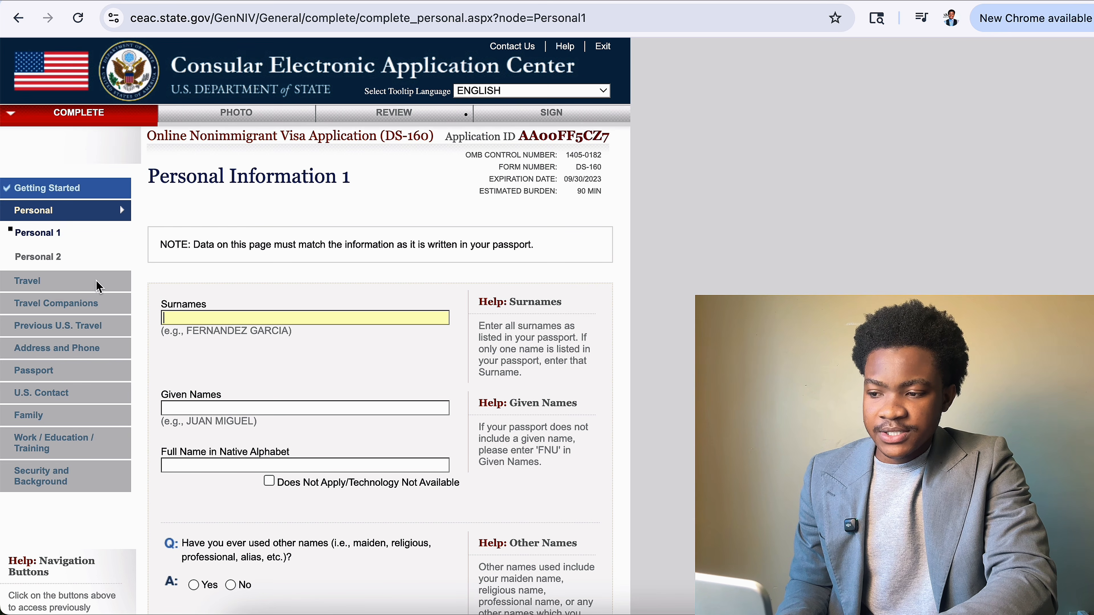
# Enter the applicant's full name in the Personal section.
pyautogui.click(91, 214)
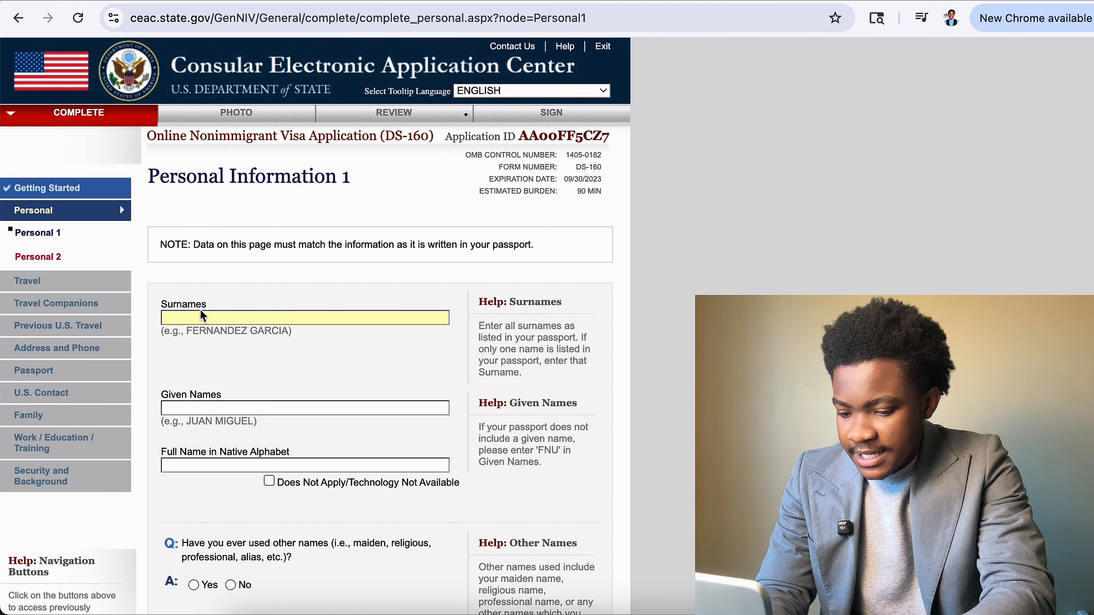
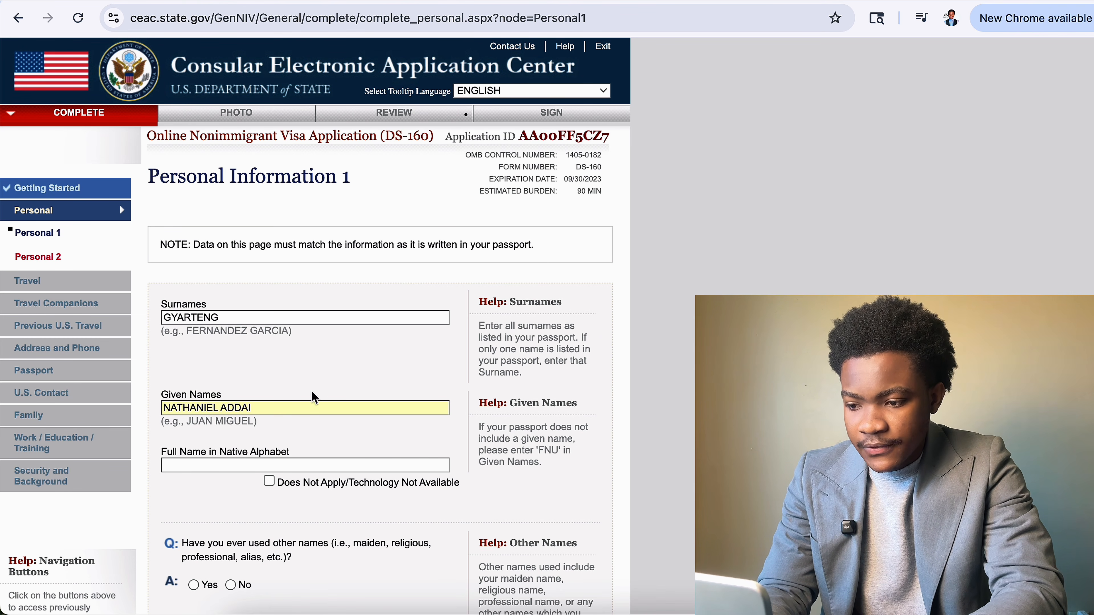
pyautogui.scroll(-2, 283, 405)
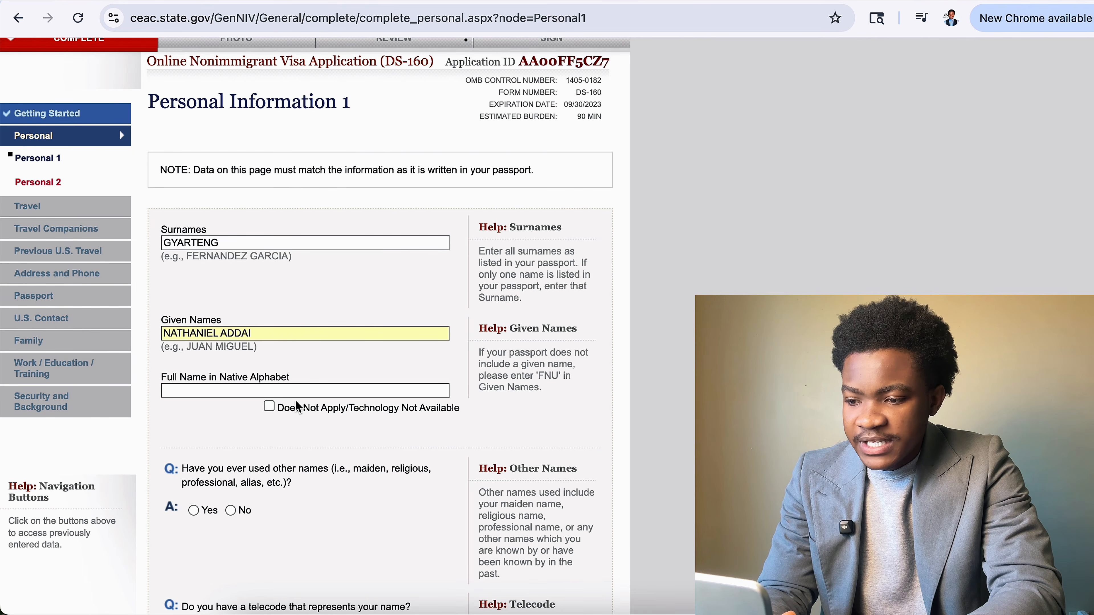
pyautogui.scroll(-3, 364, 383)
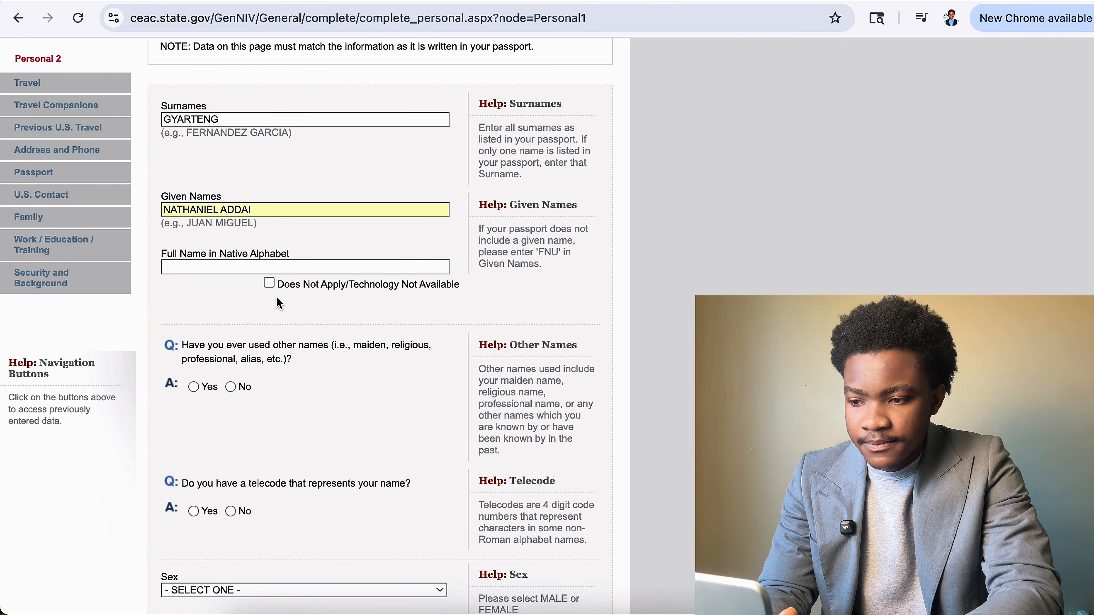
# Mark native-alphabet name as Does Not Apply and answer No to other names and telecode.
pyautogui.click(268, 284)
pyautogui.scroll(-3, 272, 344)
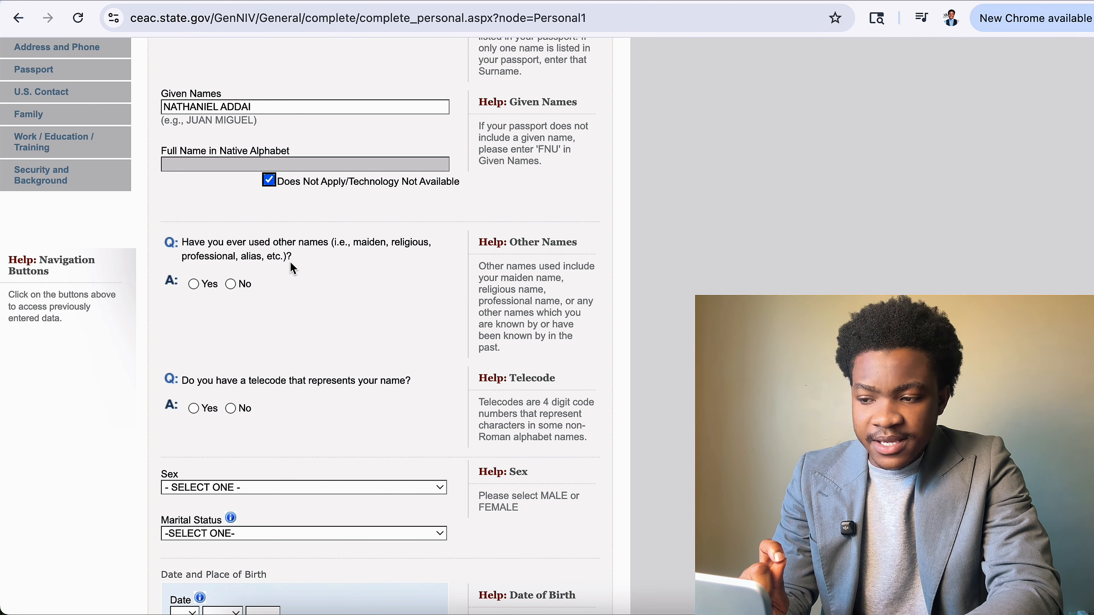
pyautogui.click(232, 284)
pyautogui.scroll(-5, 212, 371)
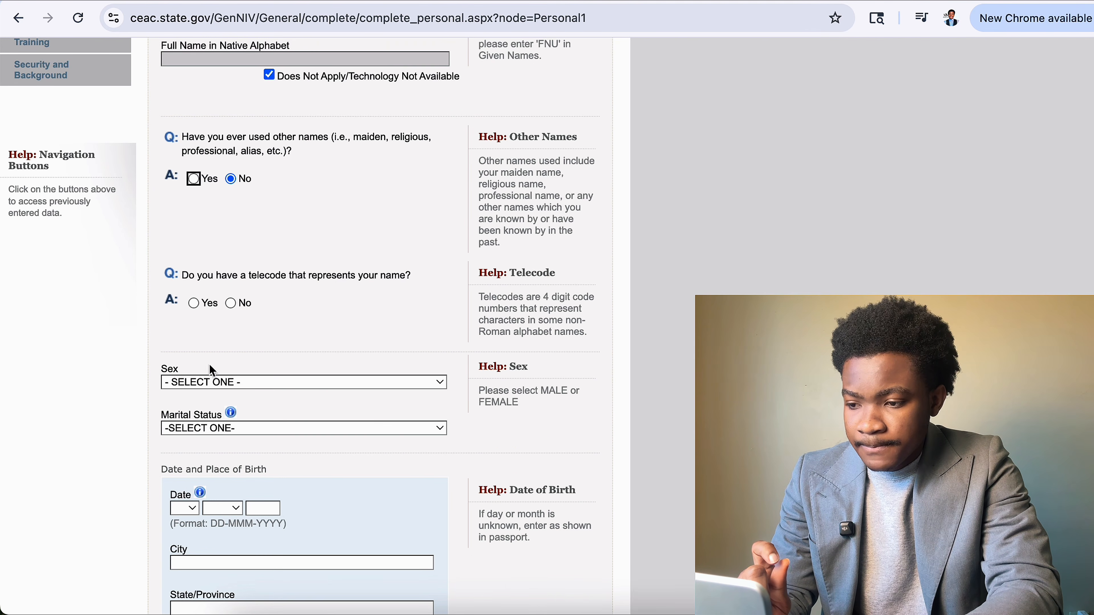
pyautogui.click(220, 303)
pyautogui.click(233, 304)
pyautogui.scroll(-4, 297, 451)
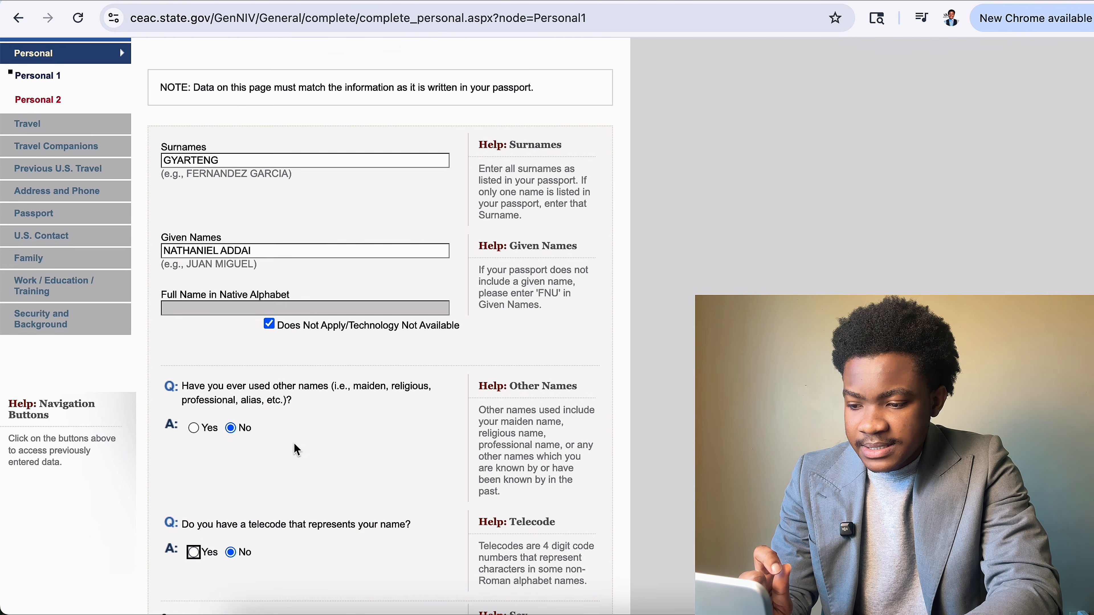
# Set Sex to MALE and Marital Status to SINGLE.
pyautogui.click(320, 499)
pyautogui.click(313, 508)
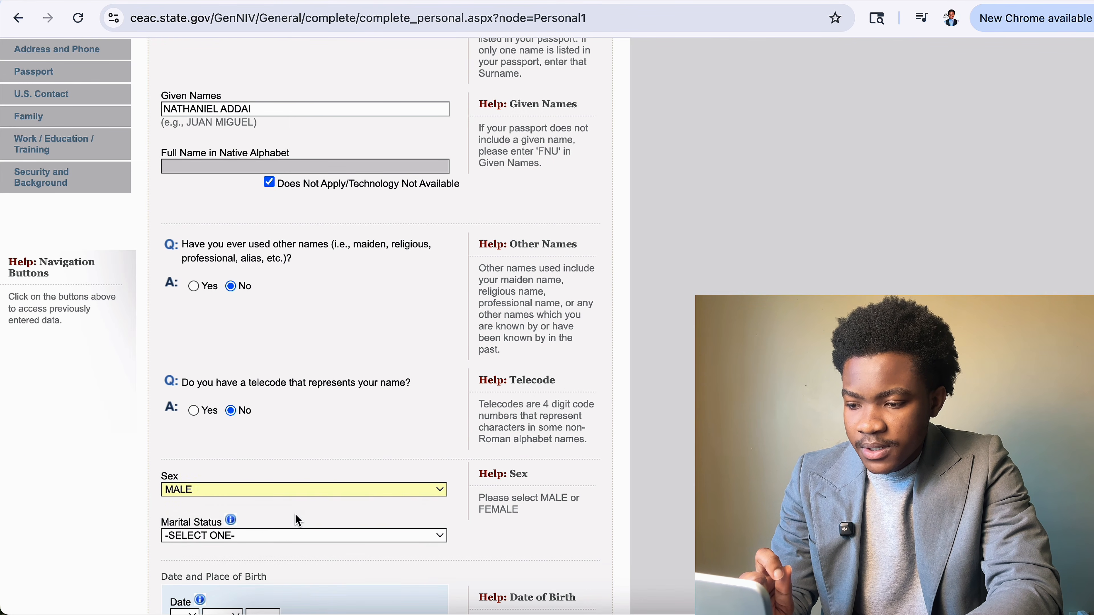
pyautogui.click(285, 538)
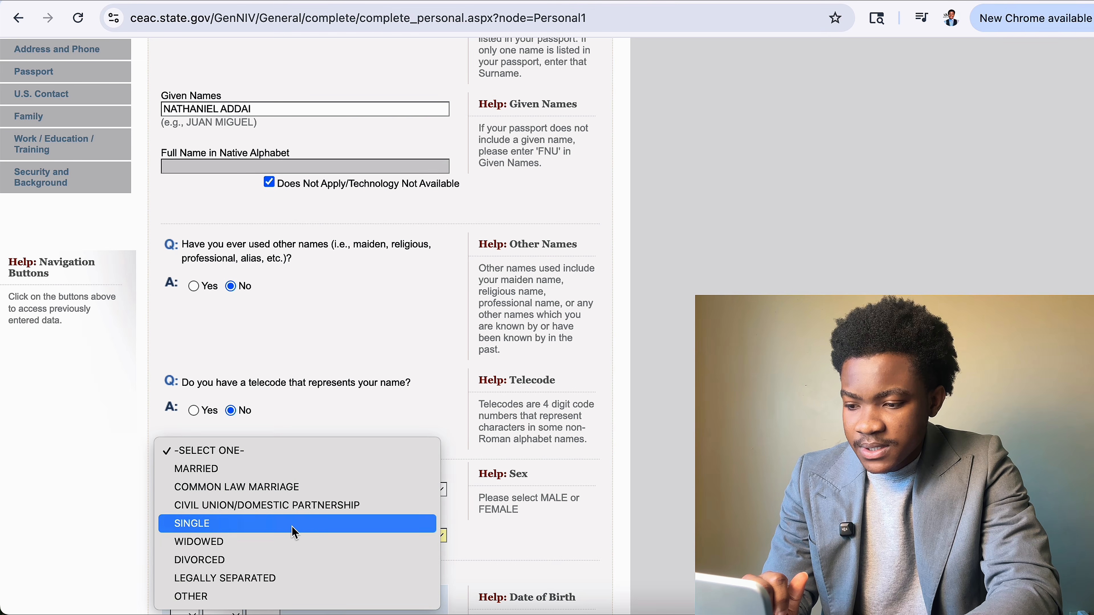
pyautogui.click(292, 525)
pyautogui.scroll(-8, 288, 525)
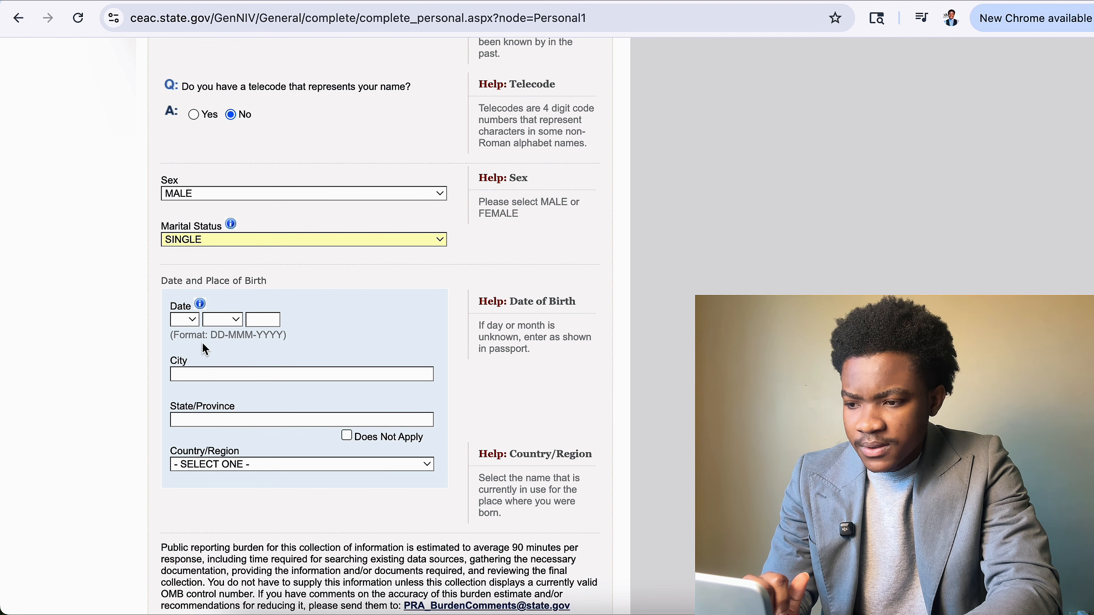
# Set the date of birth to 01 JAN 2000.
pyautogui.click(191, 324)
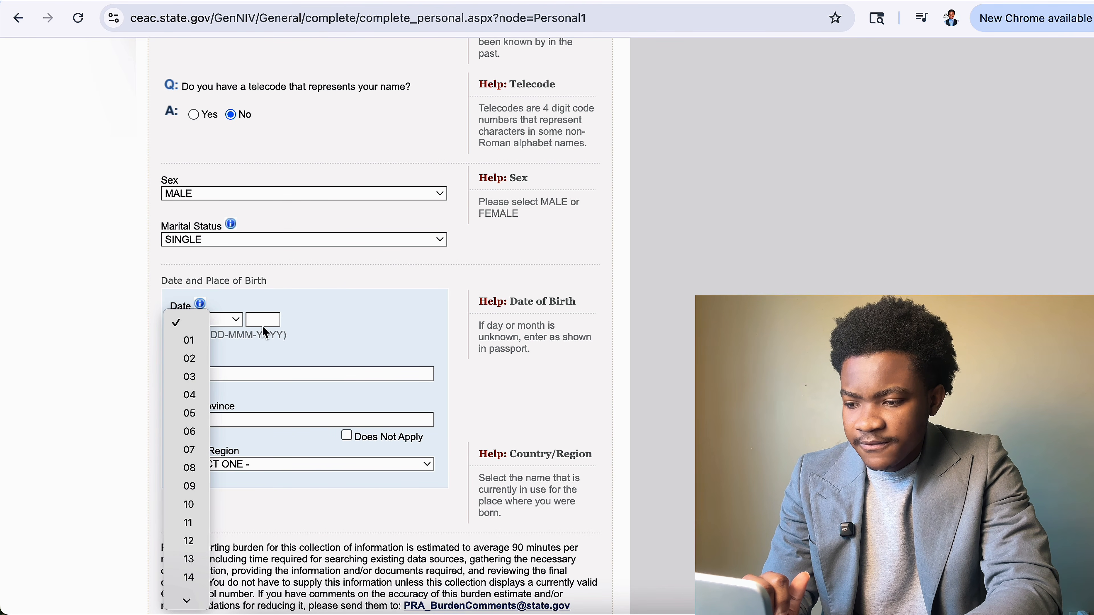
pyautogui.click(190, 340)
pyautogui.click(224, 319)
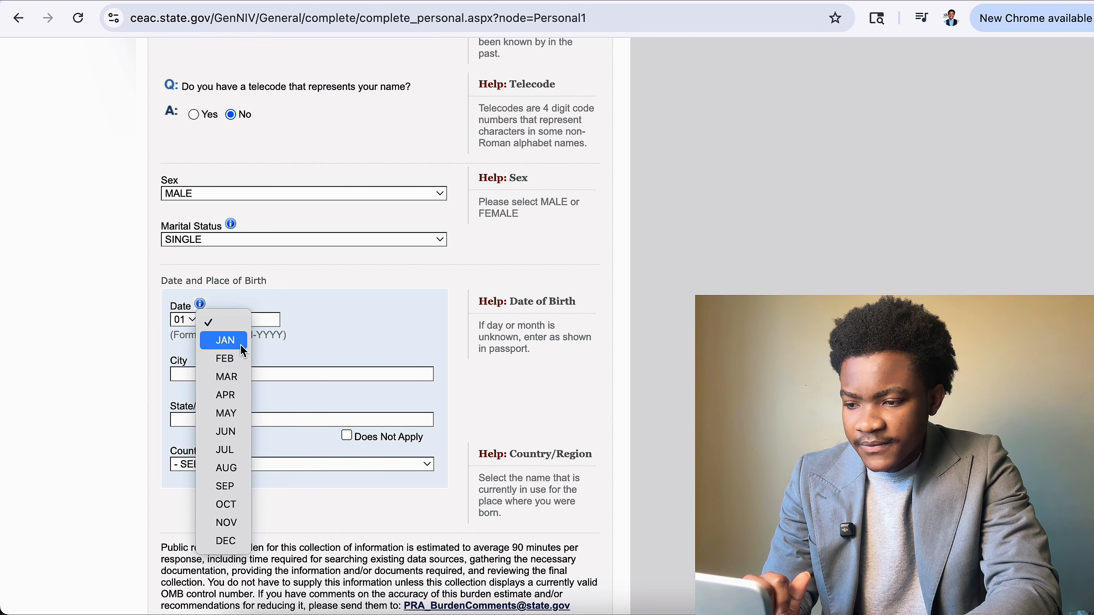
pyautogui.click(251, 342)
pyautogui.click(263, 319)
pyautogui.write('2000')
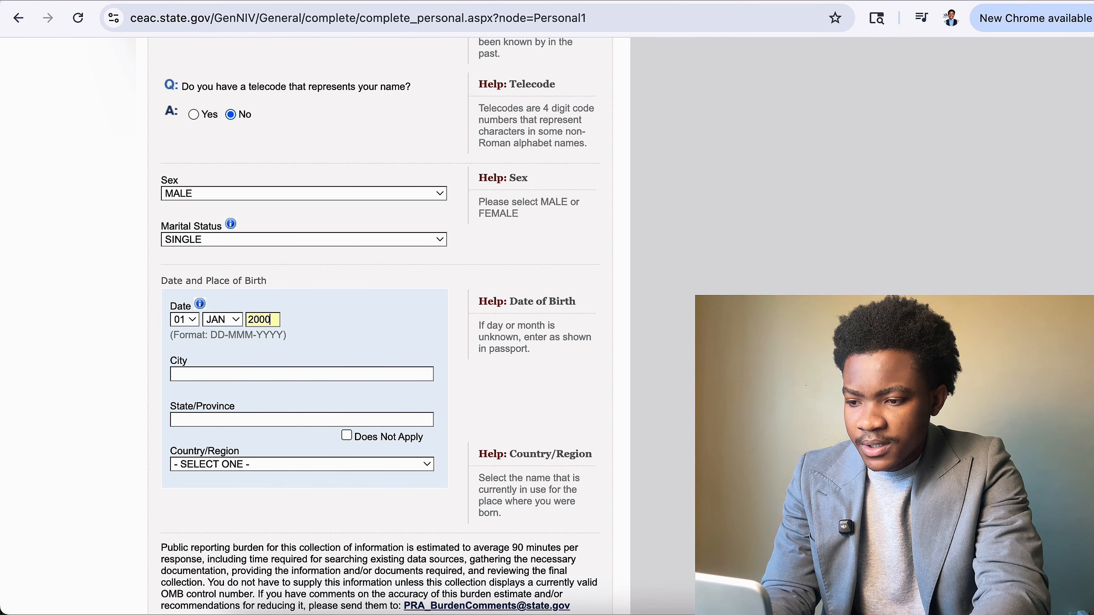
# Set birthplace to KUMASI, GHANA with state/province marked not applicable.
pyautogui.click(313, 378)
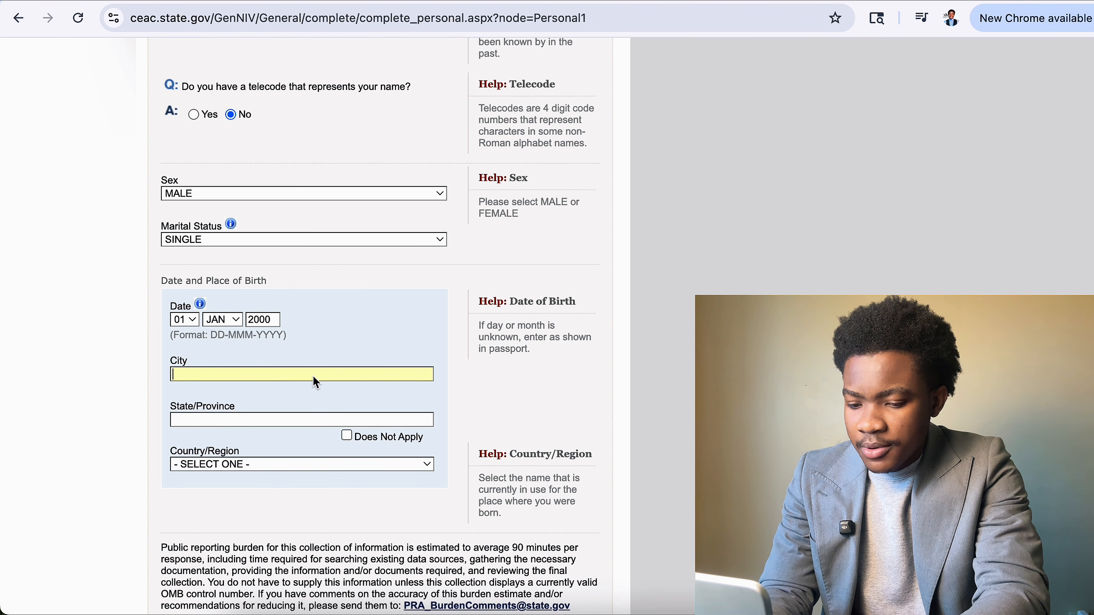
pyautogui.write('KUMA')
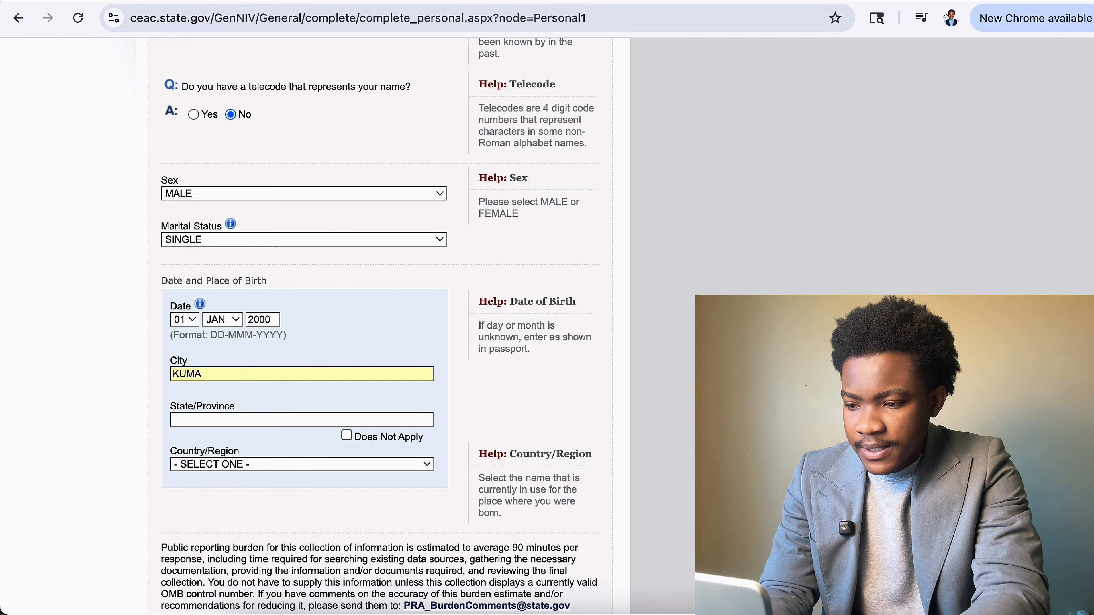
pyautogui.write('SI')
pyautogui.scroll(-1, 406, 424)
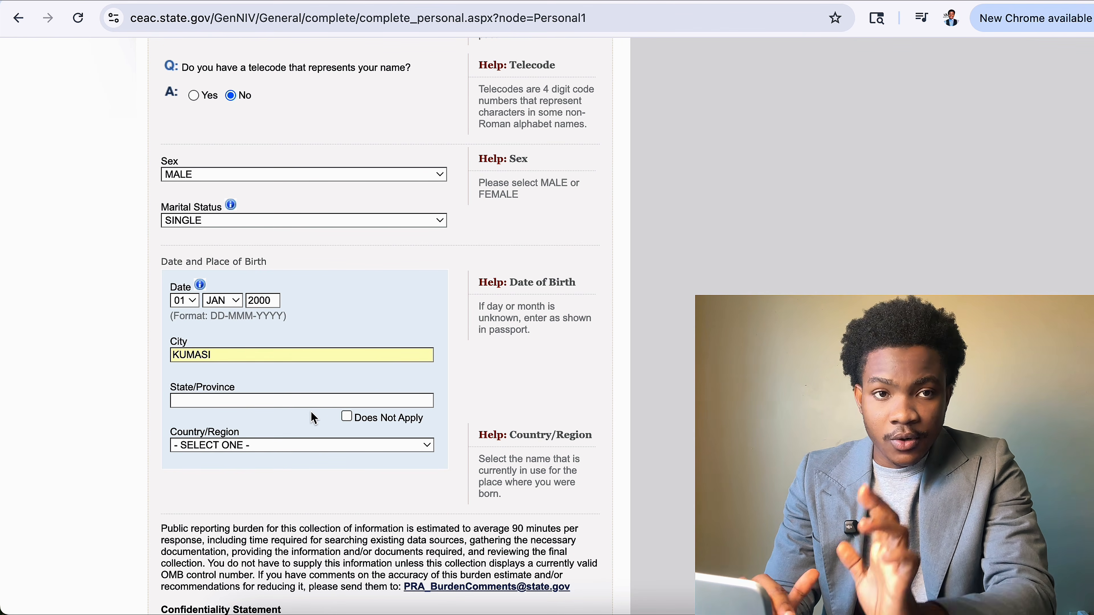
pyautogui.click(352, 418)
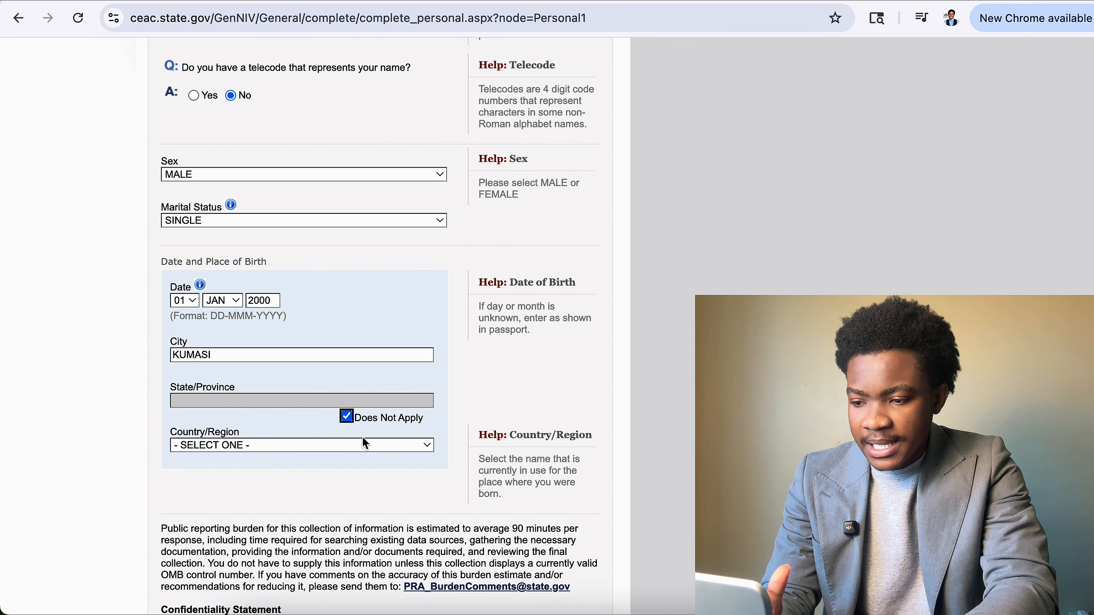
pyautogui.click(356, 443)
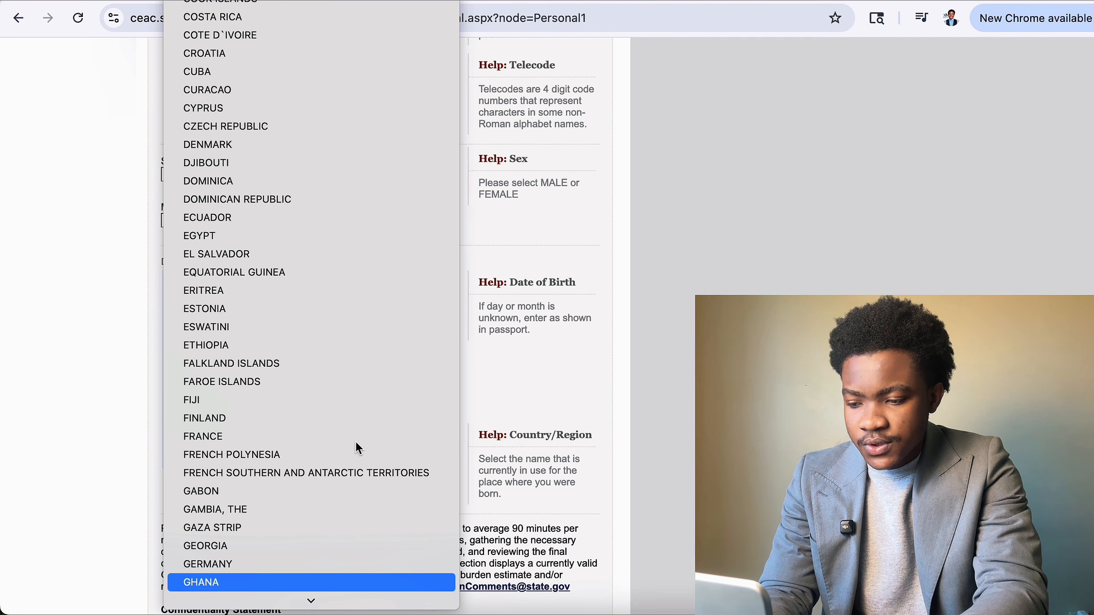
pyautogui.press('Return')
pyautogui.scroll(-6, 387, 495)
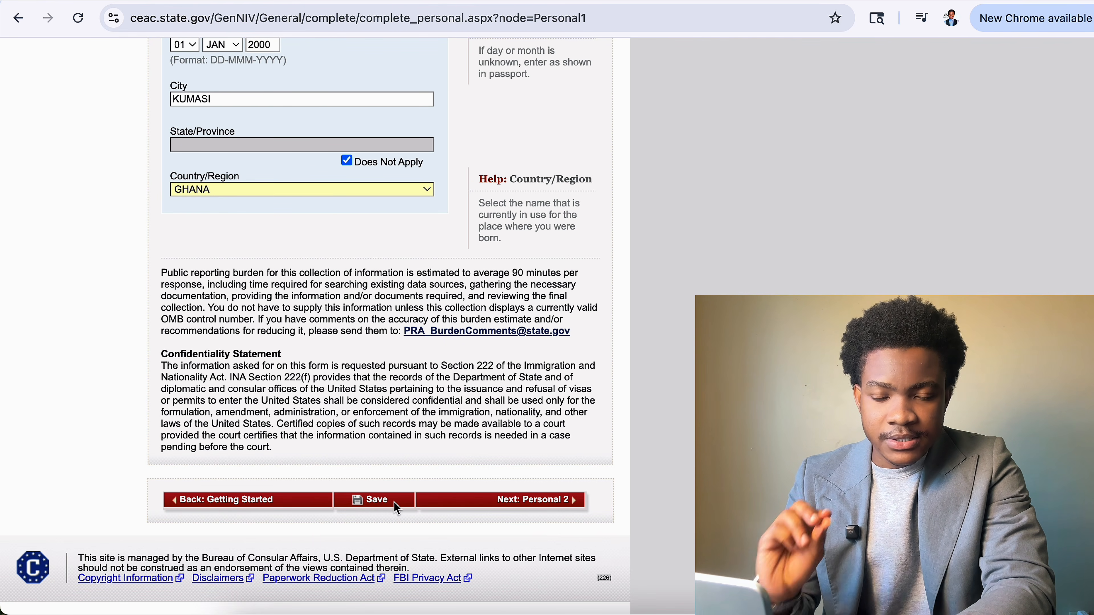
# Save Personal Information 1 and proceed to Personal Information 2.
pyautogui.click(393, 502)
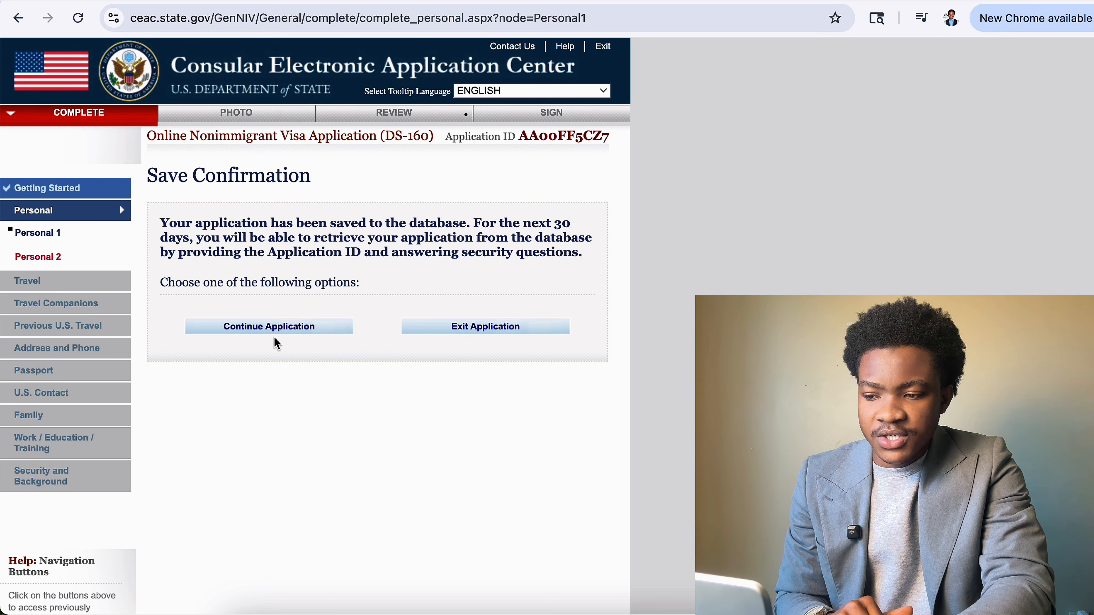
pyautogui.click(300, 328)
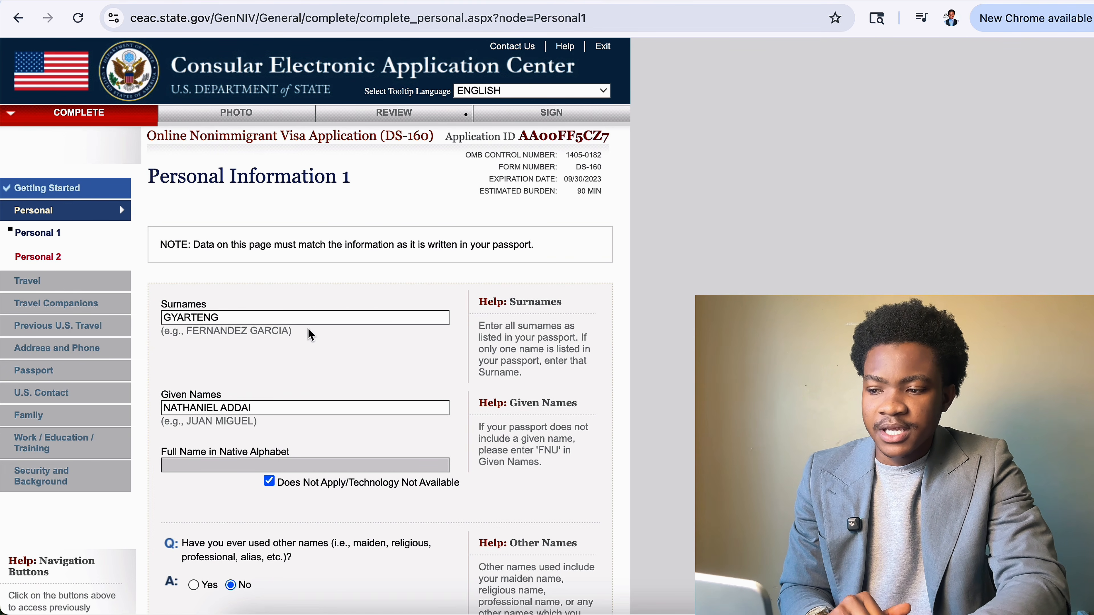
pyautogui.scroll(-15, 344, 302)
pyautogui.click(559, 496)
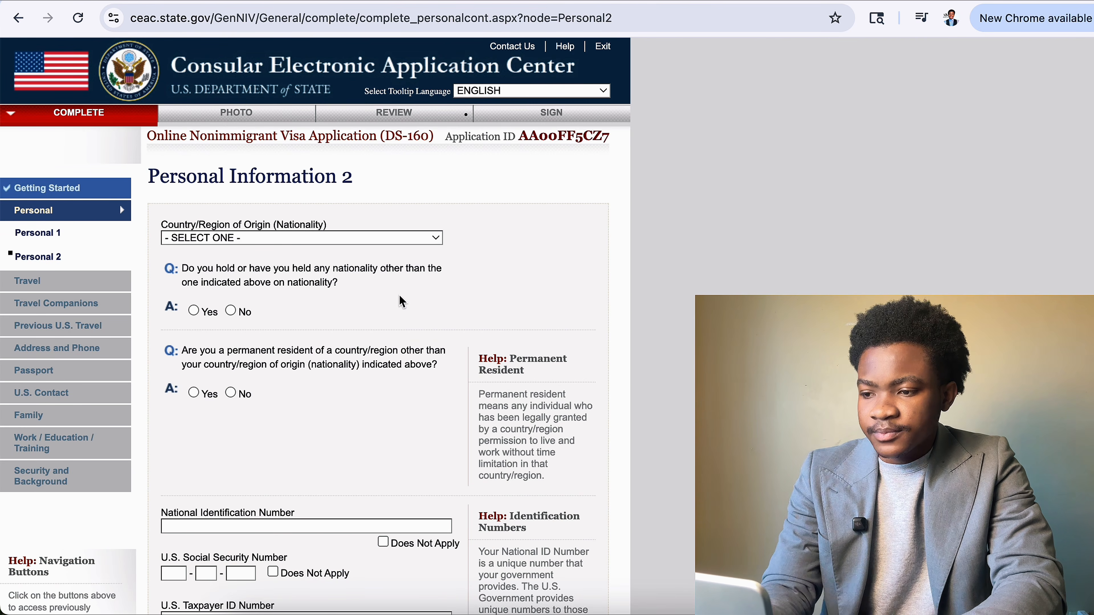
# Set nationality to GHANA and answer No to other nationality and to permanent residence elsewhere.
pyautogui.click(350, 239)
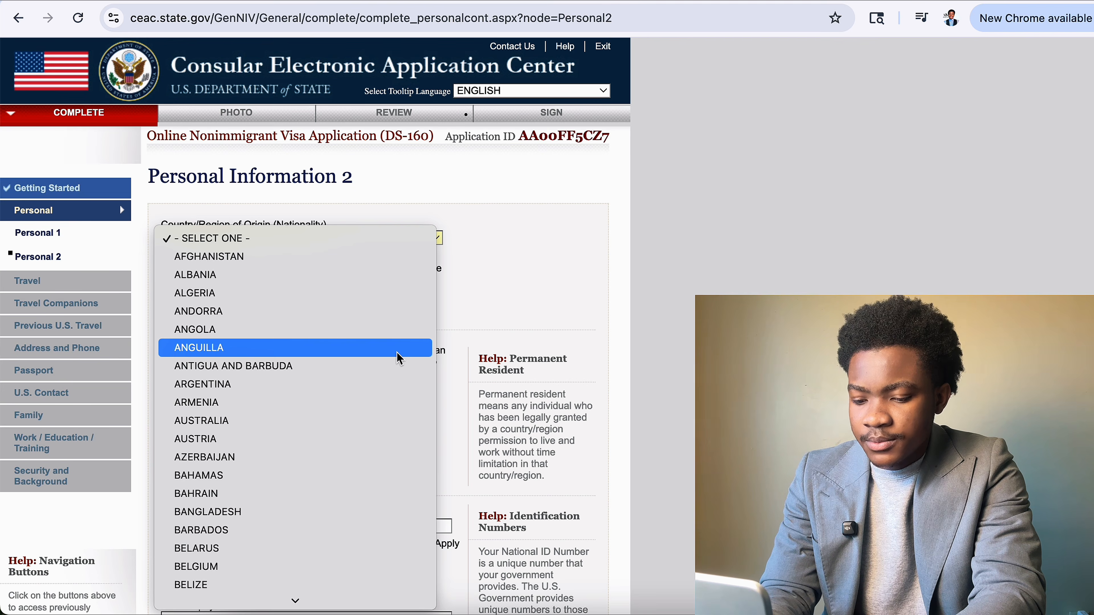
pyautogui.write('gh')
pyautogui.press('Up')
pyautogui.press('Down')
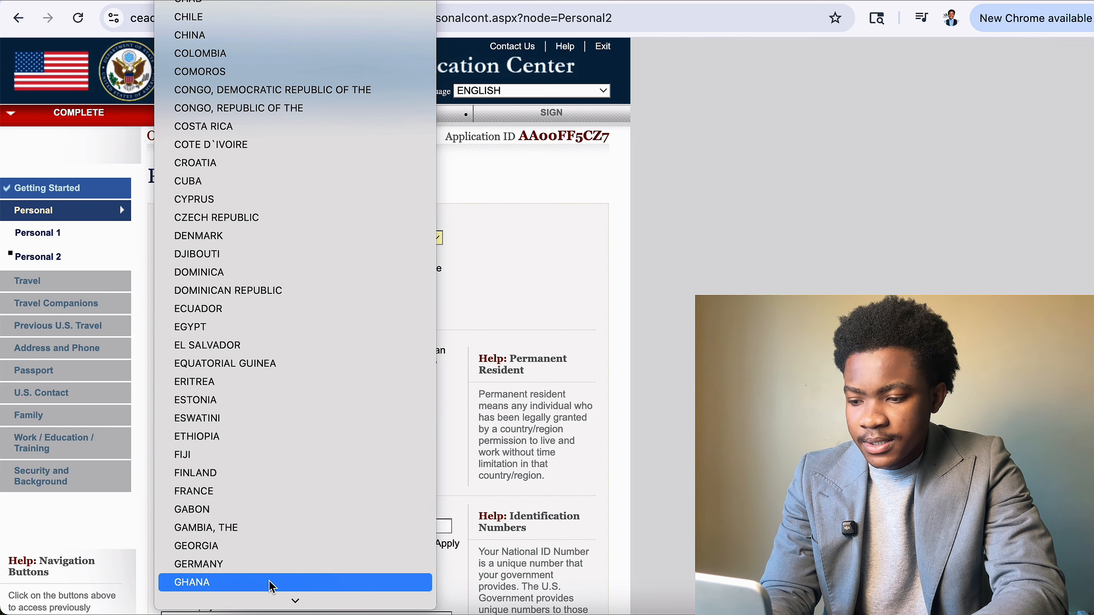
pyautogui.press('Return')
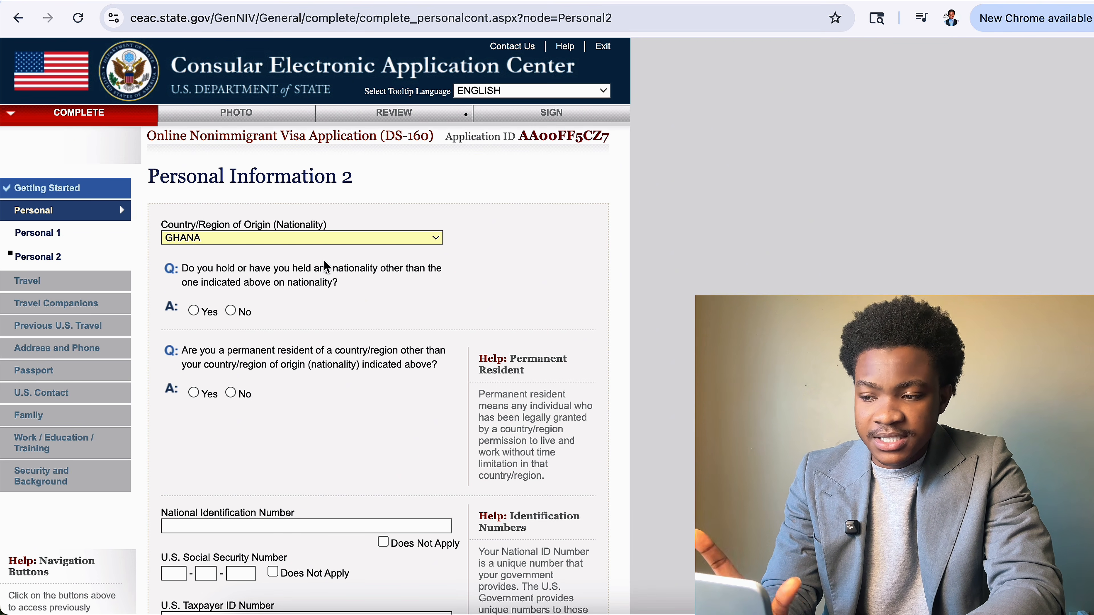
pyautogui.click(231, 311)
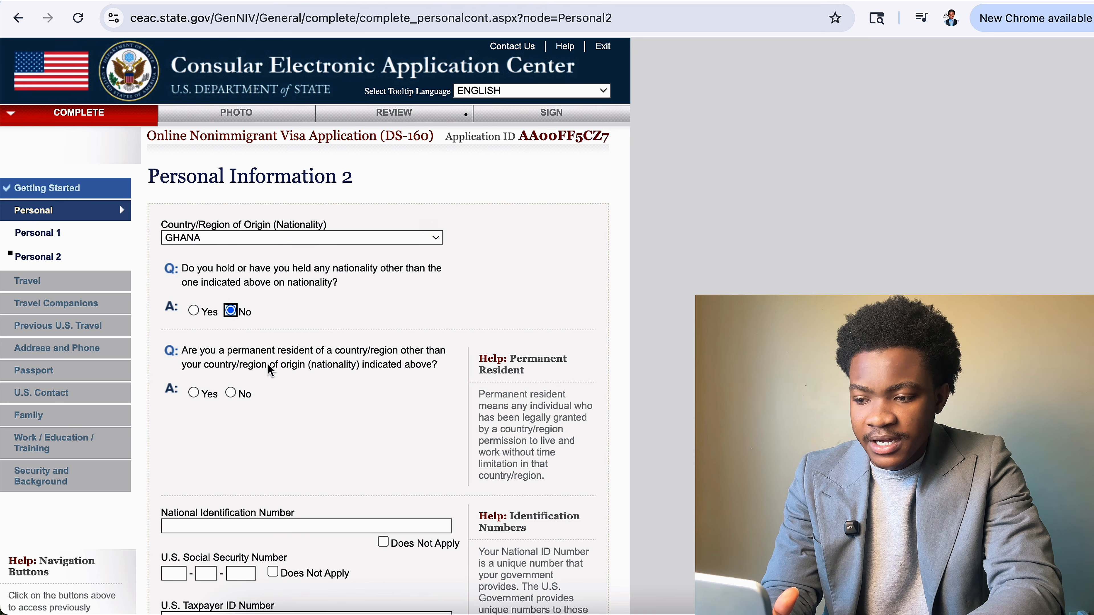
pyautogui.scroll(-1, 270, 371)
pyautogui.moveTo(183, 311); pyautogui.dragTo(411, 316)
pyautogui.click(223, 354)
pyautogui.click(228, 356)
pyautogui.scroll(-3, 244, 371)
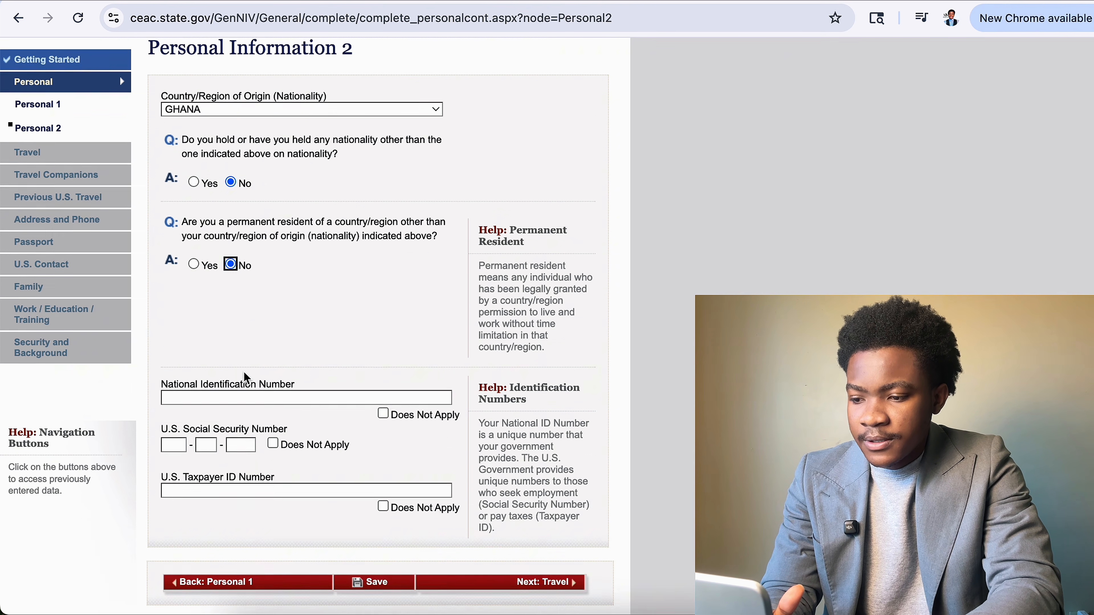
pyautogui.scroll(-1, 383, 356)
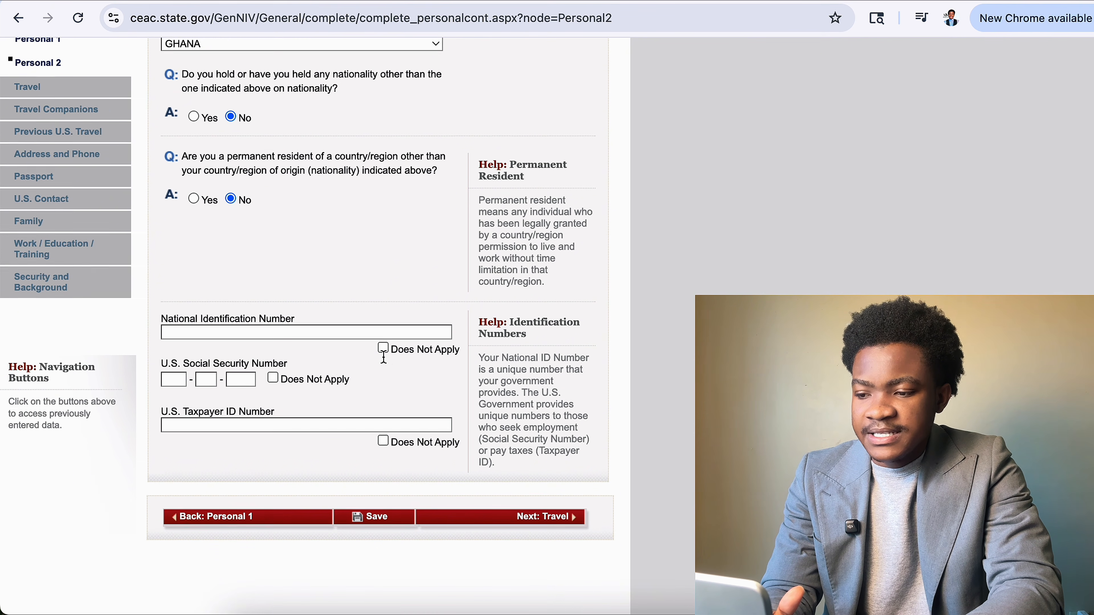
# Mark the National ID, U.S. Social Security and U.S. Taxpayer ID numbers as Does Not Apply.
pyautogui.click(350, 331)
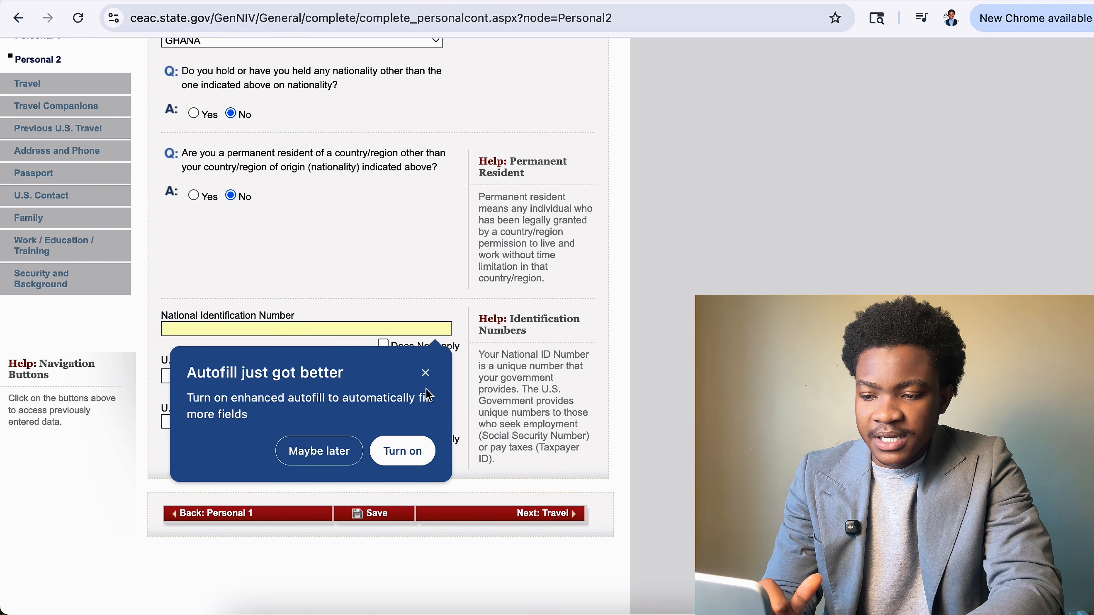
pyautogui.click(426, 372)
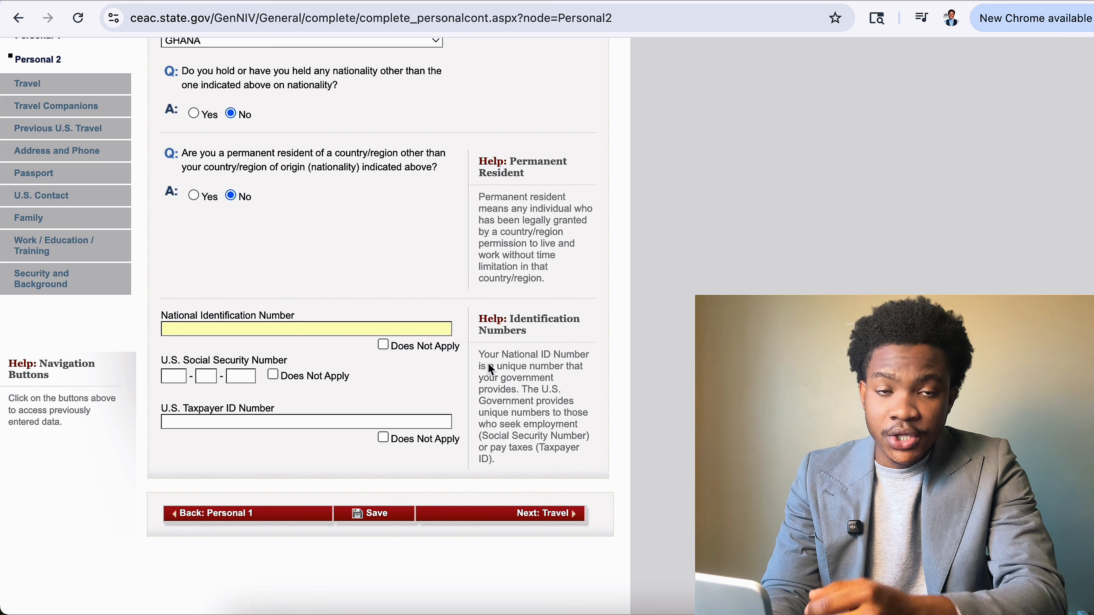
pyautogui.click(382, 346)
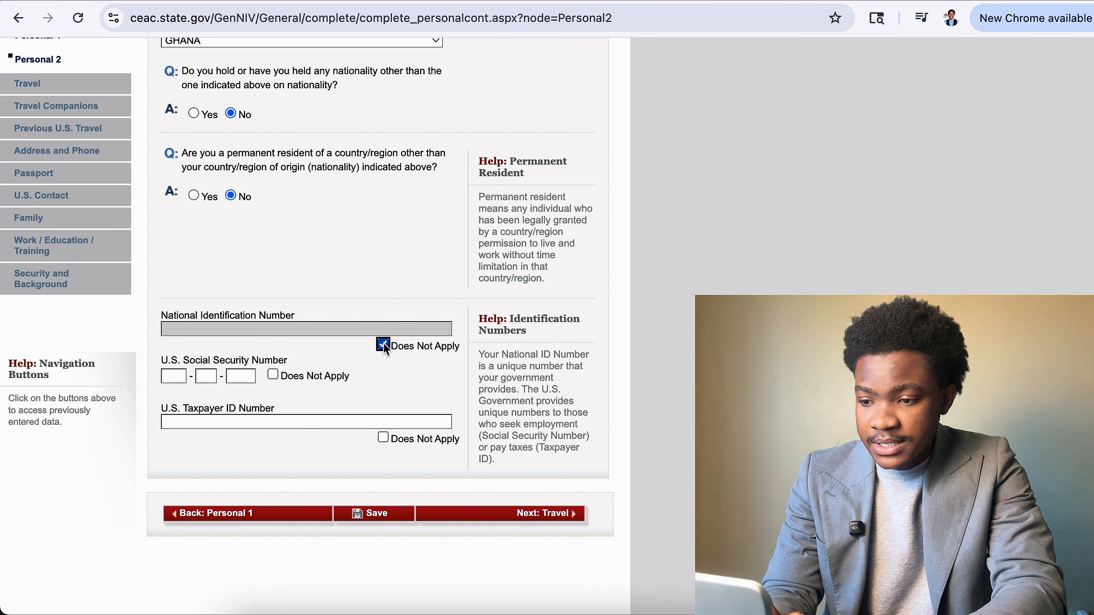
pyautogui.click(274, 375)
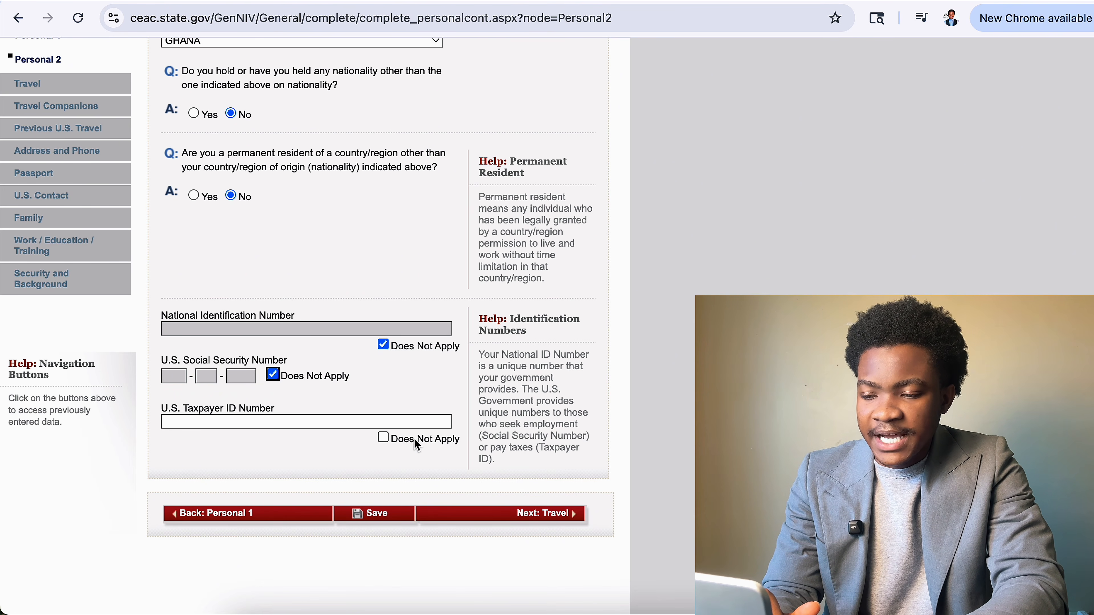
pyautogui.click(391, 441)
pyautogui.click(364, 458)
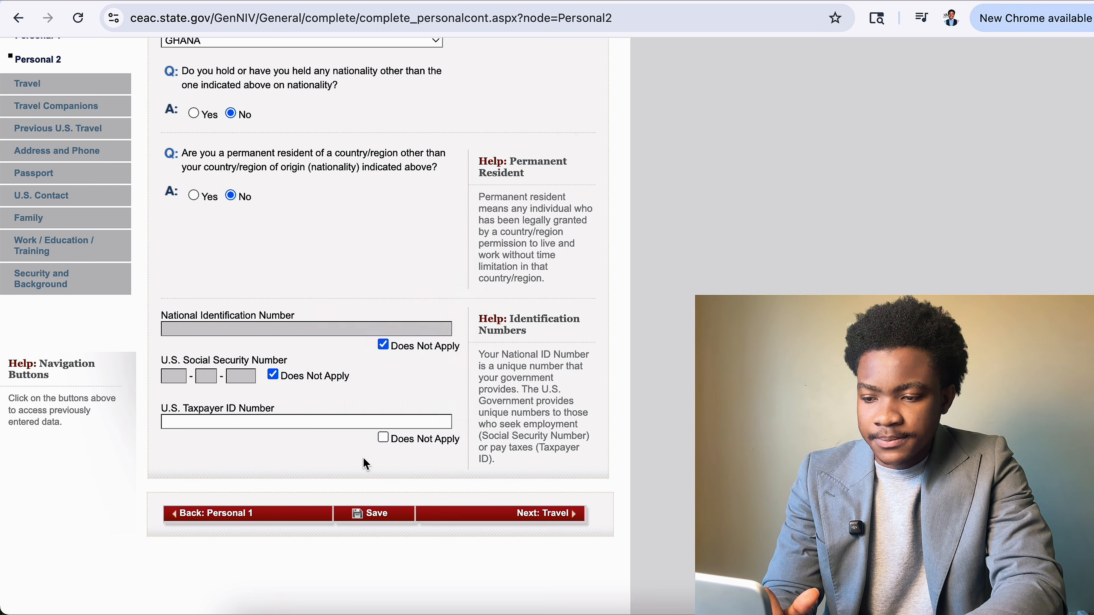
pyautogui.click(383, 438)
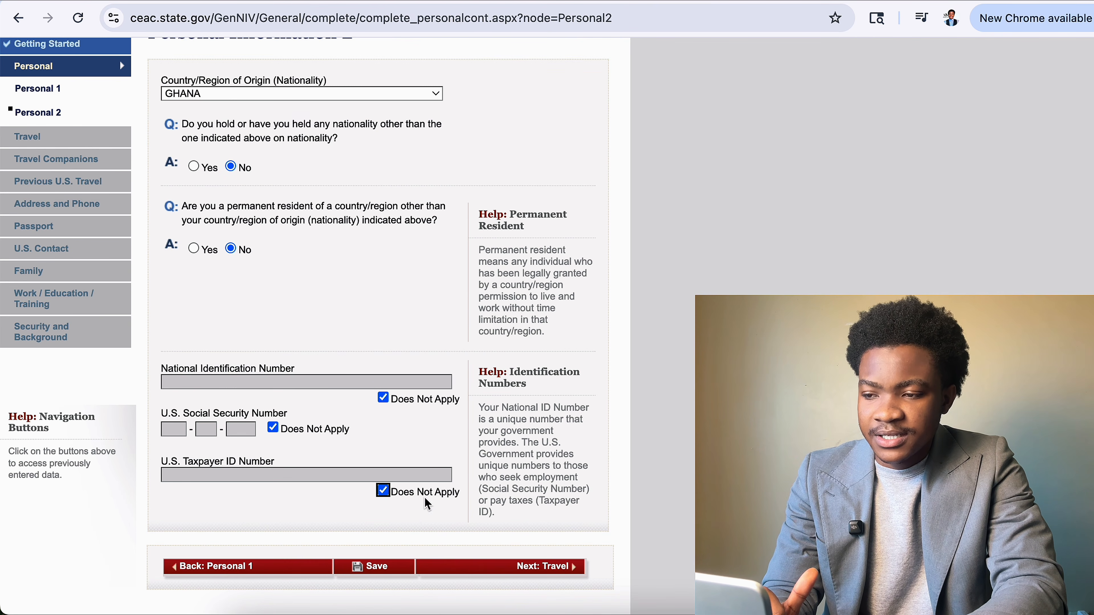
# Save the Personal 2 answers, continue the application and move on to Travel.
pyautogui.scroll(2, 427, 506)
pyautogui.click(397, 568)
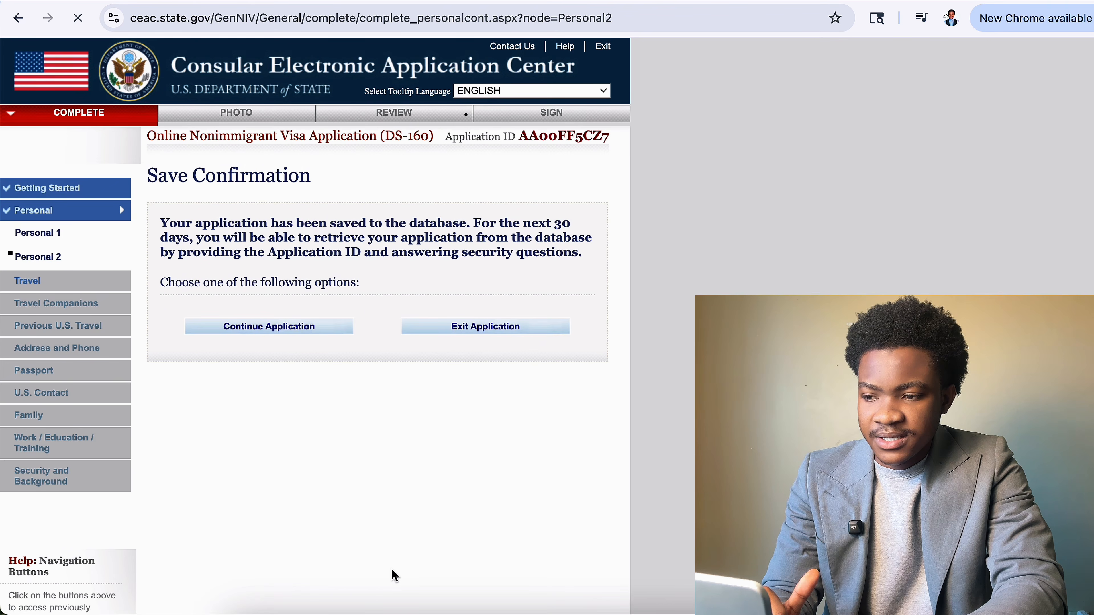
pyautogui.click(316, 325)
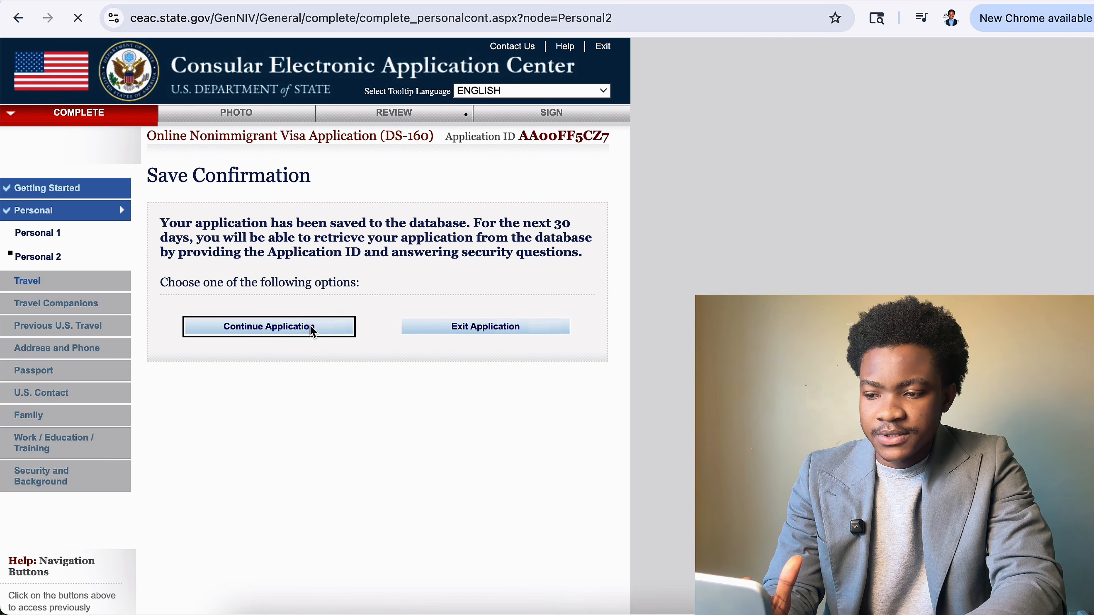
pyautogui.scroll(-7, 453, 388)
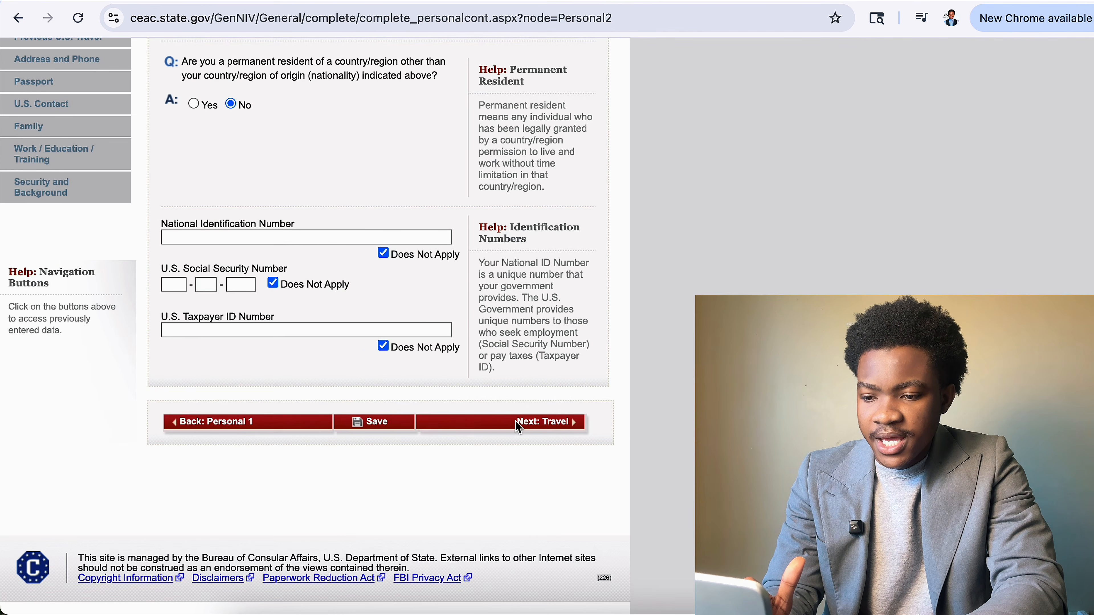
pyautogui.click(553, 429)
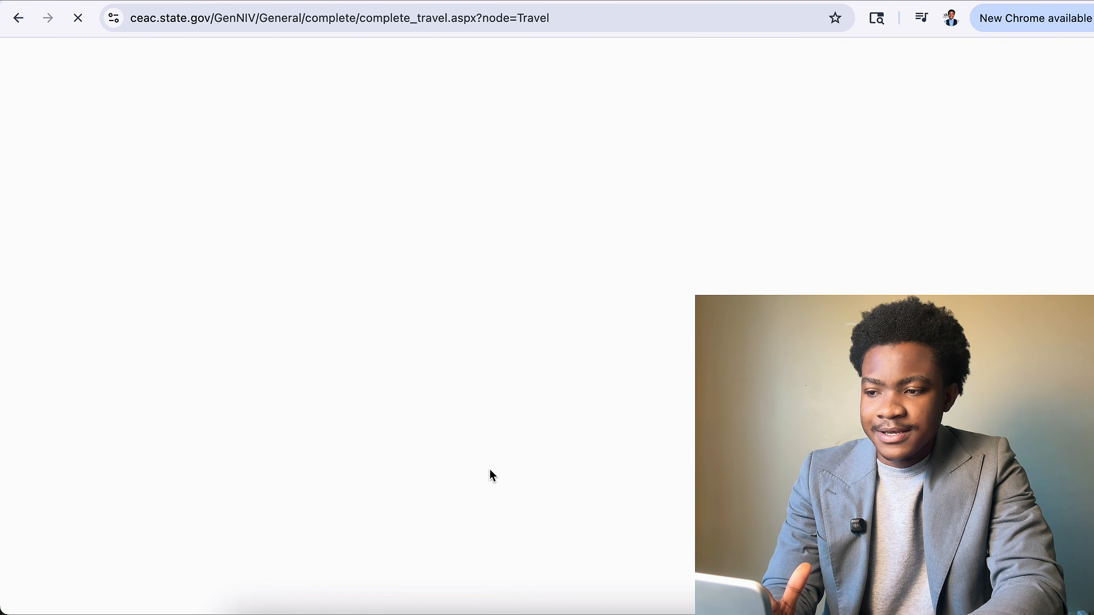
# Choose ACADEMIC OR LANGUAGE STUDENT (F) as the purpose of the trip.
pyautogui.scroll(-1, 491, 508)
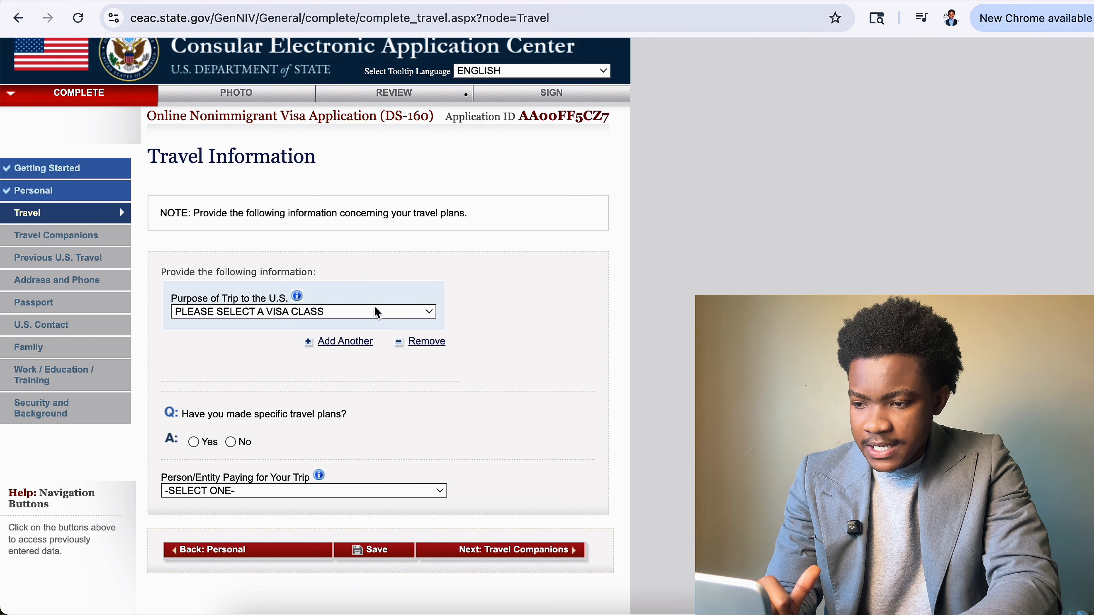
pyautogui.click(303, 313)
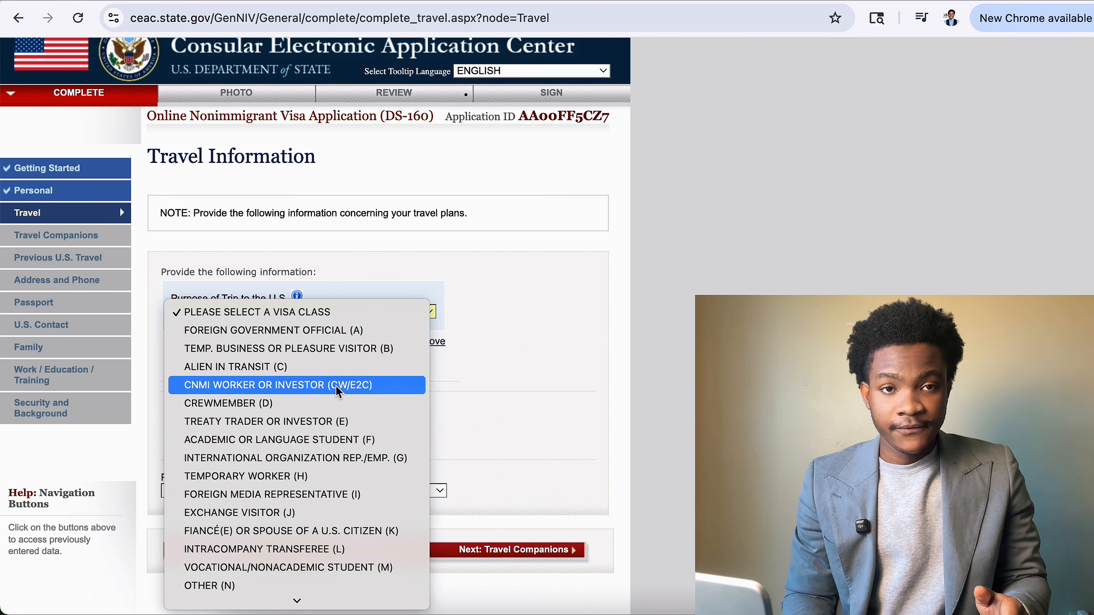
pyautogui.click(351, 356)
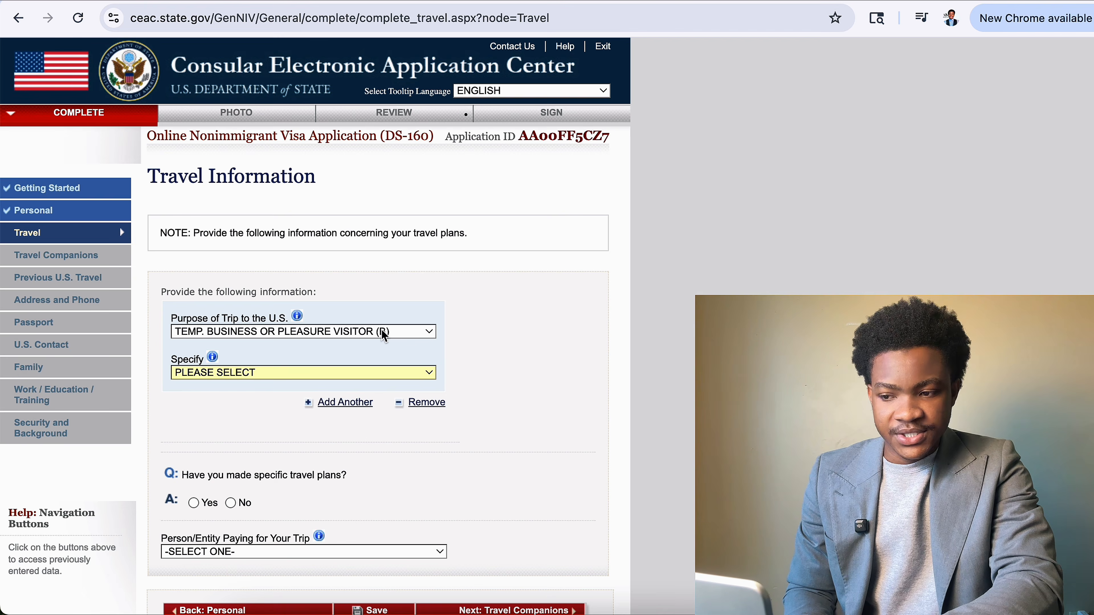
pyautogui.click(384, 336)
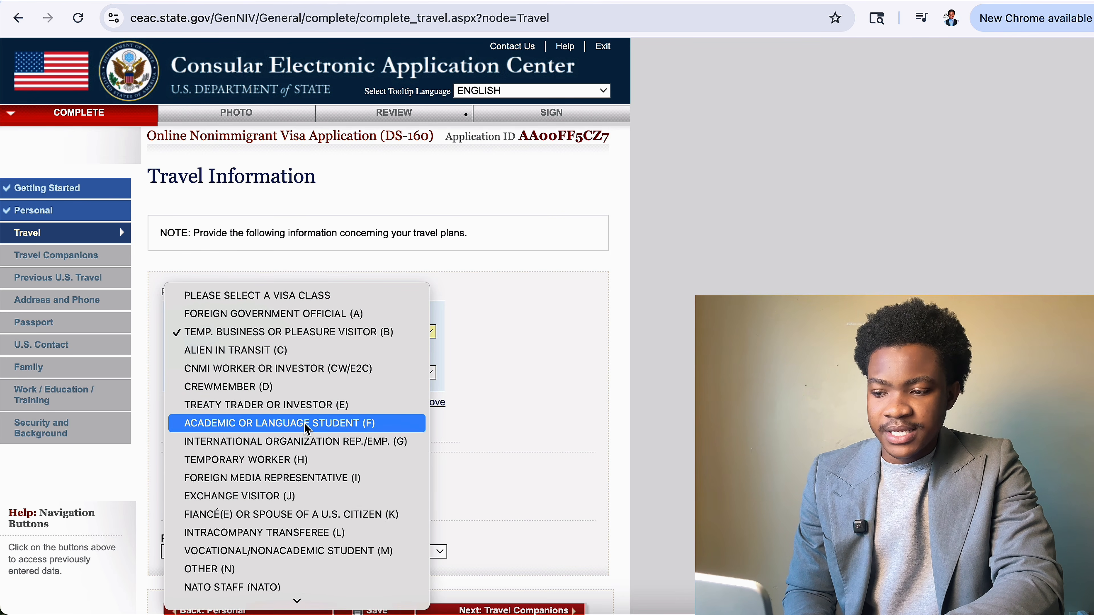
pyautogui.click(290, 424)
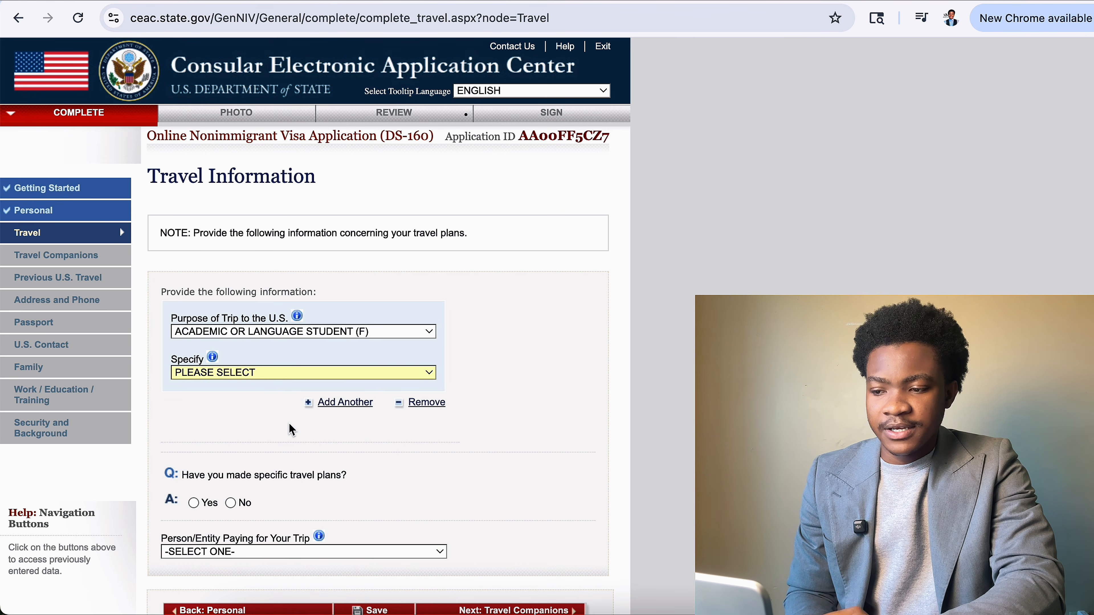
pyautogui.click(369, 332)
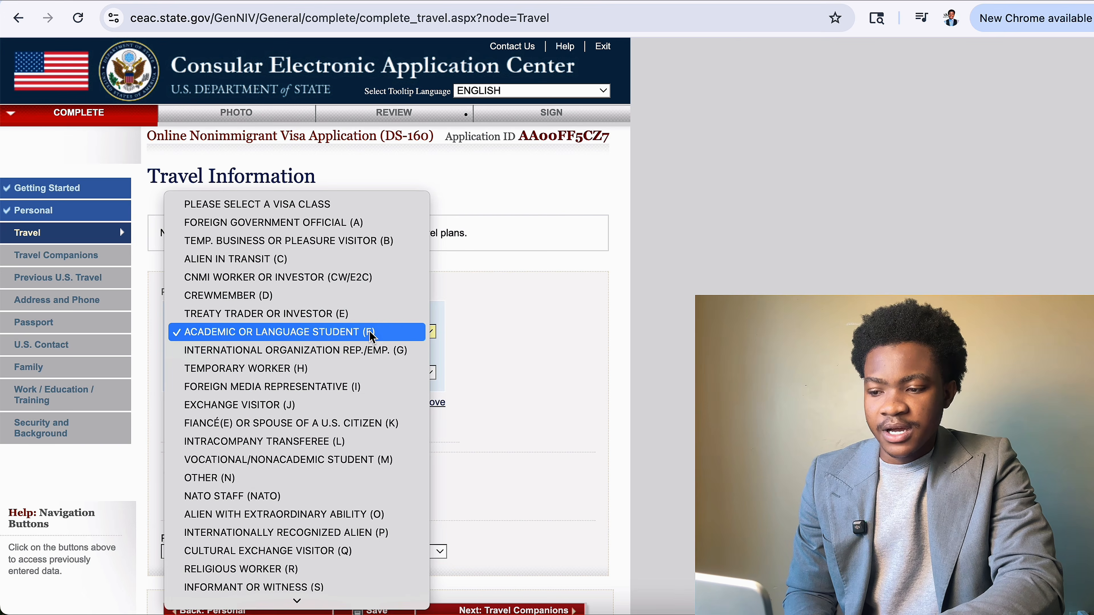
pyautogui.click(362, 426)
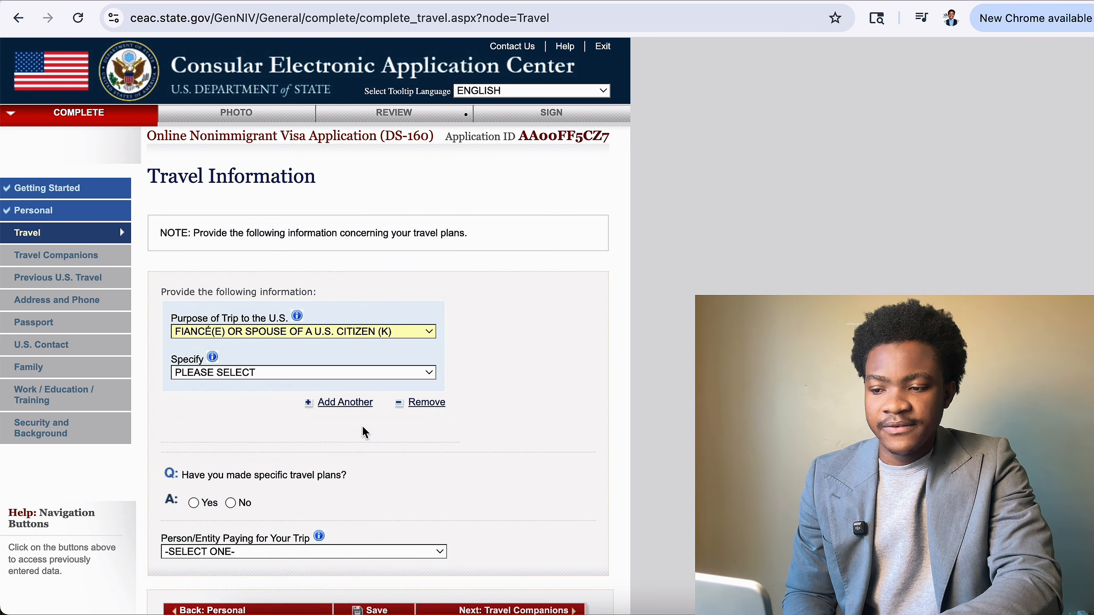
pyautogui.click(360, 336)
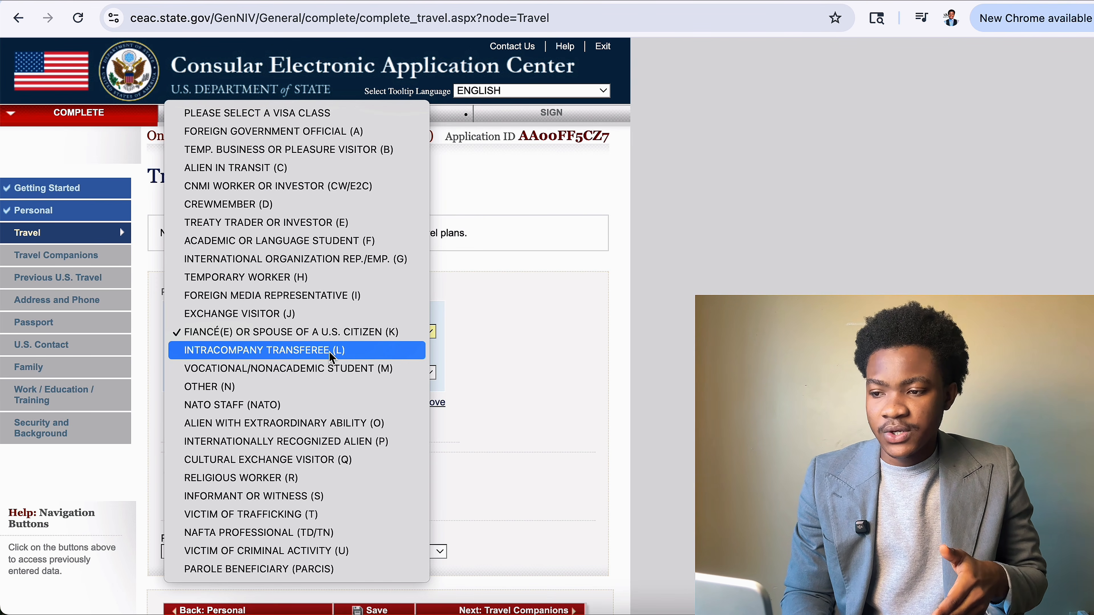
pyautogui.click(361, 240)
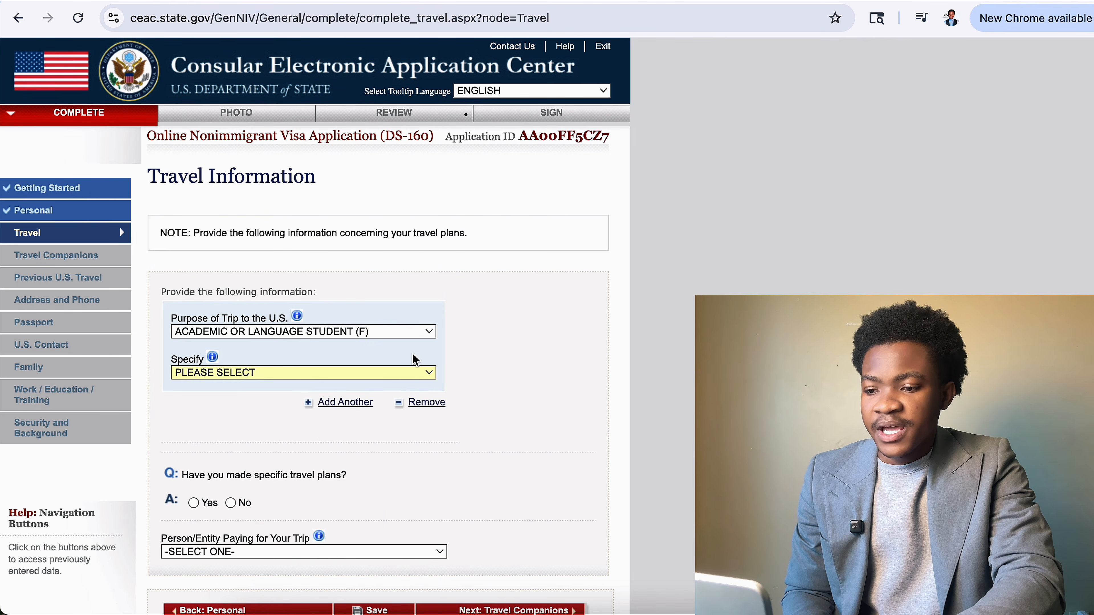
pyautogui.click(403, 332)
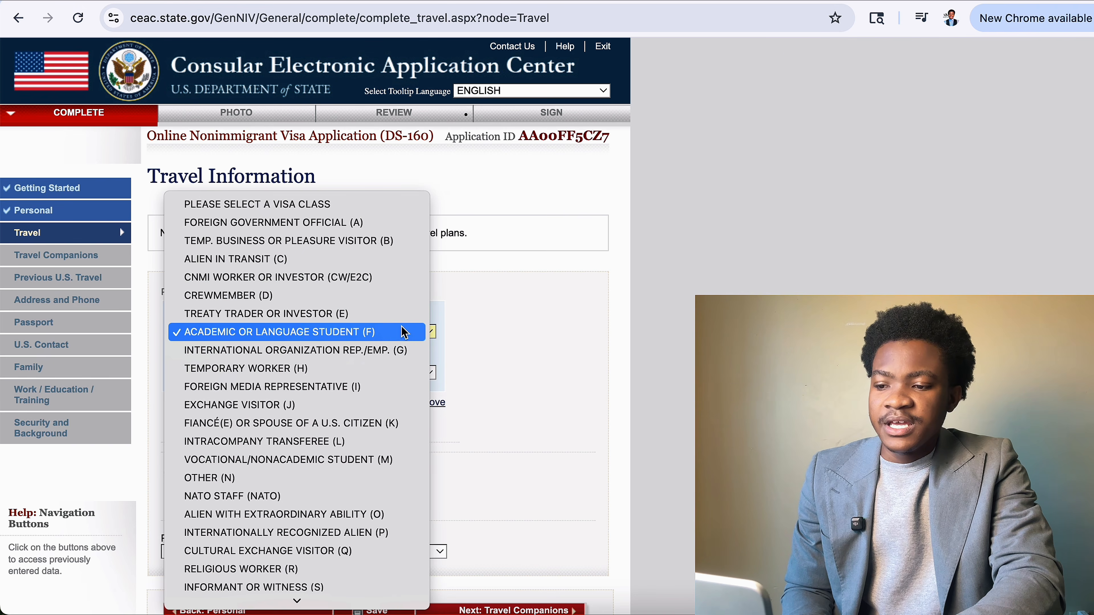
pyautogui.click(311, 261)
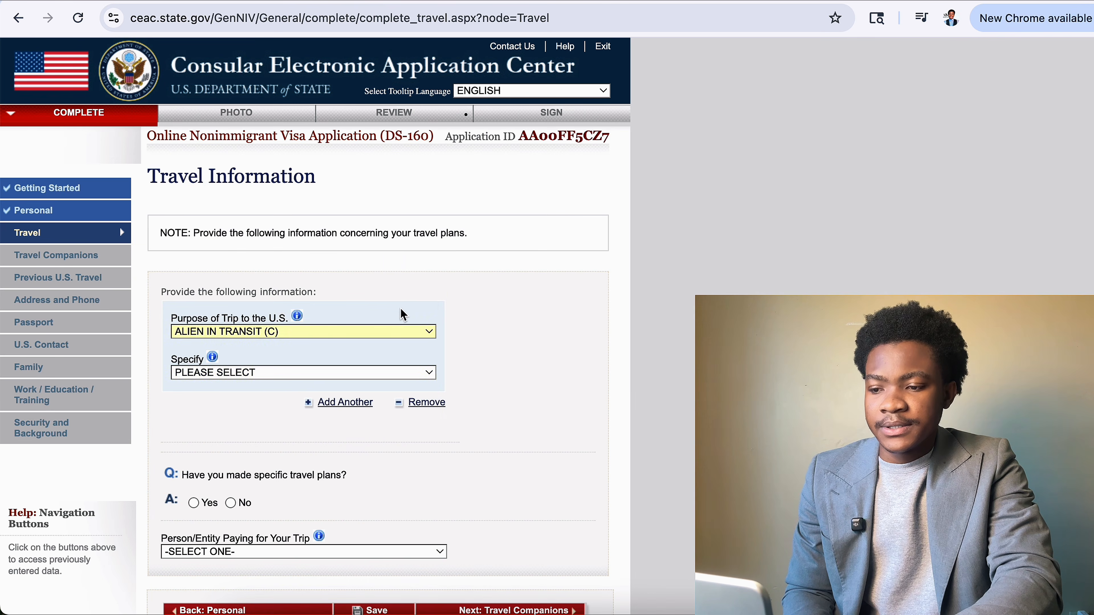
pyautogui.click(402, 330)
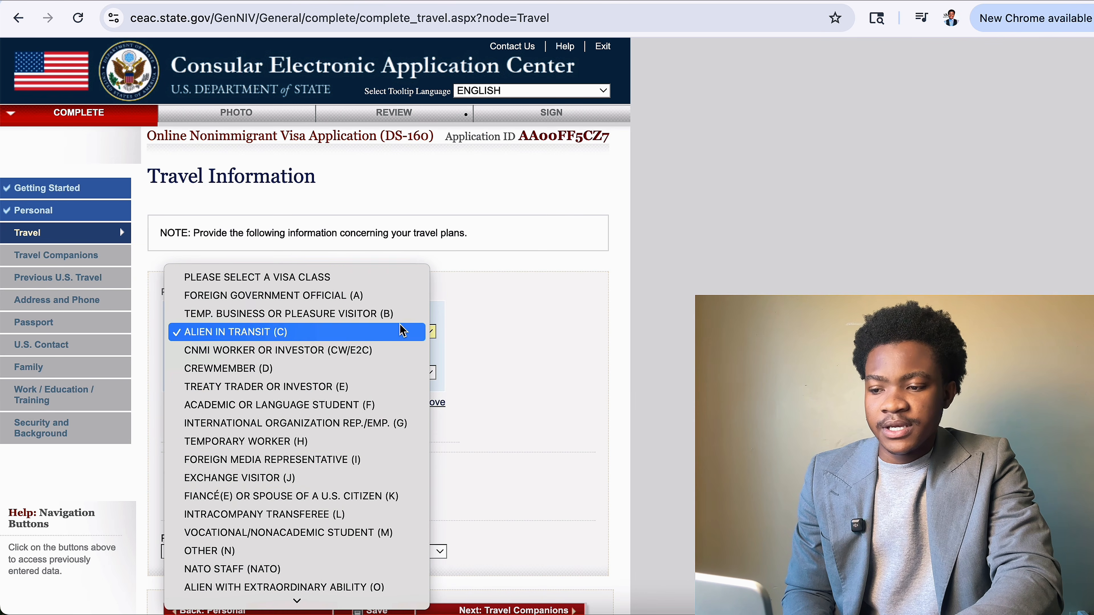
pyautogui.click(362, 405)
# Specify the student visa type as STUDENT (F1).
pyautogui.click(287, 377)
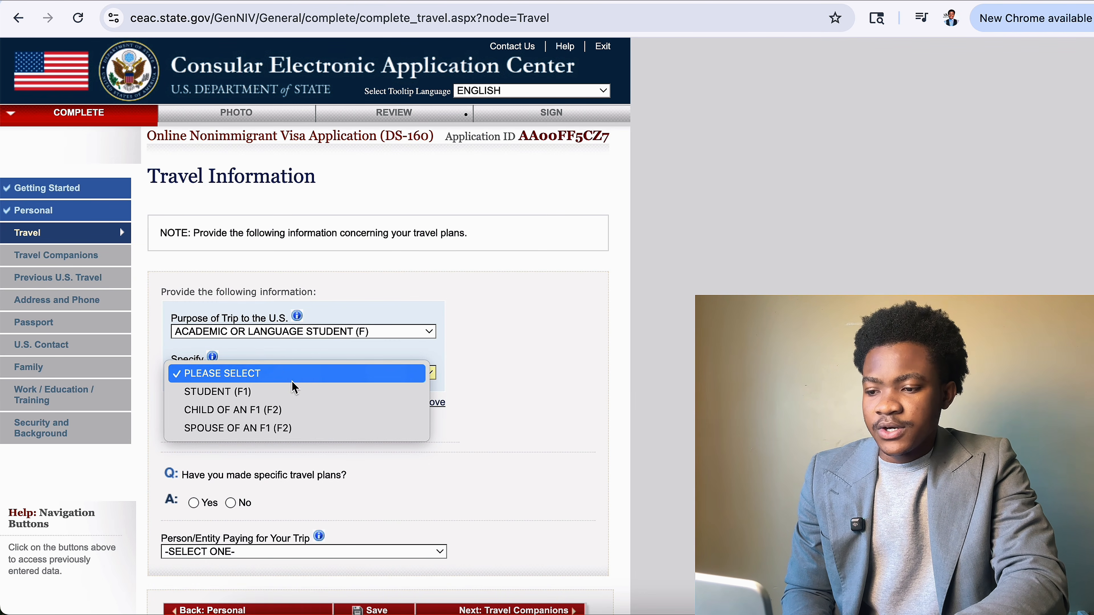
pyautogui.click(282, 392)
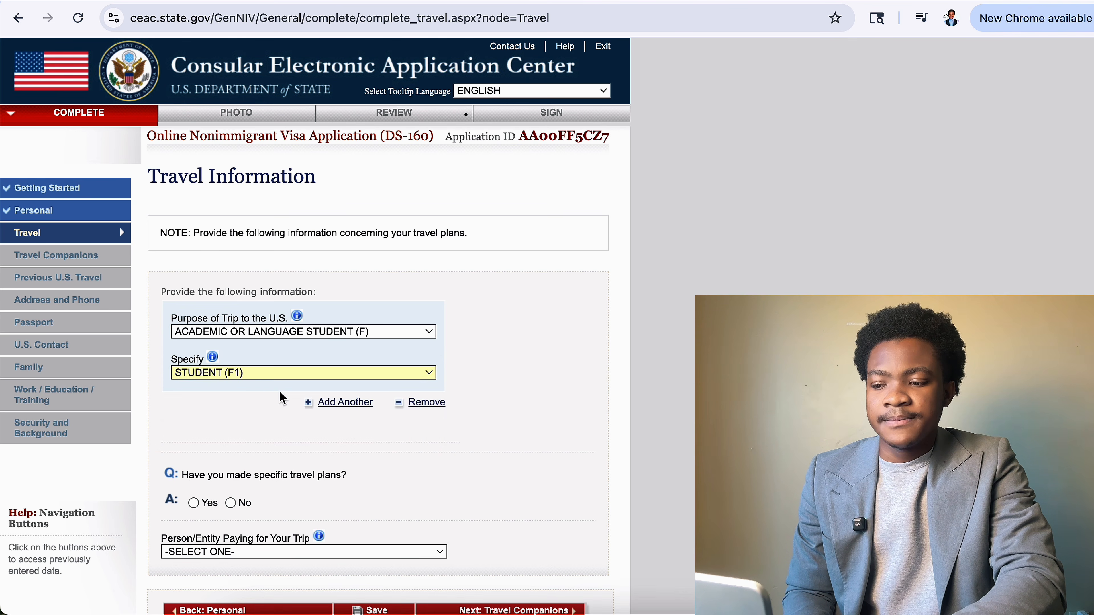
pyautogui.scroll(-1, 282, 397)
pyautogui.scroll(-3, 241, 441)
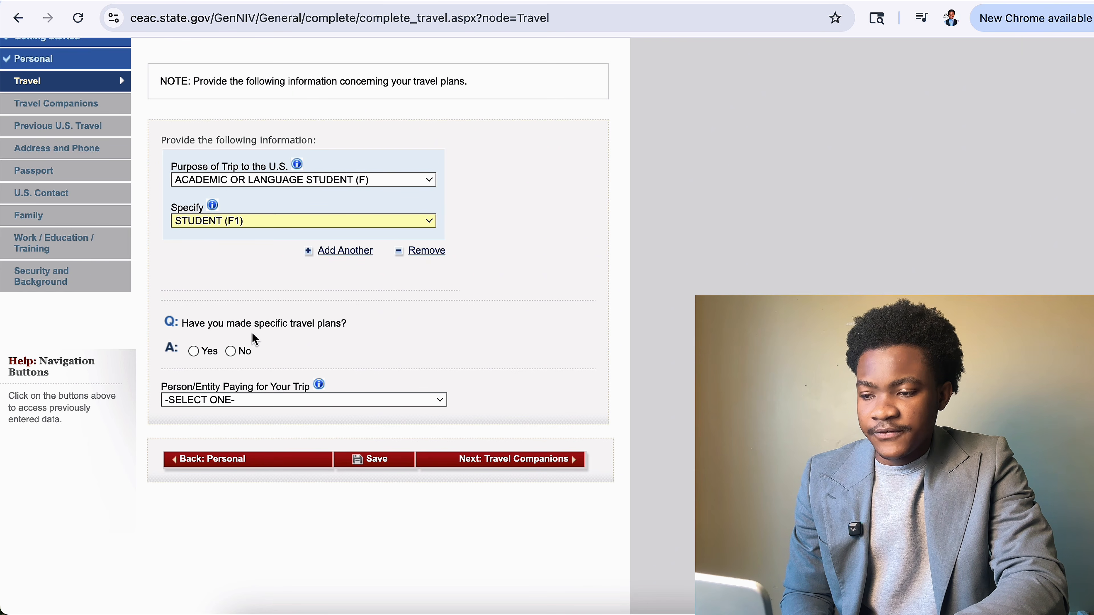
# Answer No to having made specific travel plans.
pyautogui.click(194, 350)
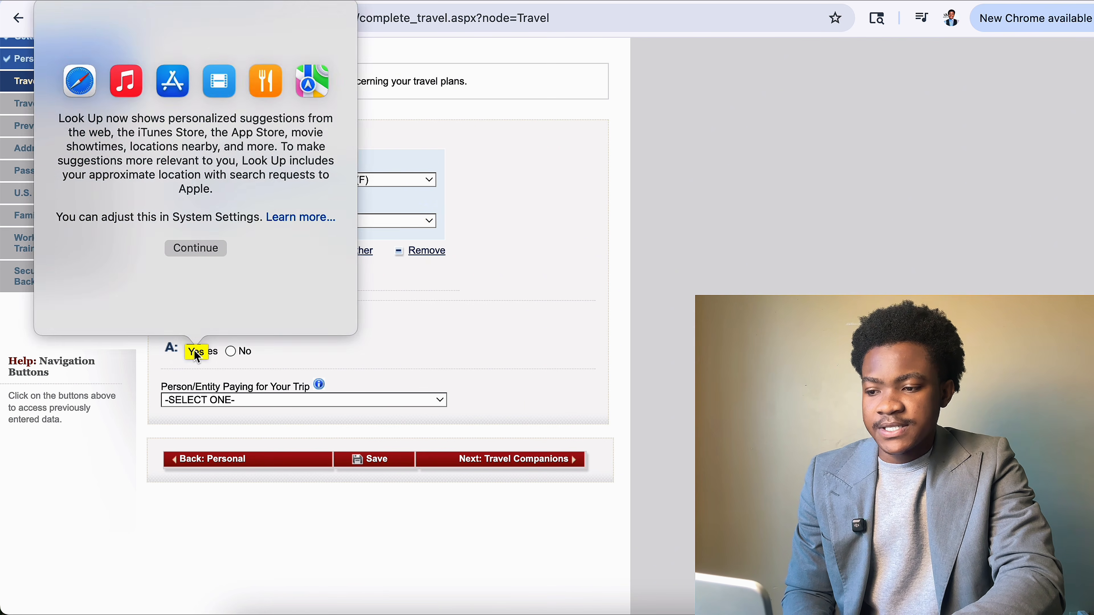
pyautogui.scroll(-8, 256, 474)
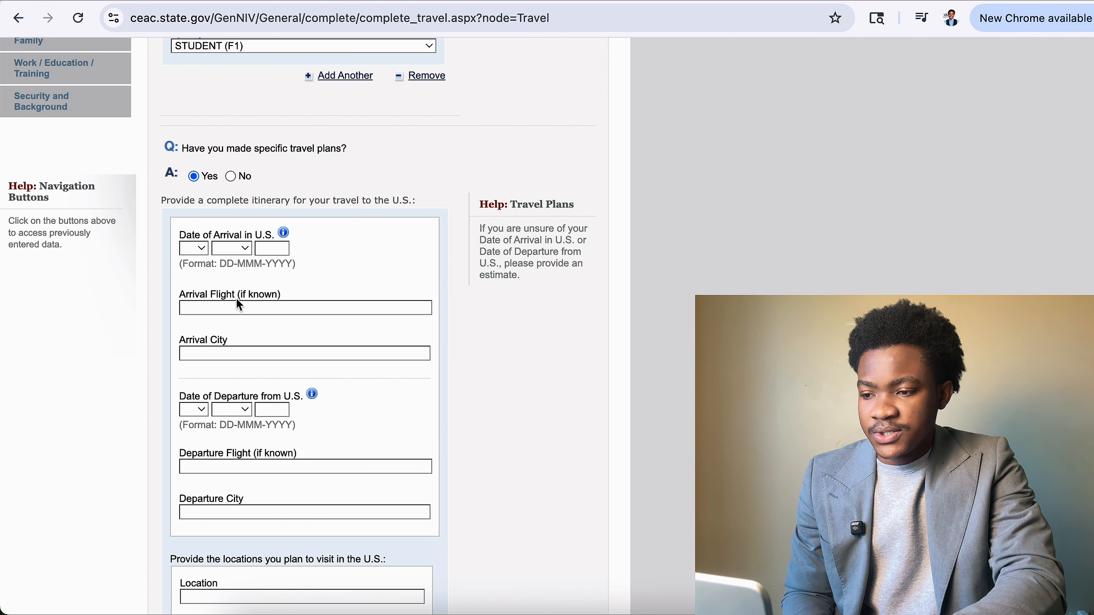
pyautogui.click(194, 248)
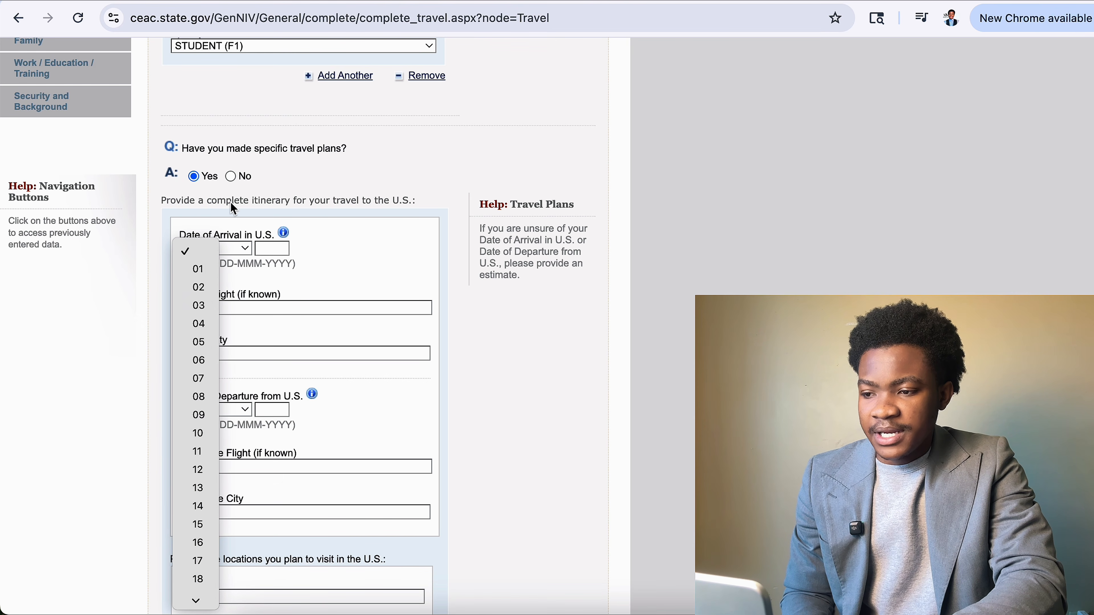
pyautogui.click(236, 178)
pyautogui.click(236, 176)
pyautogui.scroll(-5, 236, 388)
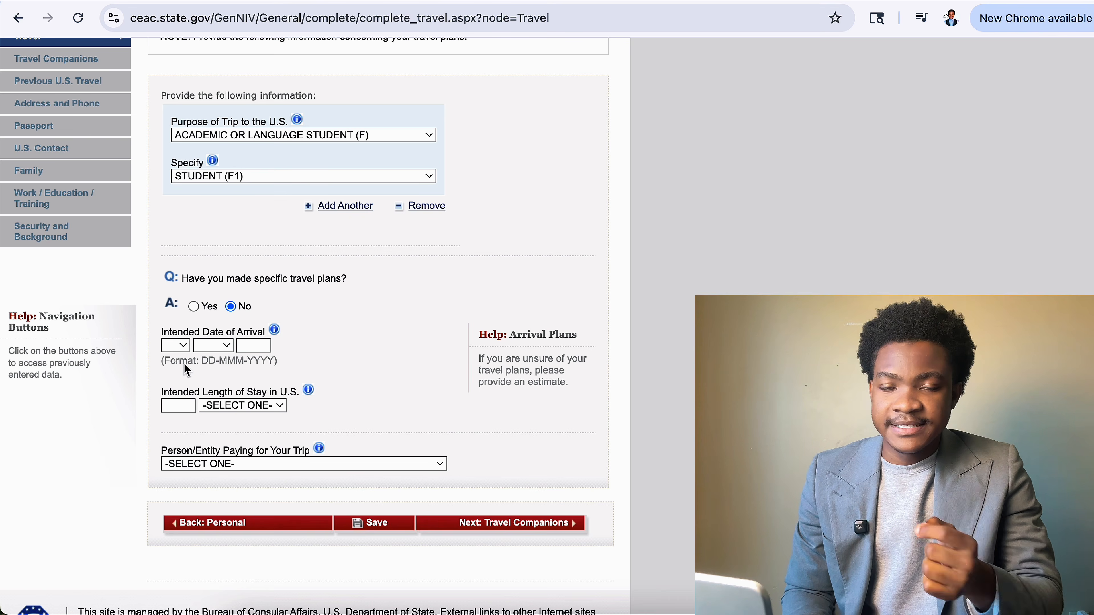
# Set the intended date of arrival to 04 AUG 2026.
pyautogui.click(175, 345)
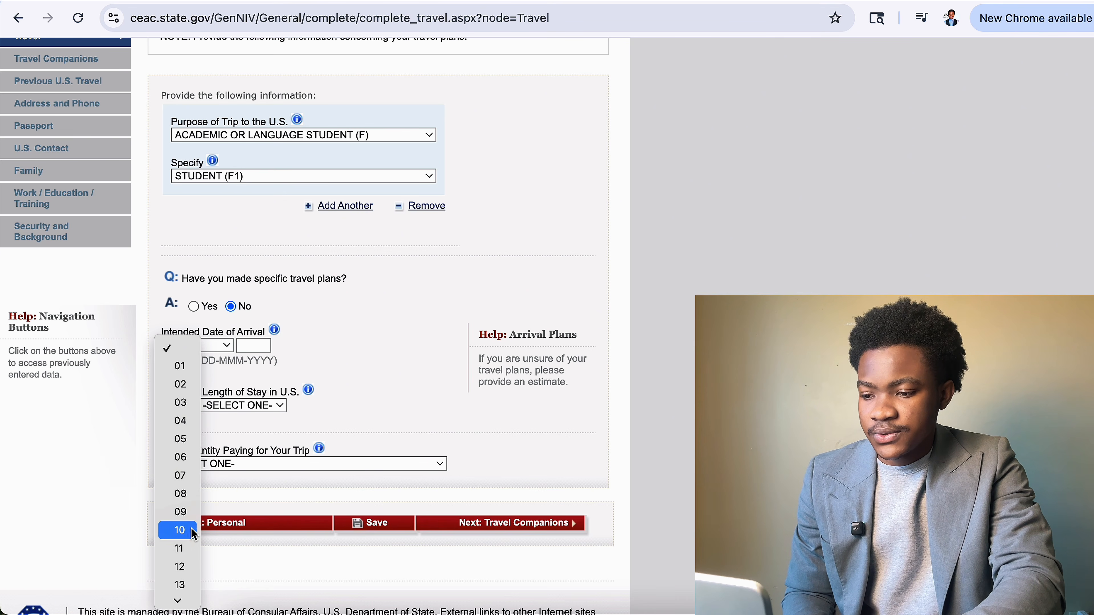
pyautogui.click(190, 493)
pyautogui.click(215, 345)
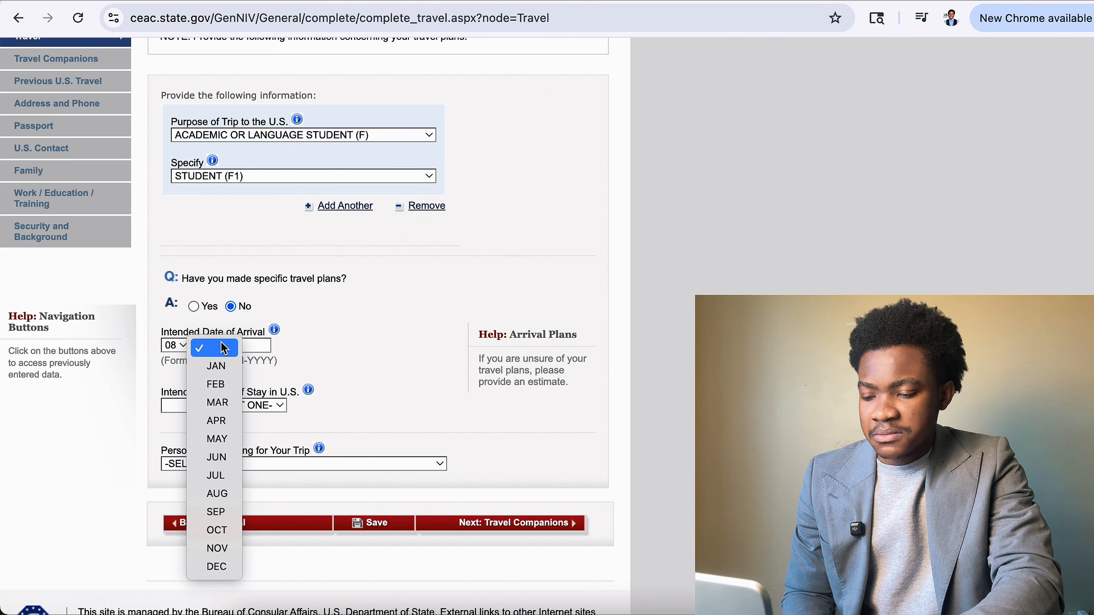
pyautogui.click(217, 493)
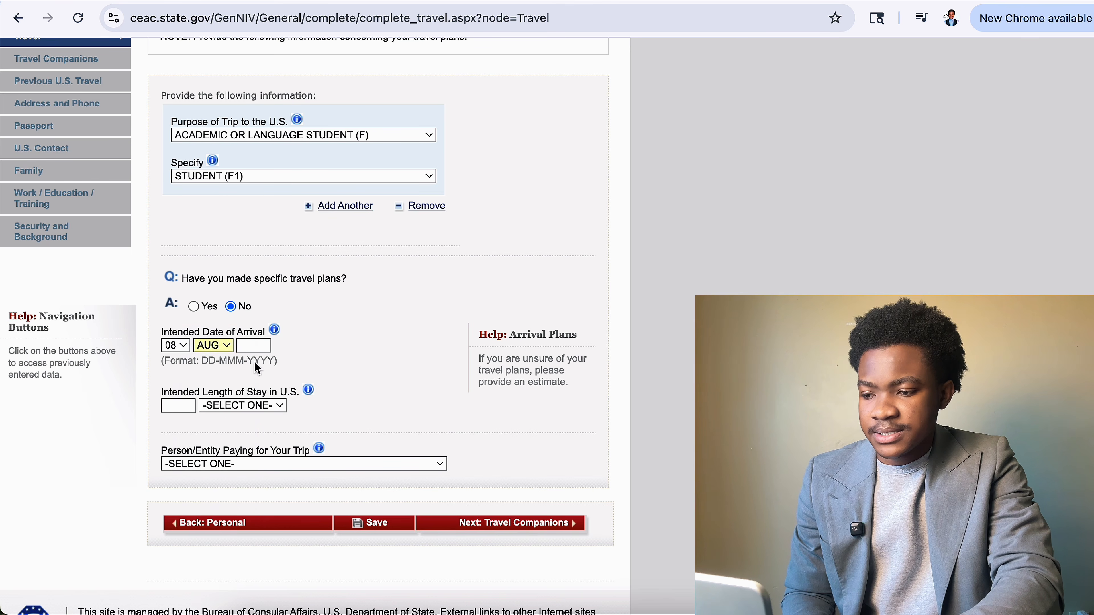
pyautogui.click(257, 345)
pyautogui.click(261, 390)
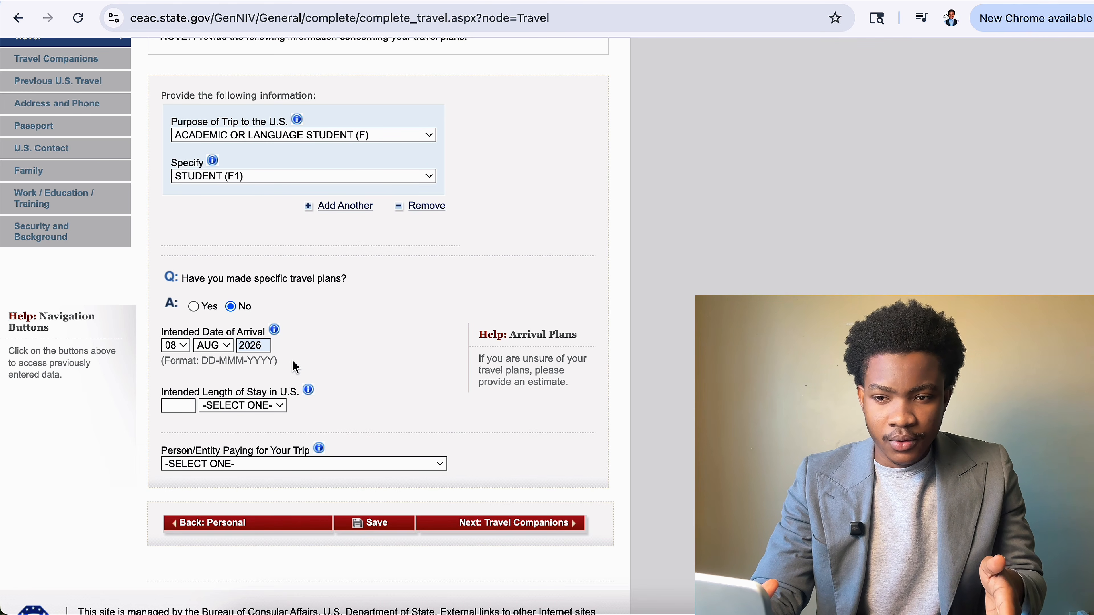
pyautogui.click(224, 346)
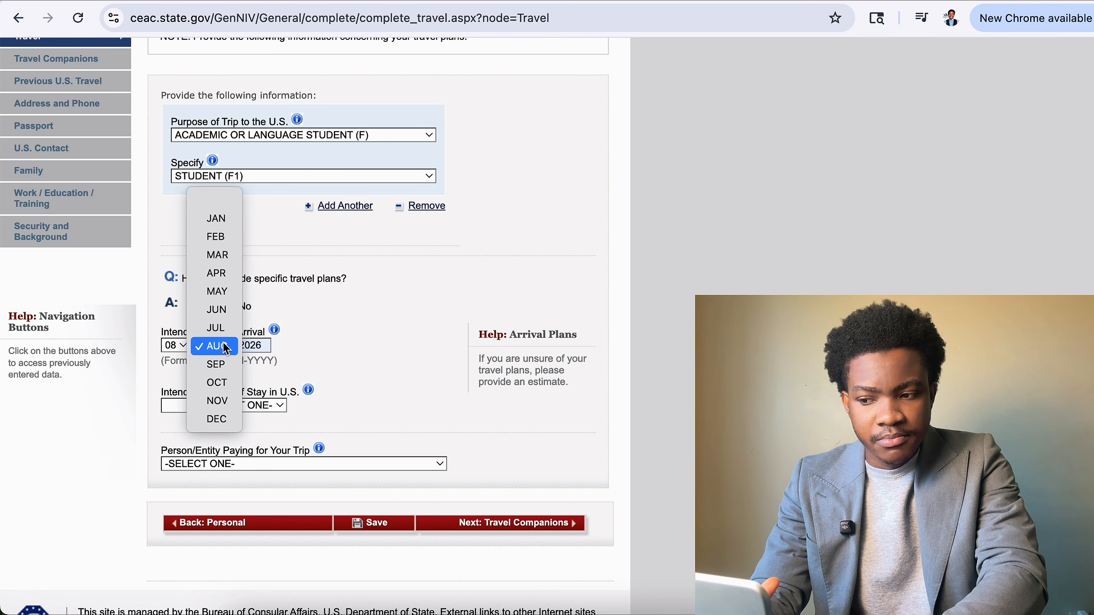
pyautogui.click(220, 292)
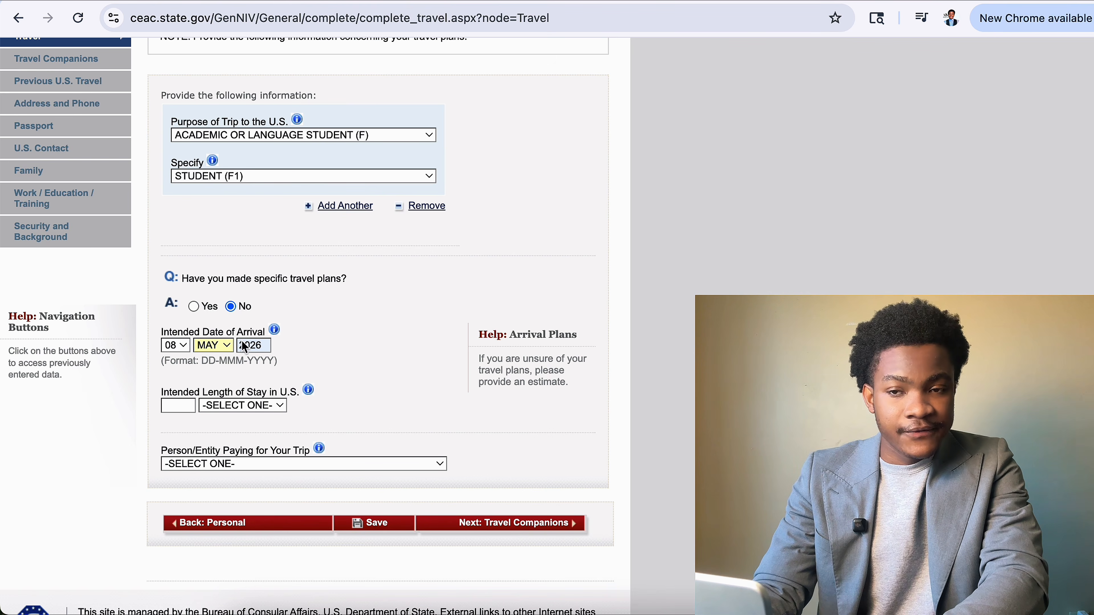
pyautogui.click(227, 345)
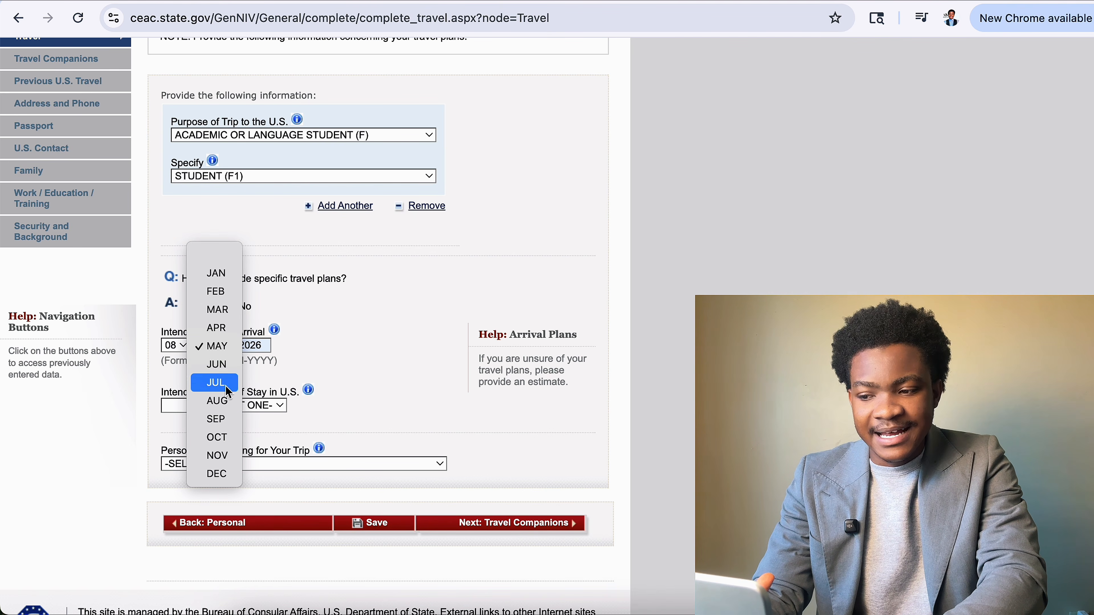
pyautogui.click(228, 401)
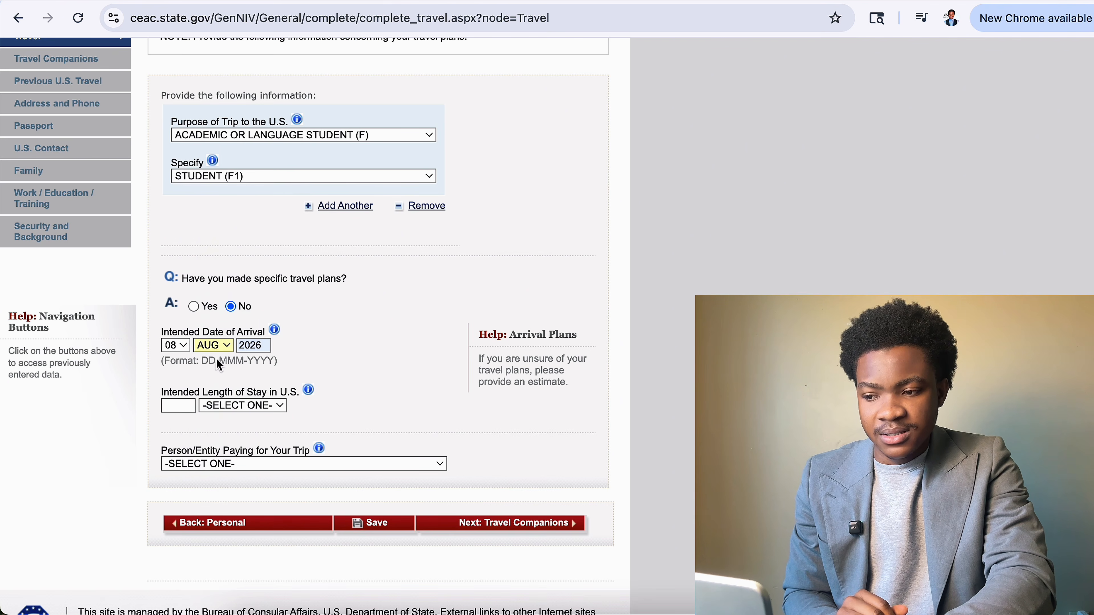
pyautogui.click(176, 346)
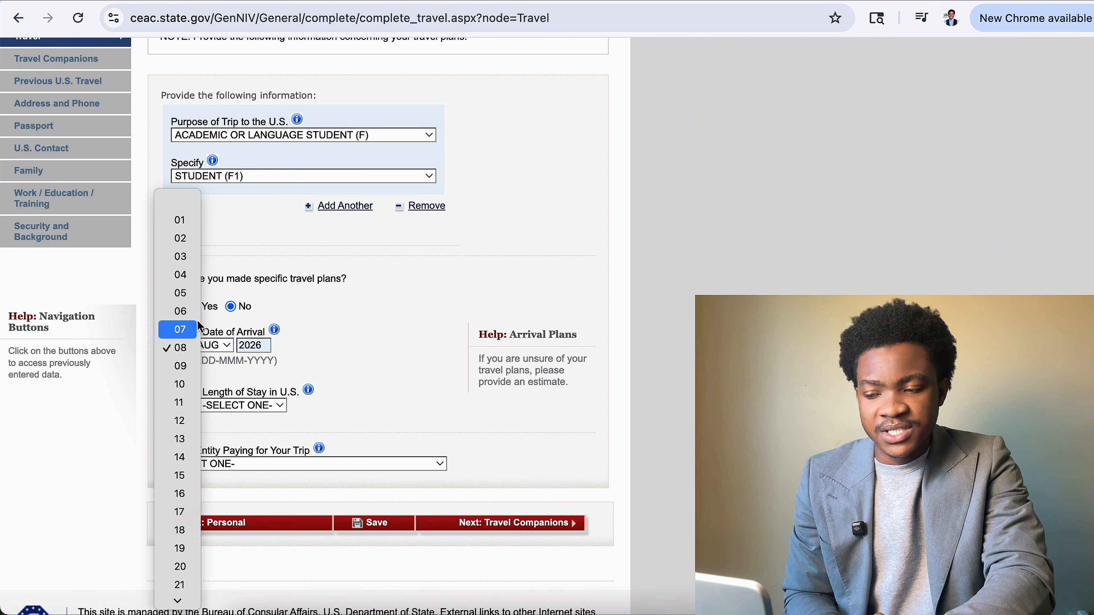
pyautogui.click(185, 278)
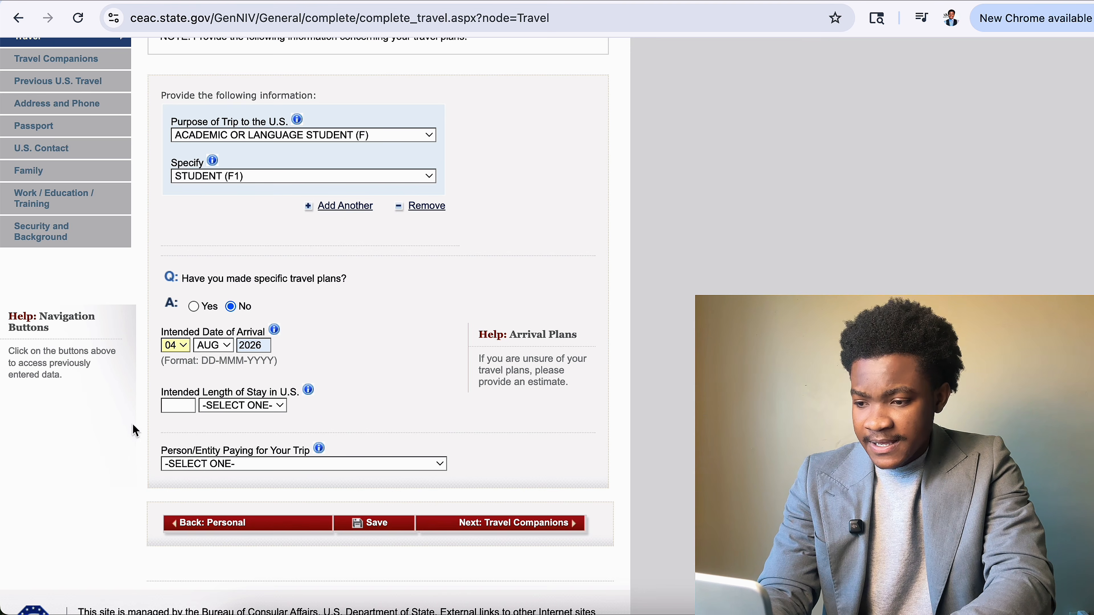
# Enter 4 YEAR(S) as the intended length of stay in the U.S.
pyautogui.click(193, 405)
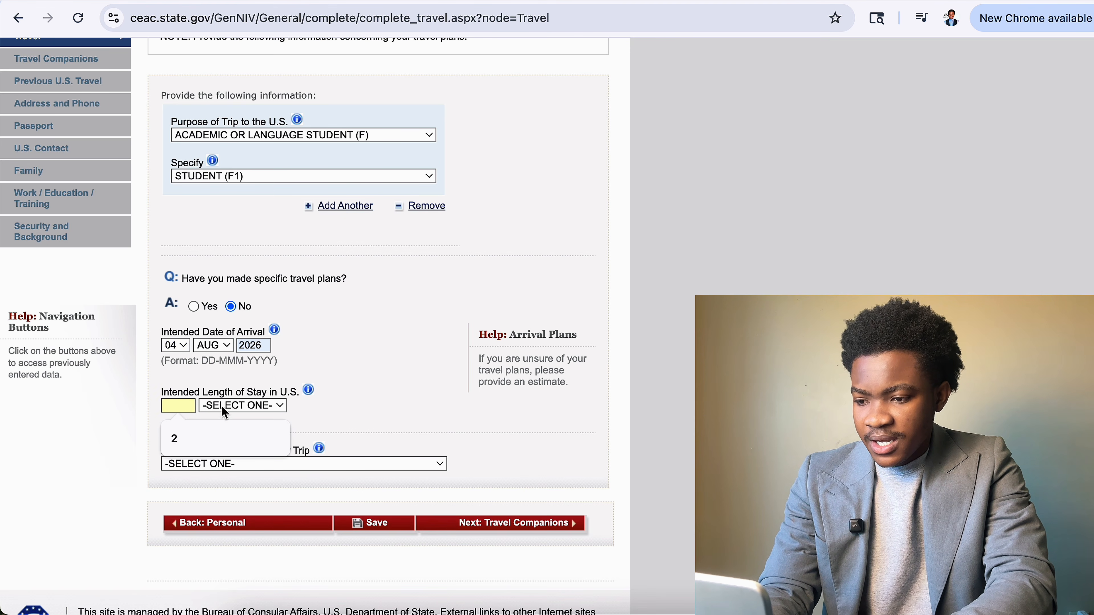
pyautogui.click(244, 406)
pyautogui.click(180, 404)
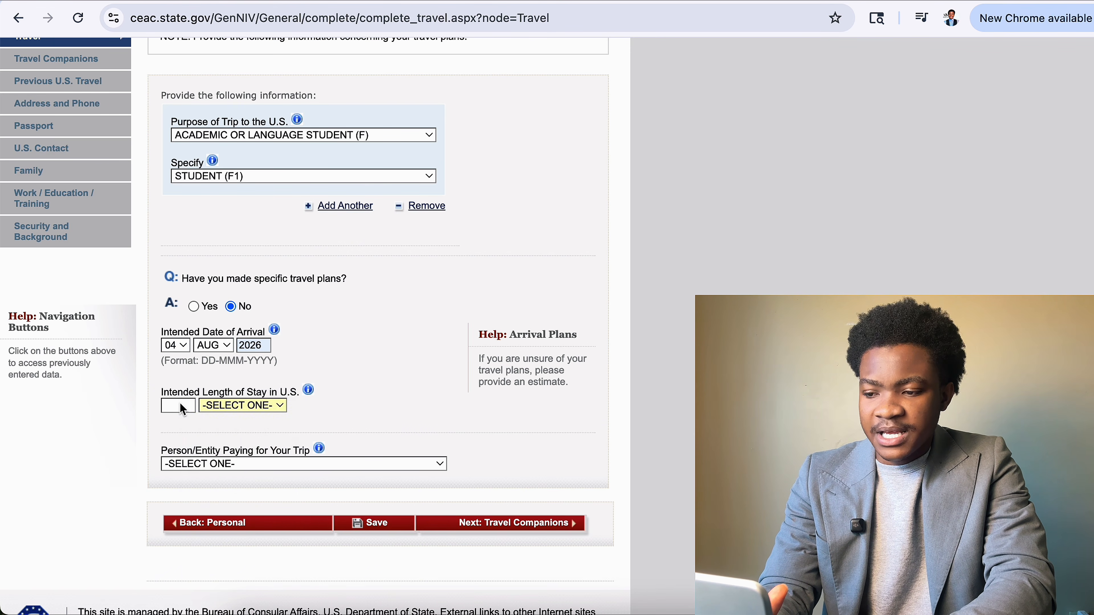
pyautogui.click(180, 404)
pyautogui.write('2')
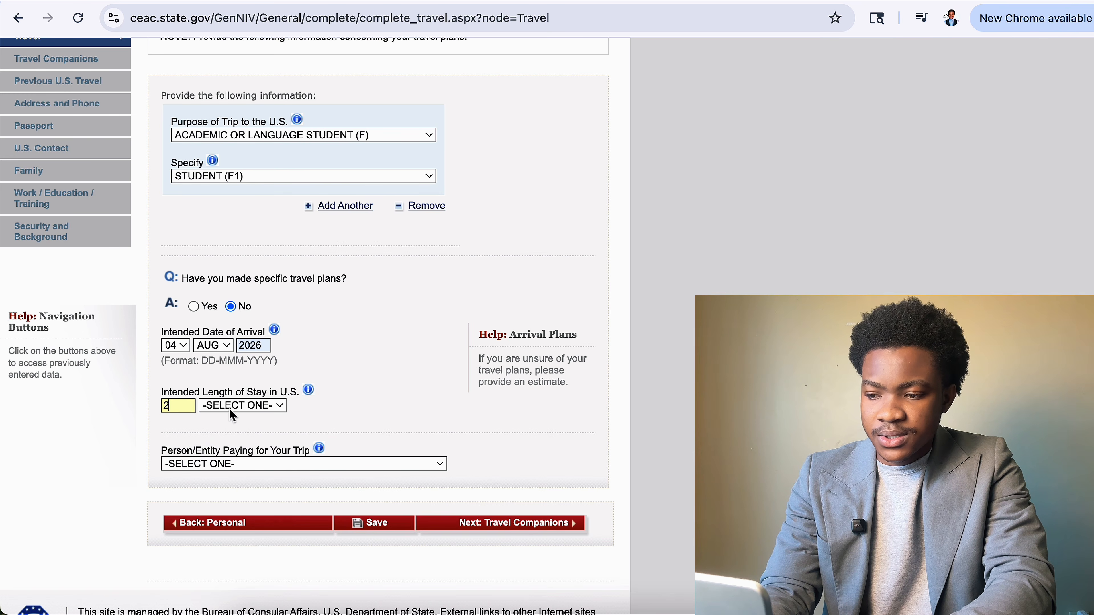
pyautogui.click(234, 409)
pyautogui.click(244, 421)
pyautogui.click(169, 403)
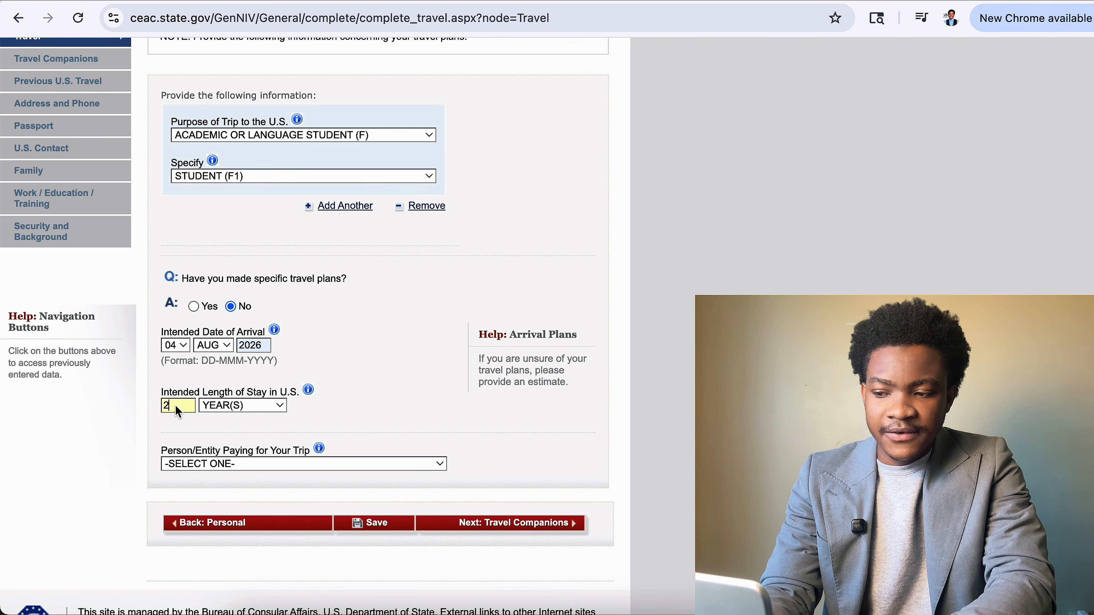
pyautogui.scroll(-2, 260, 437)
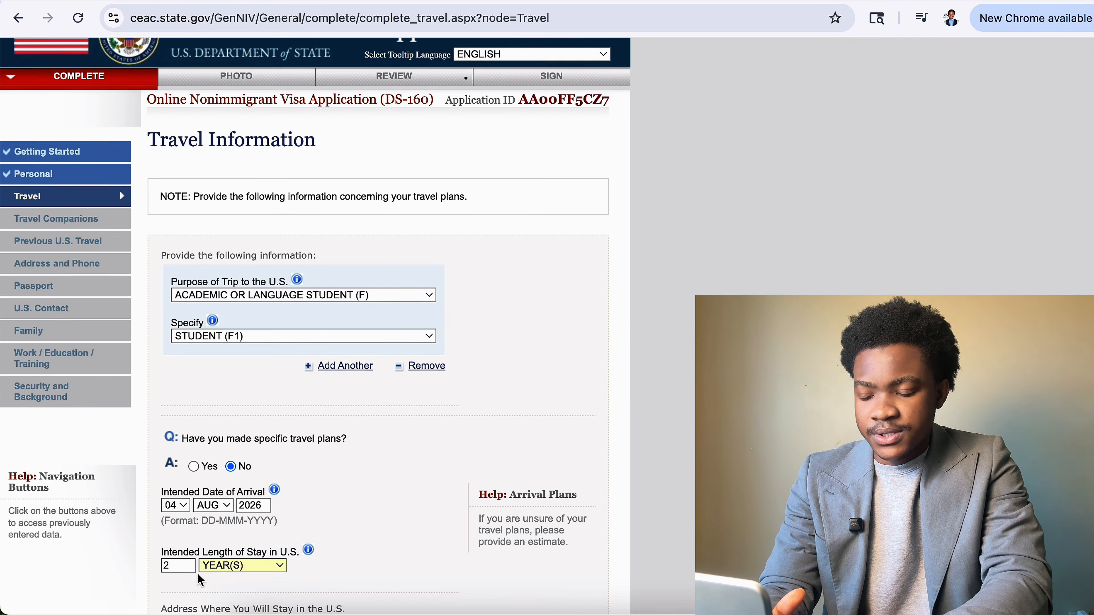
pyautogui.click(176, 528)
pyautogui.write('4')
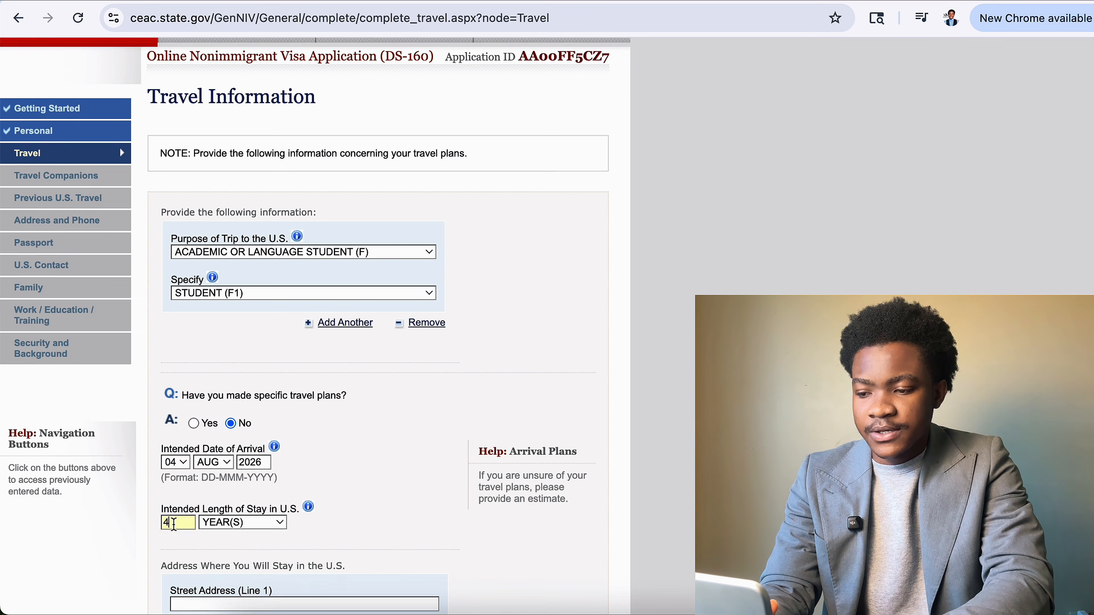
pyautogui.scroll(-5, 176, 531)
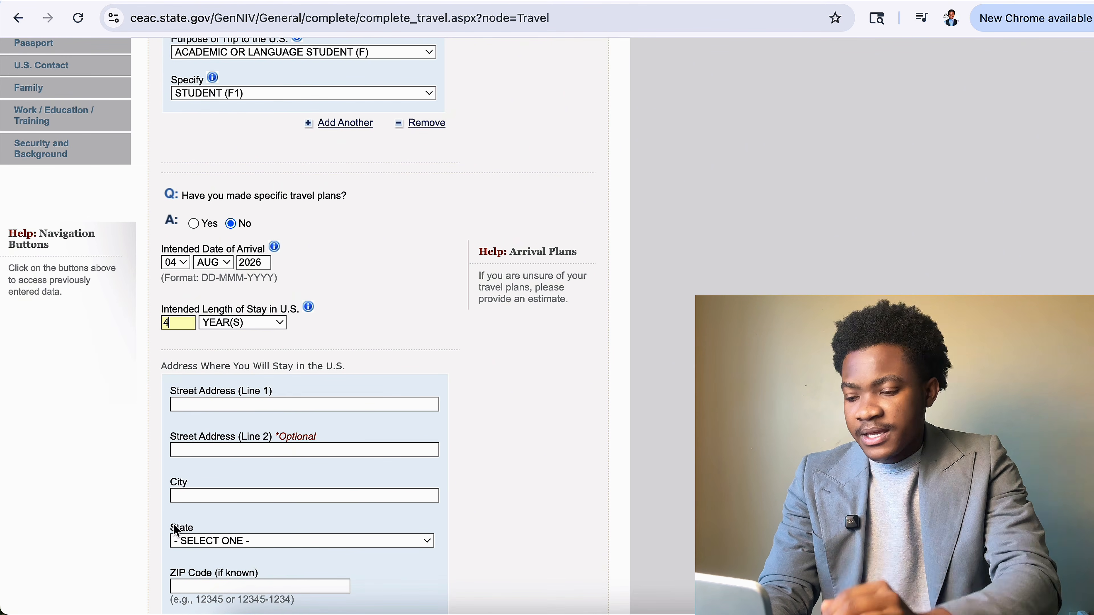
# Enter 200 HIGH STREET as the U.S. street address.
pyautogui.scroll(-1, 370, 442)
pyautogui.click(448, 360)
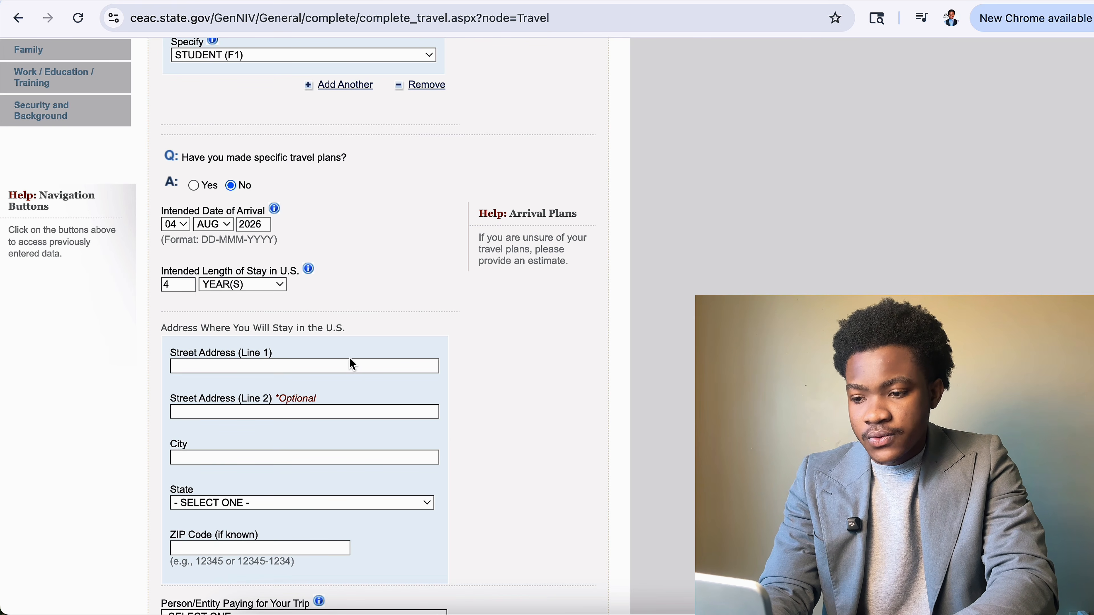
pyautogui.click(339, 365)
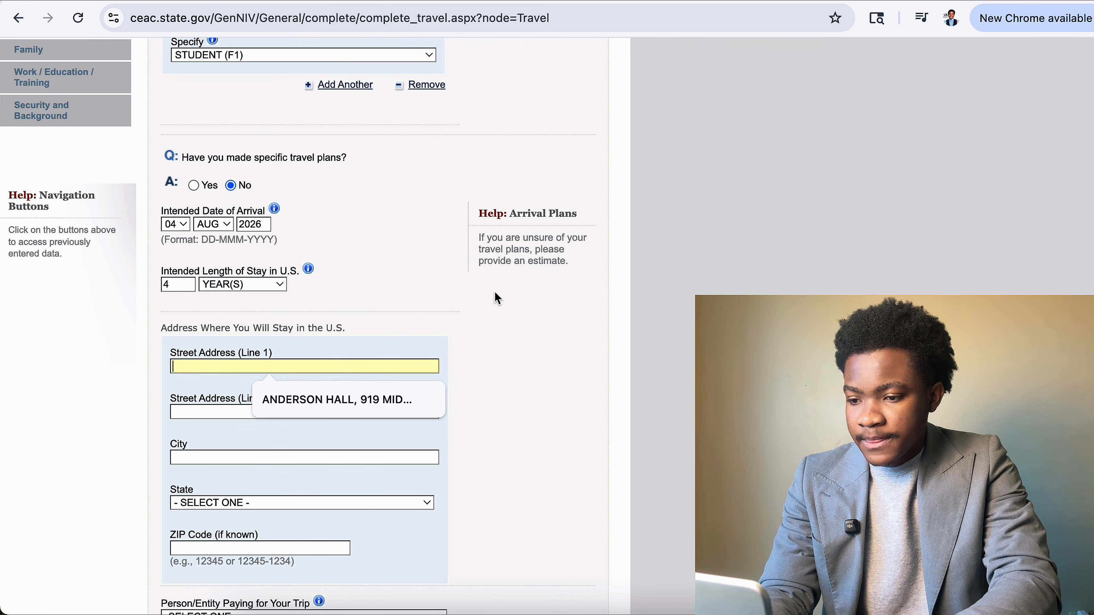
pyautogui.write('200')
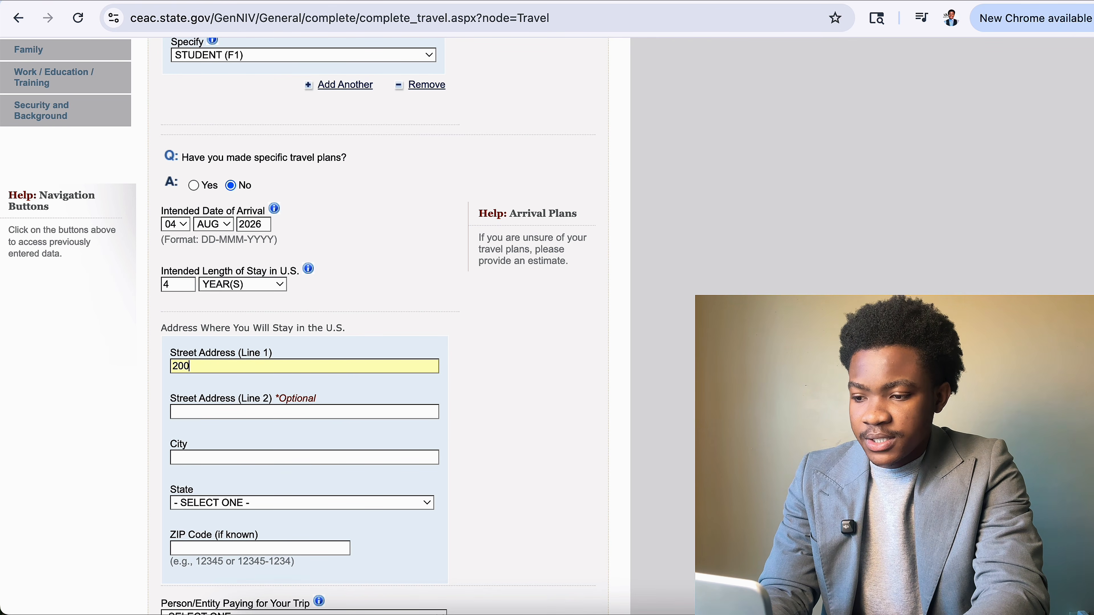
pyautogui.click(279, 367)
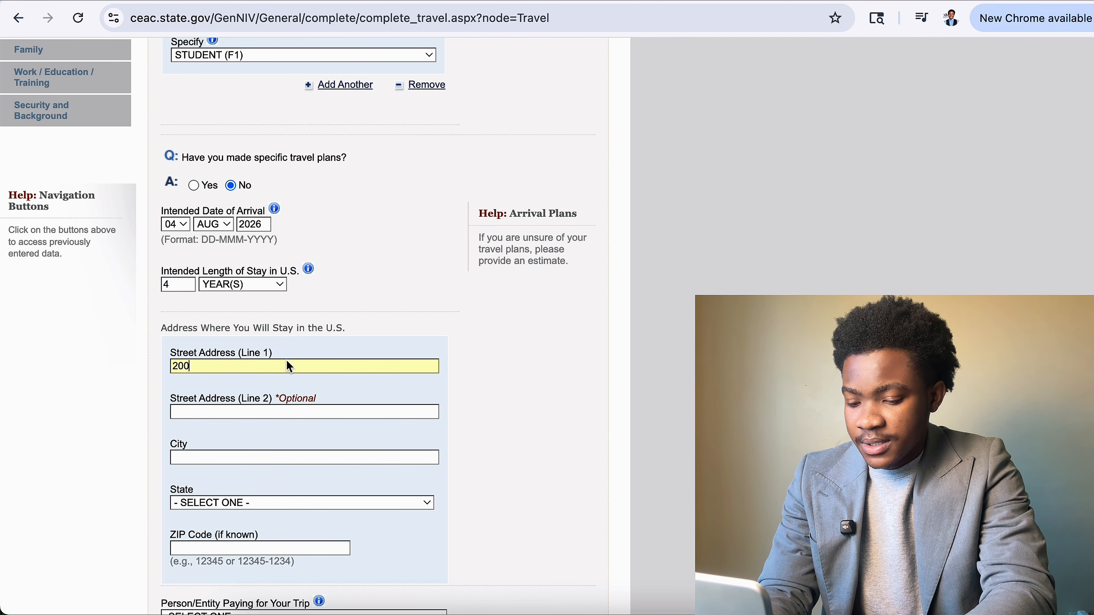
pyautogui.write('HIGH S')
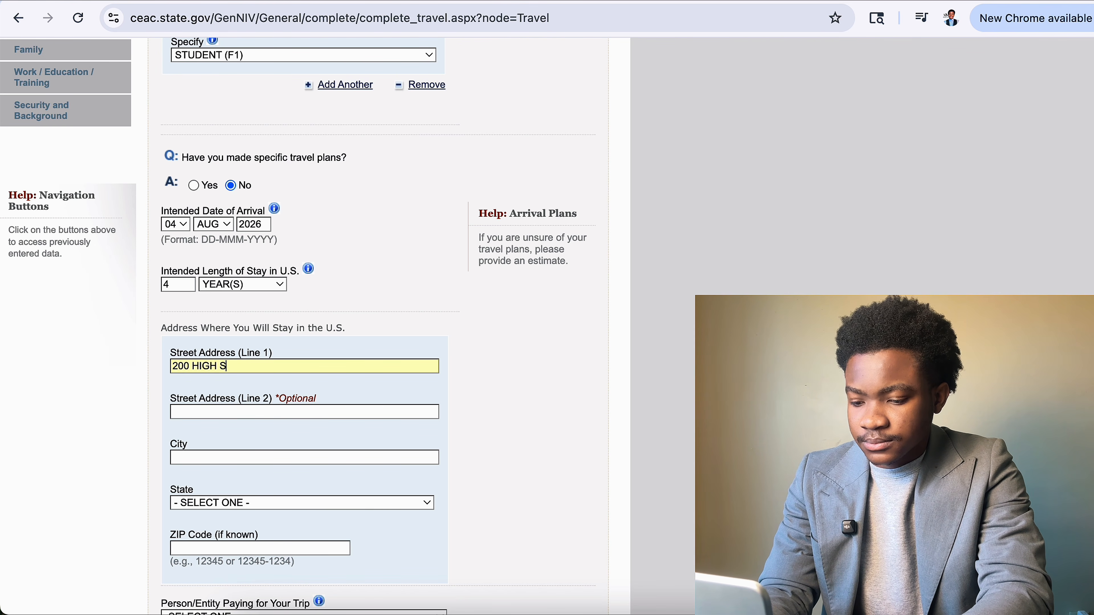
pyautogui.write('TREET')
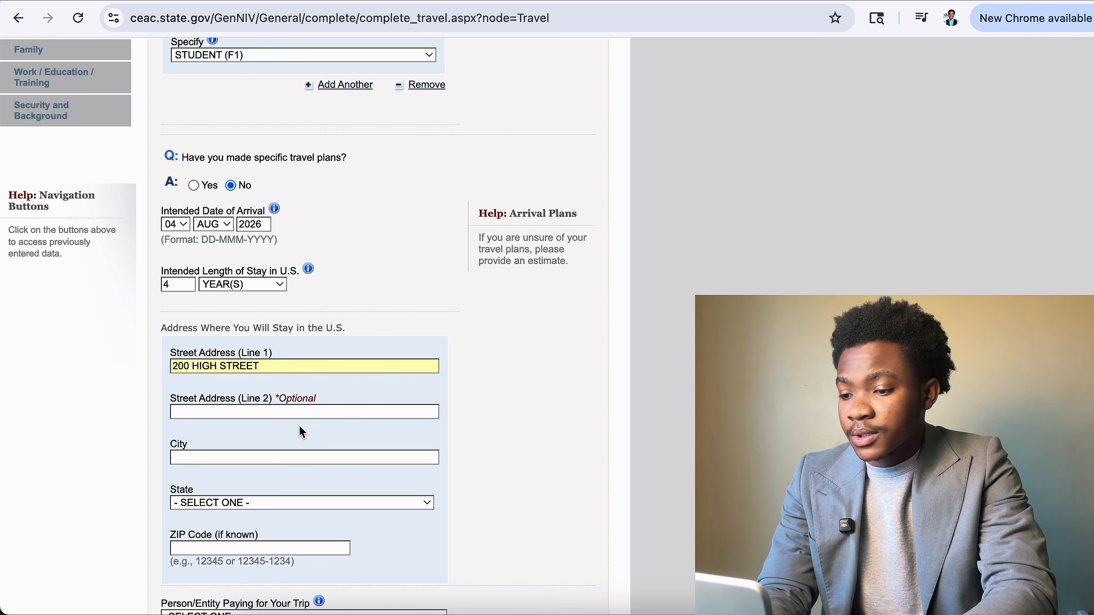
# Fill the city MANHATTAN, state ALABAMA and ZIP code 66506 for the U.S. address.
pyautogui.click(281, 453)
pyautogui.click(297, 491)
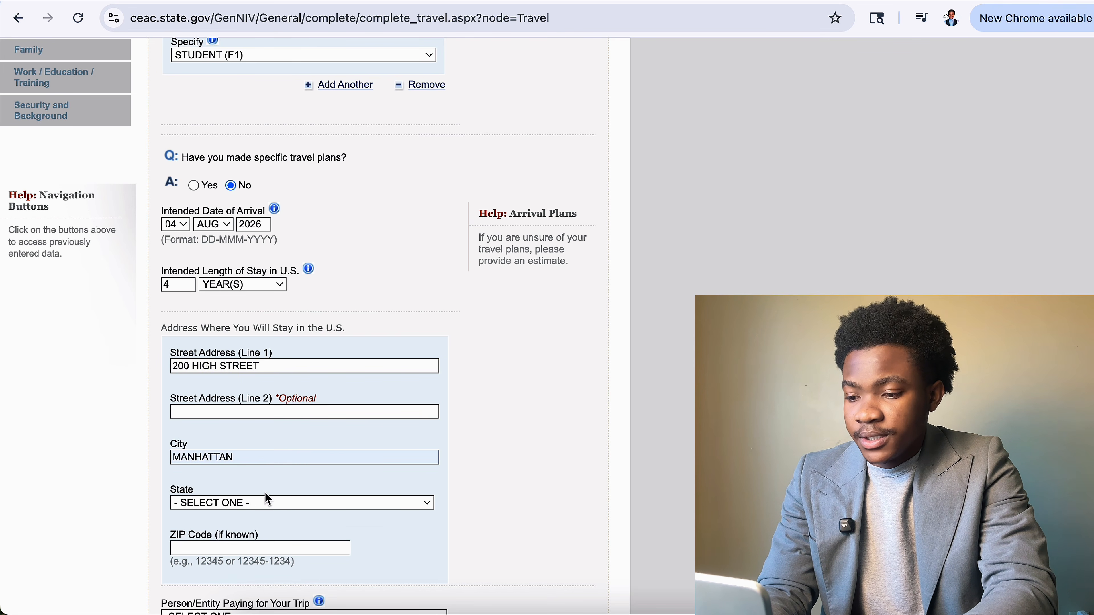
pyautogui.scroll(-3, 265, 496)
pyautogui.click(317, 390)
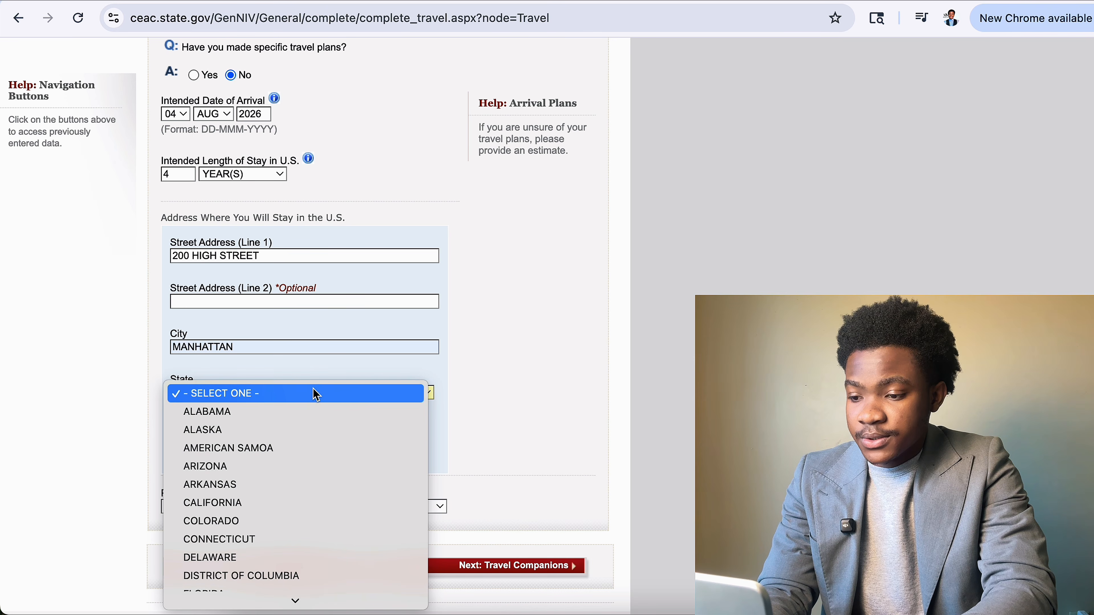
pyautogui.click(285, 419)
pyautogui.click(275, 440)
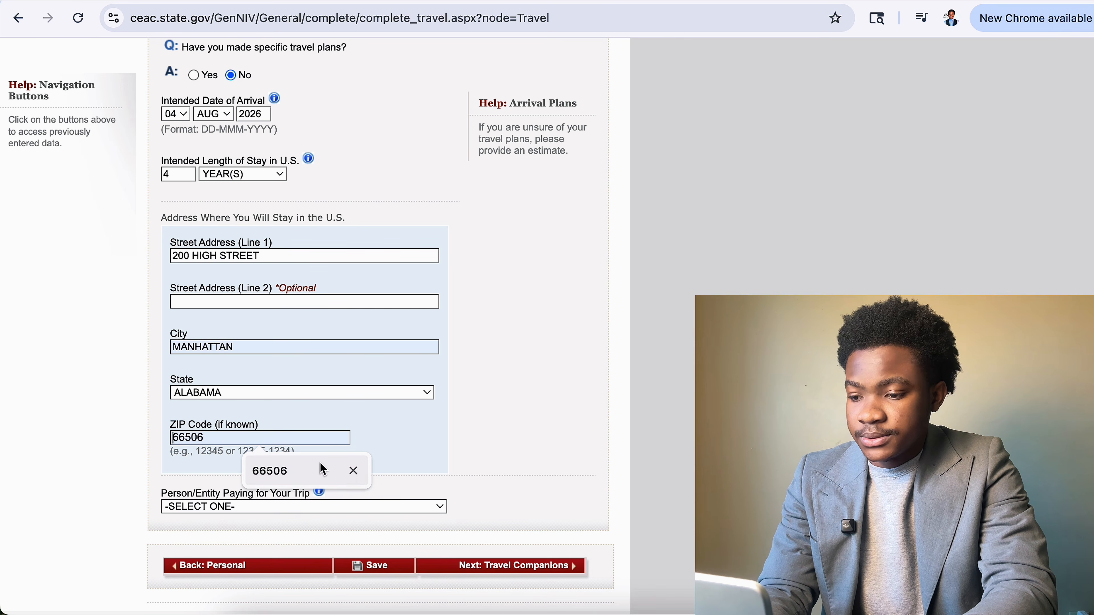
pyautogui.click(298, 474)
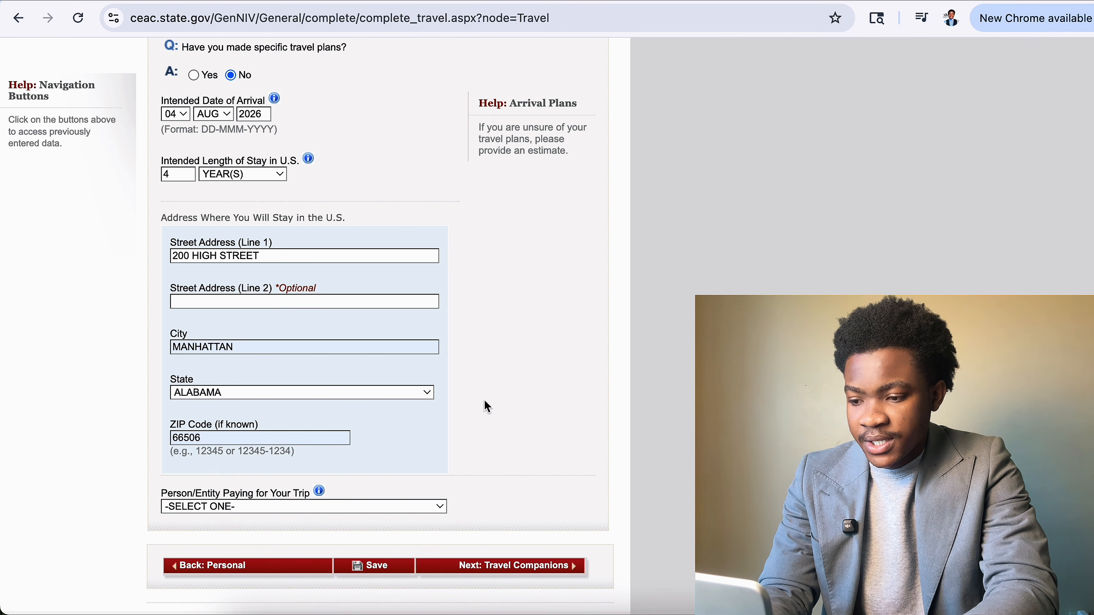
# Select OTHER PERSON as the person or entity paying for the trip.
pyautogui.click(346, 508)
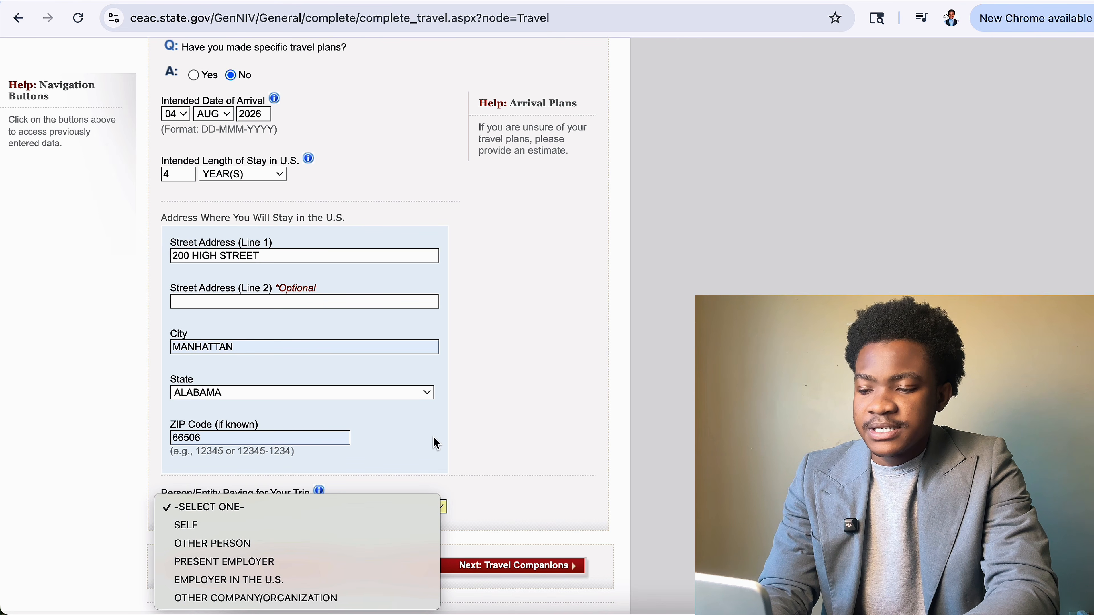
pyautogui.click(302, 527)
pyautogui.scroll(-2, 411, 474)
pyautogui.scroll(-1, 412, 474)
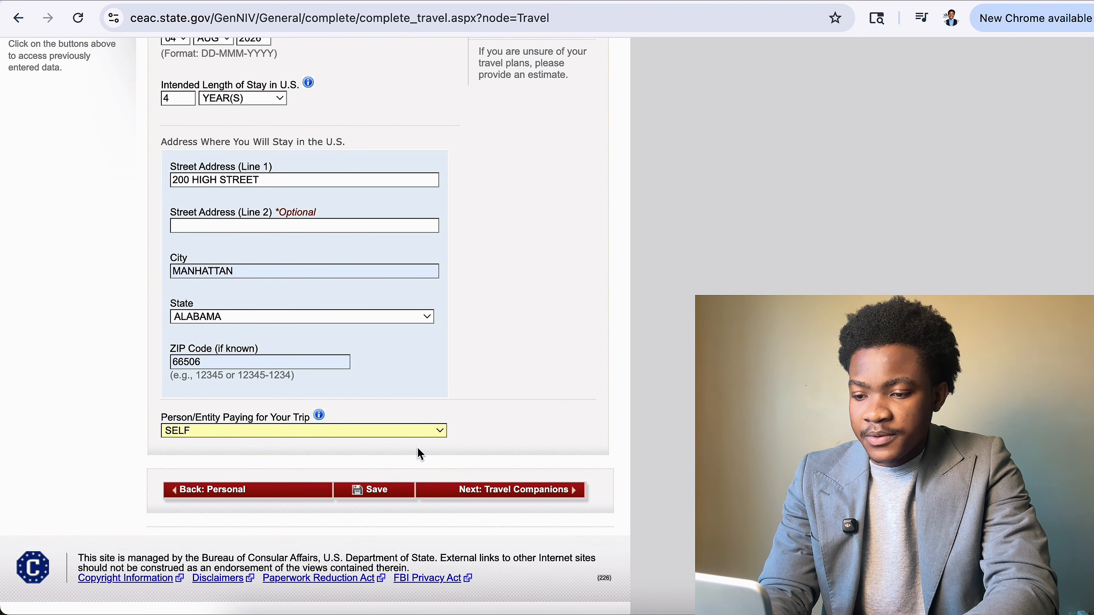
pyautogui.click(431, 431)
pyautogui.click(280, 451)
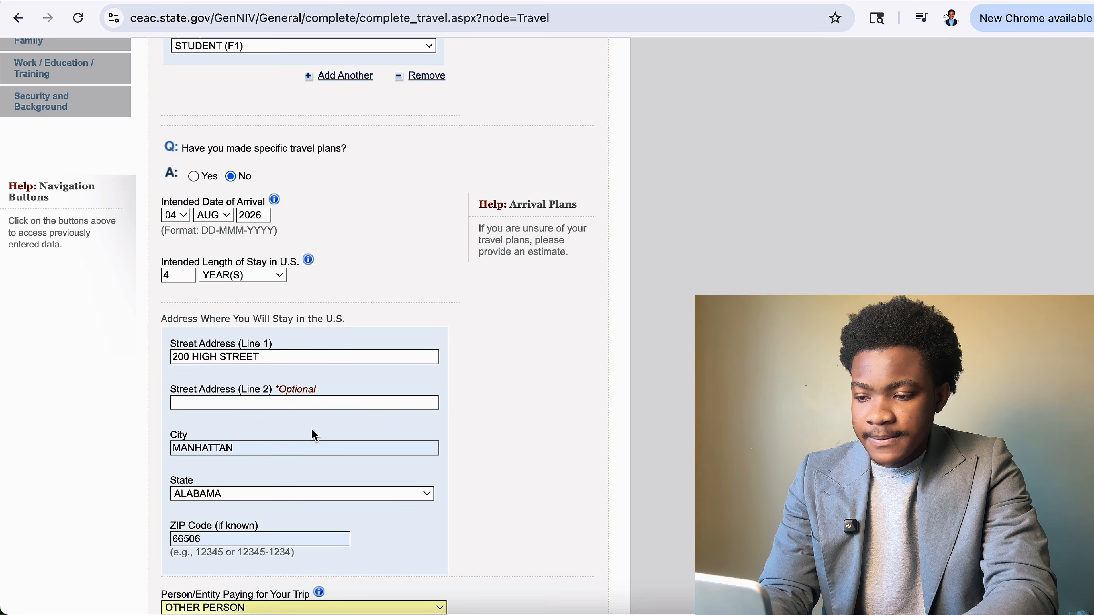
pyautogui.scroll(-5, 301, 495)
pyautogui.click(405, 416)
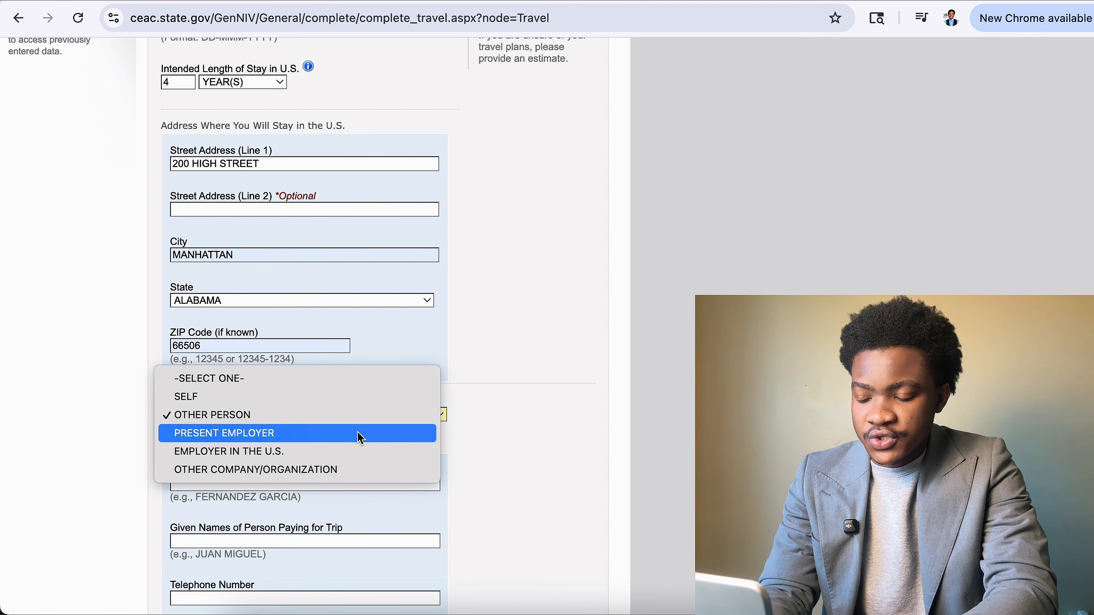
pyautogui.click(404, 416)
pyautogui.scroll(-4, 532, 414)
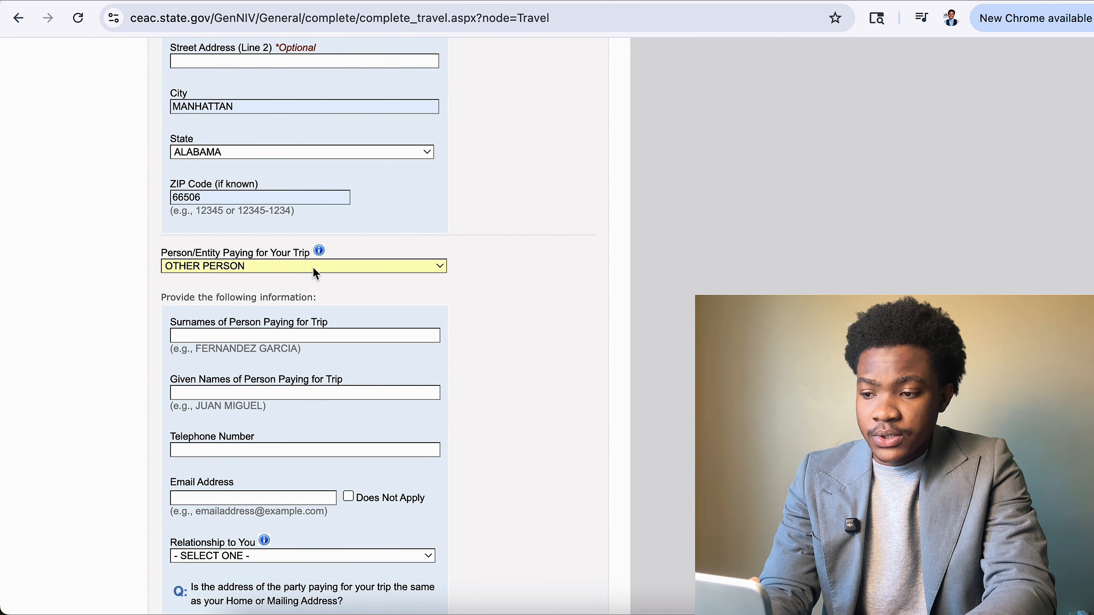
# Autofill the payer's surname, given names, telephone number and e-mail address from saved data.
pyautogui.click(304, 336)
pyautogui.click(285, 369)
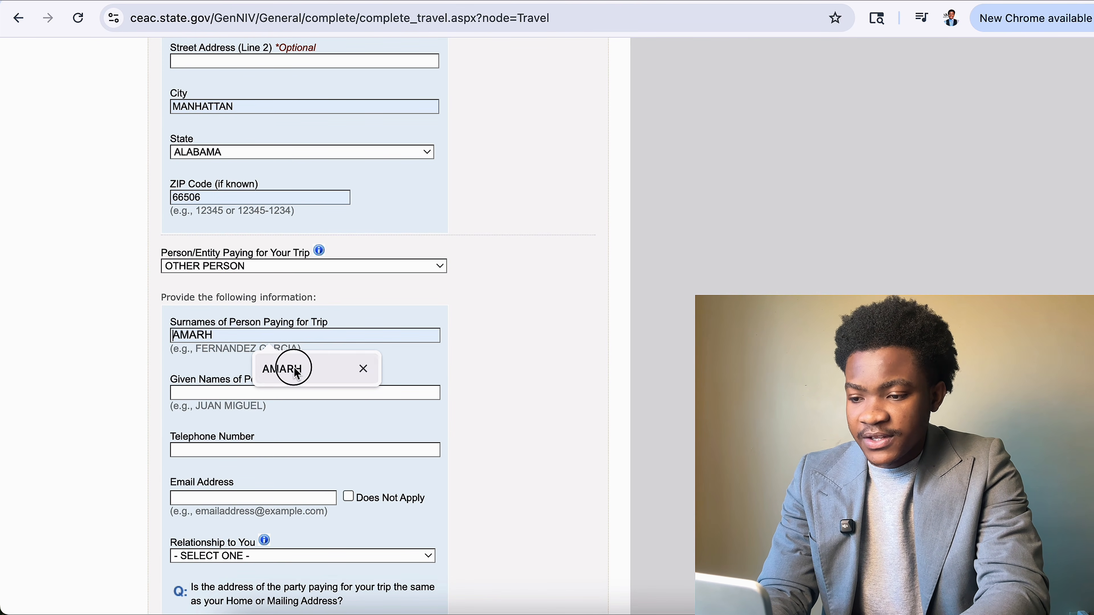
pyautogui.click(264, 392)
pyautogui.click(286, 426)
pyautogui.click(280, 451)
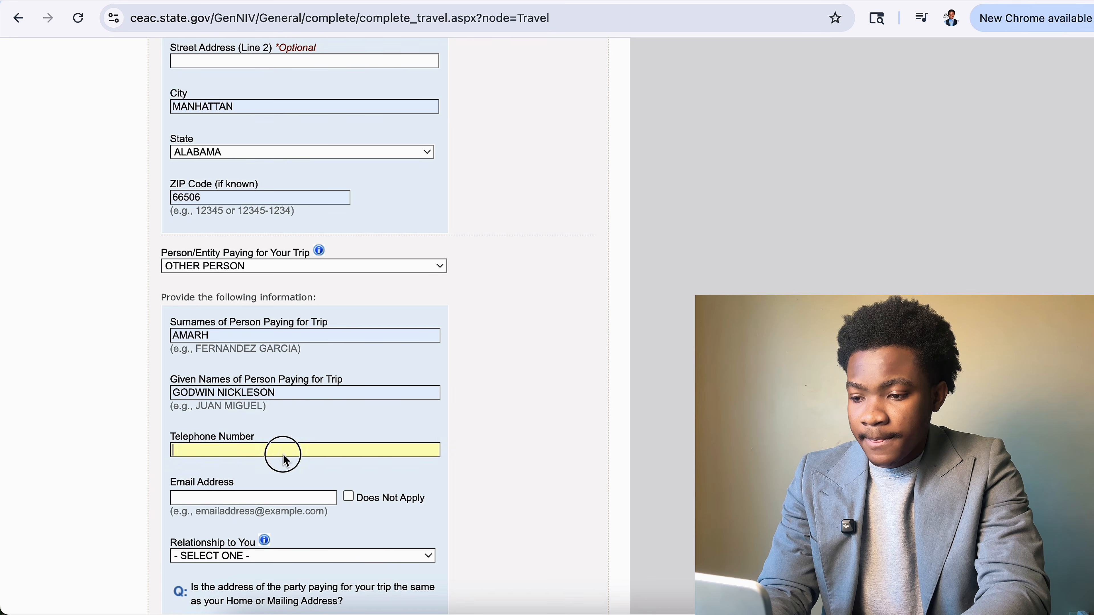
pyautogui.click(299, 486)
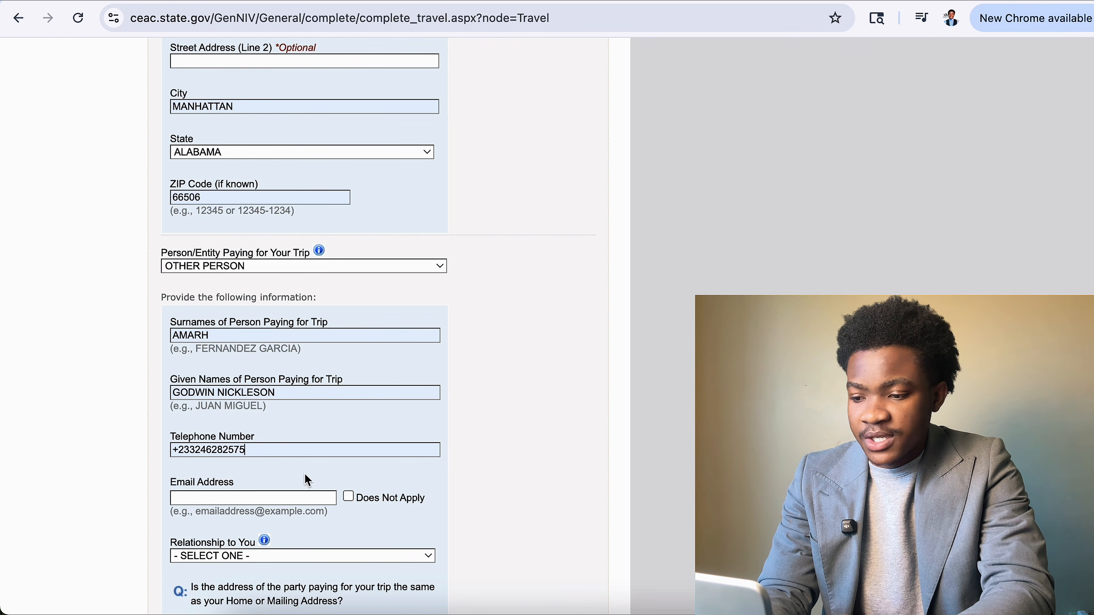
pyautogui.click(259, 499)
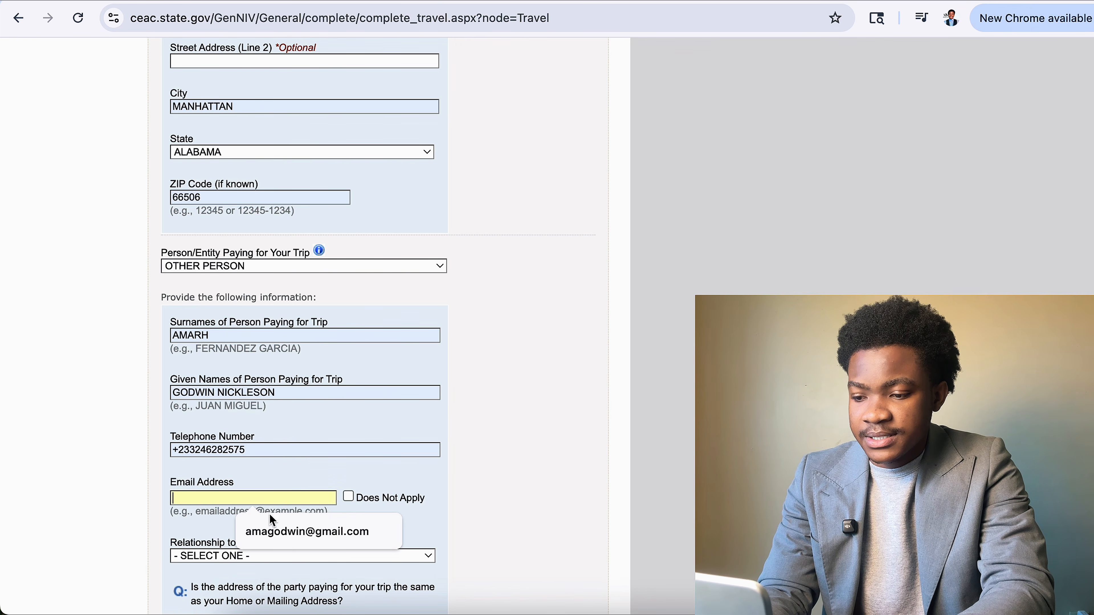
pyautogui.click(276, 529)
pyautogui.scroll(-2, 311, 525)
pyautogui.scroll(-2, 309, 523)
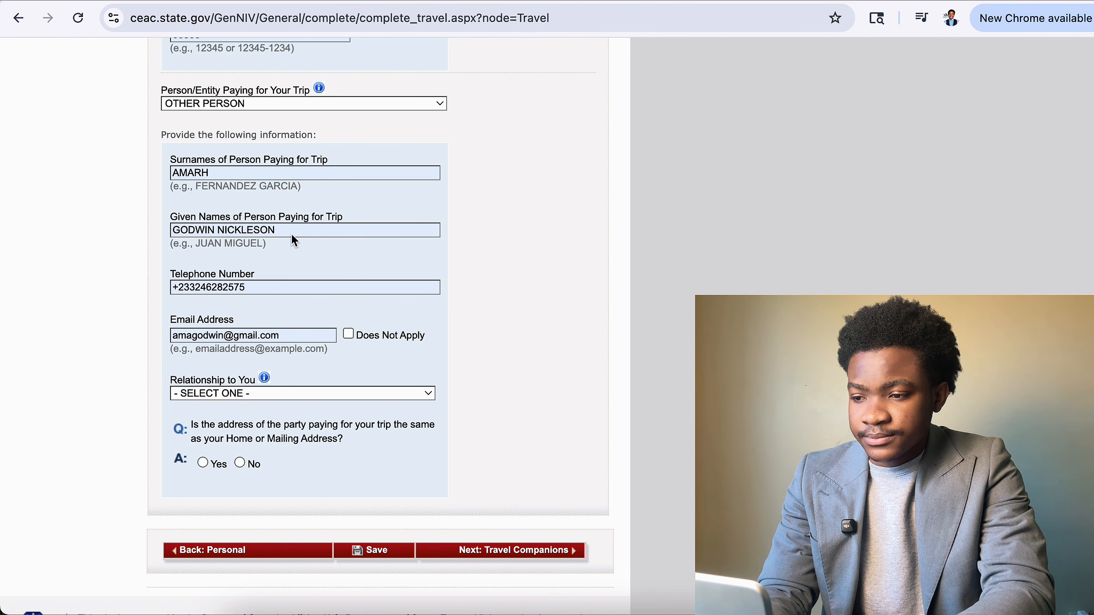
# Correct the payer's telephone number, second given name and surname with the right details.
pyautogui.moveTo(279, 294); pyautogui.dragTo(155, 287)
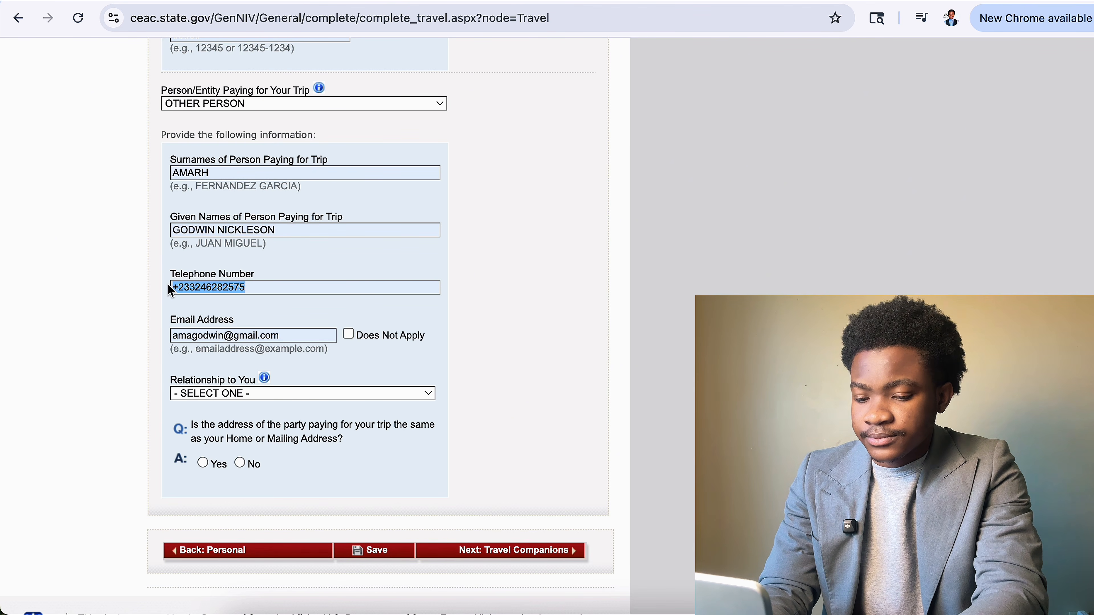
pyautogui.write('054647')
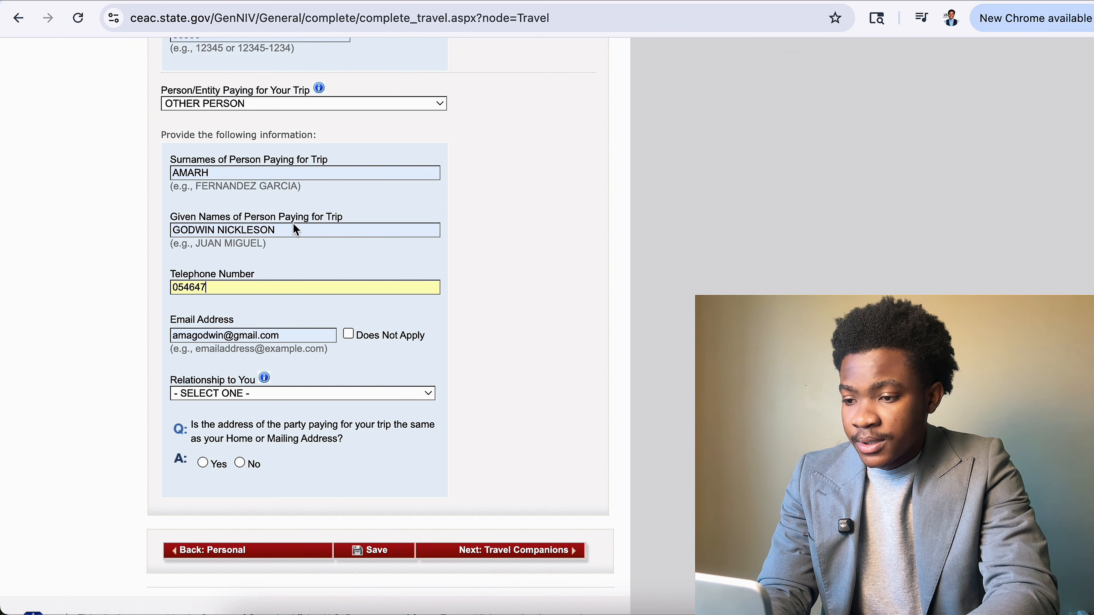
pyautogui.click(172, 230)
pyautogui.moveTo(297, 225); pyautogui.dragTo(206, 221)
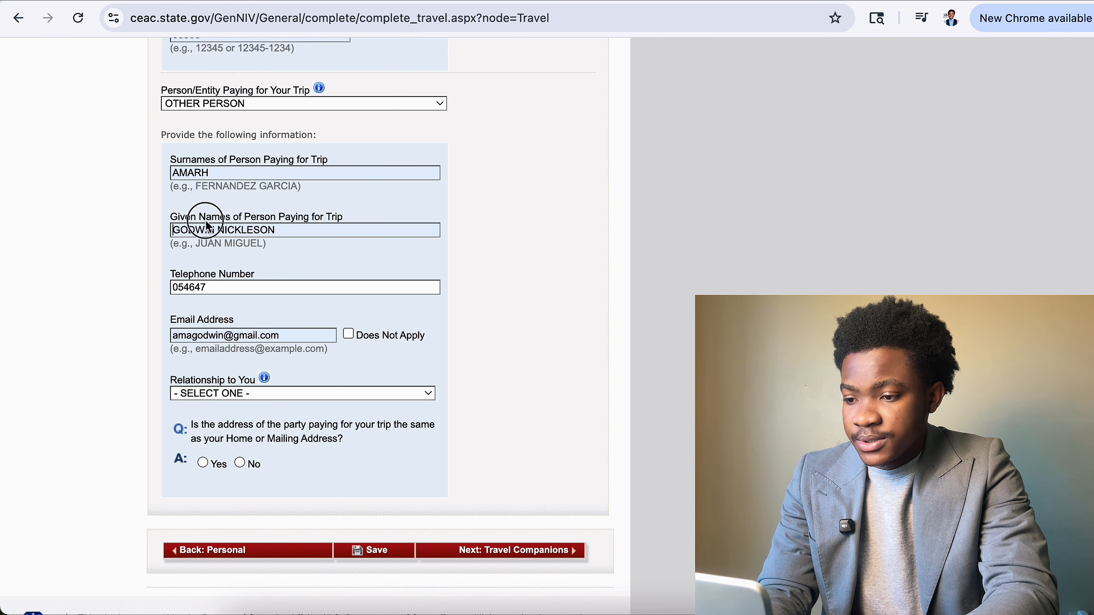
pyautogui.click(280, 235)
pyautogui.doubleClick(271, 230)
pyautogui.press('BackSpace')
pyautogui.press('BackSpace')
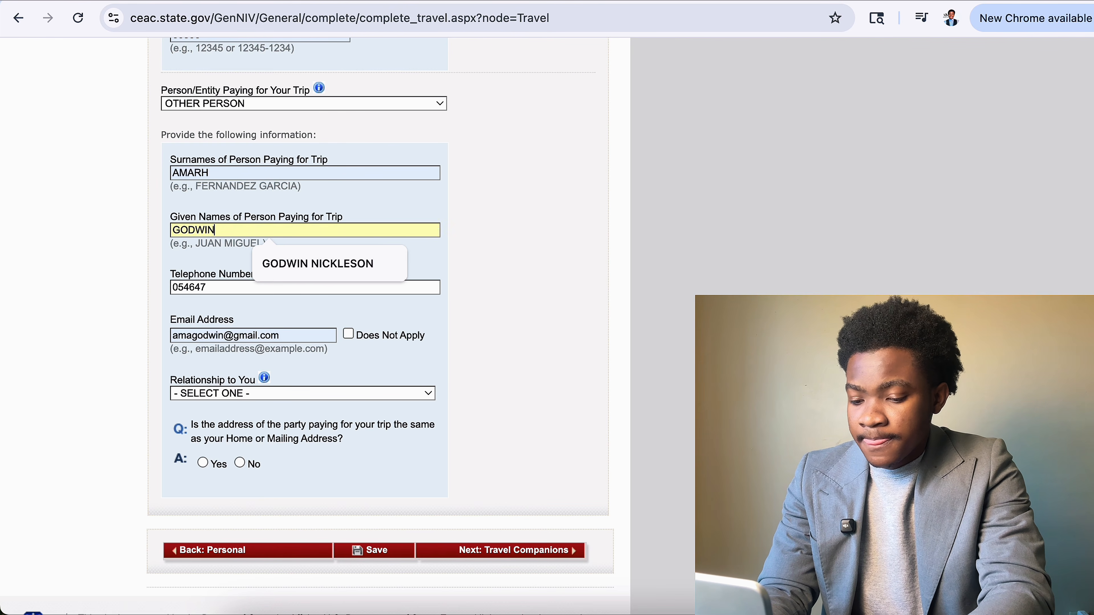
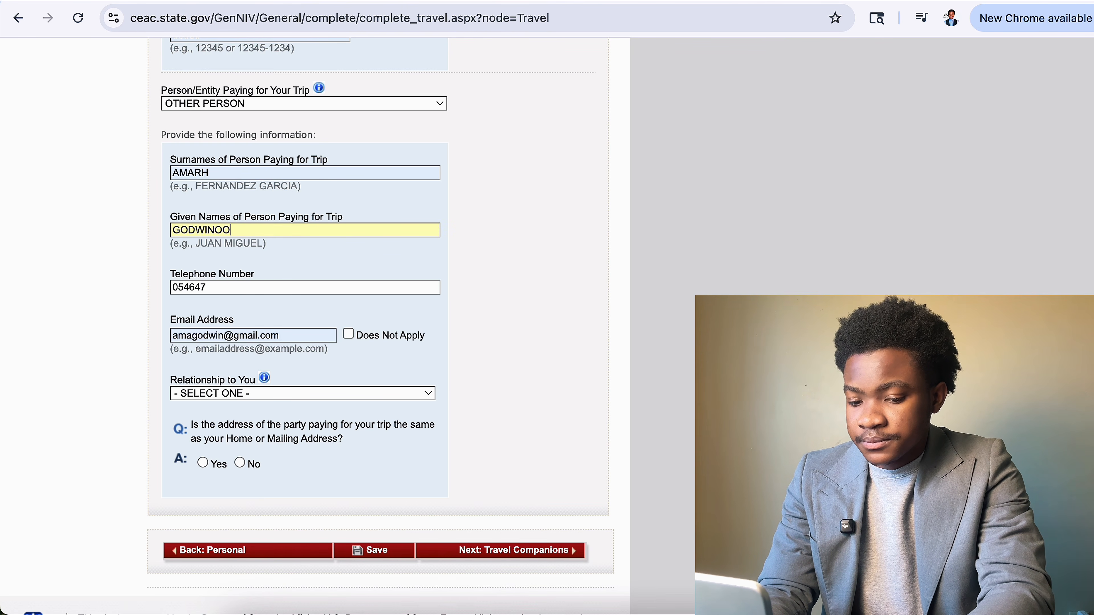
pyautogui.press('BackSpace')
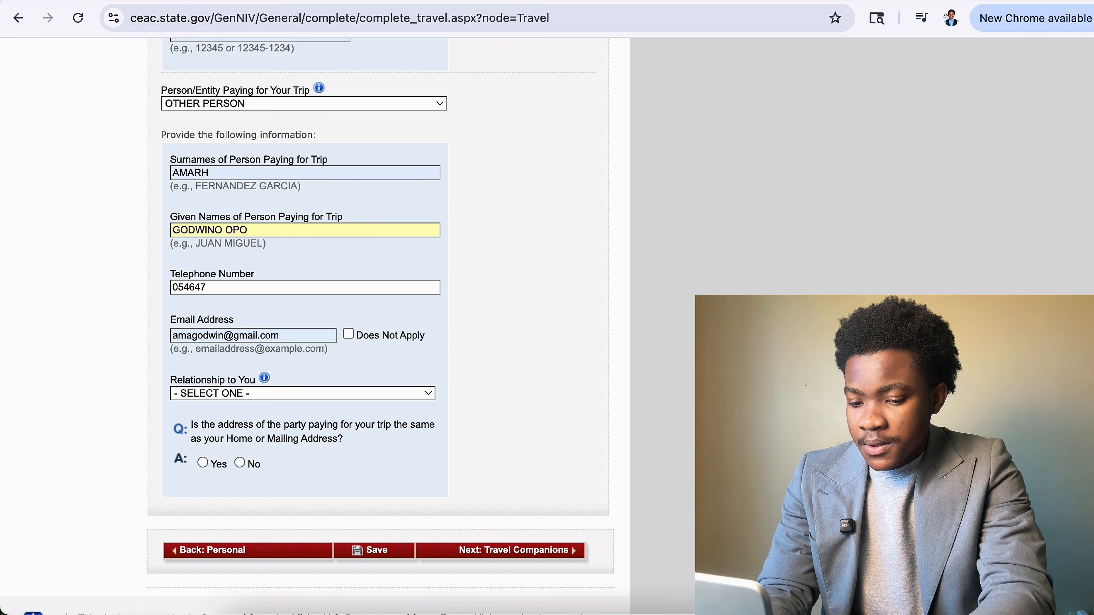
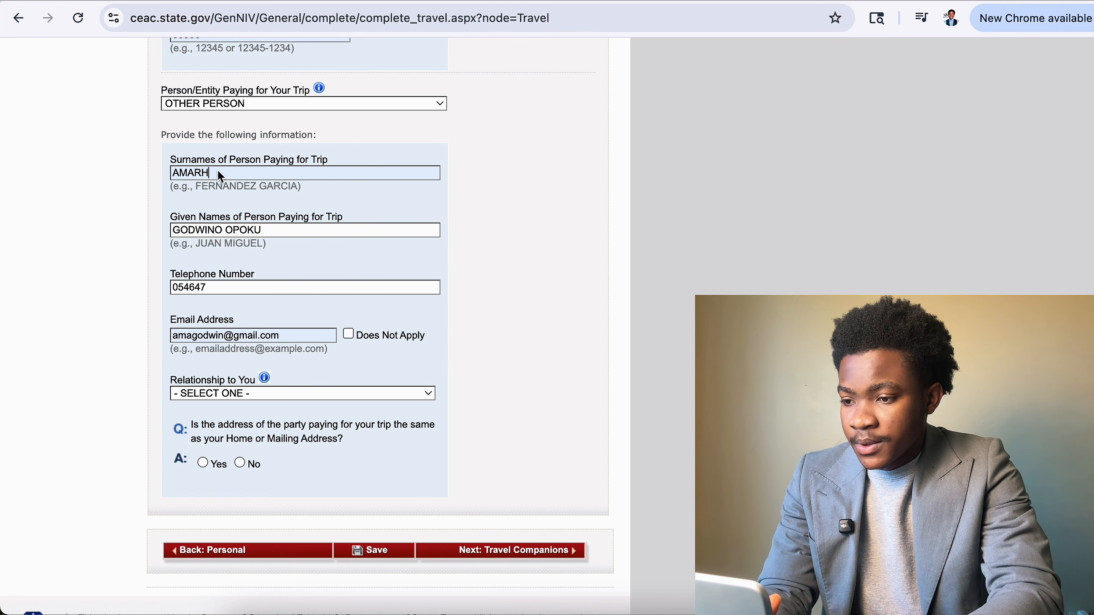
pyautogui.doubleClick(204, 180)
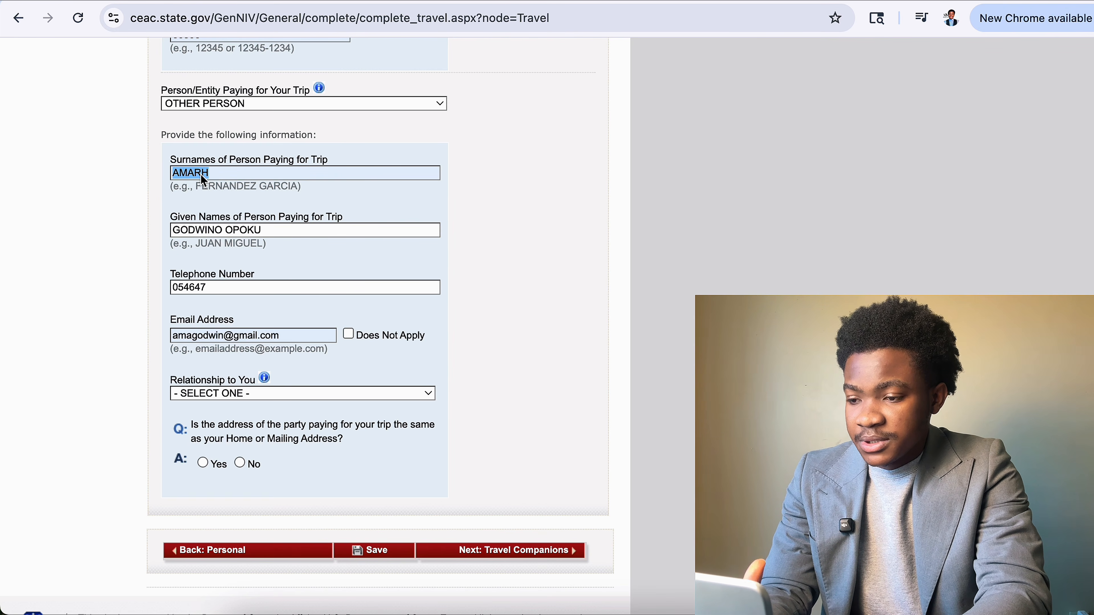
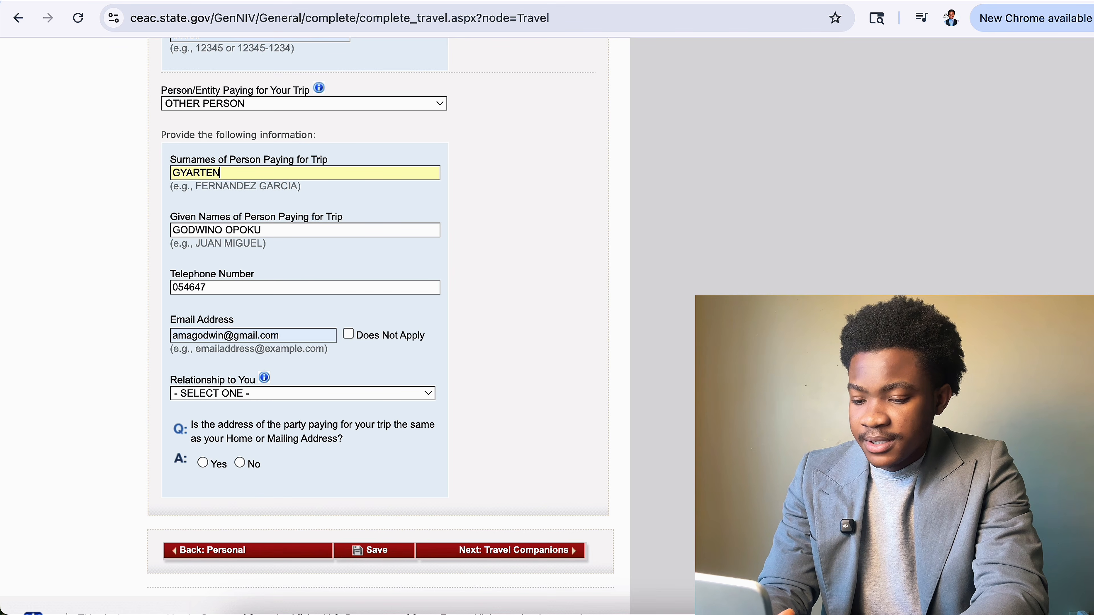
pyautogui.click(280, 338)
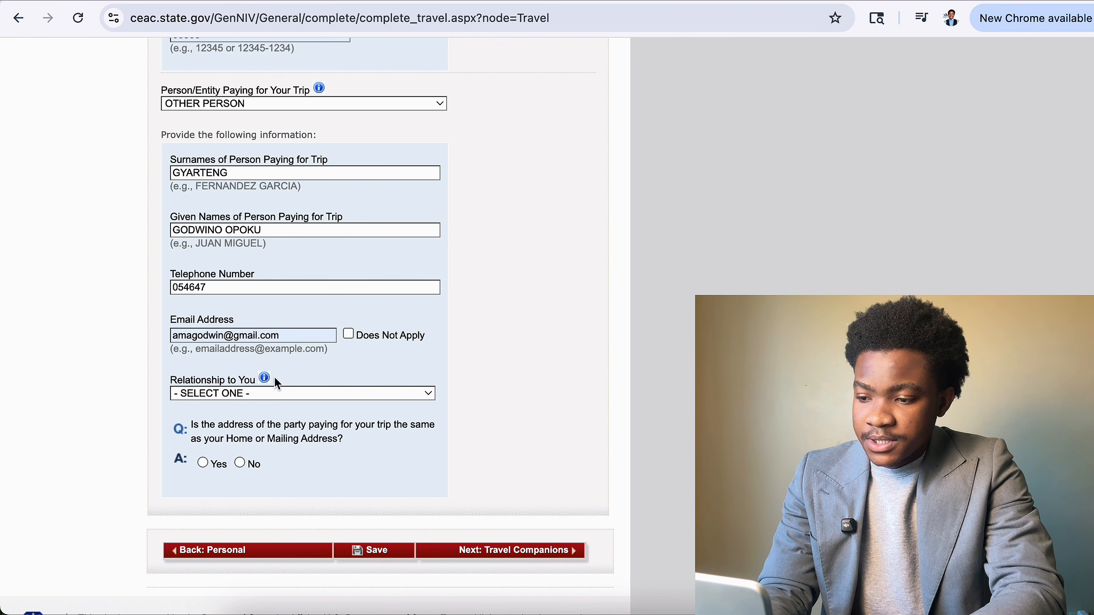
pyautogui.click(278, 394)
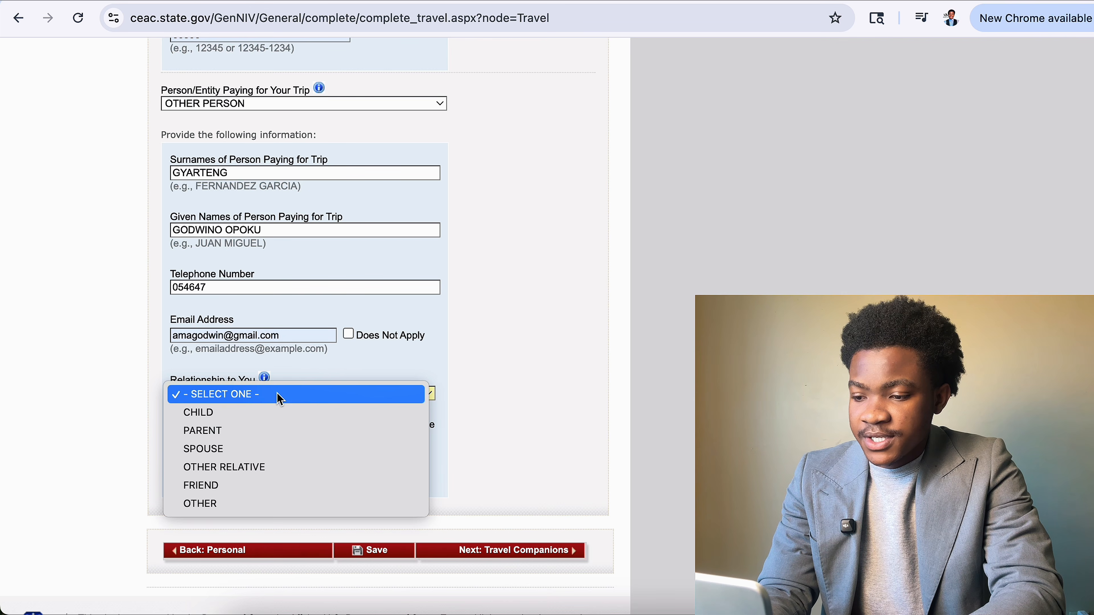
# Set the payer's relationship to you as SPOUSE.
pyautogui.click(287, 432)
pyautogui.click(322, 391)
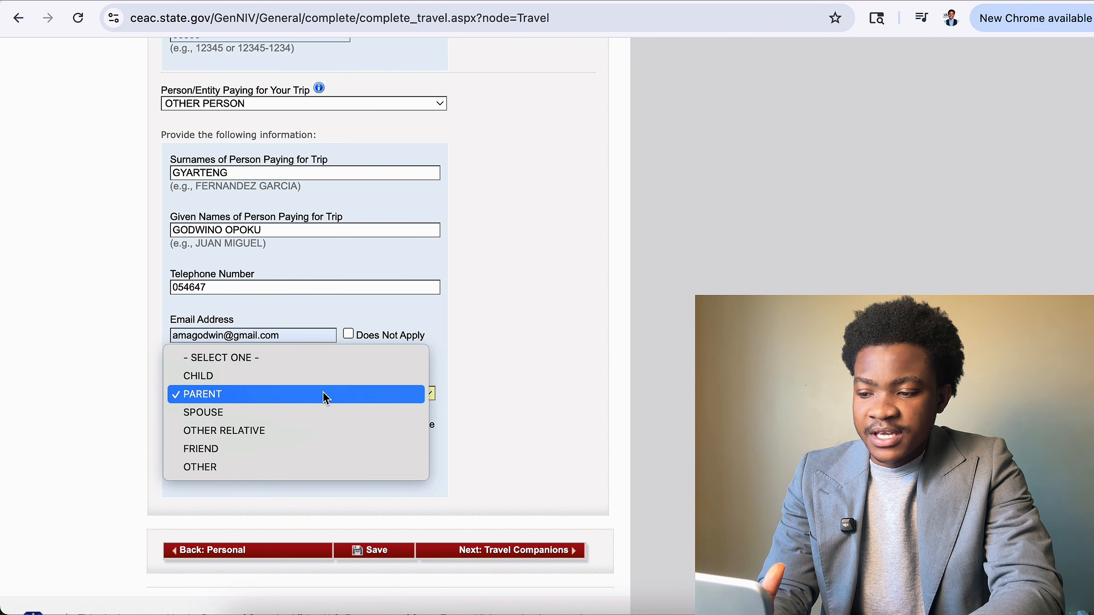
pyautogui.click(289, 432)
pyautogui.click(270, 392)
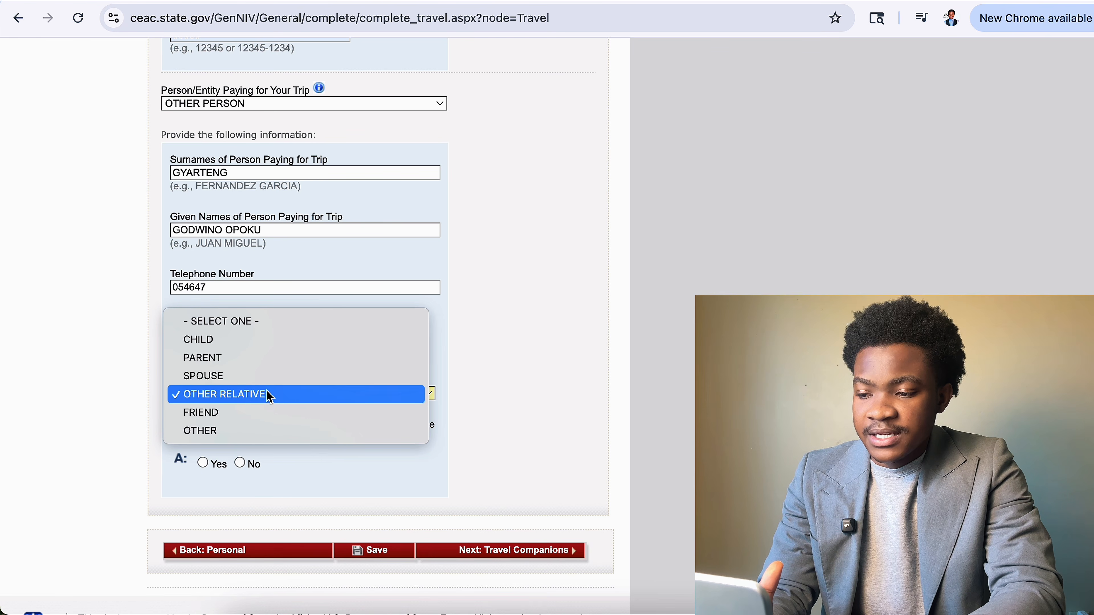
pyautogui.click(280, 381)
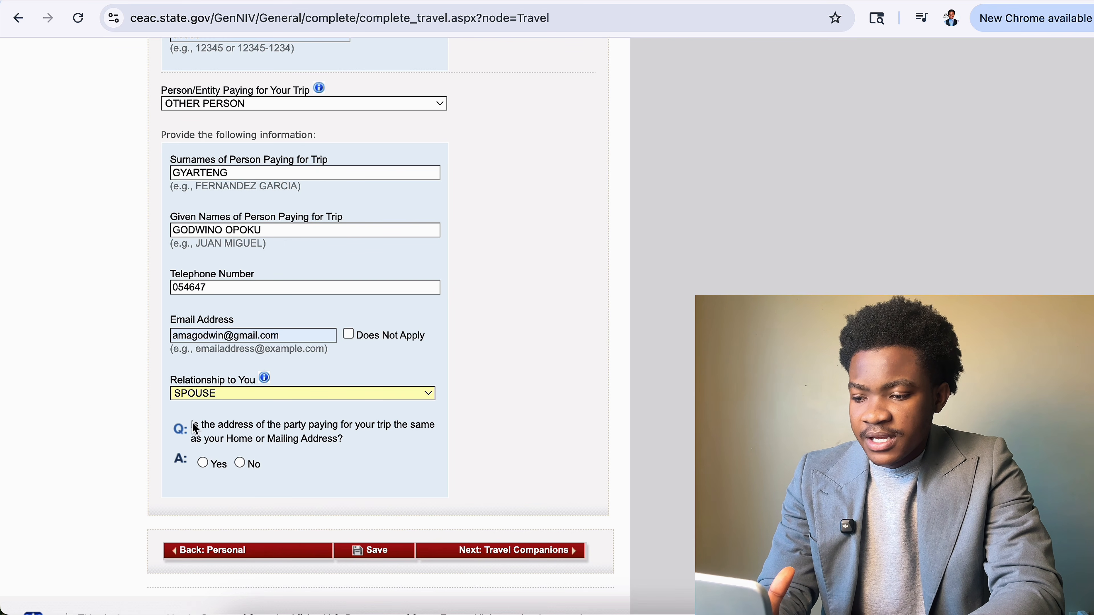
# Answer Yes that the payer's address is the same as yours.
pyautogui.moveTo(192, 426); pyautogui.dragTo(356, 447)
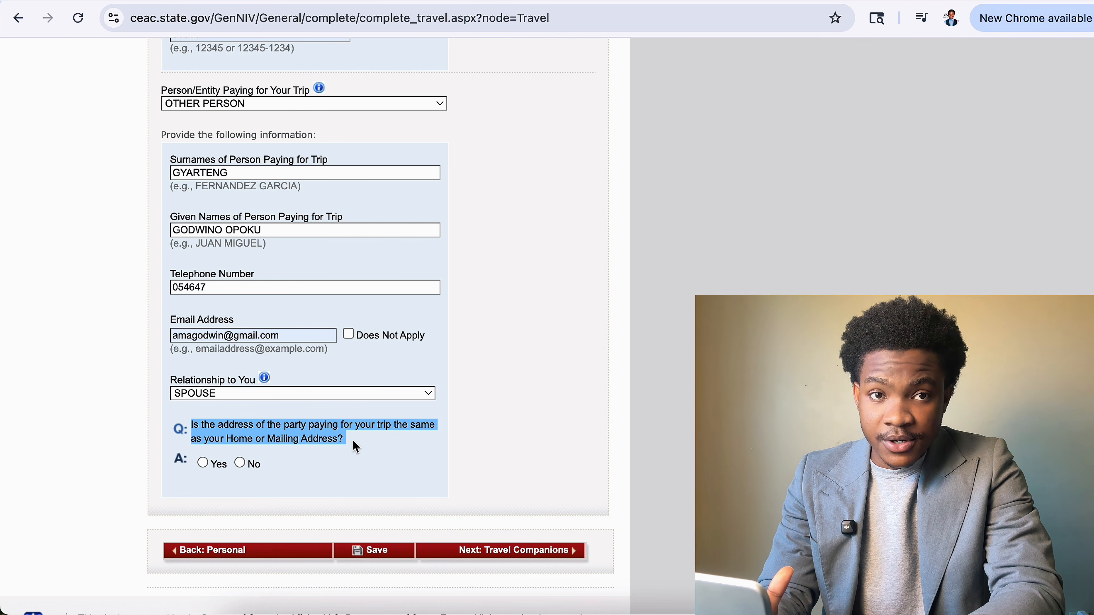
pyautogui.click(204, 465)
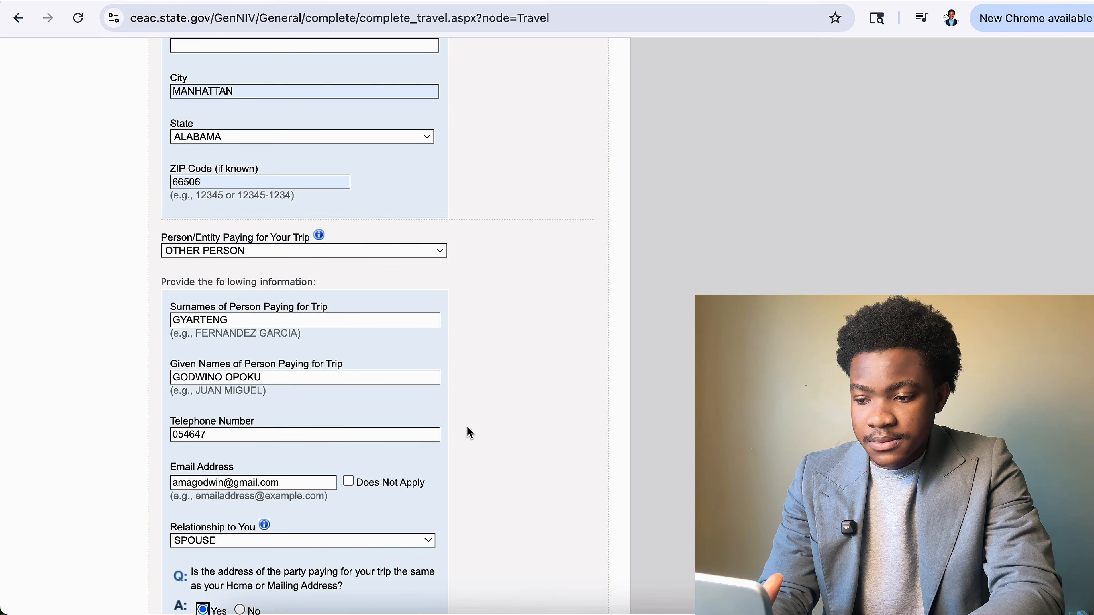
pyautogui.scroll(-5, 374, 465)
pyautogui.click(240, 402)
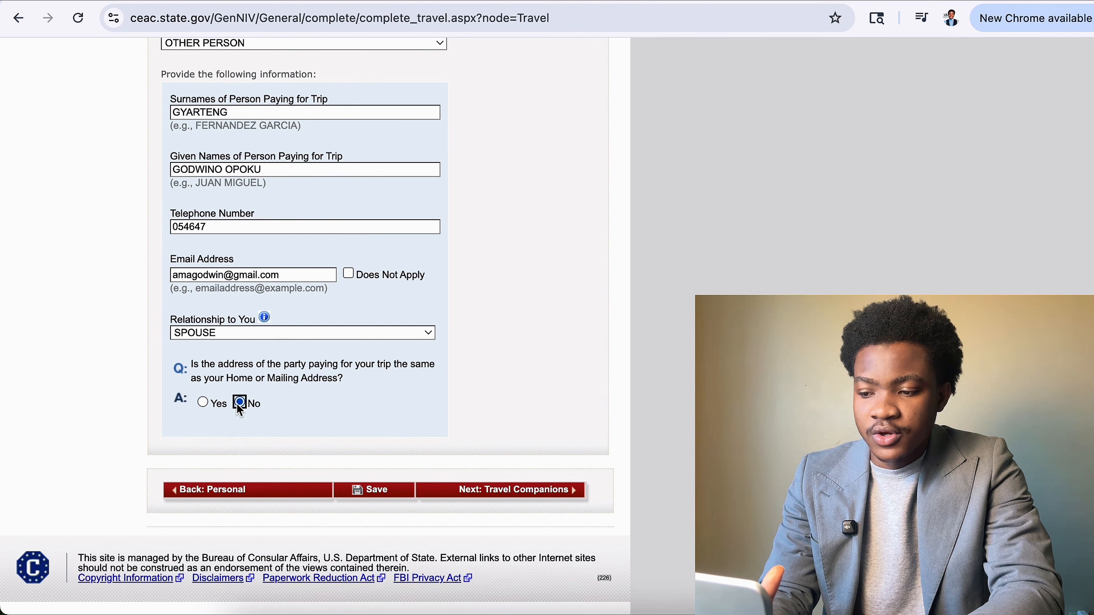
pyautogui.click(204, 432)
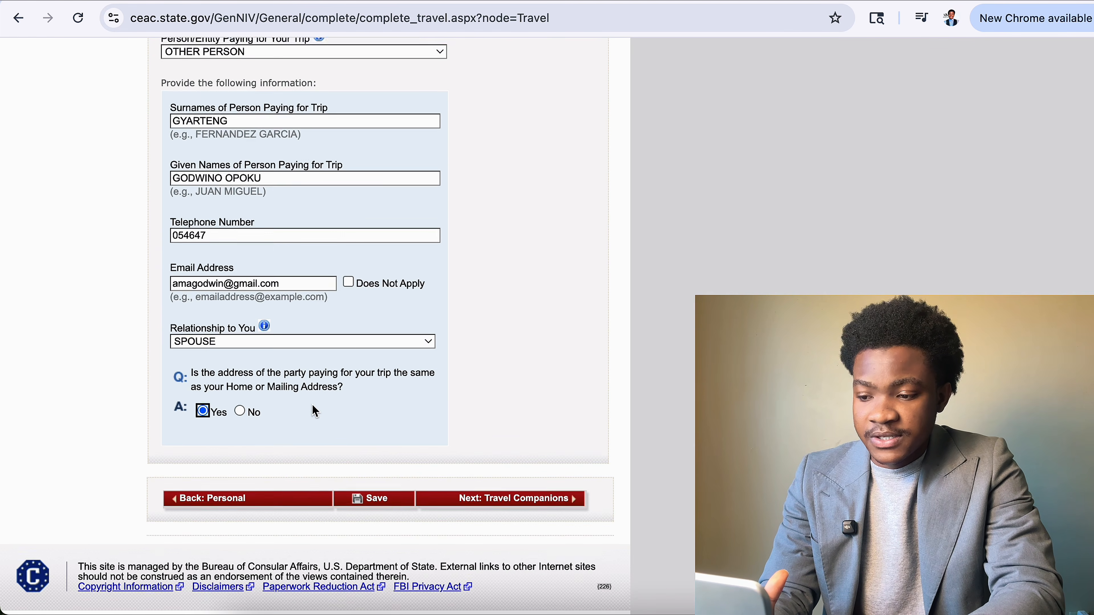
pyautogui.scroll(12, 374, 492)
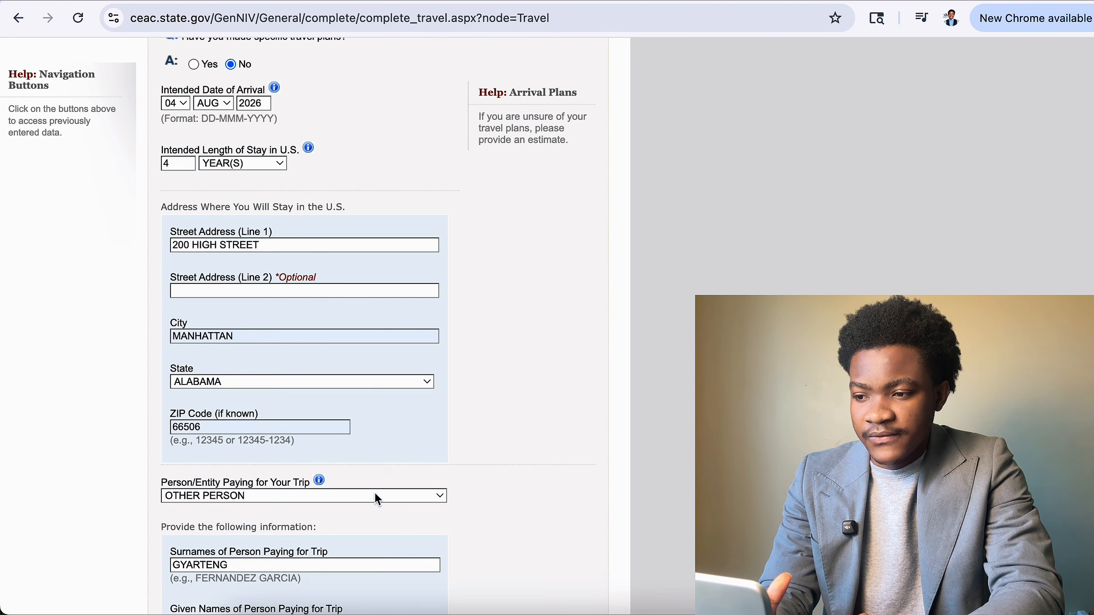
pyautogui.scroll(-12, 377, 500)
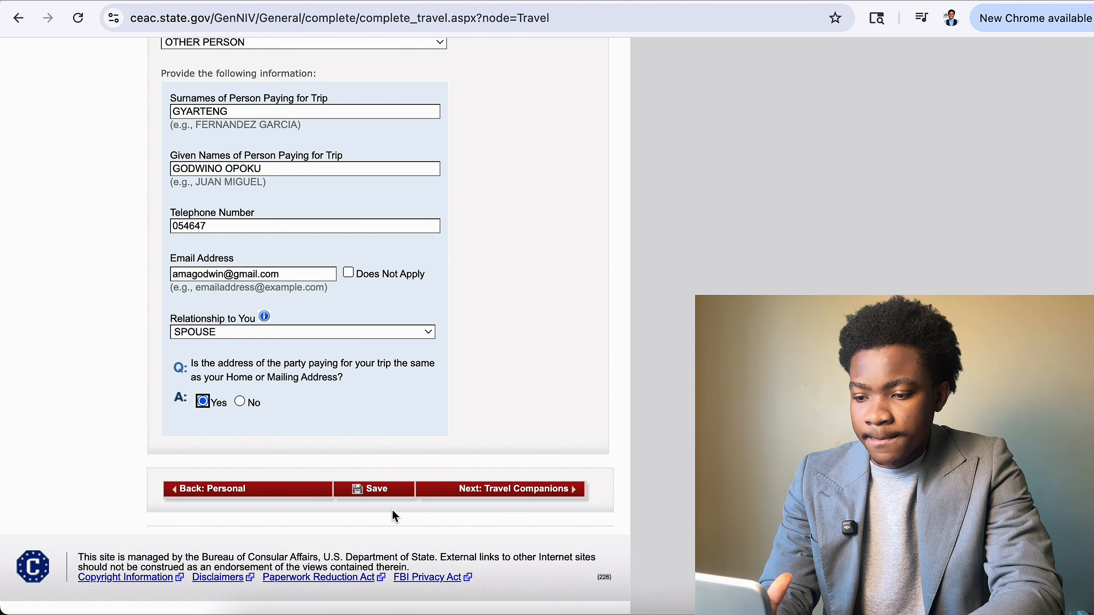
# Attempt to save the Travel page and review the marital status error message.
pyautogui.click(390, 490)
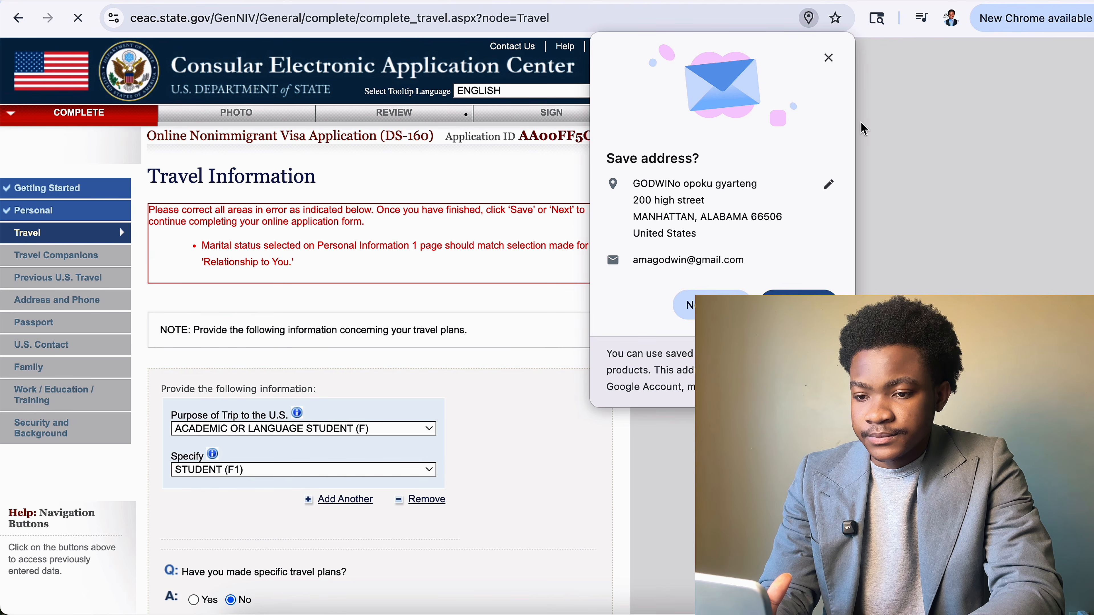
pyautogui.click(829, 59)
pyautogui.scroll(-1, 423, 290)
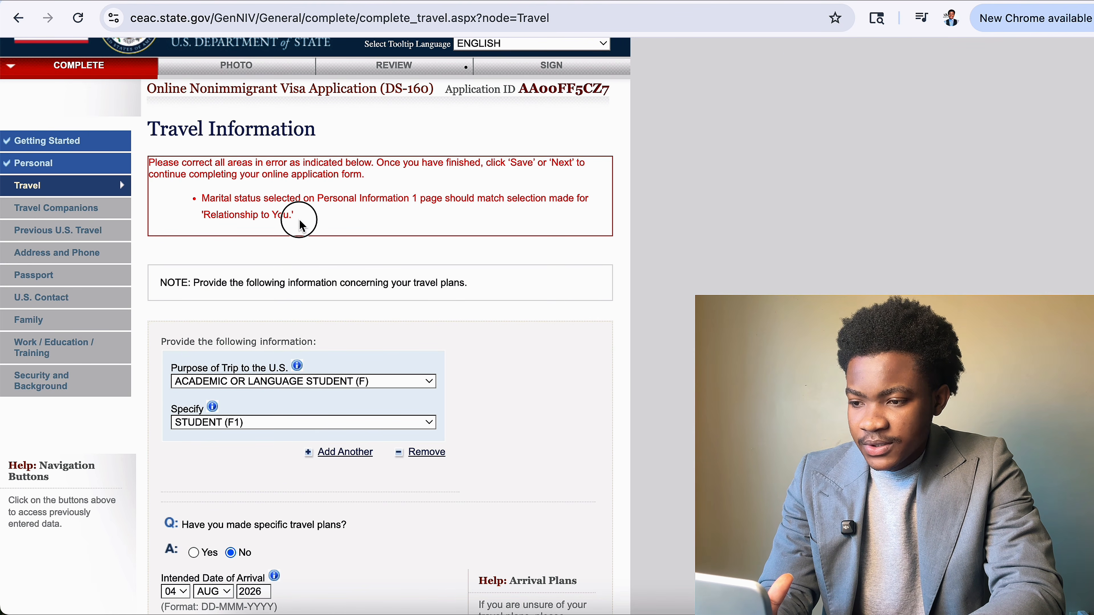
pyautogui.moveTo(301, 215); pyautogui.dragTo(149, 163)
pyautogui.scroll(-10, 325, 336)
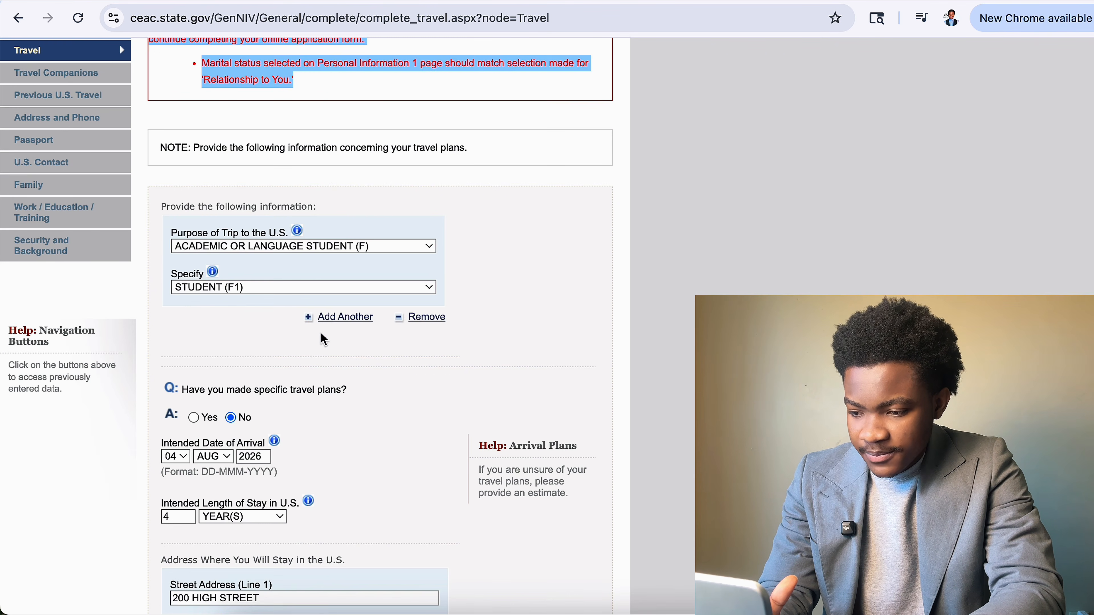
pyautogui.scroll(-7, 324, 340)
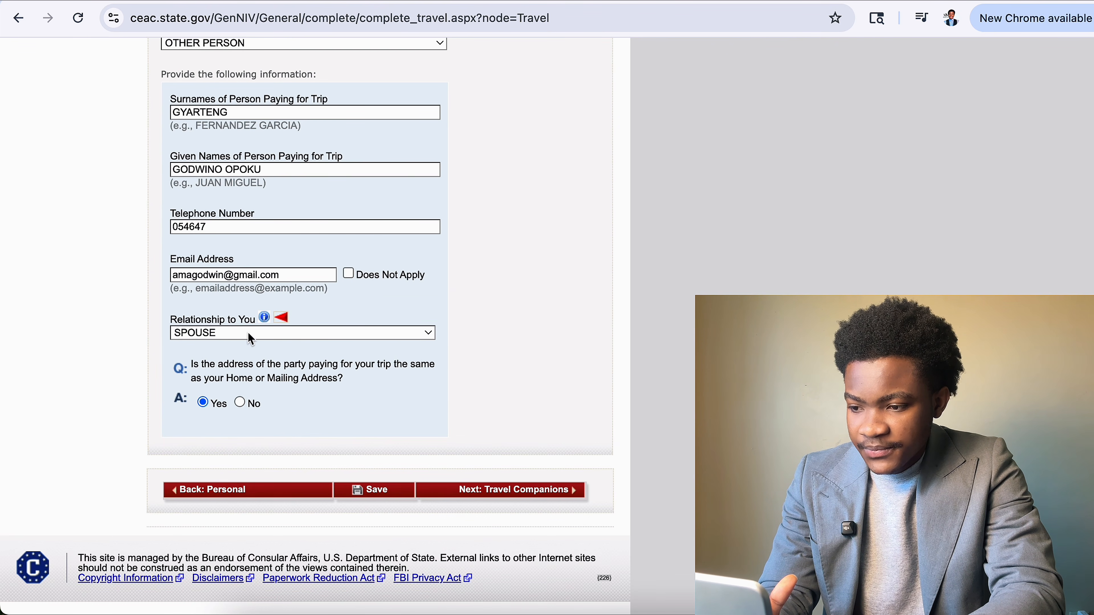
# Change the trip payer's Relationship to You from SPOUSE to PARENT and save the Travel page.
pyautogui.click(324, 332)
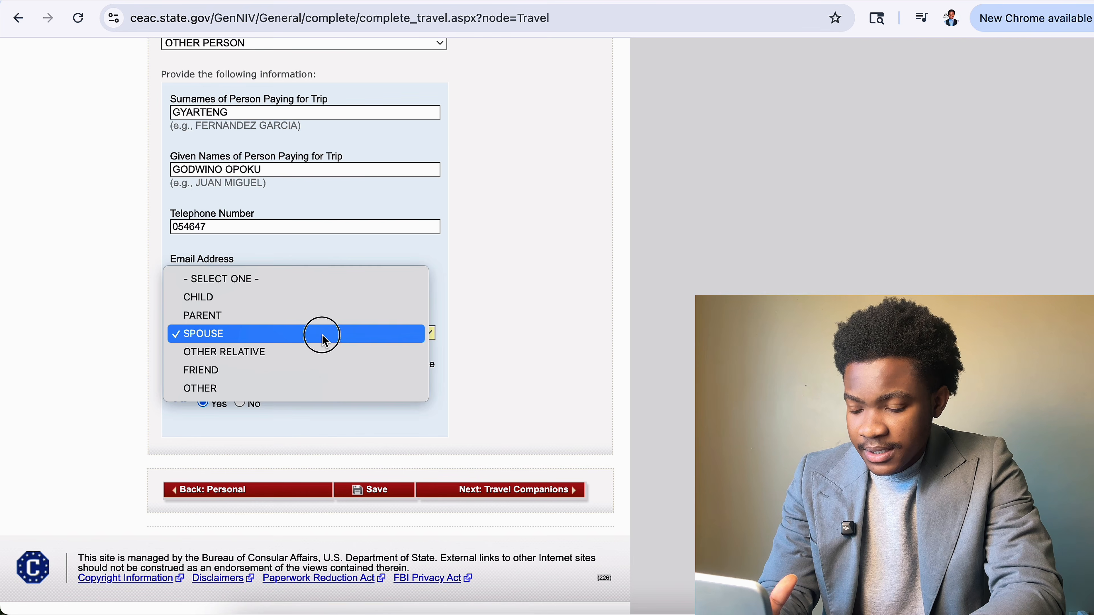
pyautogui.click(322, 333)
pyautogui.scroll(17, 349, 379)
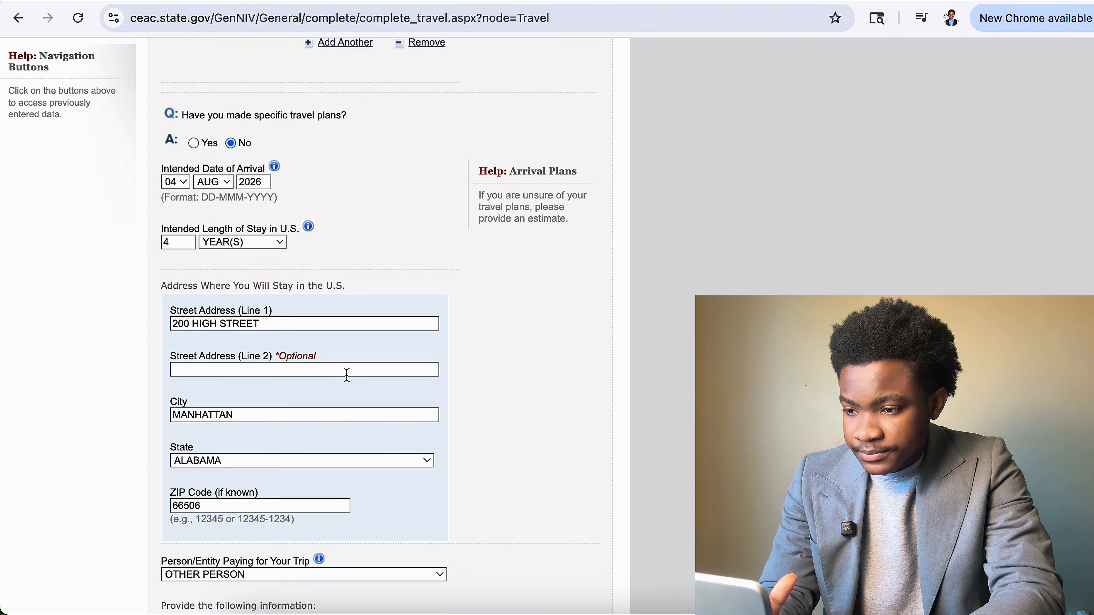
pyautogui.scroll(-11, 349, 382)
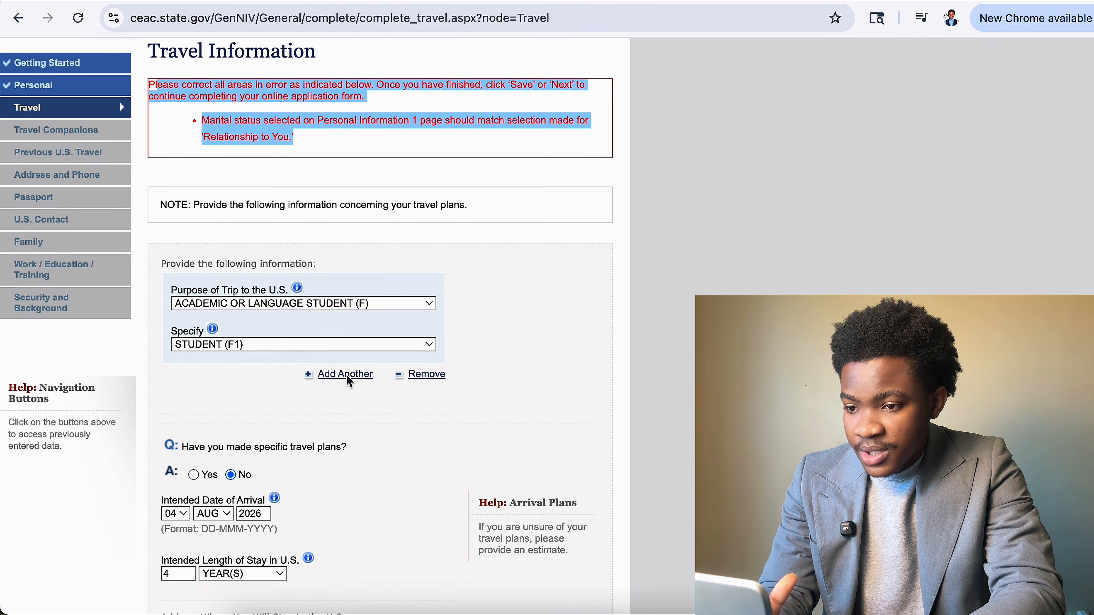
pyautogui.scroll(-5, 349, 381)
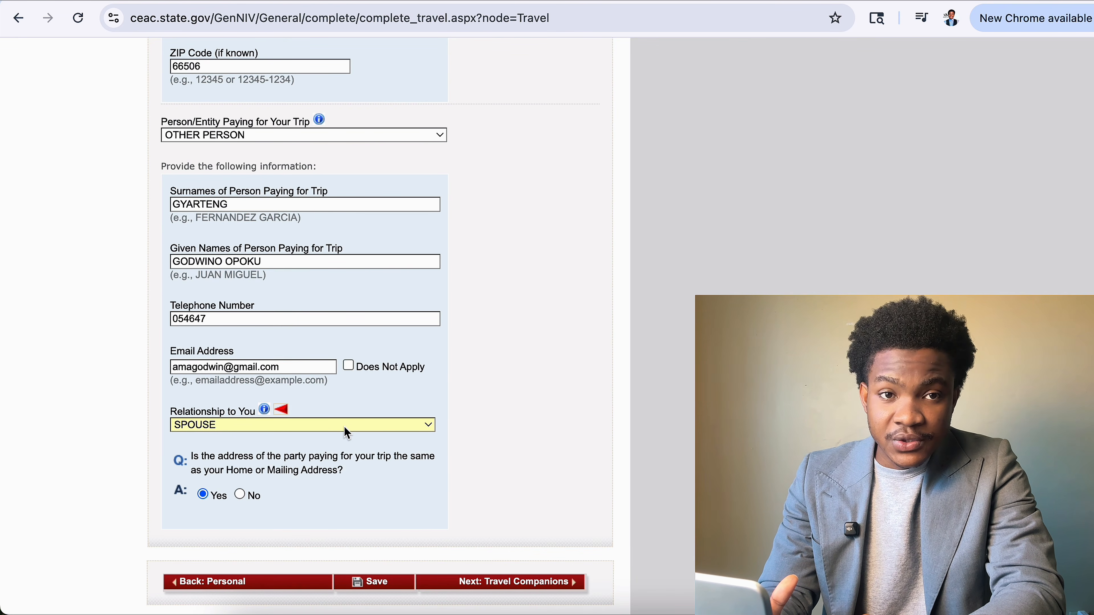
pyautogui.click(344, 428)
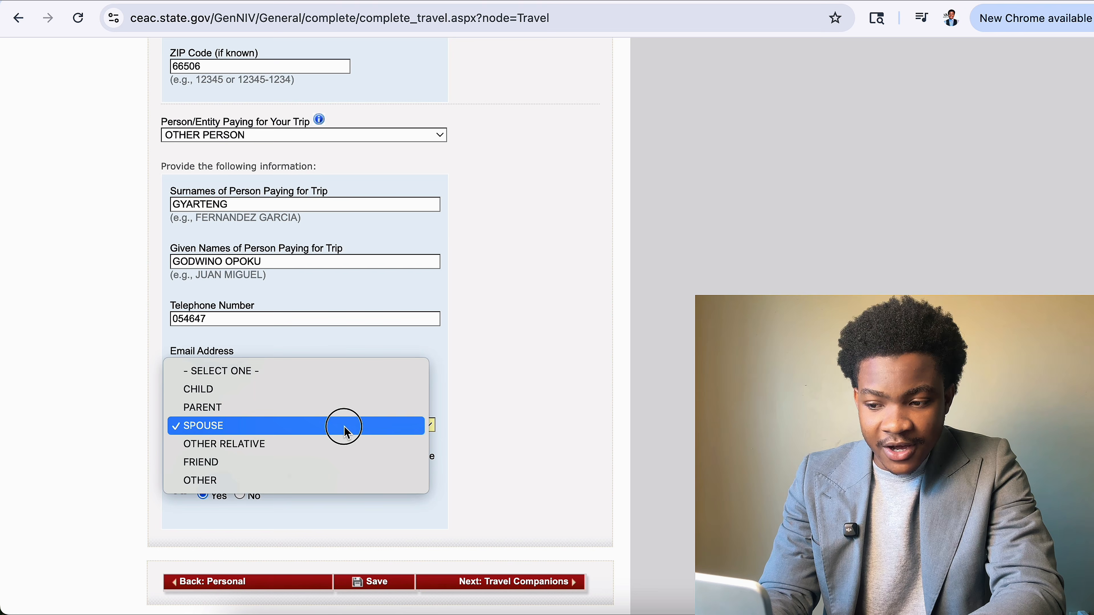
pyautogui.click(265, 407)
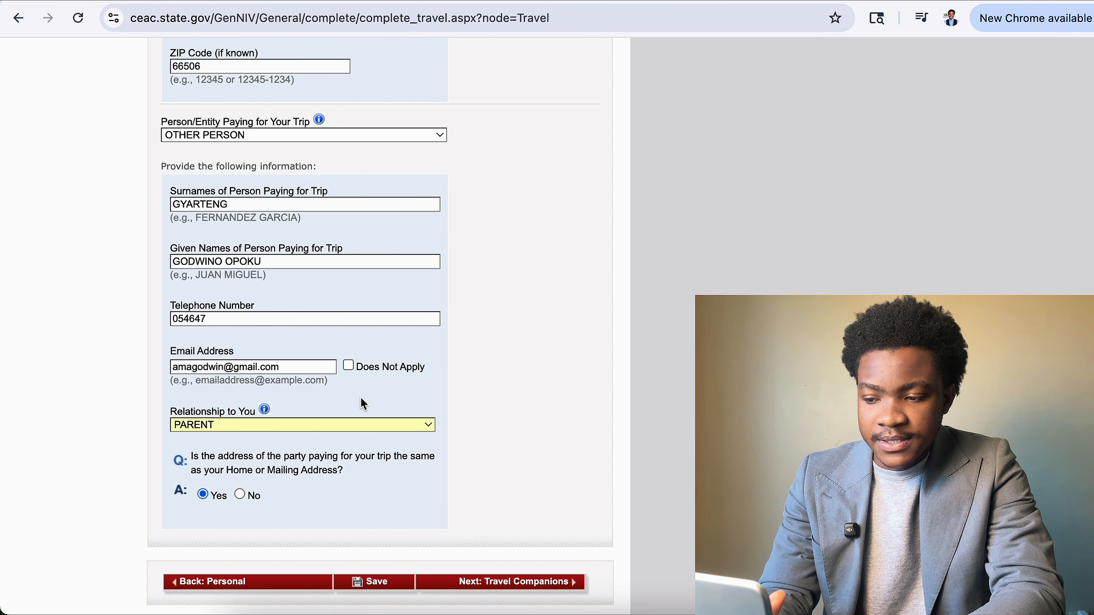
pyautogui.scroll(-3, 374, 444)
pyautogui.click(361, 493)
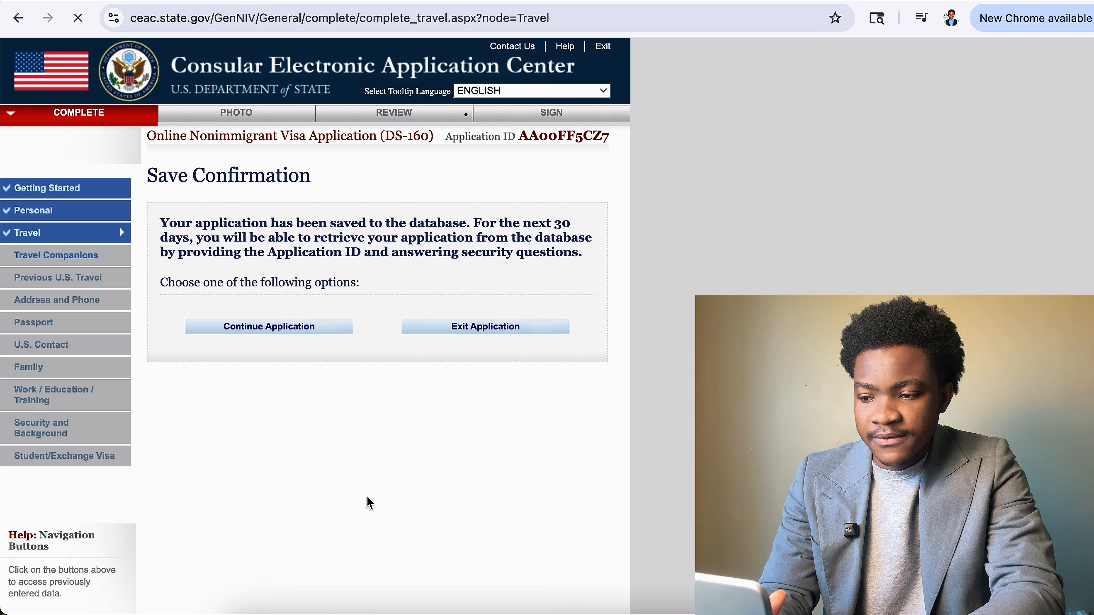
# Re-save the Travel information and move on to Travel Companions.
pyautogui.click(283, 336)
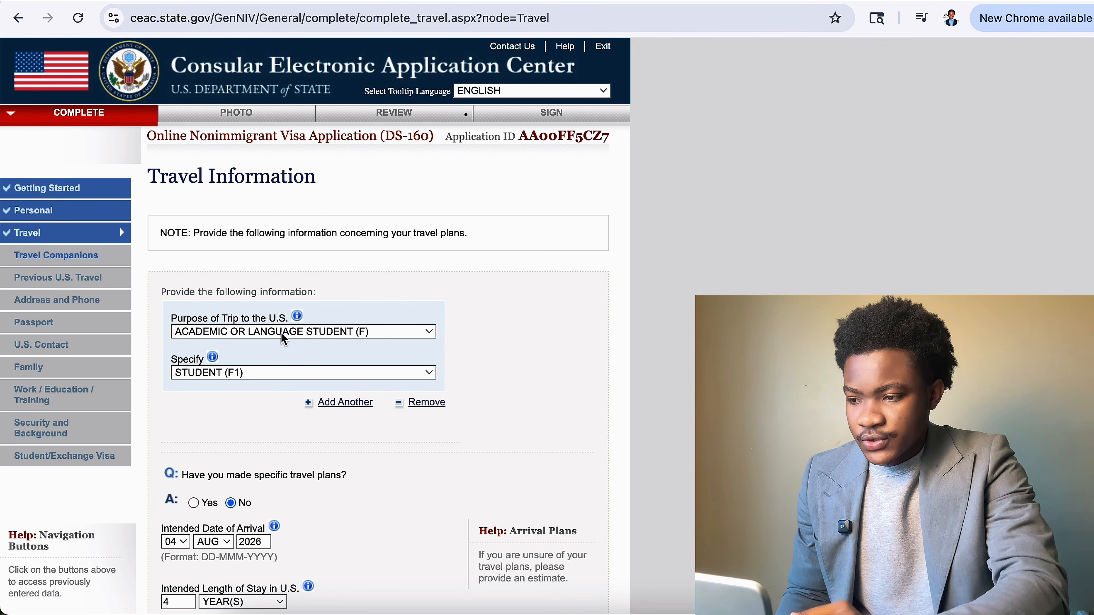
pyautogui.scroll(-15, 408, 420)
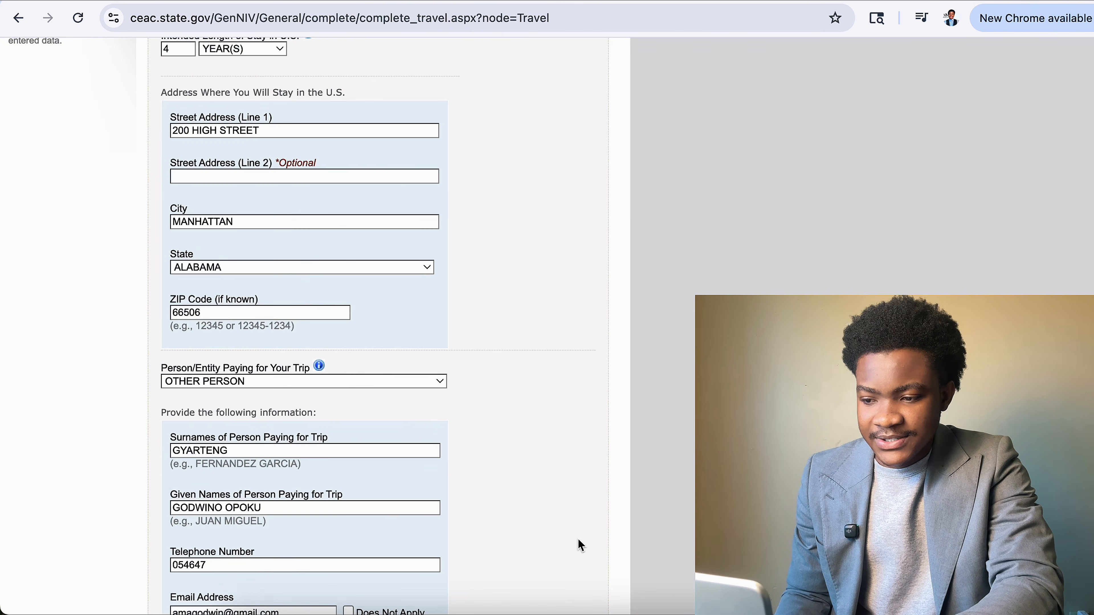
pyautogui.click(404, 491)
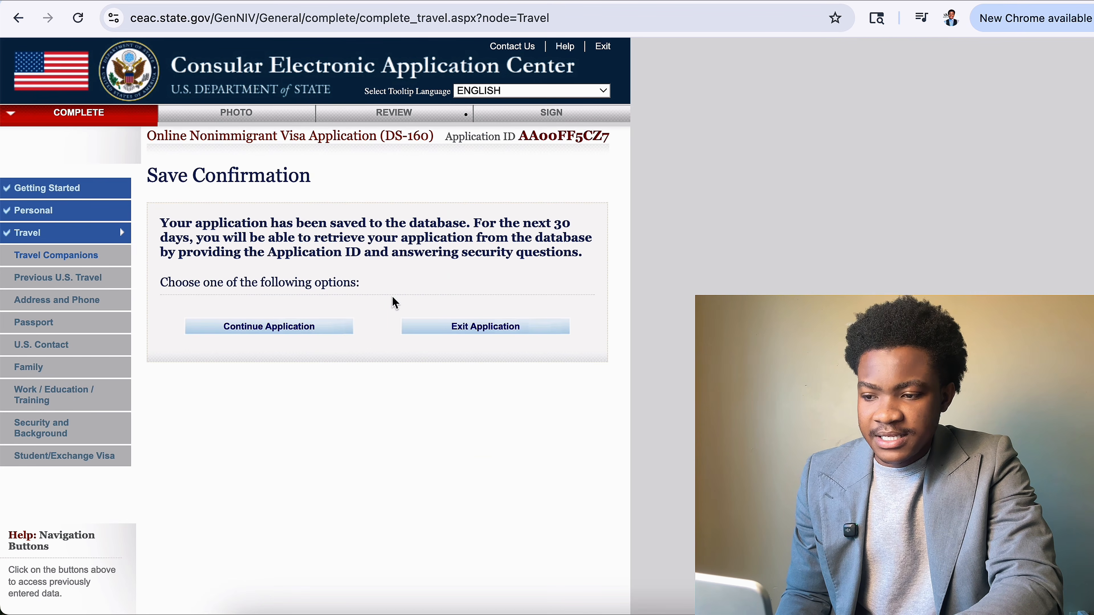
pyautogui.click(291, 332)
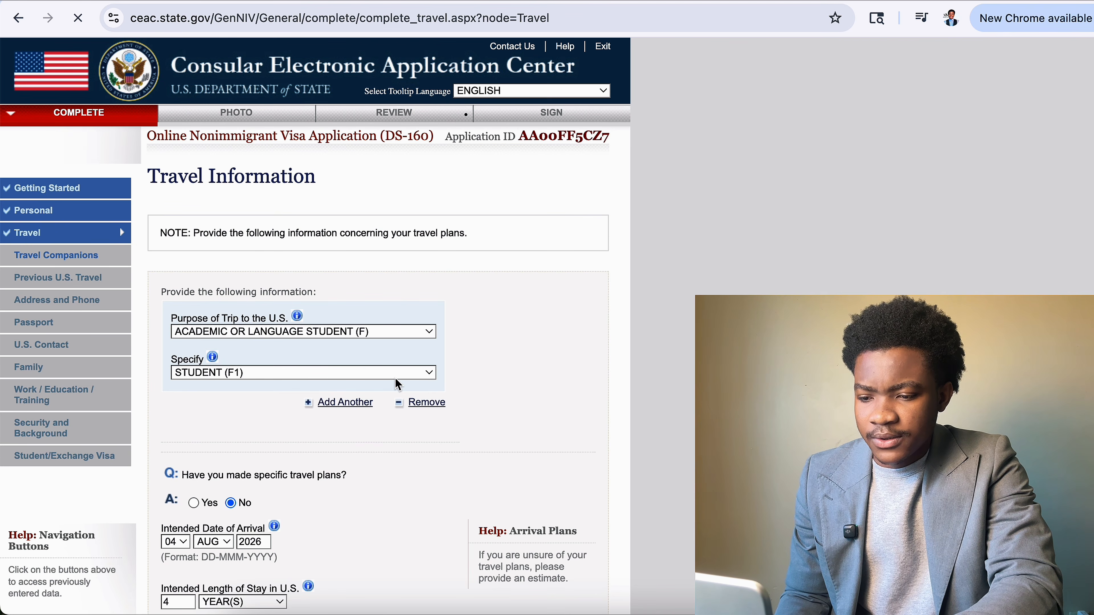
pyautogui.scroll(-15, 578, 259)
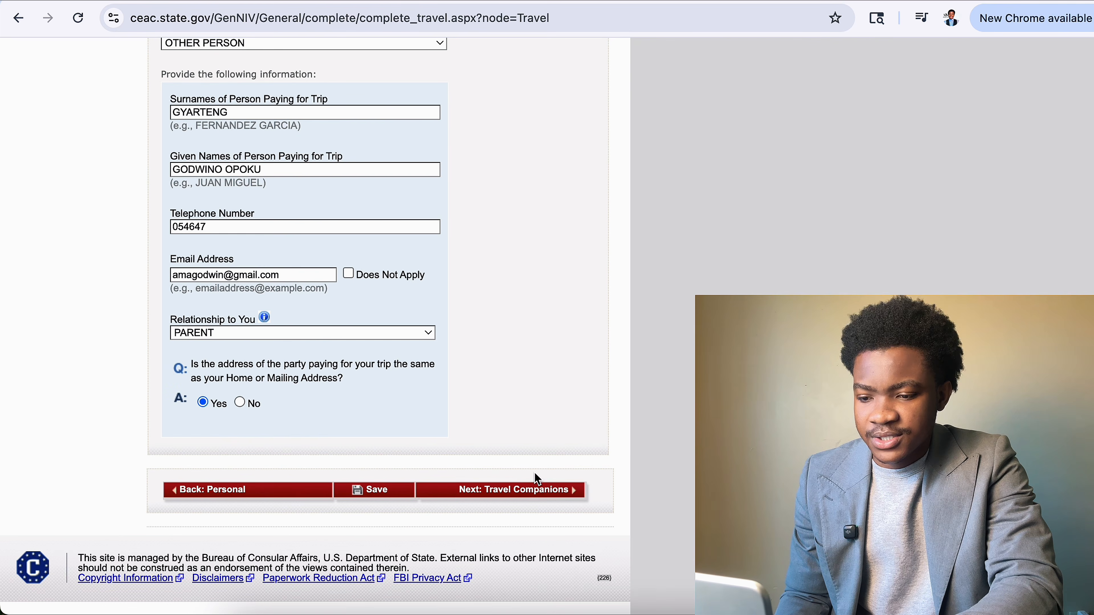
pyautogui.click(520, 493)
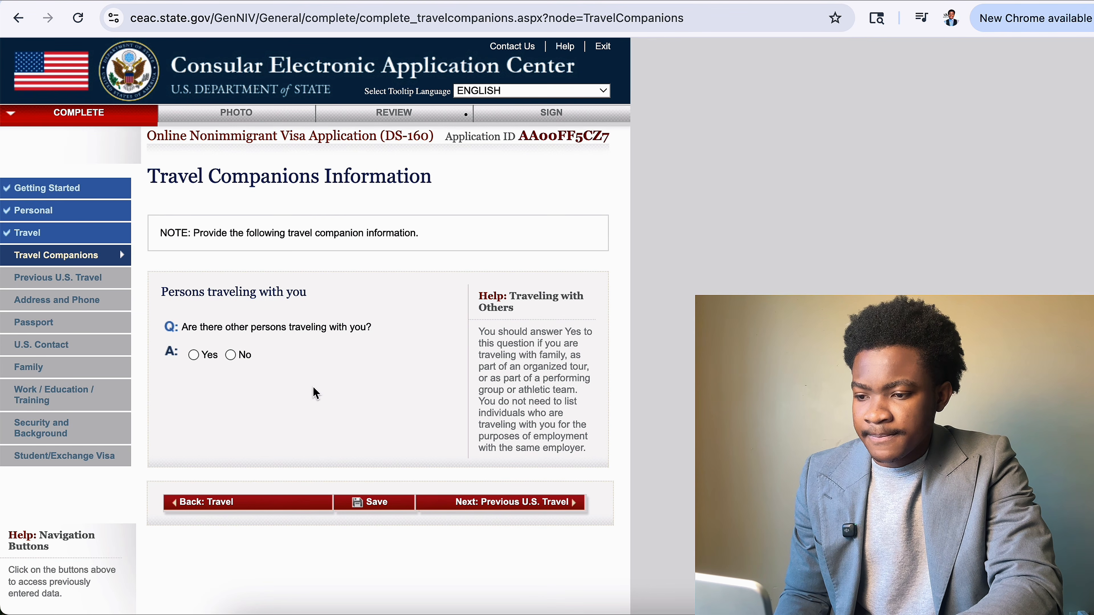
# Answer No to other persons traveling with you, save, and proceed to Previous U.S. Travel.
pyautogui.moveTo(188, 333); pyautogui.dragTo(371, 326)
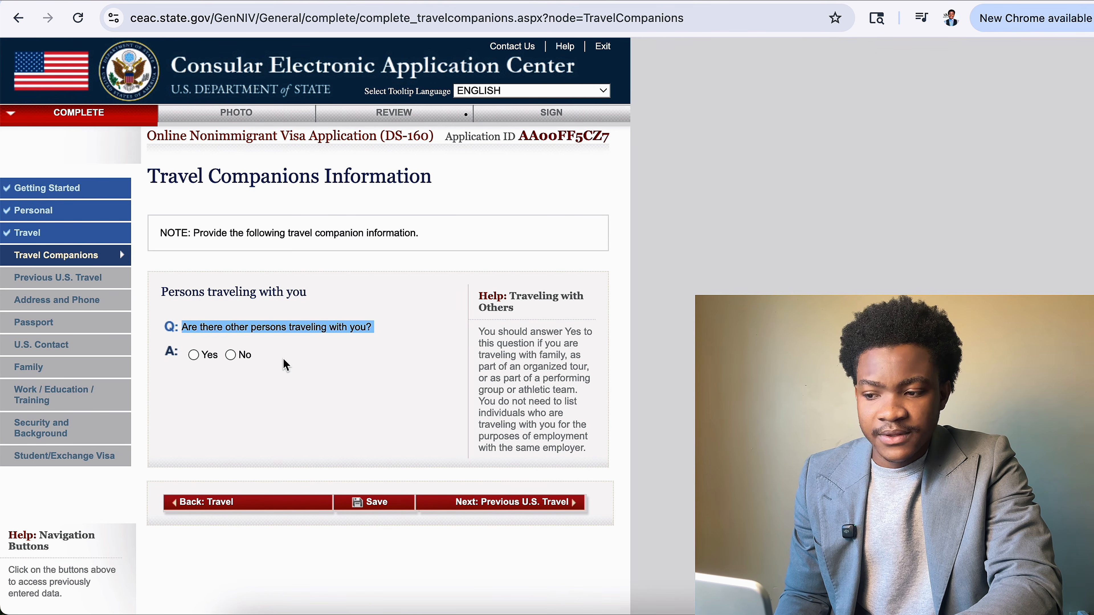
pyautogui.click(236, 357)
pyautogui.click(370, 506)
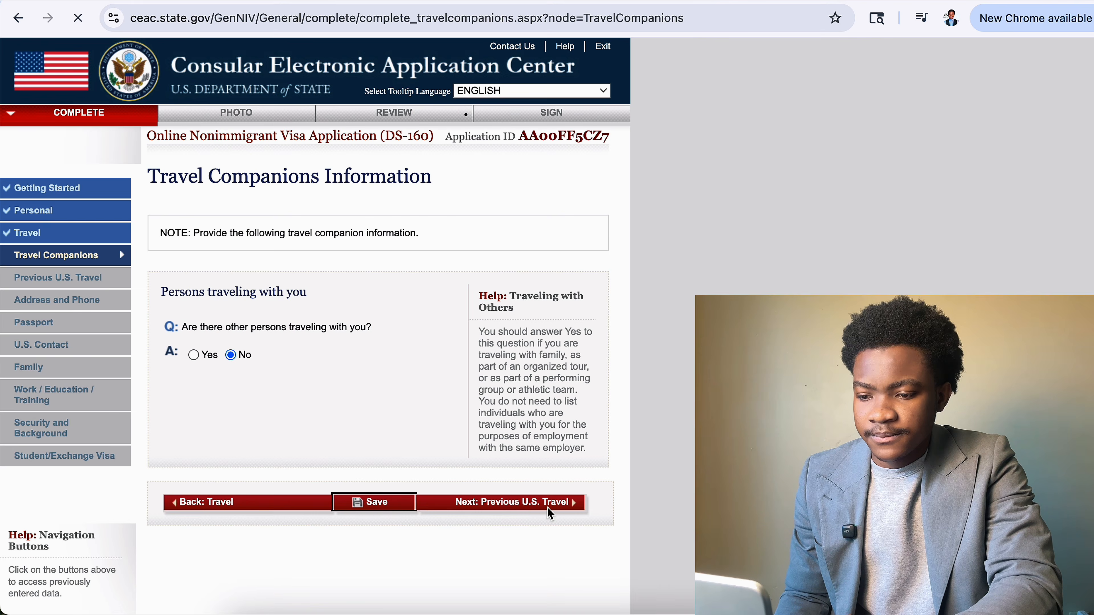
pyautogui.click(320, 324)
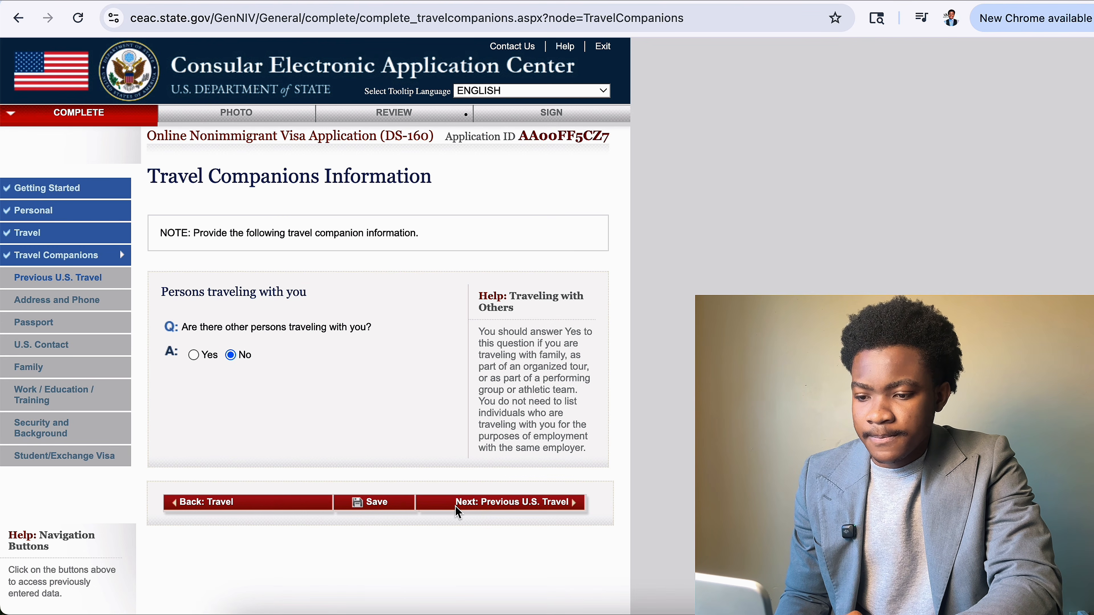
pyautogui.click(456, 508)
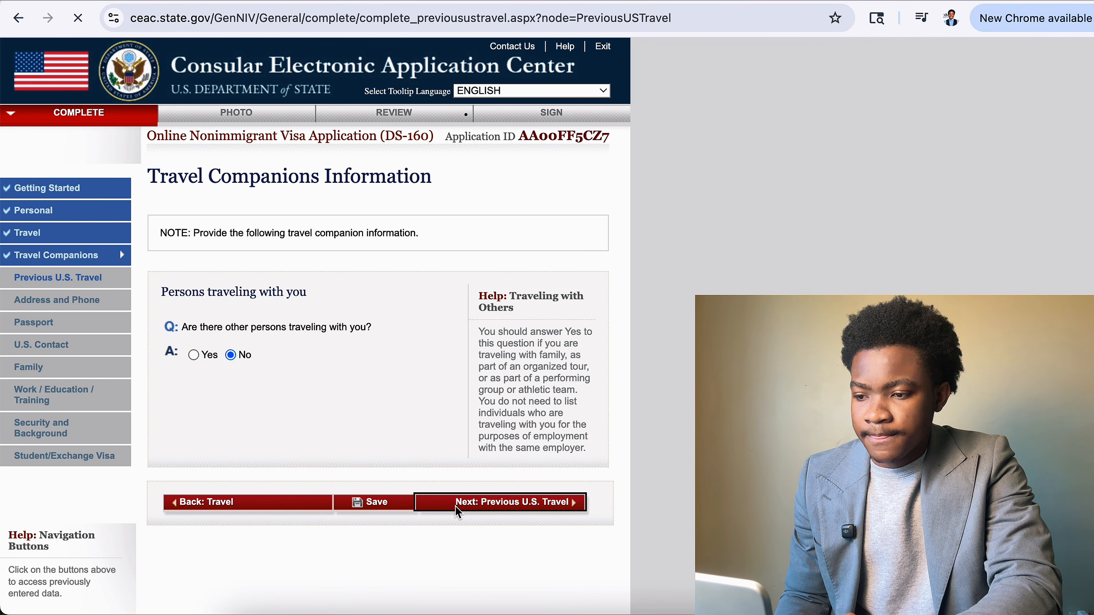
# Preview the Yes arrival-date fields, then answer No to 'Have you ever been in the U.S.?'.
pyautogui.moveTo(182, 310); pyautogui.dragTo(344, 309)
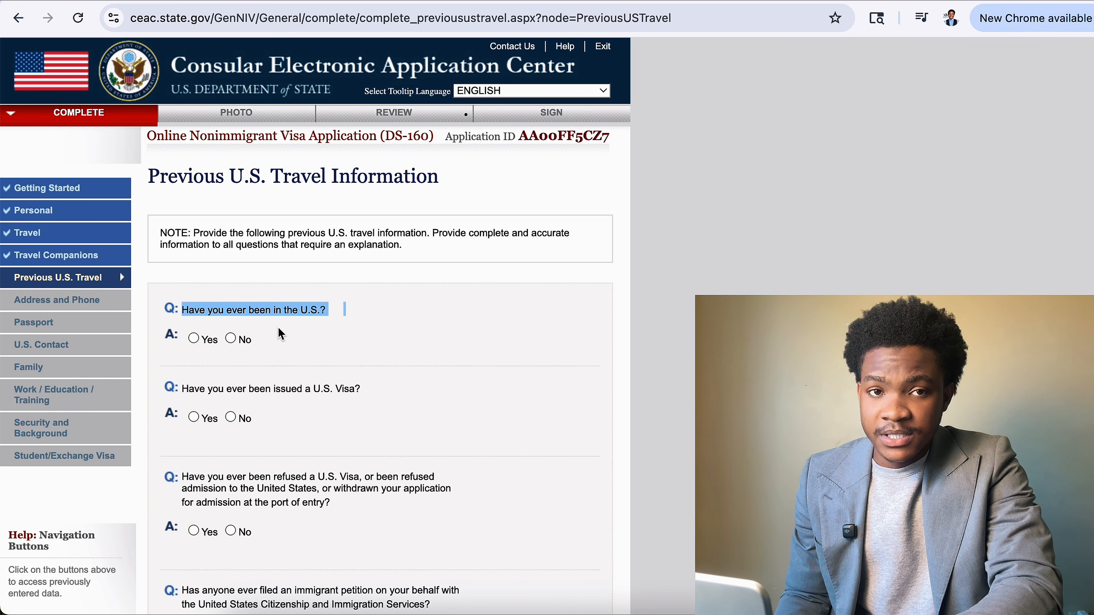
pyautogui.click(193, 338)
pyautogui.click(229, 407)
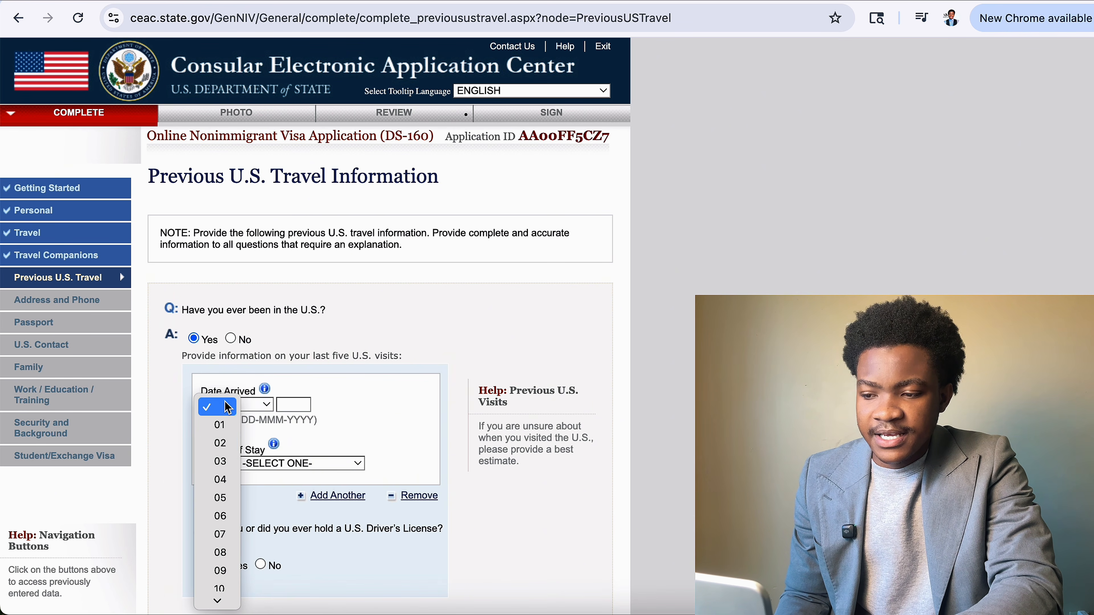
pyautogui.click(267, 407)
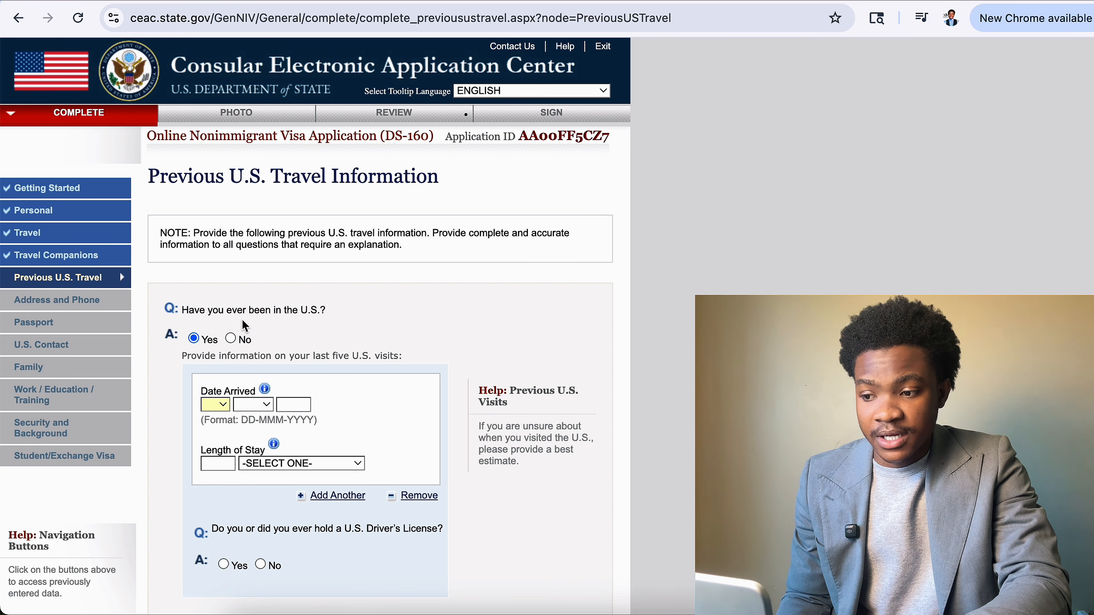
pyautogui.click(230, 338)
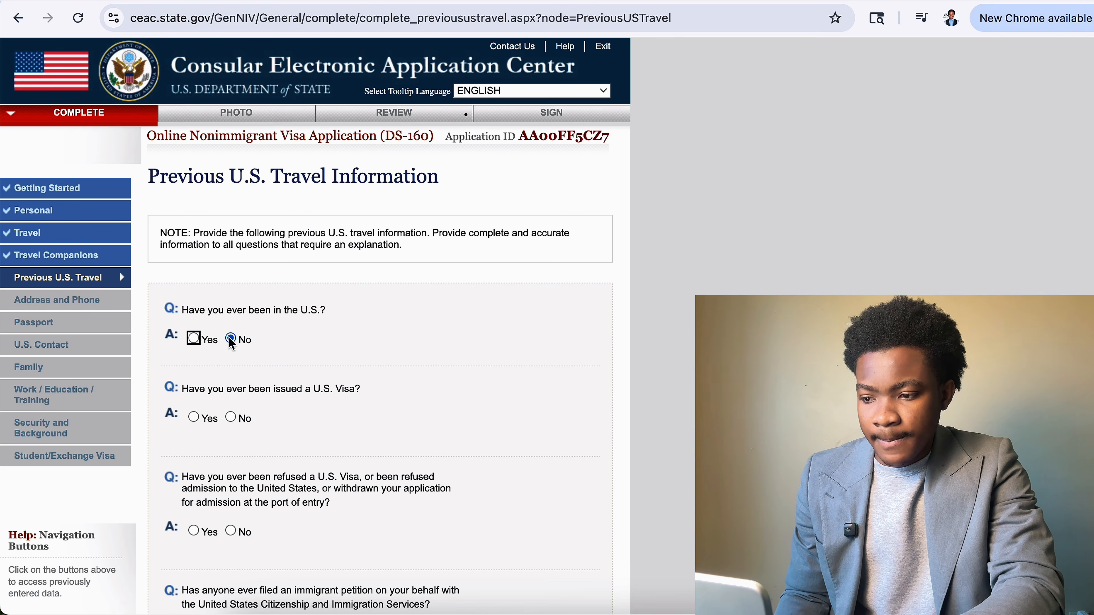
# Answer No to 'Have you ever been issued a U.S. Visa?' after previewing the Yes follow-up fields.
pyautogui.scroll(-3, 229, 337)
pyautogui.moveTo(182, 294); pyautogui.dragTo(348, 298)
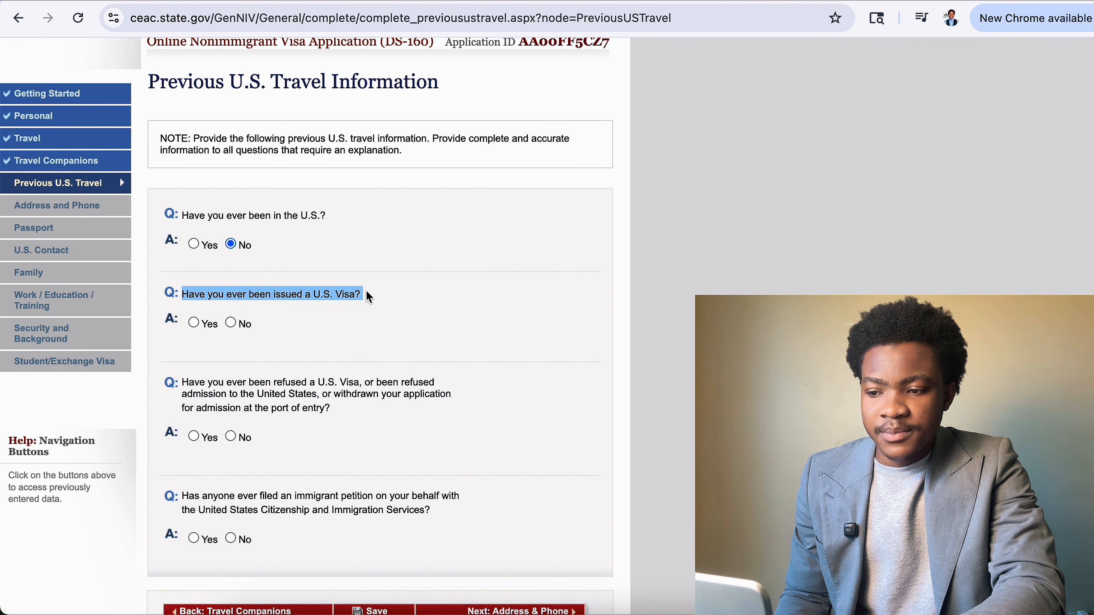
pyautogui.click(230, 323)
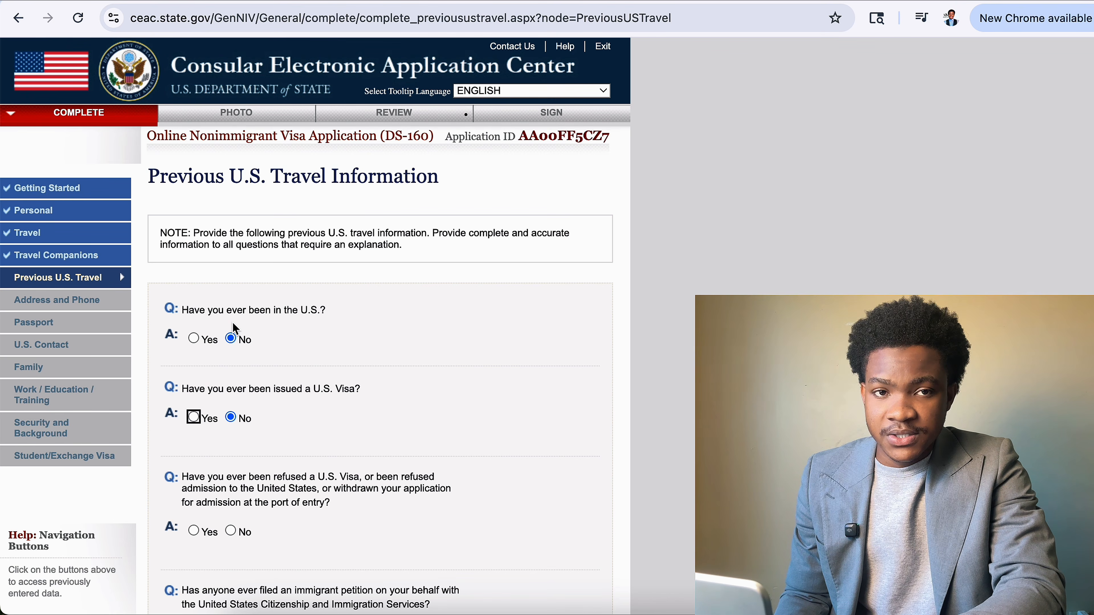
pyautogui.click(193, 417)
pyautogui.scroll(-2, 260, 449)
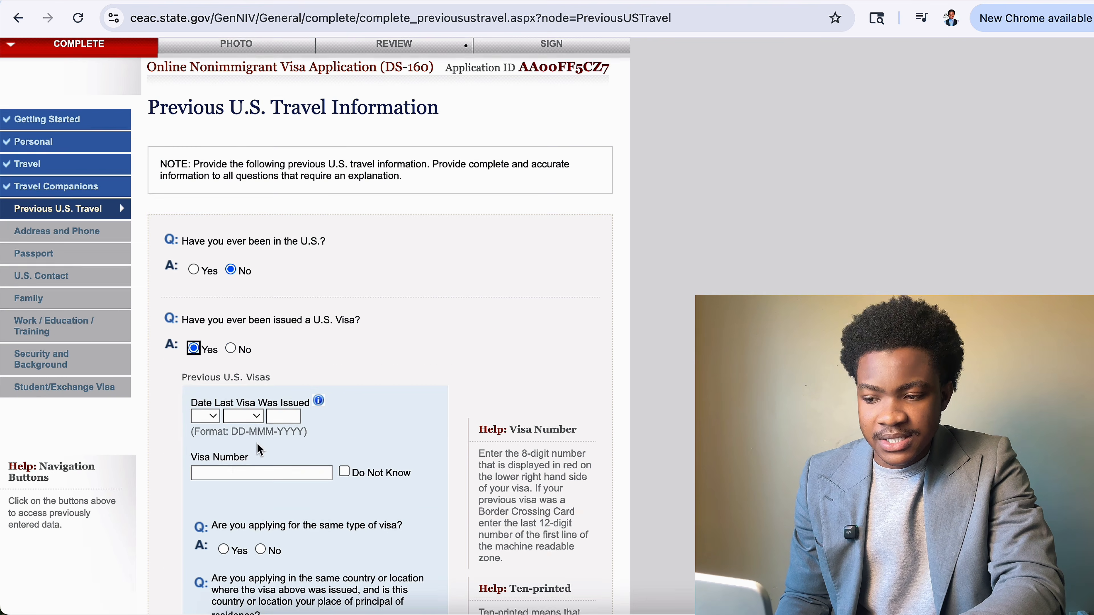
pyautogui.scroll(-2, 259, 450)
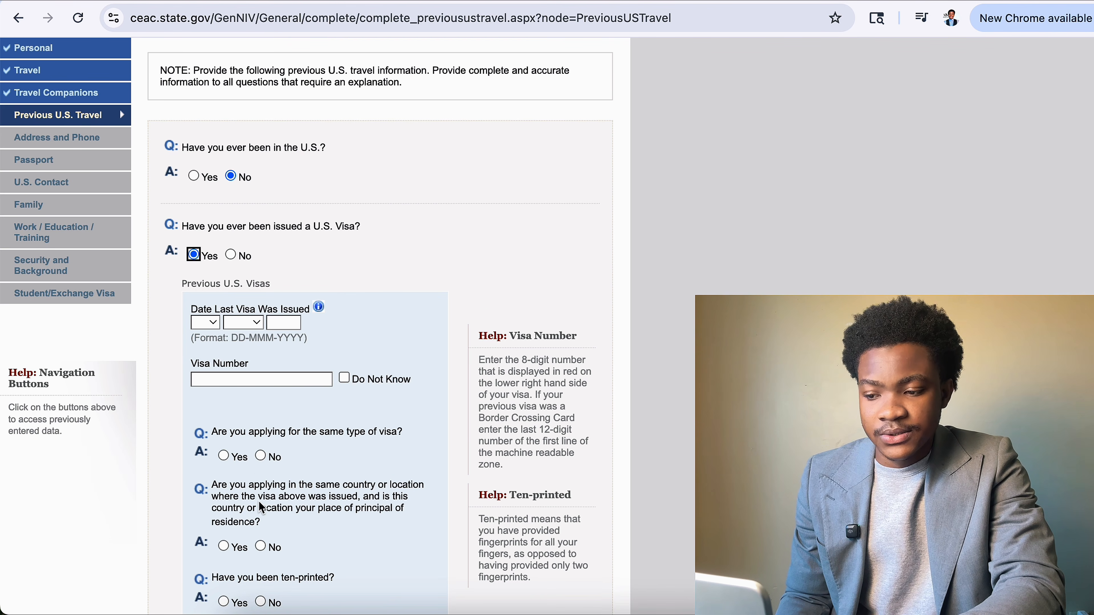
pyautogui.scroll(-7, 278, 355)
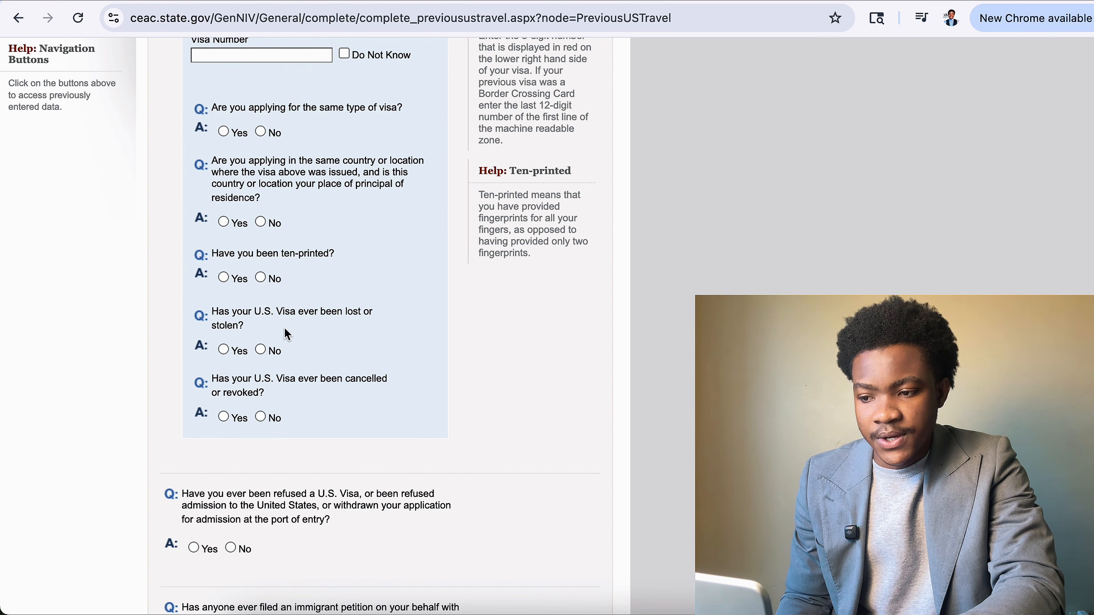
pyautogui.scroll(6, 288, 334)
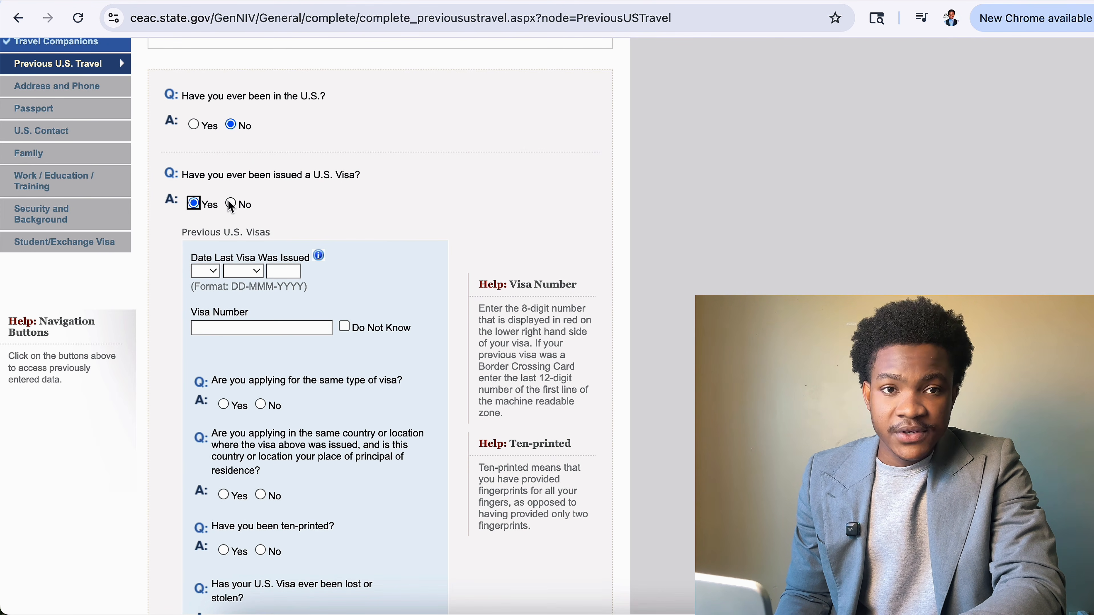
pyautogui.click(231, 205)
pyautogui.scroll(-4, 216, 224)
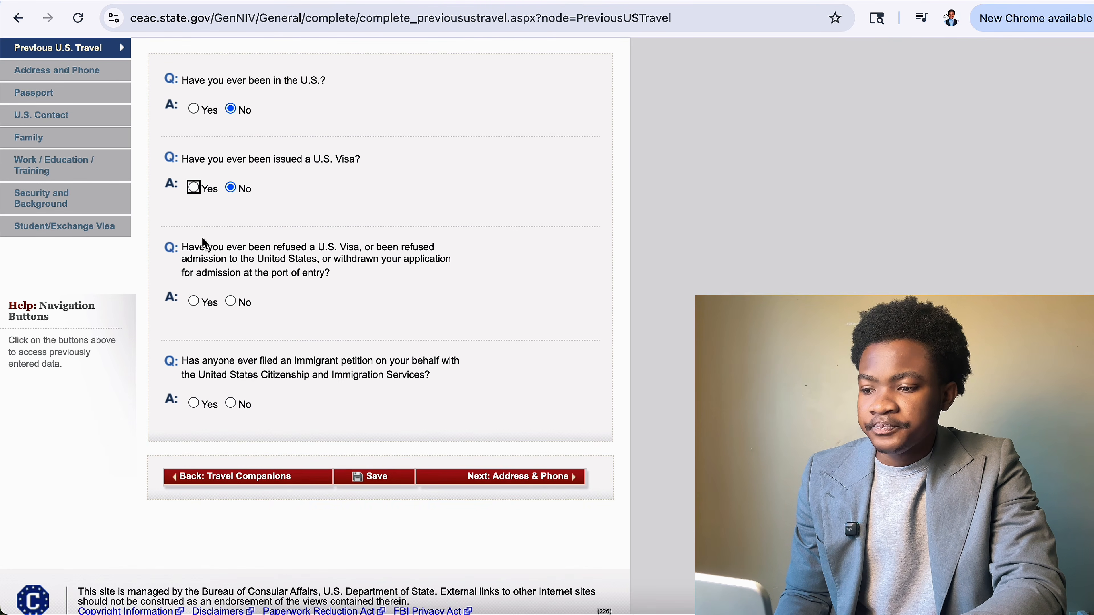
pyautogui.moveTo(189, 249); pyautogui.dragTo(319, 248)
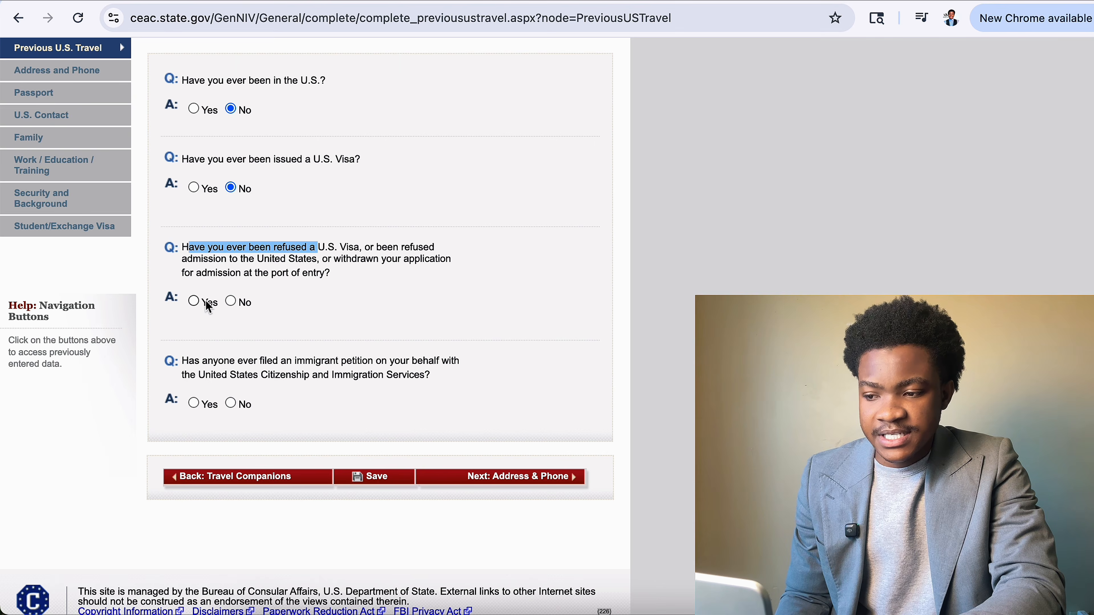
# Mark Yes for the visa-refusal question and place the cursor in its Explain box.
pyautogui.click(195, 300)
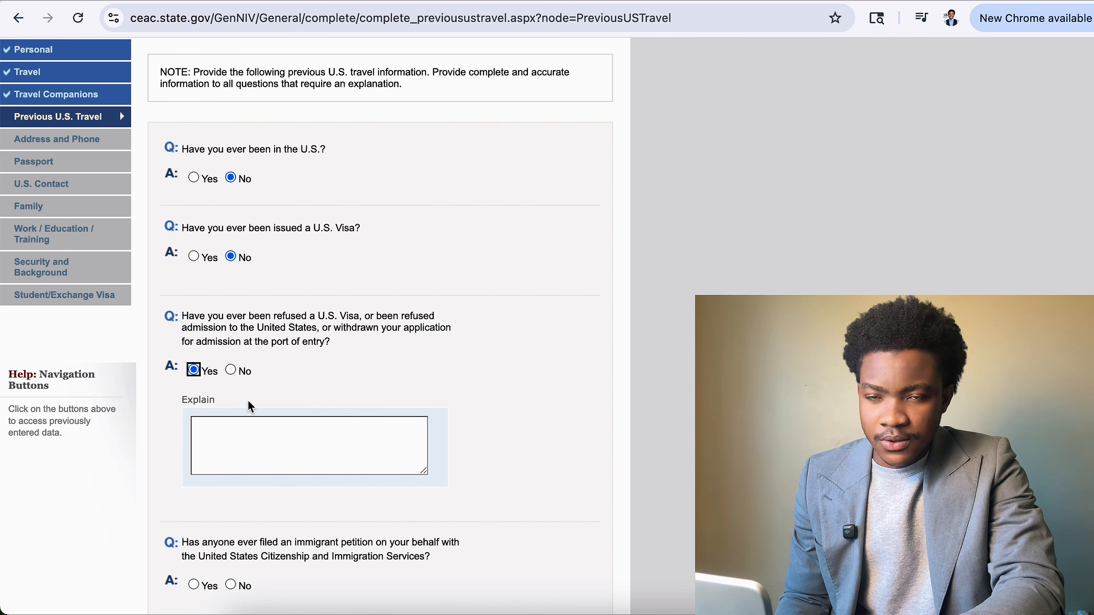
pyautogui.click(285, 446)
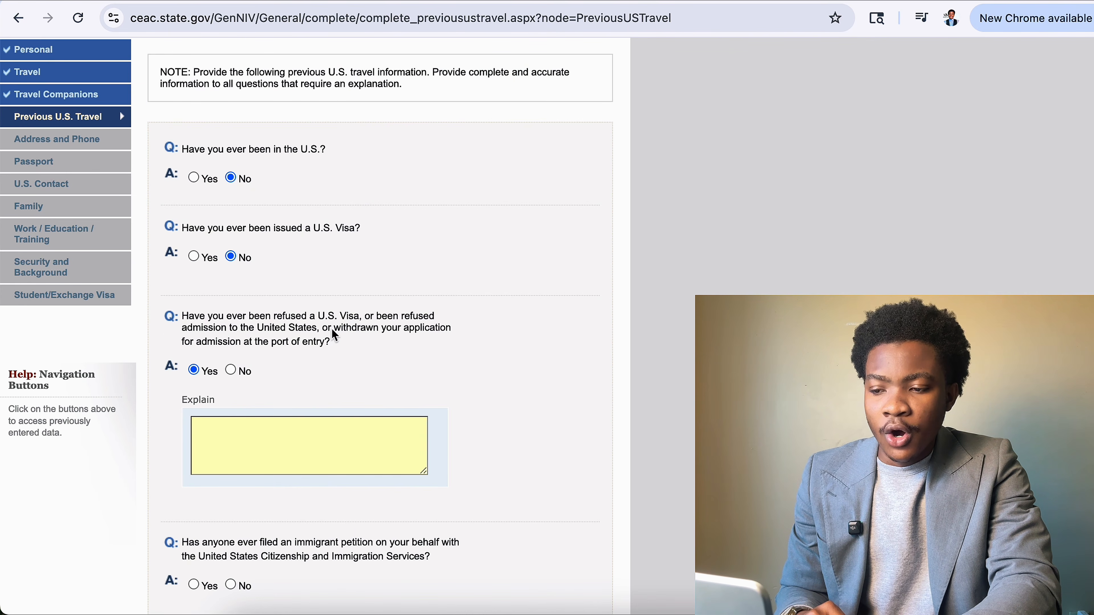
pyautogui.moveTo(333, 331)
pyautogui.mouseDown()
pyautogui.moveTo(375, 338)
pyautogui.moveTo(327, 343)
pyautogui.mouseUp()
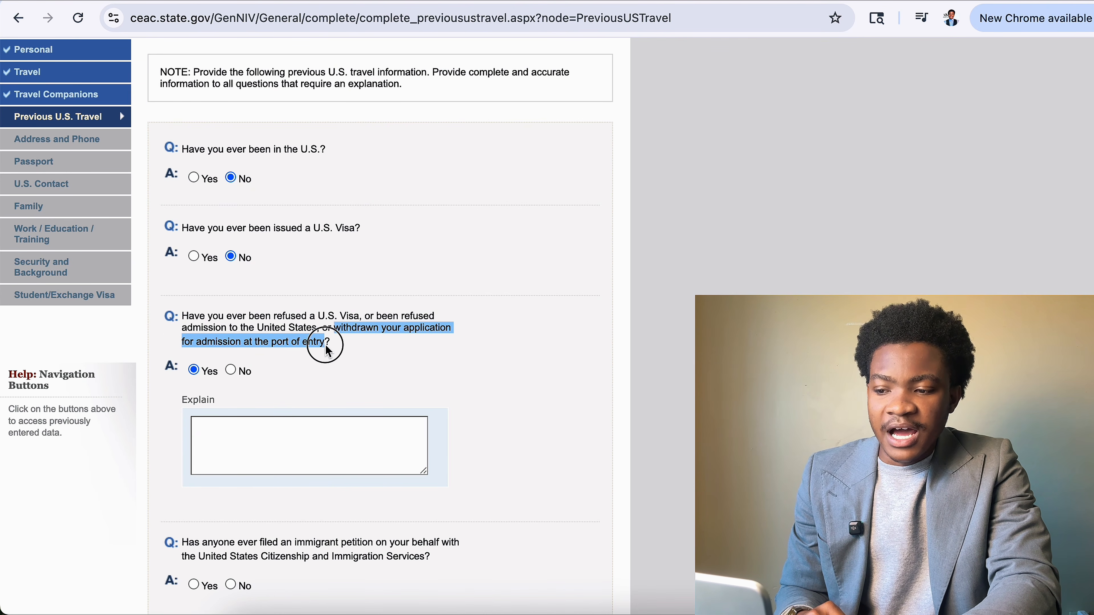
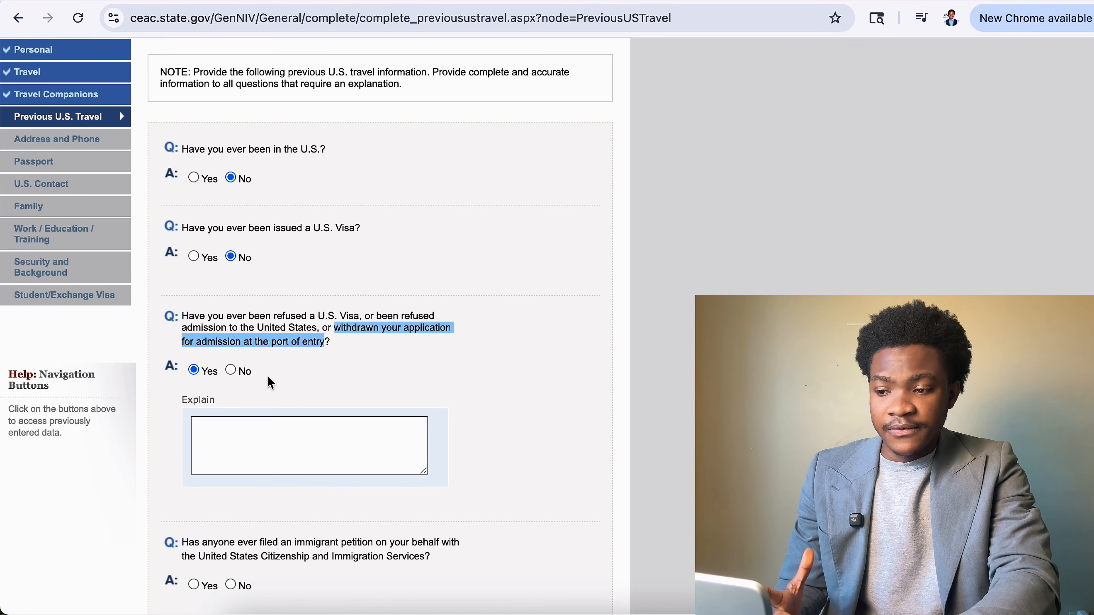
# Change the visa-refusal answer from Yes to No and answer No to the immigrant petition question.
pyautogui.click(218, 433)
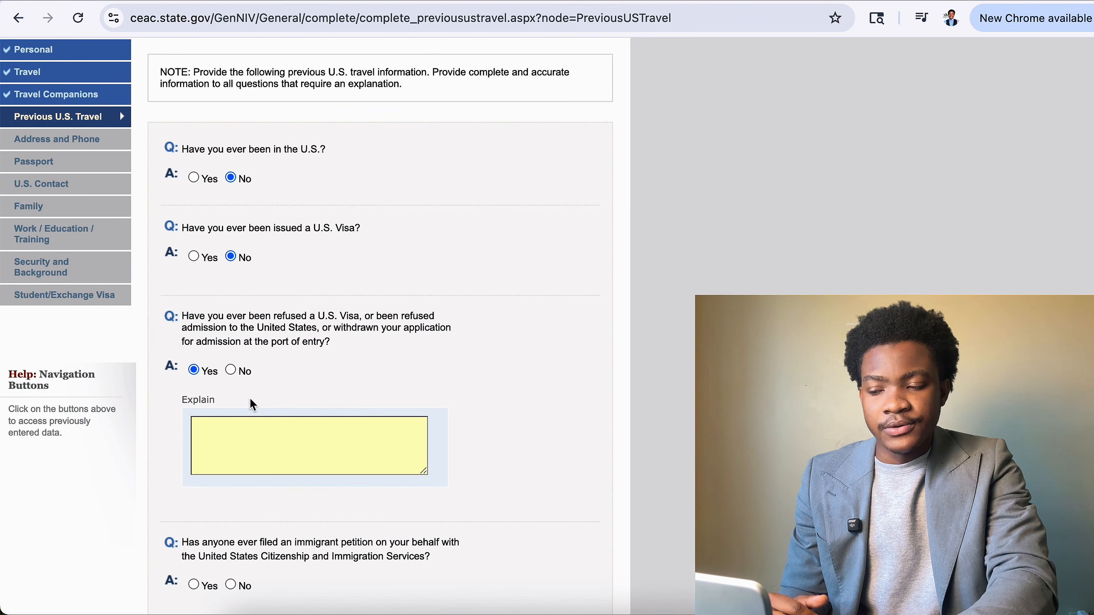
pyautogui.click(230, 370)
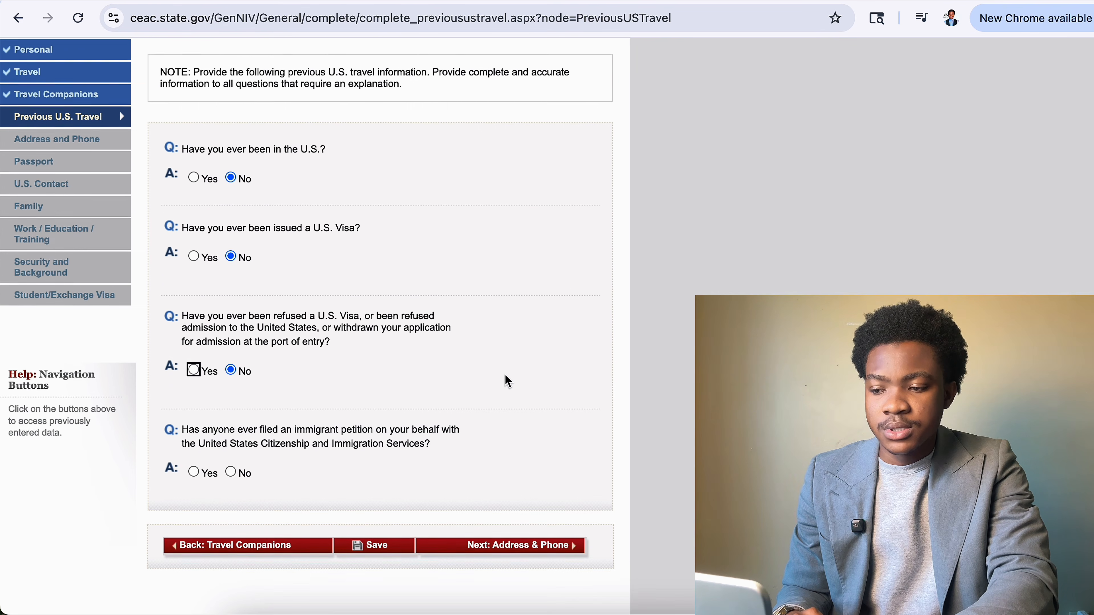
pyautogui.scroll(-3, 239, 391)
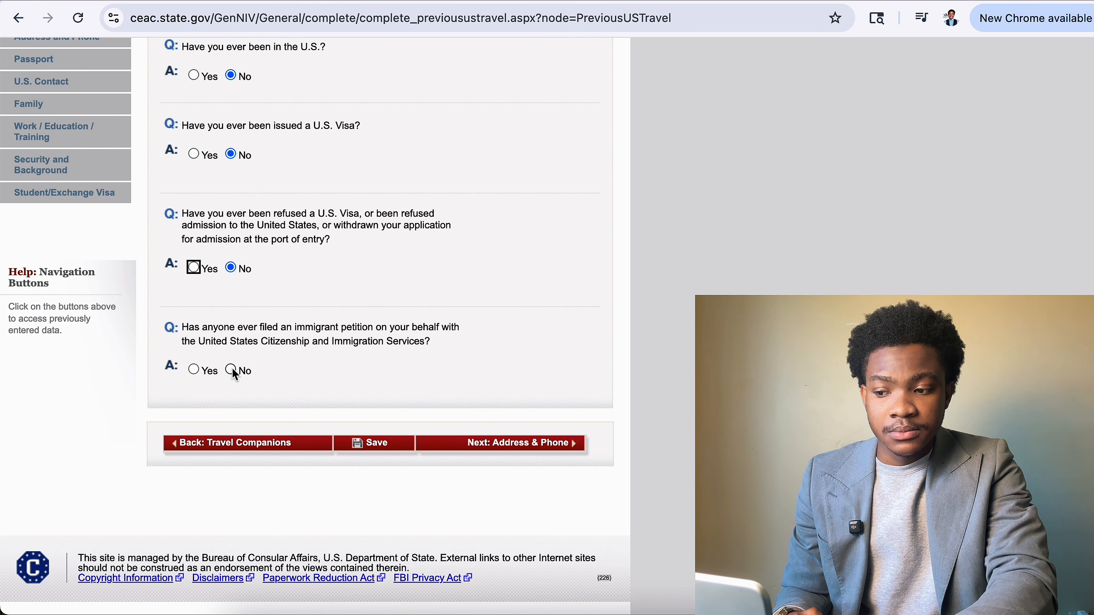
pyautogui.click(193, 371)
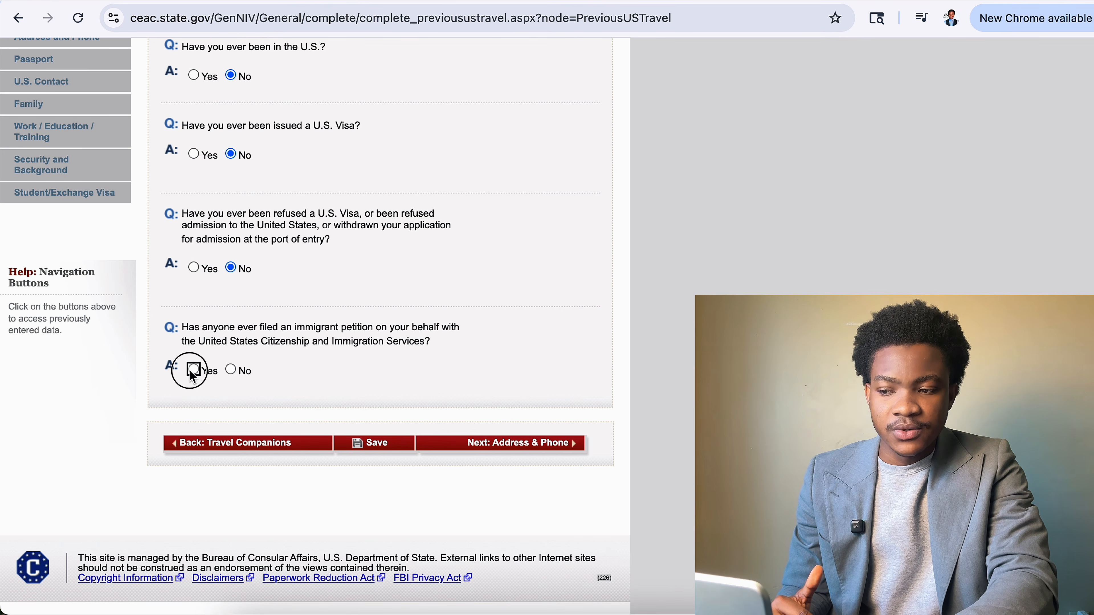
pyautogui.scroll(-2, 267, 379)
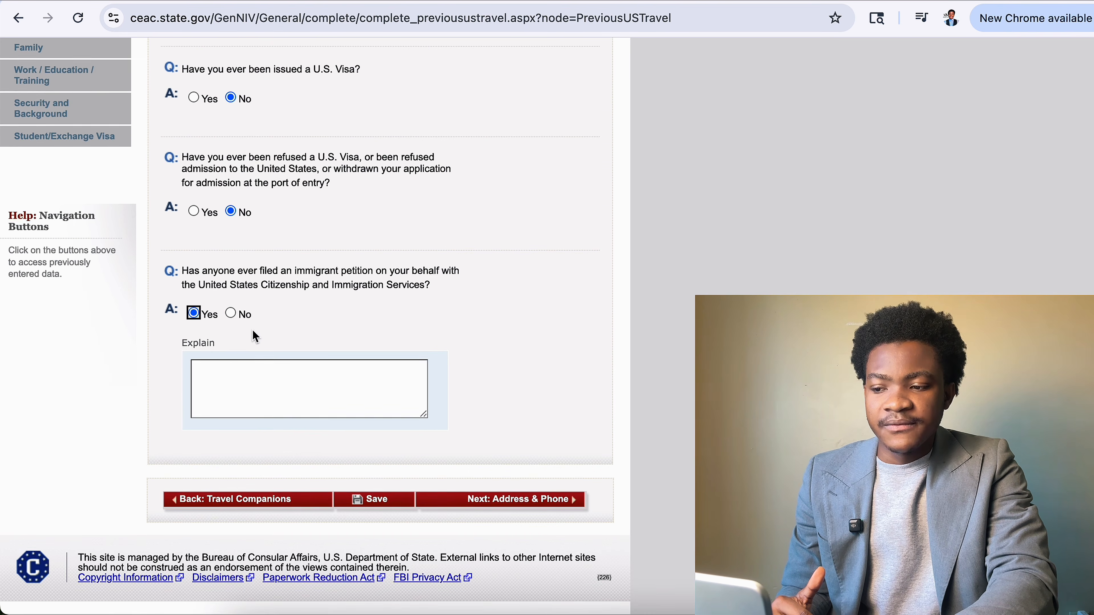
pyautogui.click(233, 316)
pyautogui.scroll(-6, 383, 375)
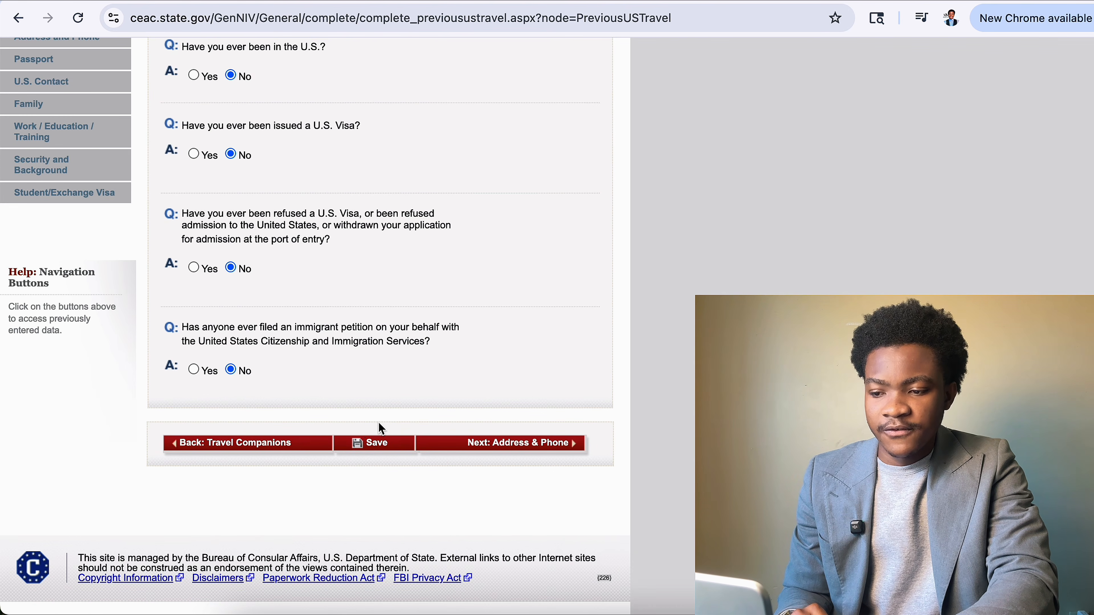
# Save the Previous U.S. Travel answers, continue the application, and proceed to Address & Phone.
pyautogui.click(379, 445)
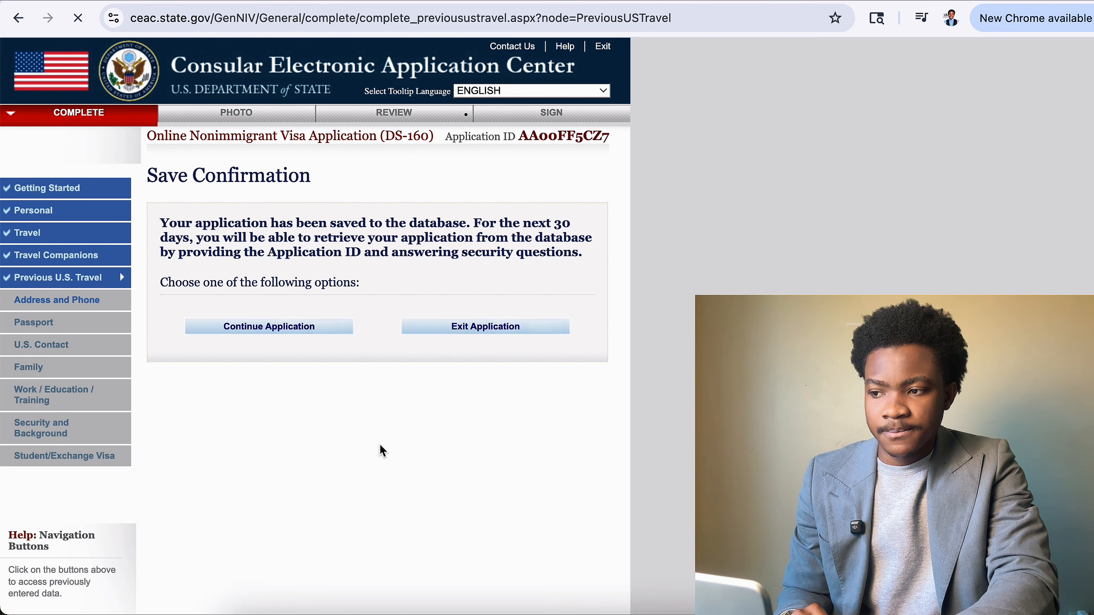
pyautogui.click(303, 329)
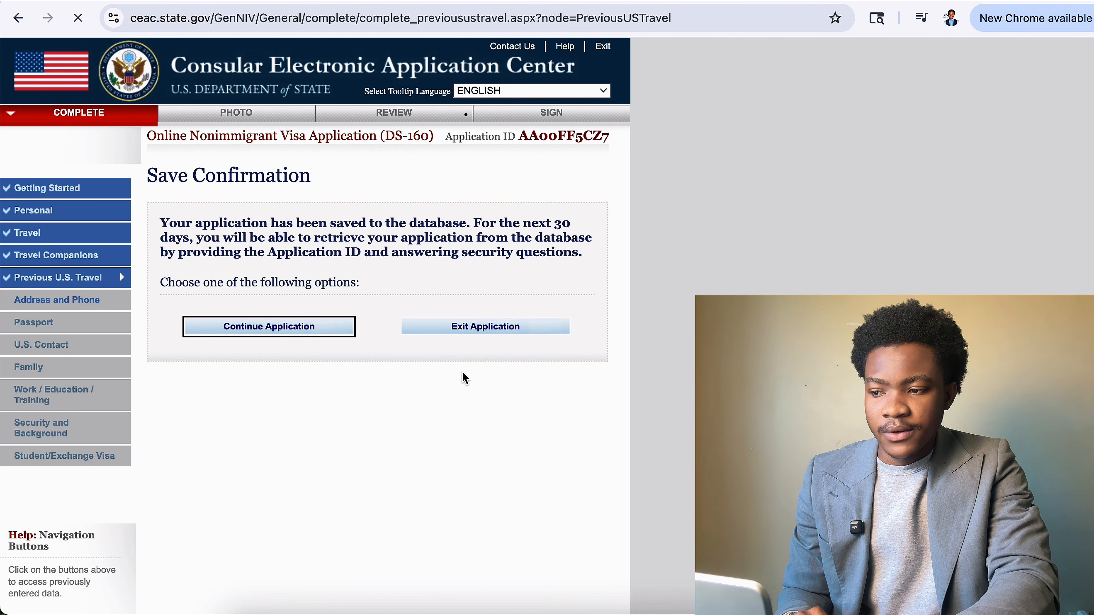
pyautogui.scroll(-5, 465, 388)
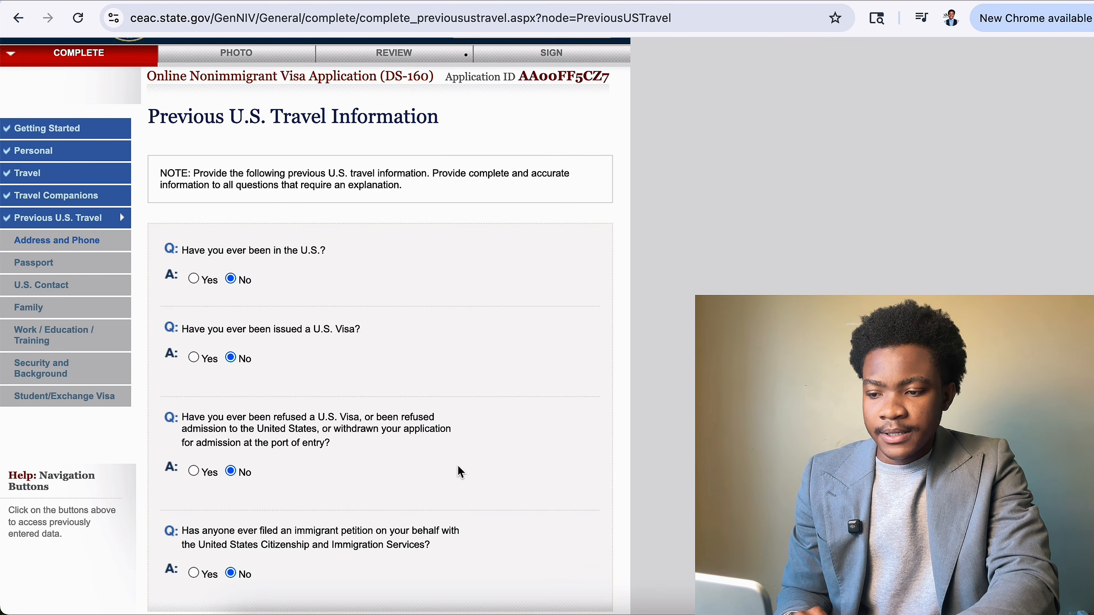
pyautogui.scroll(-5, 456, 482)
pyautogui.click(501, 443)
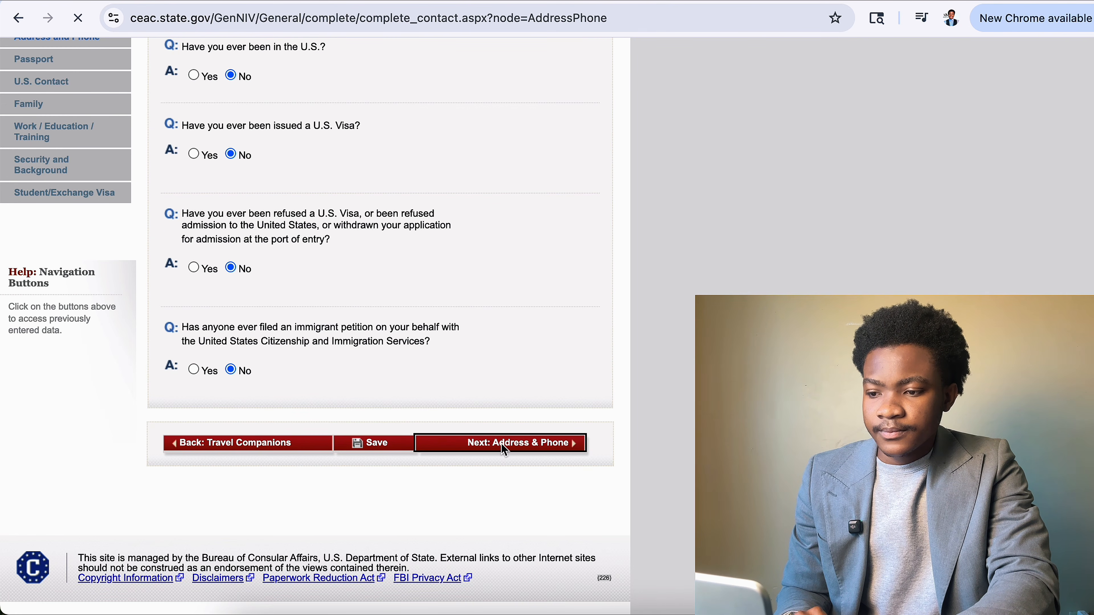
# Enter the home street address and the city ACCRA.
pyautogui.scroll(-5, 501, 445)
pyautogui.scroll(5, 502, 445)
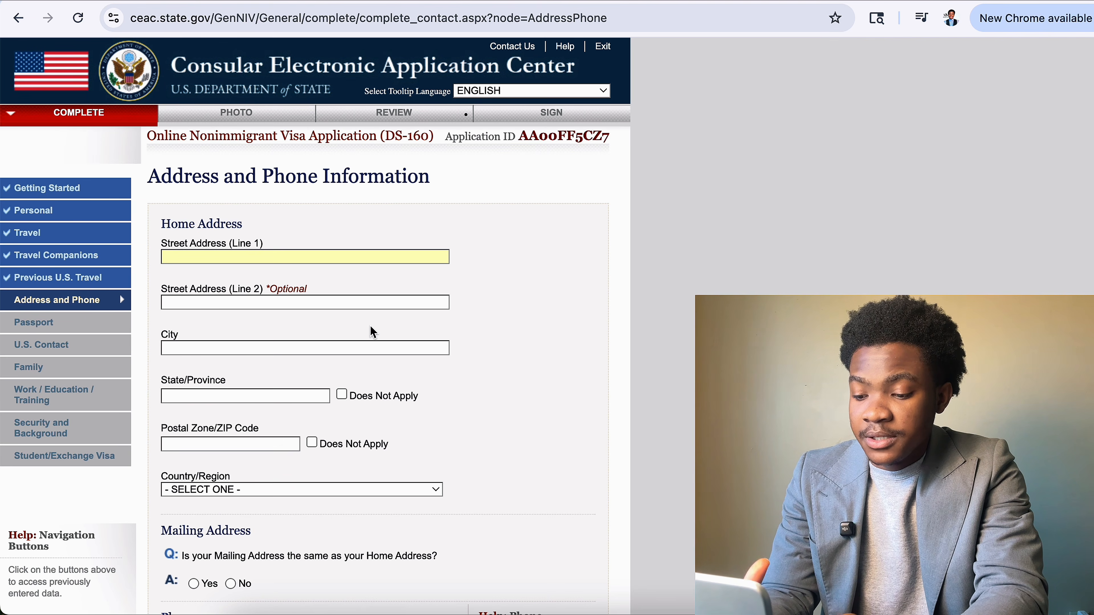
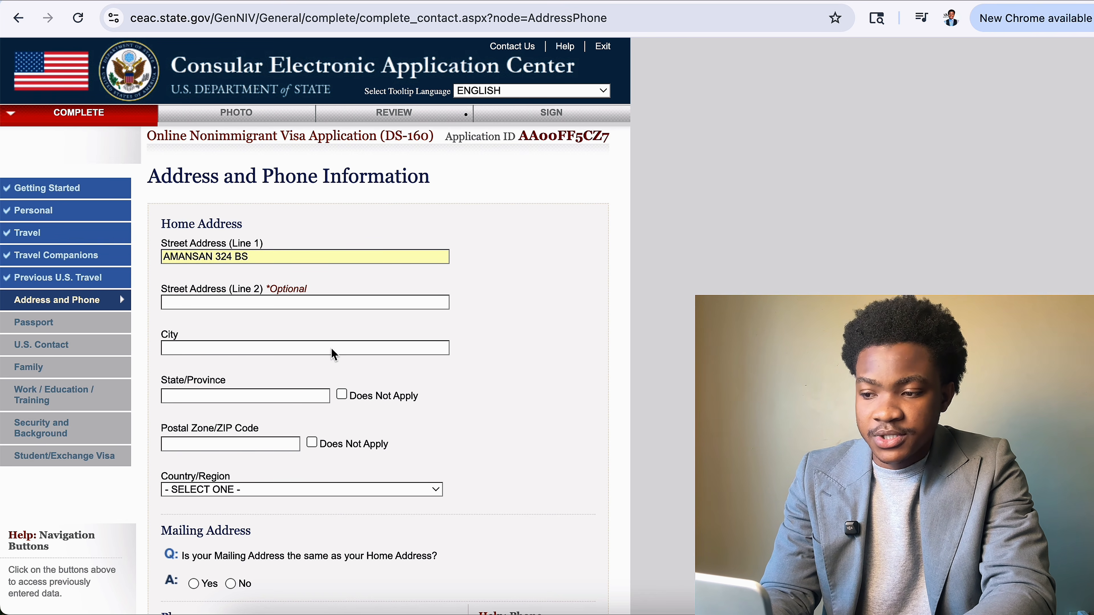
pyautogui.click(338, 306)
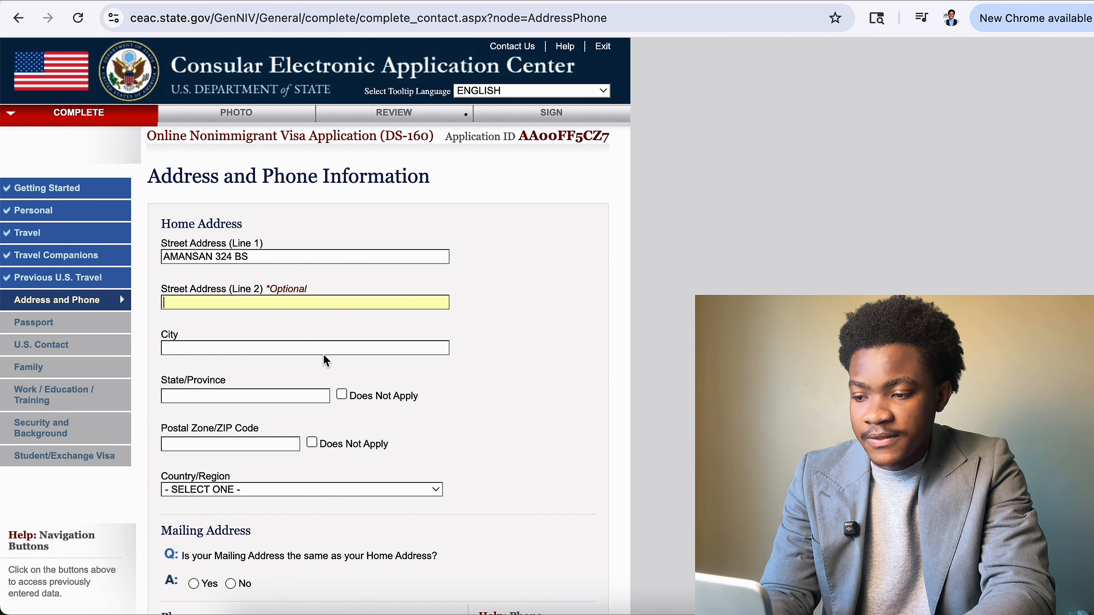
pyautogui.press('Tab')
pyautogui.write('A')
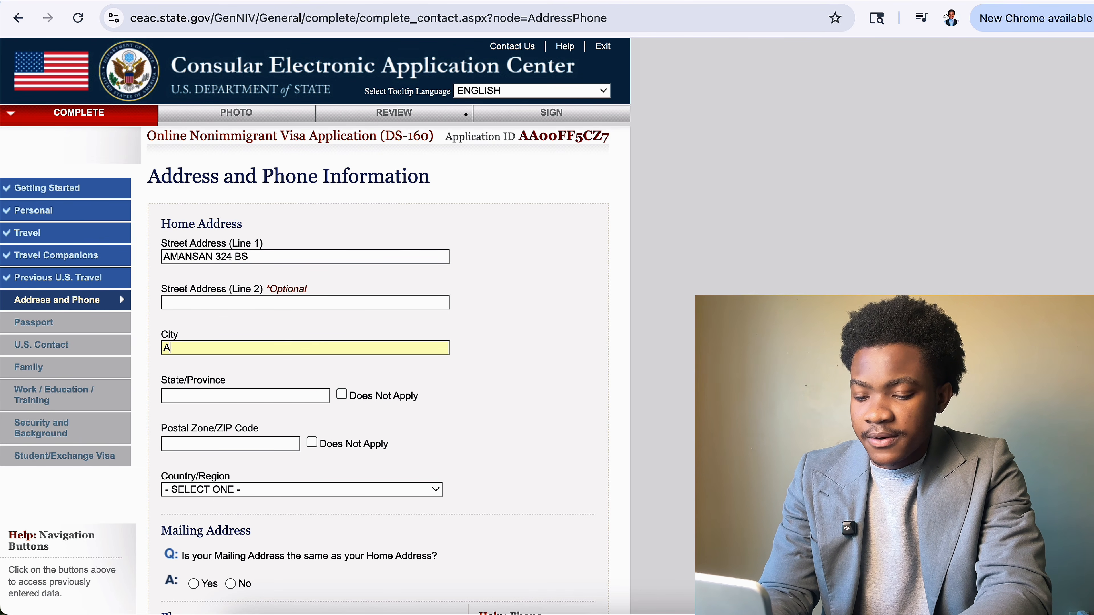
pyautogui.write('CCRA')
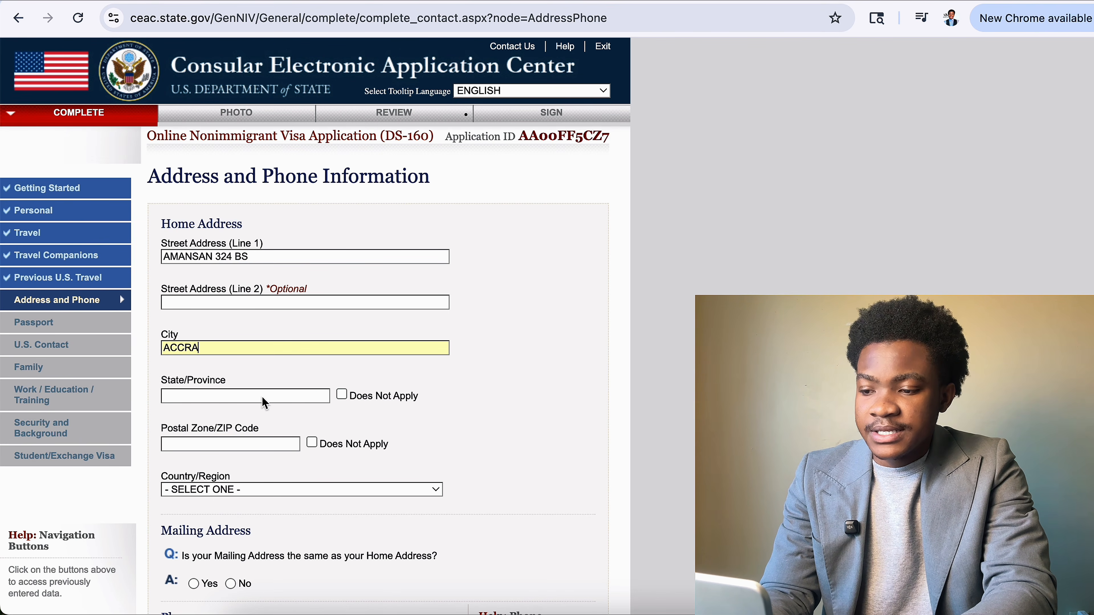
# Mark State/Province and Postal Code as Does Not Apply, discarding a briefly typed code.
pyautogui.click(344, 395)
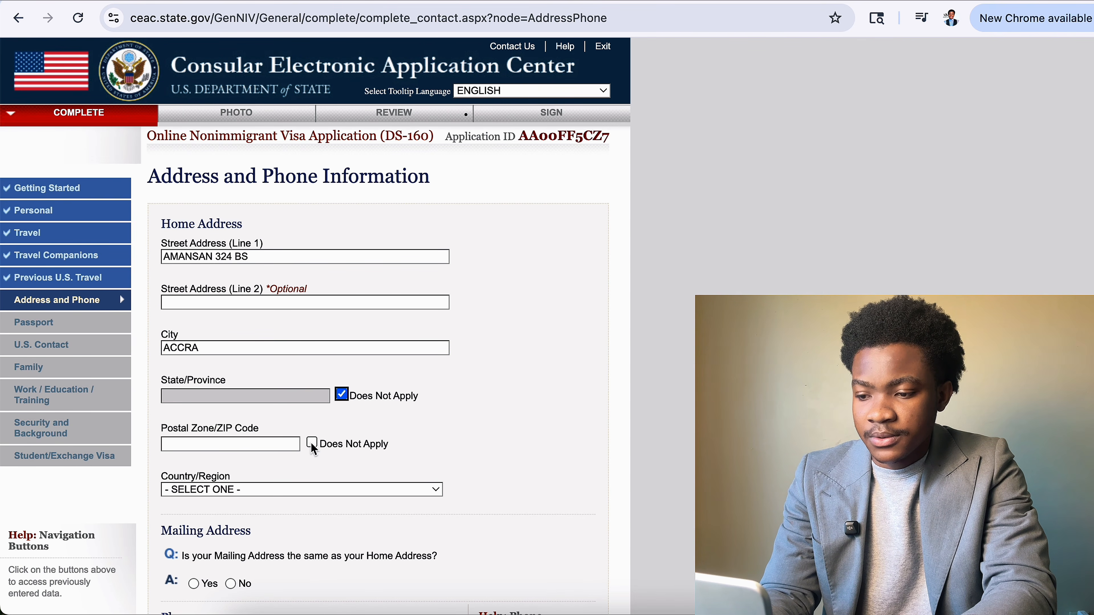
pyautogui.scroll(-1, 316, 434)
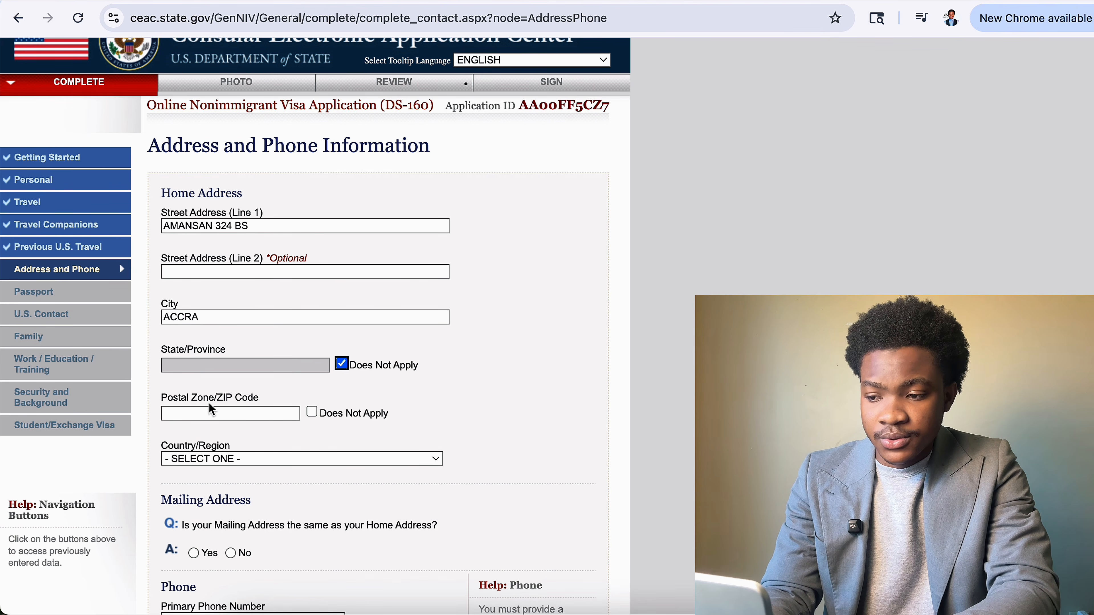
pyautogui.moveTo(213, 399); pyautogui.dragTo(268, 405)
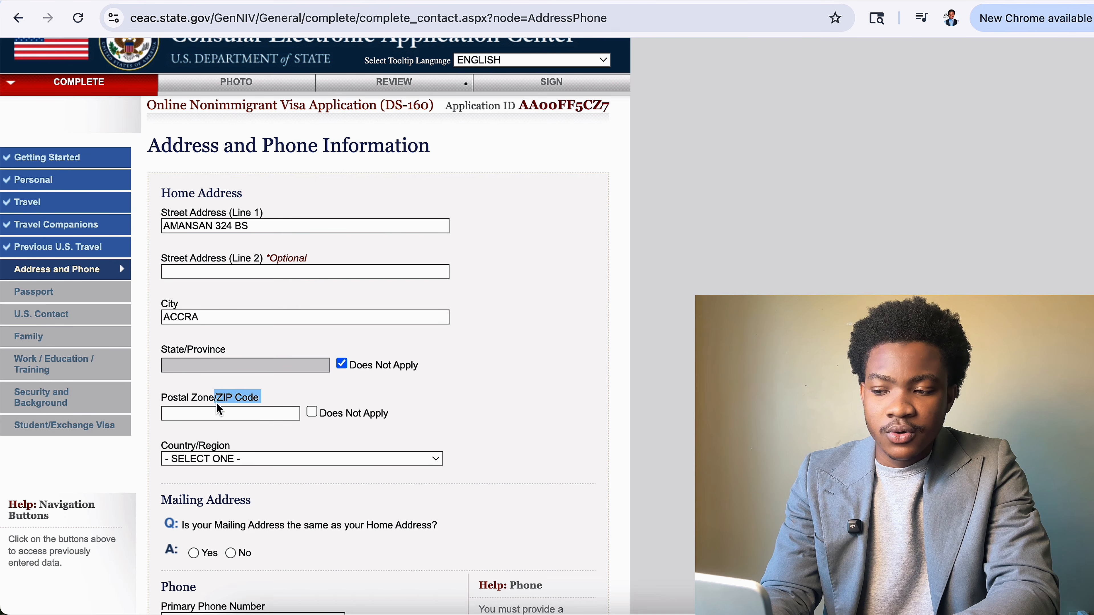
pyautogui.click(219, 411)
pyautogui.write('+223')
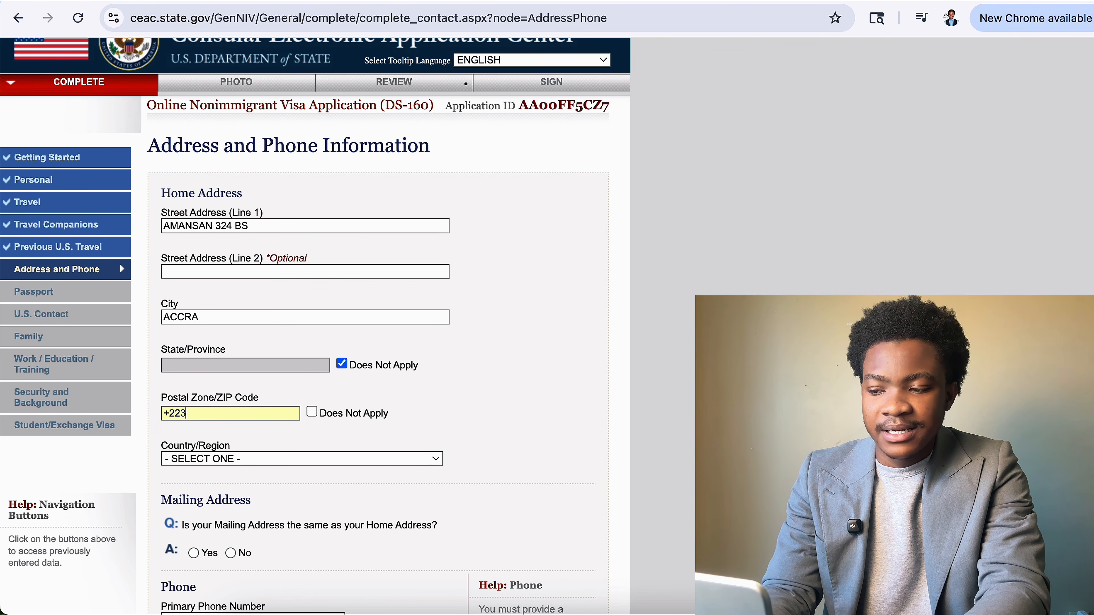
pyautogui.press('BackSpace')
pyautogui.press('BackSpace')
pyautogui.write('33')
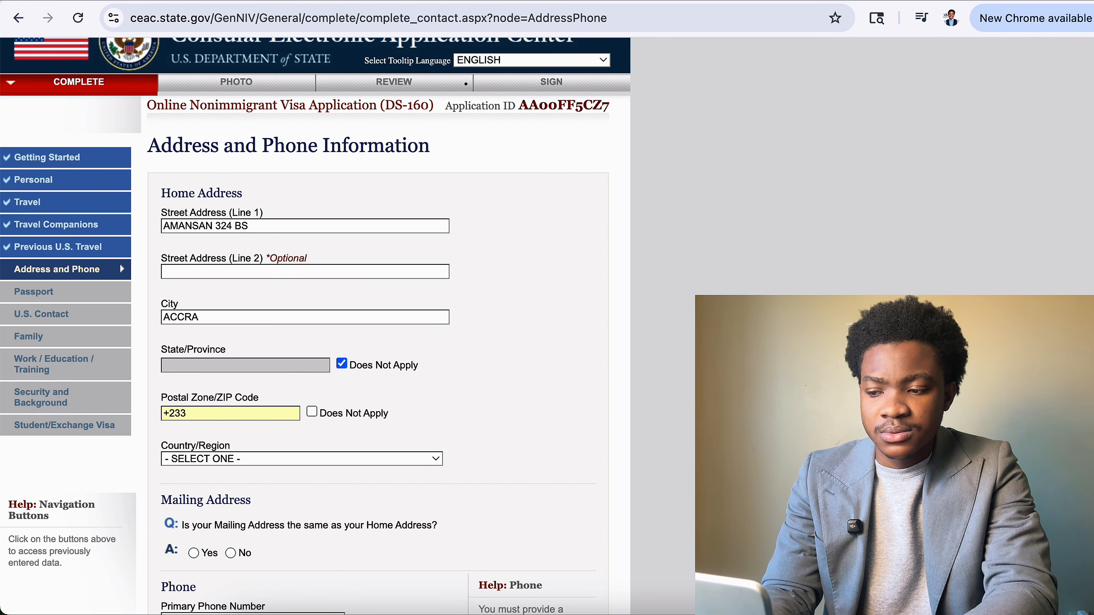
pyautogui.press('BackSpace')
pyautogui.press('BackSpace')
pyautogui.press('BackSpace')
pyautogui.press('BackSpace')
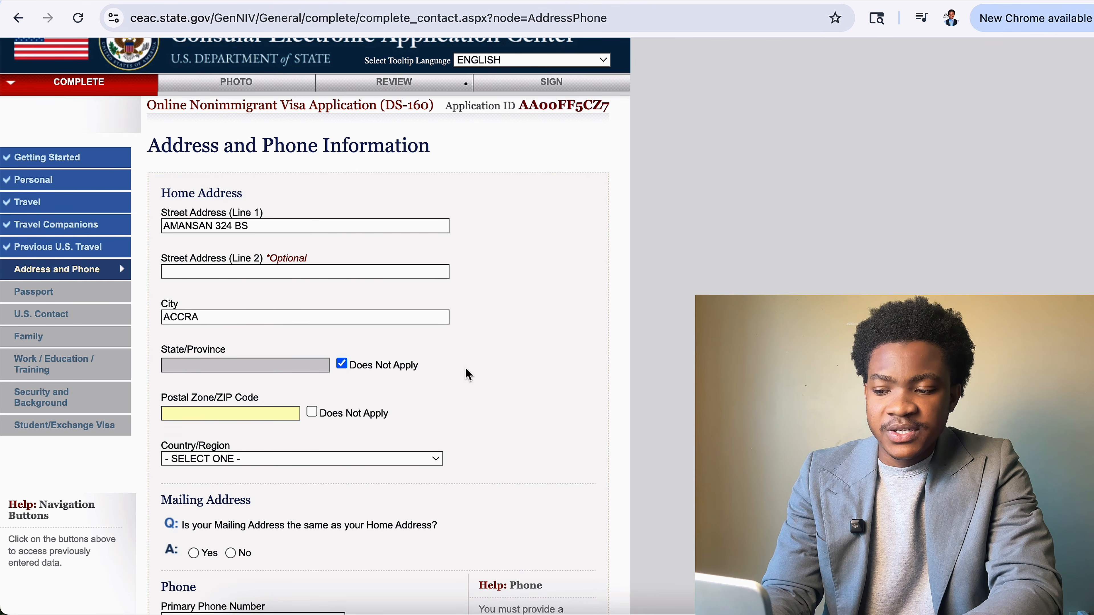
pyautogui.click(312, 412)
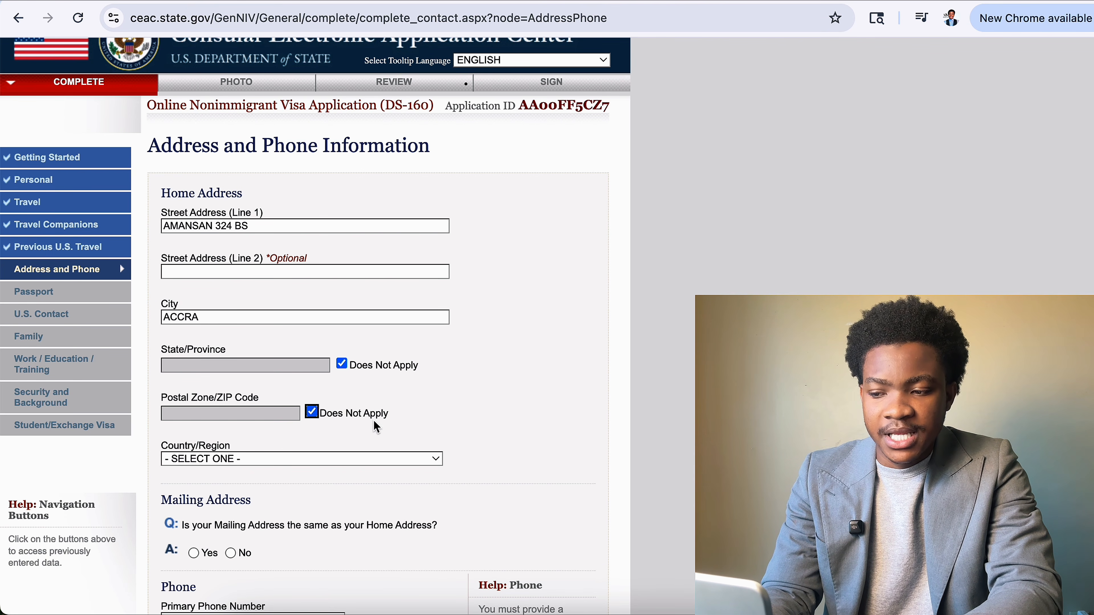
pyautogui.scroll(-4, 374, 421)
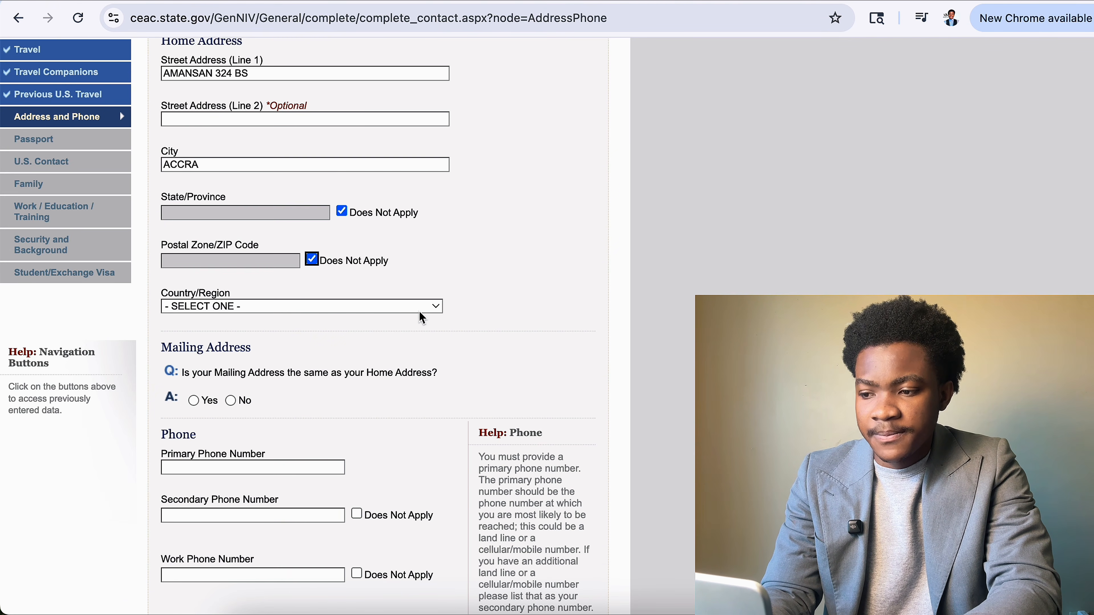
# Set the home Country/Region to GHANA.
pyautogui.click(301, 306)
pyautogui.write('gh')
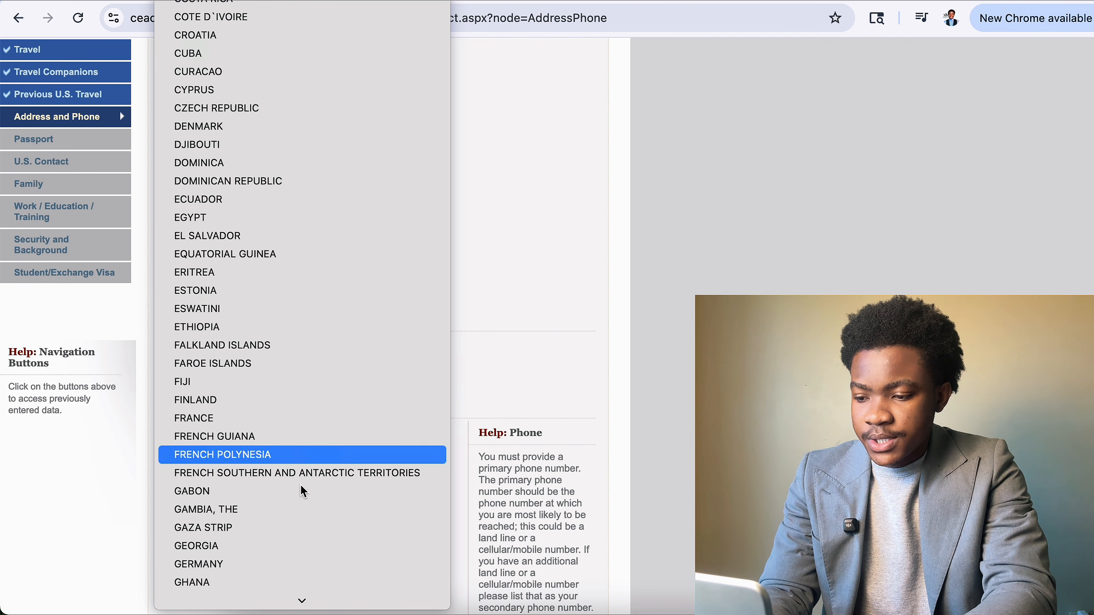
pyautogui.scroll(-2, 313, 577)
pyautogui.click(278, 526)
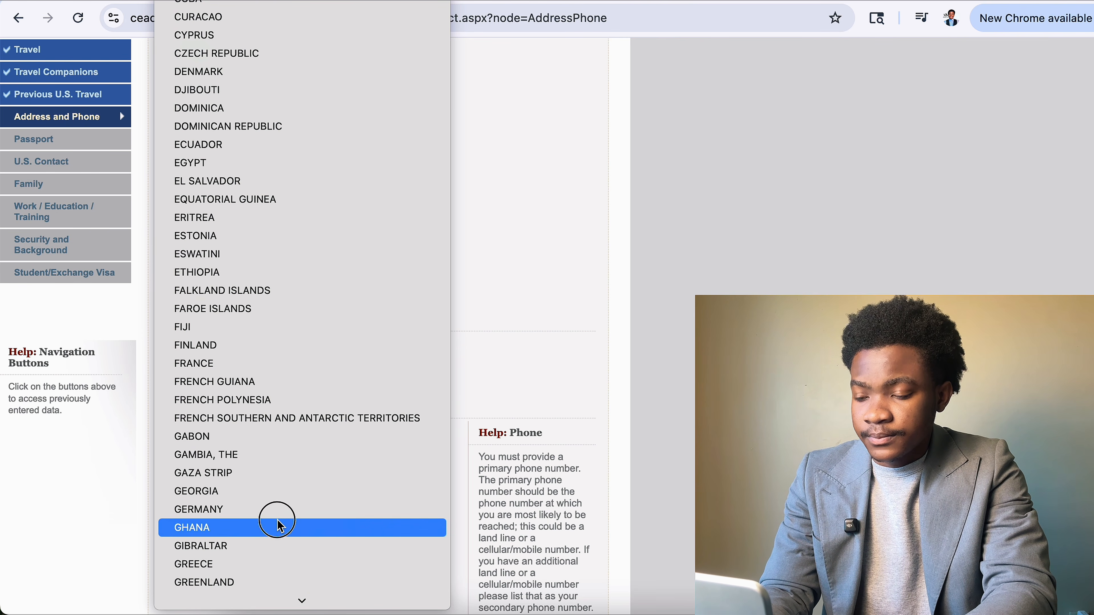
pyautogui.scroll(-2, 311, 444)
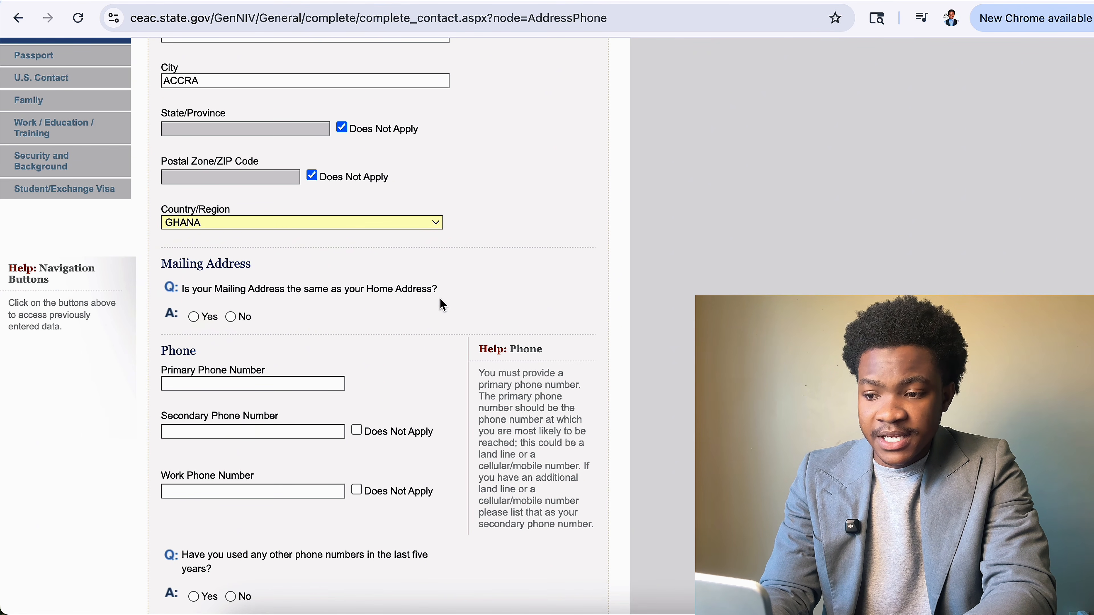
# Confirm the mailing address matches home and enter the primary phone number.
pyautogui.click(193, 318)
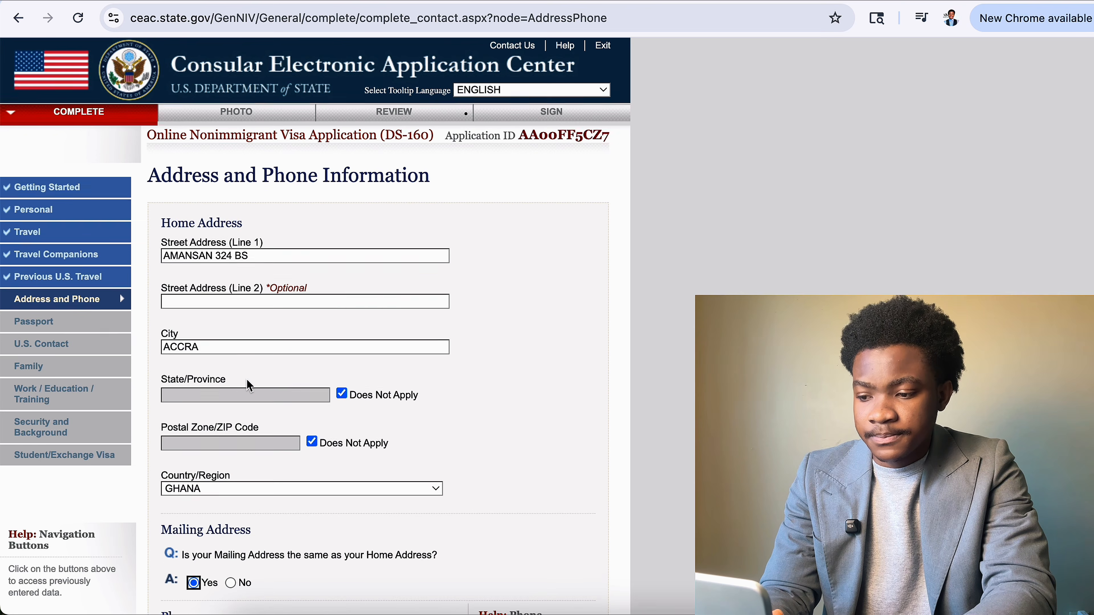
pyautogui.scroll(-10, 246, 379)
pyautogui.click(308, 180)
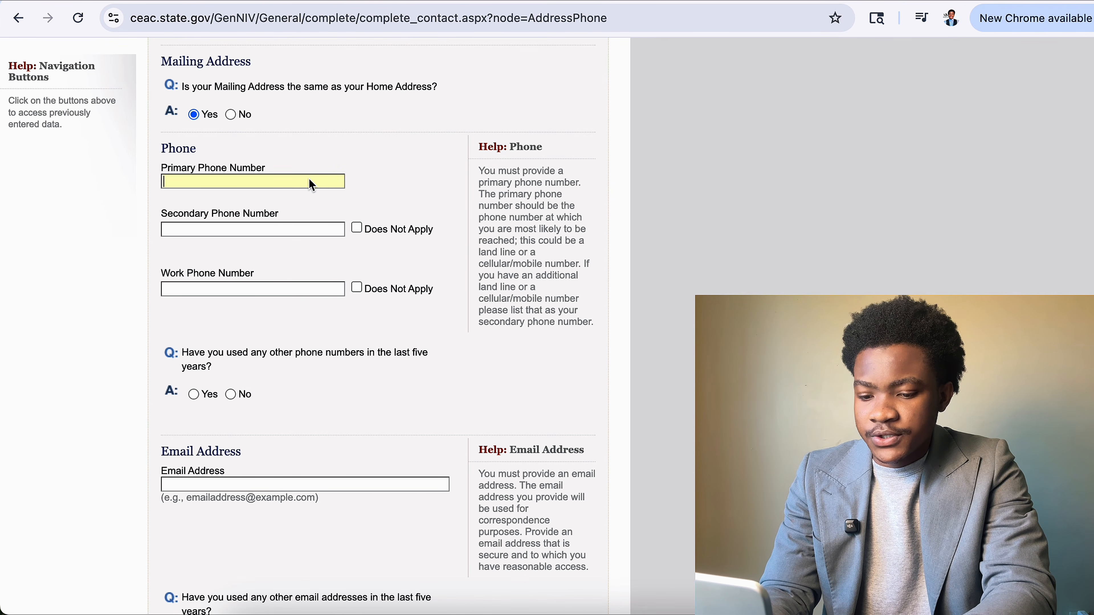
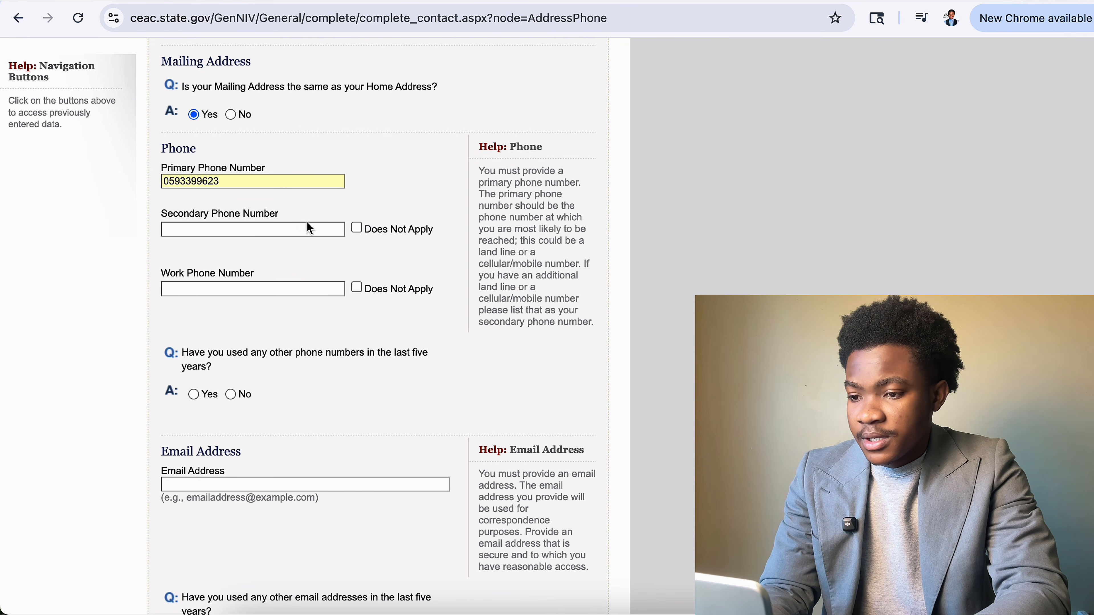
# Mark the secondary and work phone numbers as Does Not Apply.
pyautogui.click(287, 234)
pyautogui.click(356, 232)
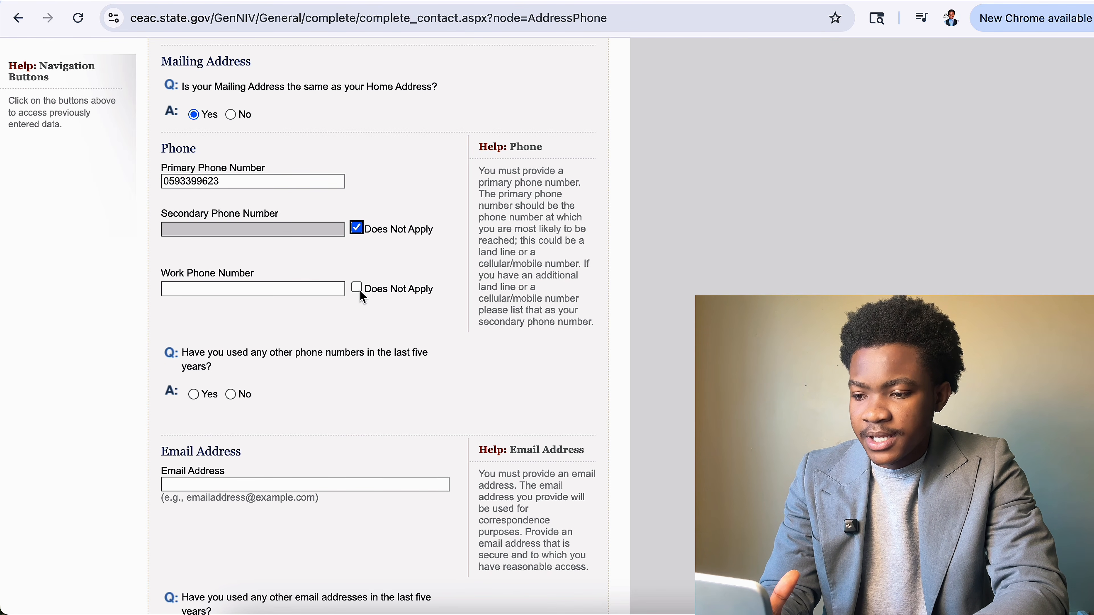
pyautogui.click(356, 287)
pyautogui.scroll(-2, 207, 410)
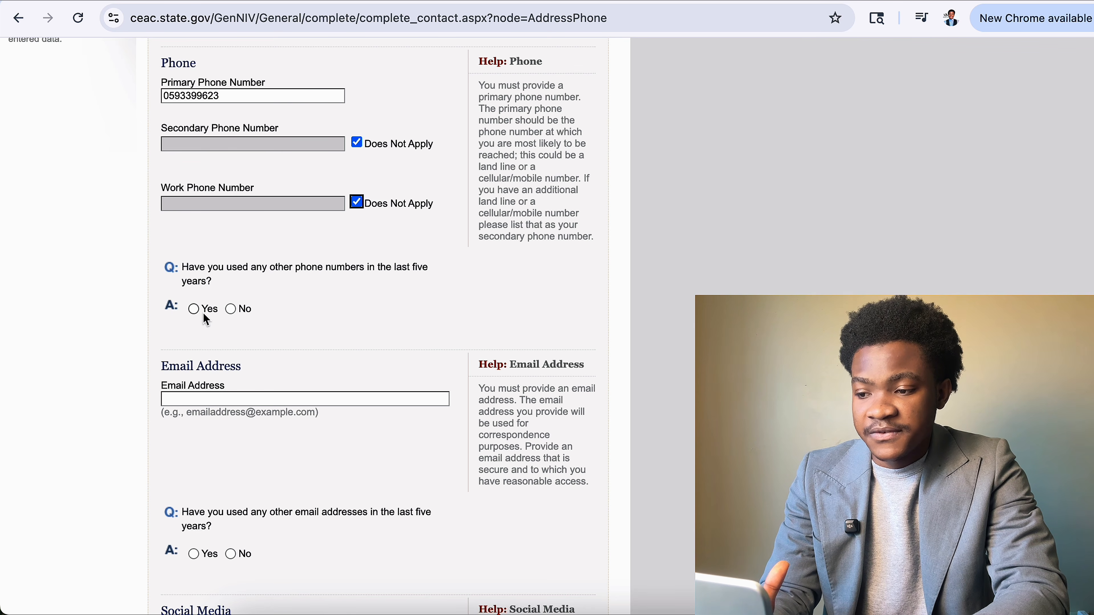
# Answer No to having used other phone numbers in the last five years.
pyautogui.click(194, 309)
pyautogui.scroll(7, 217, 344)
pyautogui.scroll(-7, 234, 382)
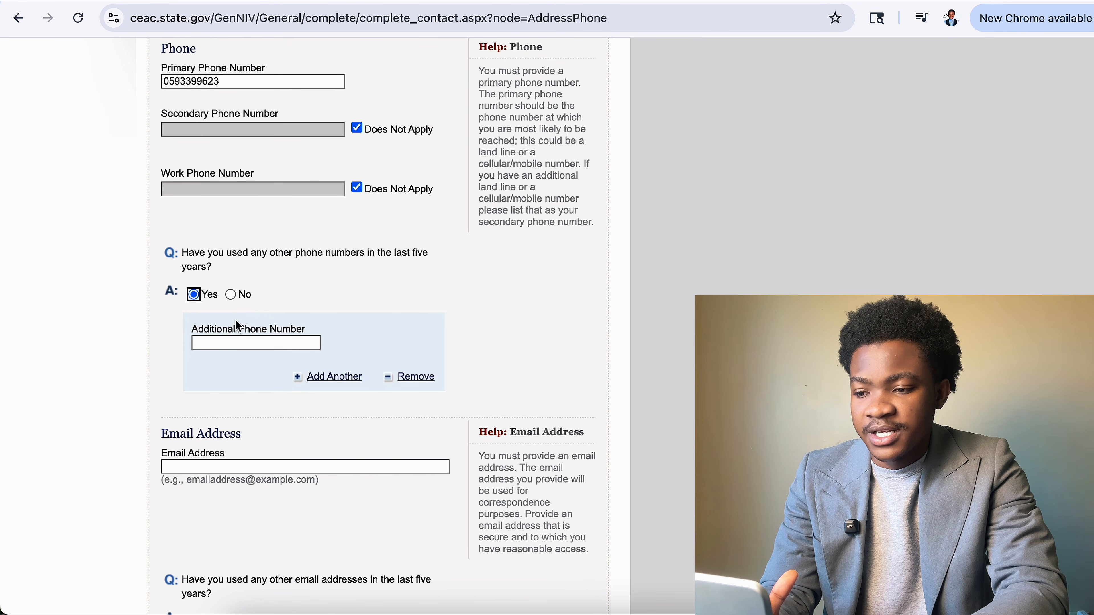
pyautogui.click(235, 291)
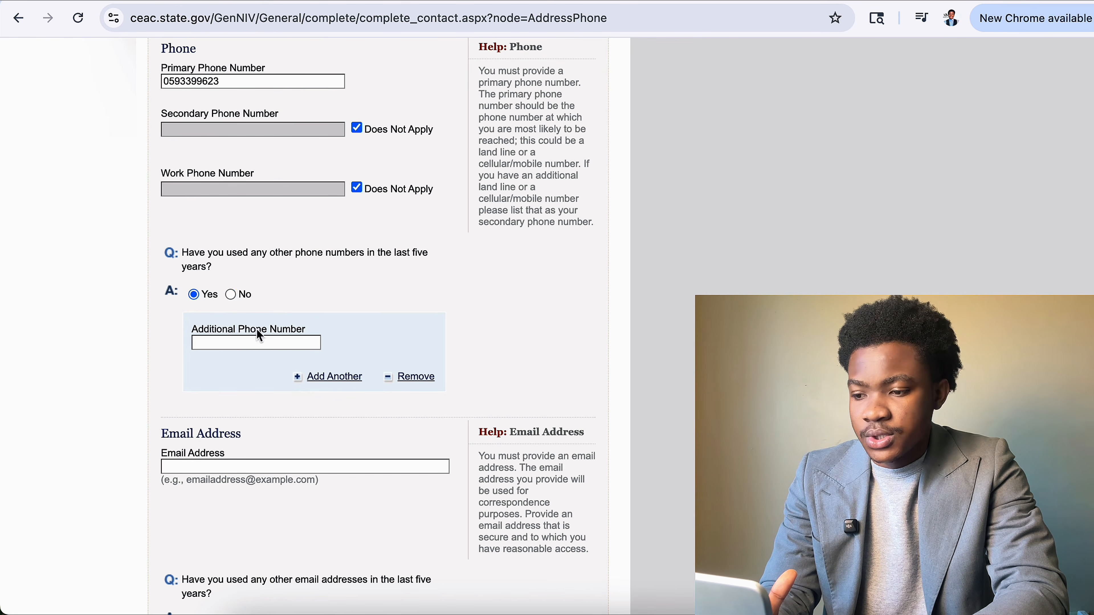
pyautogui.click(231, 295)
pyautogui.scroll(-4, 323, 405)
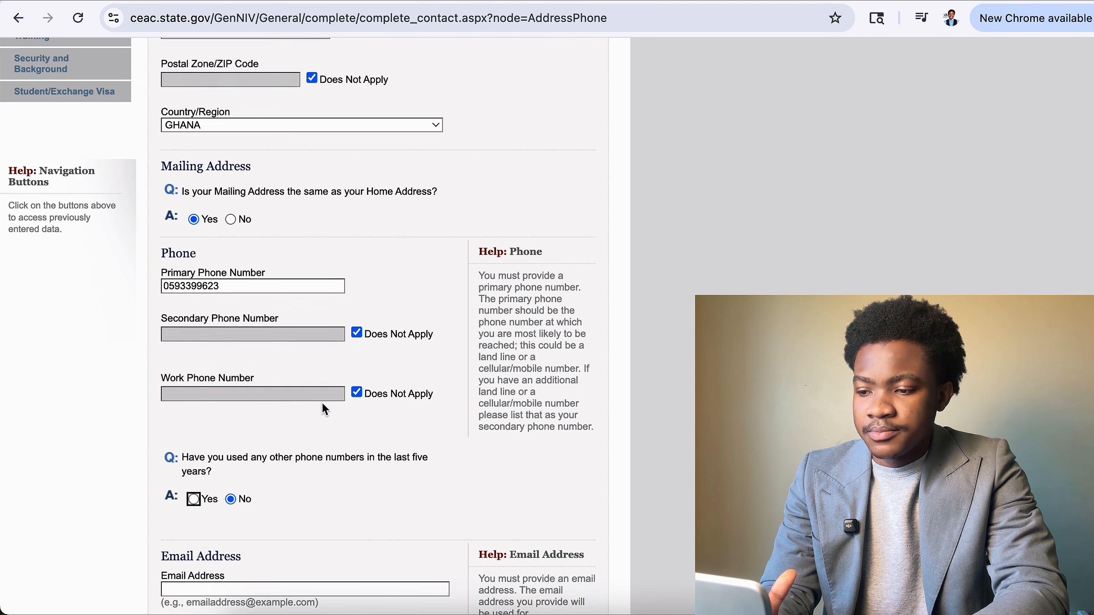
pyautogui.scroll(-7, 325, 409)
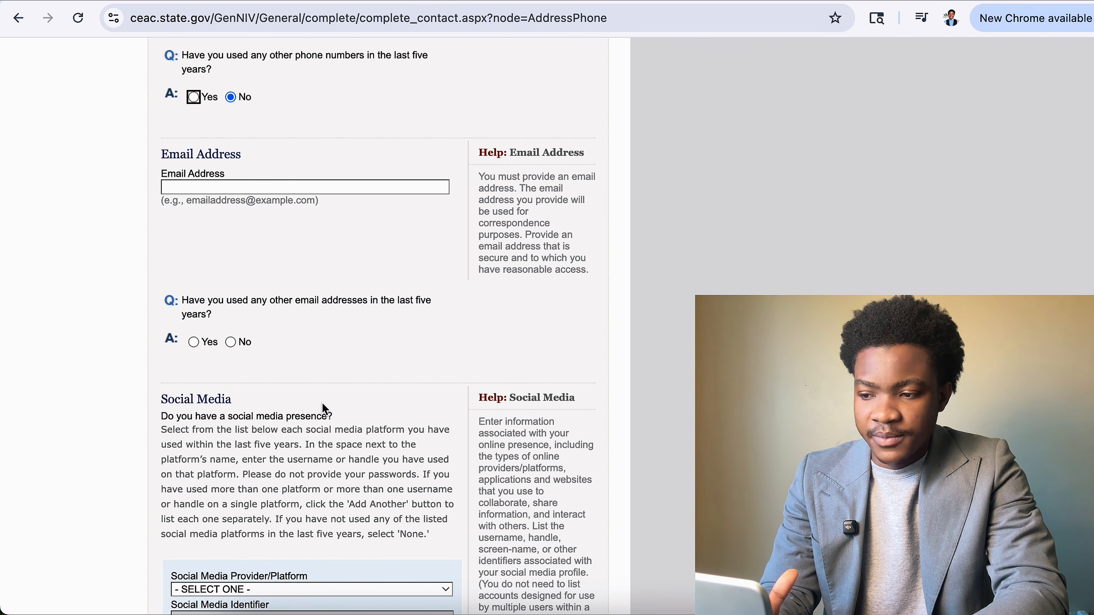
pyautogui.scroll(-5, 323, 405)
pyautogui.scroll(8, 322, 405)
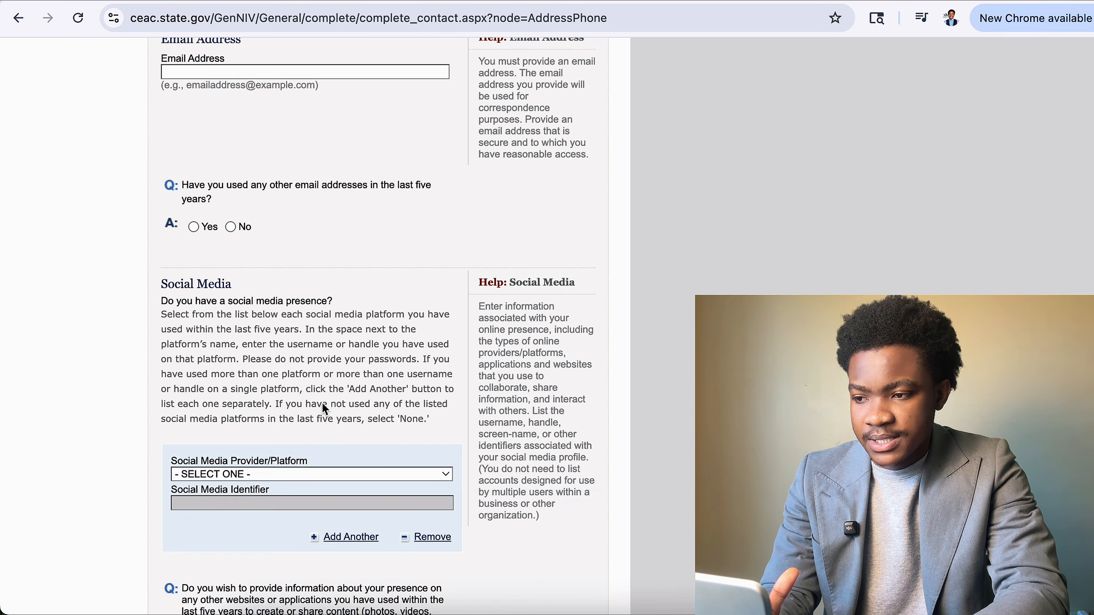
# Enter the applicant's e-mail address and answer No to other e-mail addresses used.
pyautogui.click(313, 284)
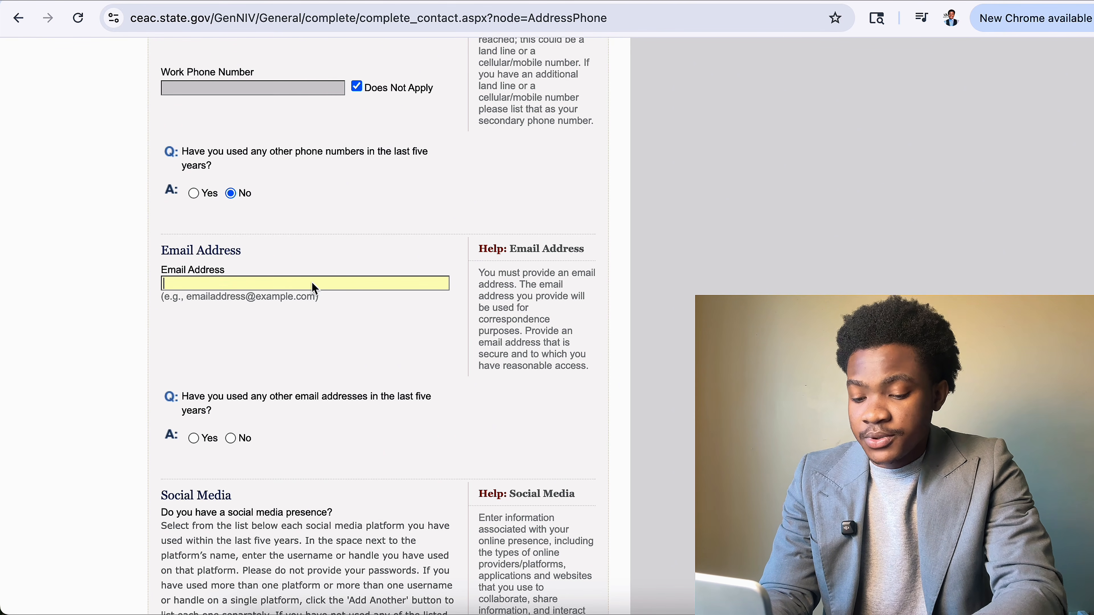
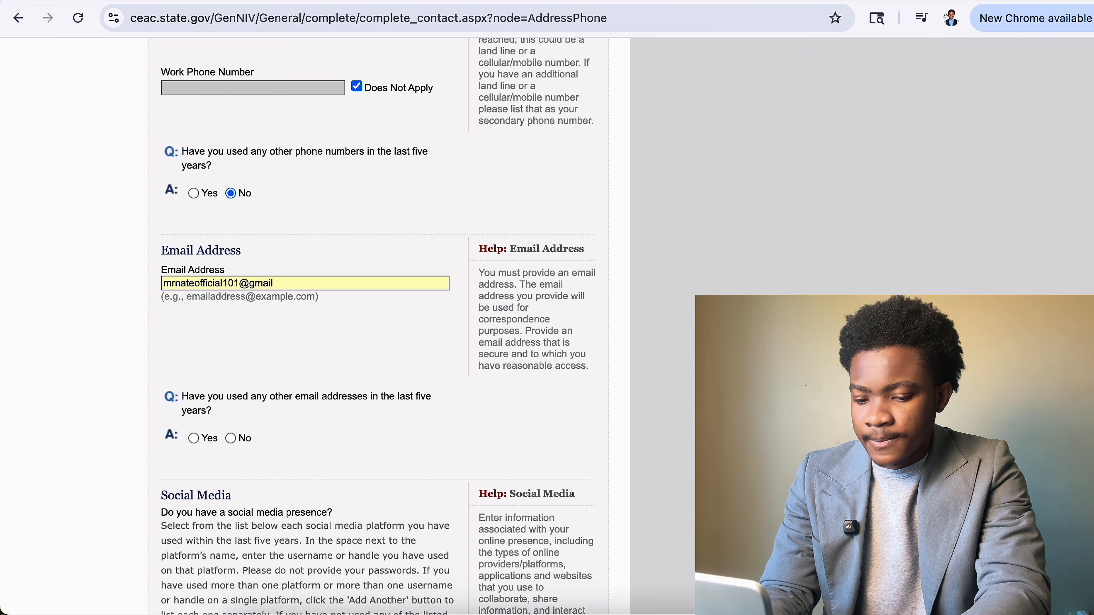
pyautogui.scroll(-5, 196, 191)
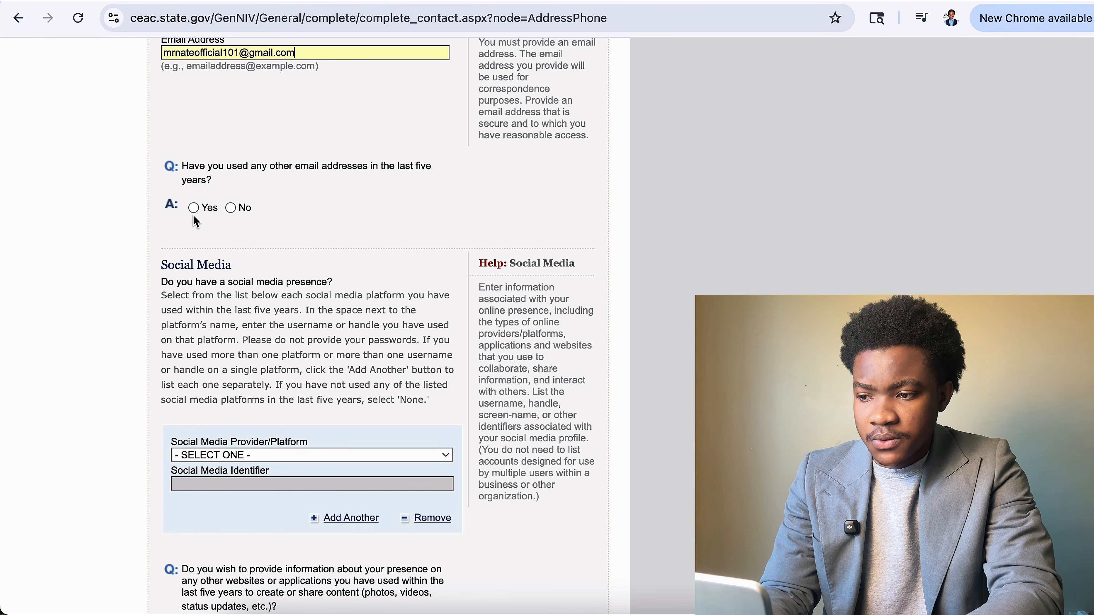
pyautogui.click(230, 208)
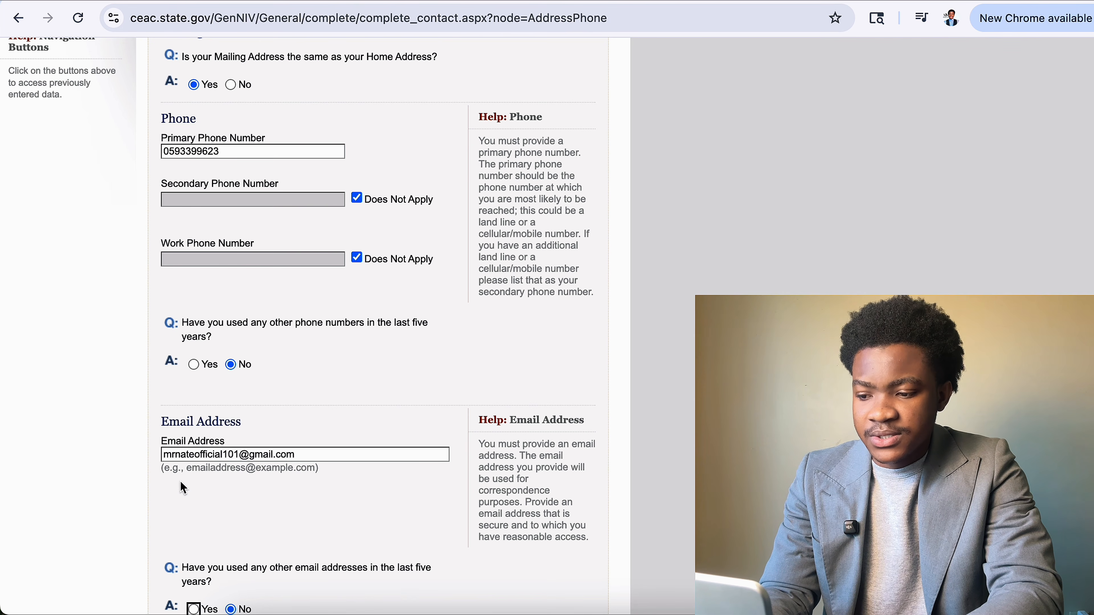
pyautogui.scroll(-5, 183, 483)
pyautogui.scroll(-8, 214, 416)
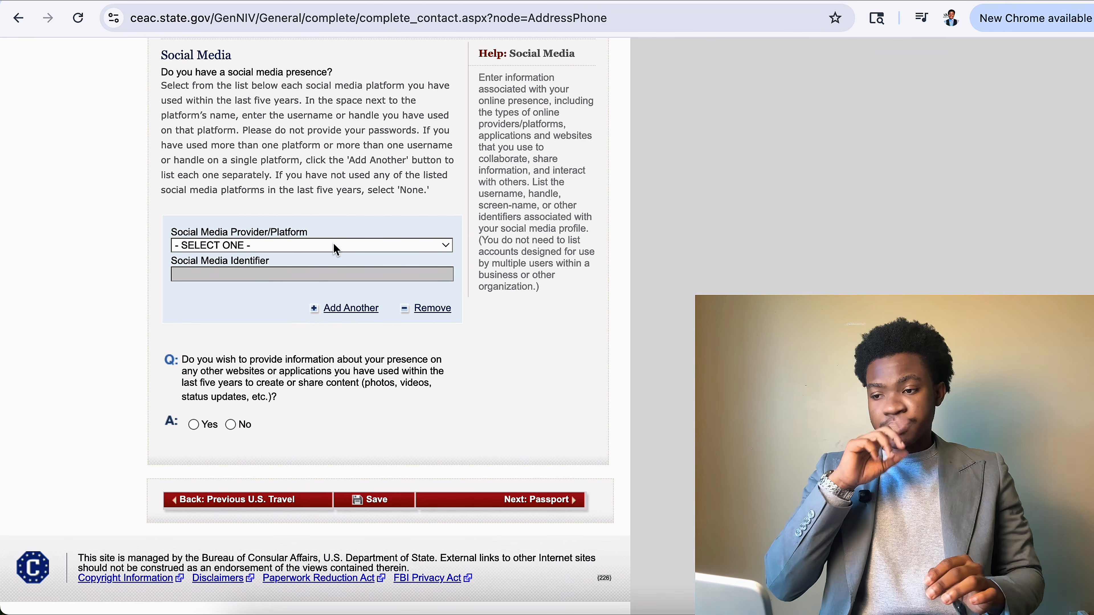
# Add a FACEBOOK social media entry with the applicant's full name as identifier.
pyautogui.click(336, 246)
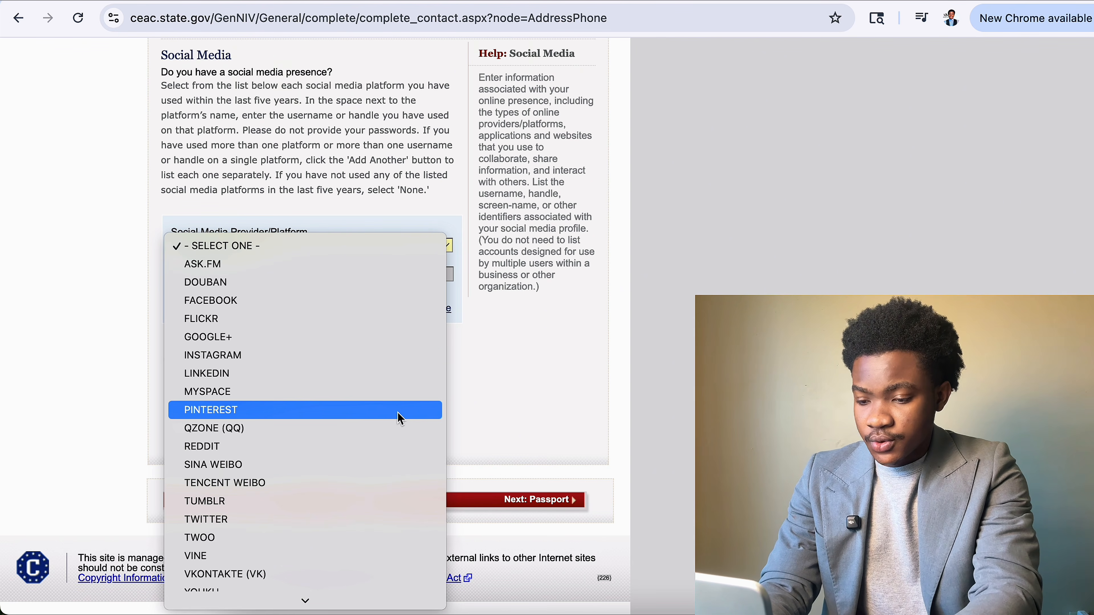
pyautogui.click(255, 301)
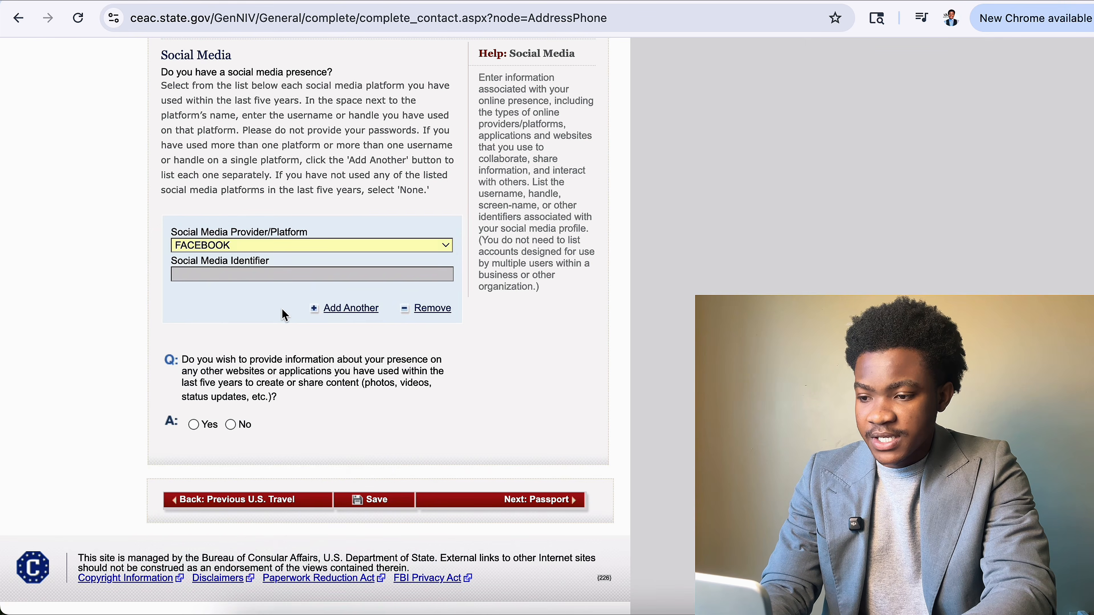
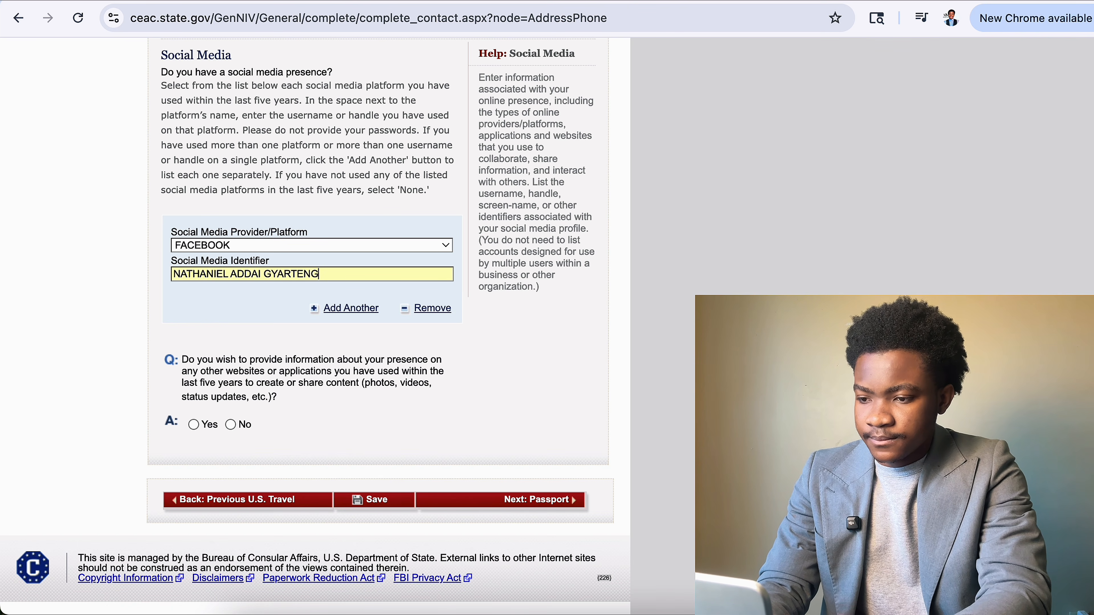
# Add a second entry for LINKEDIN with the applicant's full name as identifier.
pyautogui.click(351, 307)
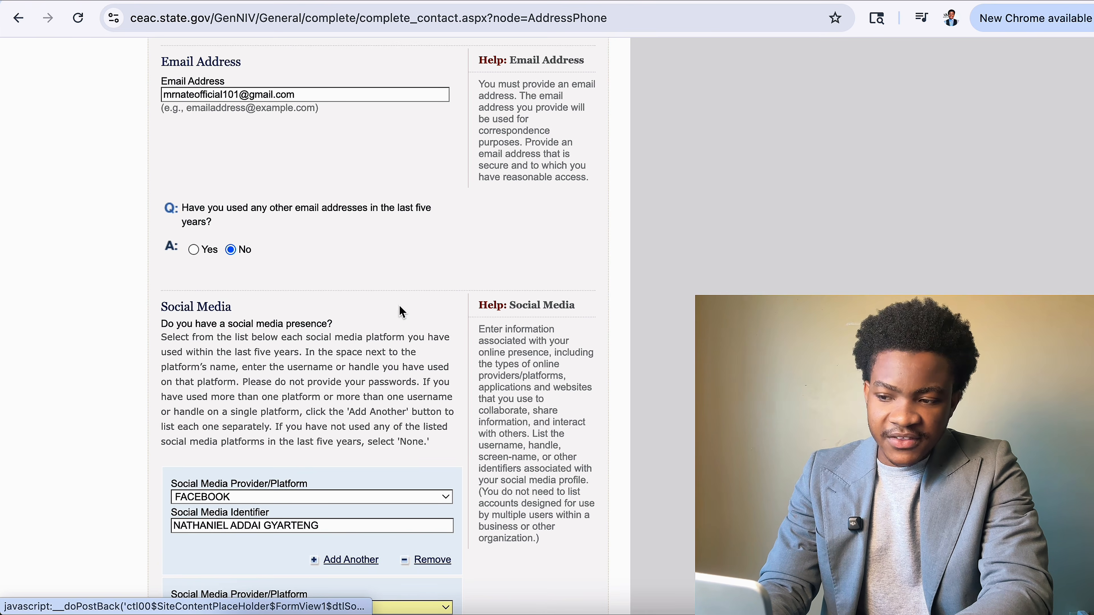
pyautogui.scroll(-4, 310, 448)
pyautogui.click(304, 433)
pyautogui.press('l')
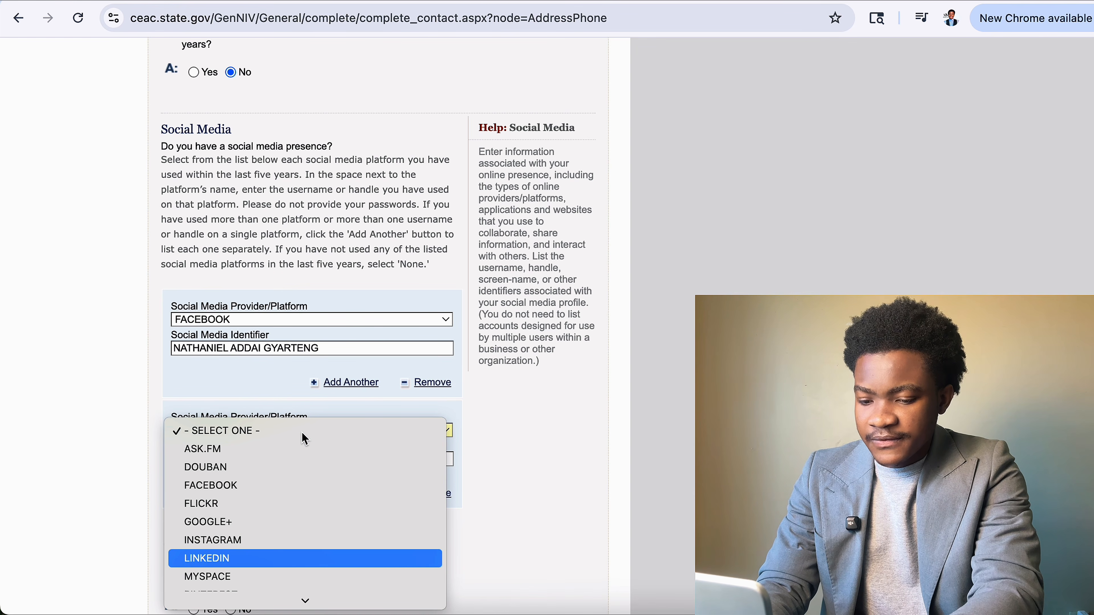
pyautogui.click(246, 559)
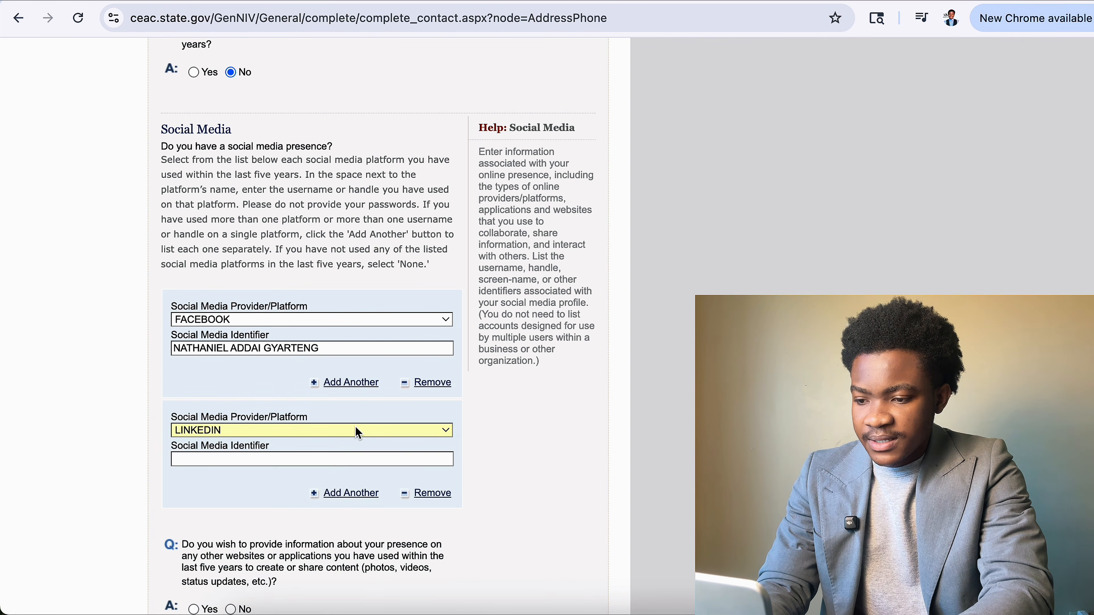
pyautogui.scroll(3, 345, 444)
pyautogui.scroll(-5, 310, 489)
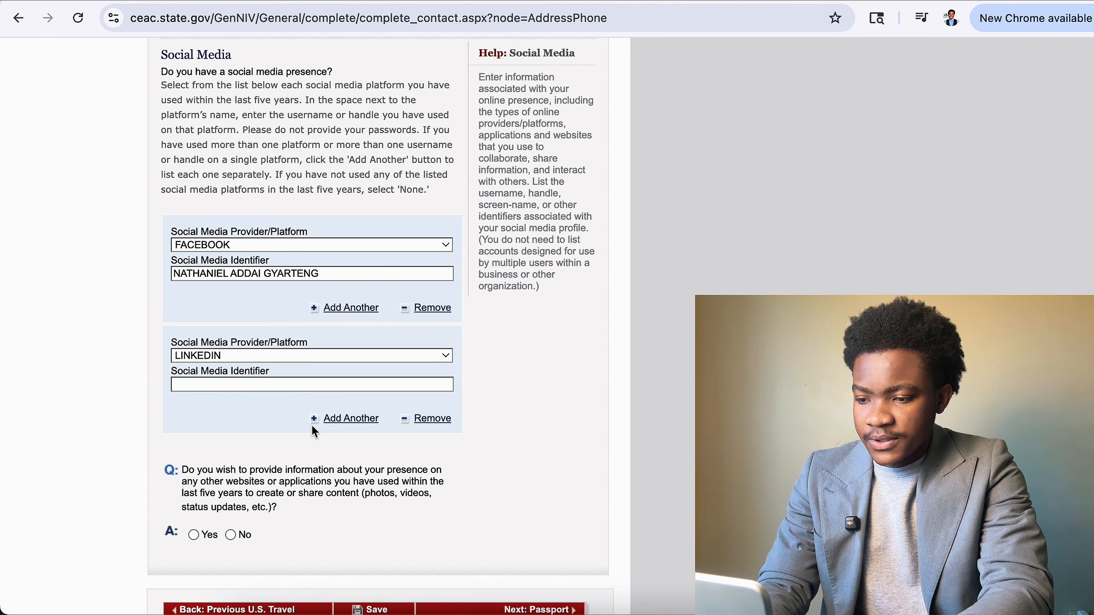
pyautogui.click(325, 391)
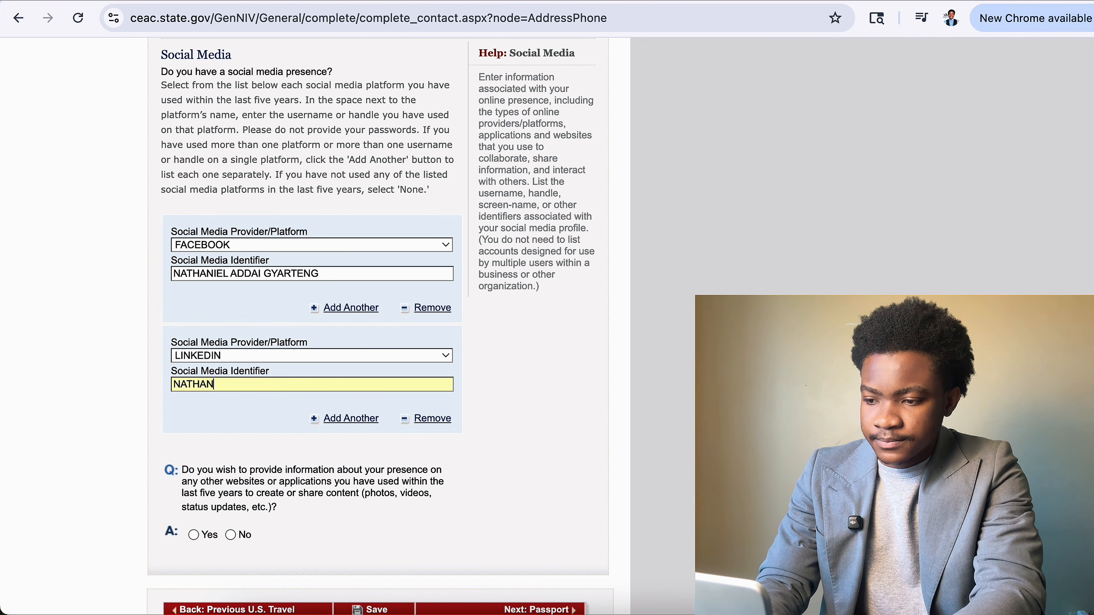
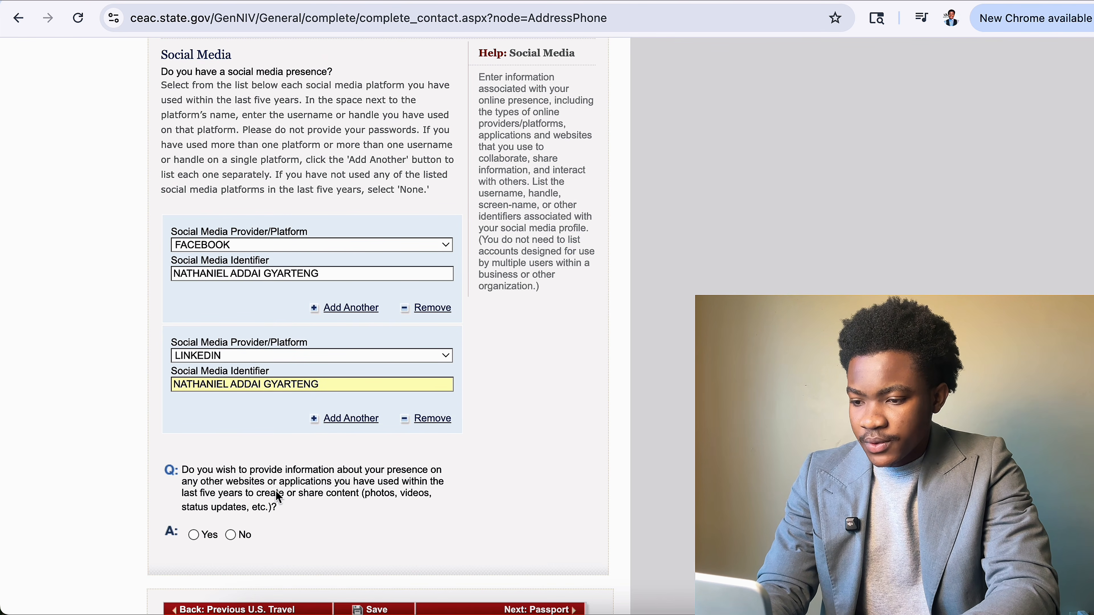
pyautogui.scroll(-3, 248, 408)
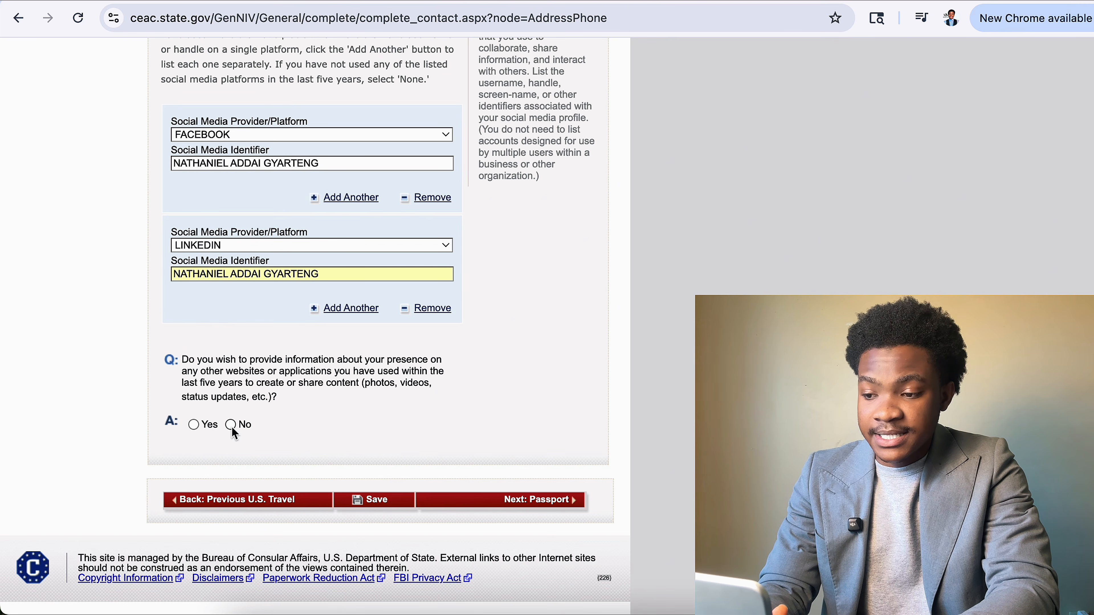
# Answer No to listing presence on other websites or applications.
pyautogui.click(194, 425)
pyautogui.scroll(-8, 314, 472)
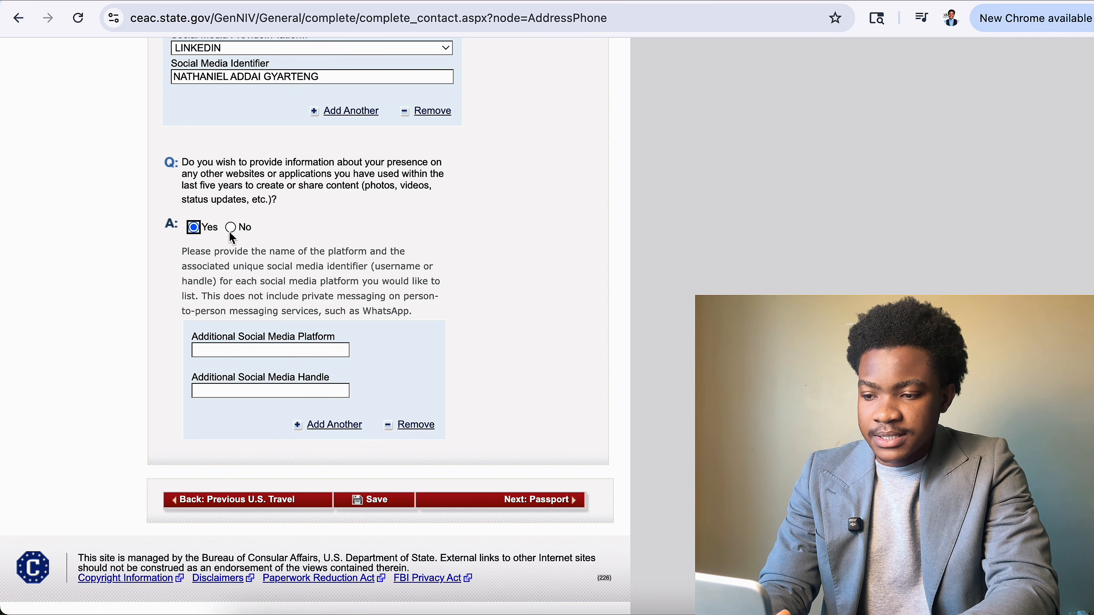
pyautogui.click(303, 354)
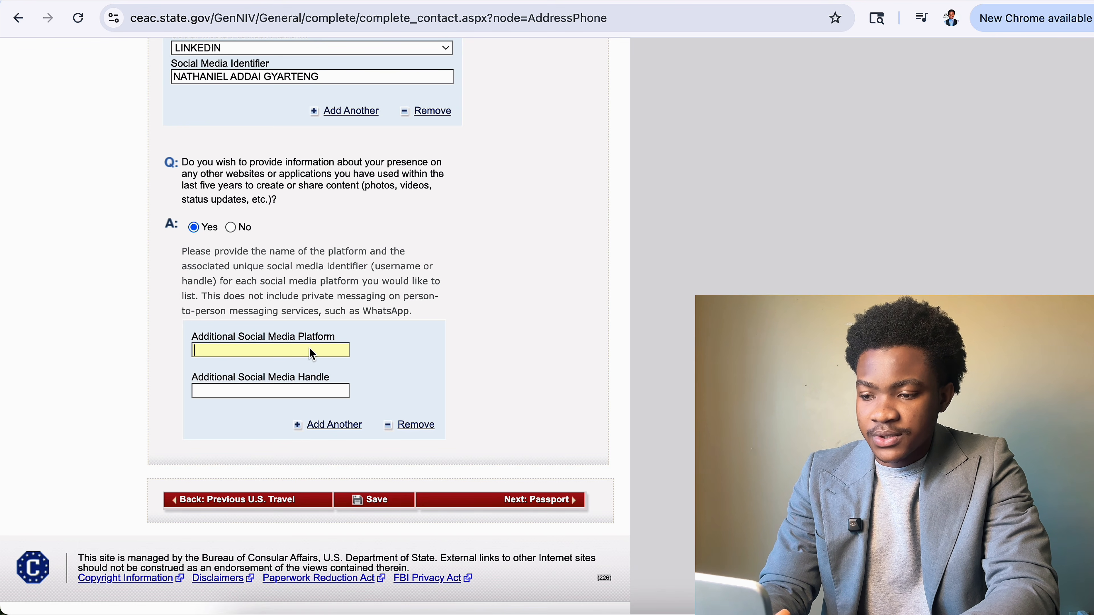
pyautogui.click(232, 227)
pyautogui.scroll(-4, 382, 435)
# Save the Address and Phone page, decline Chrome's address save, and continue to Passport.
pyautogui.click(371, 498)
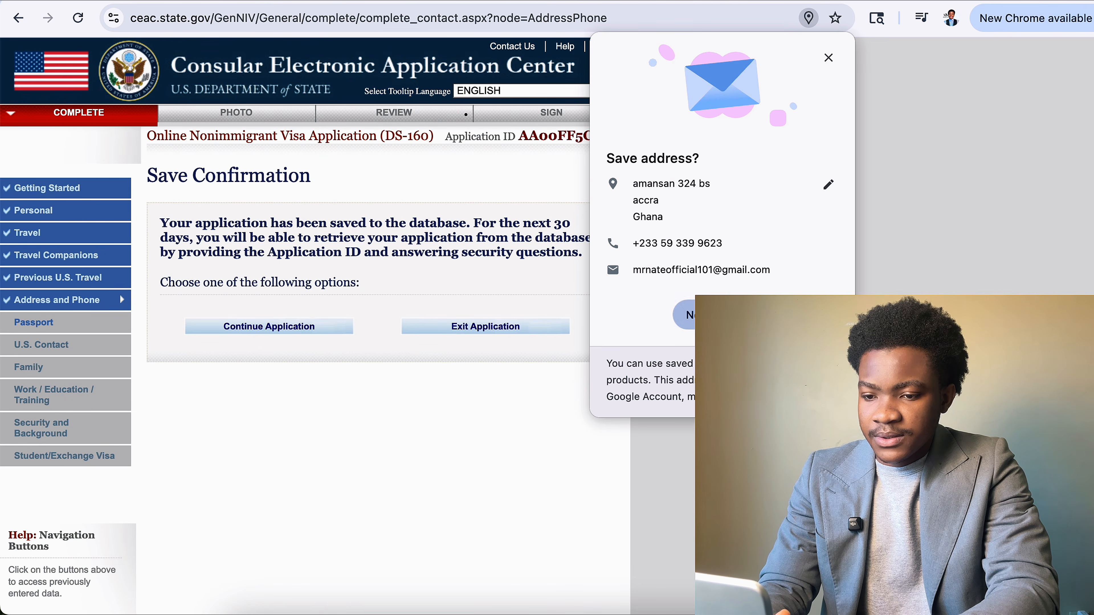
pyautogui.click(684, 315)
pyautogui.click(288, 337)
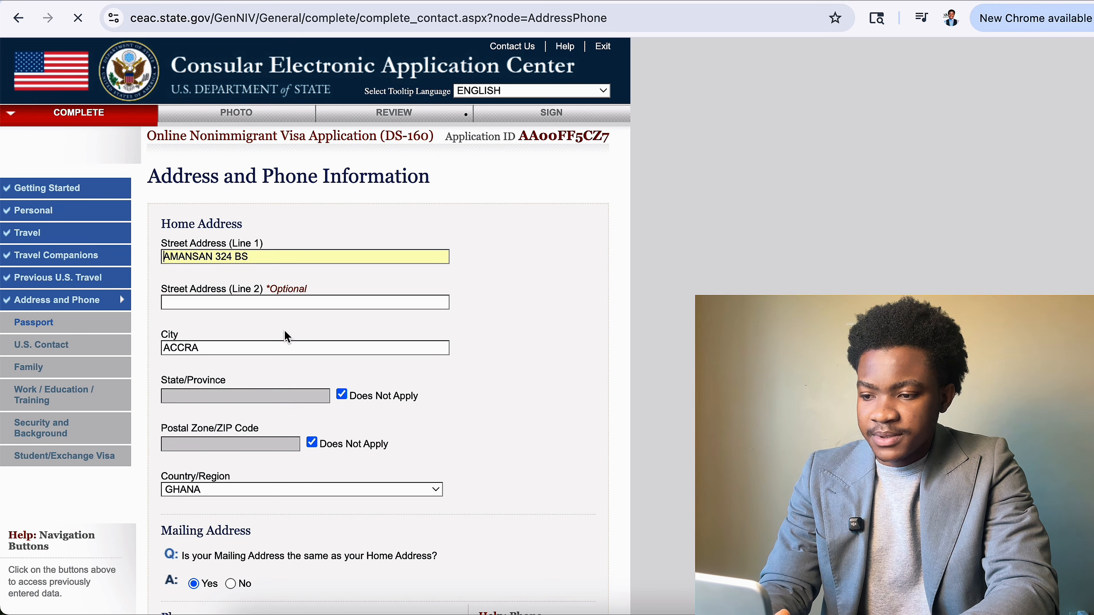
pyautogui.scroll(-20, 477, 415)
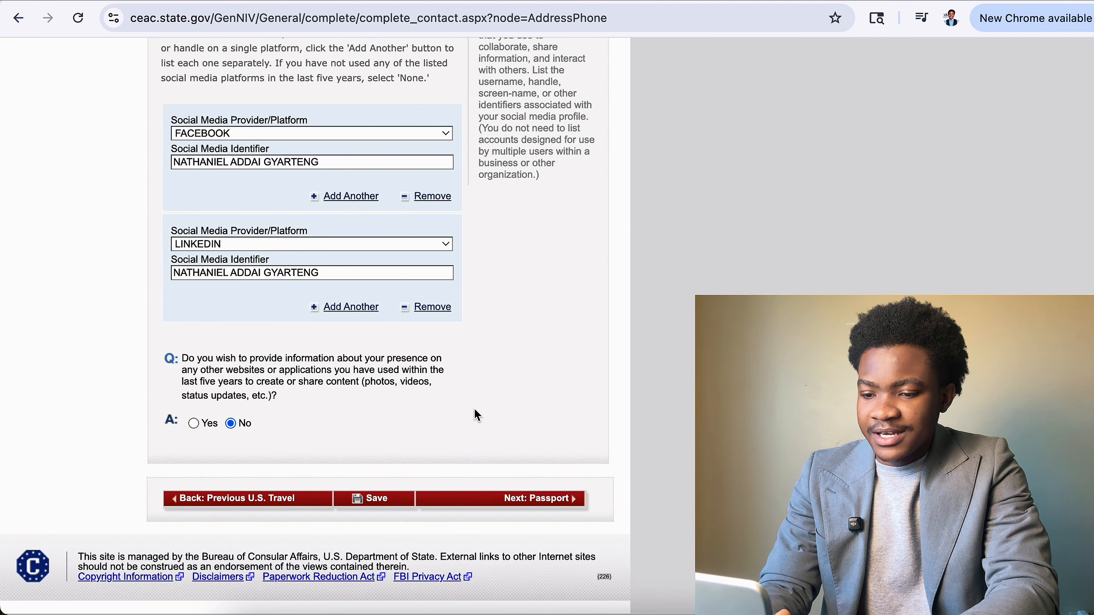
pyautogui.scroll(12, 484, 501)
pyautogui.scroll(-12, 484, 504)
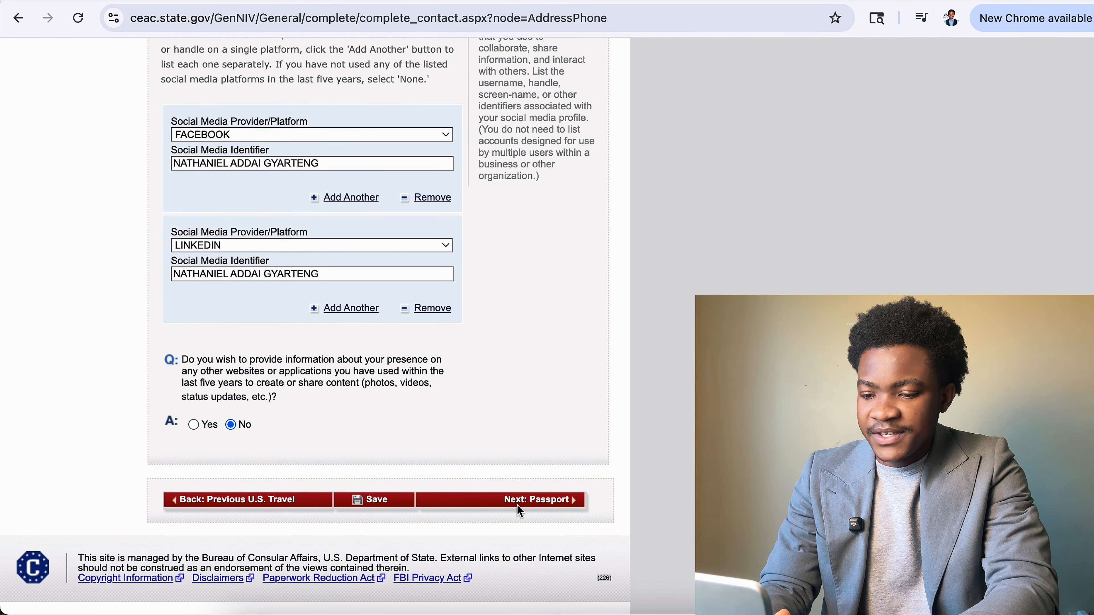
pyautogui.click(518, 504)
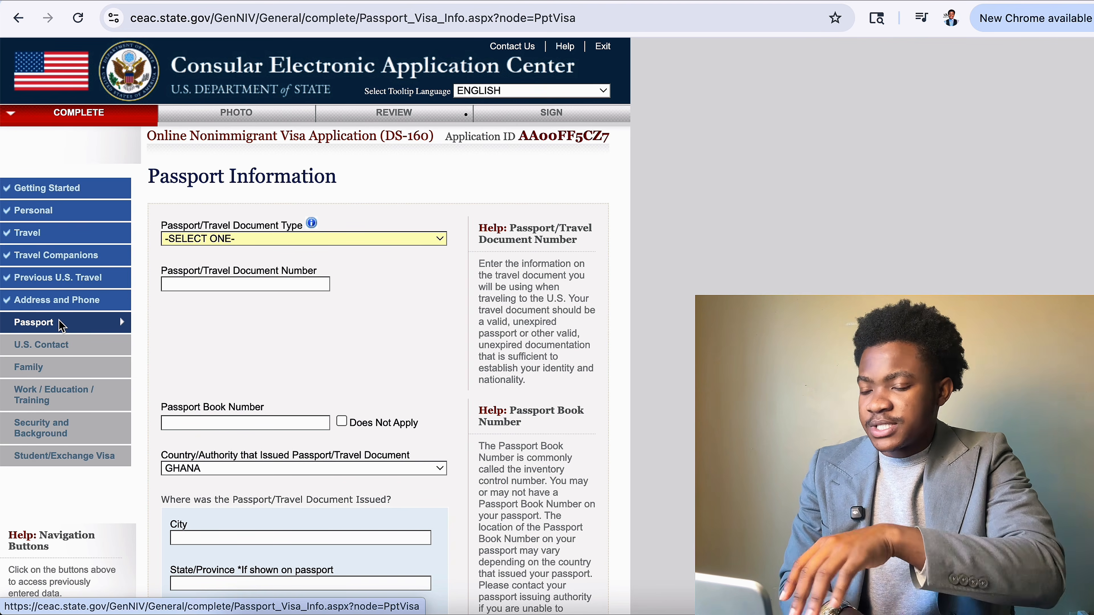
# Choose REGULAR document type, enter the passport number, and mark Passport Book Number Does Not Apply.
pyautogui.click(310, 238)
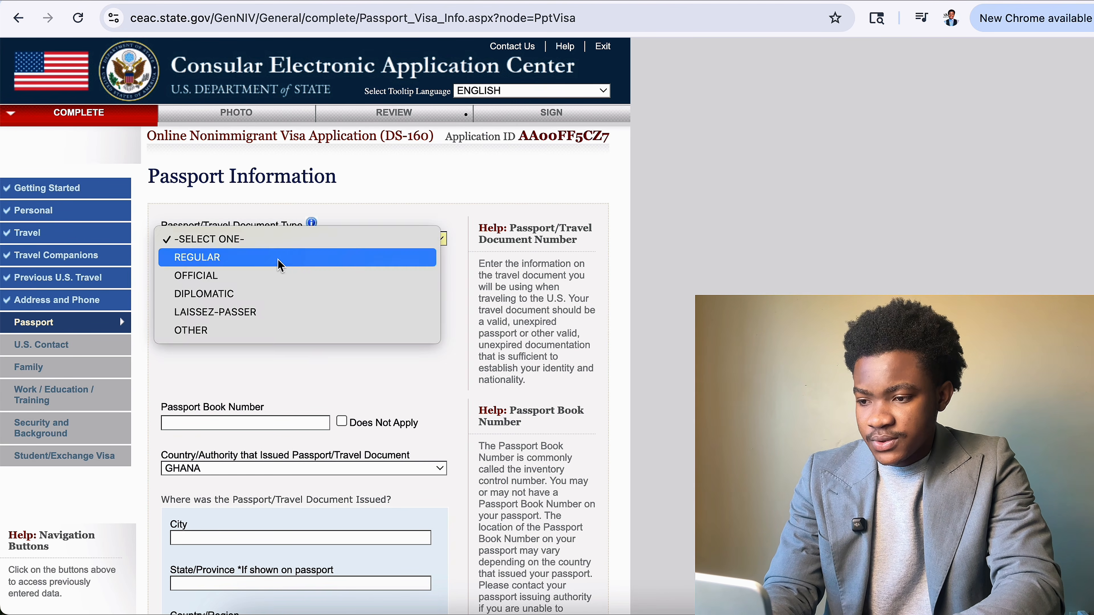
pyautogui.click(265, 259)
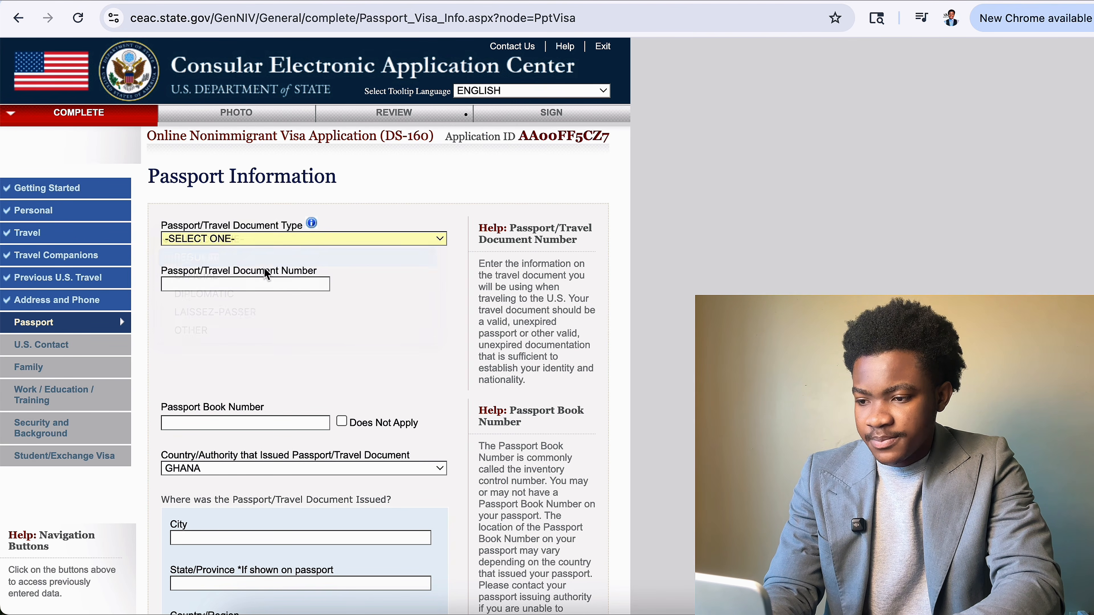
pyautogui.click(280, 281)
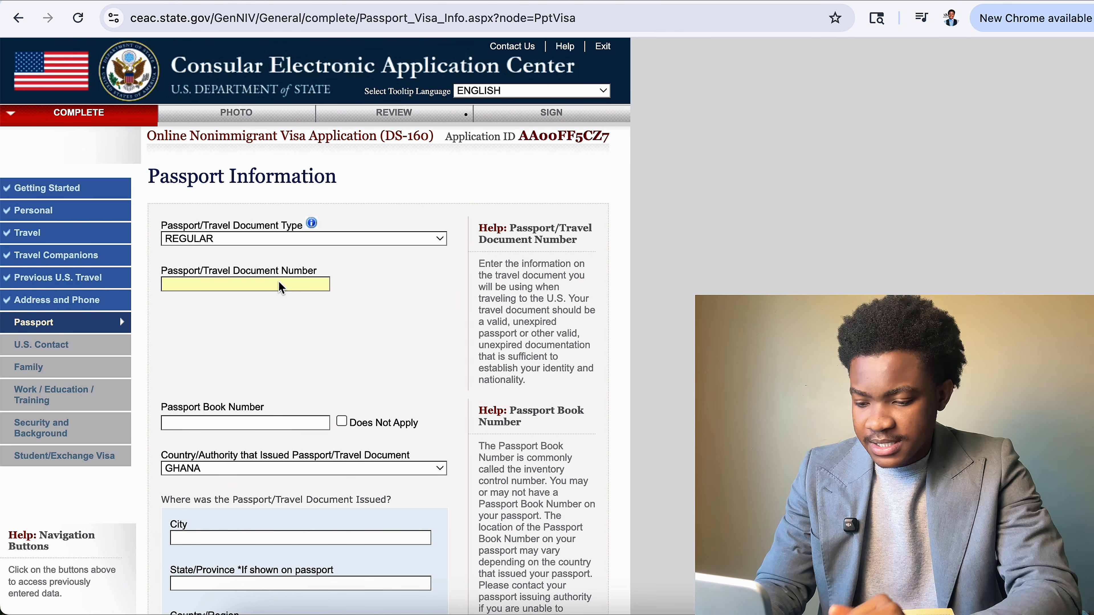
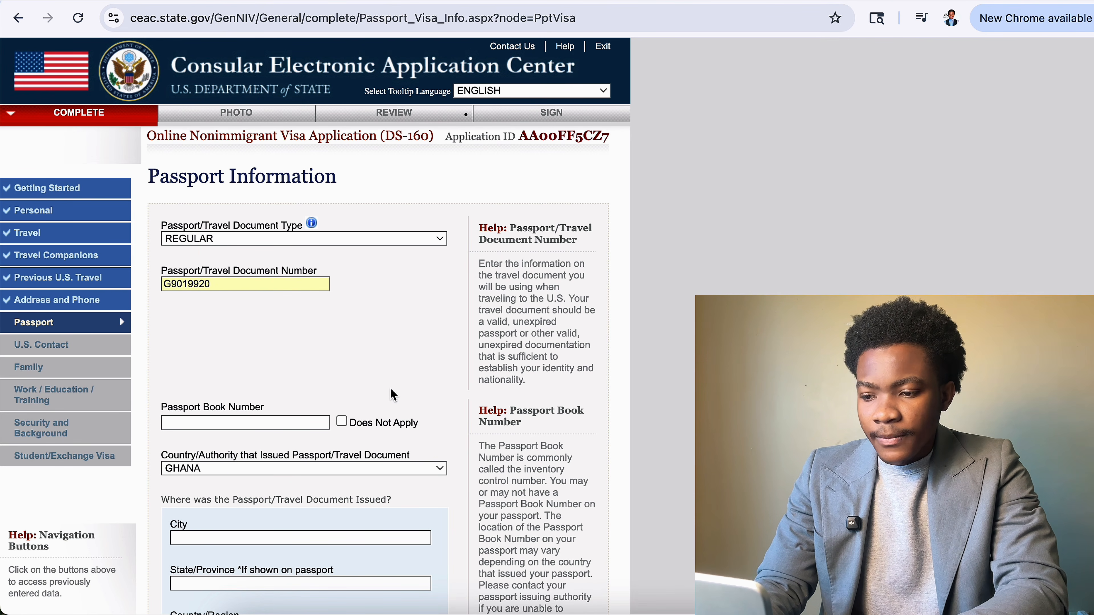
pyautogui.scroll(-1, 387, 398)
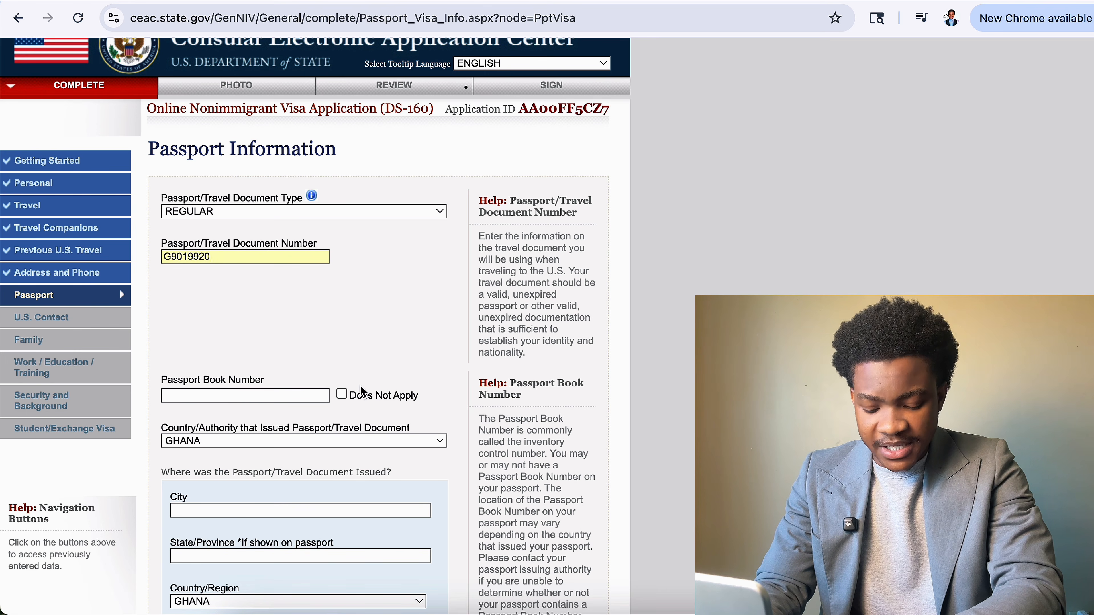
pyautogui.click(342, 394)
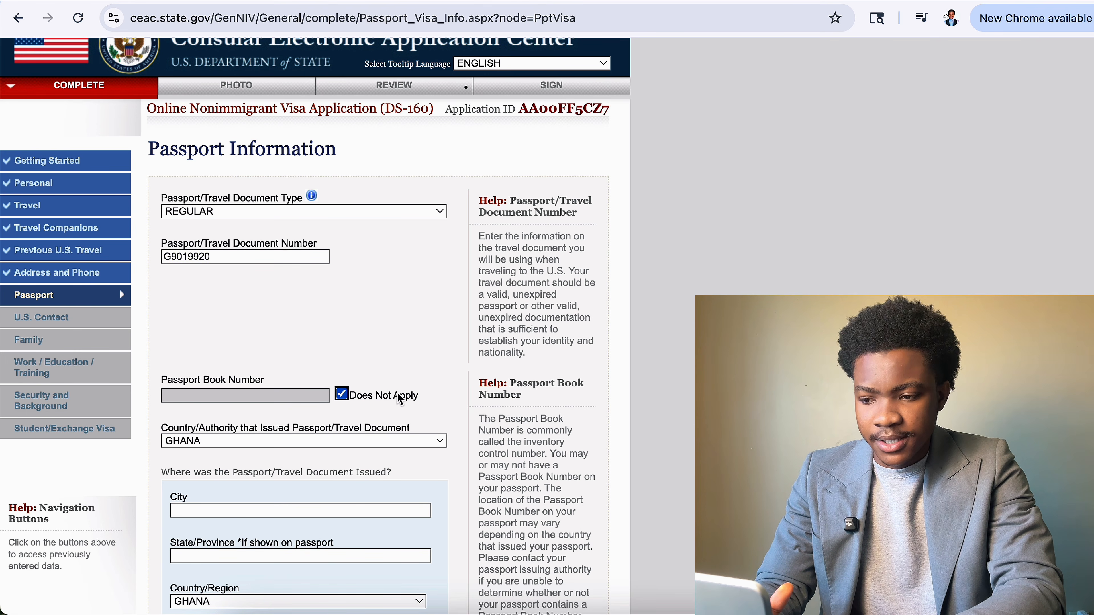
pyautogui.scroll(-2, 412, 387)
pyautogui.scroll(-5, 413, 381)
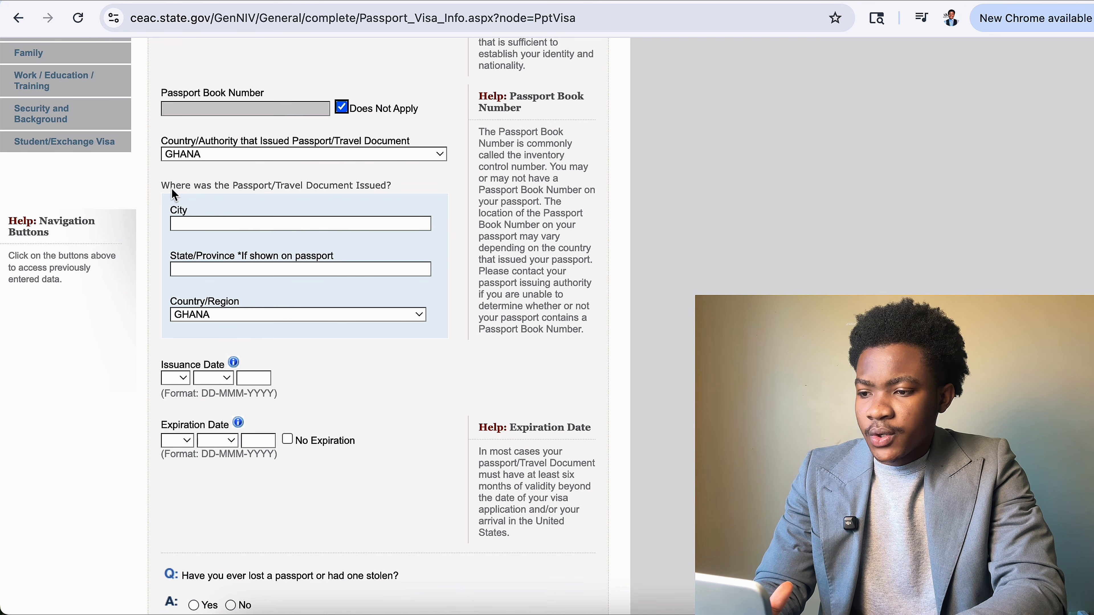
# Enter ACCRA as the city where the passport was issued.
pyautogui.moveTo(172, 189); pyautogui.dragTo(300, 187)
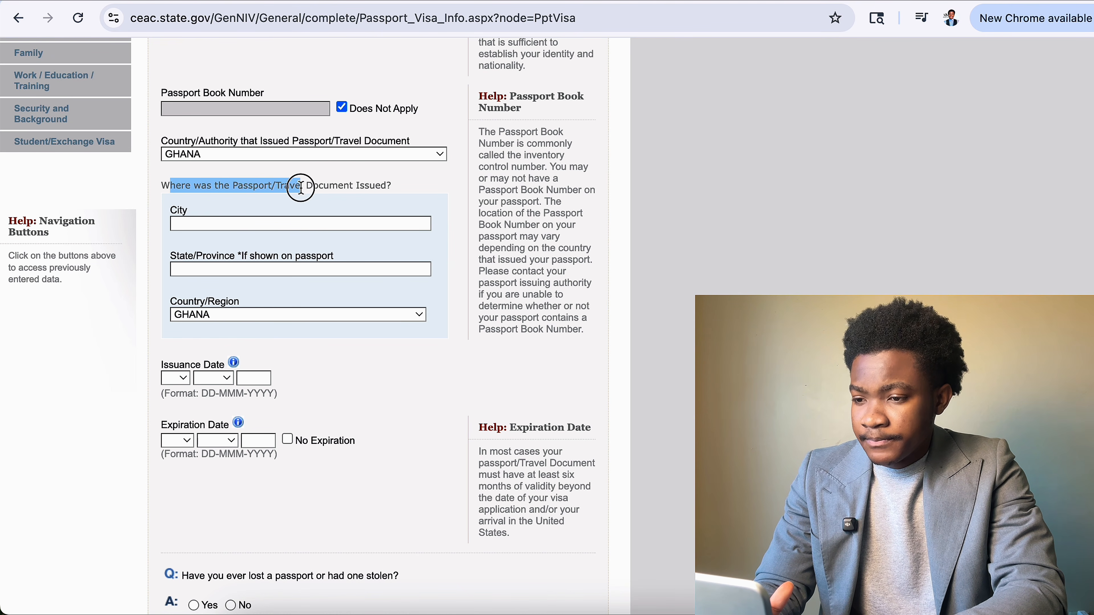
pyautogui.click(339, 229)
pyautogui.write('ACC')
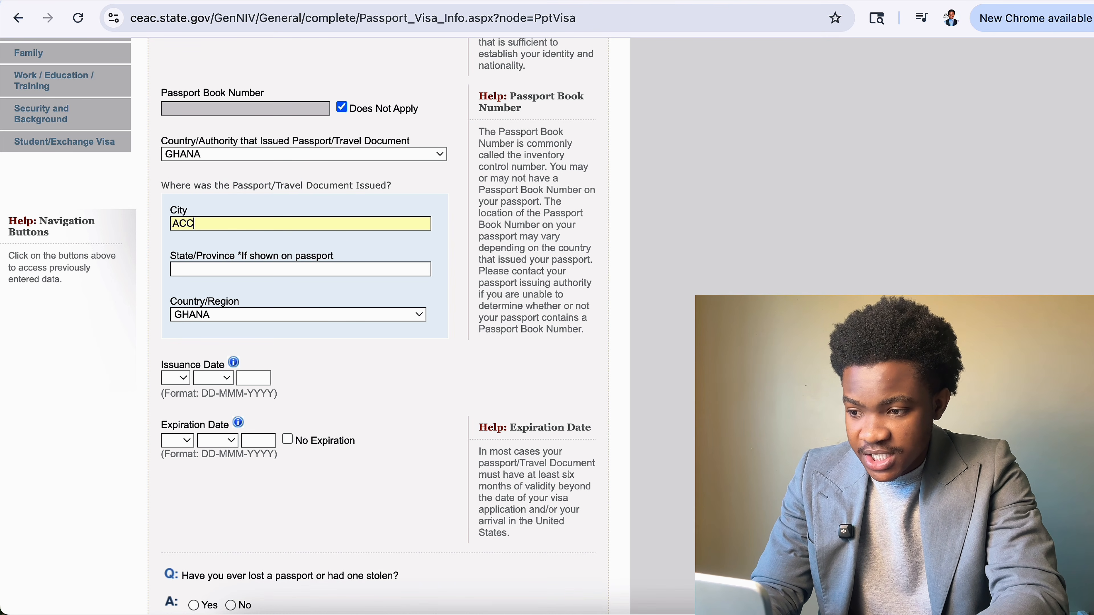
pyautogui.write('RA')
pyautogui.click(315, 271)
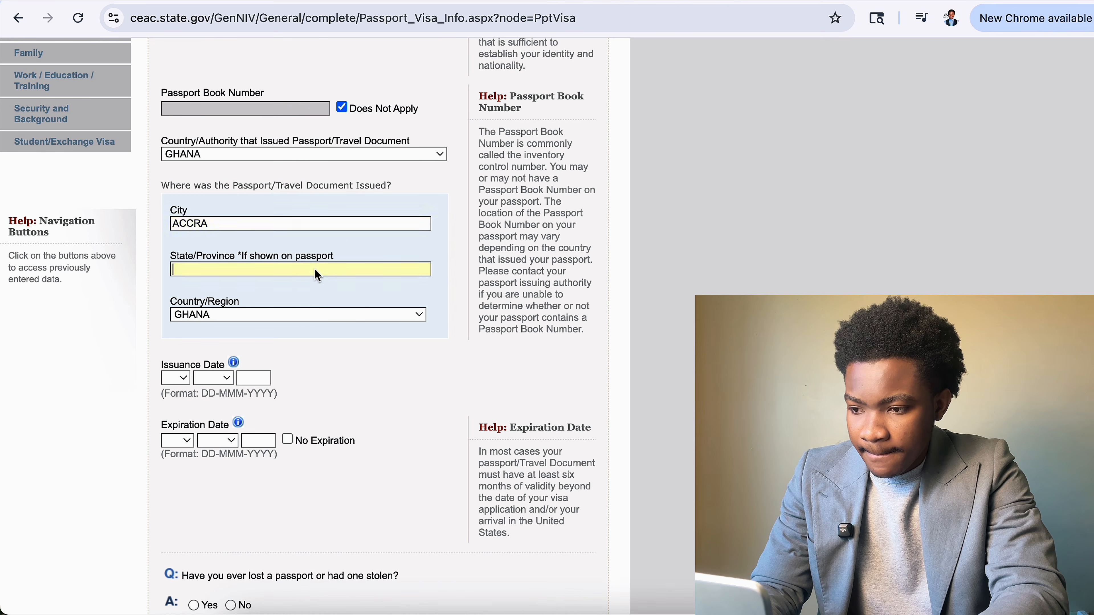
pyautogui.scroll(-1, 342, 279)
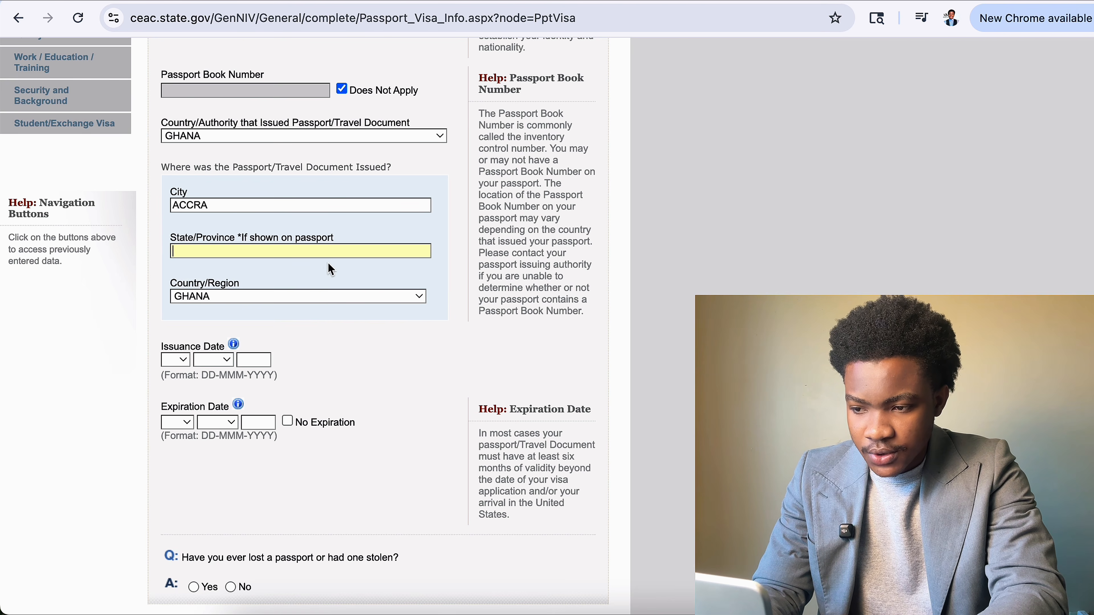
pyautogui.scroll(-5, 326, 319)
# Set the passport issue date to 03 MAR 2023 and expiration to 02 MAR 2033.
pyautogui.click(184, 276)
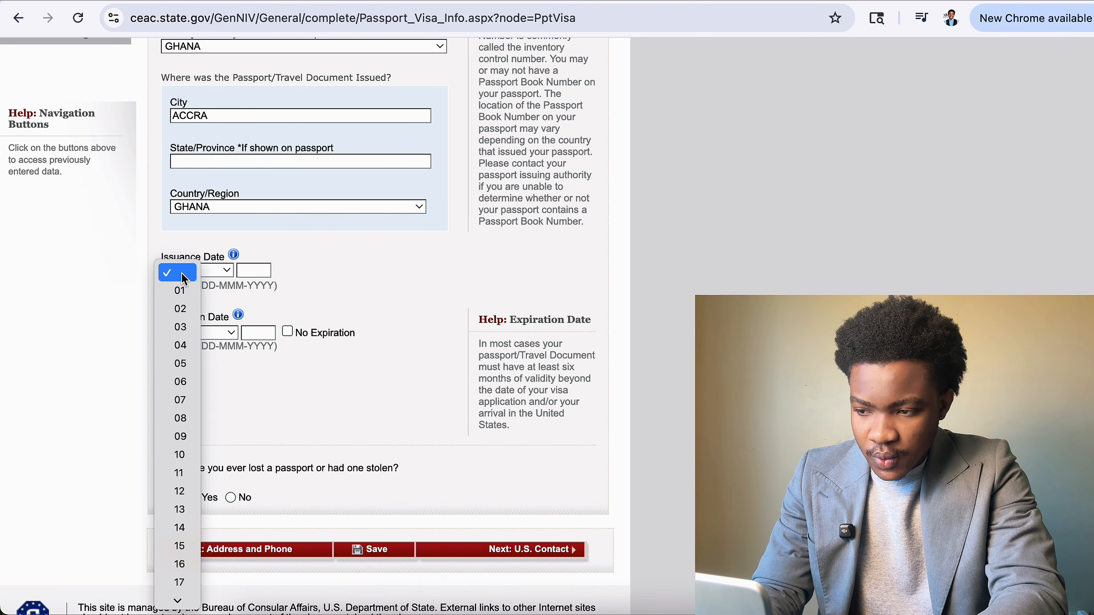
pyautogui.click(180, 327)
pyautogui.click(215, 270)
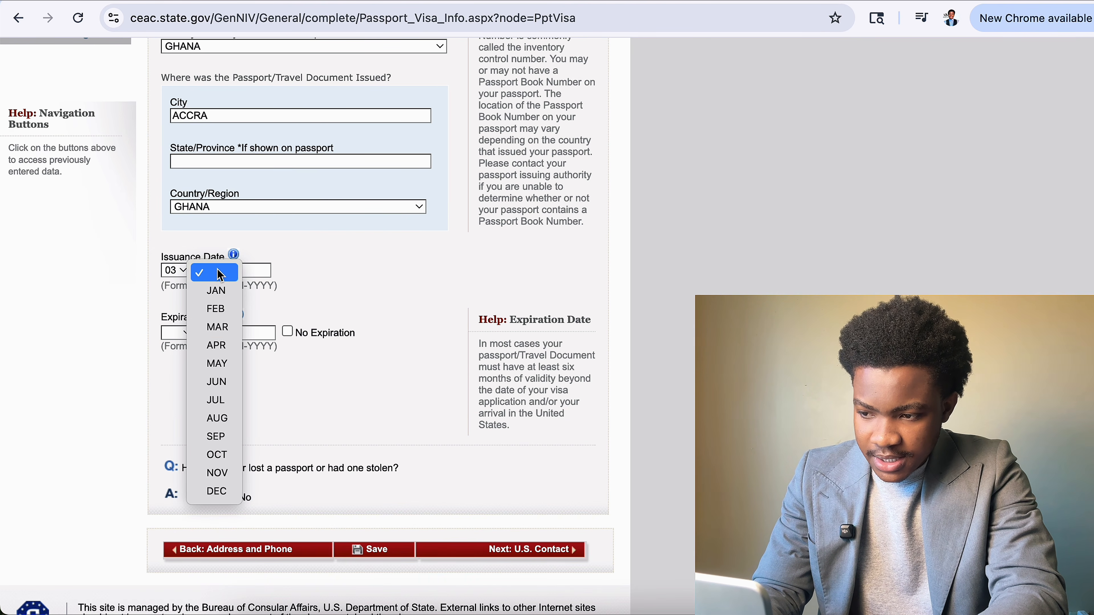
pyautogui.click(223, 334)
pyautogui.click(255, 270)
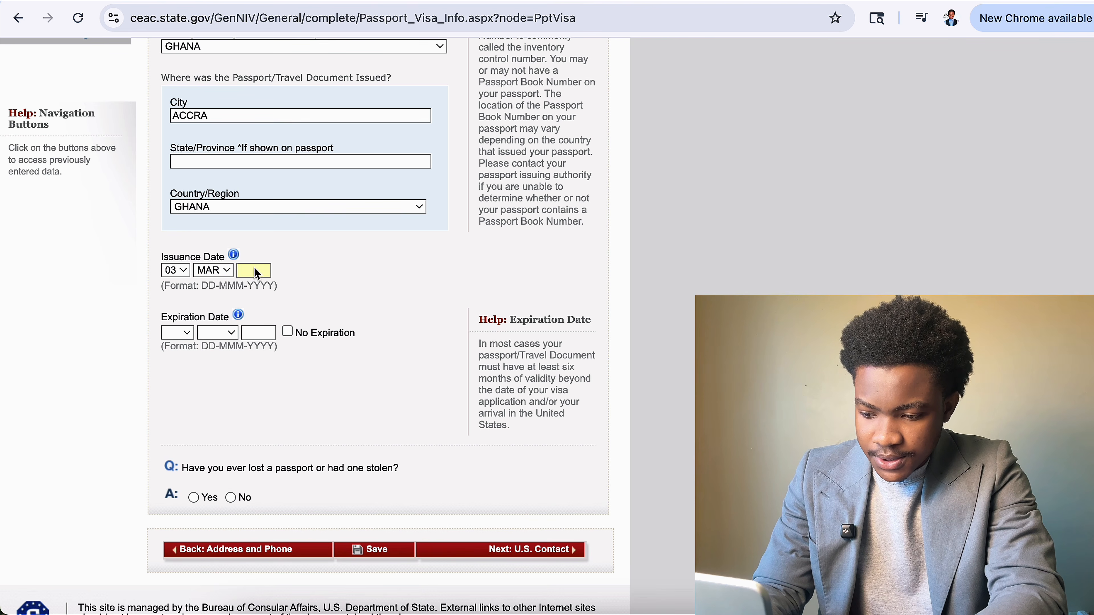
pyautogui.write('2023')
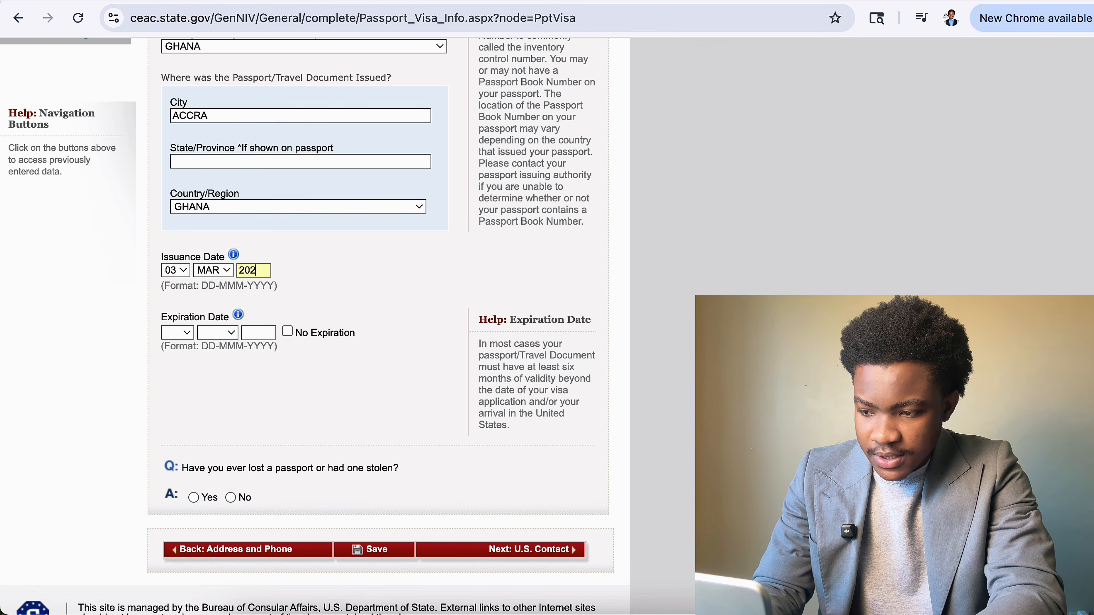
pyautogui.click(181, 332)
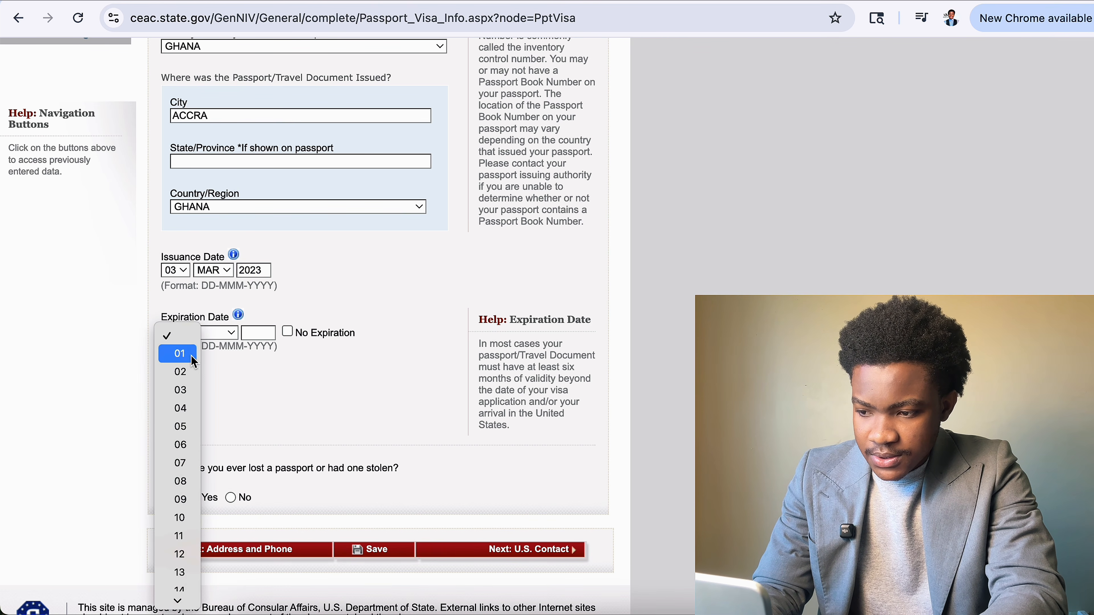
pyautogui.click(190, 371)
pyautogui.click(232, 333)
pyautogui.click(231, 393)
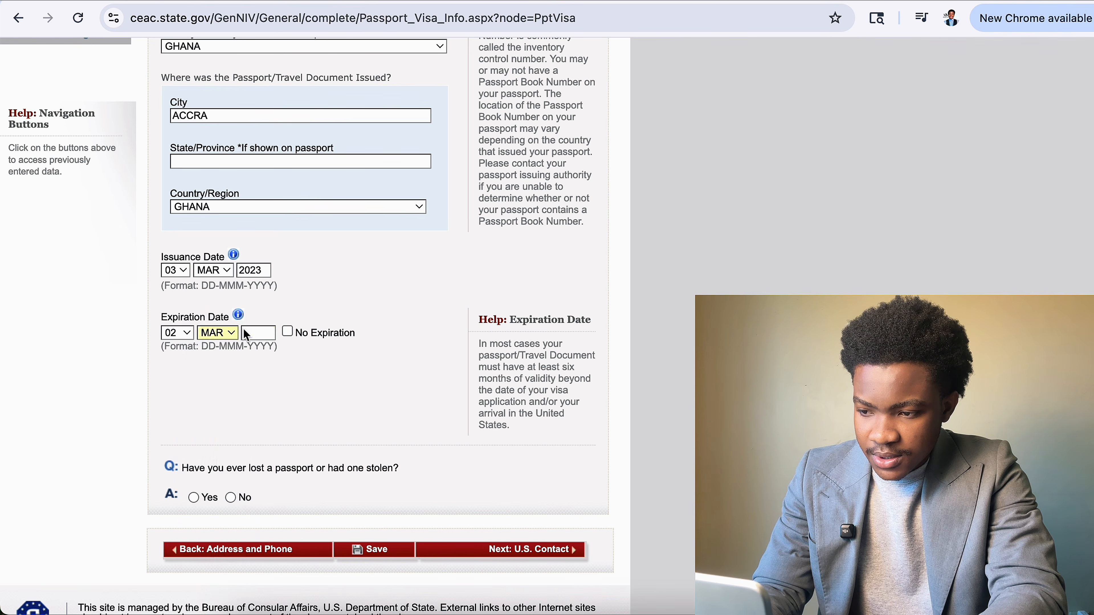
pyautogui.click(258, 332)
pyautogui.write('2033')
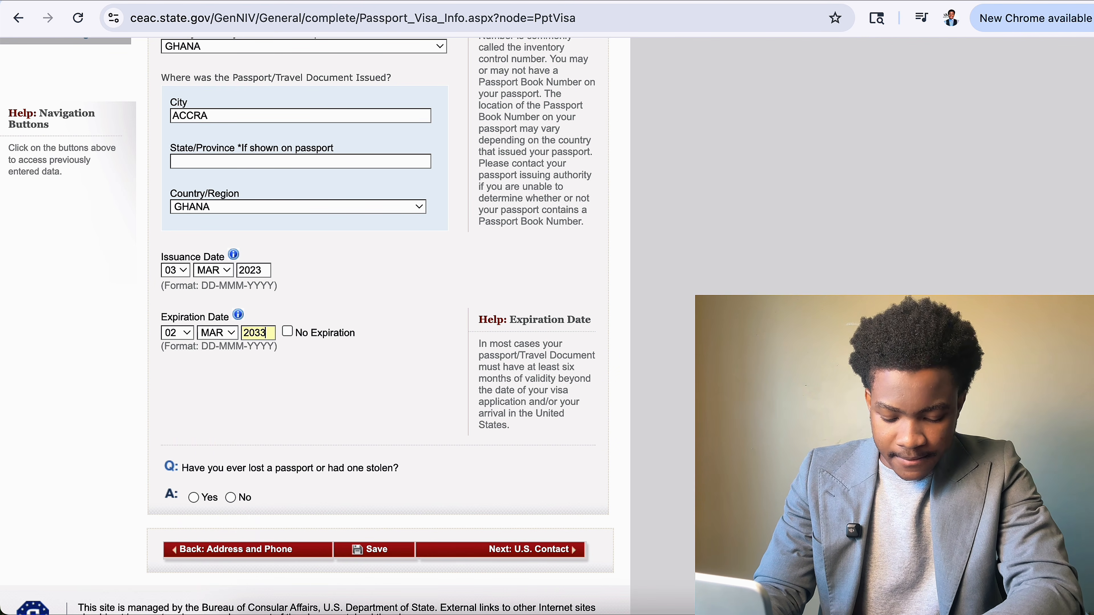
# Answer No to ever having lost or had a passport stolen.
pyautogui.scroll(-2, 348, 328)
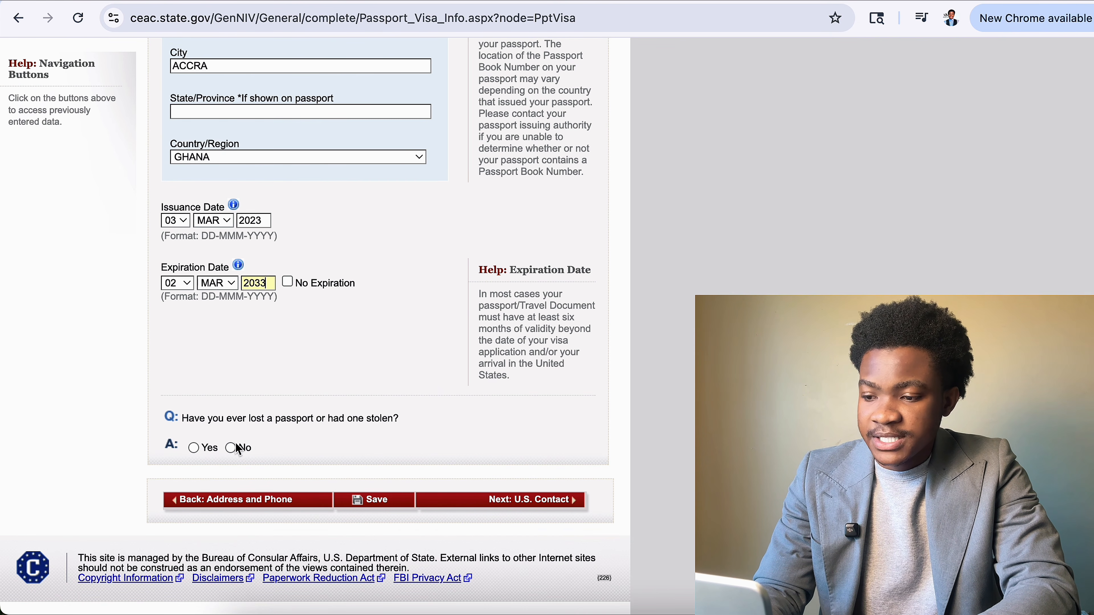
pyautogui.click(230, 447)
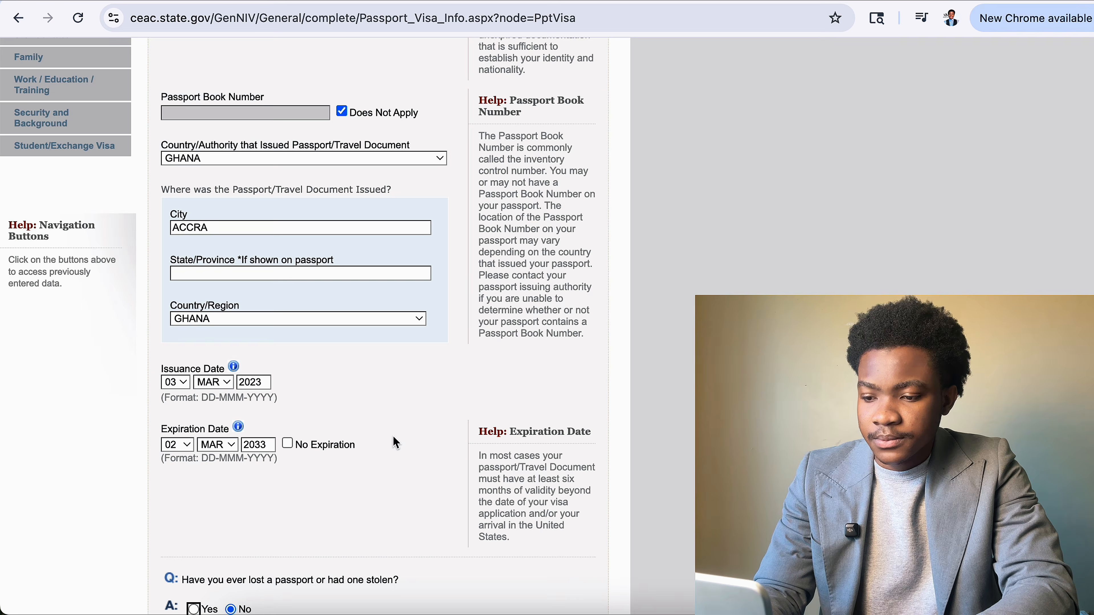
pyautogui.scroll(-3, 395, 526)
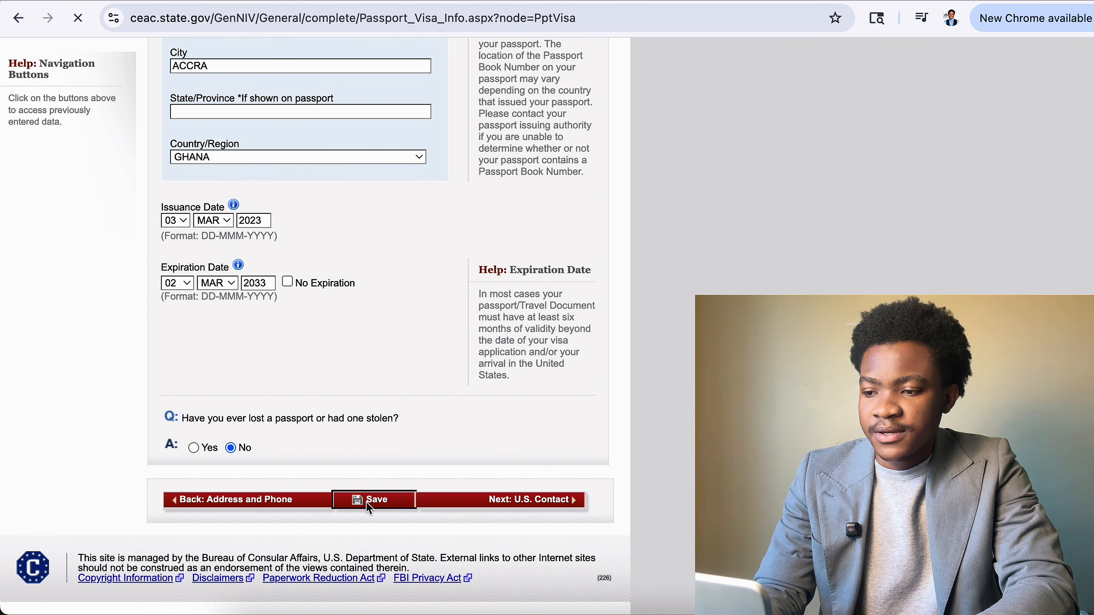
# Save the passport information, continue the application, and proceed to U.S. Contact.
pyautogui.click(366, 502)
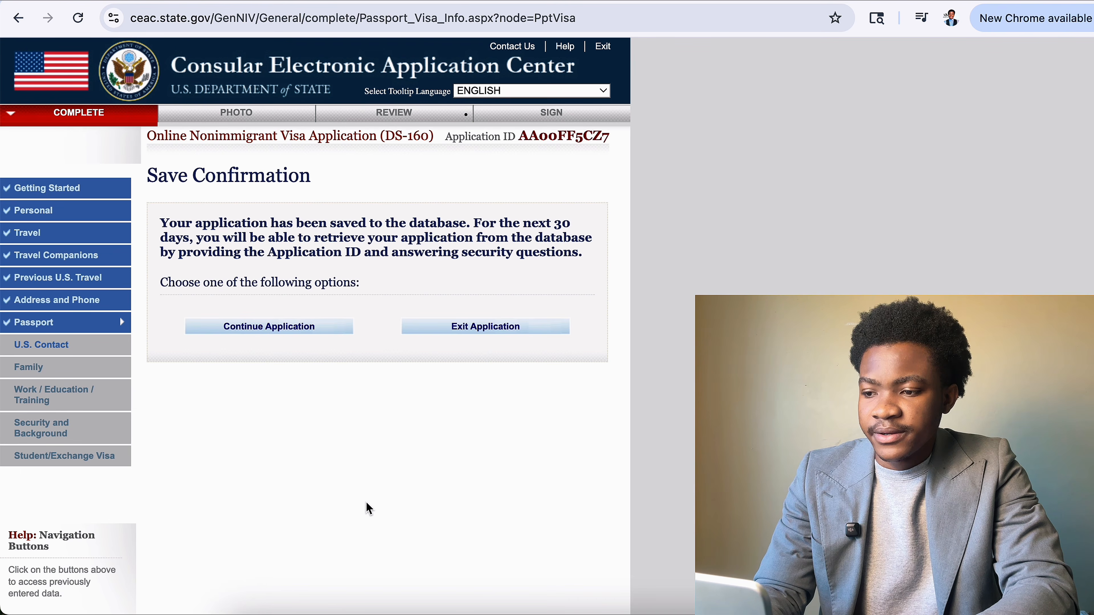
pyautogui.click(309, 331)
pyautogui.scroll(-2, 311, 336)
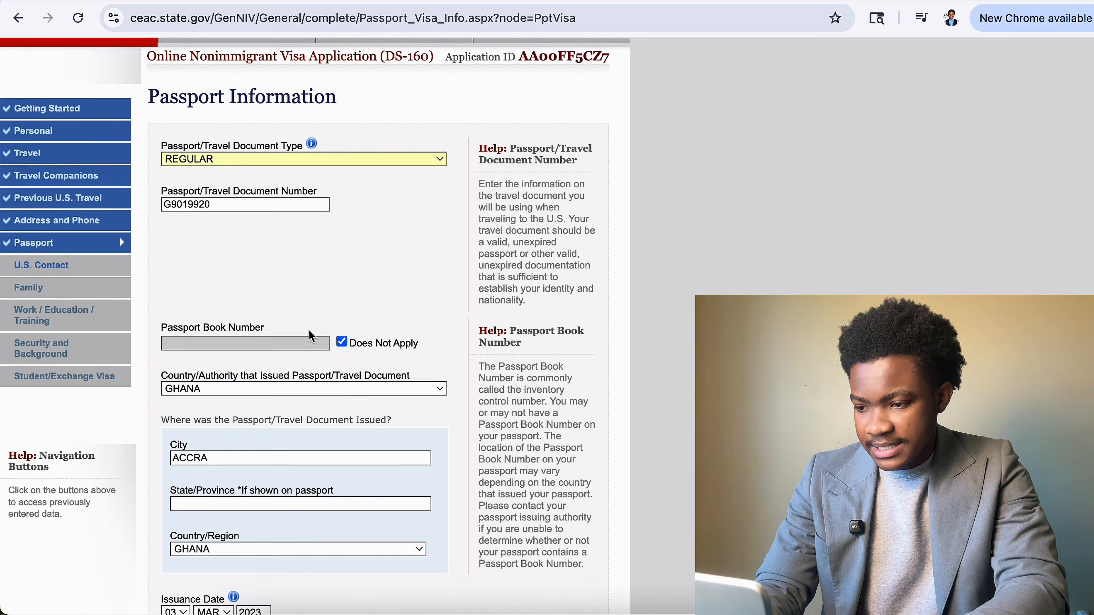
pyautogui.scroll(-10, 310, 334)
pyautogui.click(482, 501)
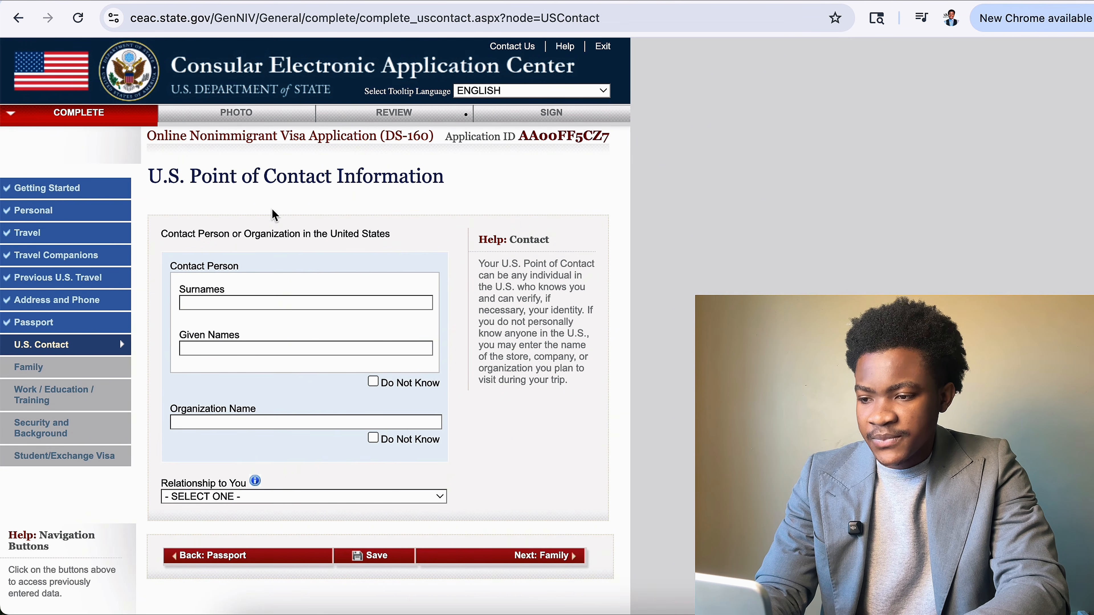
# Review the U.S. Point of Contact Information heading and place the cursor in Surnames.
pyautogui.moveTo(149, 177); pyautogui.dragTo(469, 183)
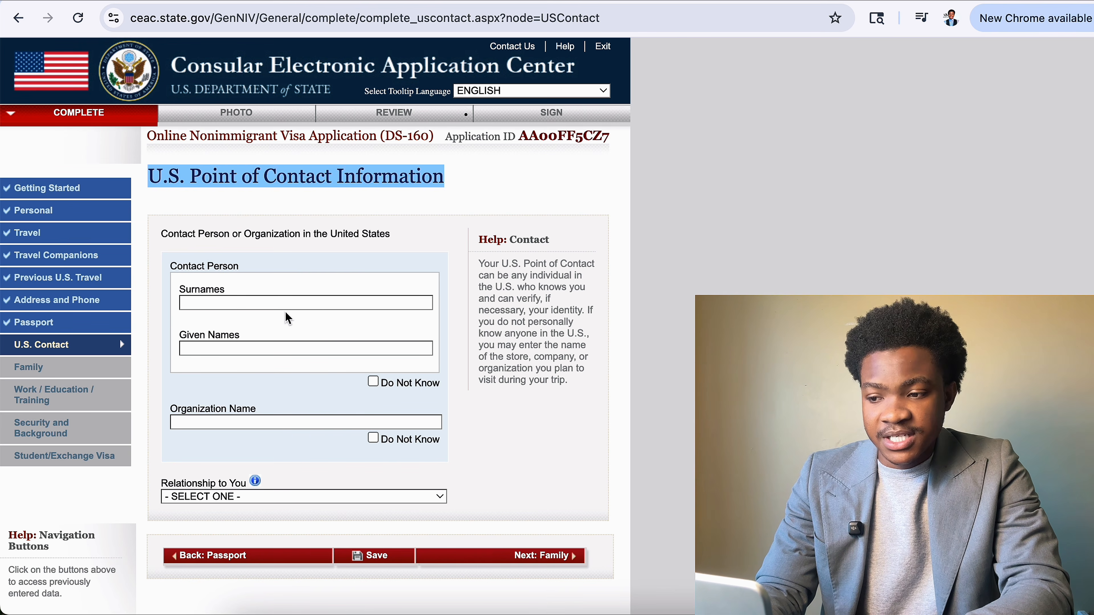
pyautogui.click(295, 306)
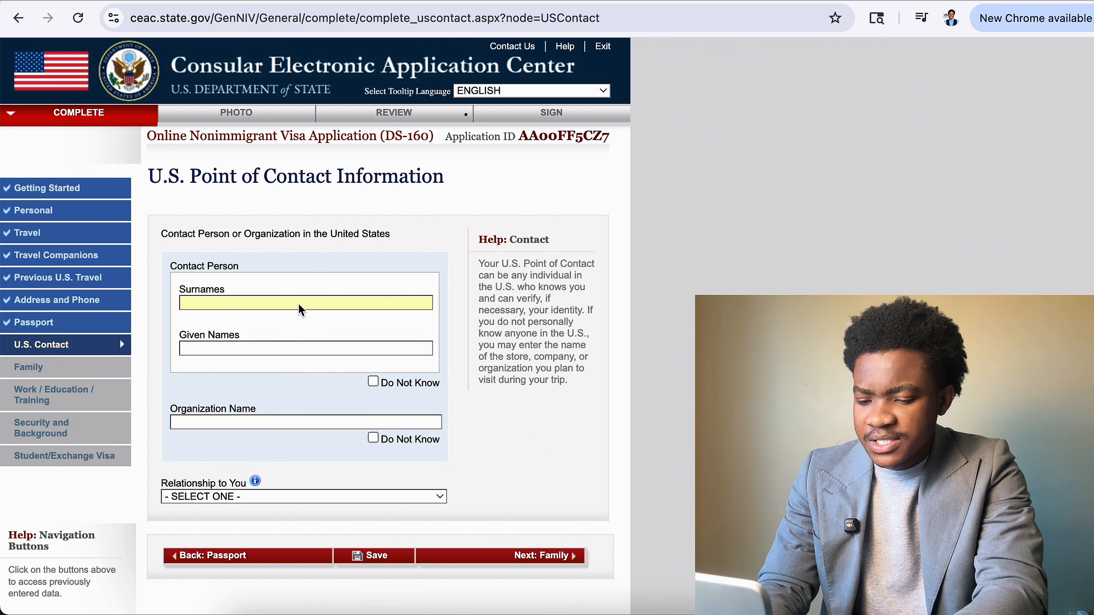
# Enter the U.S. contact's surname and given names, correcting the mistyped surname letters.
pyautogui.write('NA')
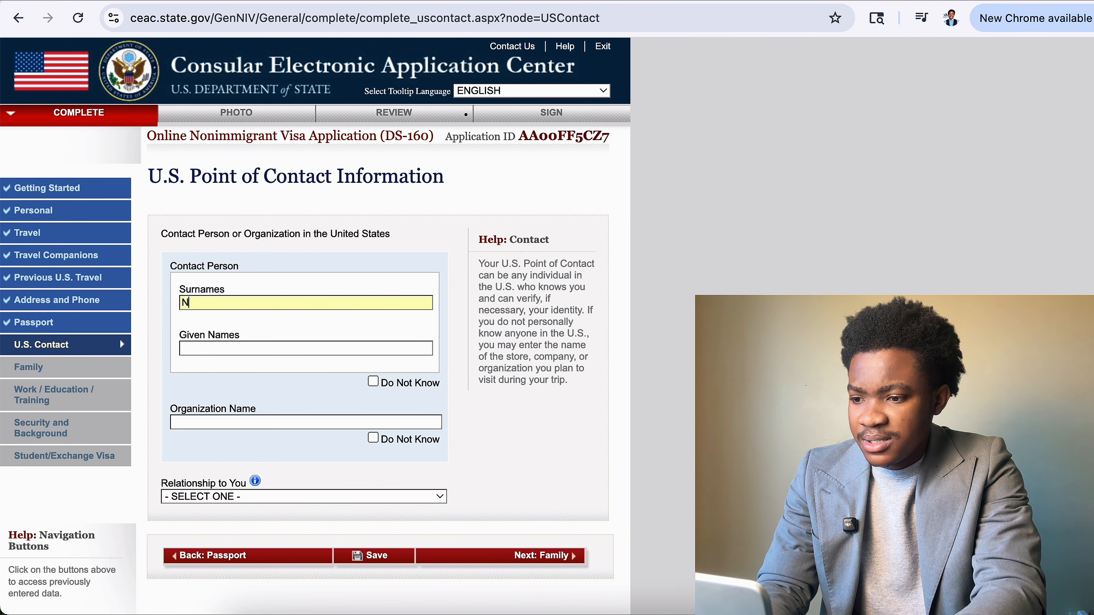
pyautogui.press('BackSpace')
pyautogui.press('BackSpace')
pyautogui.write('L')
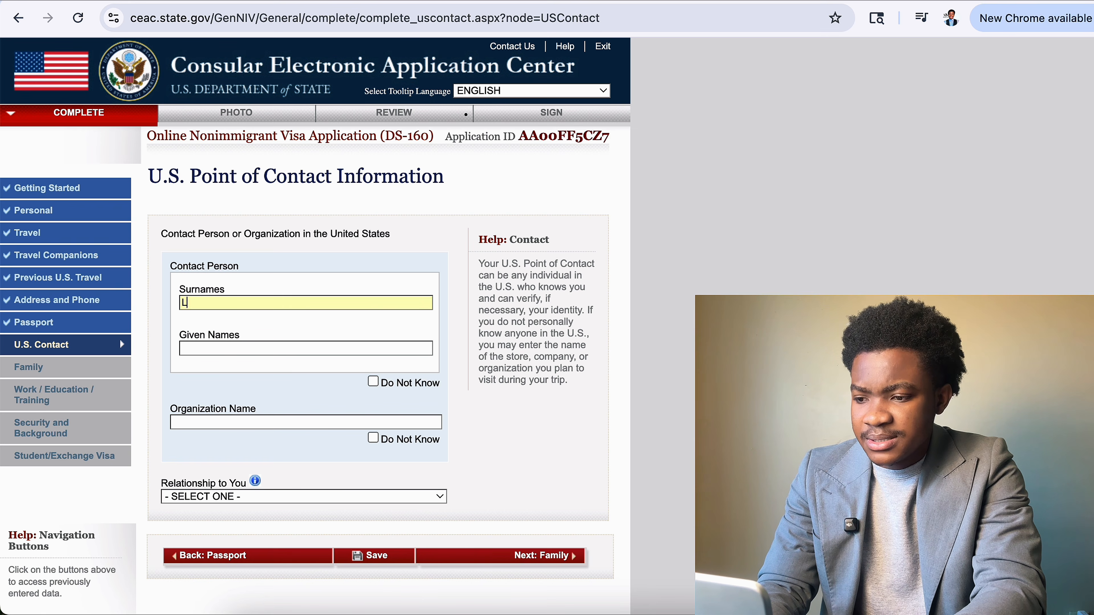
pyautogui.write('I')
pyautogui.press('BackSpace')
pyautogui.press('BackSpace')
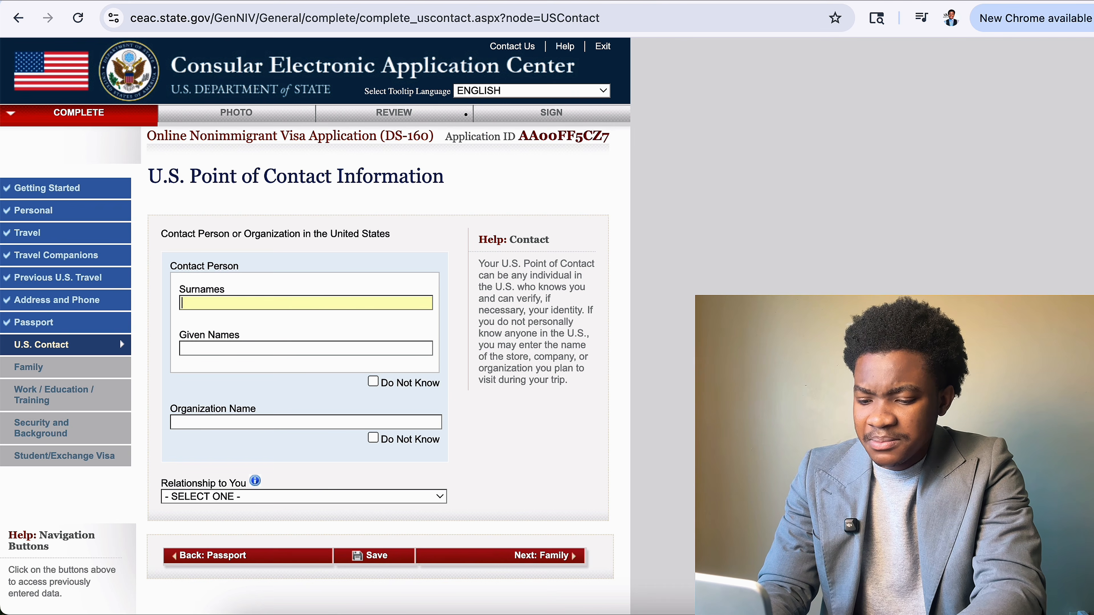
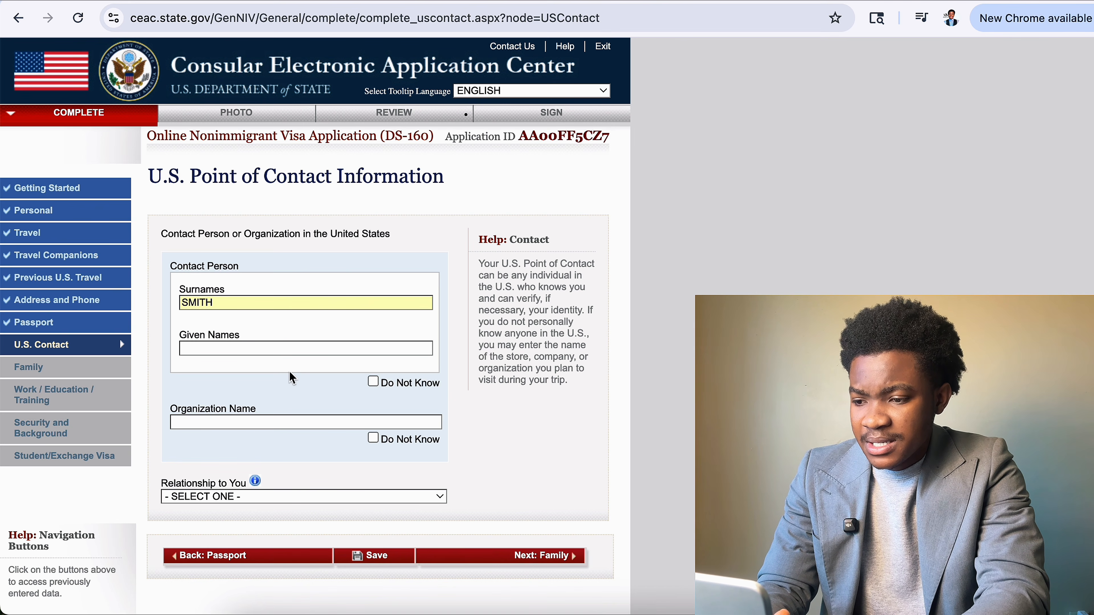
pyautogui.click(306, 351)
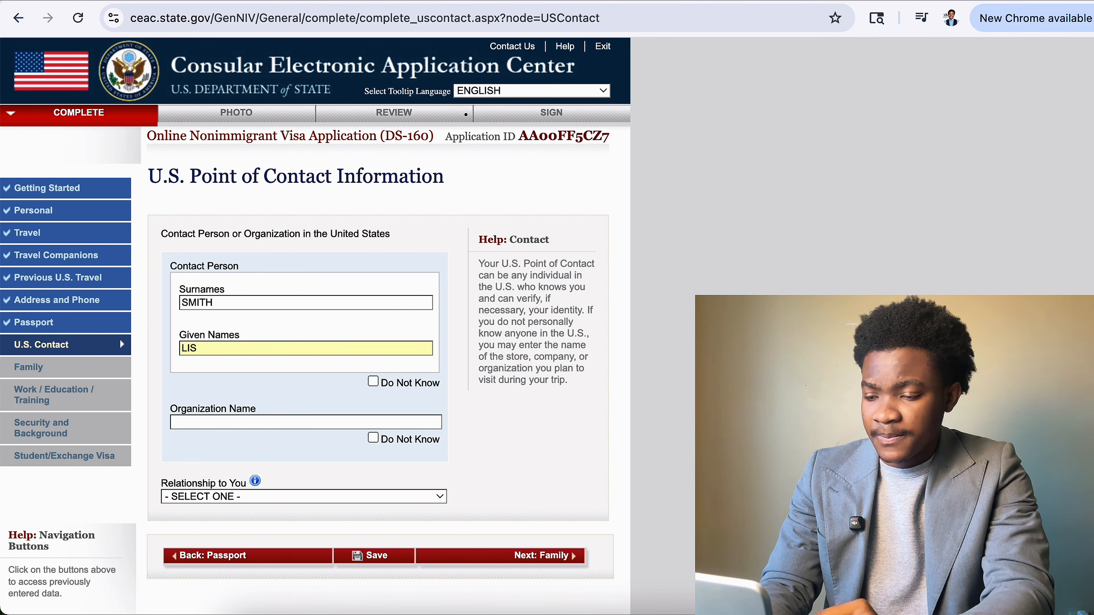
# Set the organization to GEORGIA STATE UNIVERSITY and the relationship to SCHOOL OFFICIAL.
pyautogui.click(281, 426)
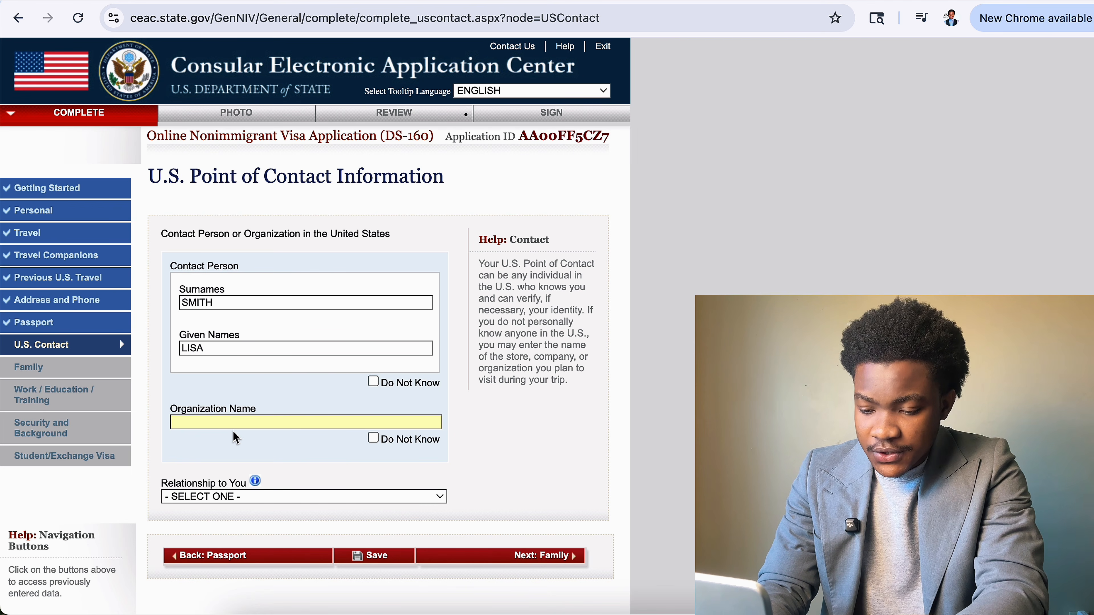
pyautogui.write('GL')
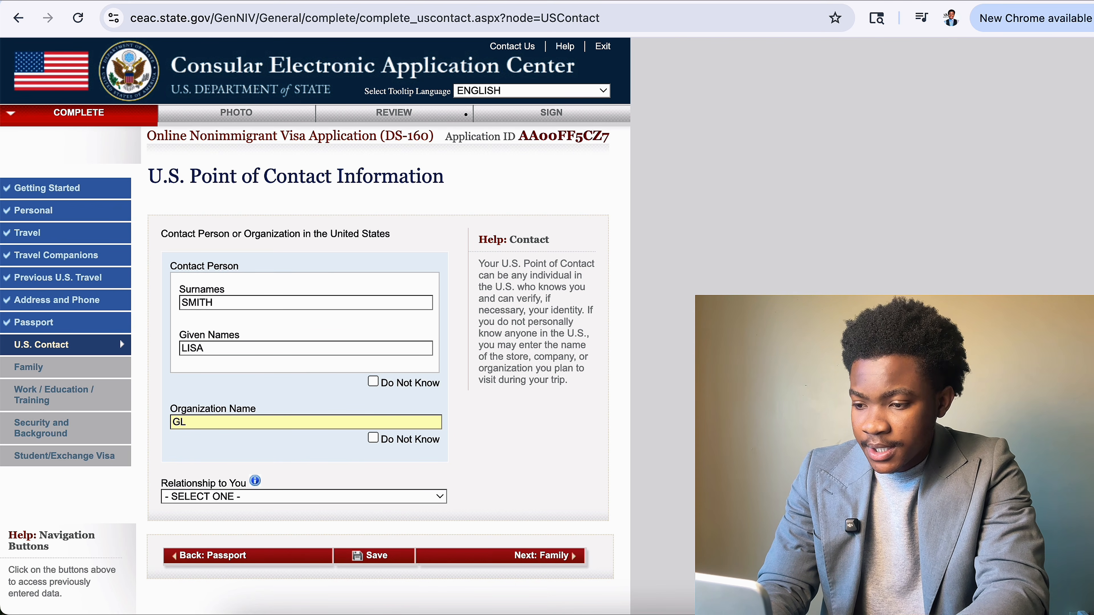
pyautogui.press('BackSpace')
pyautogui.press('BackSpace')
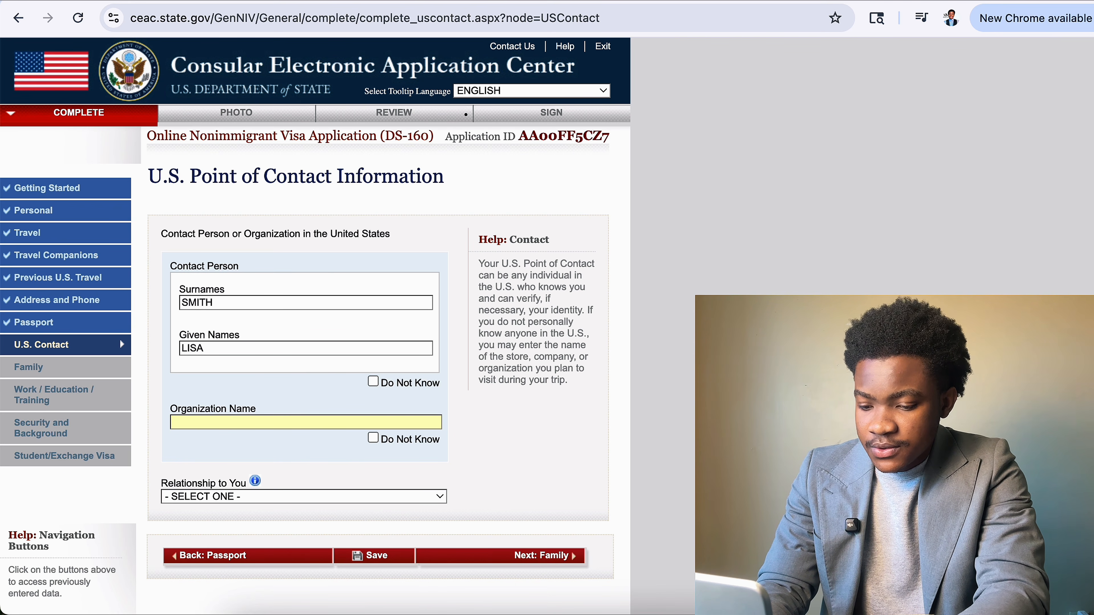
pyautogui.write('GEORGI')
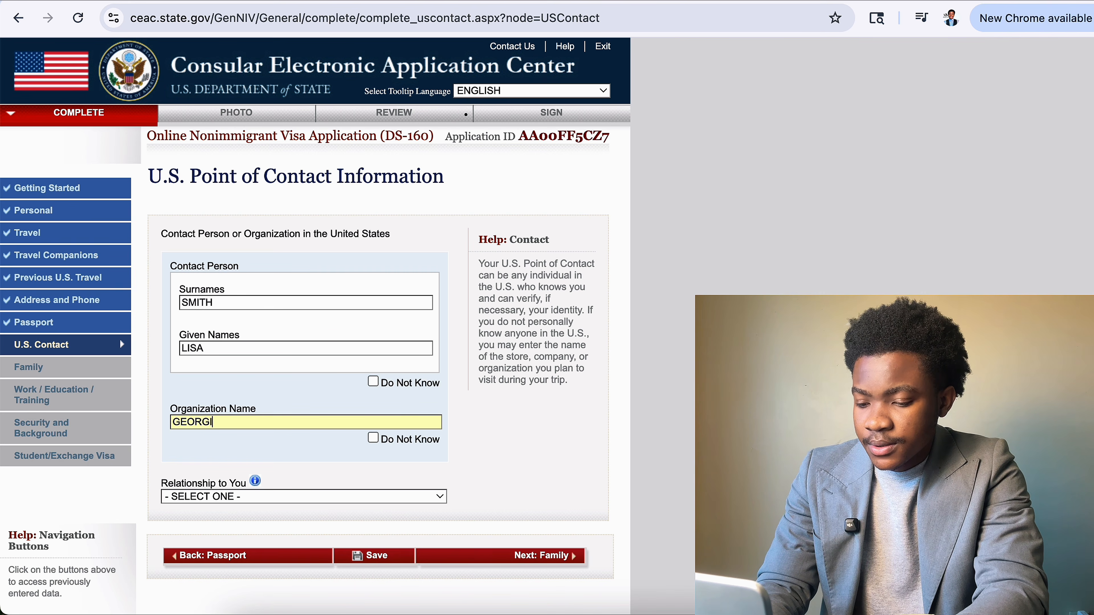
pyautogui.write('A STAT')
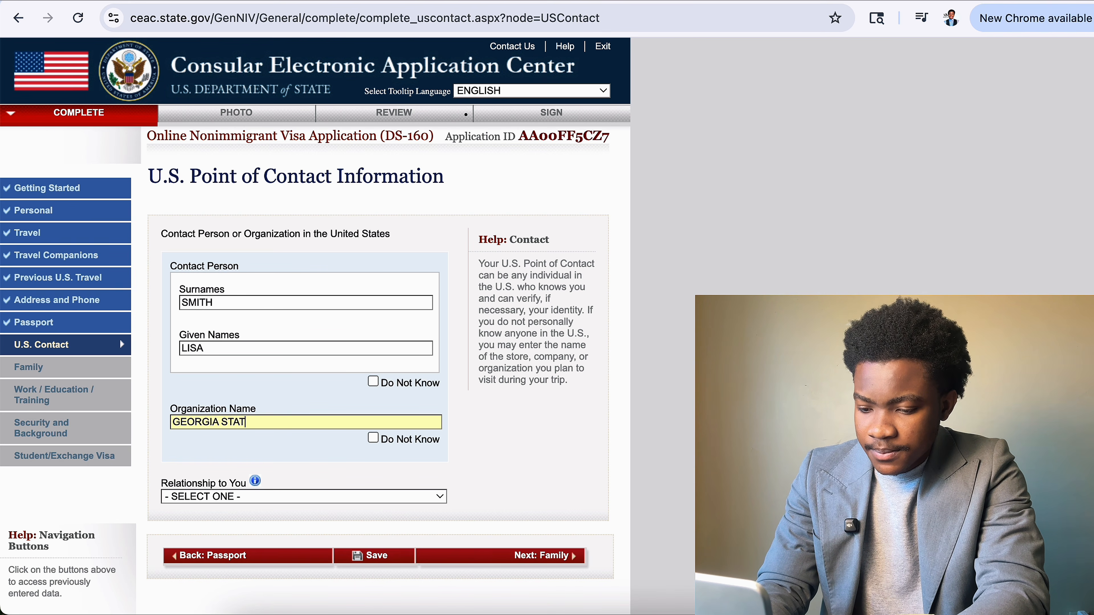
pyautogui.write('E UNIVER')
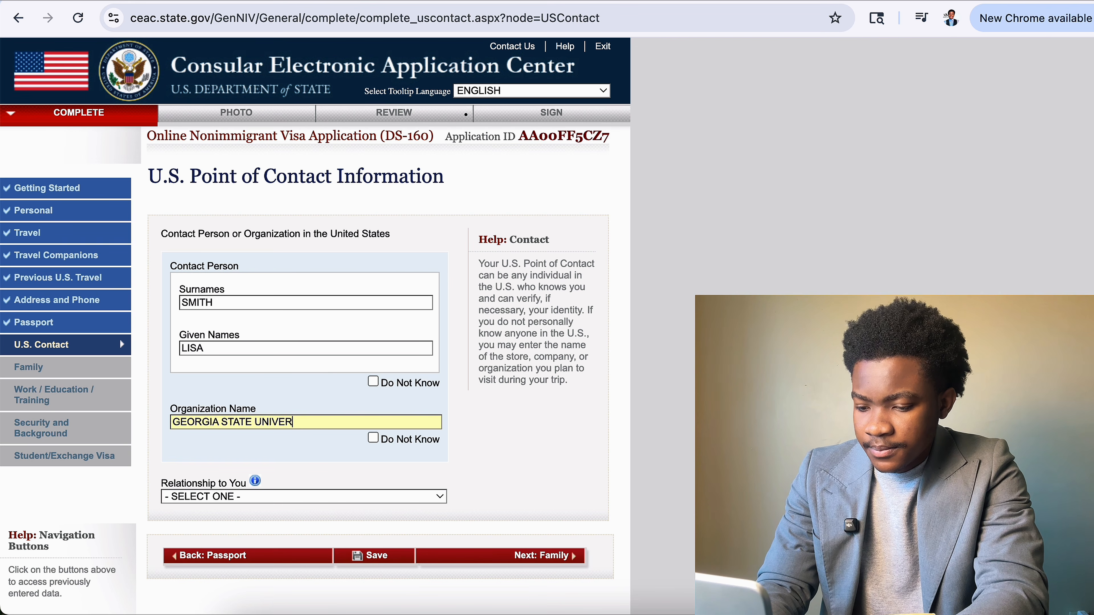
pyautogui.write('SITY')
pyautogui.click(290, 500)
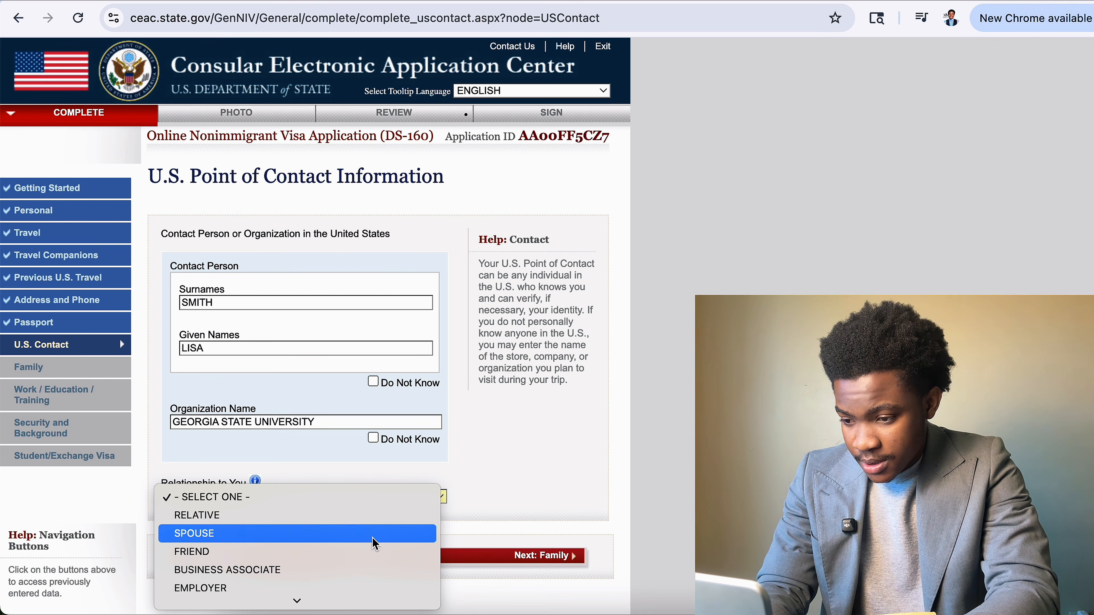
pyautogui.scroll(-2, 375, 543)
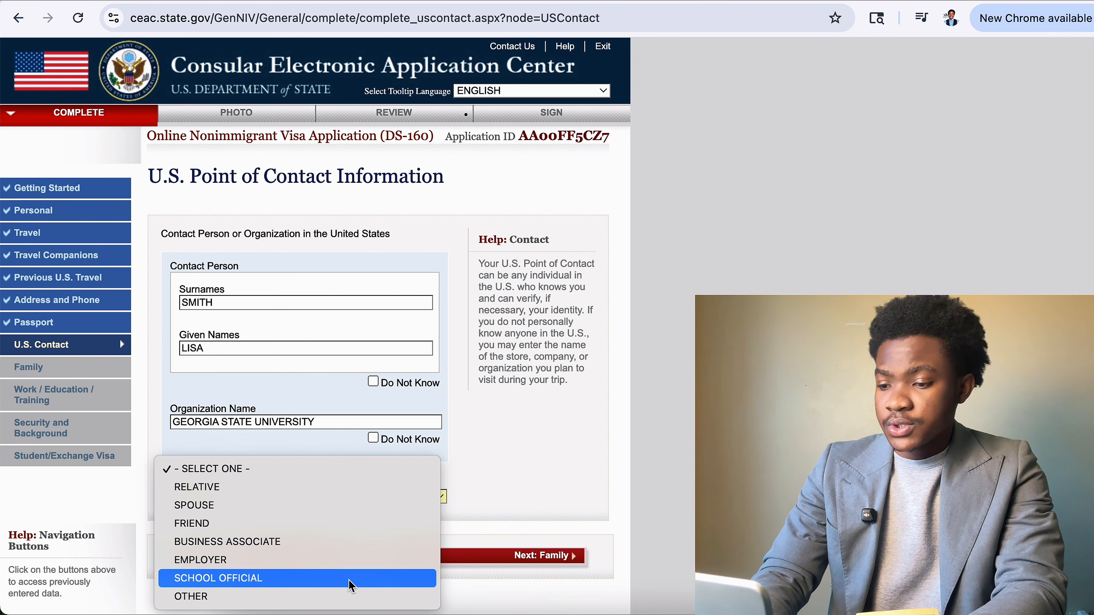
pyautogui.click(351, 578)
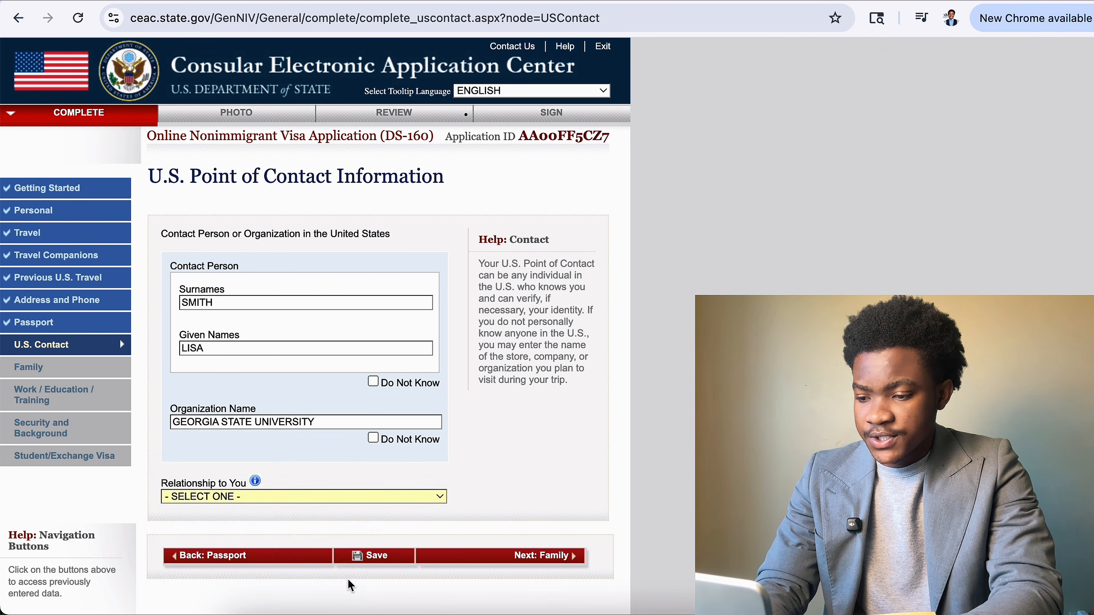
pyautogui.scroll(-3, 368, 562)
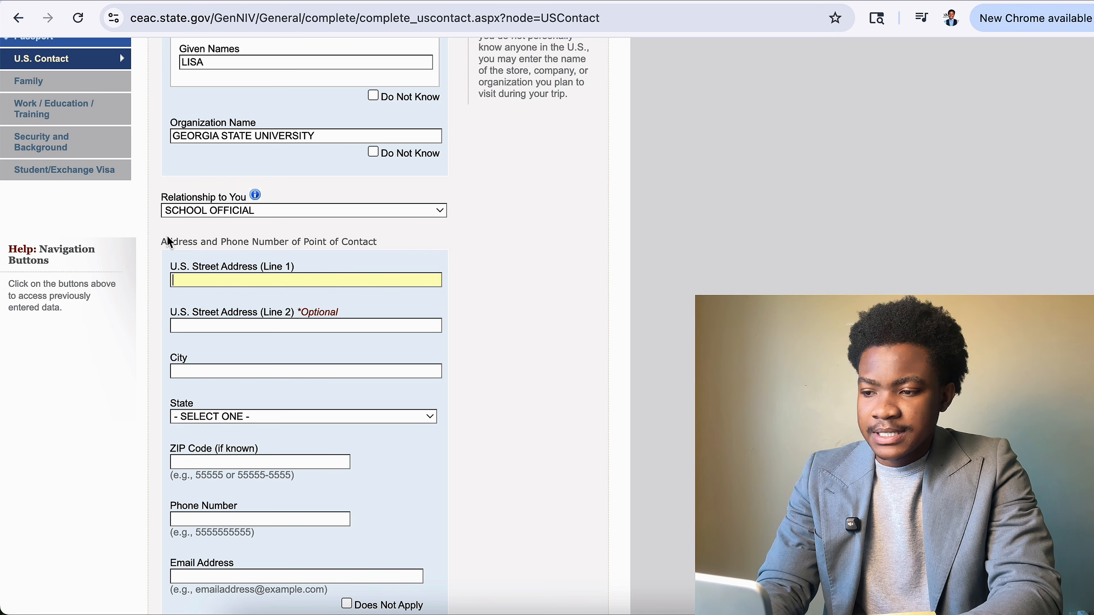
pyautogui.click(161, 241)
pyautogui.moveTo(160, 242); pyautogui.dragTo(384, 244)
# Fill in the contact's street address, state GEORGIA and ZIP code.
pyautogui.click(313, 280)
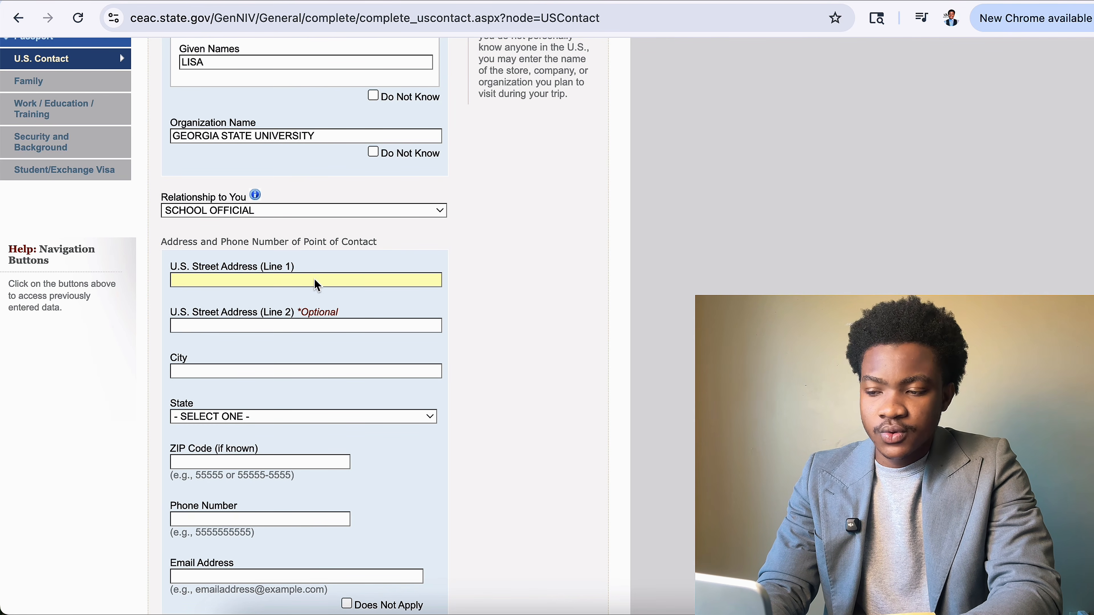
pyautogui.click(308, 326)
pyautogui.click(301, 371)
pyautogui.scroll(-3, 268, 410)
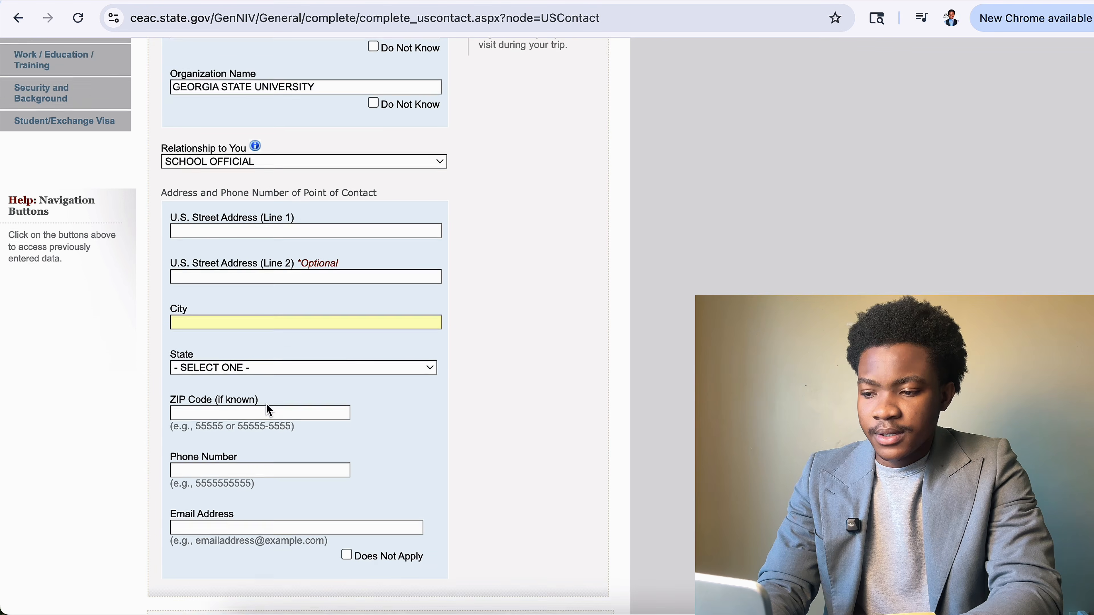
pyautogui.click(357, 178)
pyautogui.write('S')
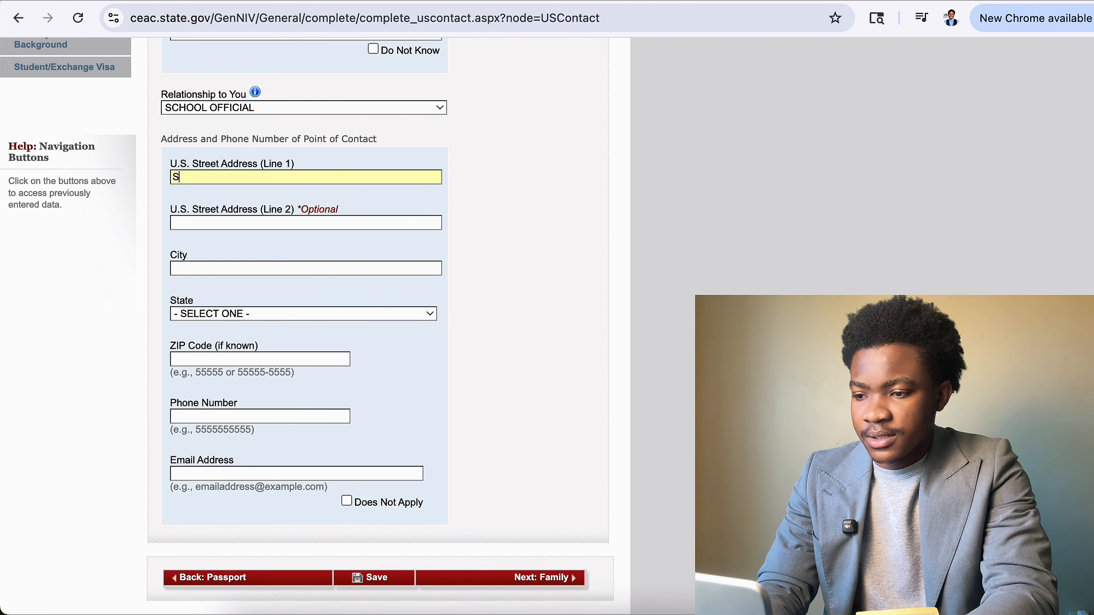
pyautogui.write('JJJJJDFII')
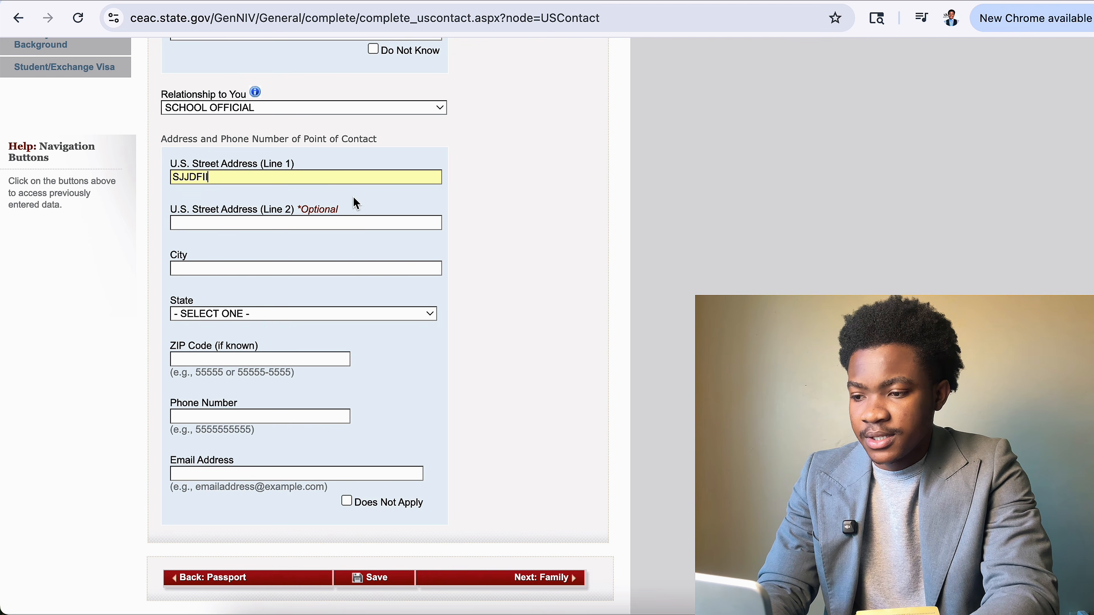
pyautogui.write('GE')
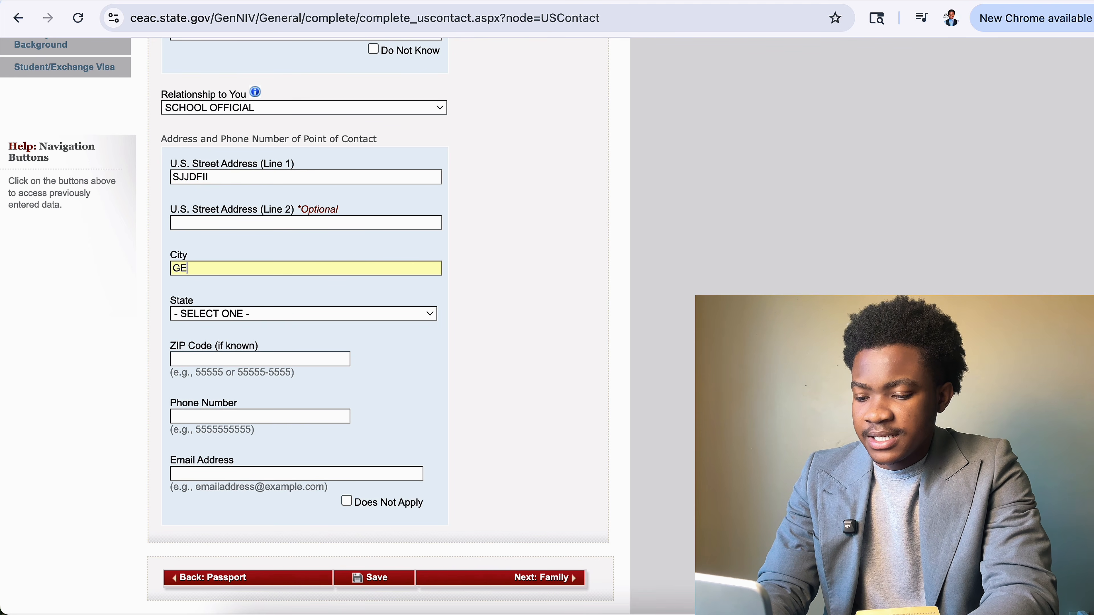
pyautogui.write('ORGIA')
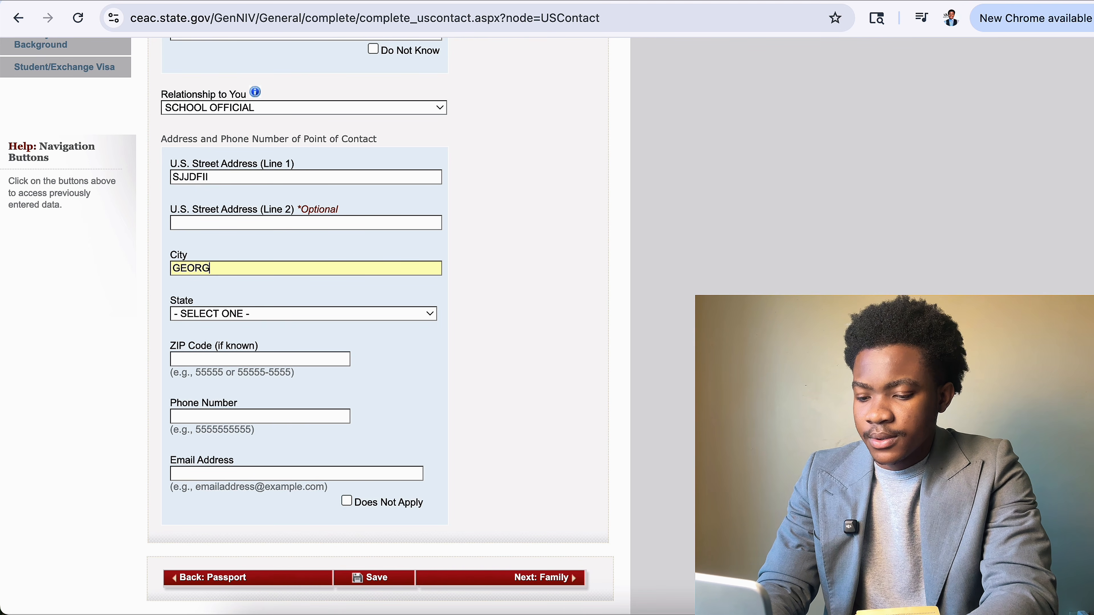
pyautogui.click(348, 315)
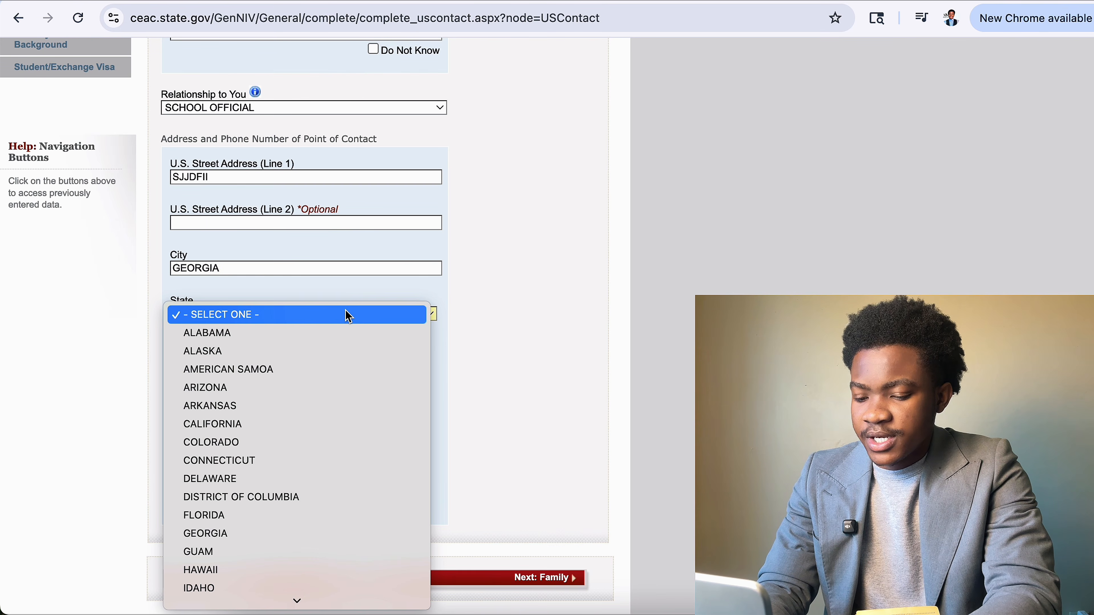
pyautogui.press('g')
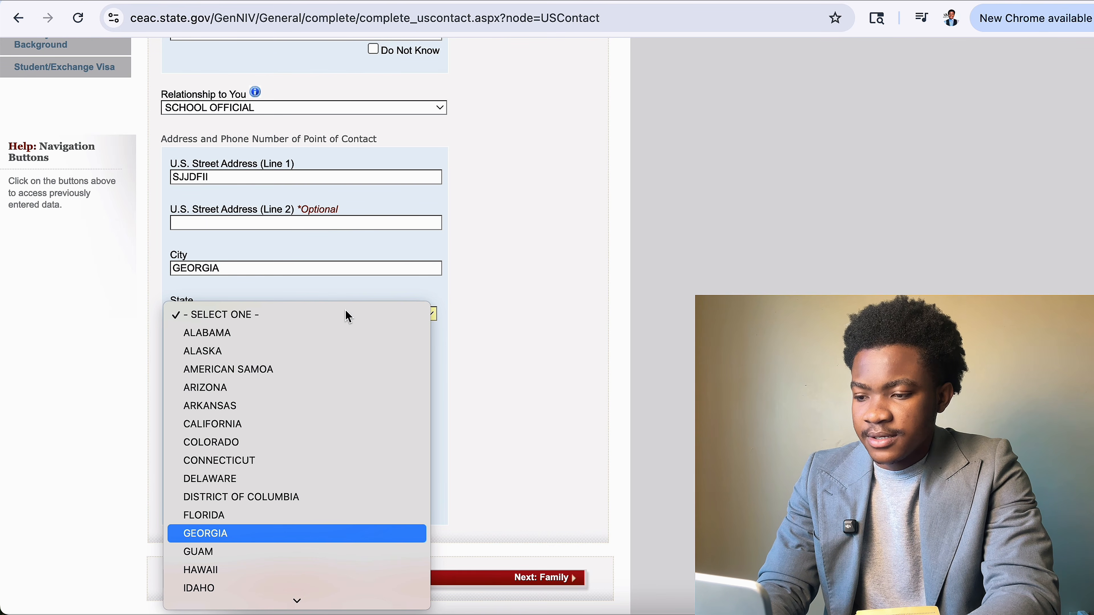
pyautogui.click(259, 534)
pyautogui.click(308, 362)
pyautogui.write('23')
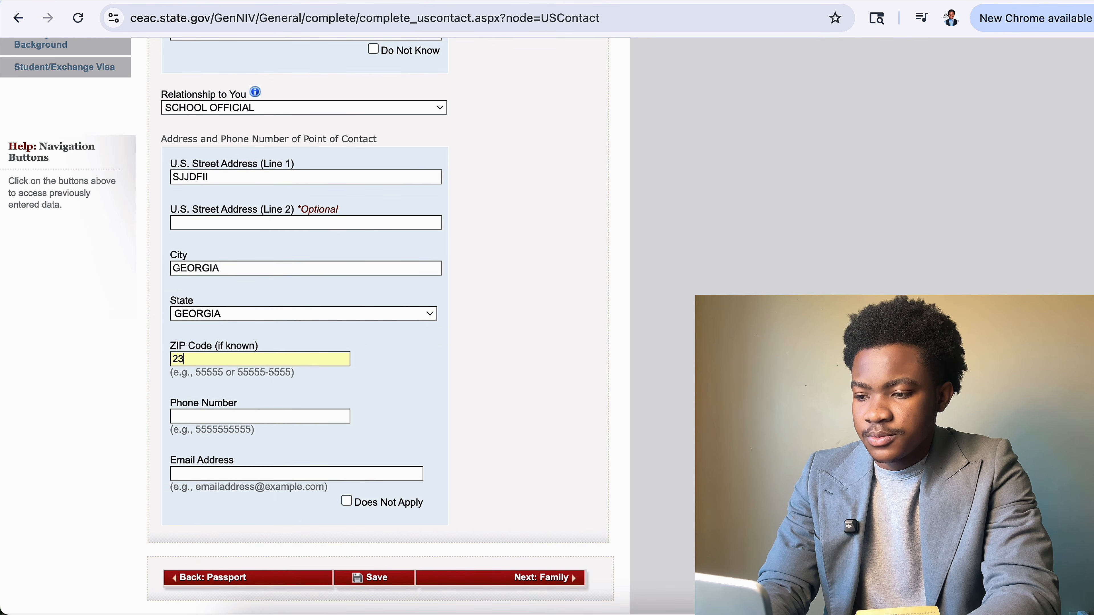
pyautogui.write('429')
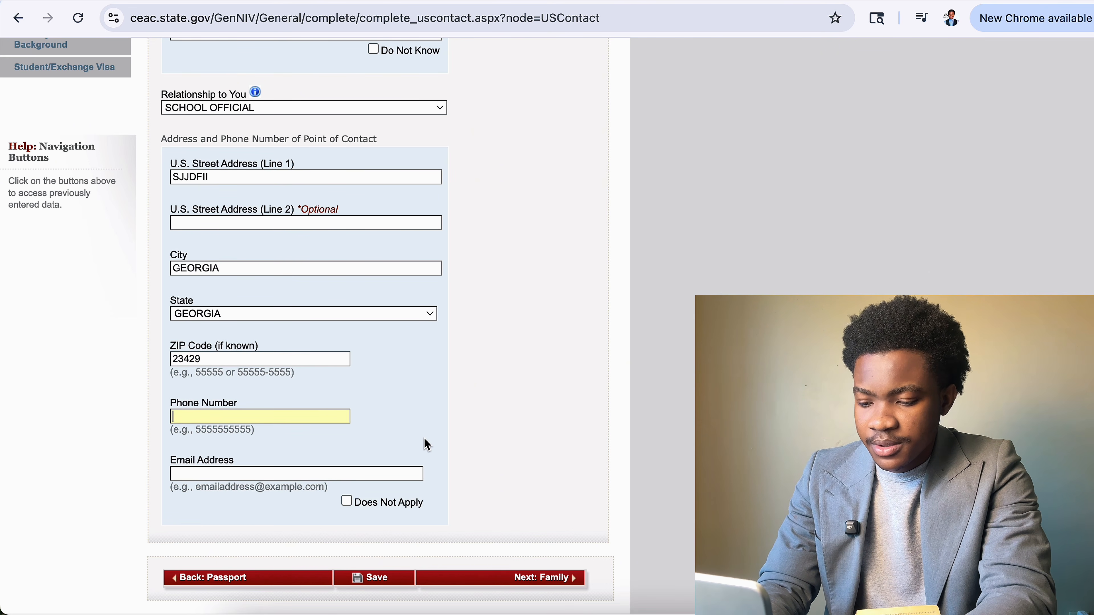
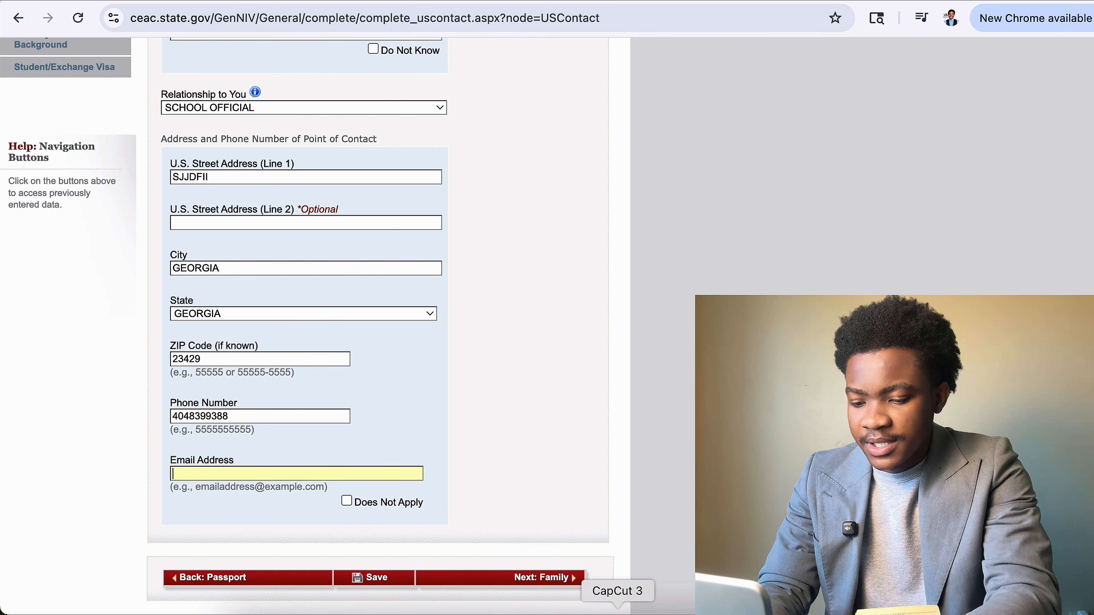
# Enter the contact's e-mail address, save, decline the browser's address popup, and continue.
pyautogui.write('hana')
pyautogui.press('BackSpace')
pyautogui.press('BackSpace')
pyautogui.press('BackSpace')
pyautogui.press('BackSpace')
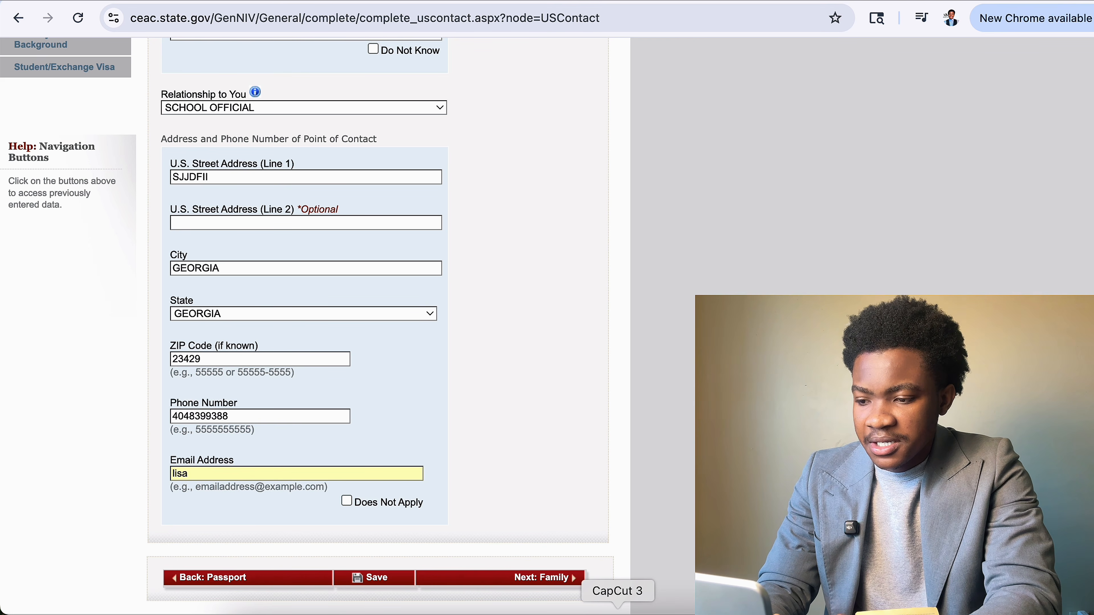
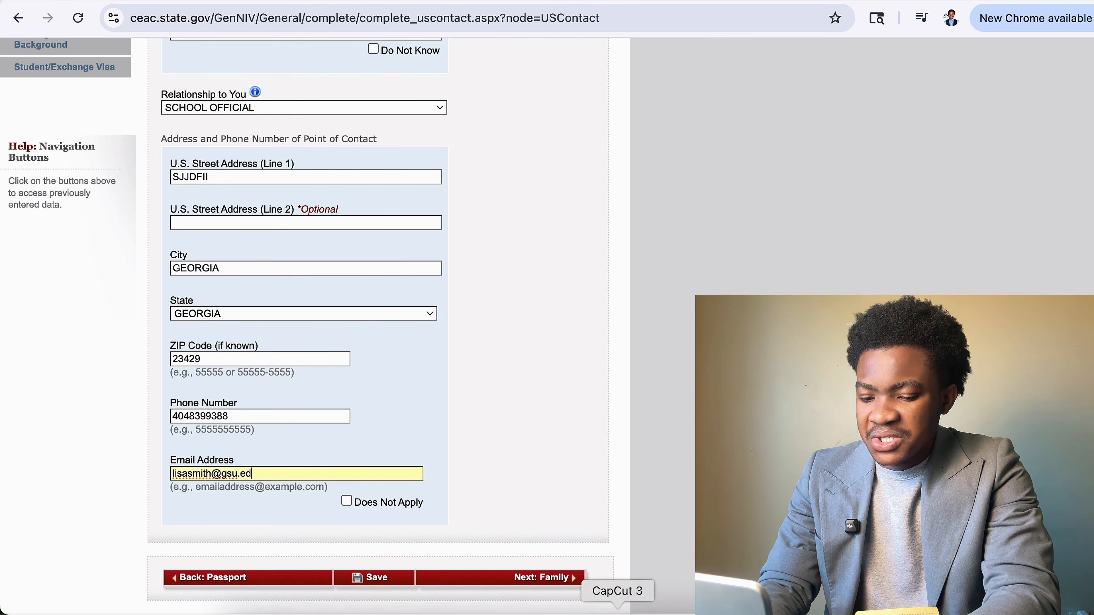
pyautogui.click(387, 578)
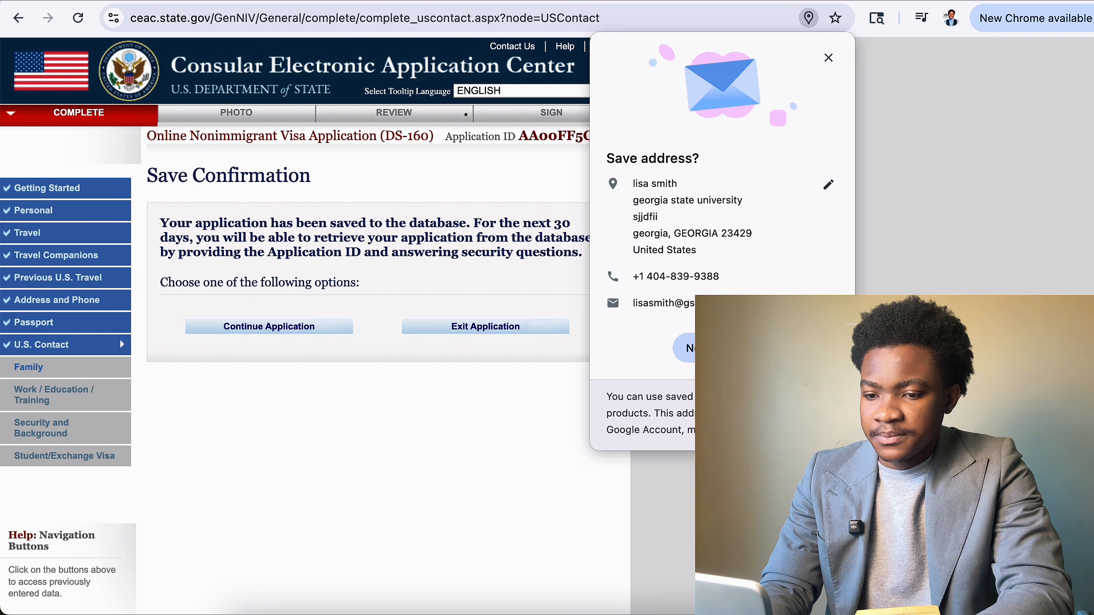
pyautogui.click(685, 348)
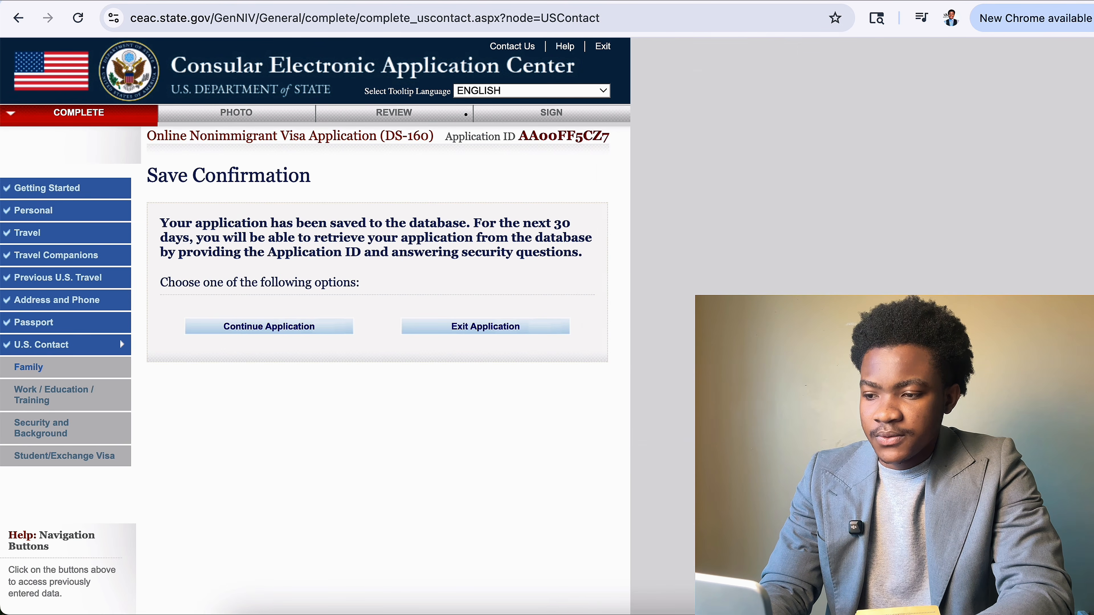
pyautogui.click(317, 339)
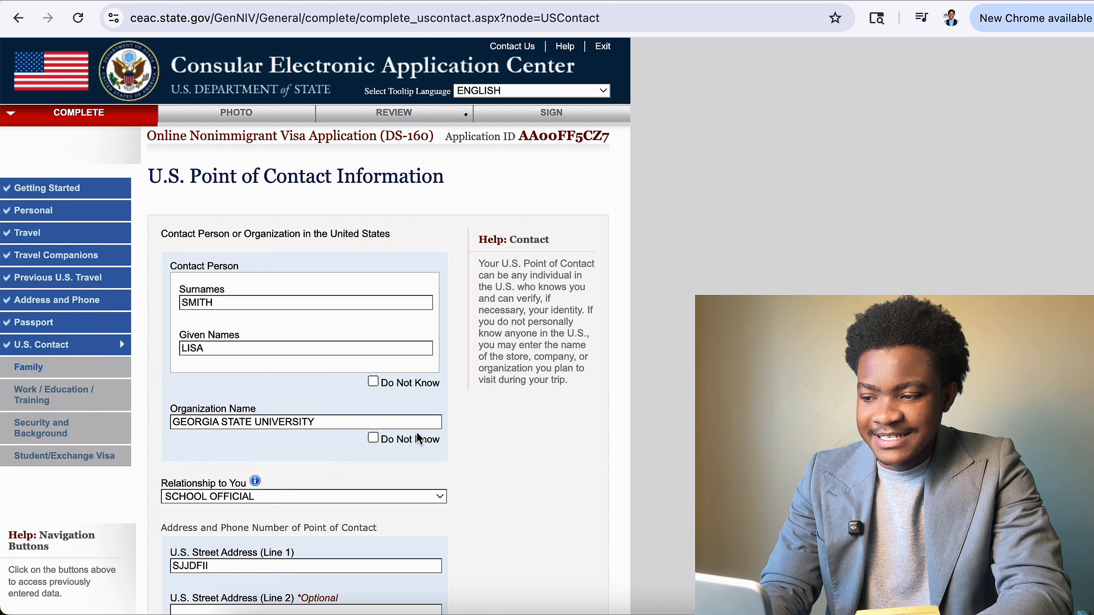
pyautogui.scroll(-10, 598, 533)
# Enter the father's surname, given names and birth date 01 FEB 1950, marked not in the U.S.
pyautogui.click(551, 516)
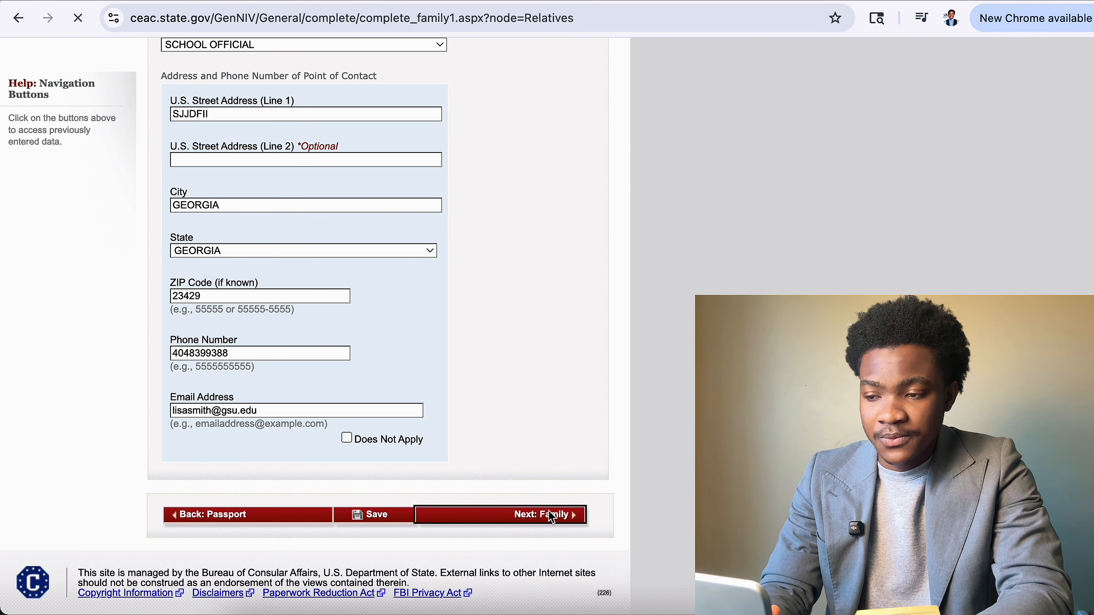
pyautogui.scroll(-5, 551, 517)
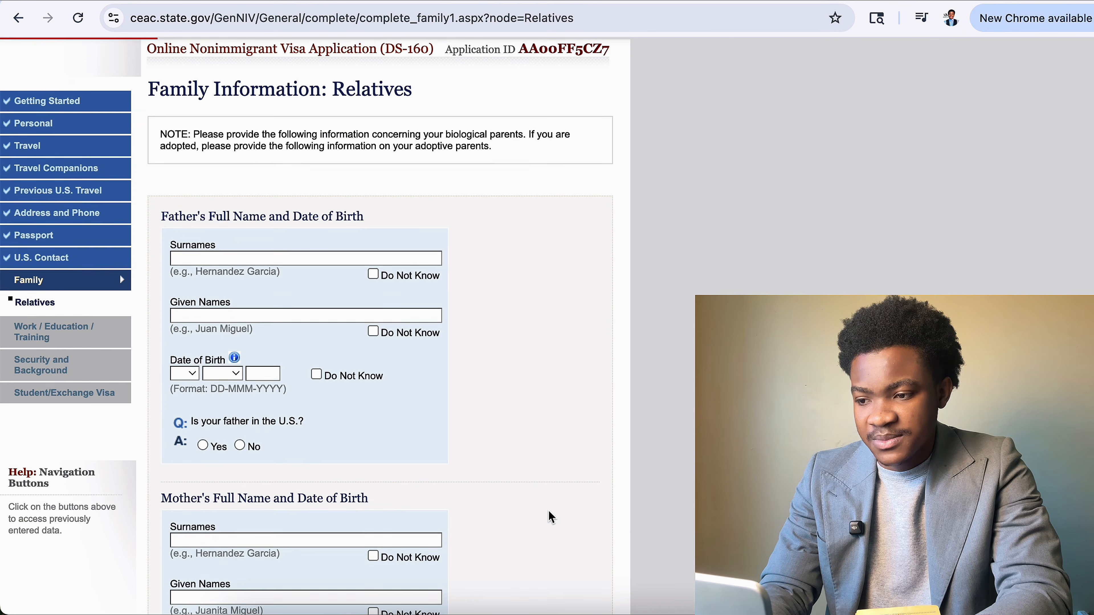
pyautogui.scroll(-3, 577, 433)
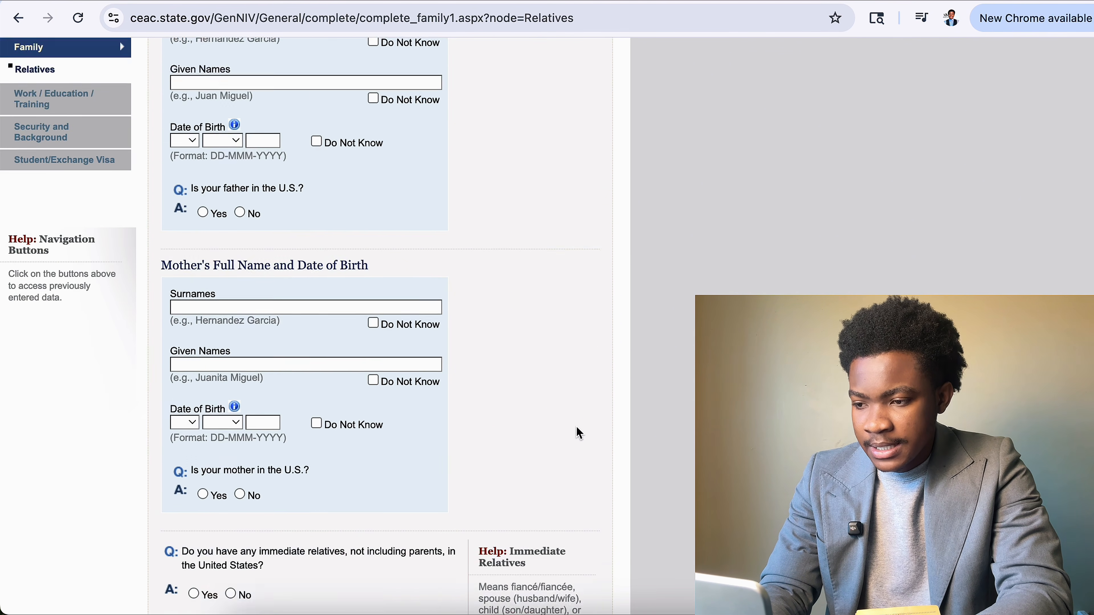
pyautogui.scroll(8, 576, 432)
pyautogui.click(295, 345)
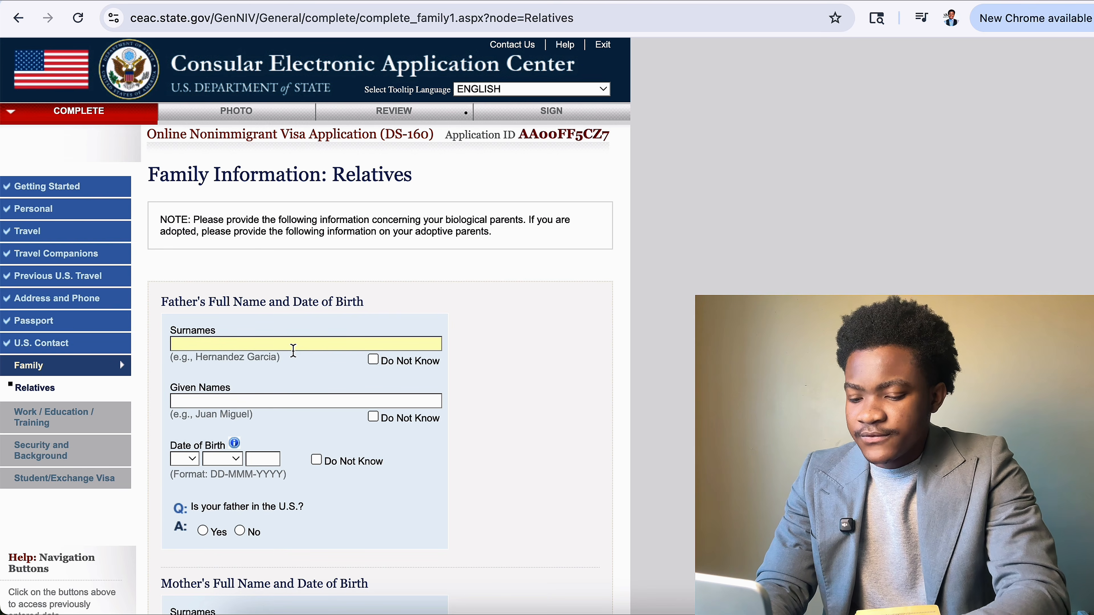
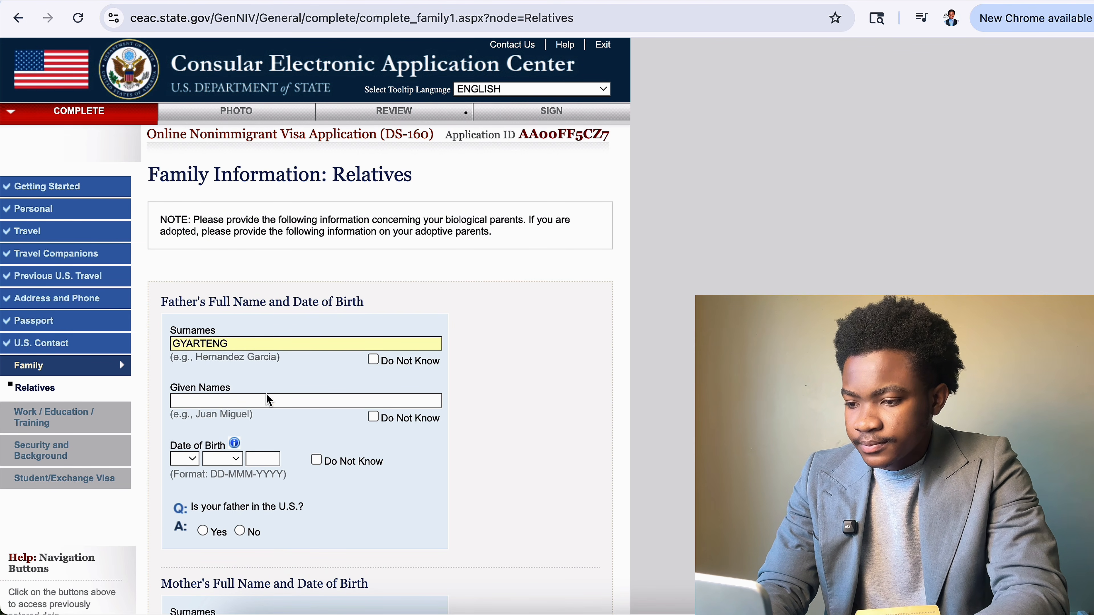
pyautogui.press('Tab')
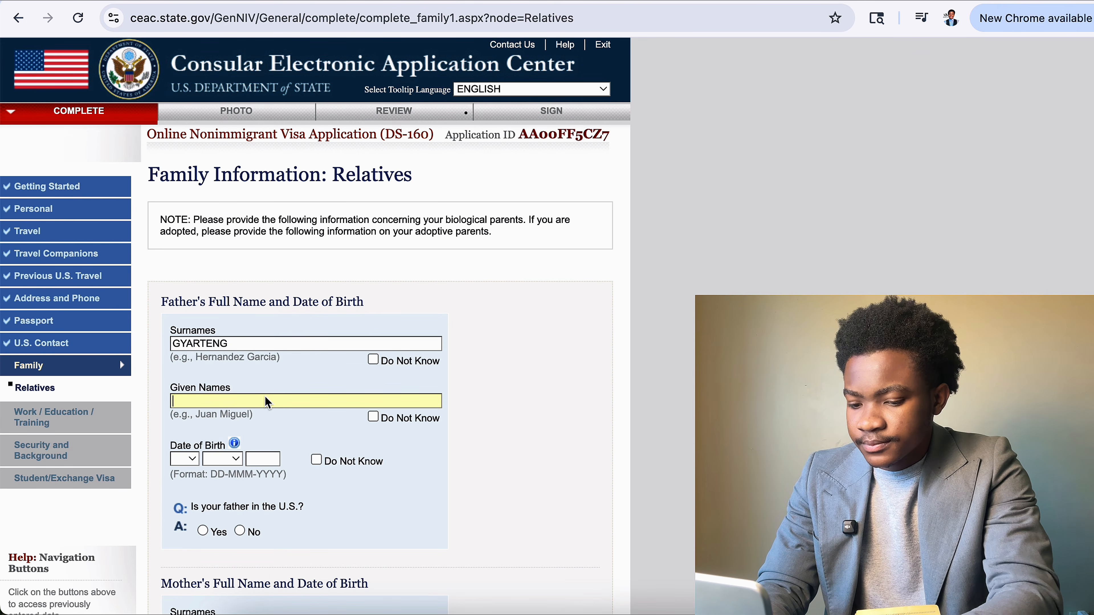
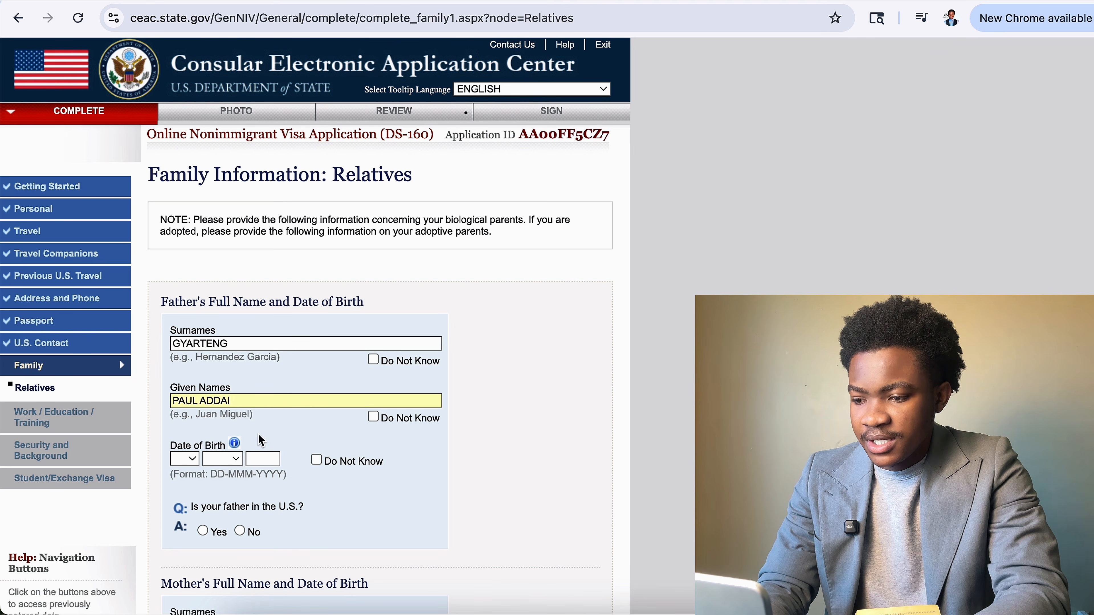
pyautogui.click(184, 459)
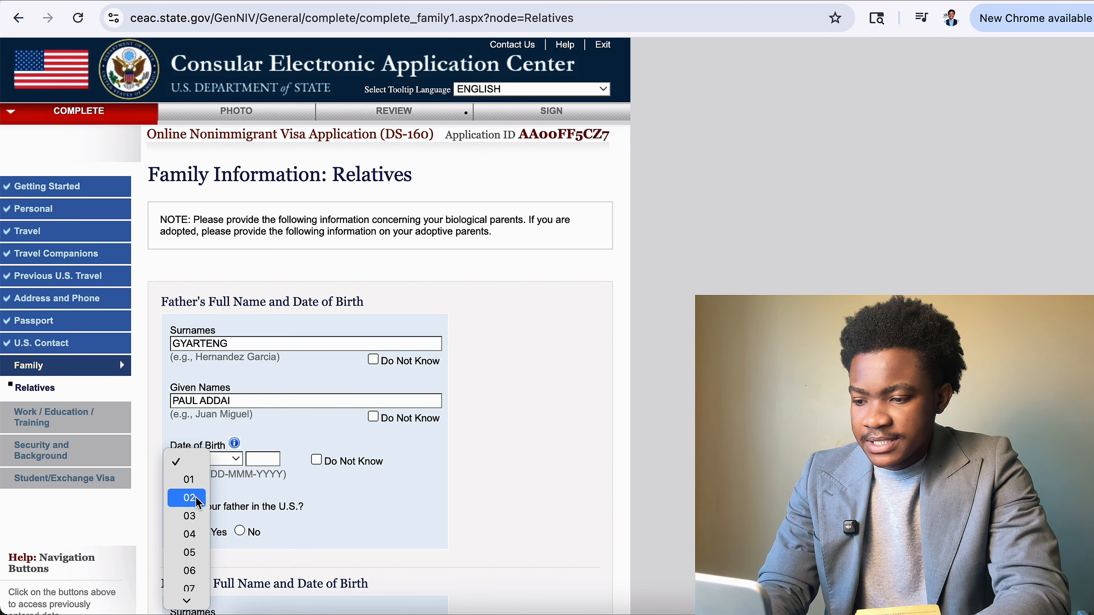
pyautogui.click(185, 478)
pyautogui.click(221, 458)
pyautogui.click(225, 497)
pyautogui.click(261, 459)
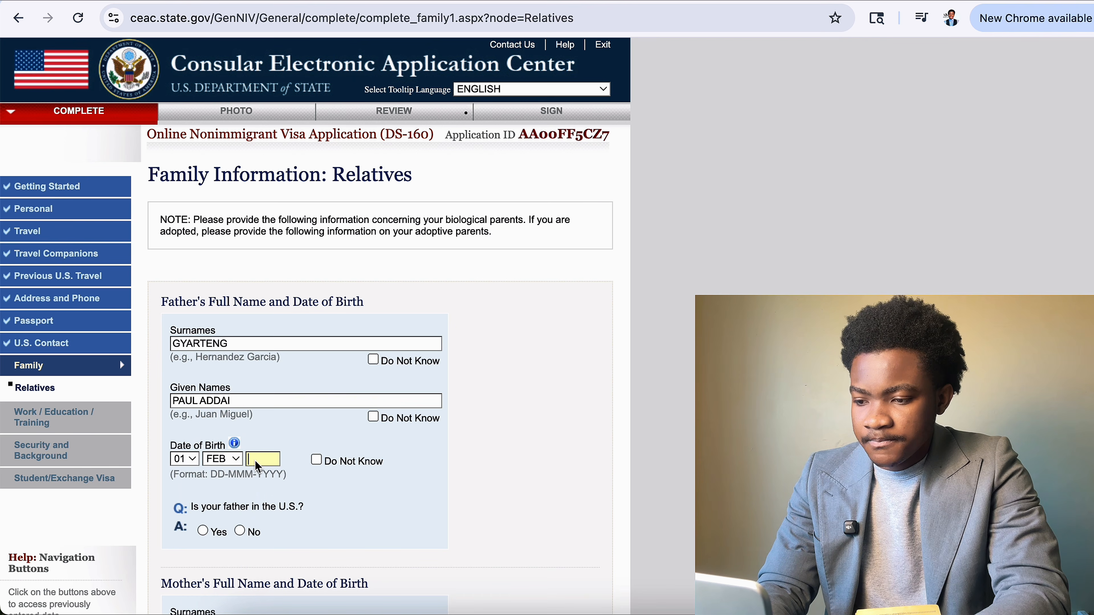
pyautogui.write('19')
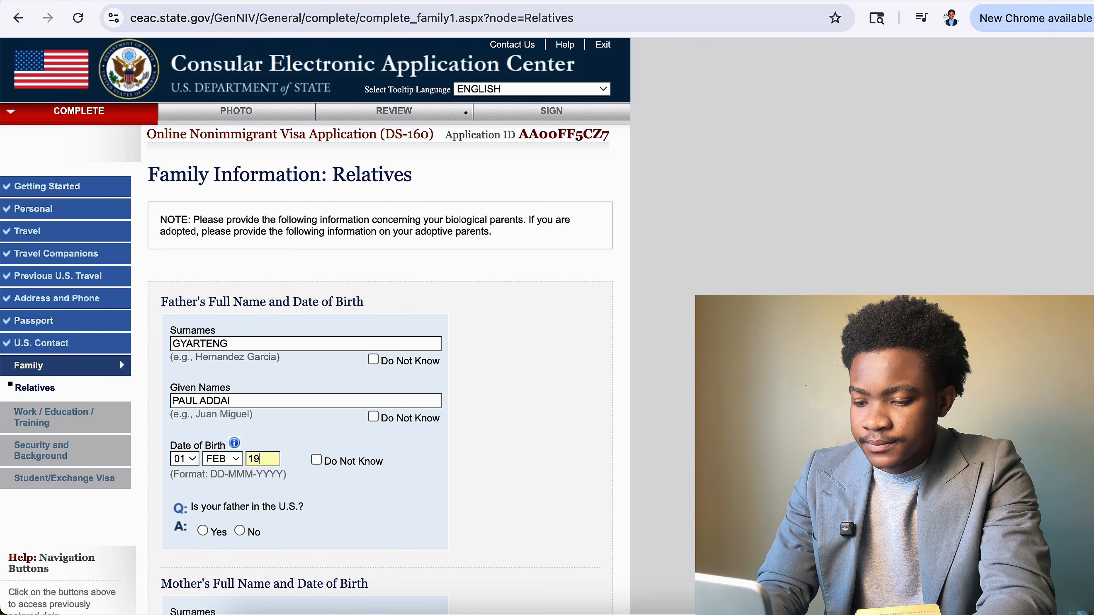
pyautogui.write('50')
pyautogui.scroll(-3, 278, 425)
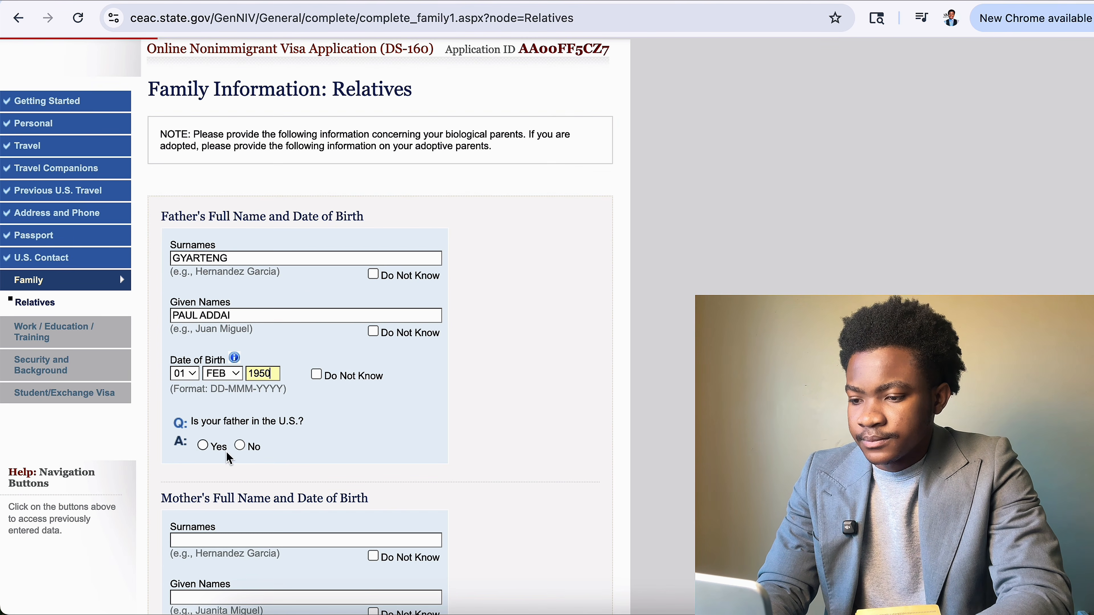
pyautogui.click(241, 446)
# Enter the mother's names and birth date (04 FEB), and answer No to immediate U.S. relatives.
pyautogui.scroll(-5, 242, 447)
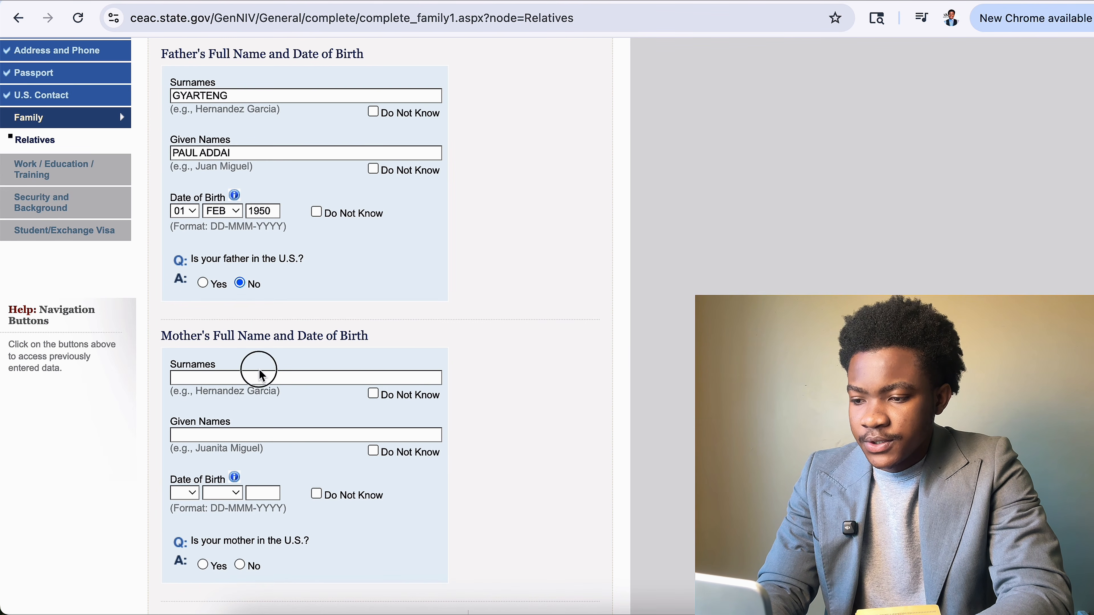
pyautogui.click(225, 382)
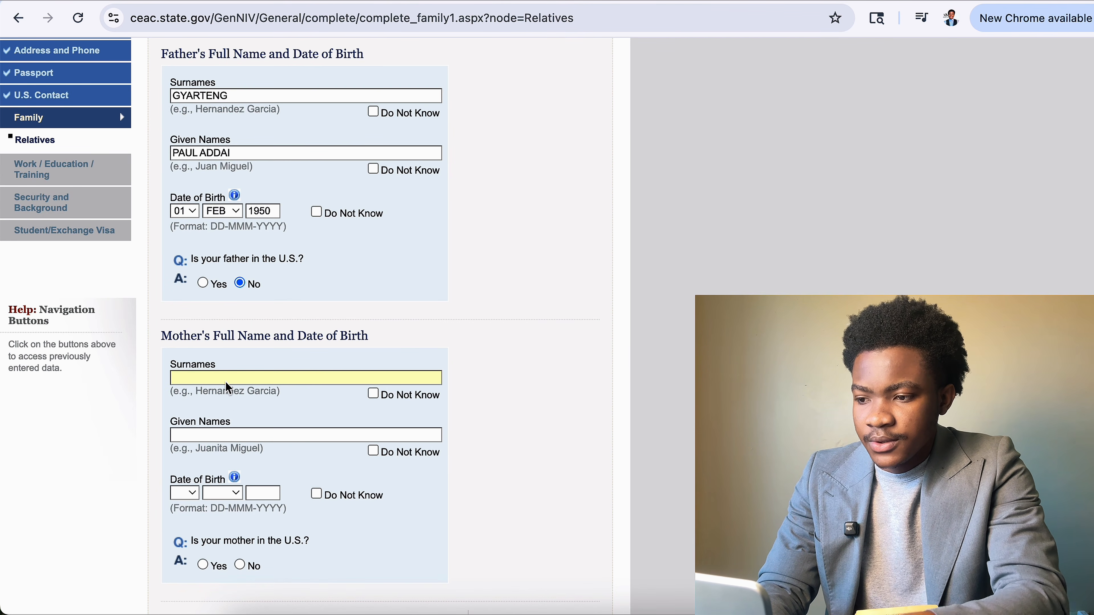
pyautogui.write('GYARTENG')
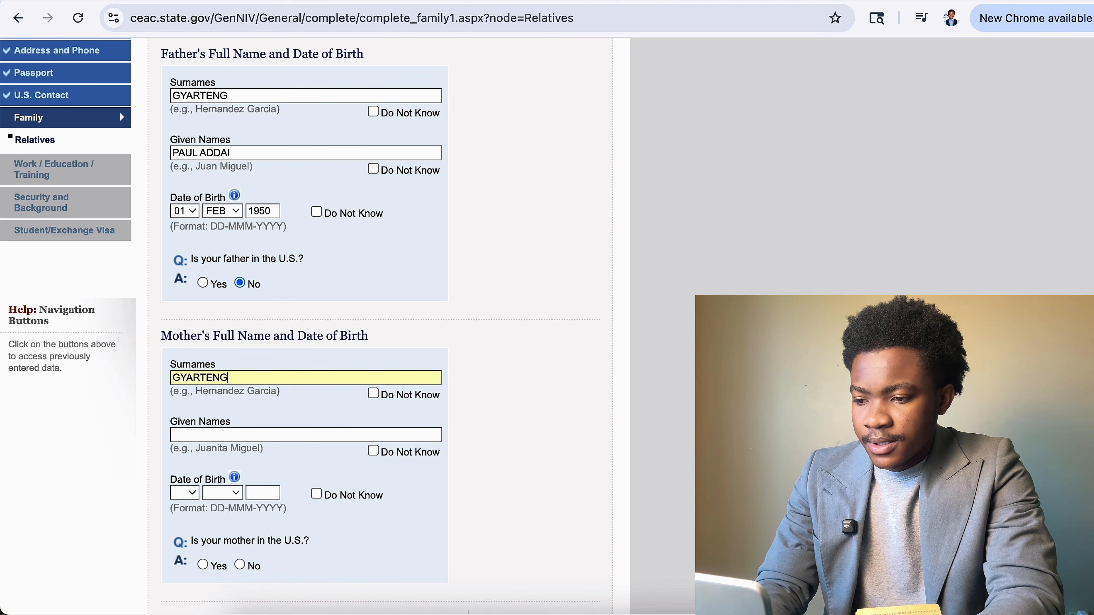
pyautogui.click(234, 442)
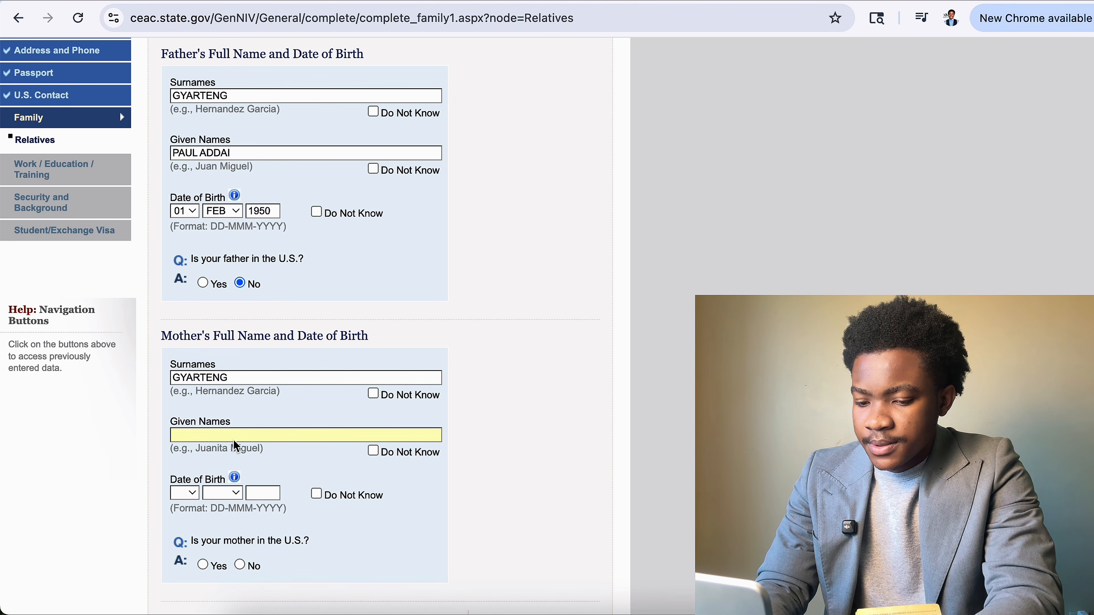
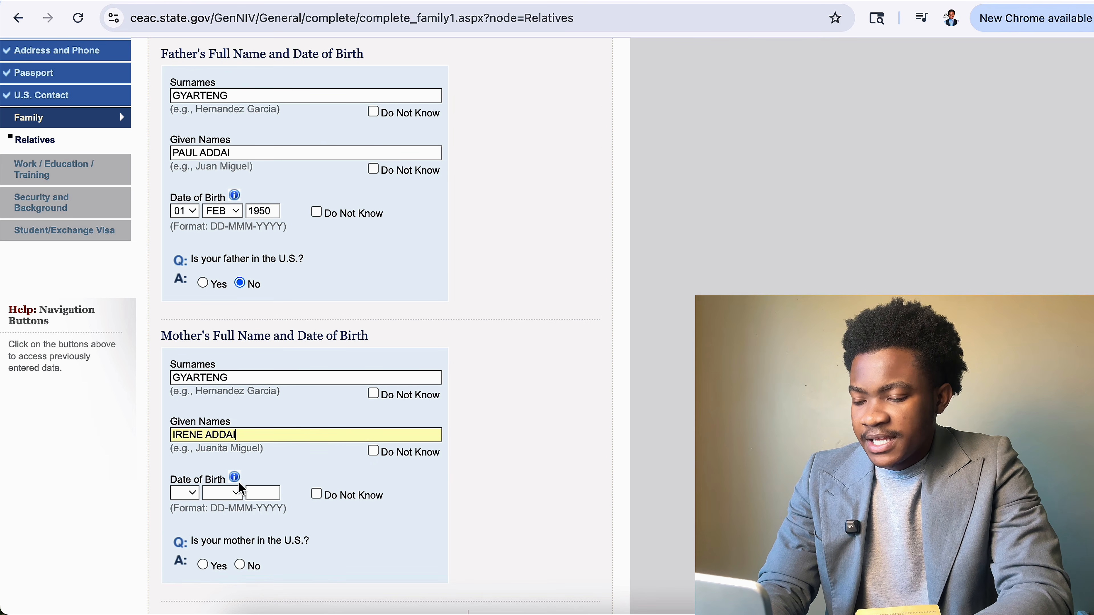
pyautogui.scroll(-1, 239, 483)
pyautogui.click(184, 451)
pyautogui.click(187, 526)
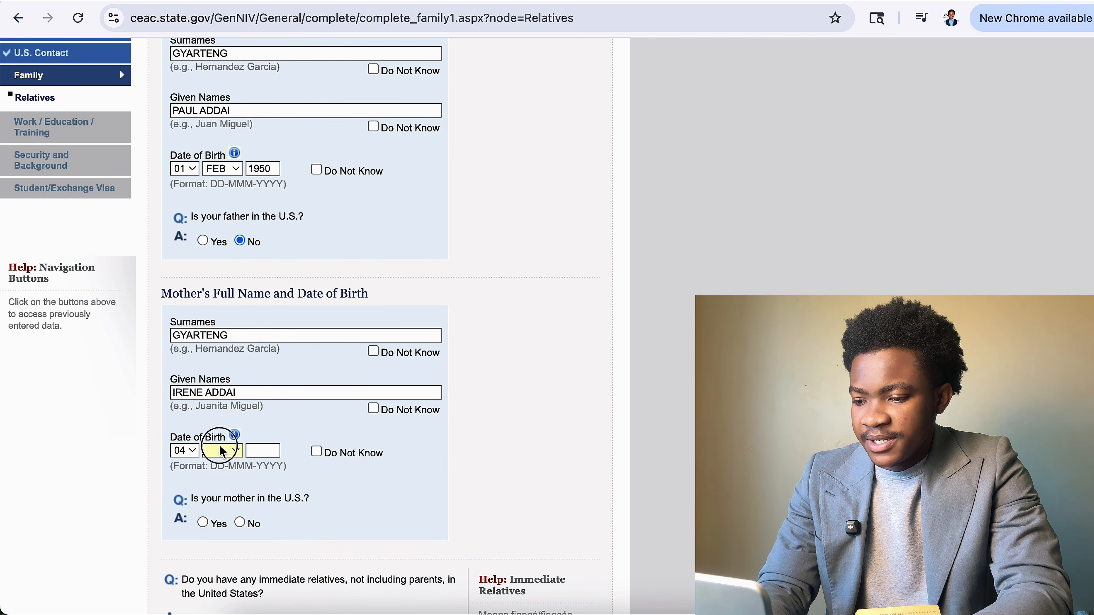
pyautogui.click(222, 450)
pyautogui.click(224, 489)
pyautogui.click(258, 451)
pyautogui.write('1945')
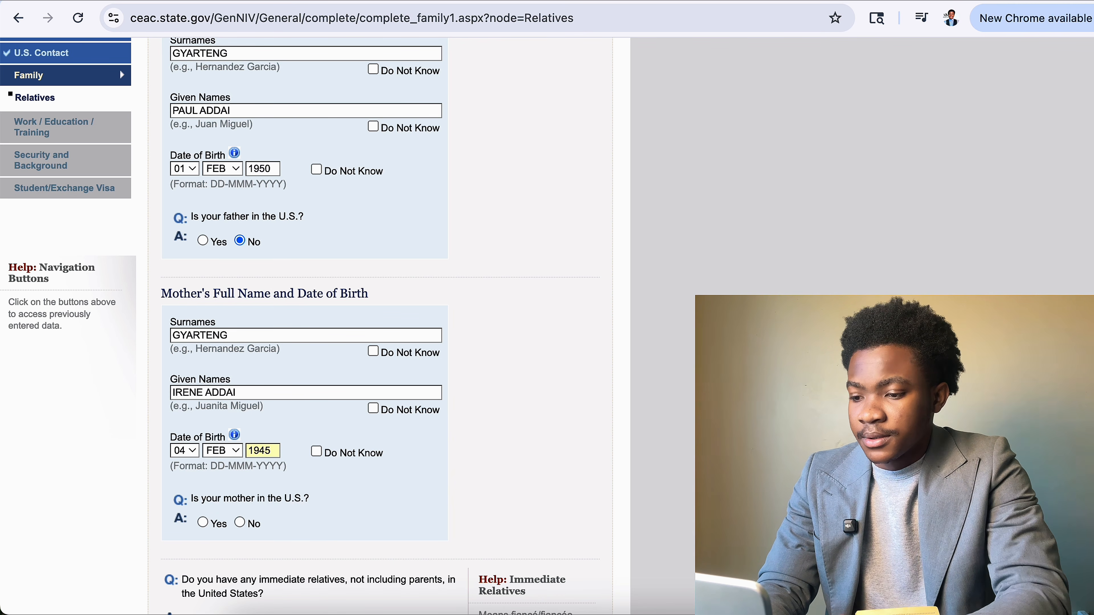
pyautogui.scroll(-3, 261, 459)
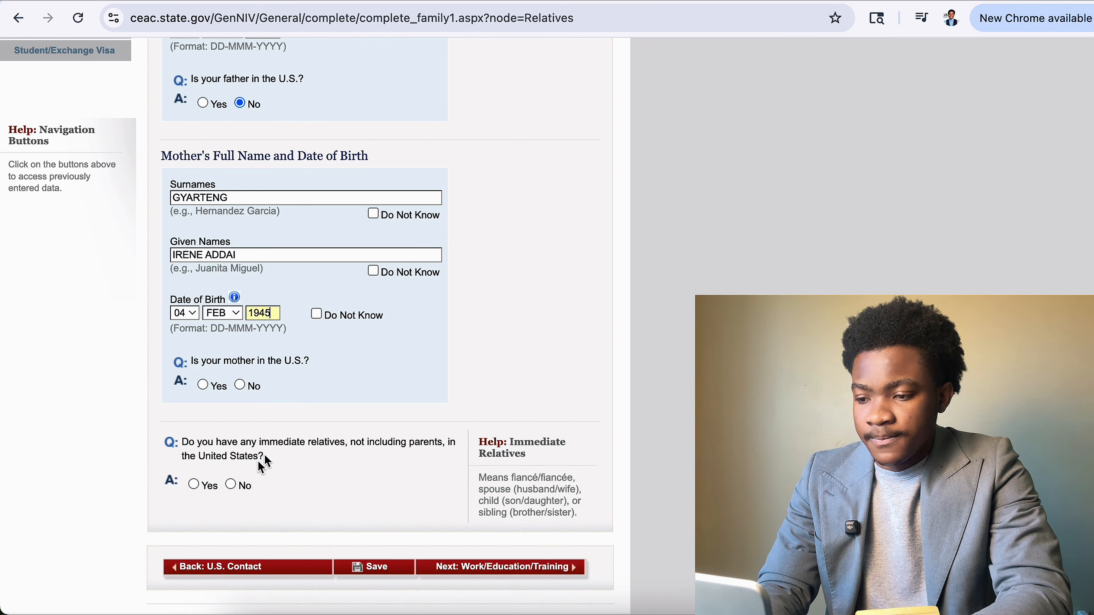
pyautogui.press('BackSpace')
pyautogui.press('BackSpace')
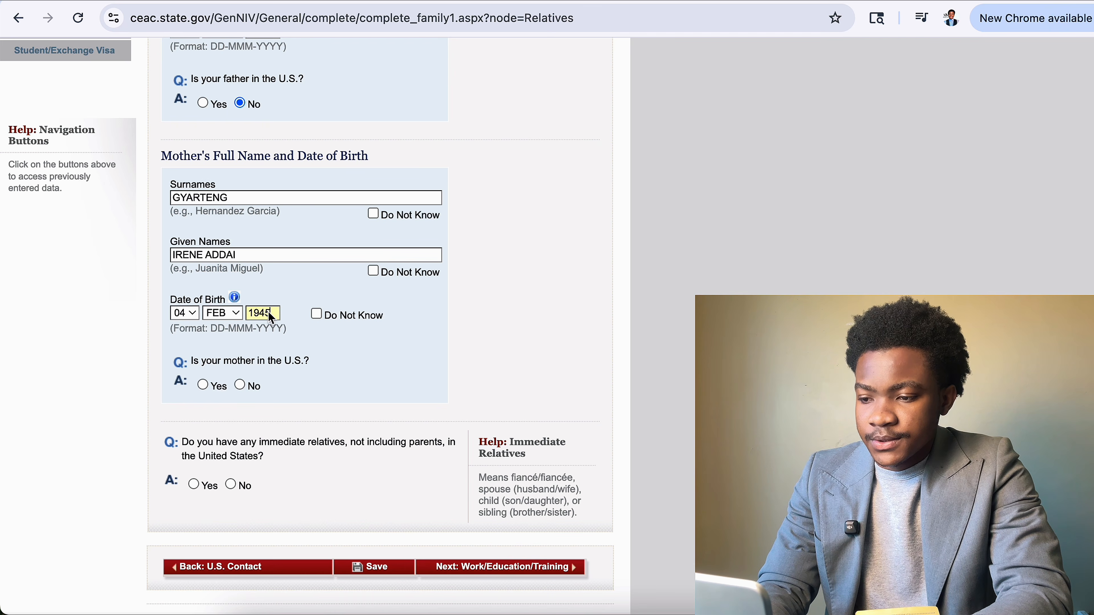
pyautogui.write('69')
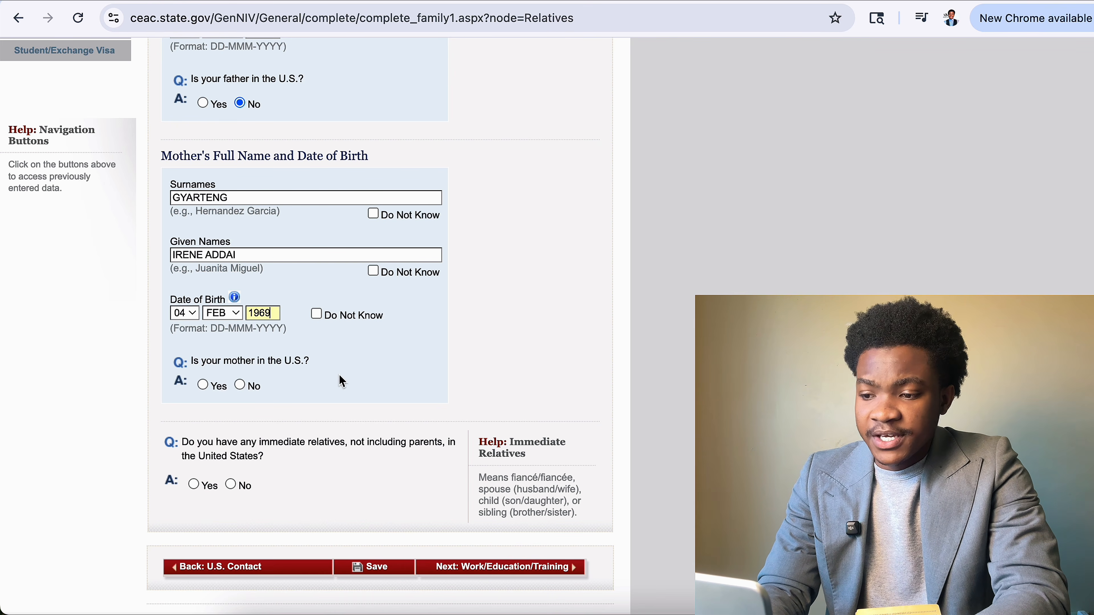
pyautogui.scroll(5, 241, 383)
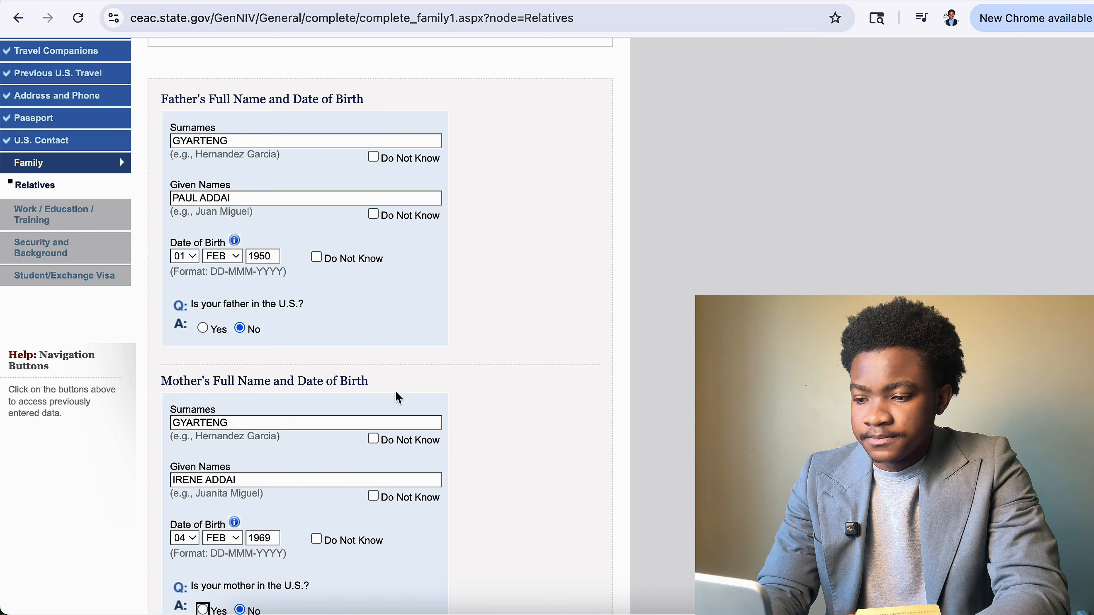
pyautogui.scroll(-8, 242, 371)
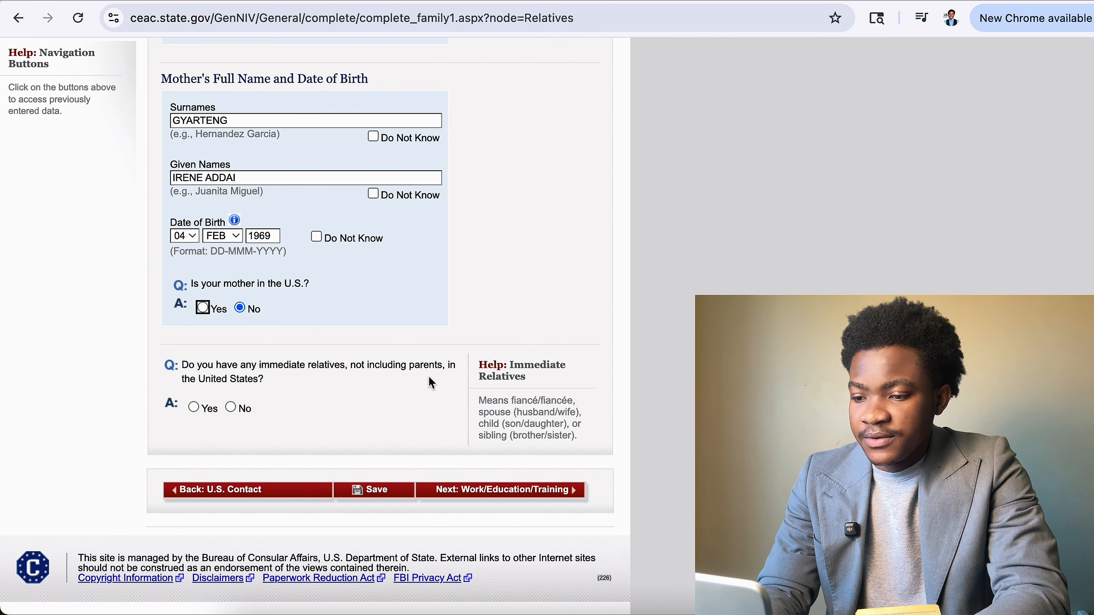
pyautogui.click(231, 409)
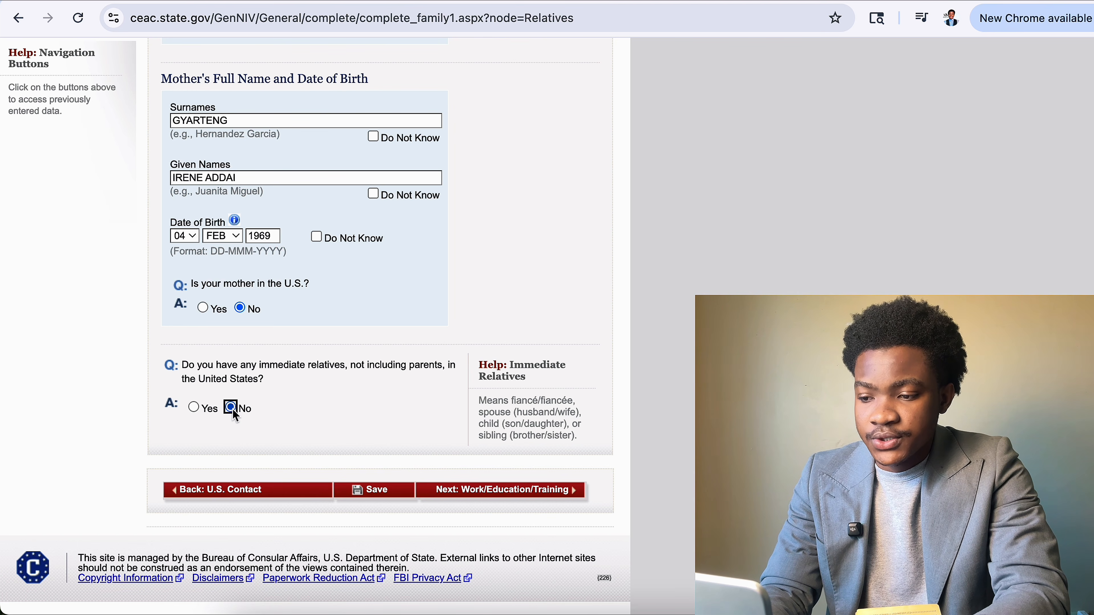
pyautogui.scroll(-5, 375, 531)
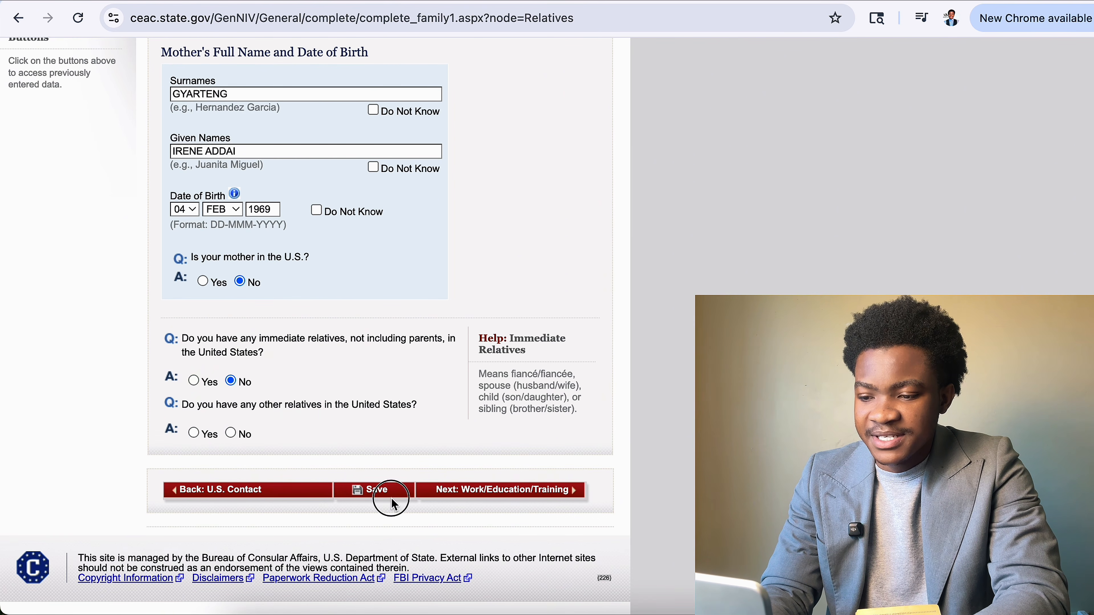
# Answer No to other U.S. relatives, save the Relatives page, and proceed to Work/Education/Training.
pyautogui.click(389, 488)
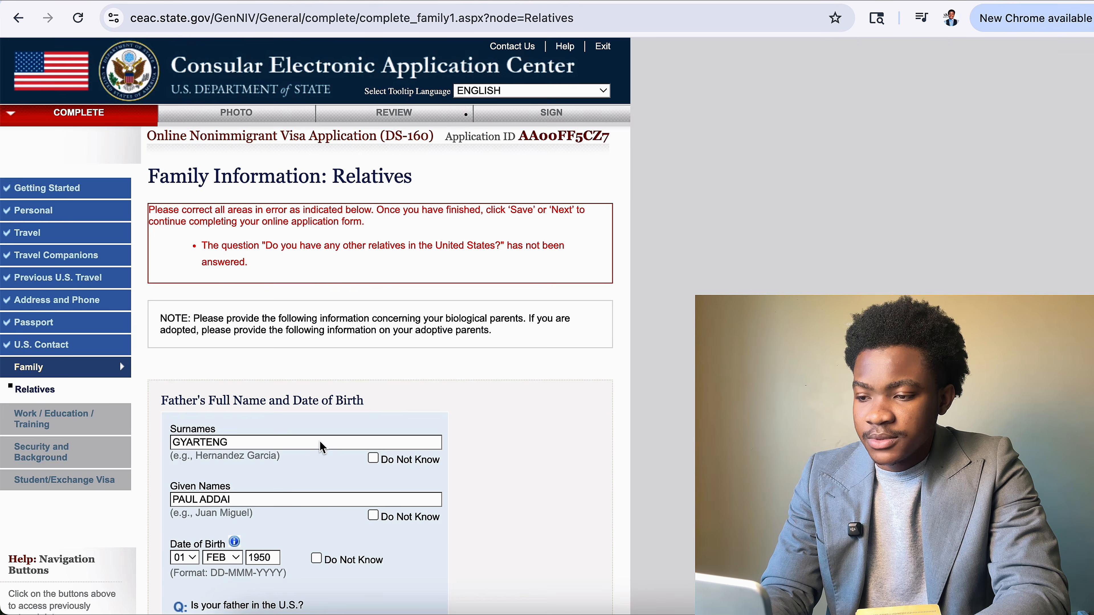
pyautogui.scroll(-15, 319, 441)
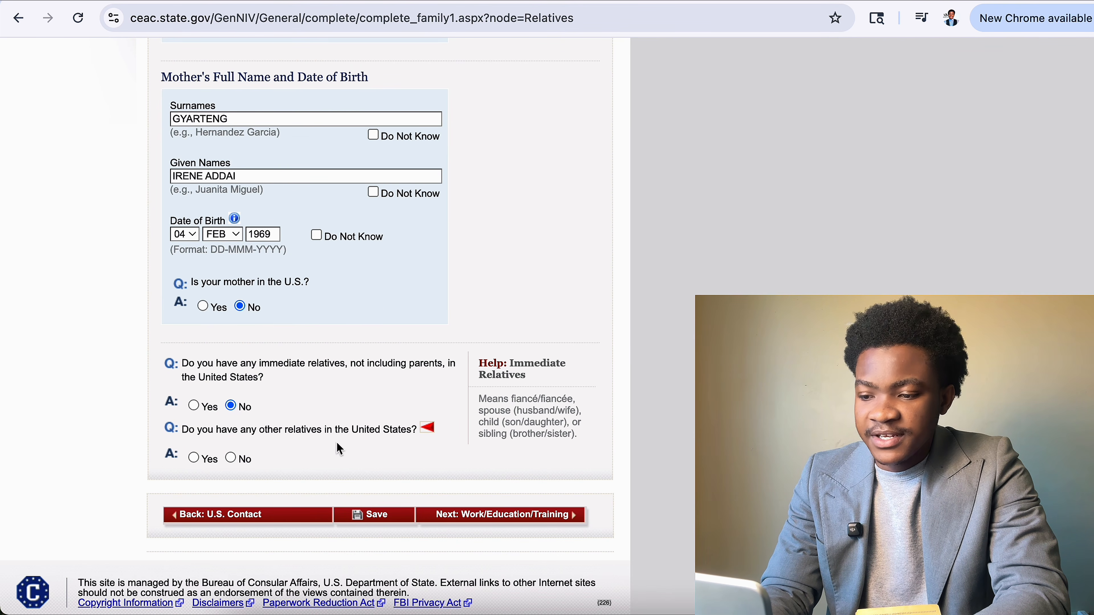
pyautogui.click(229, 458)
pyautogui.scroll(3, 391, 532)
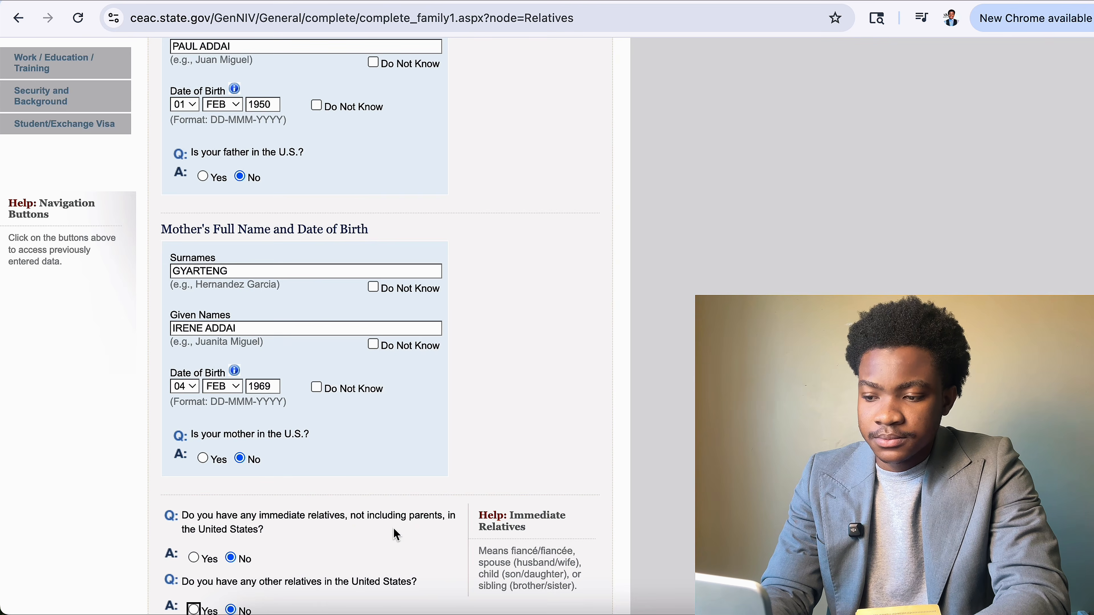
pyautogui.scroll(-4, 407, 500)
pyautogui.click(394, 490)
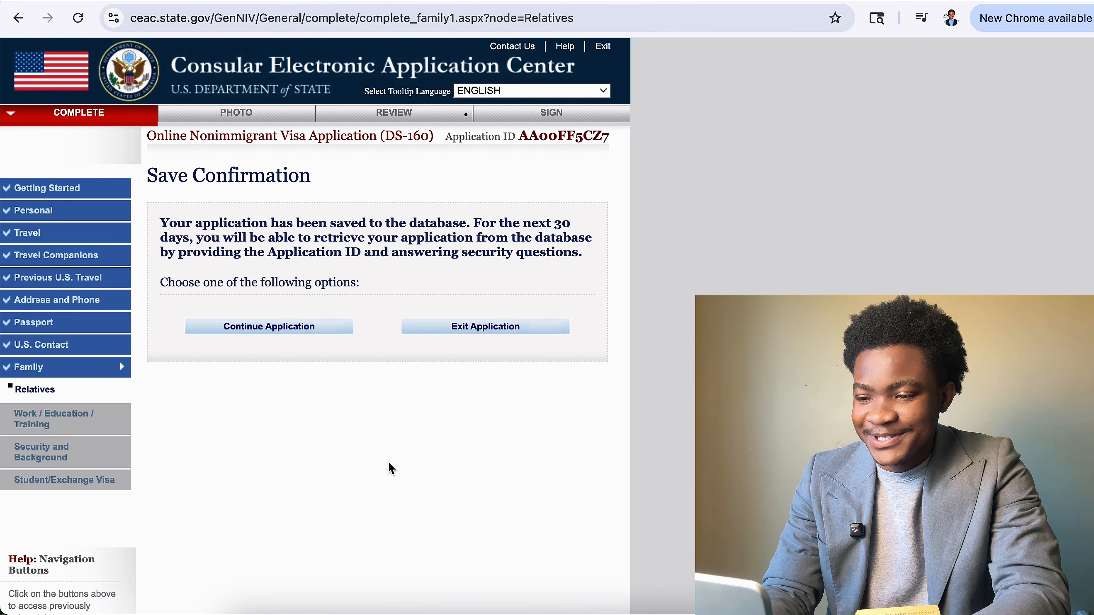
pyautogui.click(283, 325)
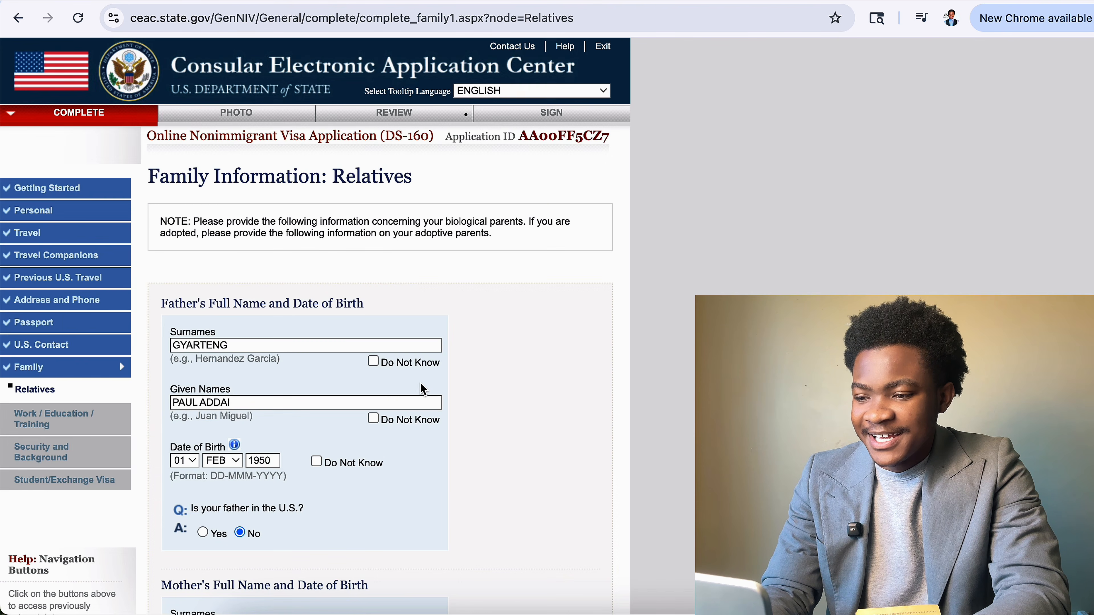
pyautogui.scroll(-10, 420, 386)
pyautogui.click(490, 488)
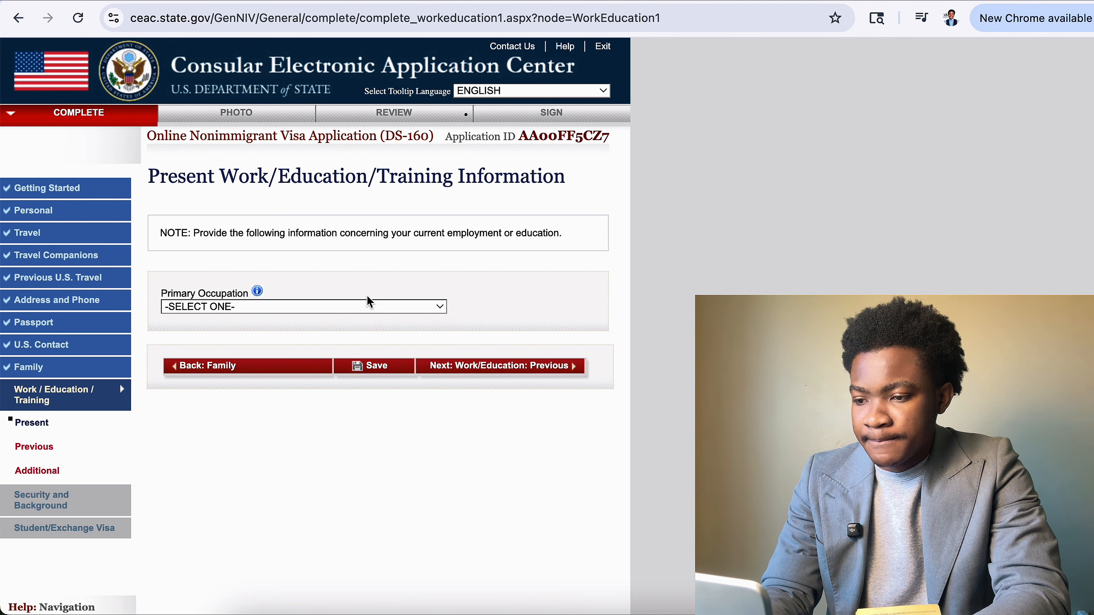
# Choose NOT EMPLOYED as primary occupation, draft a volunteering explanation, then delete it.
pyautogui.click(369, 307)
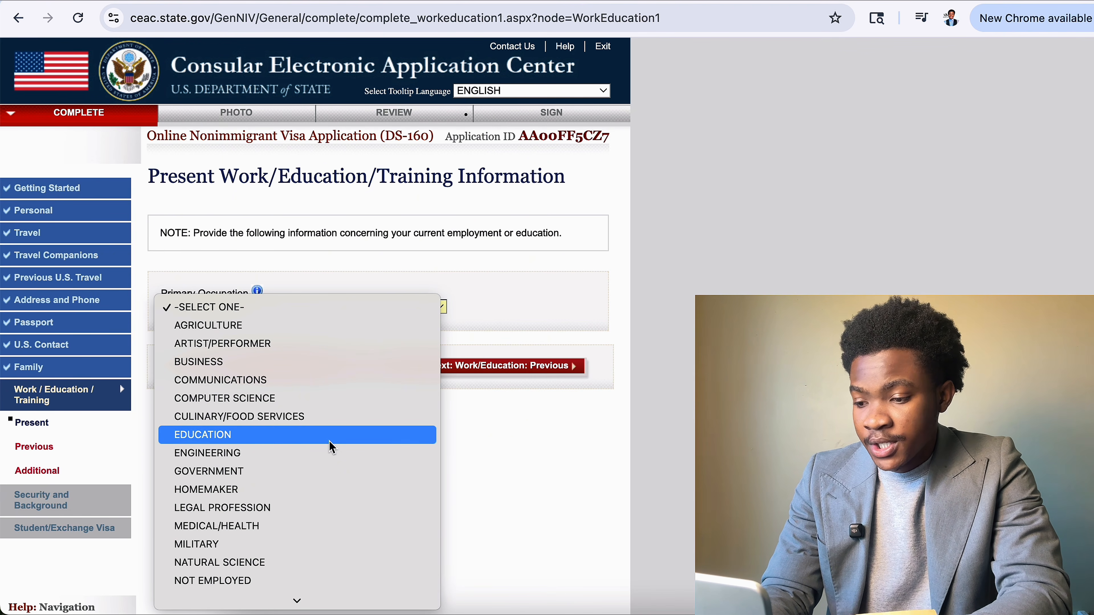
pyautogui.scroll(-5, 330, 446)
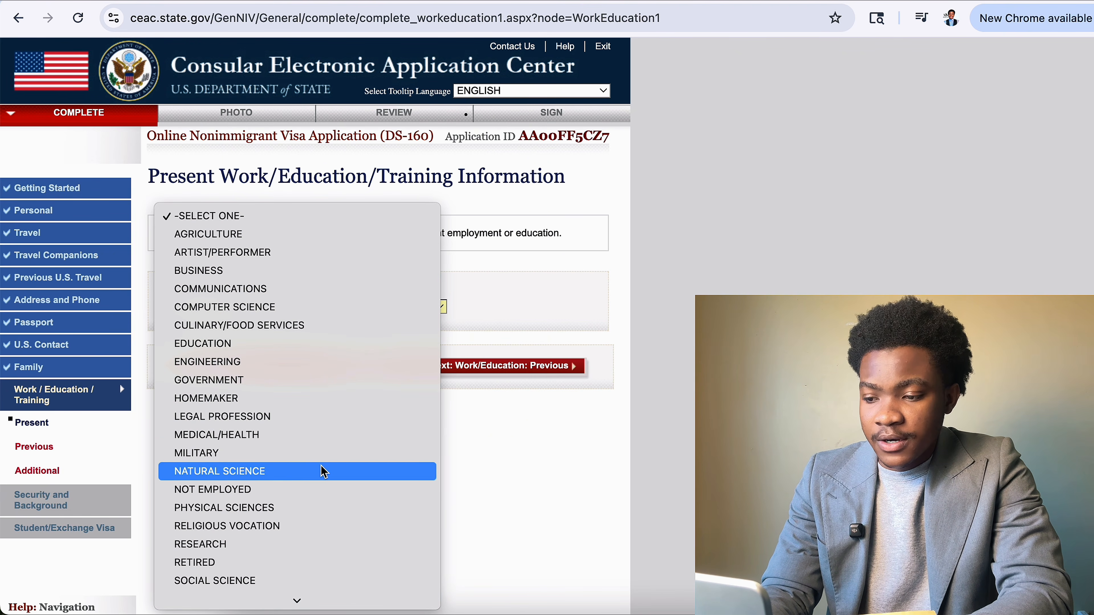
pyautogui.click(331, 489)
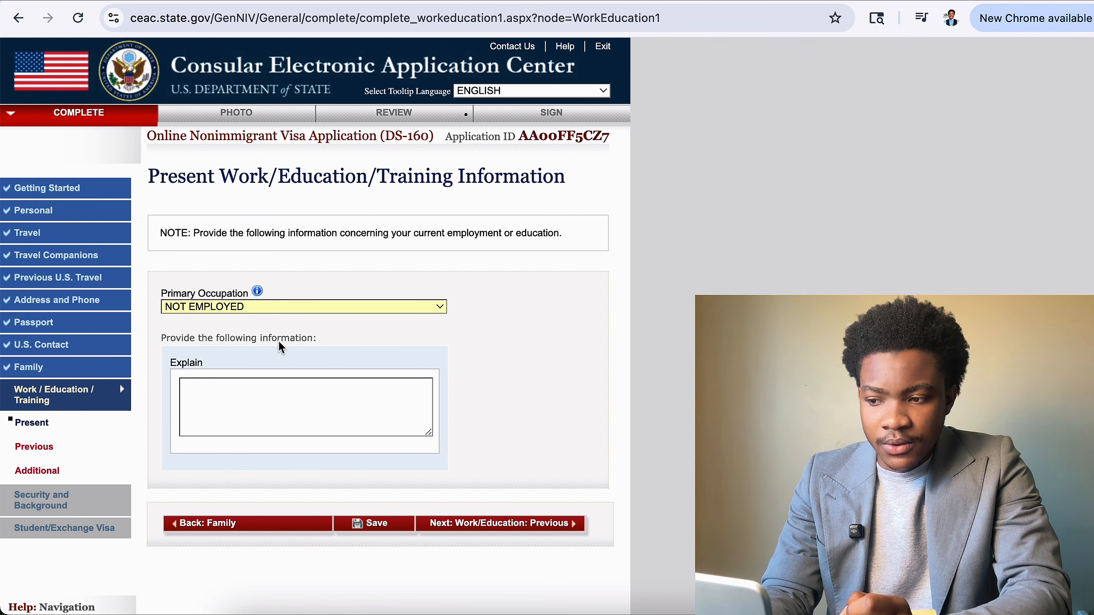
pyautogui.click(315, 411)
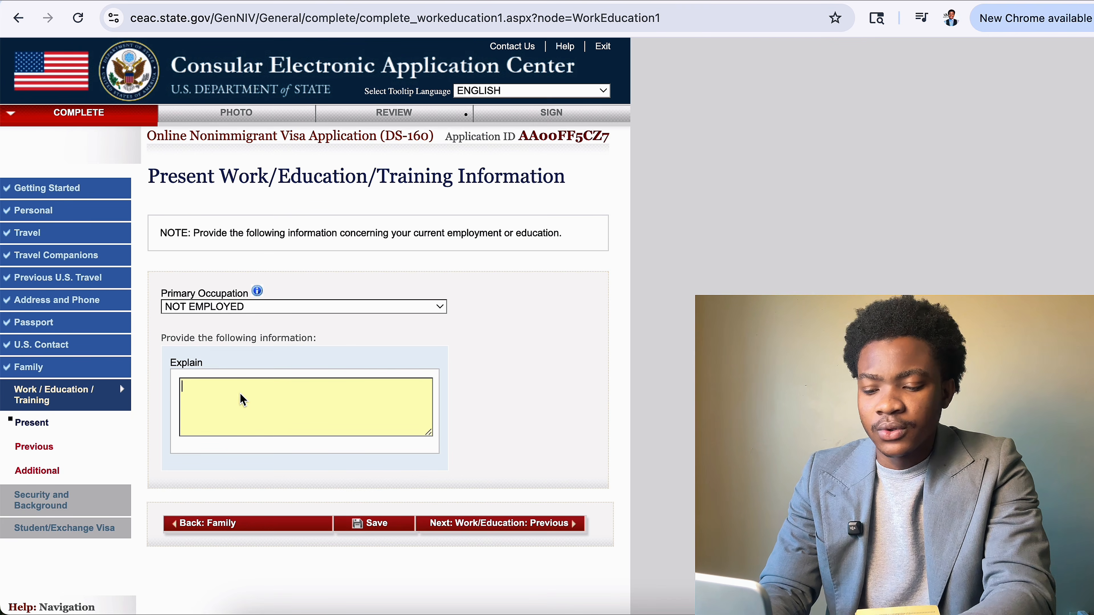
pyautogui.write('I VOLUN')
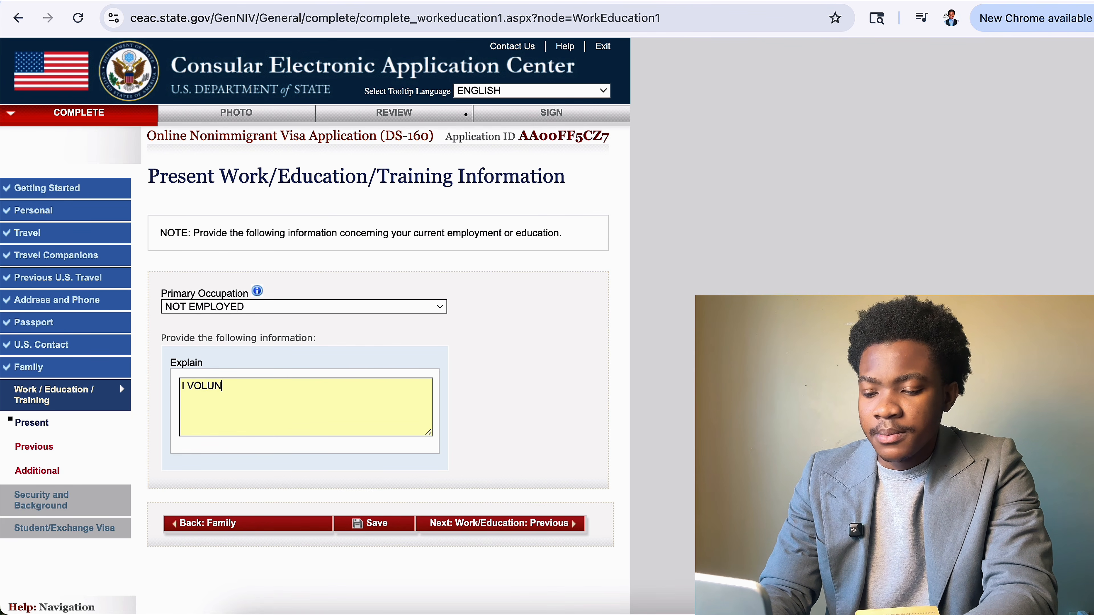
pyautogui.write('TEER')
pyautogui.press('BackSpace')
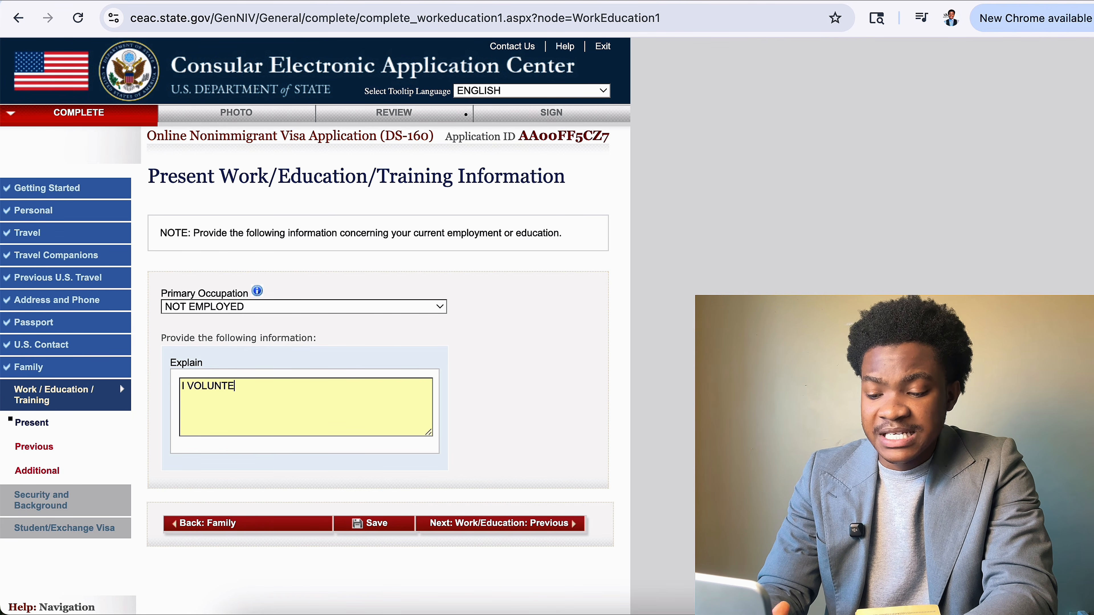
pyautogui.write('ER SP')
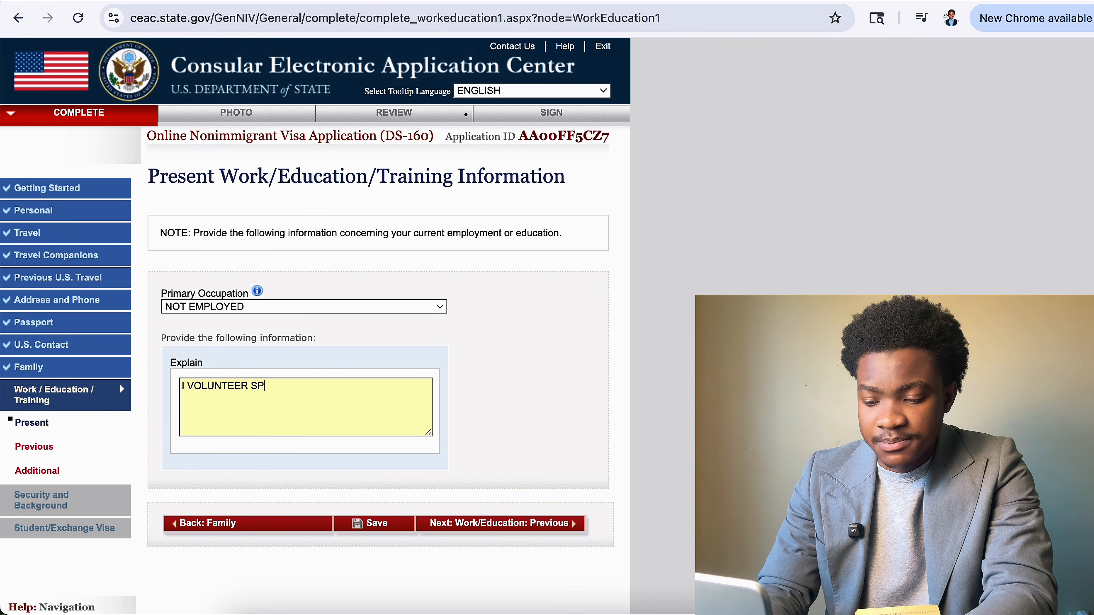
pyautogui.write('ICIFI')
pyautogui.press('BackSpace')
pyautogui.press('BackSpace')
pyautogui.press('BackSpace')
pyautogui.press('BackSpace')
pyautogui.press('BackSpace')
pyautogui.press('BackSpace')
pyautogui.press('BackSpace')
pyautogui.press('BackSpace')
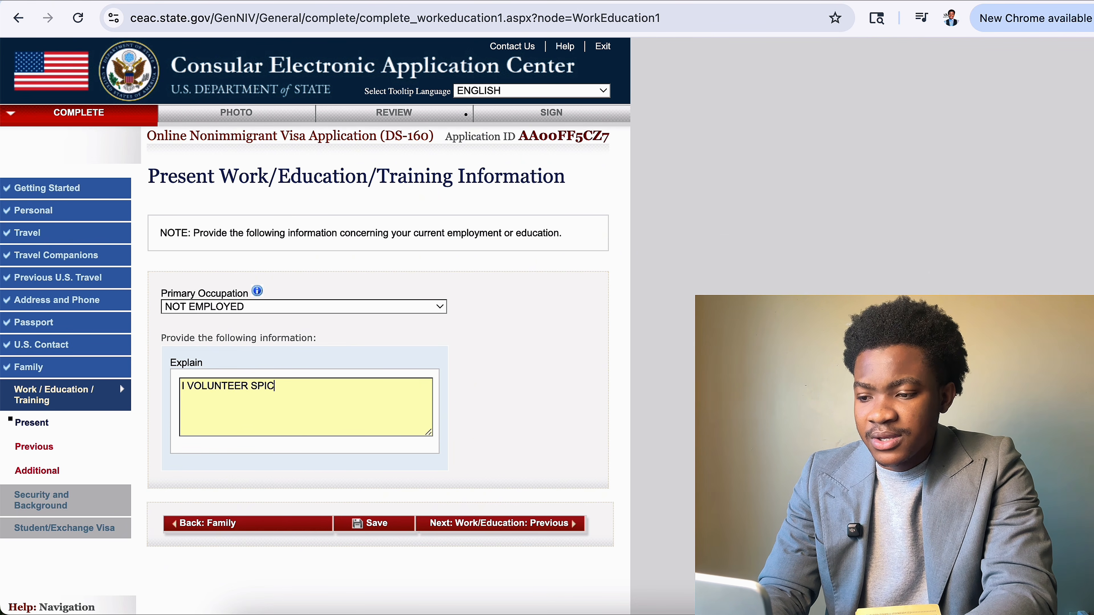
pyautogui.write('AT K')
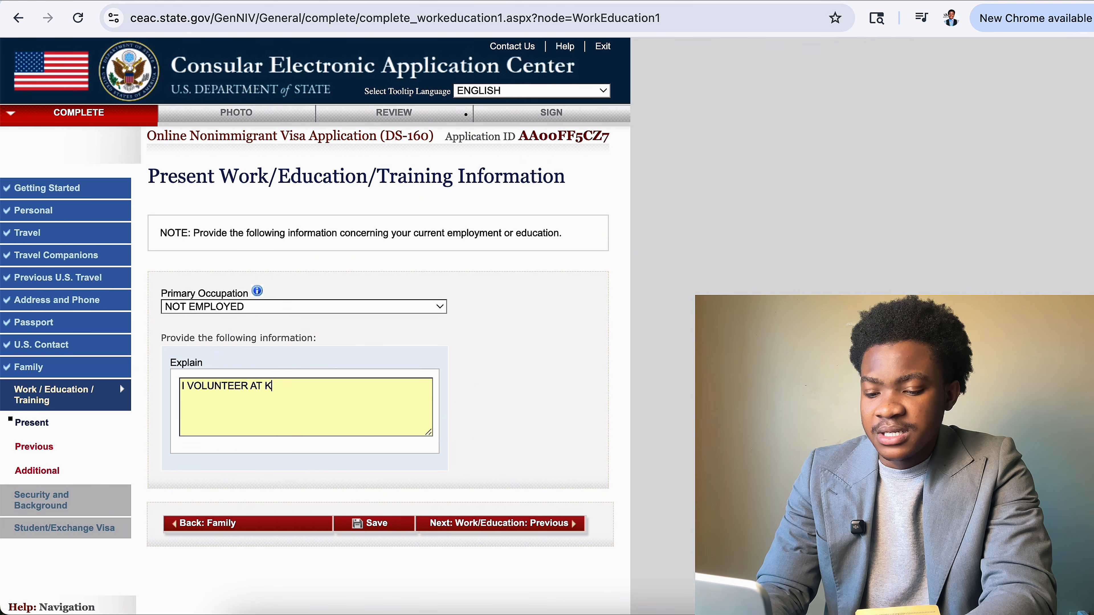
pyautogui.write('OMFO ')
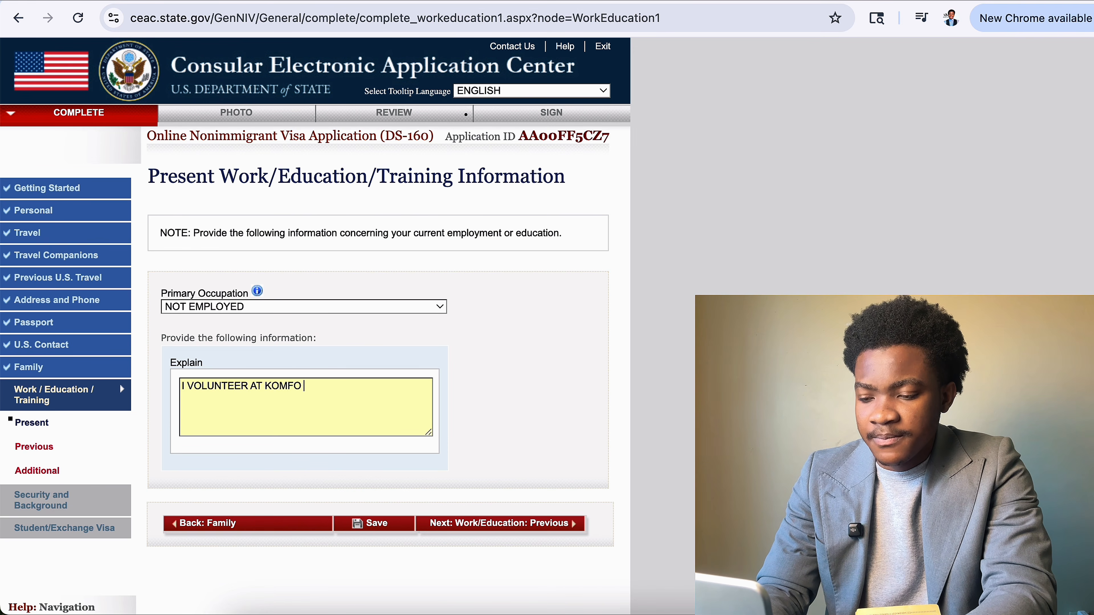
pyautogui.write('ANOK')
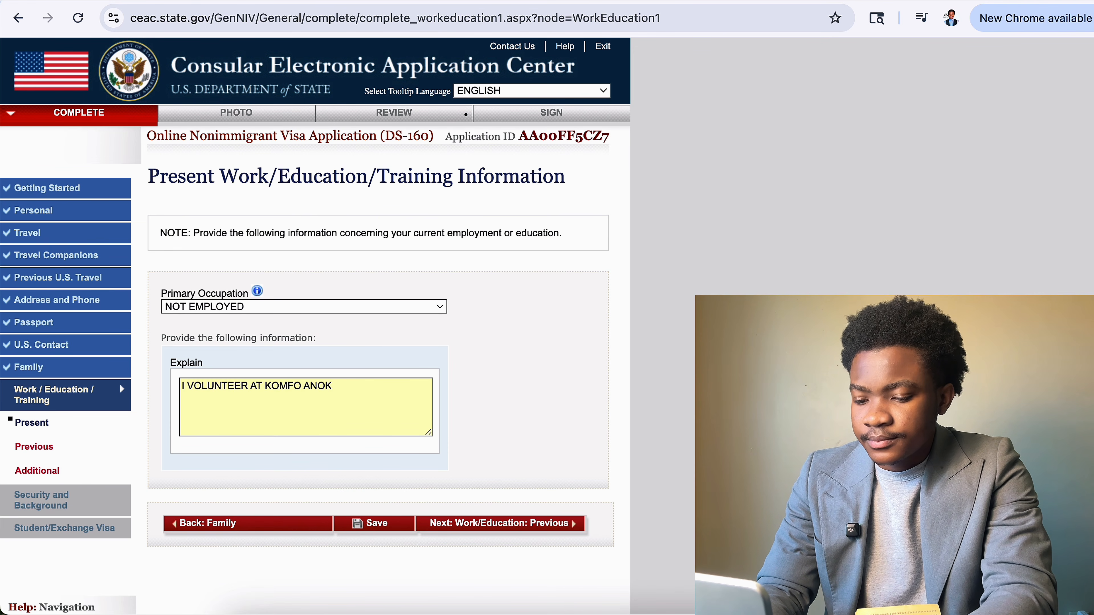
pyautogui.write('YE TE')
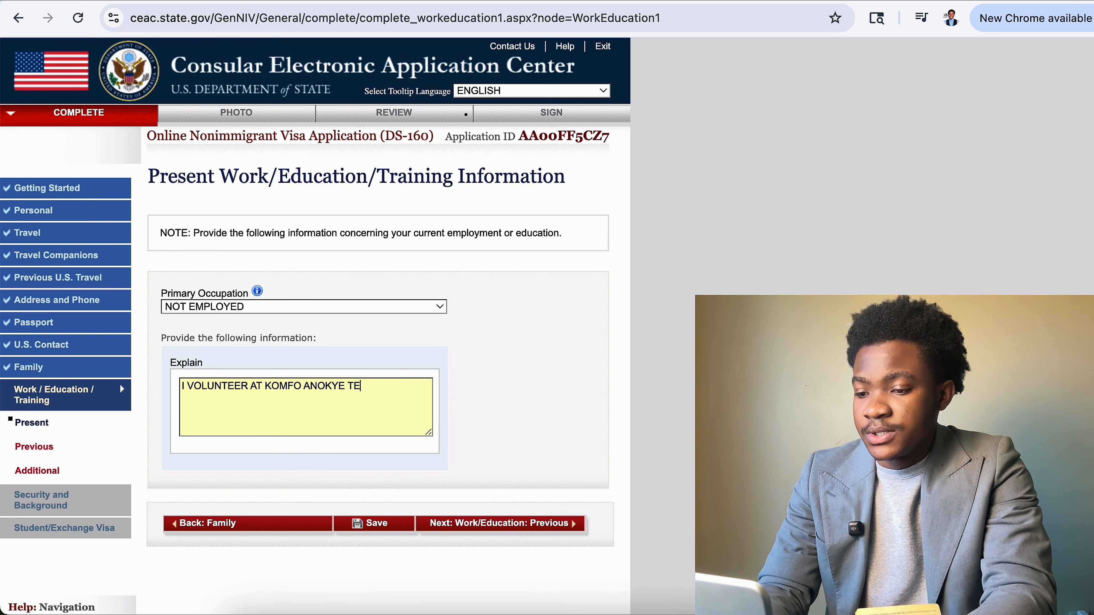
pyautogui.moveTo(378, 386); pyautogui.dragTo(13, 388)
pyautogui.press('BackSpace')
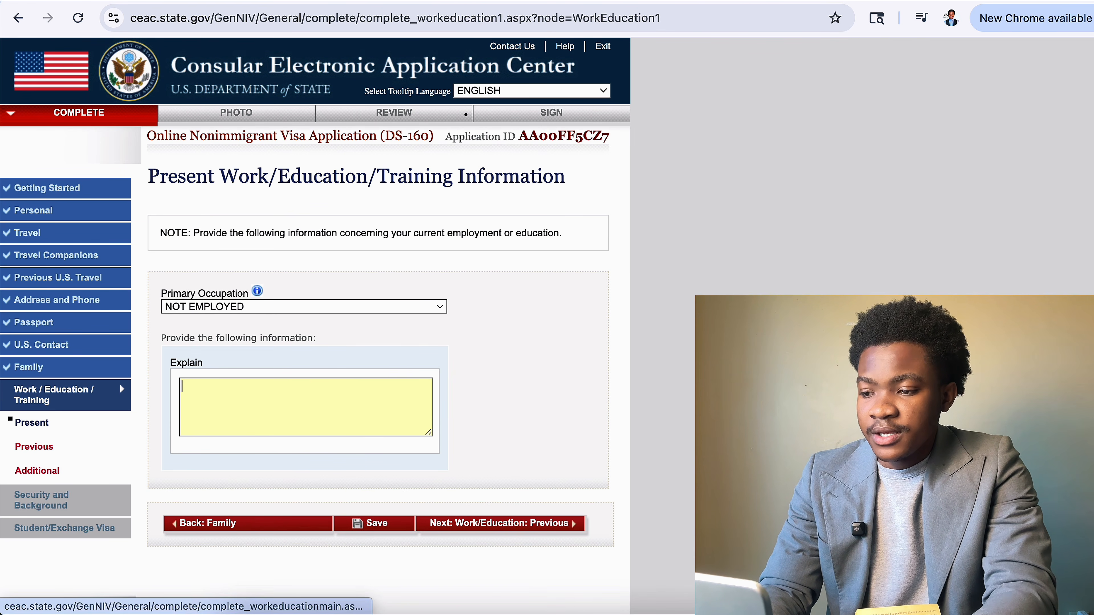
# Switch primary occupation to GOVERNMENT, then ENGINEERING, clearing the autofilled employer name.
pyautogui.click(413, 308)
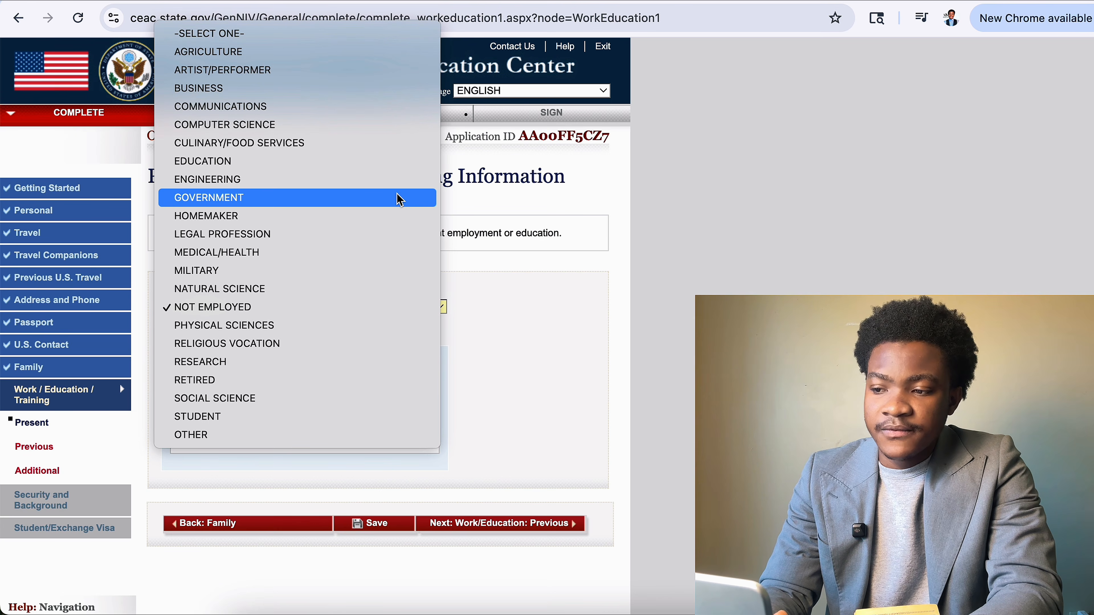
pyautogui.click(399, 198)
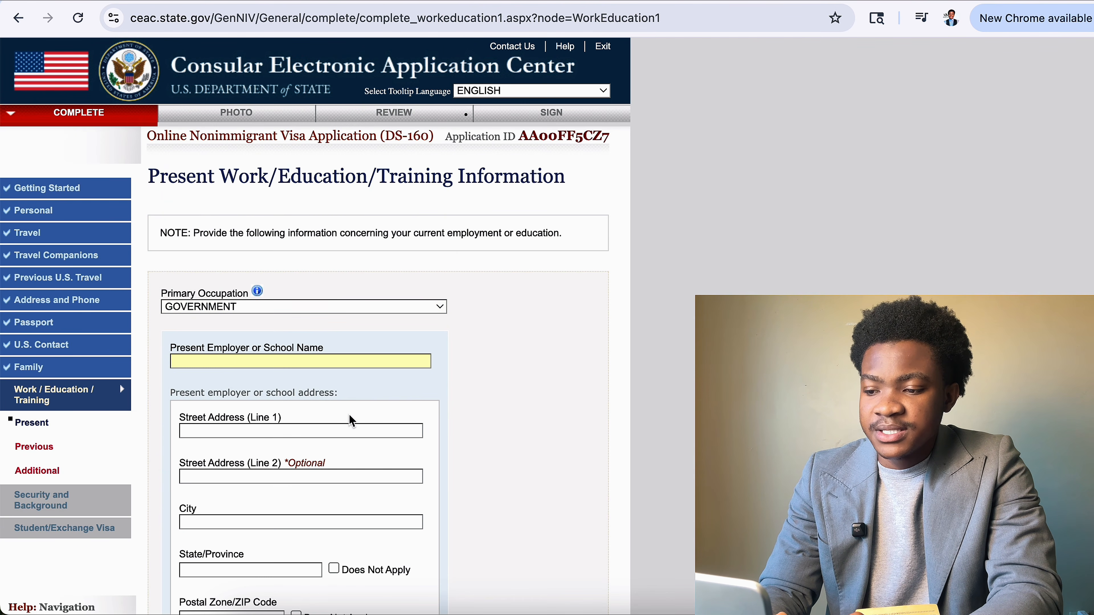
pyautogui.scroll(-3, 350, 405)
pyautogui.click(359, 253)
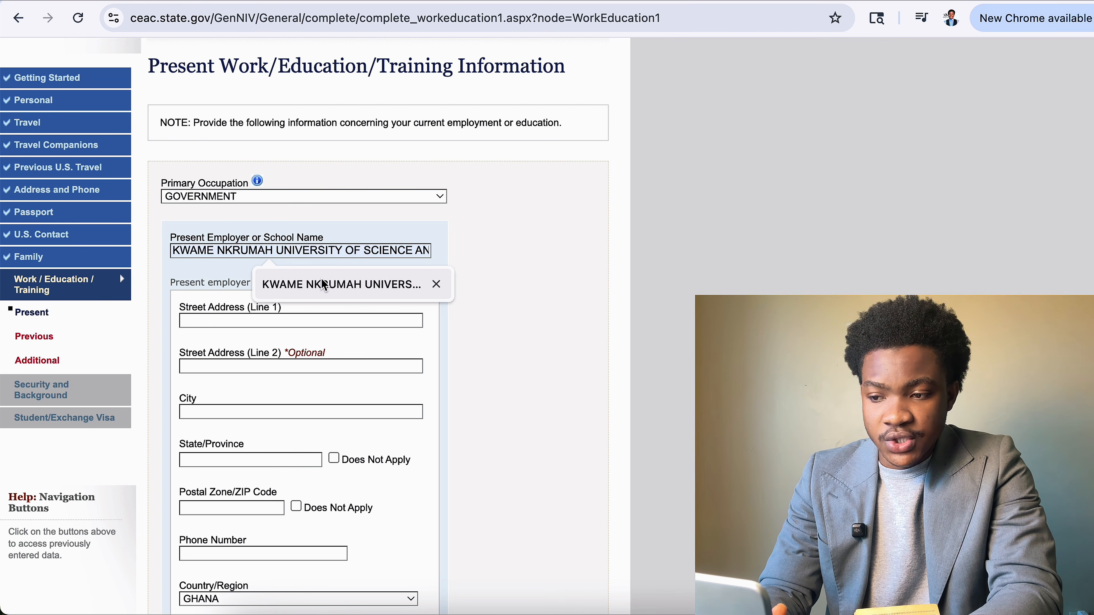
pyautogui.click(273, 285)
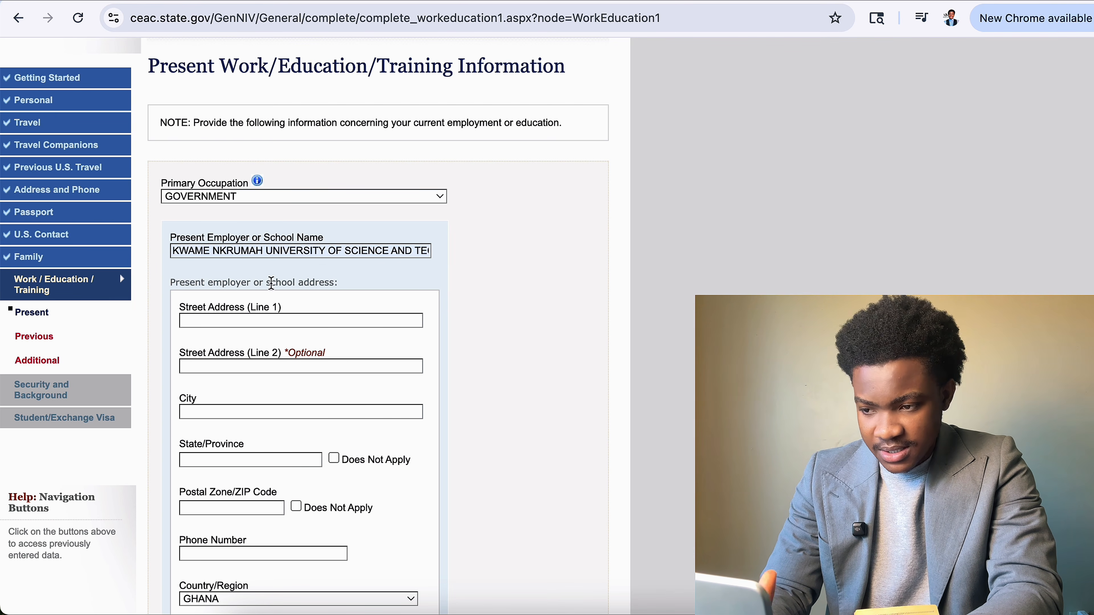
pyautogui.tripleClick(338, 258)
pyautogui.press('BackSpace')
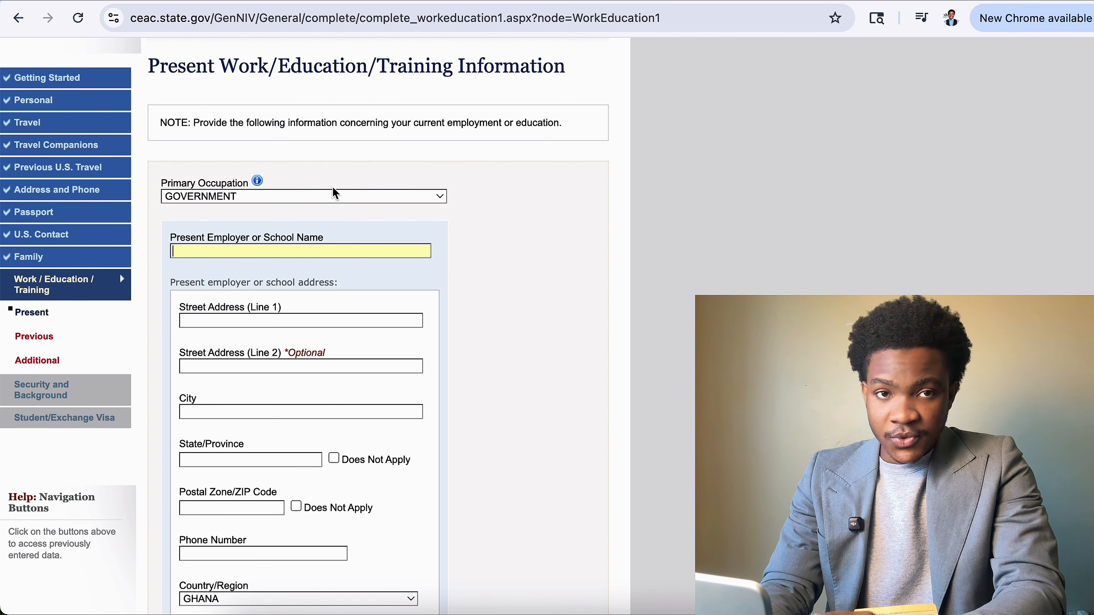
pyautogui.click(316, 197)
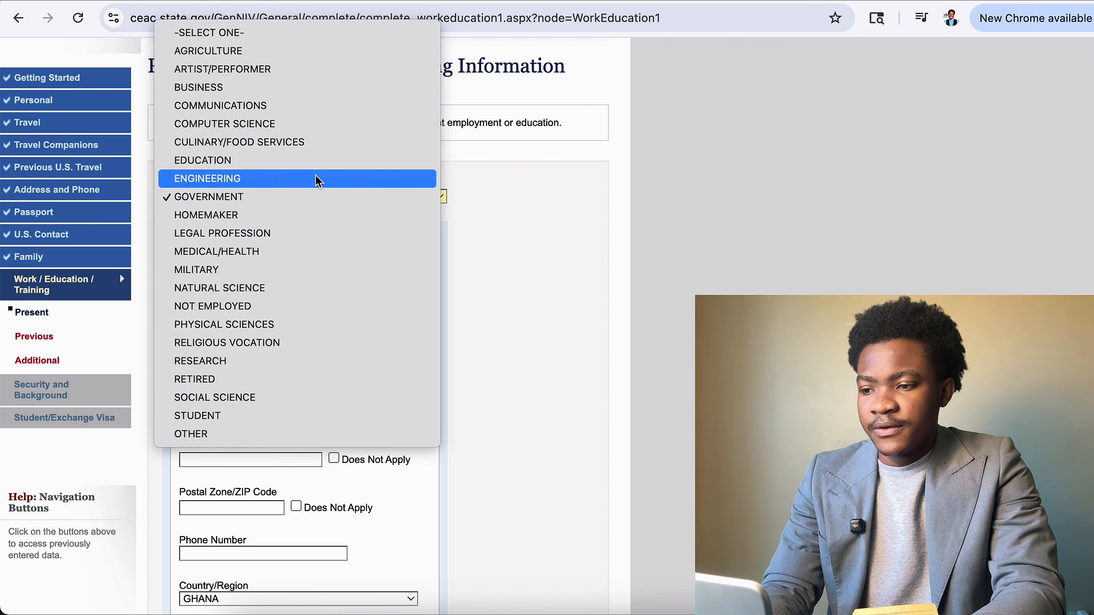
pyautogui.click(317, 179)
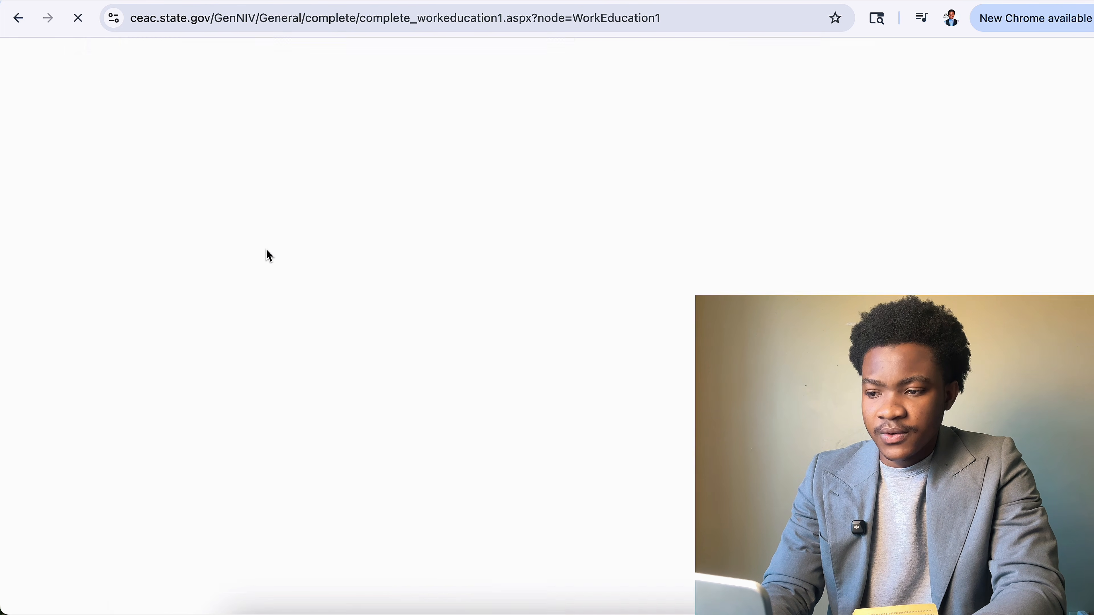
pyautogui.click(312, 254)
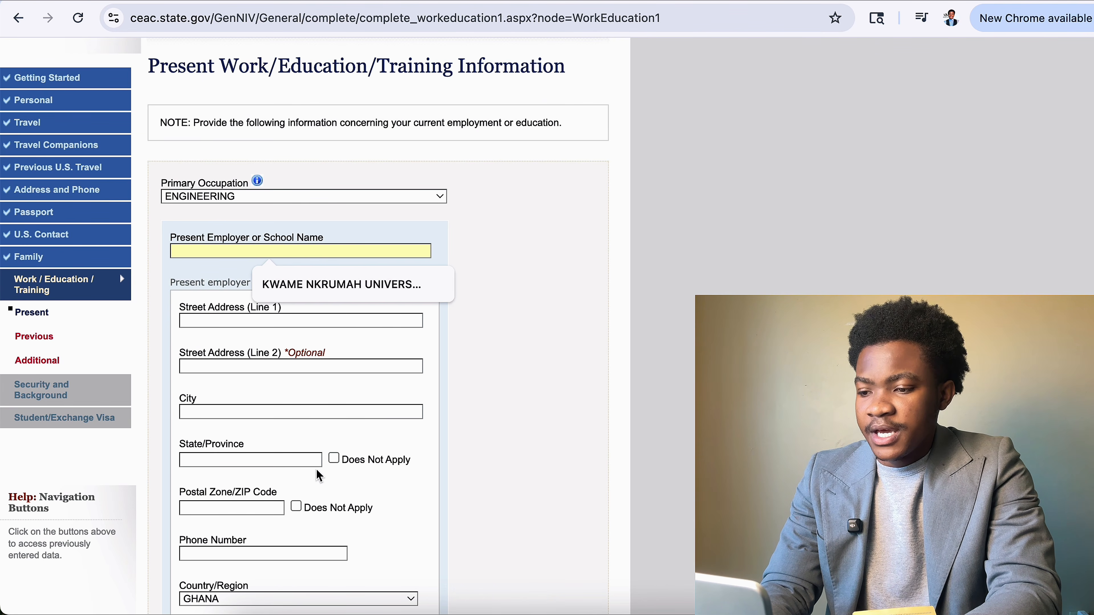
pyautogui.click(350, 321)
pyautogui.click(460, 340)
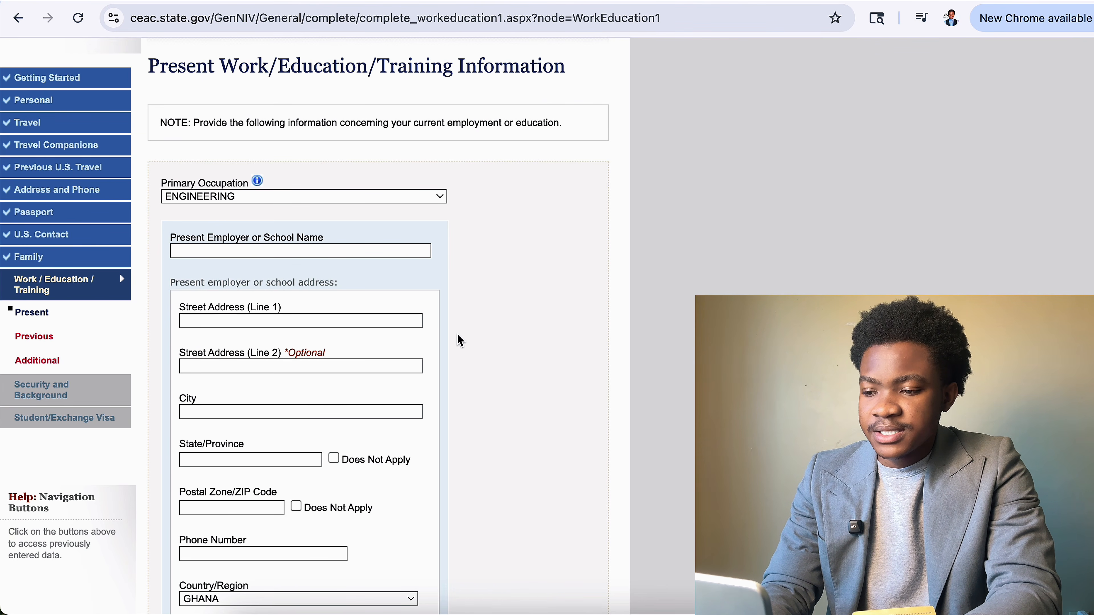
pyautogui.scroll(-5, 460, 340)
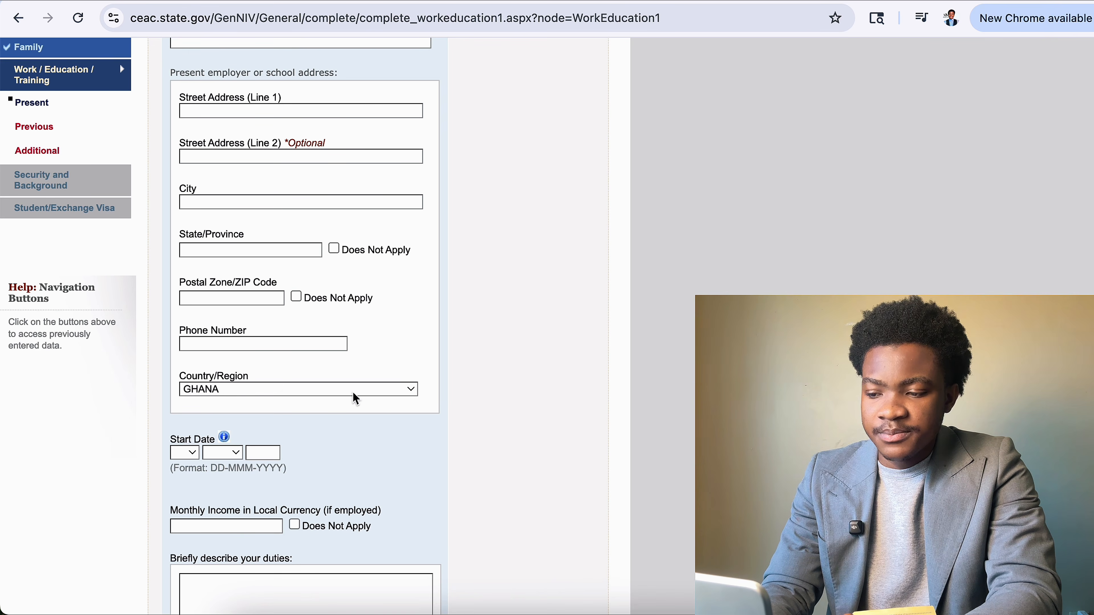
pyautogui.scroll(-5, 373, 385)
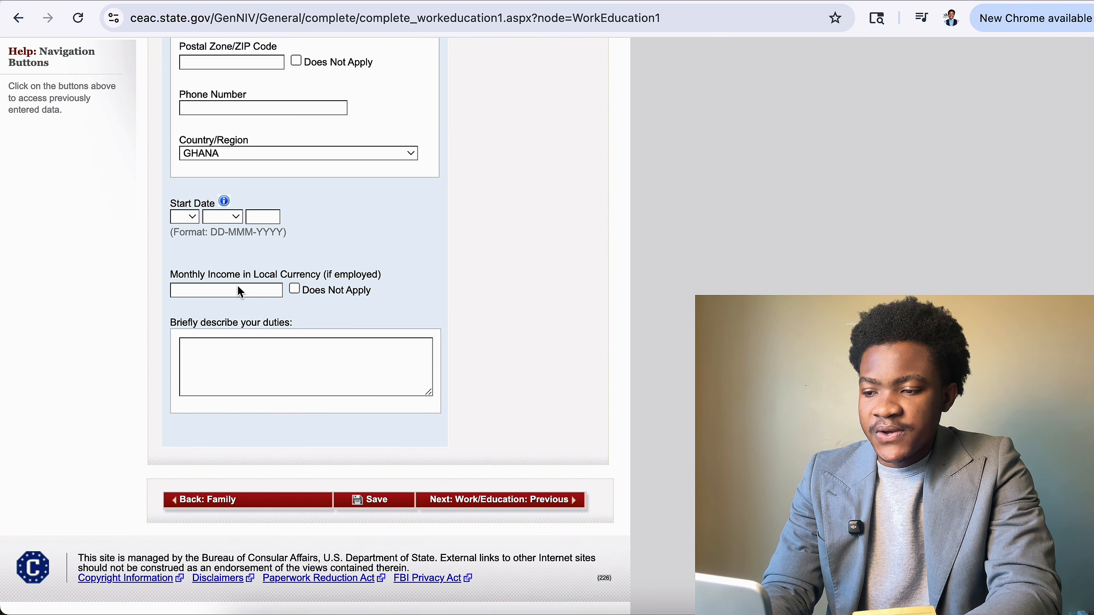
# Enter 3000 as the monthly income in local currency.
pyautogui.click(249, 290)
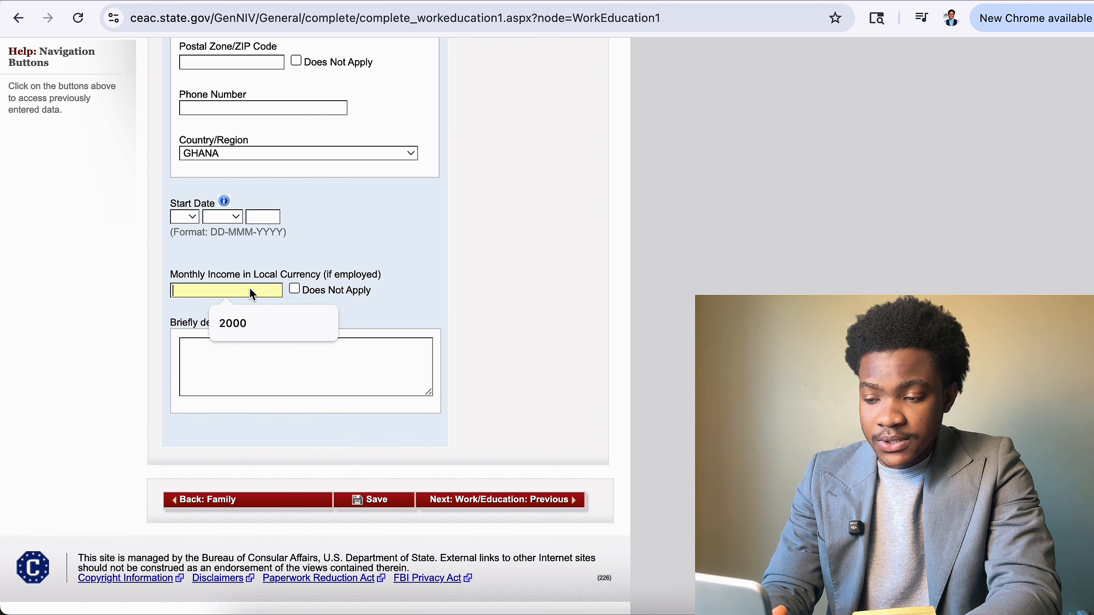
pyautogui.write('3000')
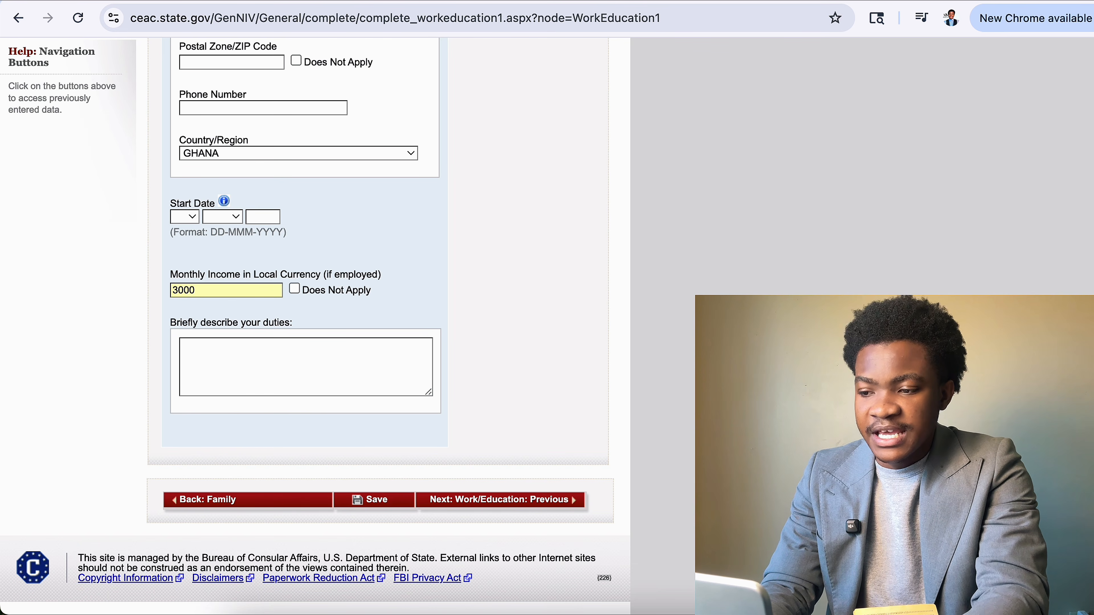
pyautogui.moveTo(251, 277); pyautogui.dragTo(328, 283)
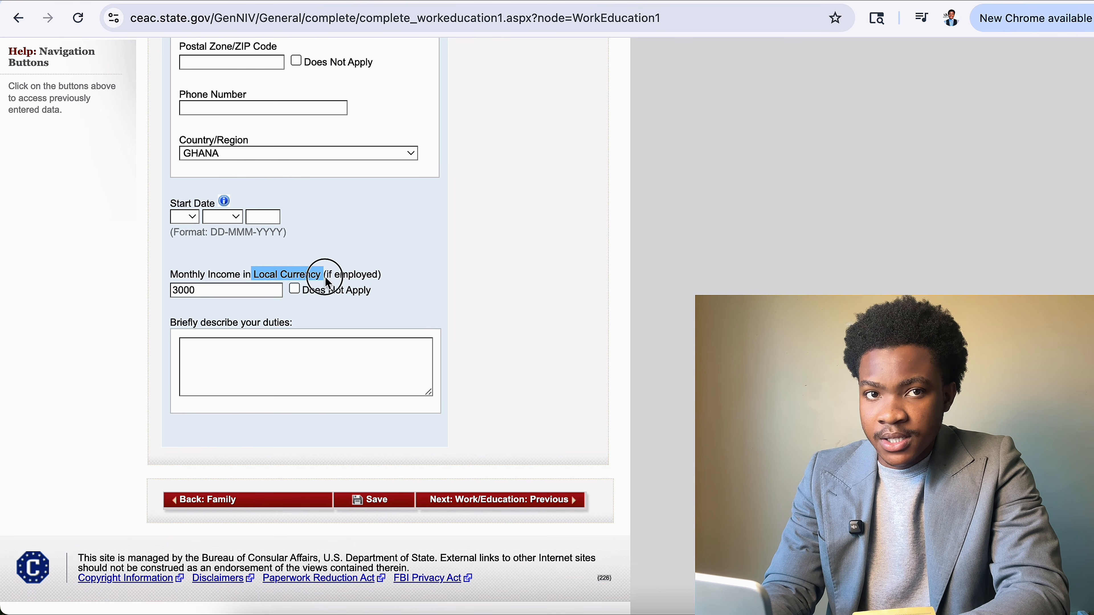
pyautogui.click(270, 296)
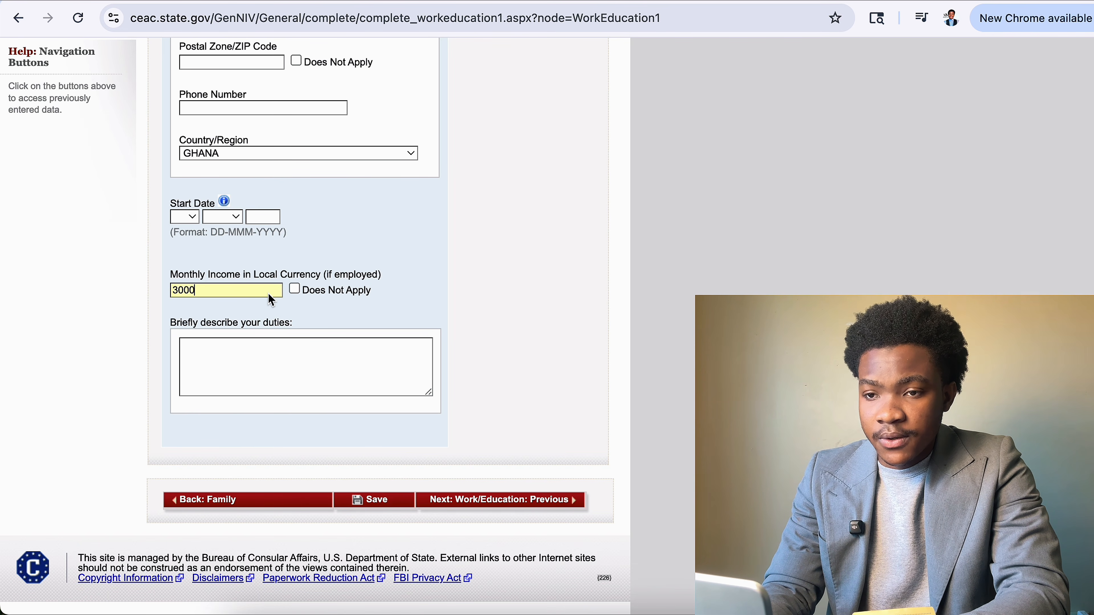
pyautogui.click(280, 372)
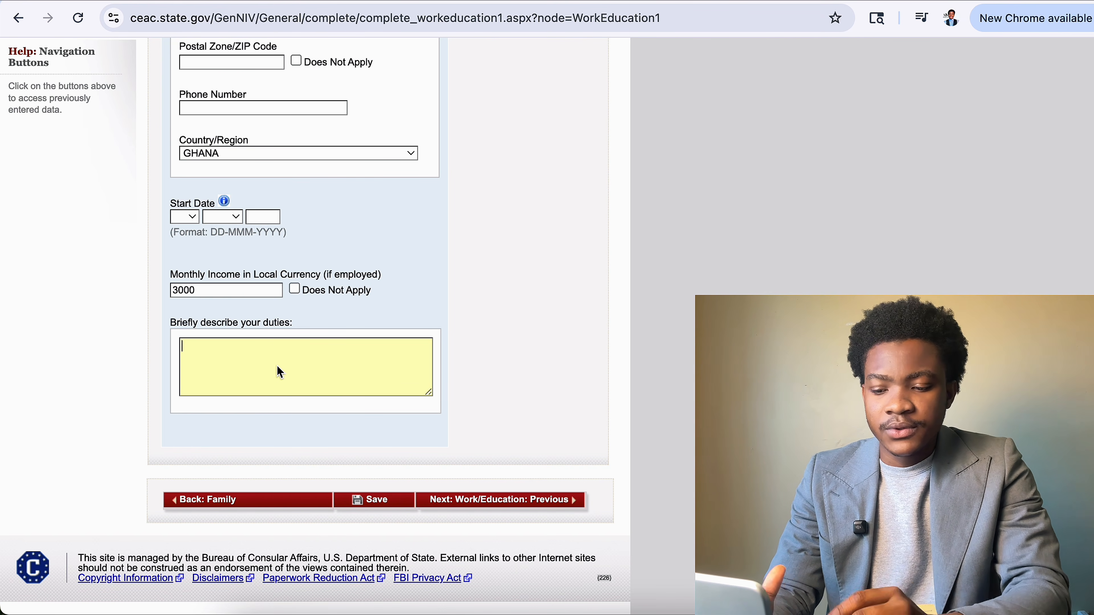
# Type I BUILD ROADS as the duties, fixing the missing L, then begin erasing it.
pyautogui.click(280, 372)
pyautogui.write('I')
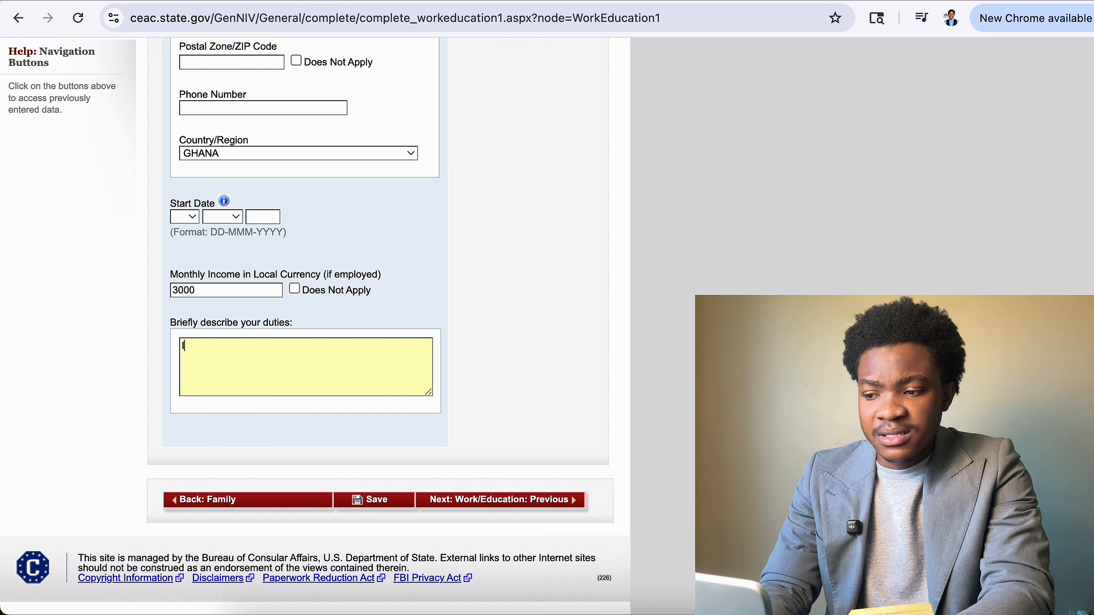
pyautogui.write(' BUI')
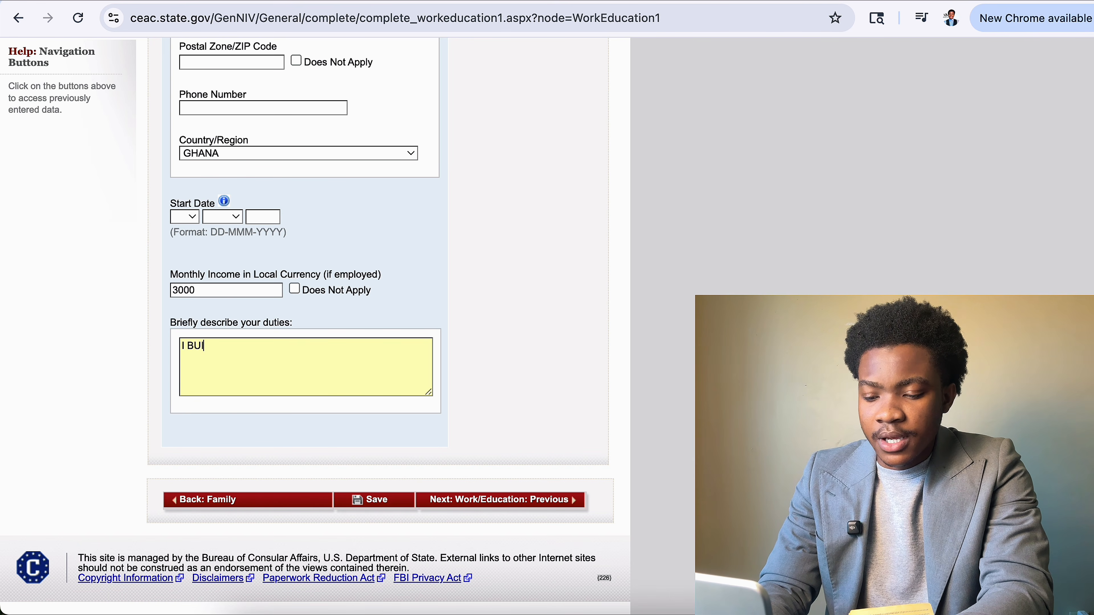
pyautogui.write('D RO')
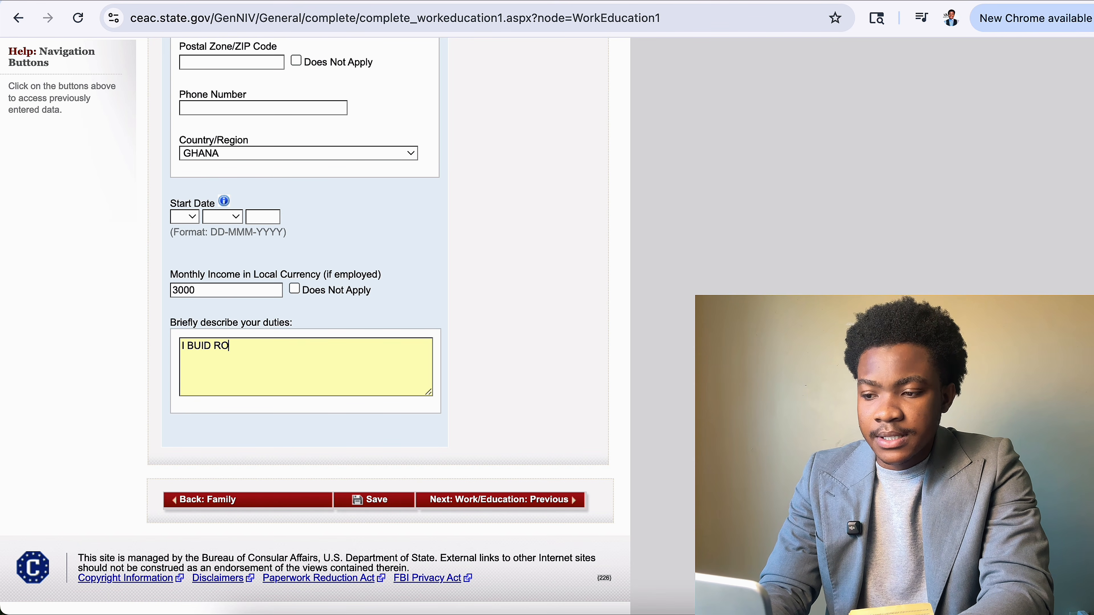
pyautogui.write('ADS')
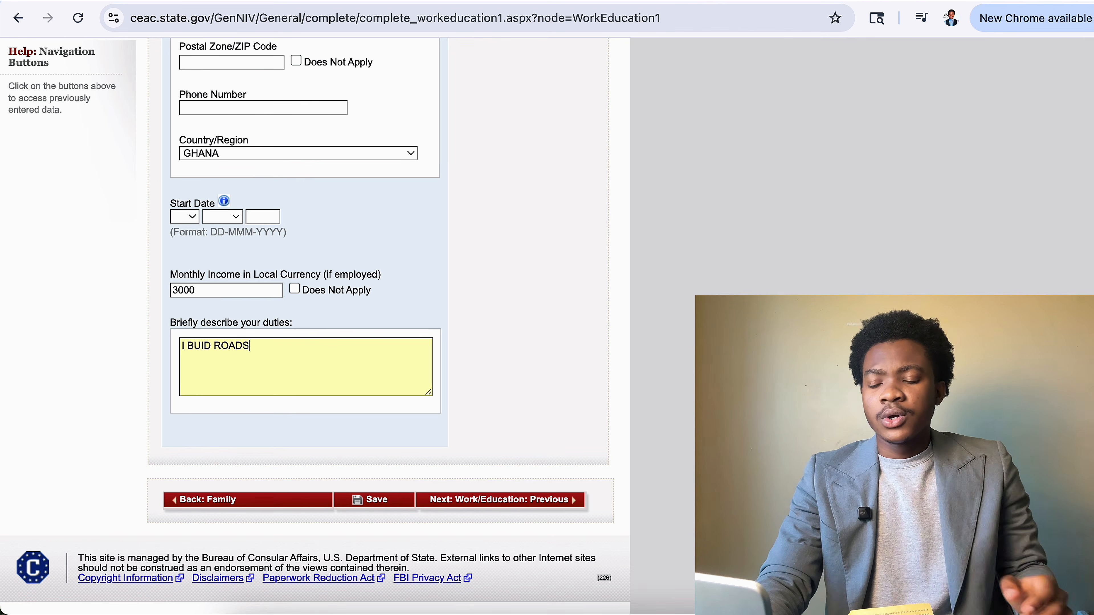
pyautogui.press('Left')
pyautogui.press('Left')
pyautogui.press('Left')
pyautogui.press('Left')
pyautogui.press('Left')
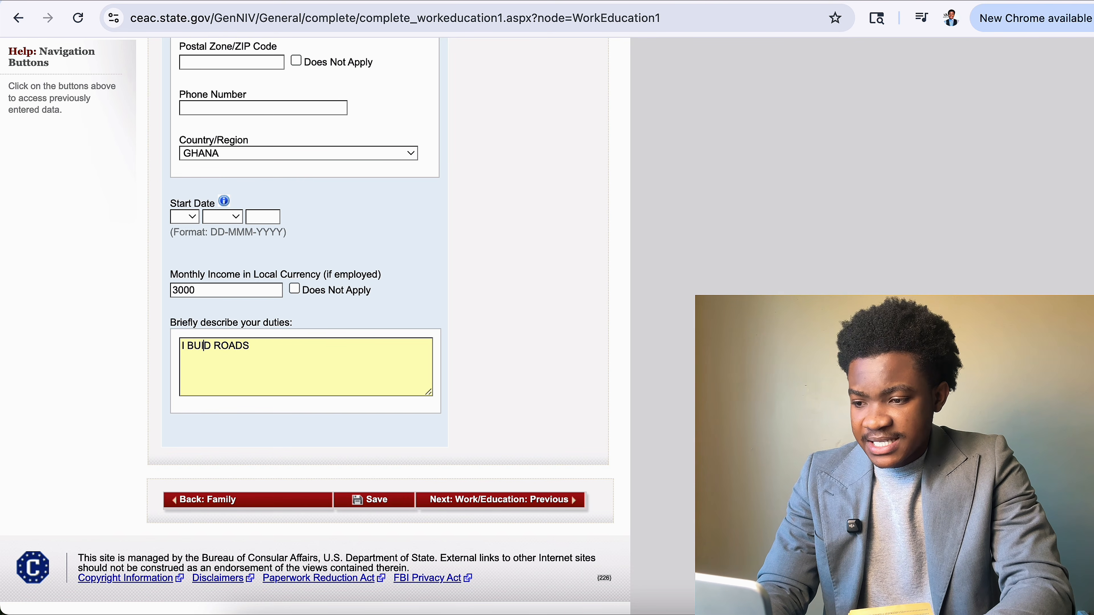
pyautogui.write('L')
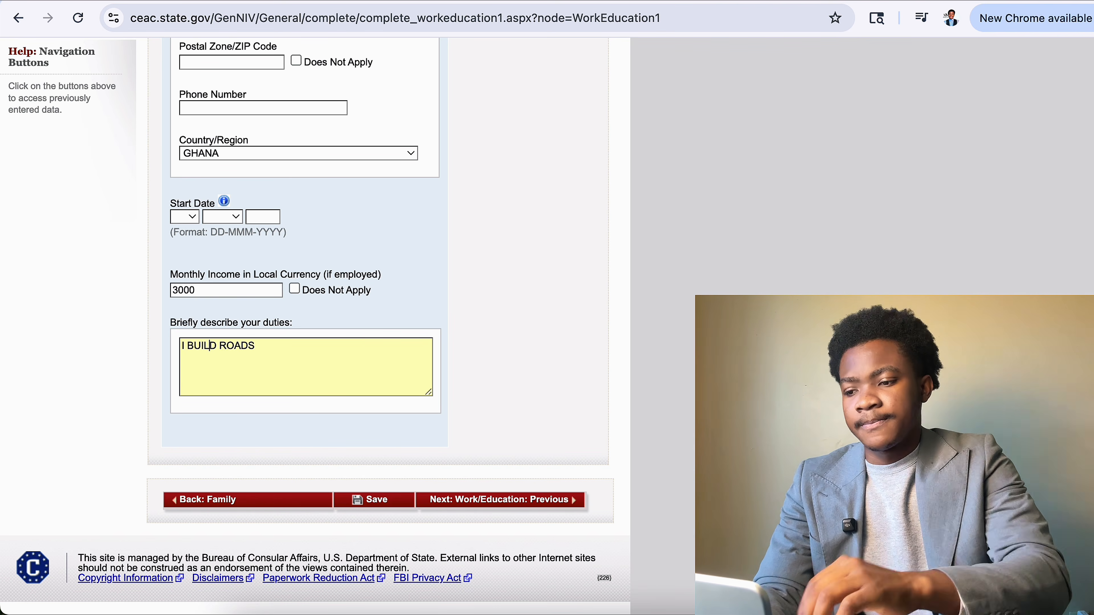
pyautogui.click(276, 351)
pyautogui.press('BackSpace')
pyautogui.press('BackSpace')
pyautogui.press('BackSpace')
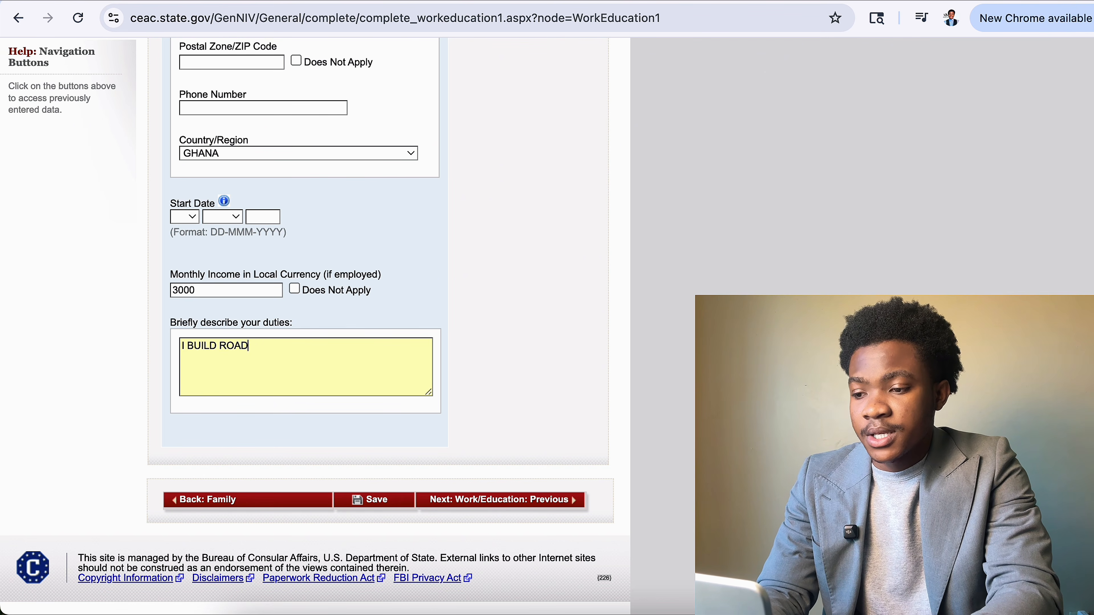
pyautogui.write('ADS')
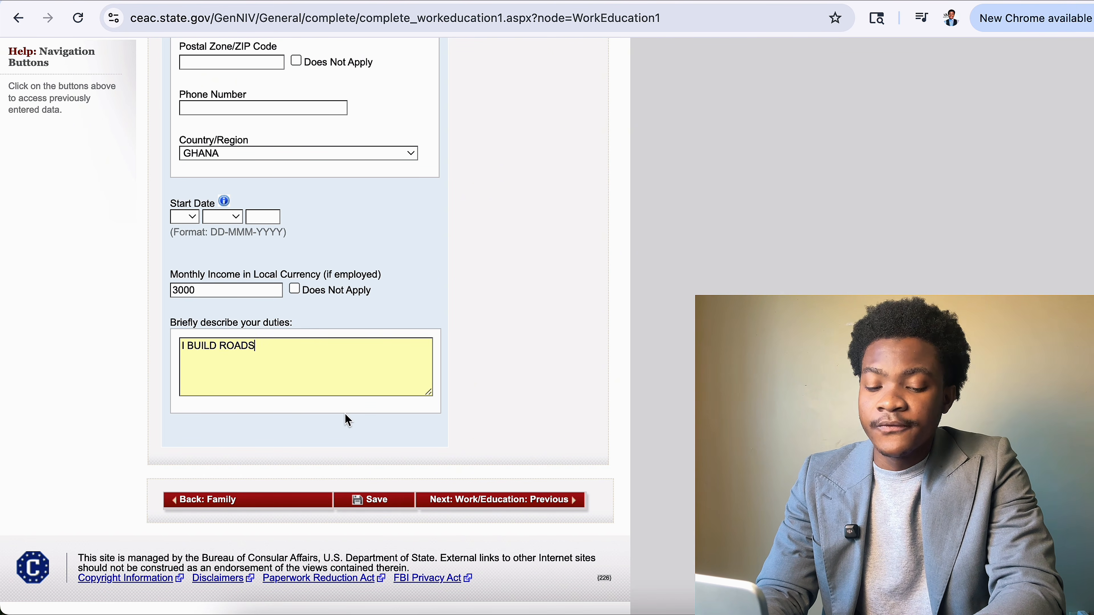
pyautogui.press('Return')
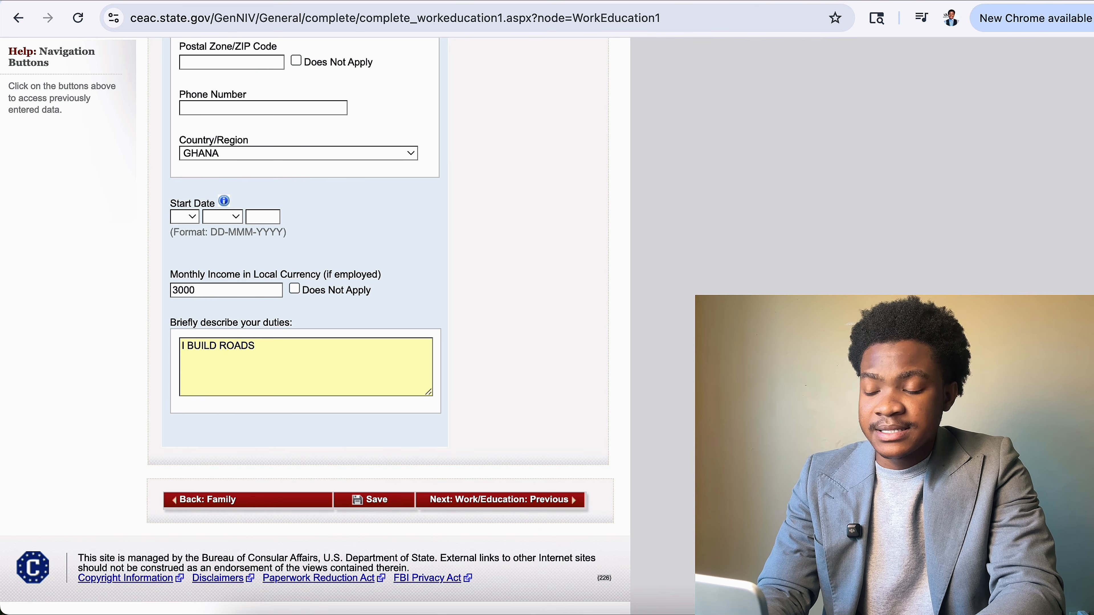
pyautogui.click(266, 342)
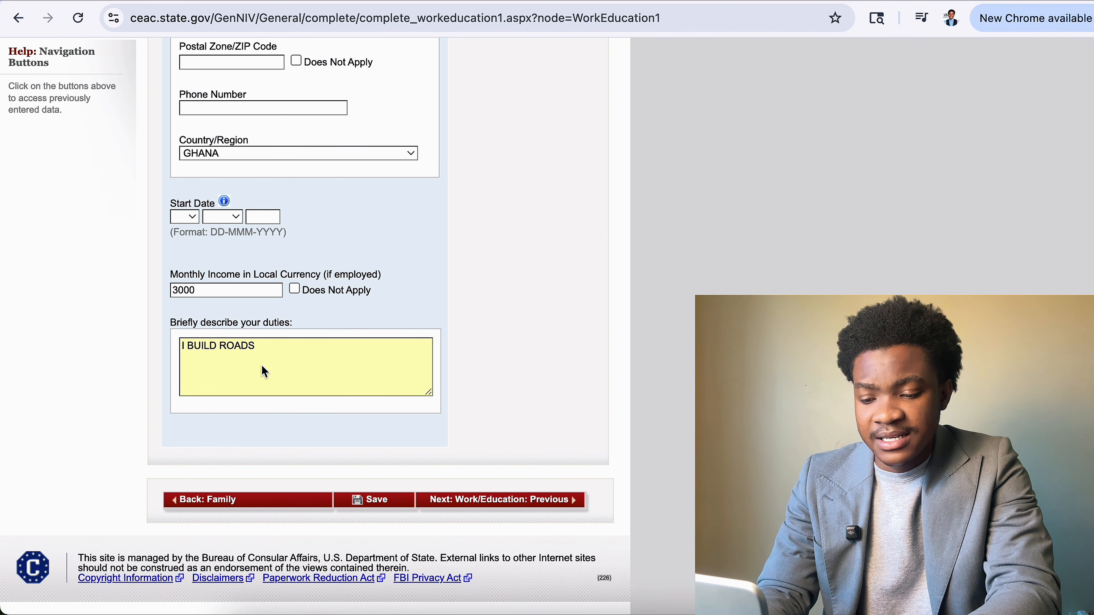
pyautogui.press('BackSpace')
pyautogui.press('BackSpace')
pyautogui.press('BackSpace')
pyautogui.press('BackSpace')
pyautogui.press('BackSpace')
pyautogui.press('BackSpace')
pyautogui.press('BackSpace')
pyautogui.press('BackSpace')
pyautogui.press('BackSpace')
pyautogui.press('BackSpace')
pyautogui.press('BackSpace')
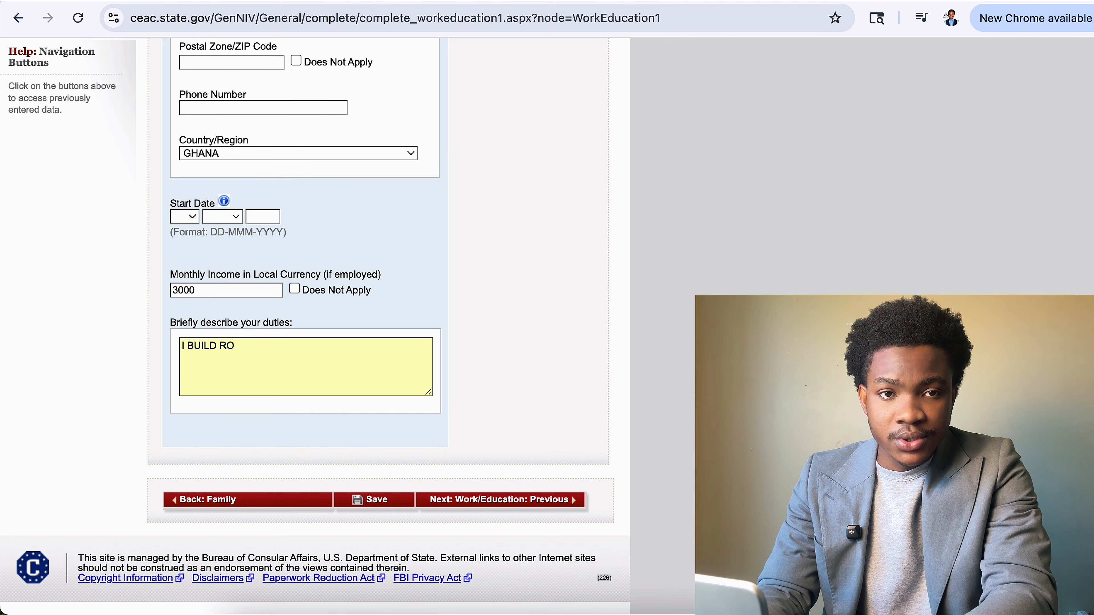
# Rewrite the duties as TAKE CARE OF PATIENTS, KEEP RECORDS, removing the repeated CARE.
pyautogui.press('BackSpace')
pyautogui.press('BackSpace')
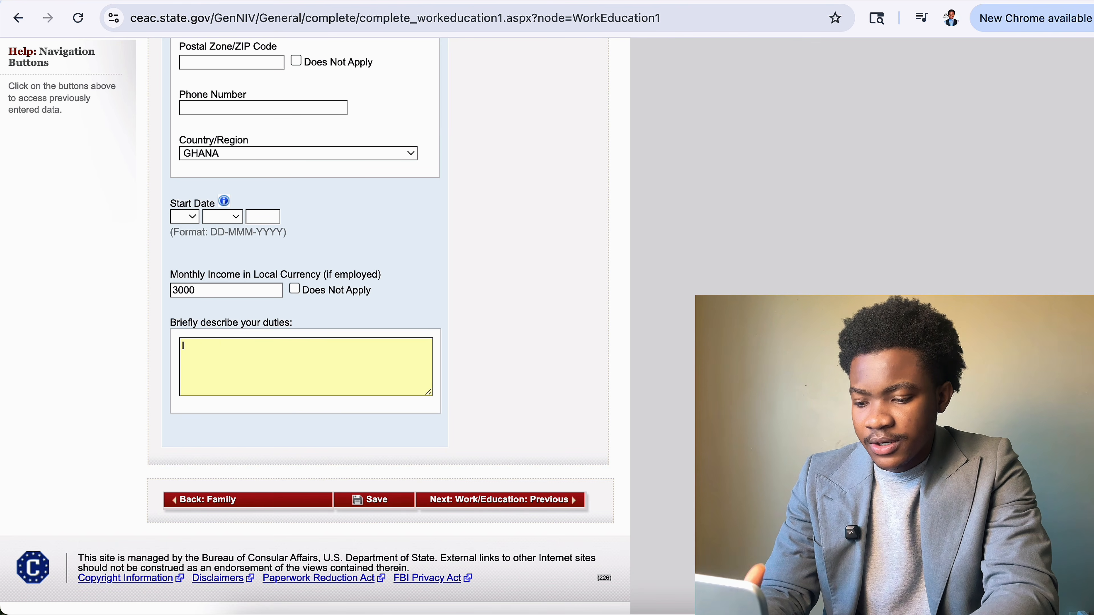
pyautogui.write('TA')
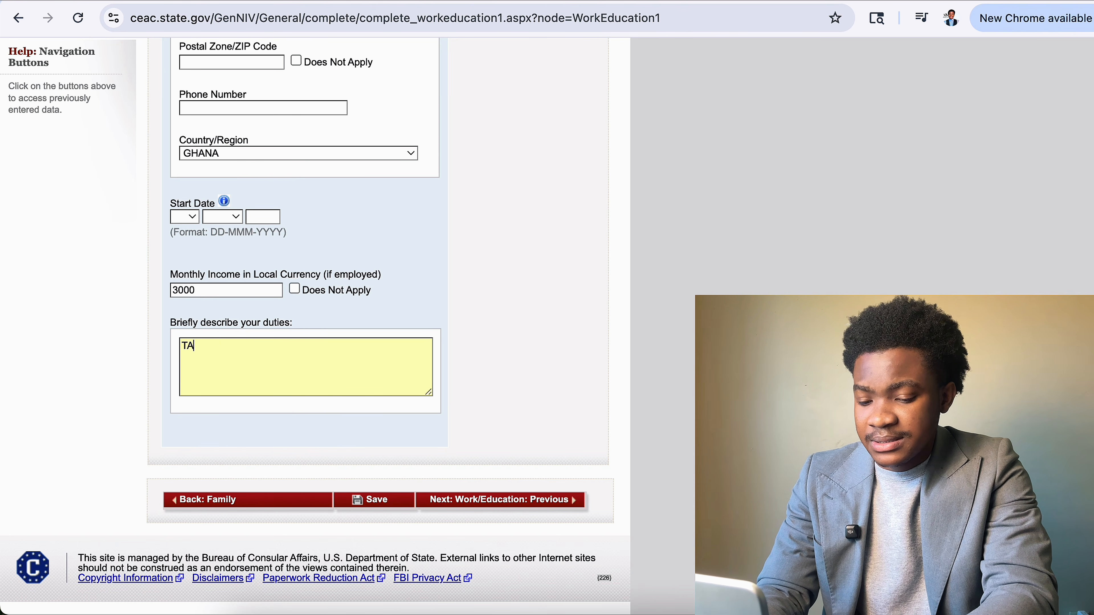
pyautogui.write('KE ')
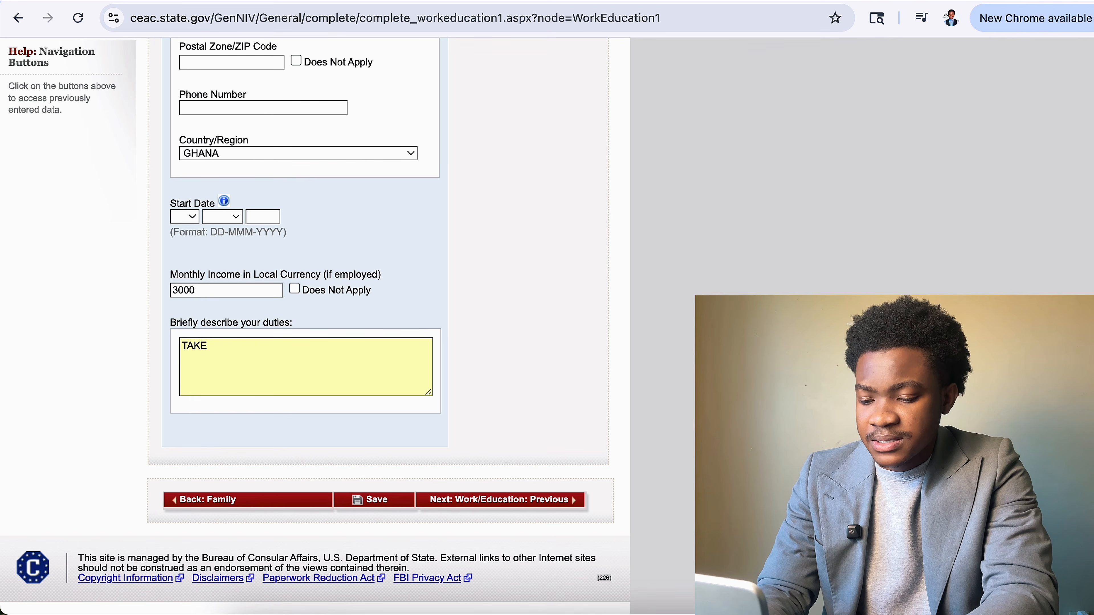
pyautogui.write('CARE CARE')
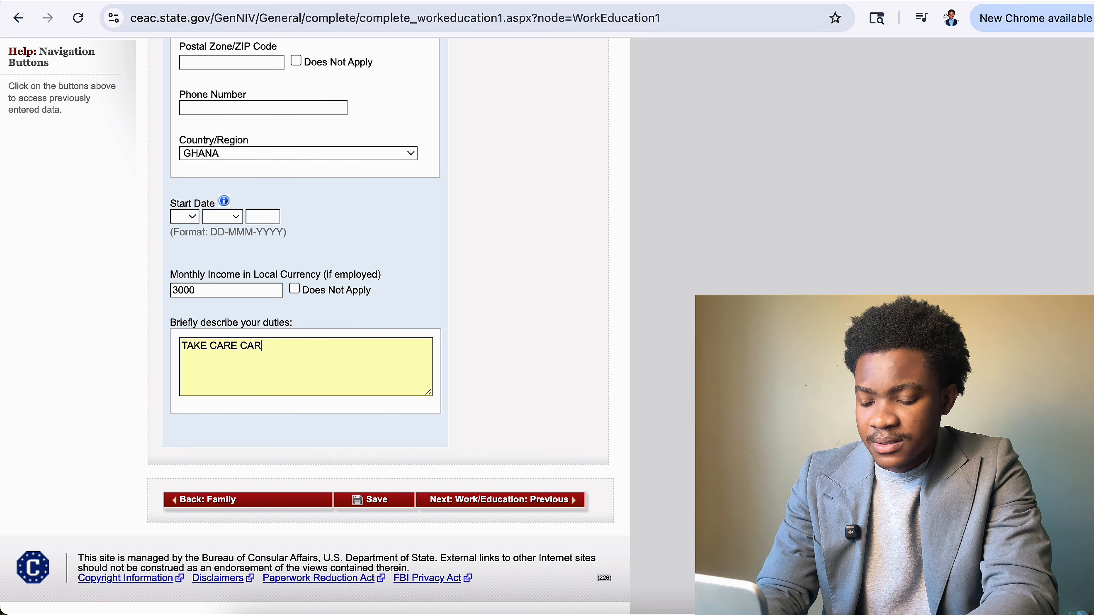
pyautogui.press('BackSpace')
pyautogui.press('BackSpace')
pyautogui.press('BackSpace')
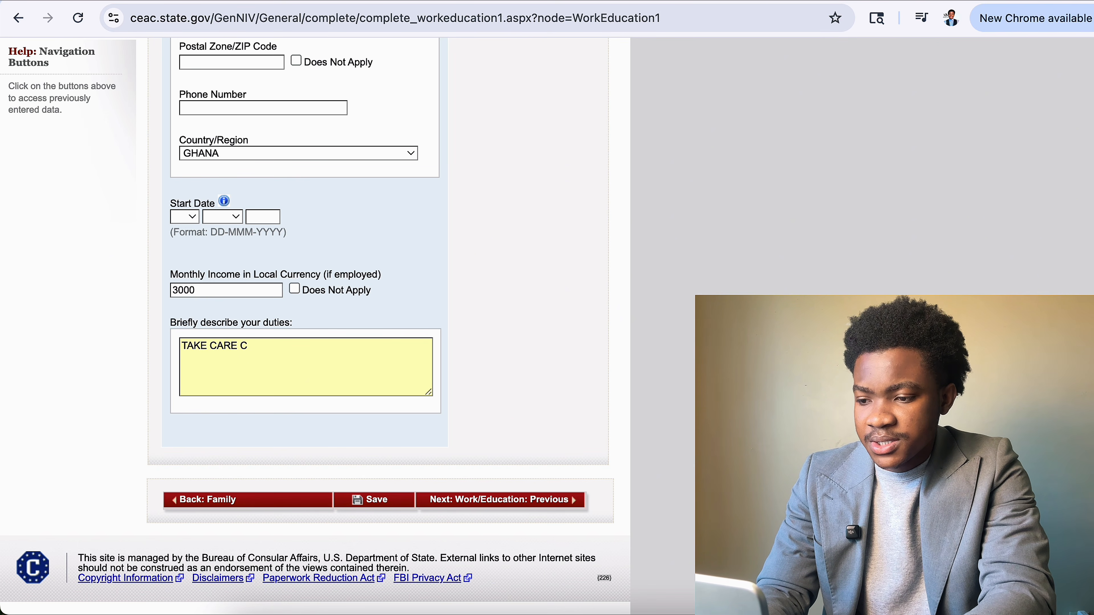
pyautogui.write('OF PATI')
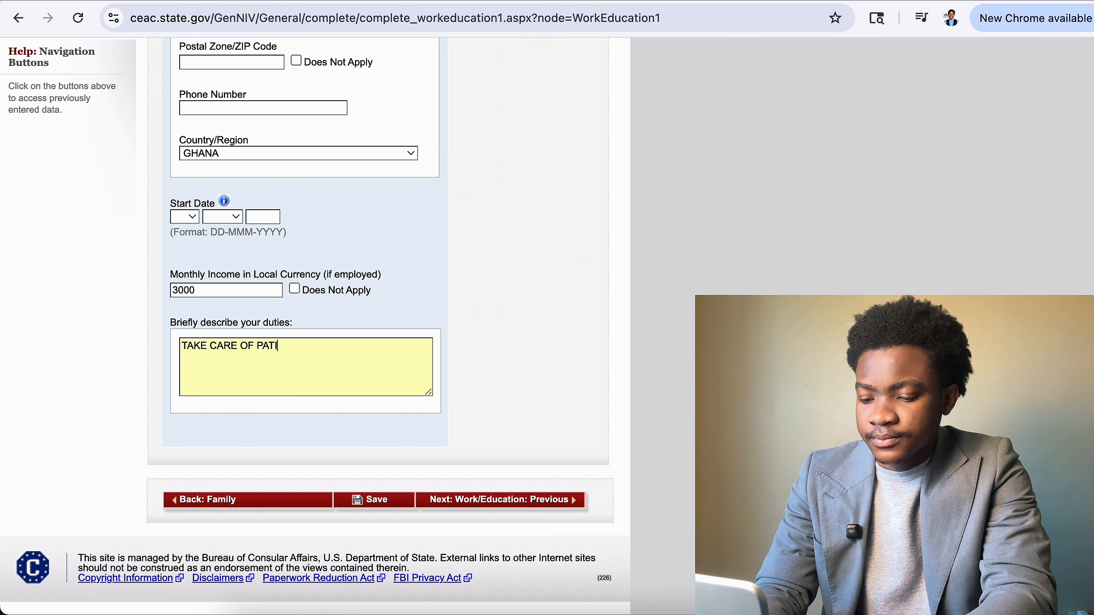
pyautogui.write('ENTS, ')
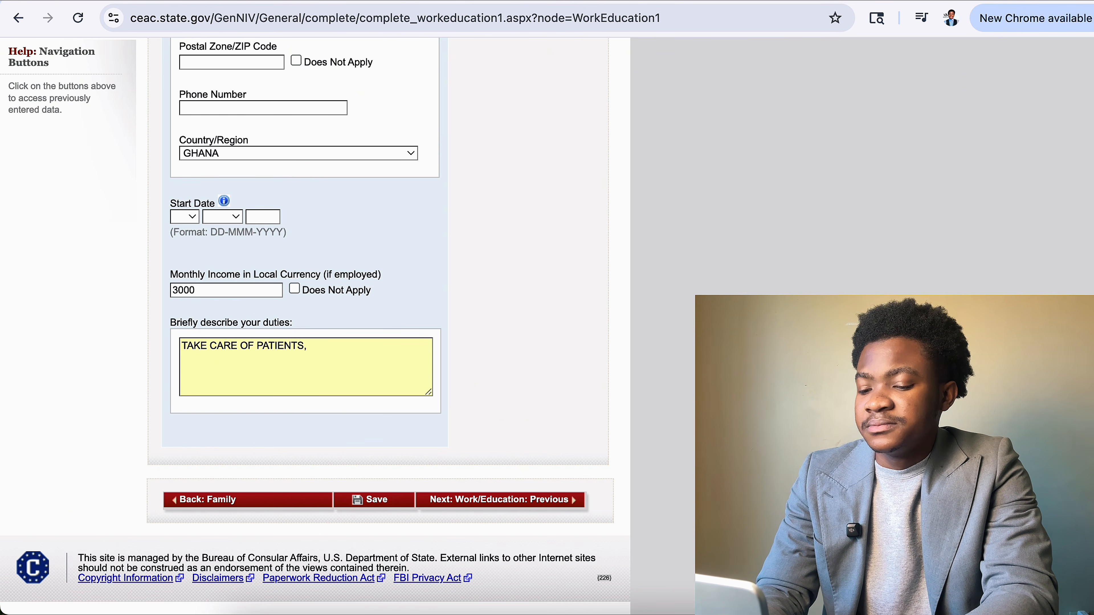
pyautogui.write('KE')
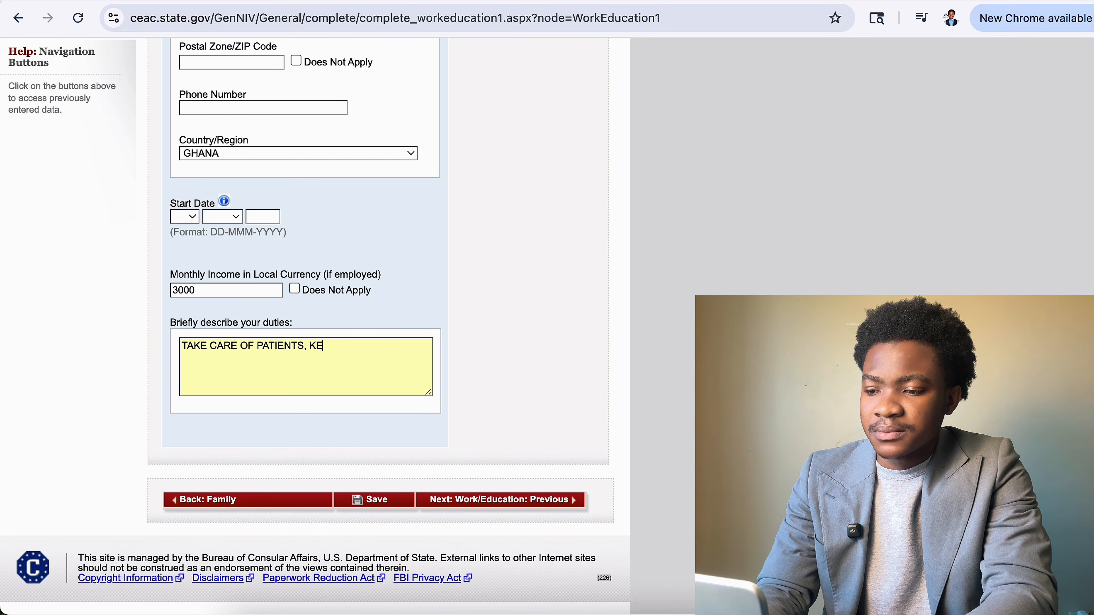
pyautogui.write('EP RE')
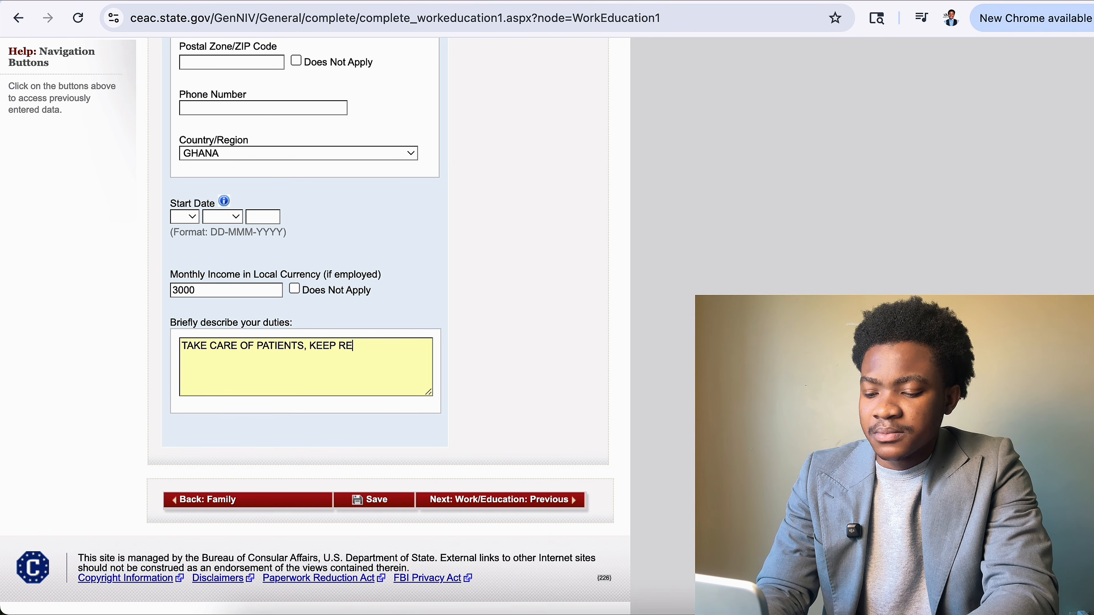
pyautogui.write('CORDS,')
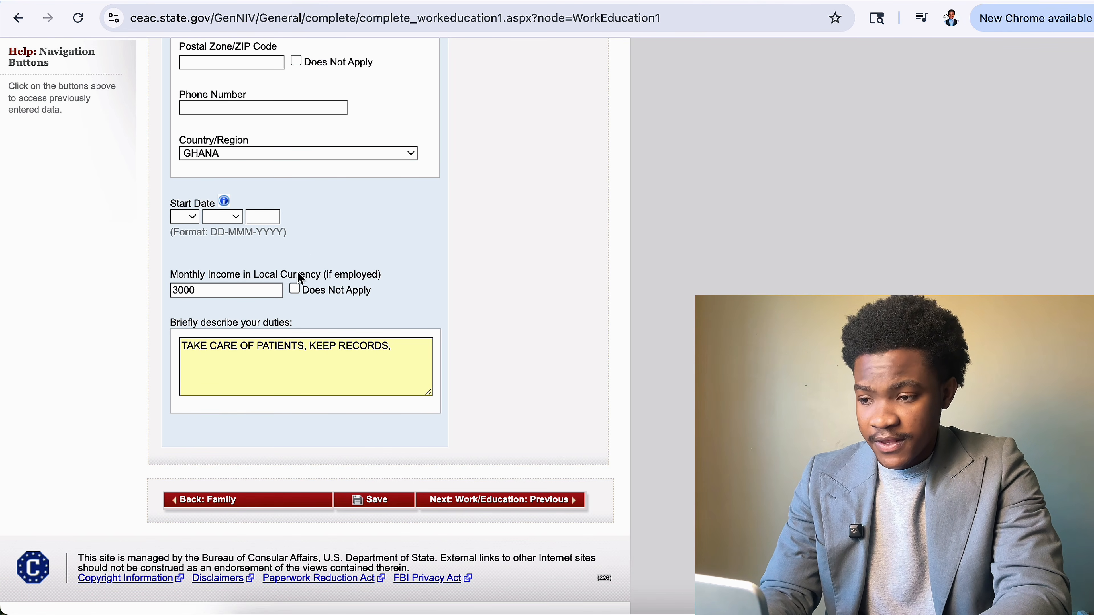
pyautogui.scroll(5, 297, 273)
pyautogui.scroll(4, 297, 271)
pyautogui.scroll(-6, 353, 422)
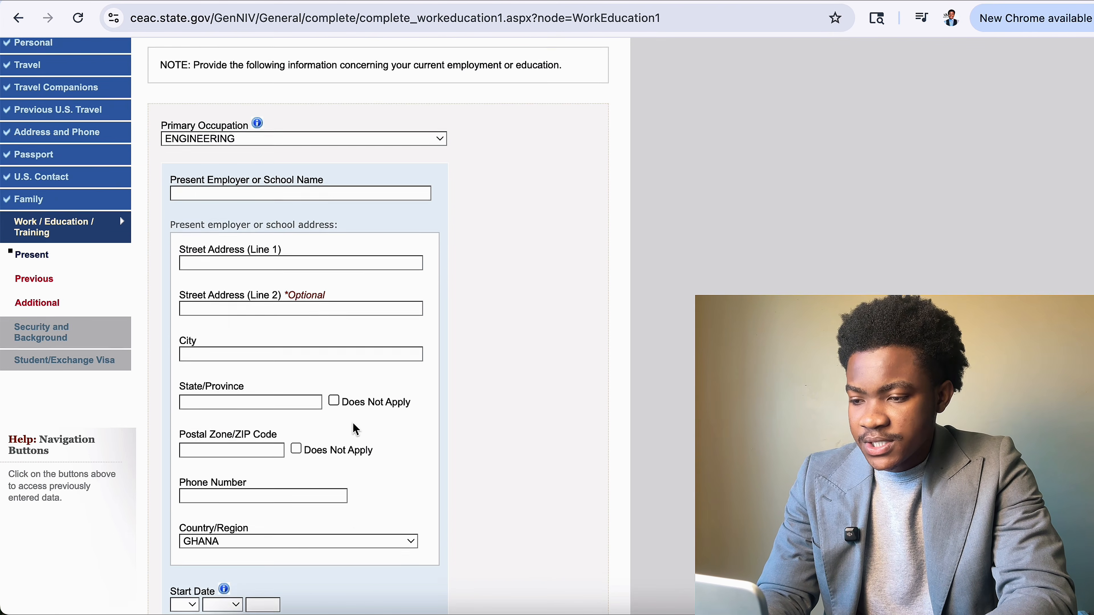
pyautogui.scroll(-4, 373, 222)
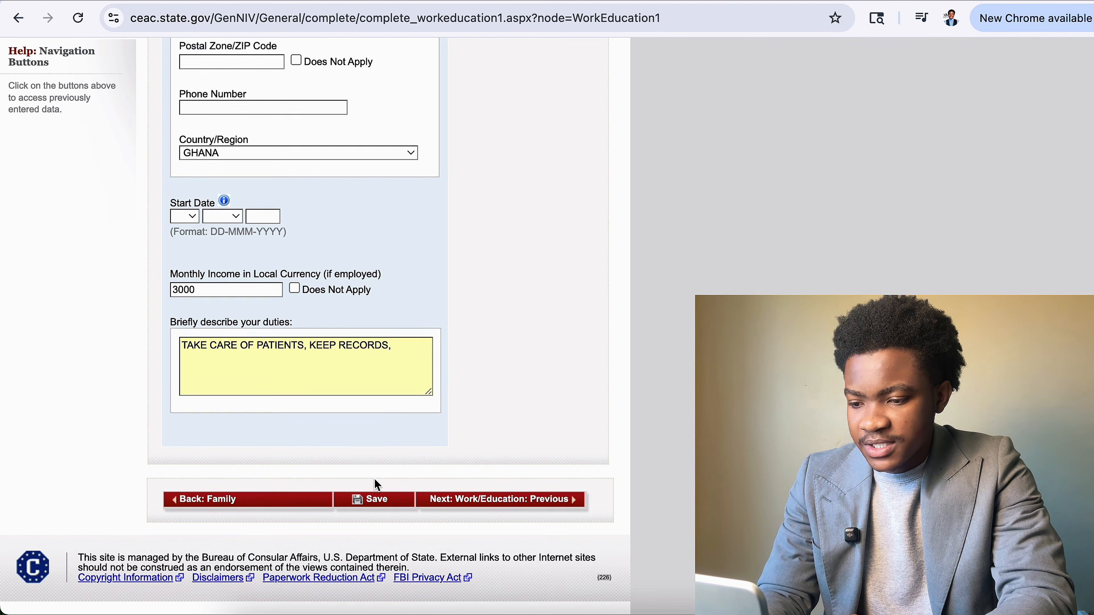
# Save the work page, enter KNUS as present employer, and open the primary occupation list.
pyautogui.click(386, 504)
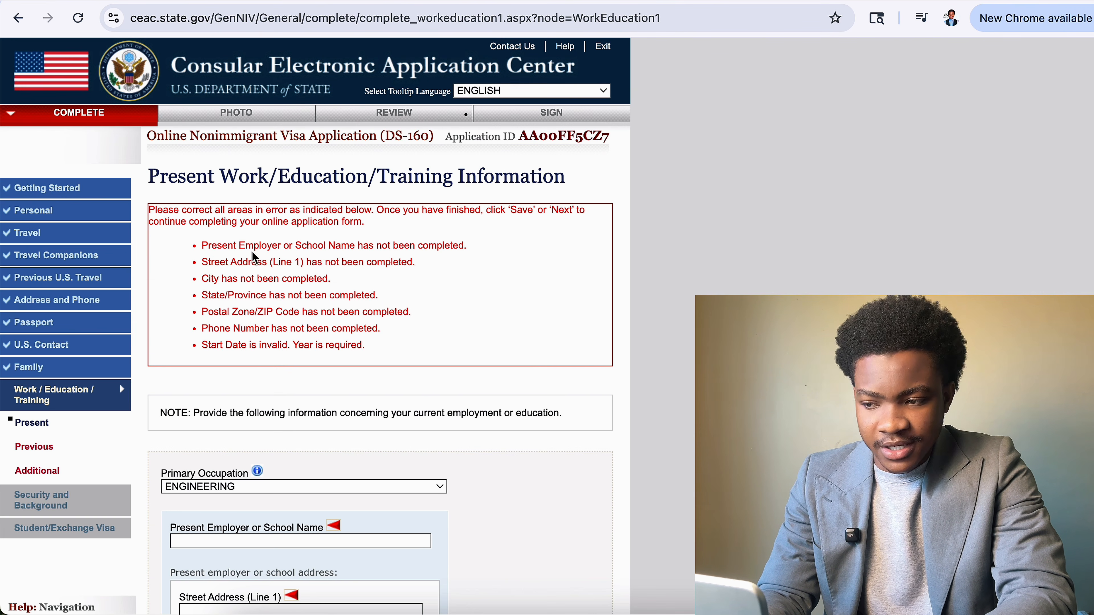
pyautogui.scroll(-7, 366, 427)
pyautogui.click(345, 201)
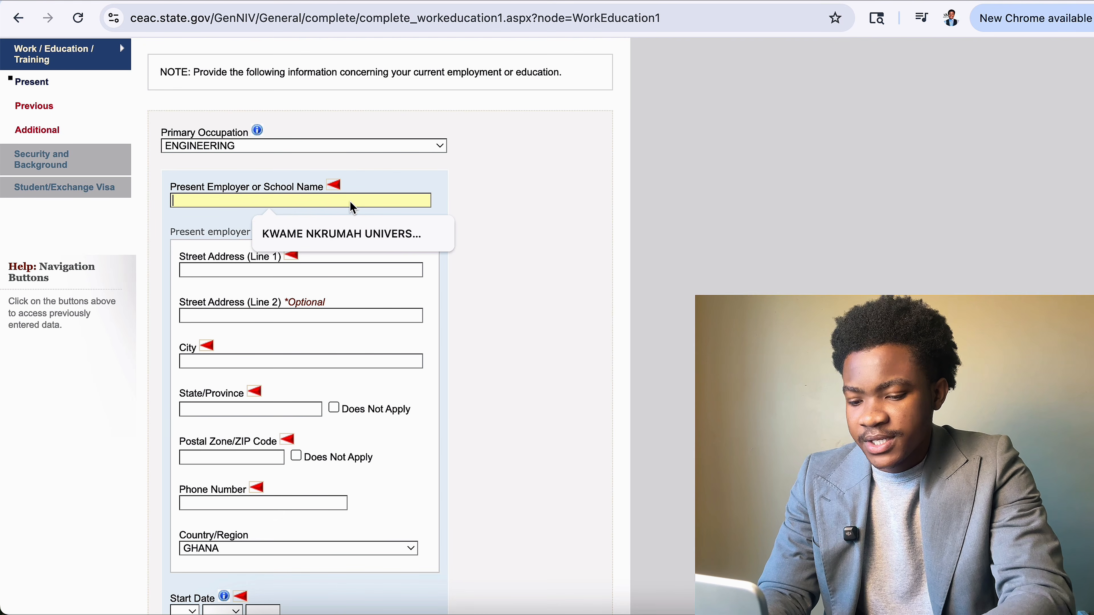
pyautogui.write('KNUS')
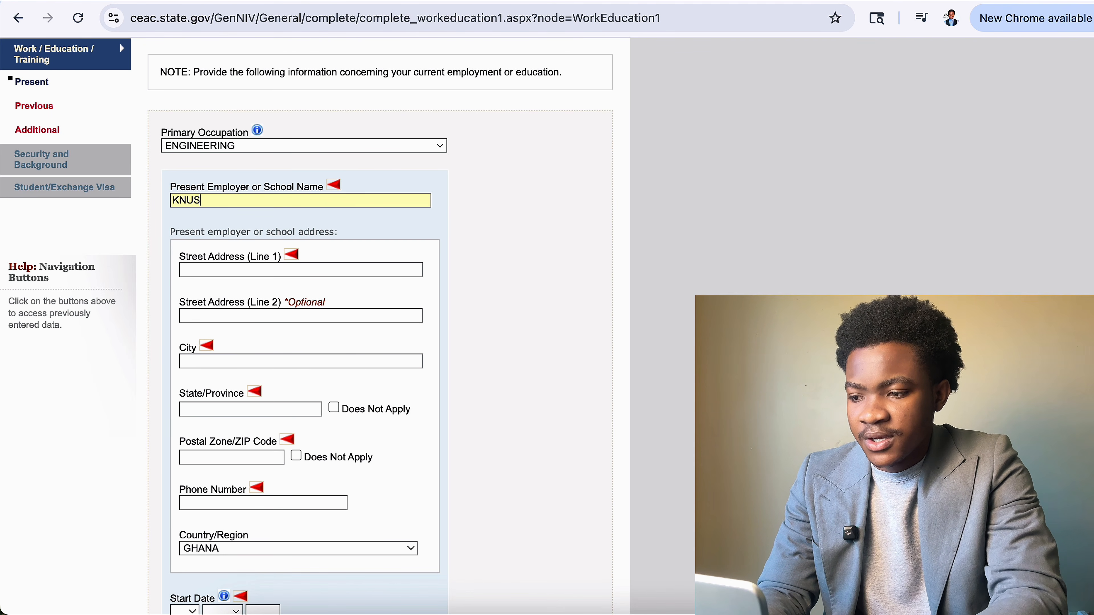
pyautogui.click(330, 146)
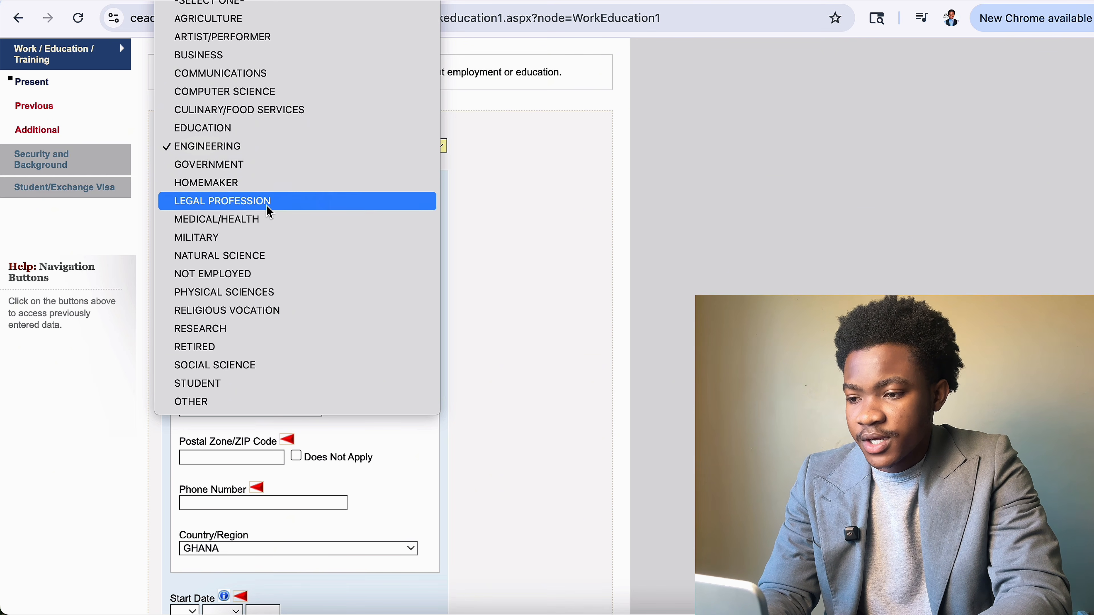
# Set the primary occupation to MEDICAL/HEALTH and the employer name to TT HOSPITAL.
pyautogui.click(267, 219)
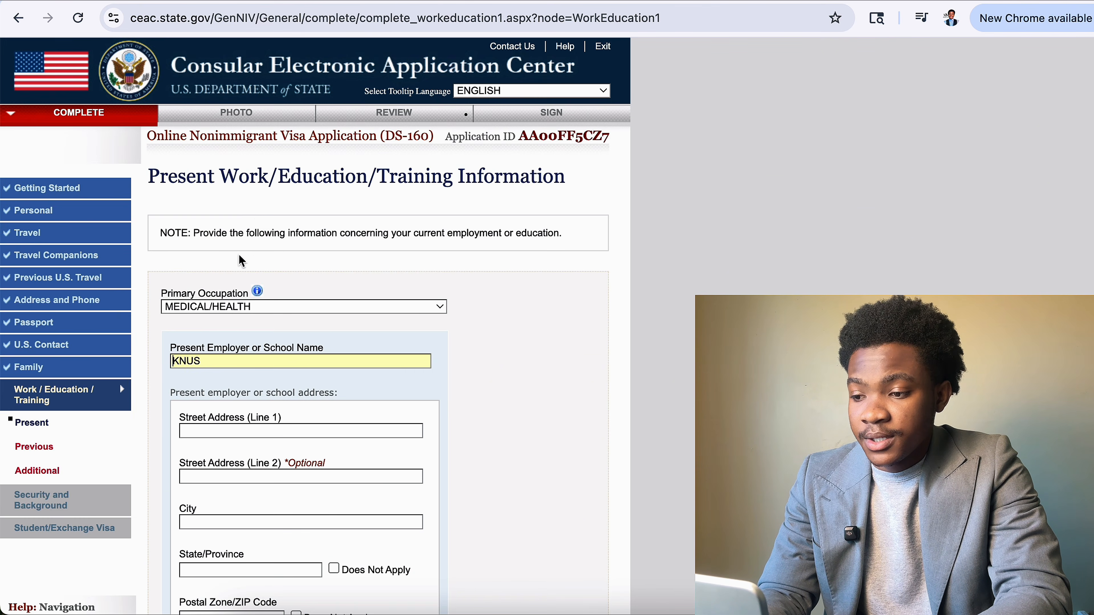
pyautogui.click(214, 366)
pyautogui.press('BackSpace')
pyautogui.press('BackSpace')
pyautogui.press('BackSpace')
pyautogui.press('BackSpace')
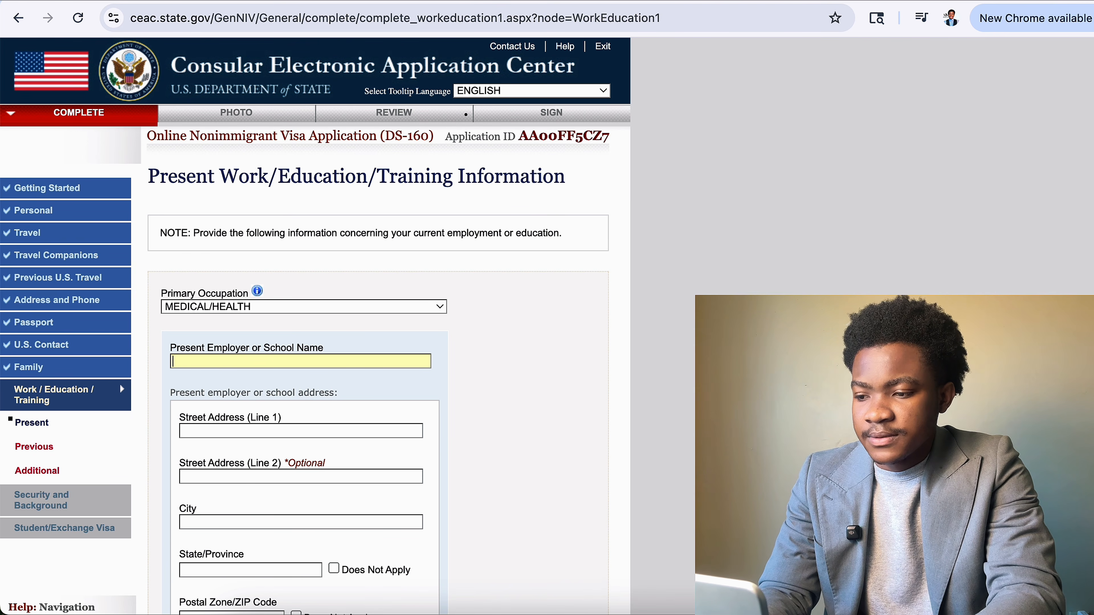
pyautogui.write('TT HOSP')
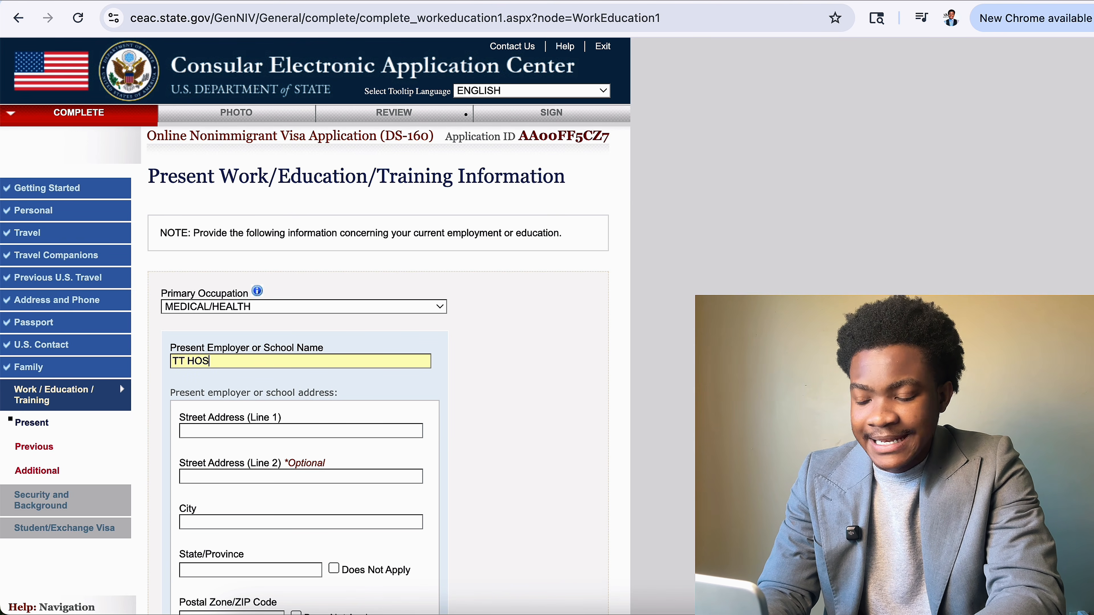
pyautogui.write('L')
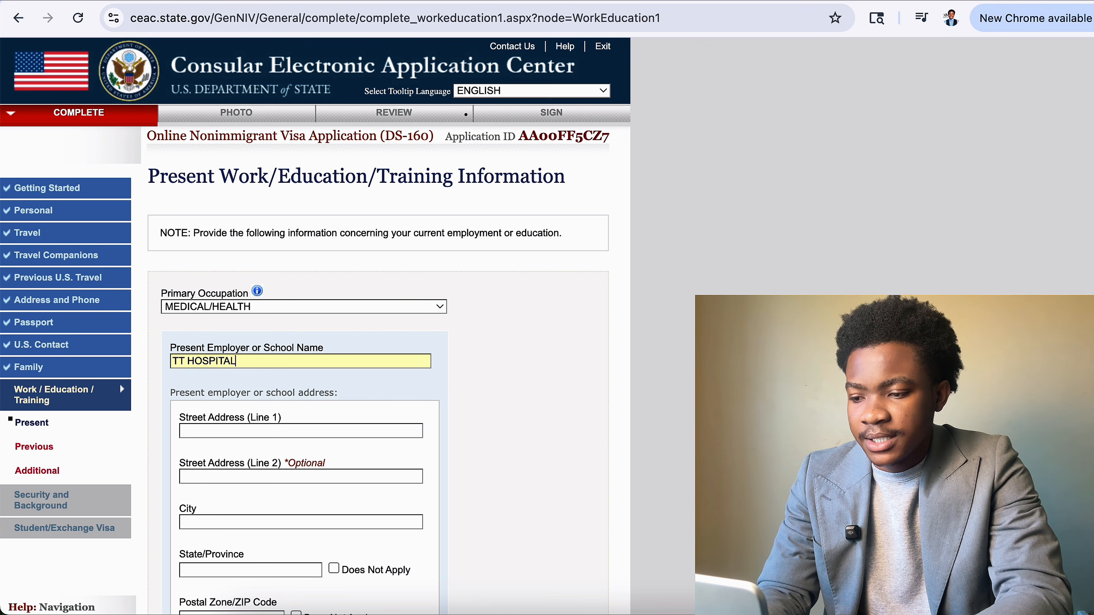
pyautogui.scroll(-3, 262, 430)
pyautogui.click(338, 343)
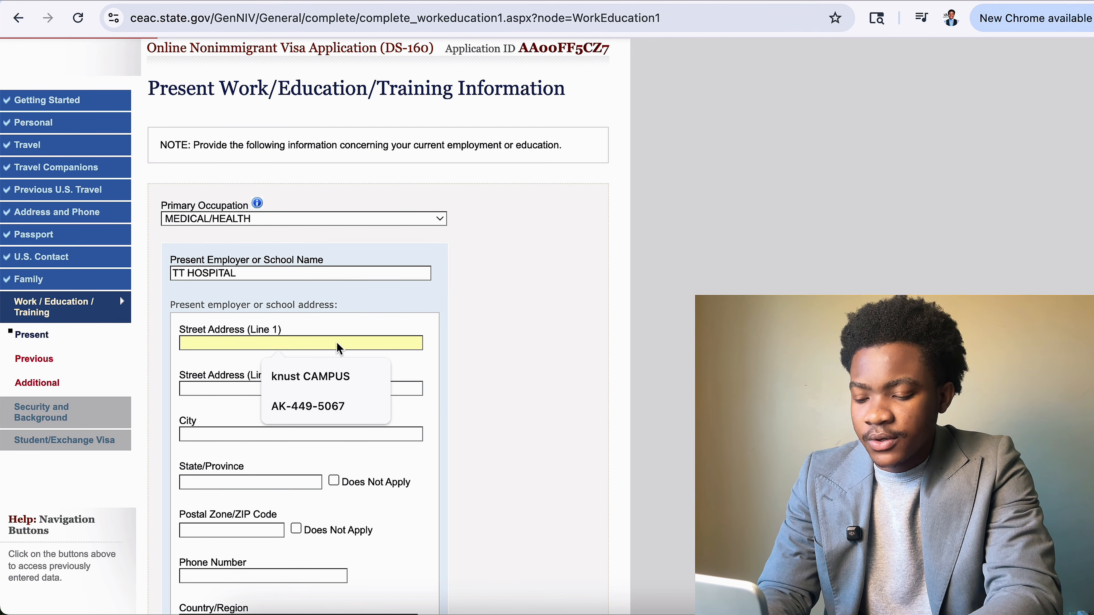
pyautogui.write('AS')
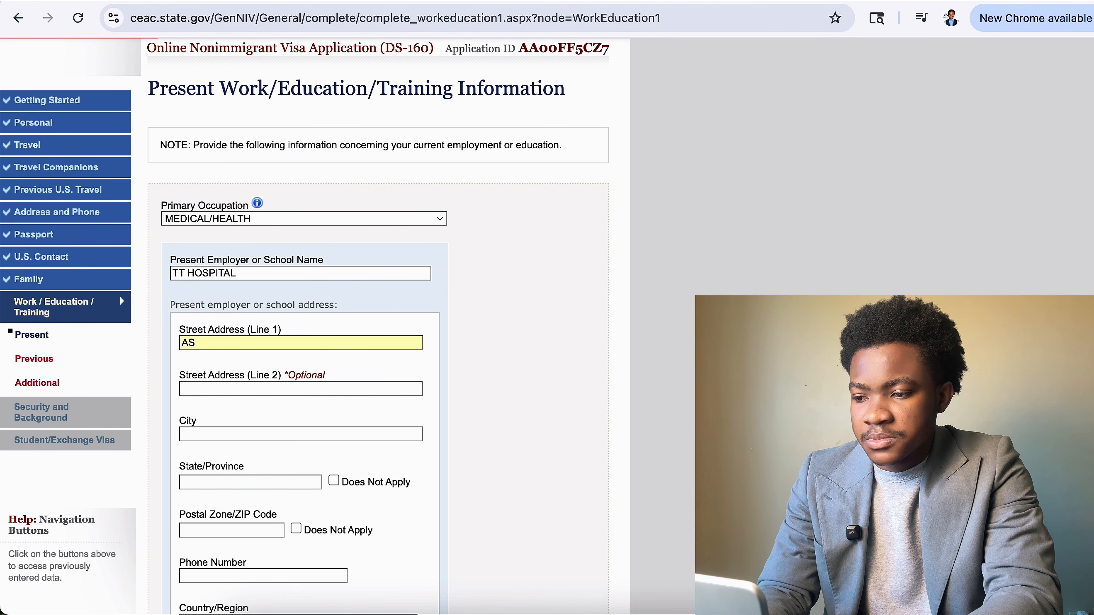
pyautogui.write('ANO STRE')
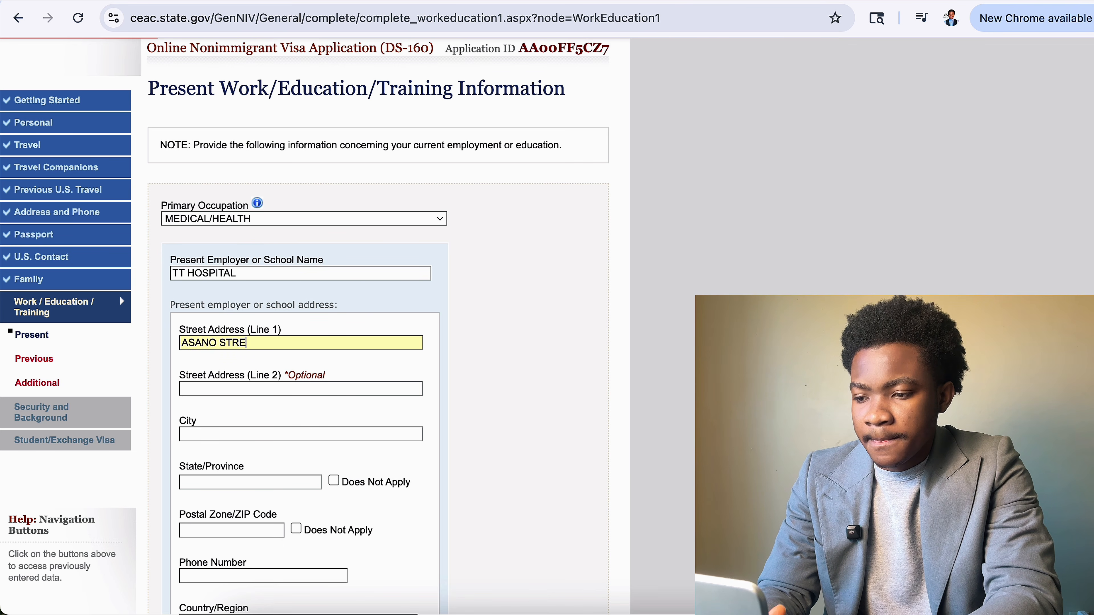
pyautogui.write('ET NEAR ')
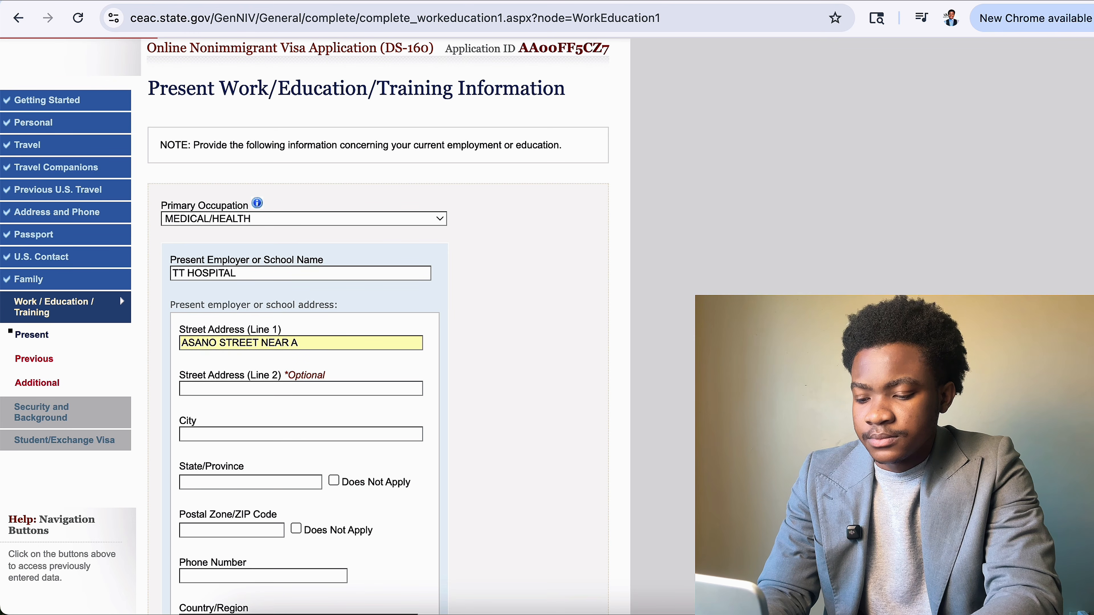
pyautogui.write('ADONK')
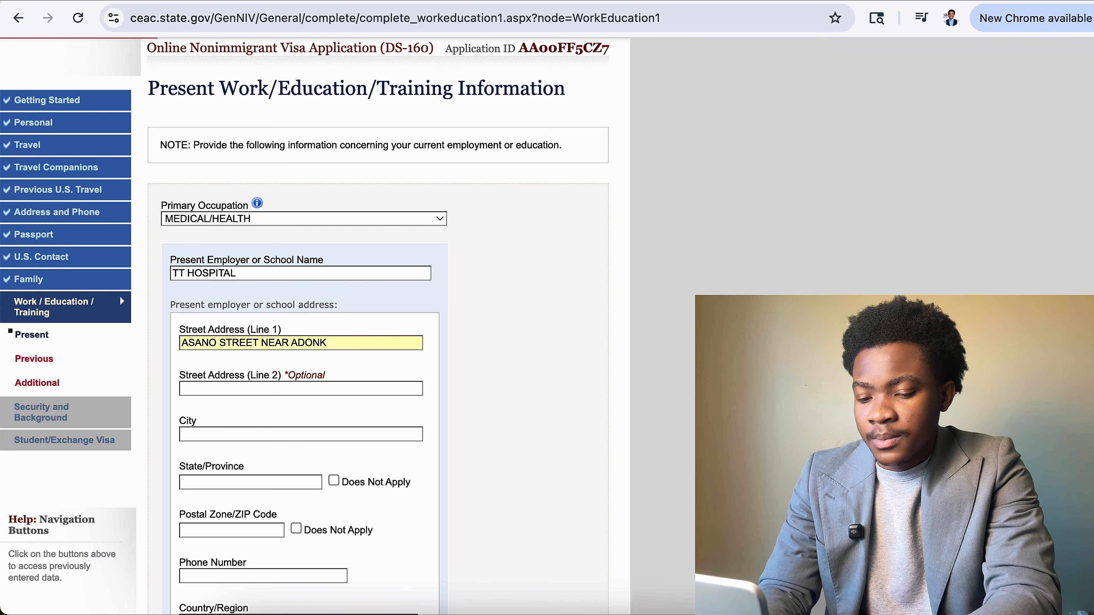
pyautogui.write('O')
pyautogui.click(334, 432)
pyautogui.click(311, 463)
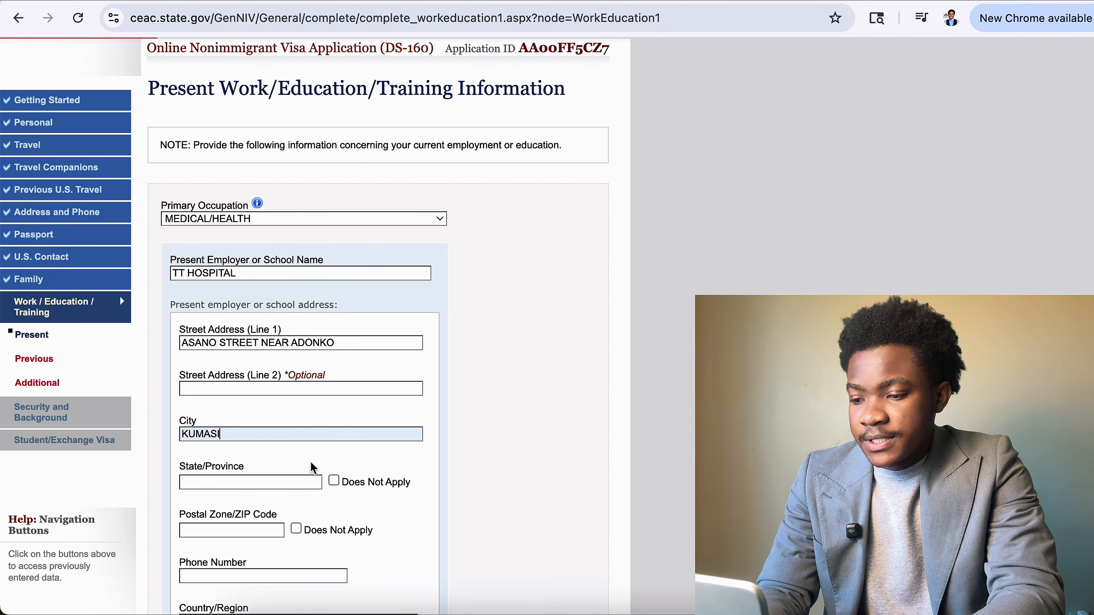
pyautogui.scroll(-3, 285, 486)
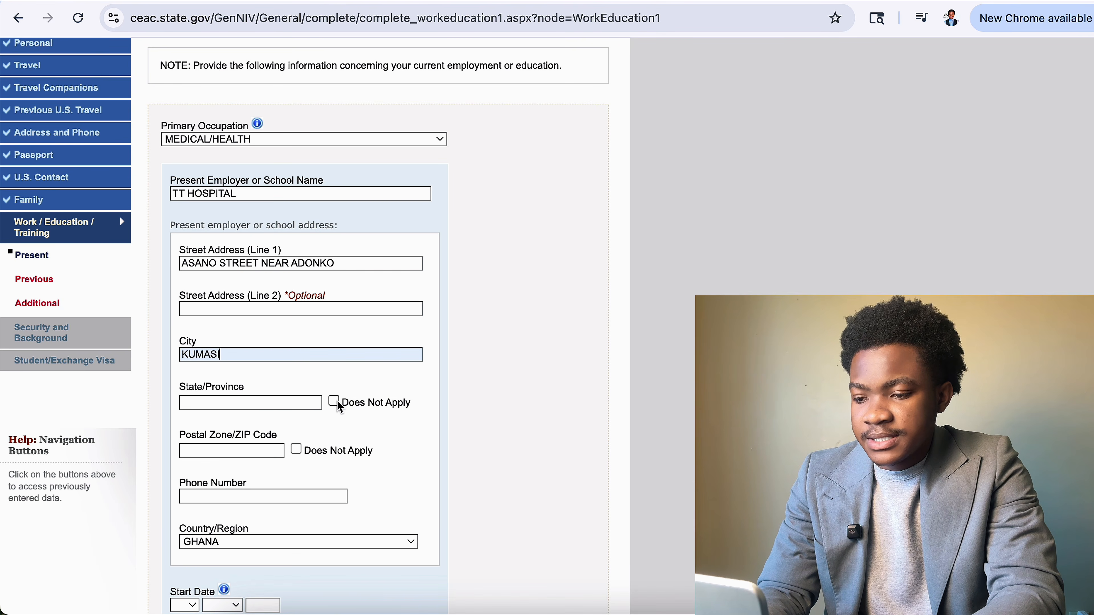
pyautogui.click(338, 401)
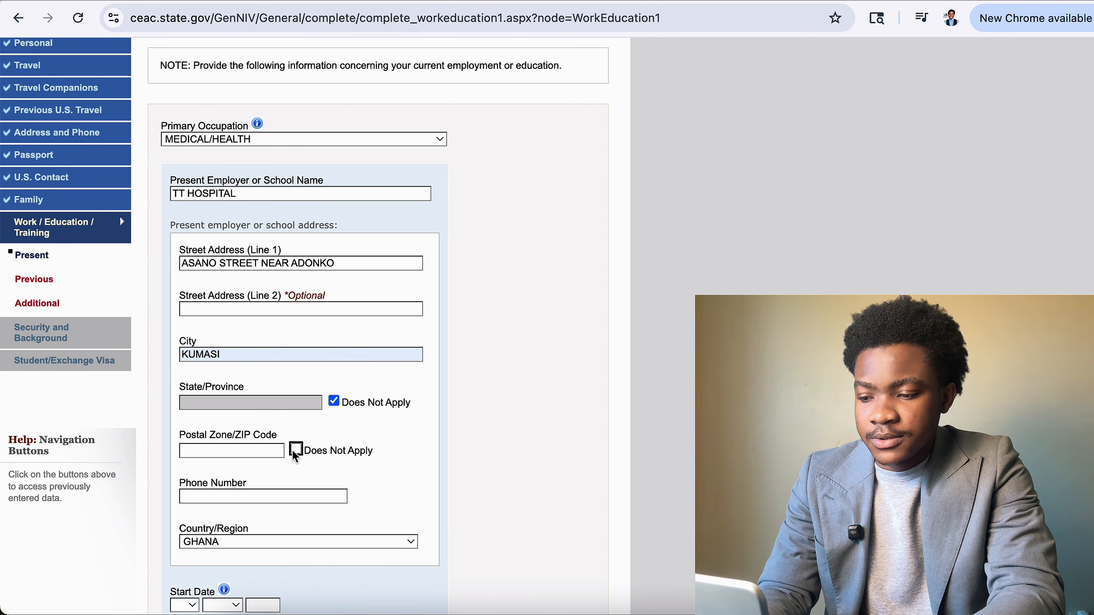
pyautogui.click(295, 449)
pyautogui.scroll(-5, 322, 431)
pyautogui.click(333, 343)
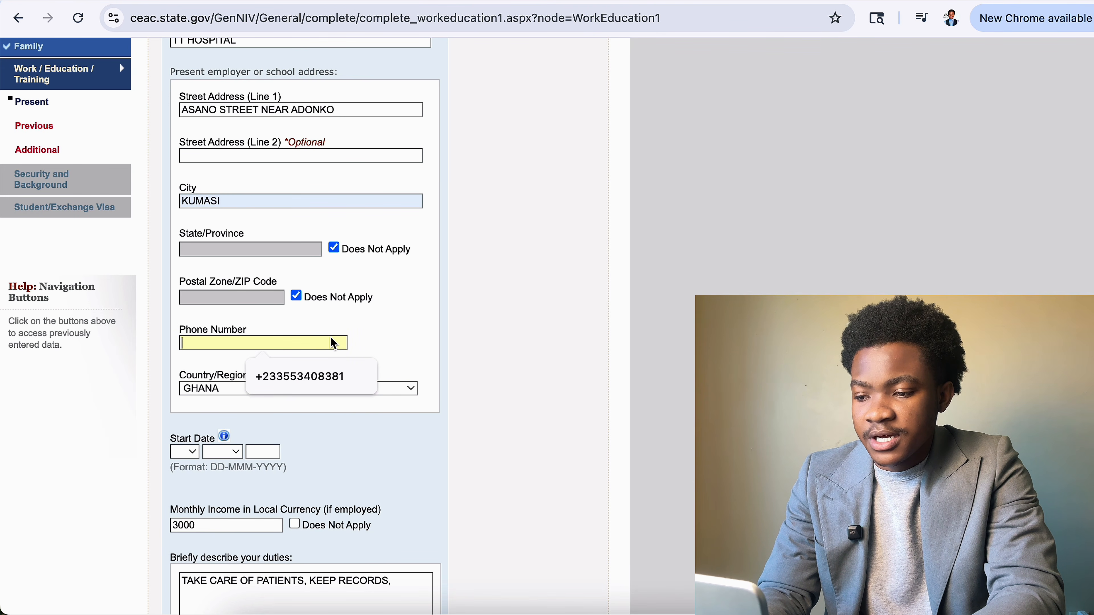
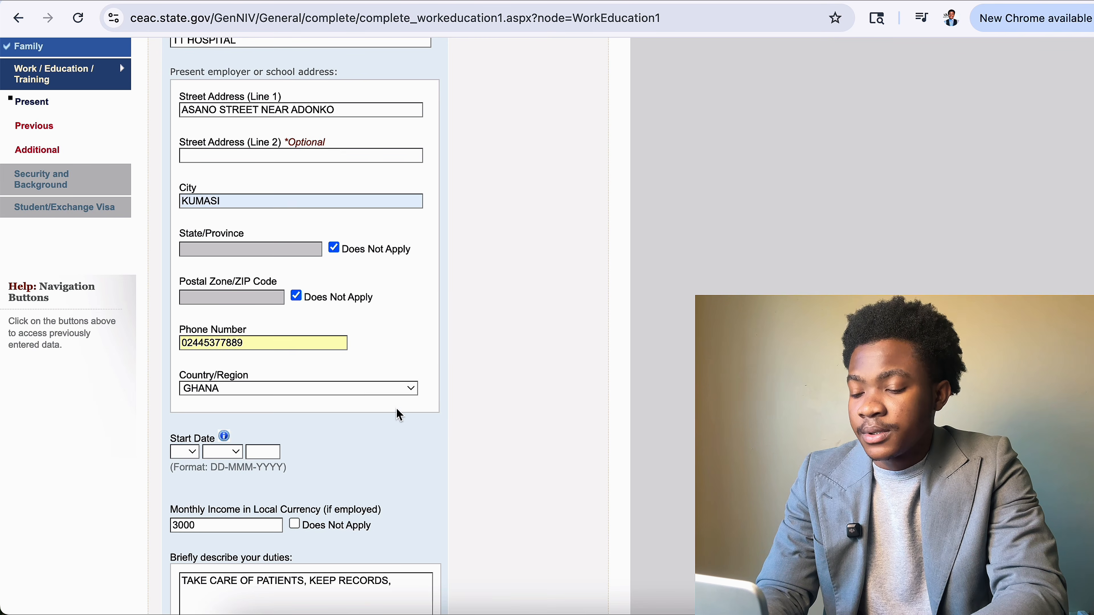
# Set the employment start date to 02 APR 2005 and save the page.
pyautogui.scroll(-3, 203, 357)
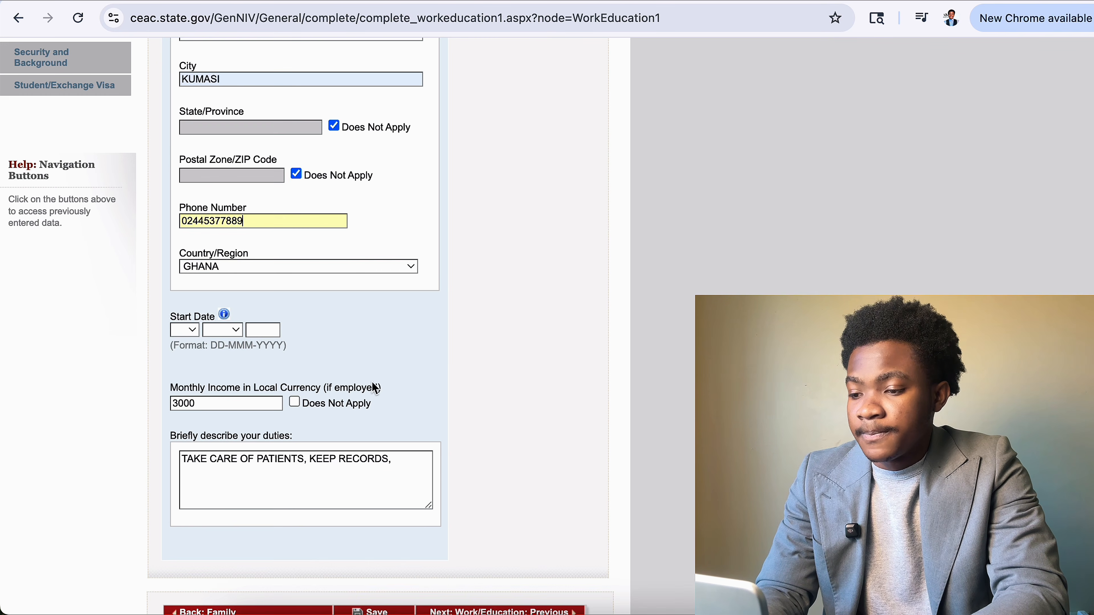
pyautogui.click(192, 329)
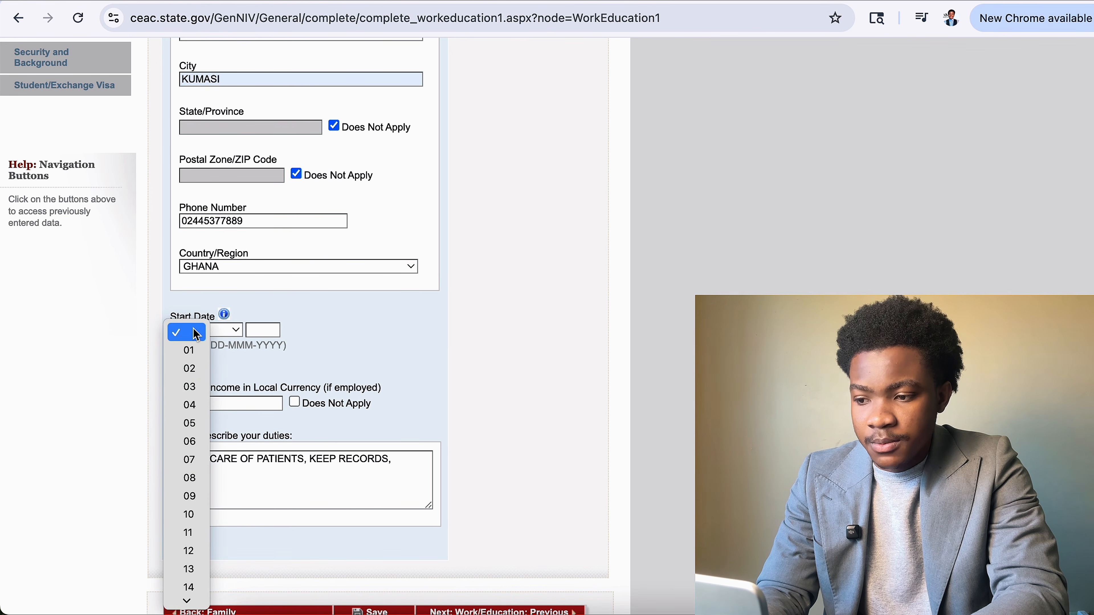
pyautogui.click(186, 369)
pyautogui.click(223, 330)
pyautogui.click(226, 403)
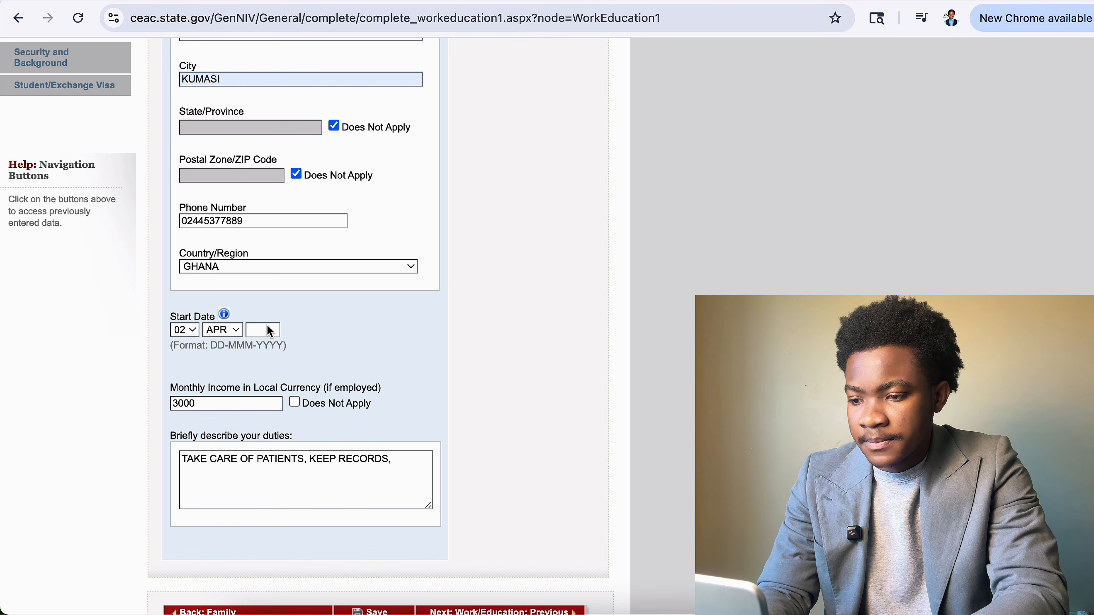
pyautogui.click(269, 331)
pyautogui.write('2005')
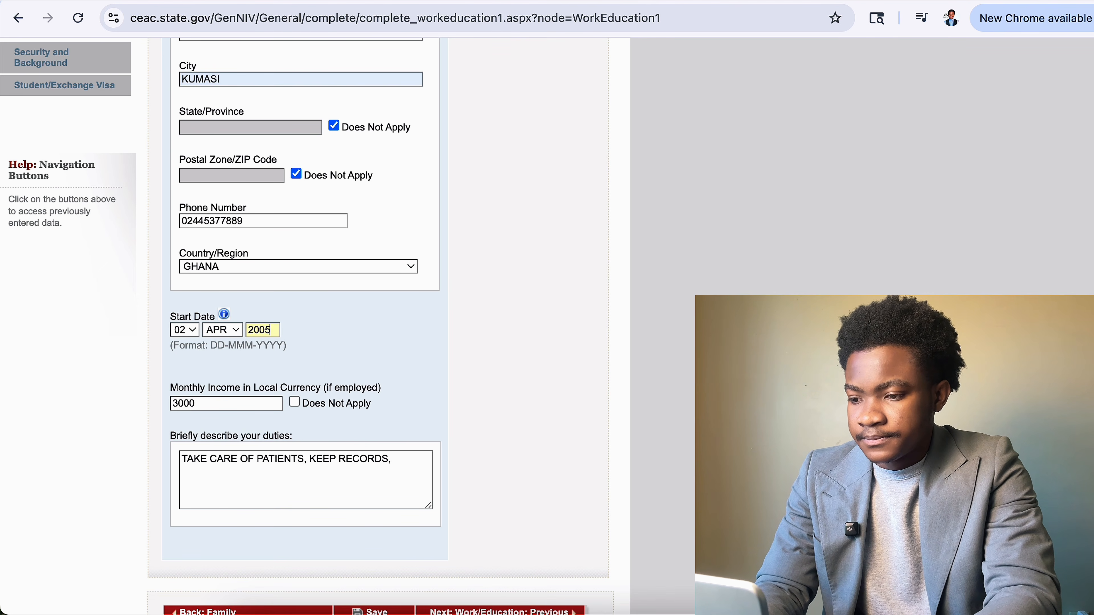
pyautogui.scroll(-3, 347, 354)
pyautogui.click(386, 503)
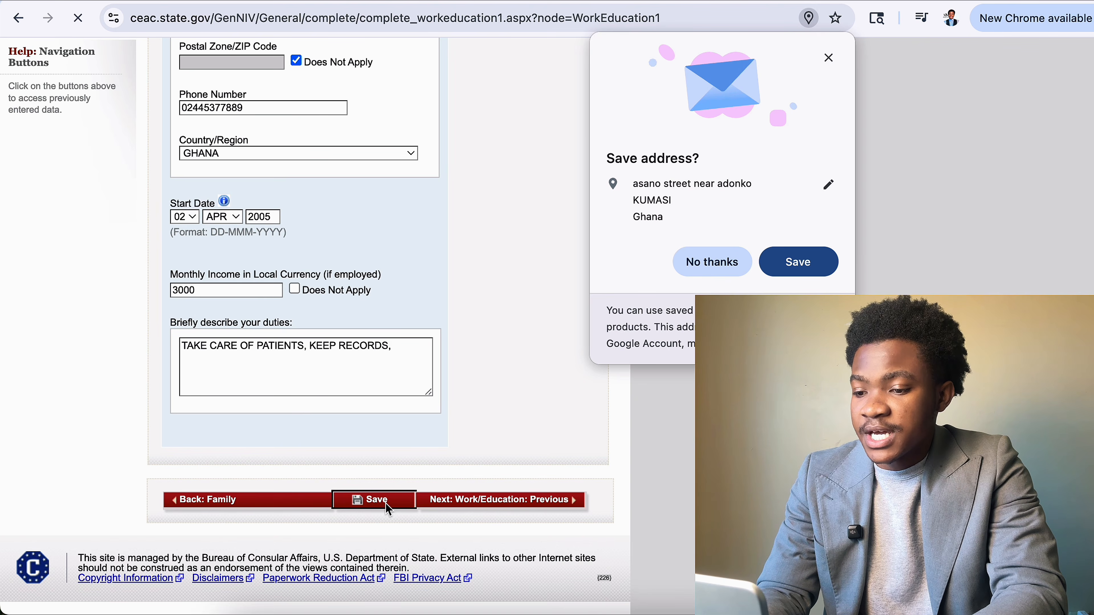
# Decline Chrome's address popup, re-save the Present Work page, and advance to Previous Work/Education.
pyautogui.click(711, 261)
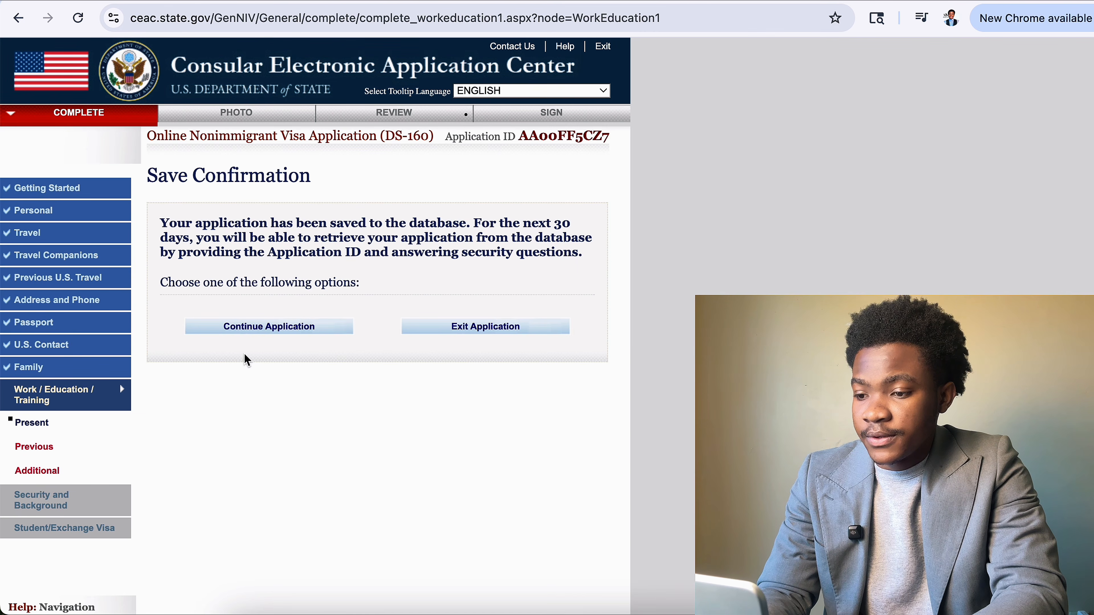
pyautogui.click(290, 329)
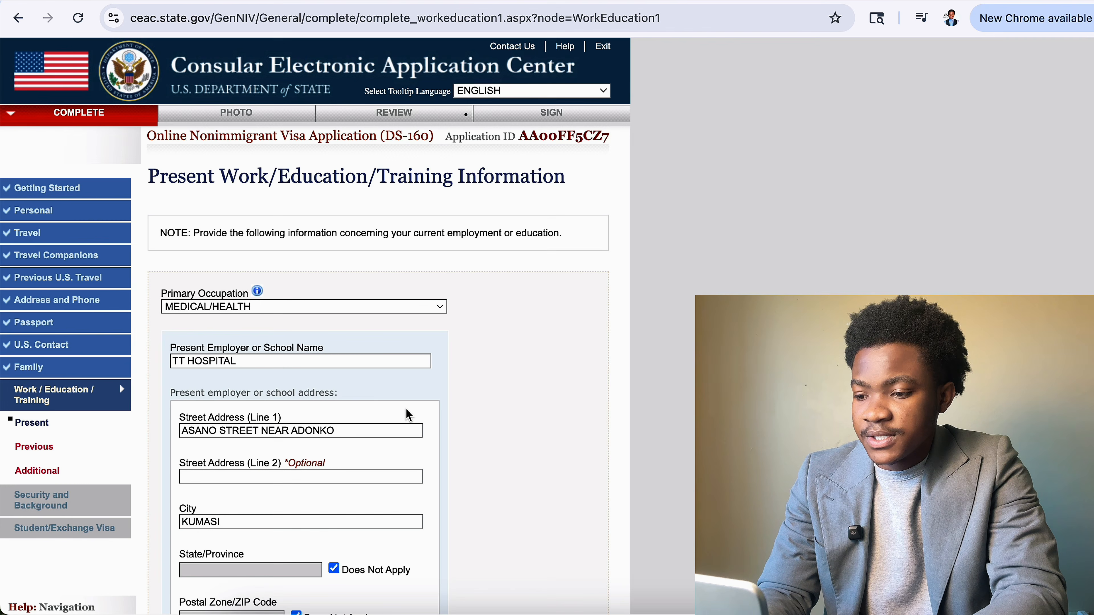
pyautogui.scroll(-10, 407, 414)
pyautogui.moveTo(297, 450); pyautogui.dragTo(184, 427)
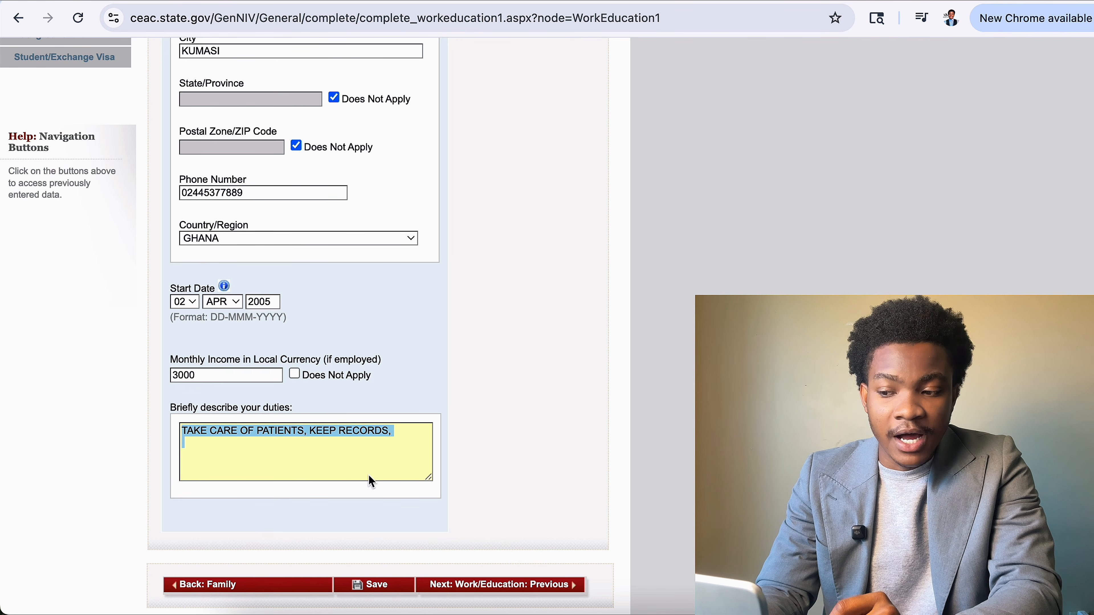
pyautogui.click(388, 590)
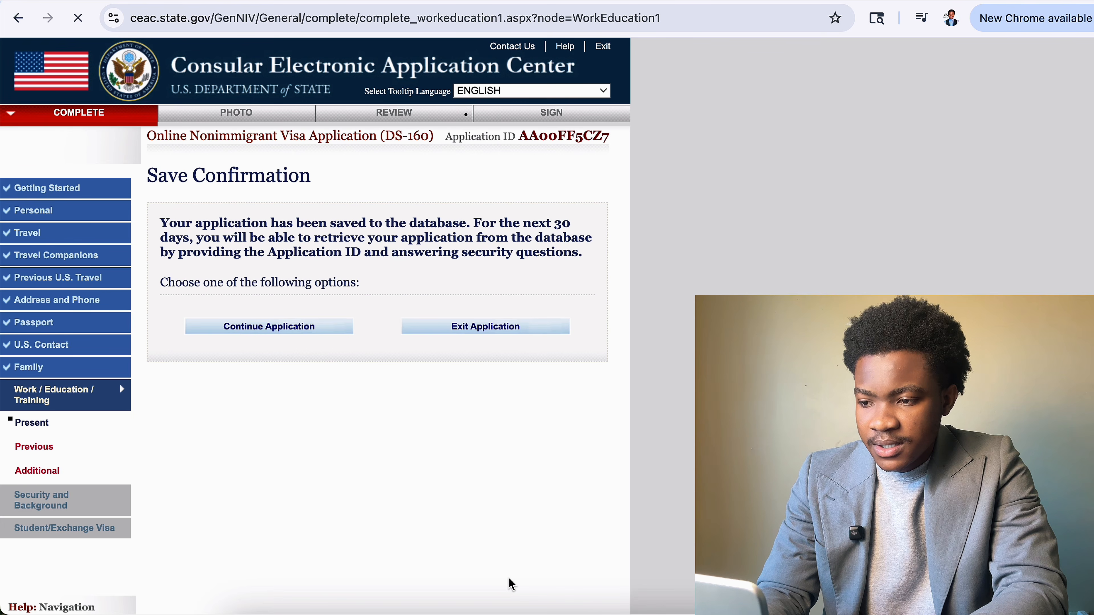
pyautogui.scroll(-10, 479, 495)
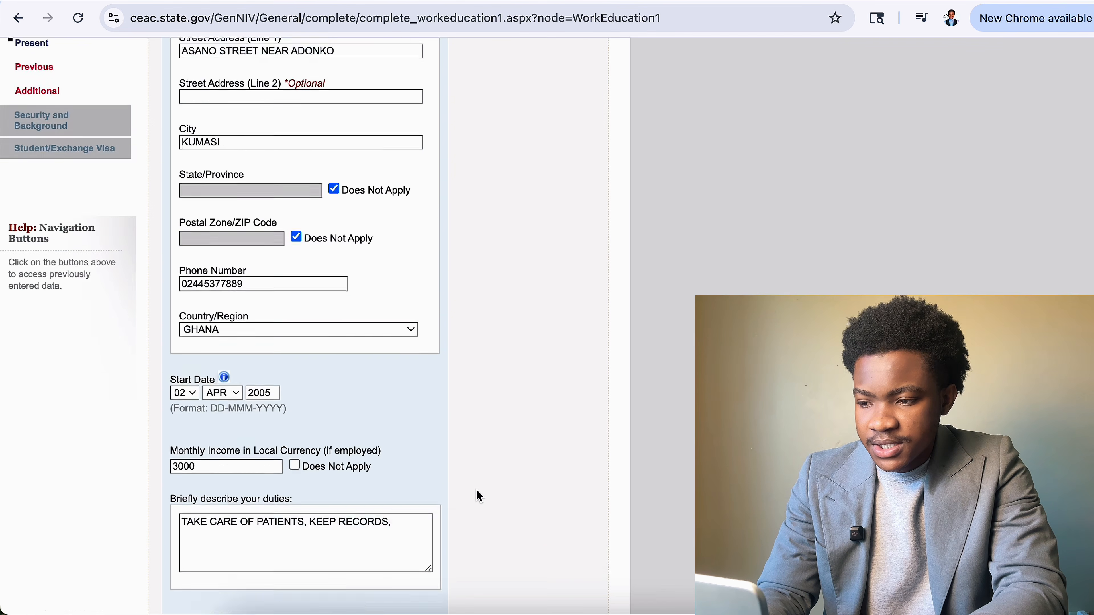
pyautogui.click(507, 526)
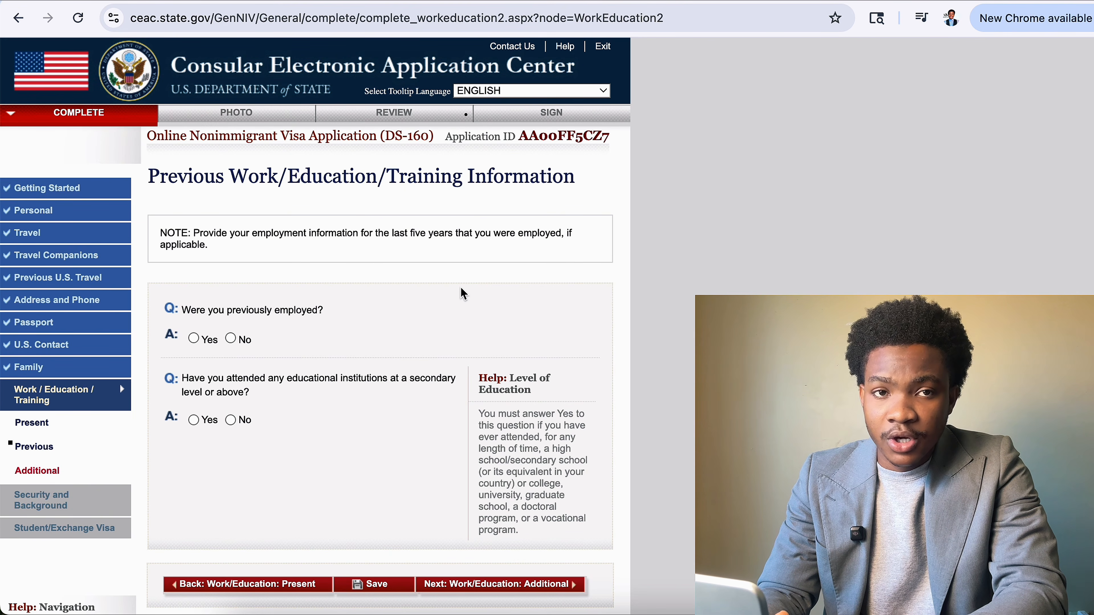
# Answer No to having been previously employed.
pyautogui.click(194, 339)
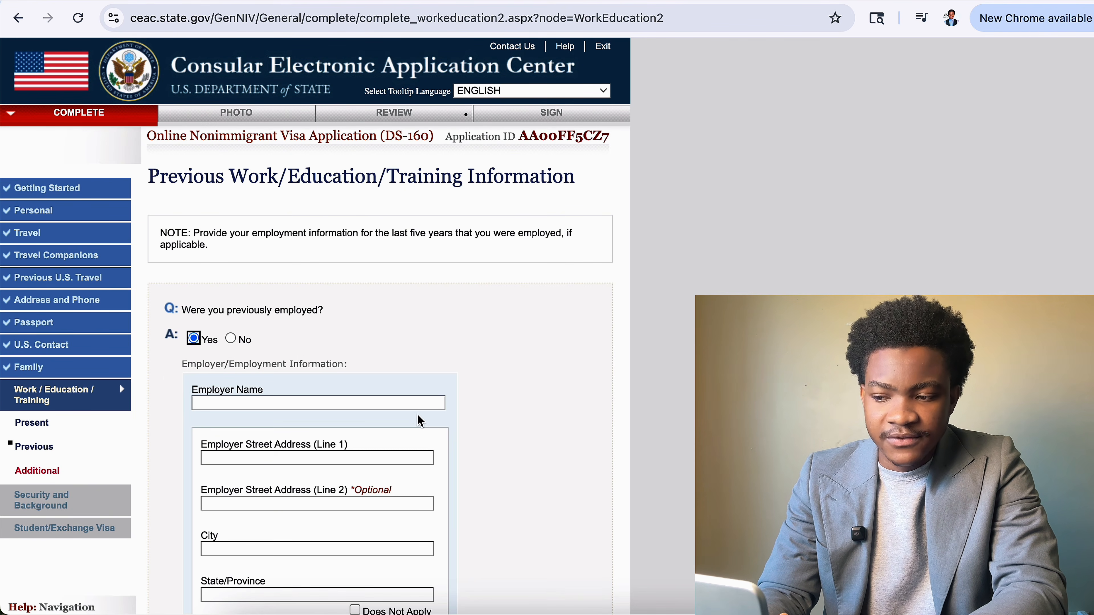
pyautogui.click(232, 339)
pyautogui.scroll(-5, 237, 345)
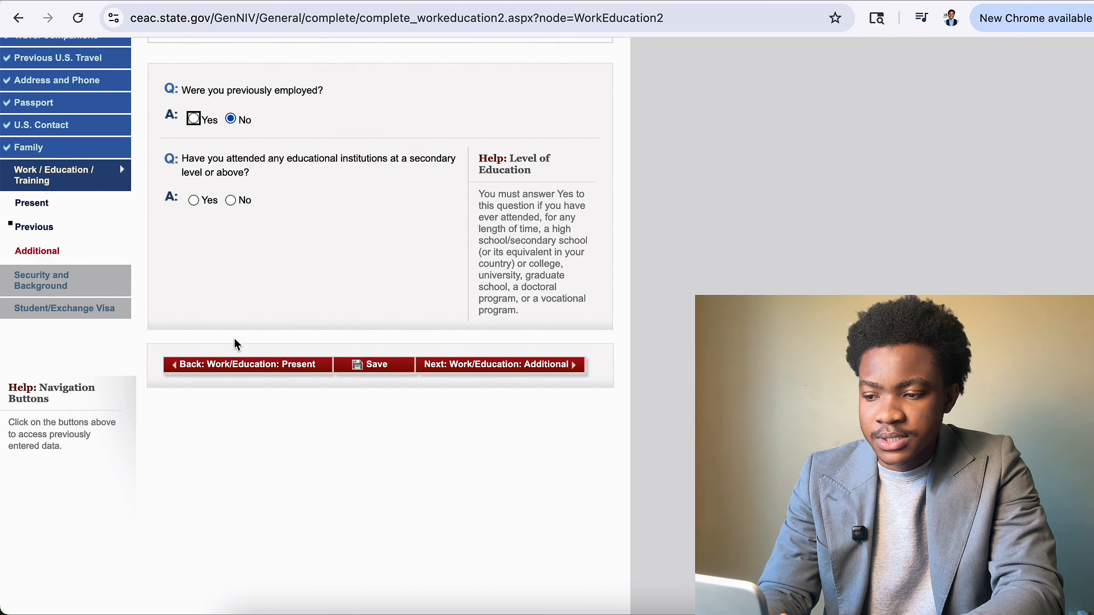
pyautogui.click(182, 129)
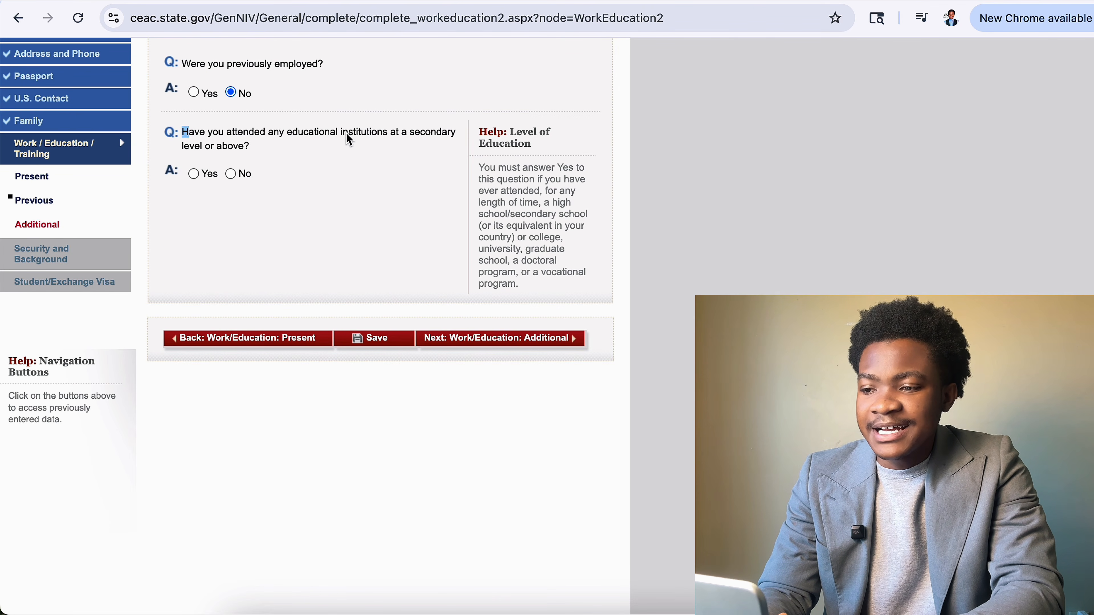
pyautogui.click(347, 134)
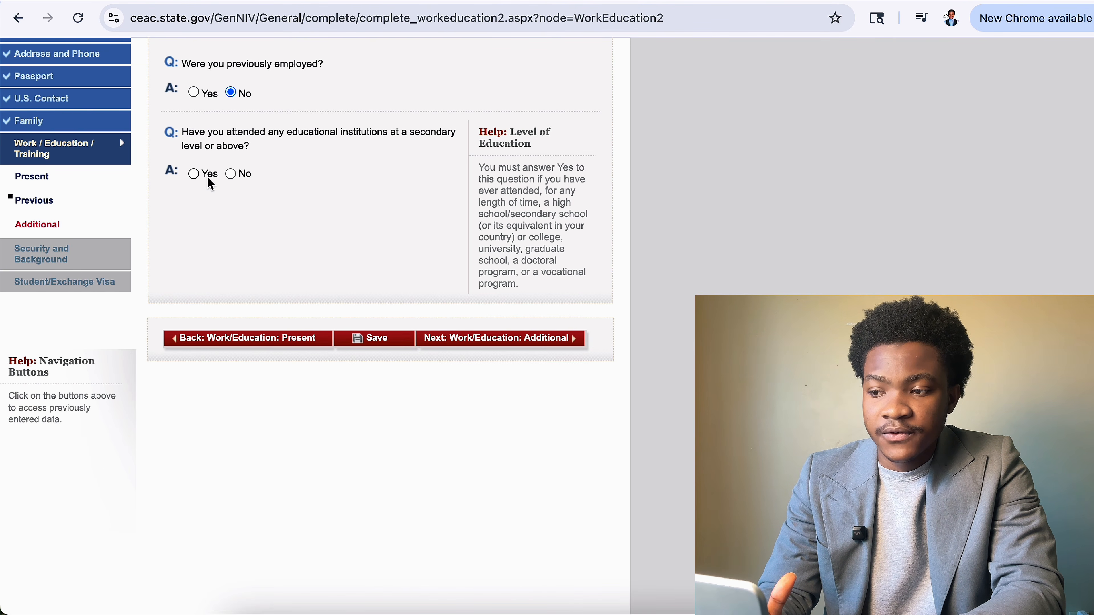
# Answer No to attending secondary-level education and save the Previous Work/Education page.
pyautogui.click(197, 178)
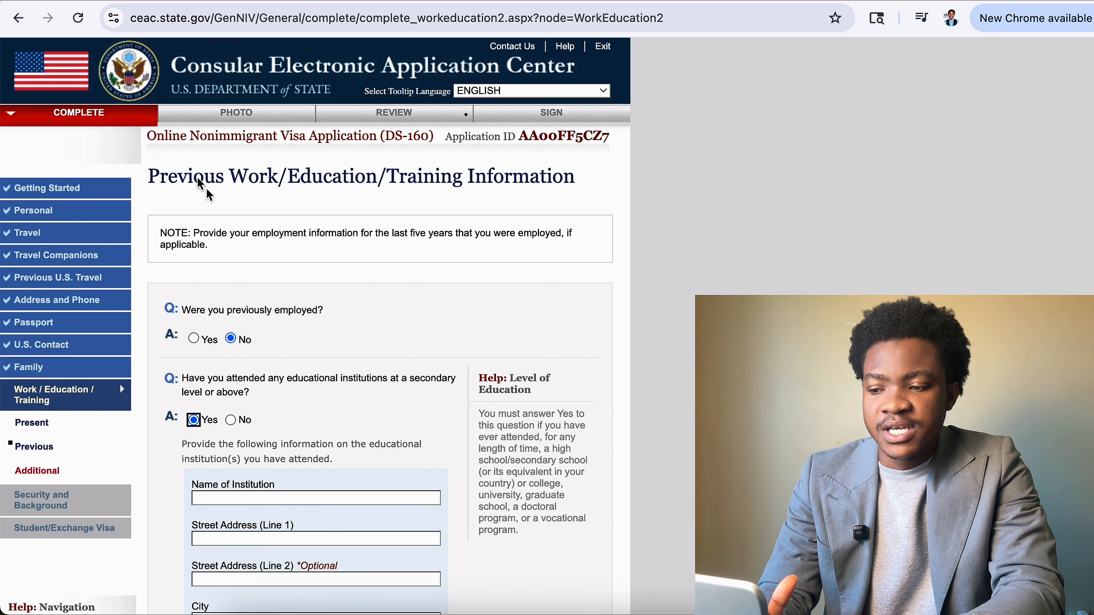
pyautogui.scroll(-9, 282, 509)
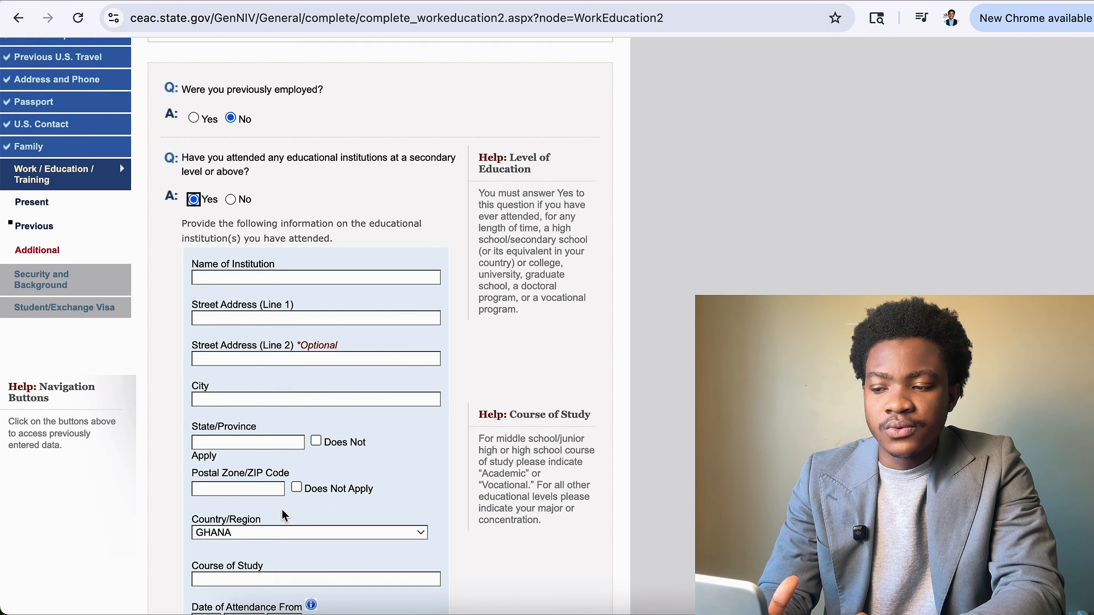
pyautogui.scroll(5, 282, 509)
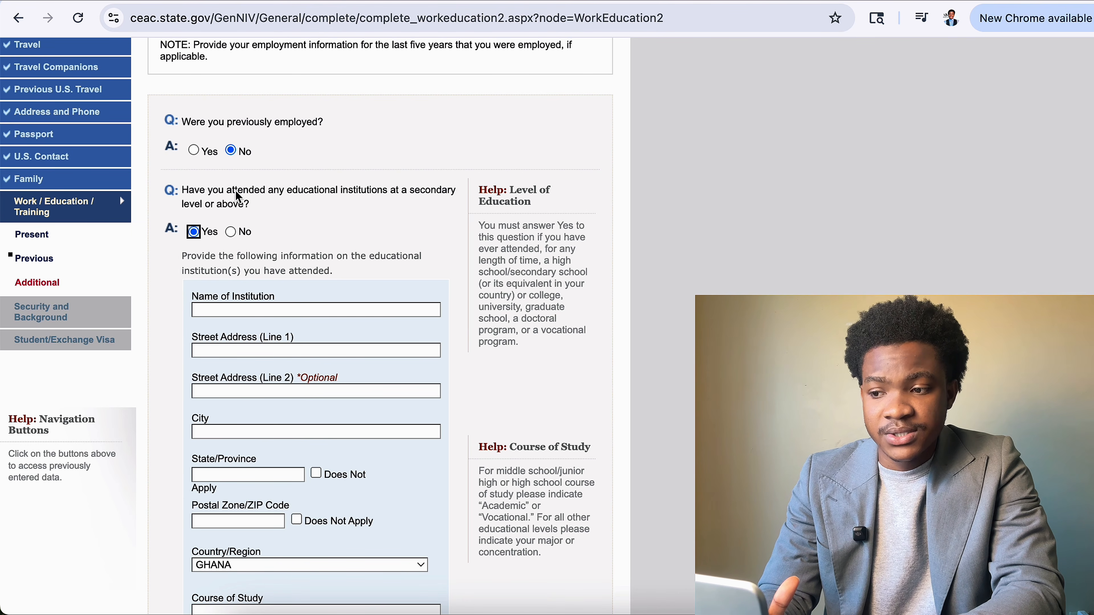
pyautogui.click(231, 232)
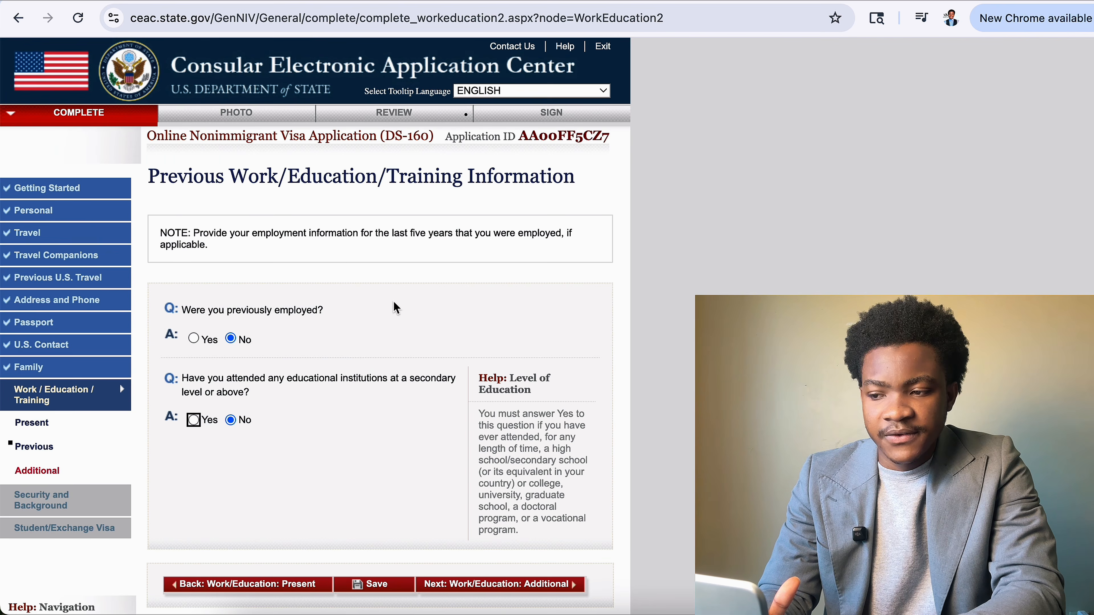
pyautogui.scroll(-7, 374, 372)
pyautogui.click(368, 295)
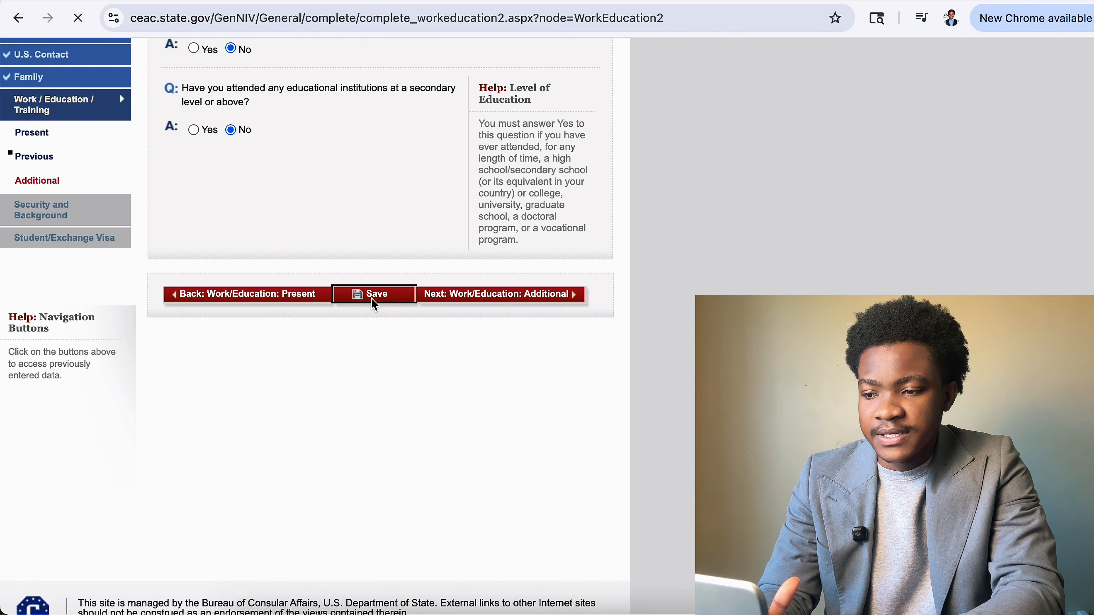
pyautogui.click(314, 337)
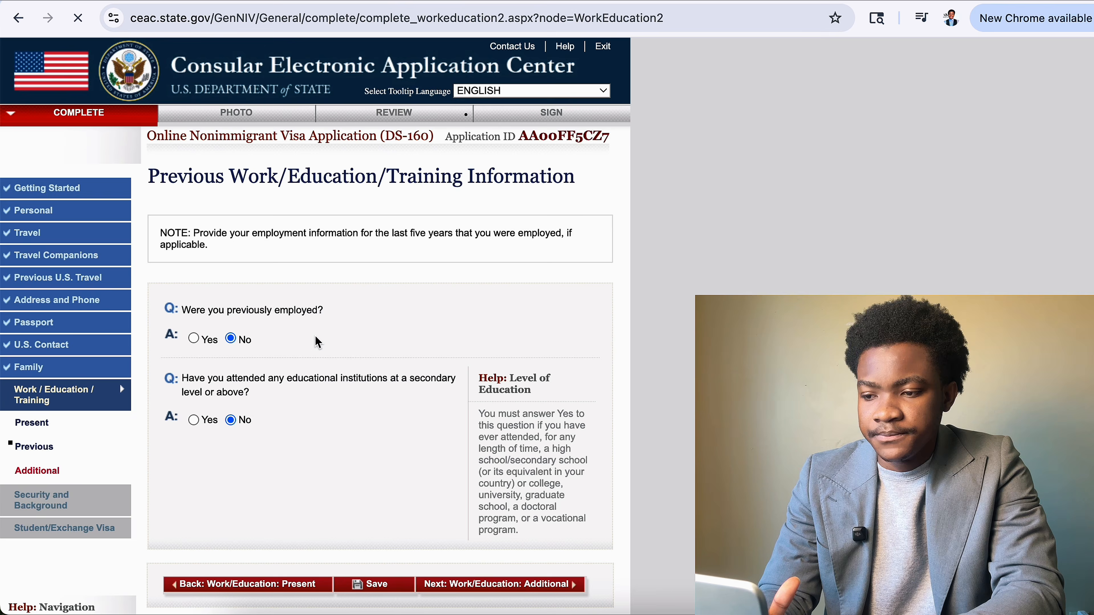
pyautogui.scroll(-3, 379, 474)
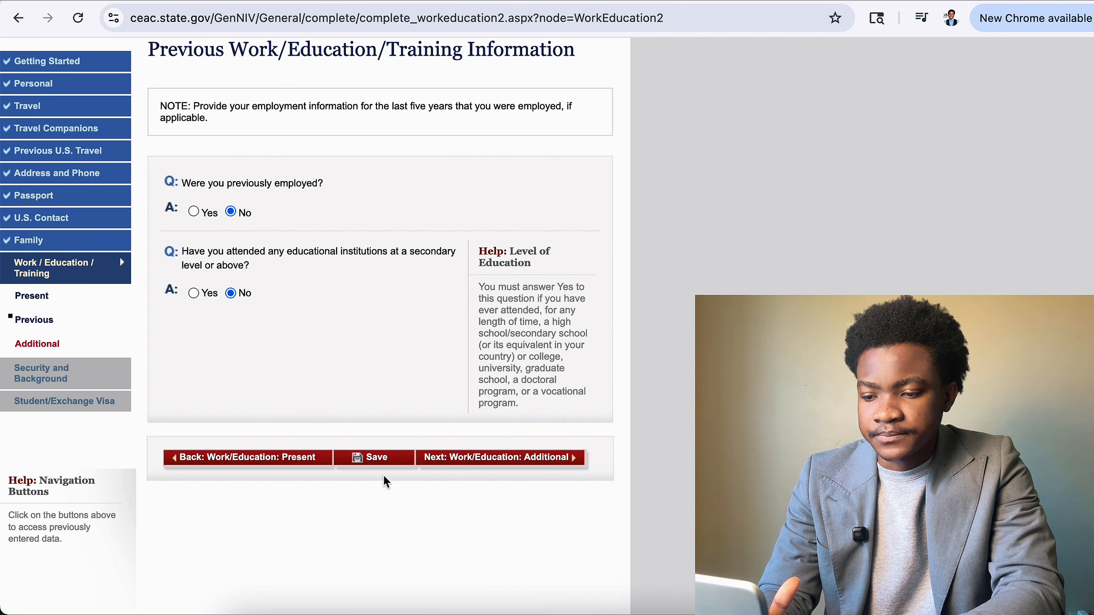
# Open the Additional Work/Education page and enter AKAN as the clan or tribe.
pyautogui.click(490, 459)
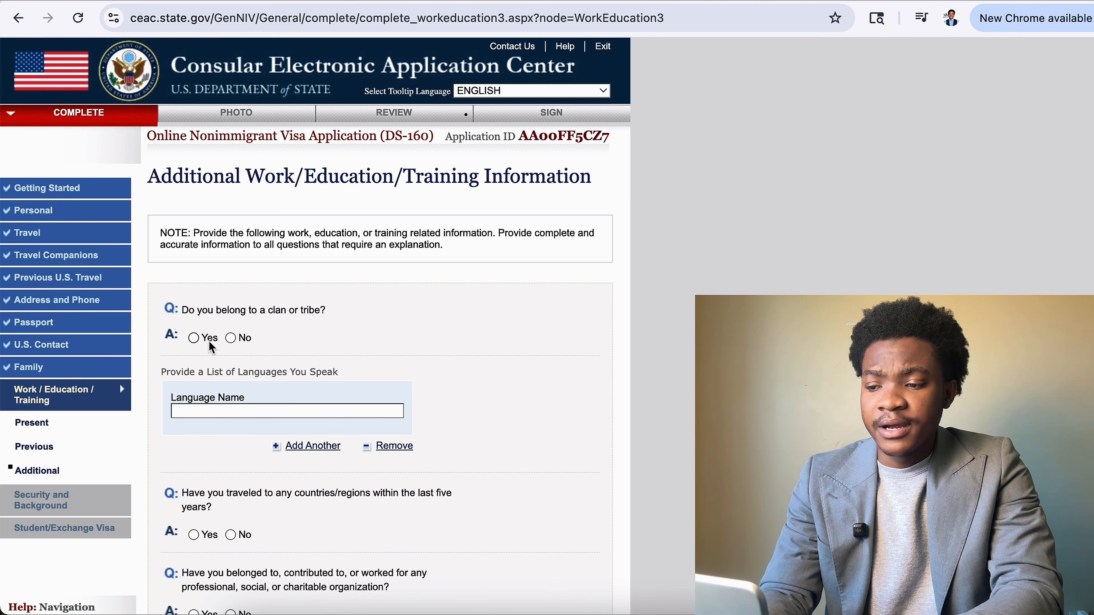
pyautogui.click(194, 338)
pyautogui.click(310, 410)
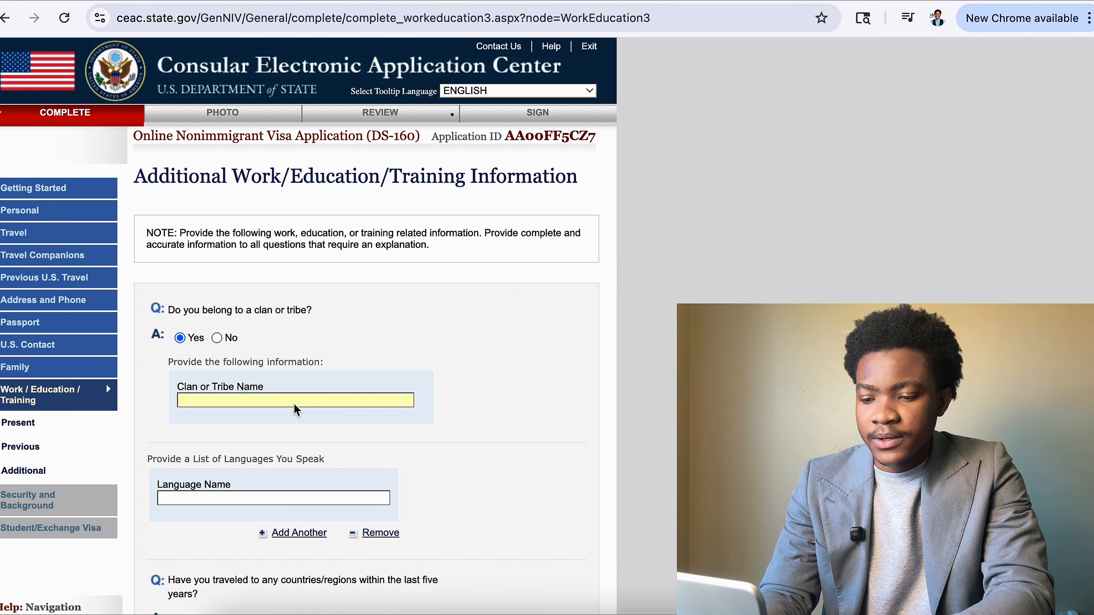
pyautogui.write('AKAN')
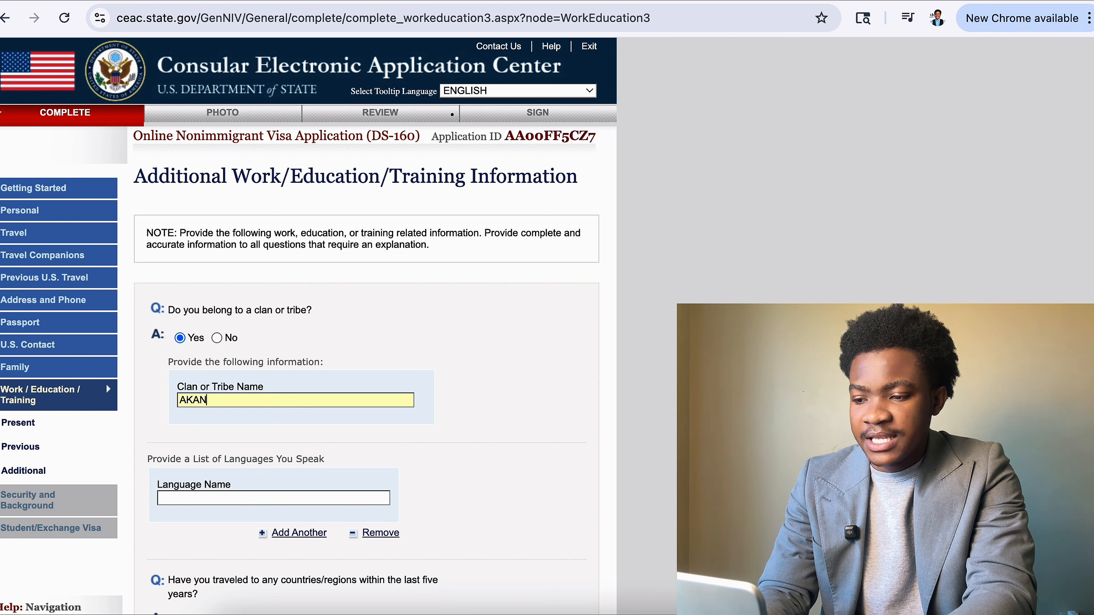
# List ENGLISH as the first language spoken and add a second language entry.
pyautogui.click(310, 498)
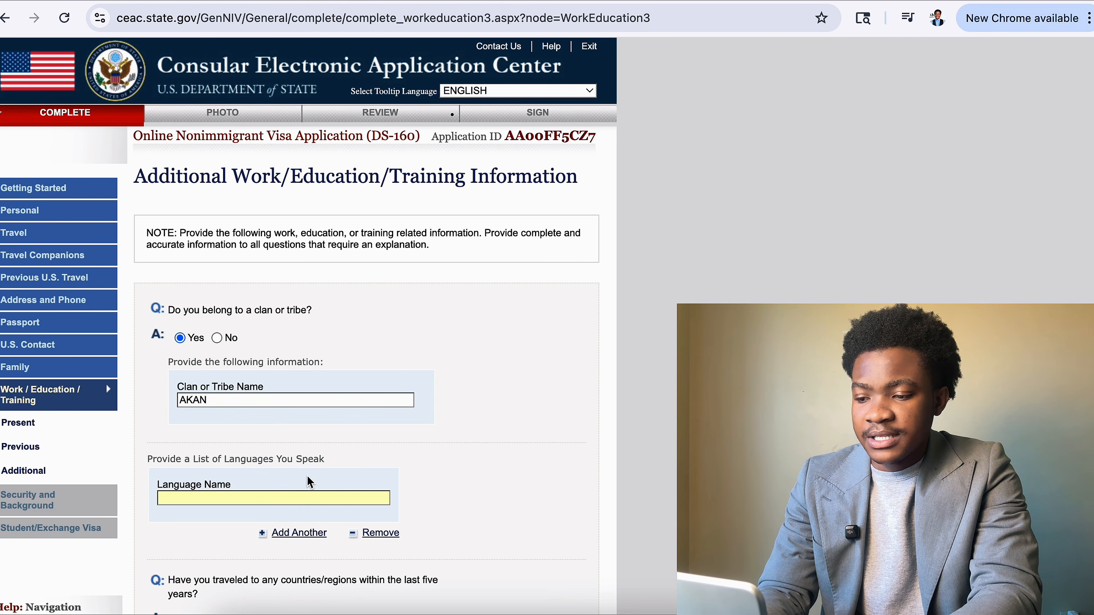
pyautogui.scroll(-5, 310, 482)
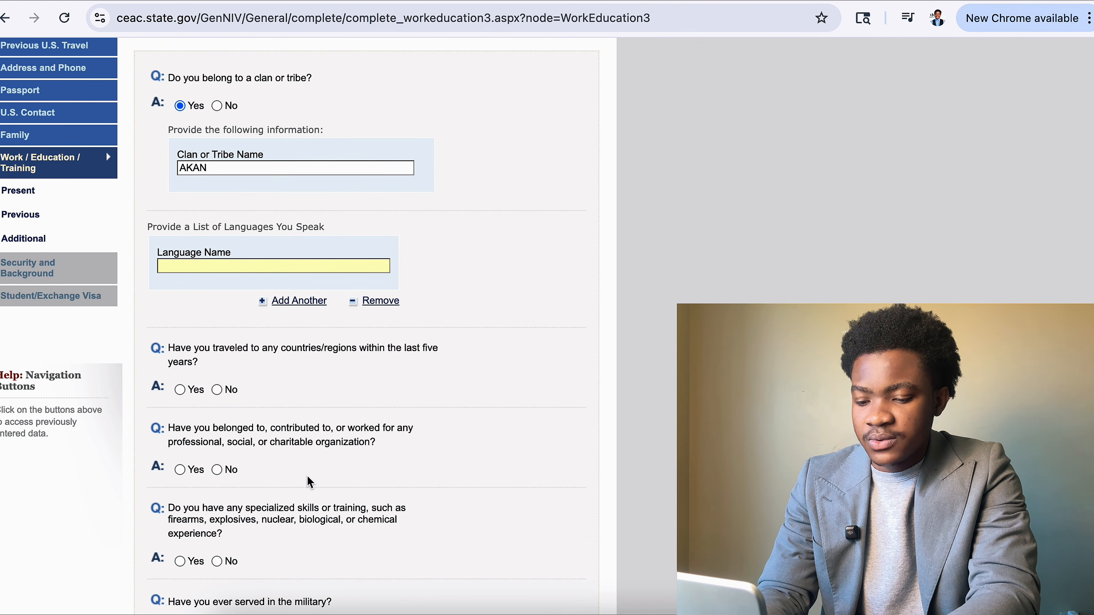
pyautogui.write('ENGLISH')
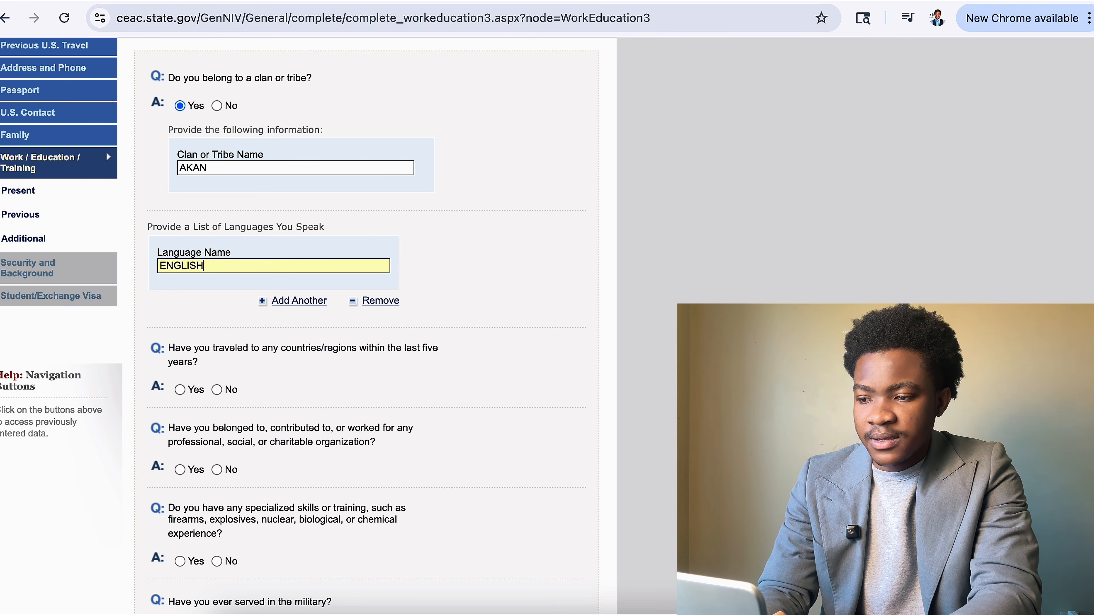
pyautogui.click(302, 301)
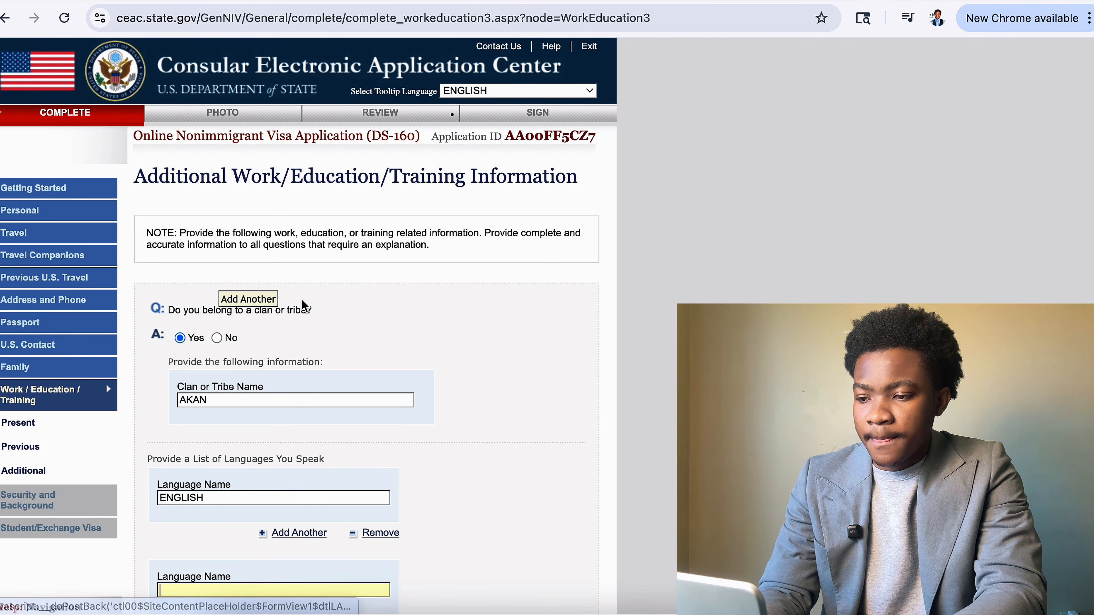
pyautogui.scroll(-3, 276, 379)
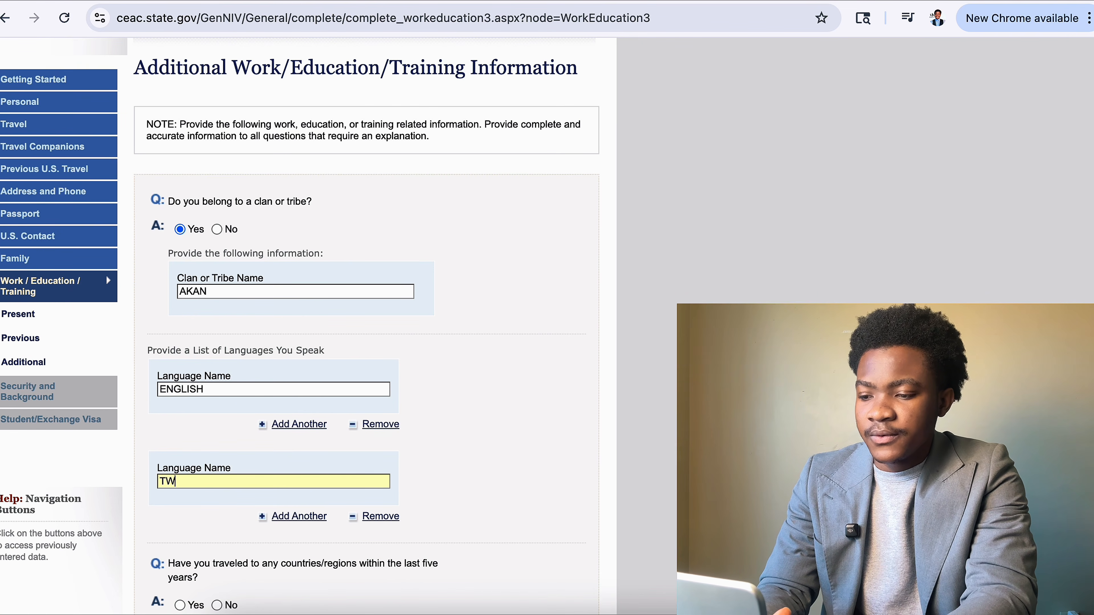
pyautogui.scroll(-6, 391, 340)
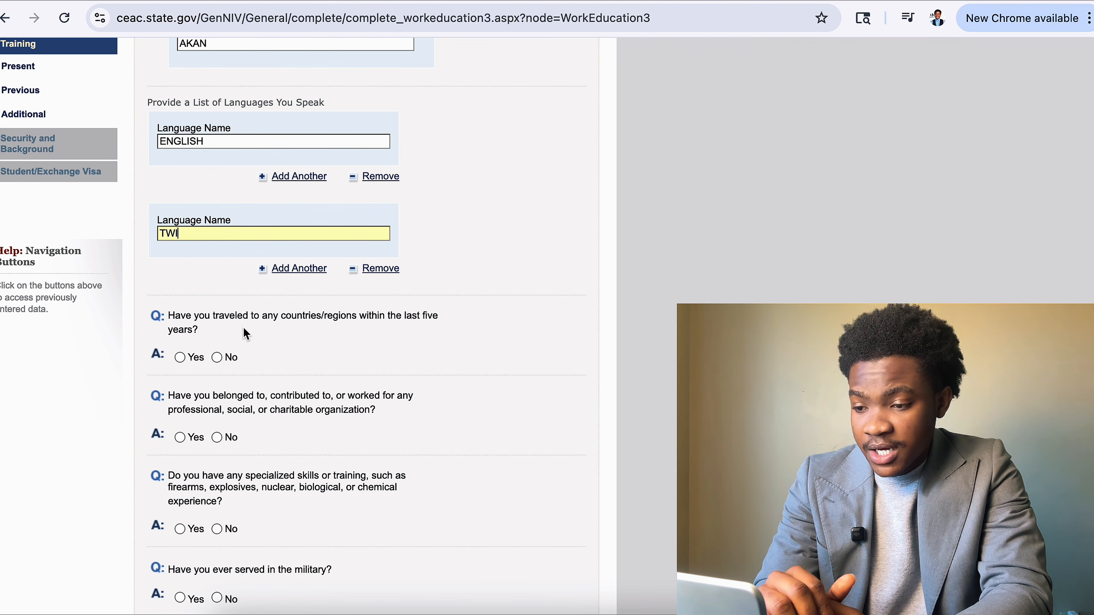
# Answer No to travel in the last five years and Yes to organization membership.
pyautogui.click(216, 357)
pyautogui.scroll(-7, 293, 370)
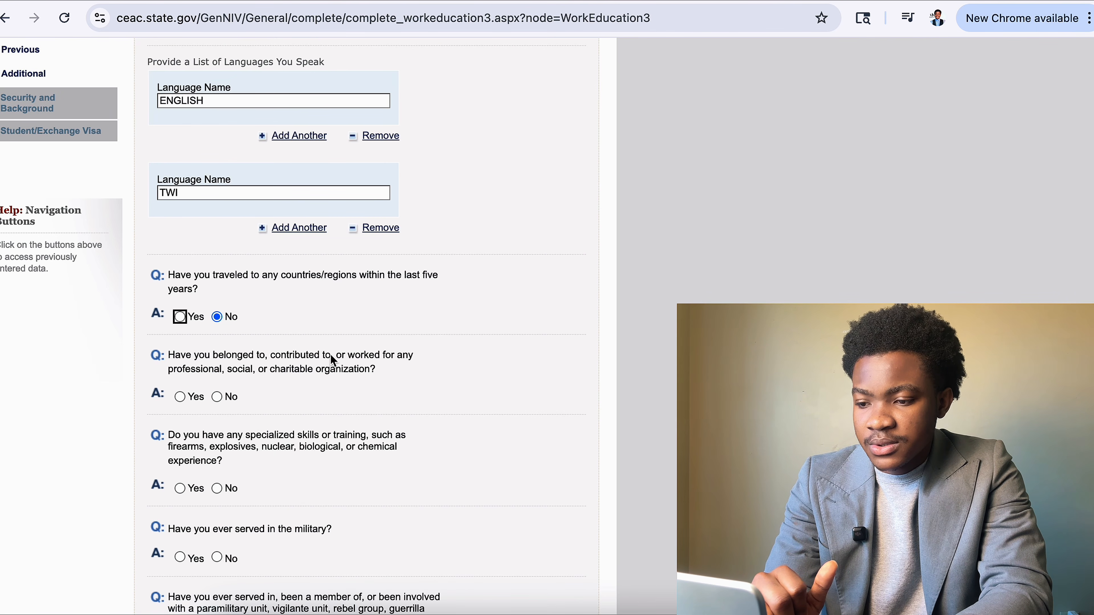
pyautogui.moveTo(282, 375); pyautogui.dragTo(379, 374)
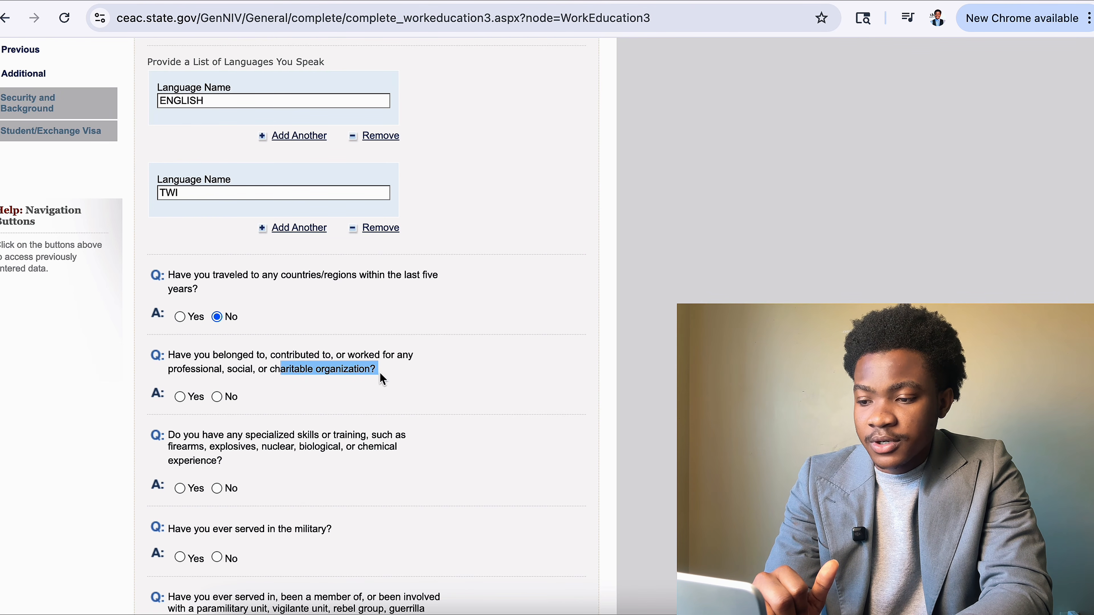
pyautogui.click(180, 396)
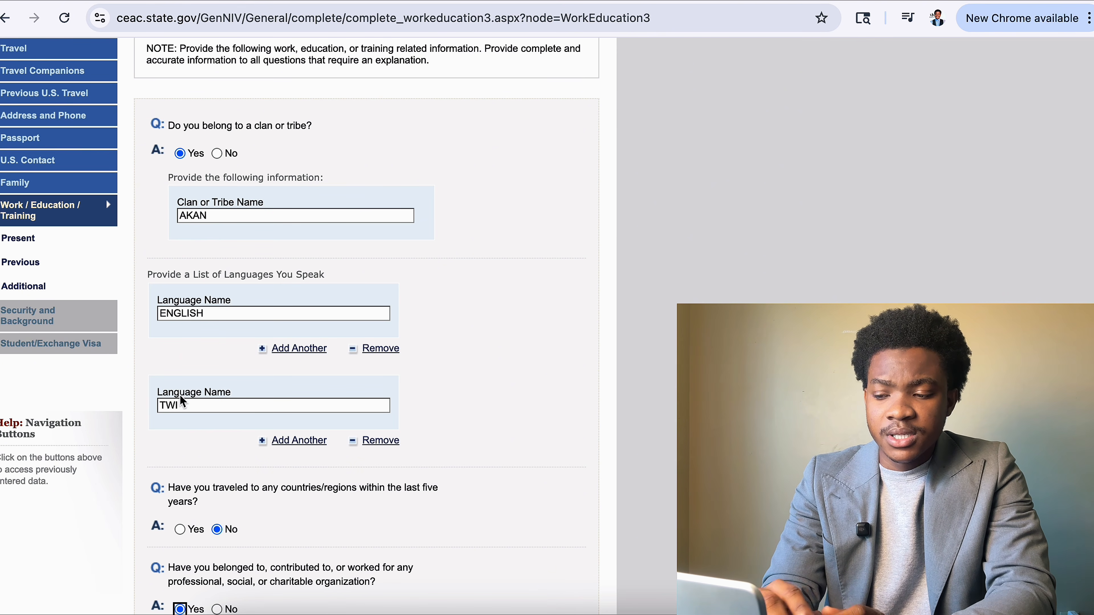
# Enter WOMEN IN STEM as the organization name, then add a second organization entry.
pyautogui.scroll(-8, 179, 395)
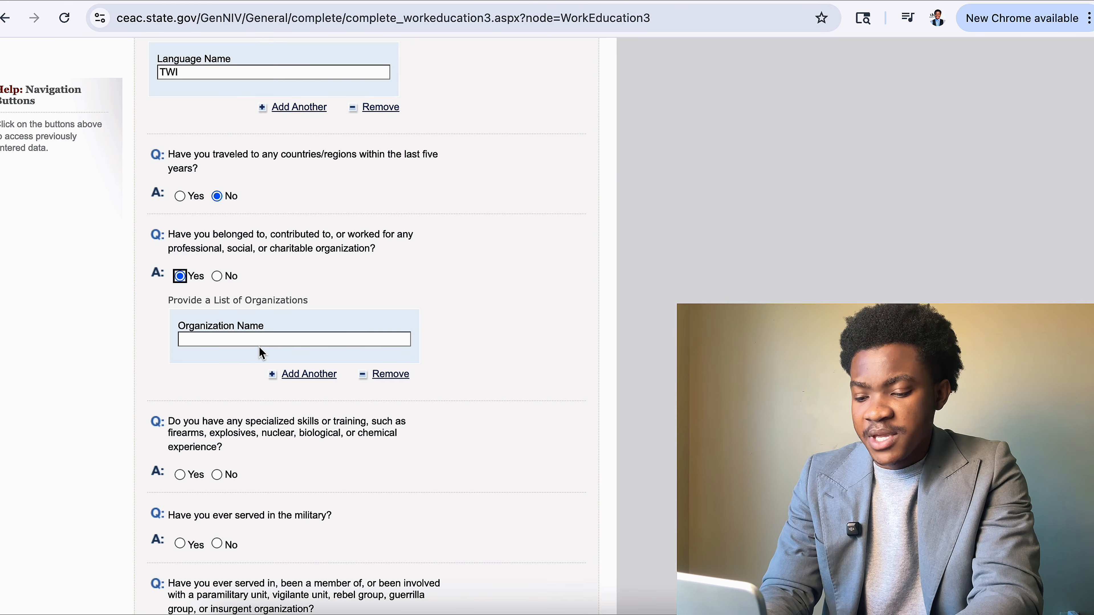
pyautogui.click(274, 340)
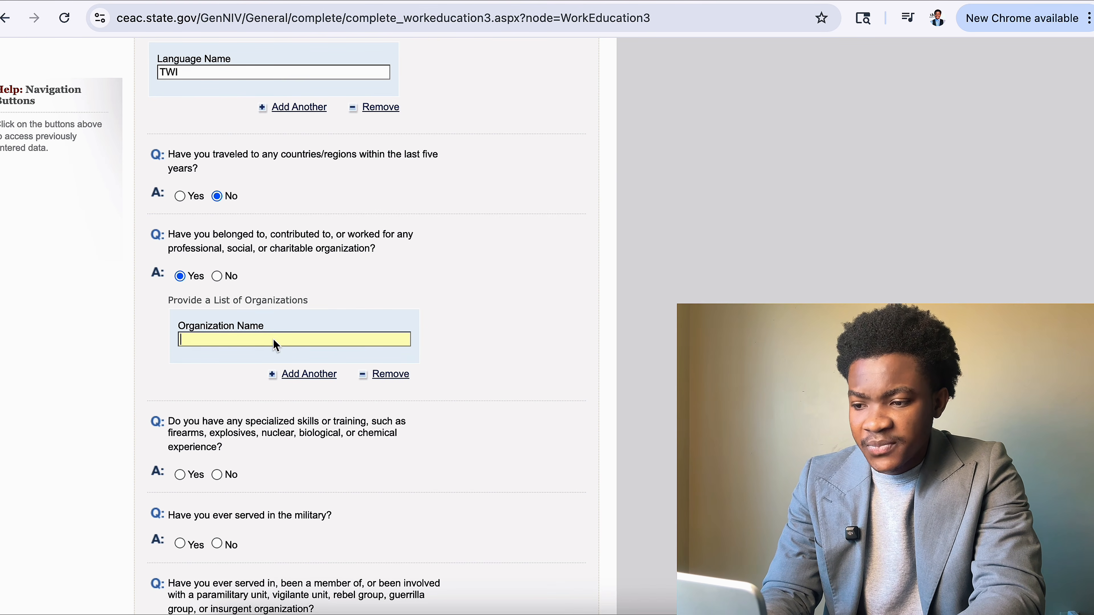
pyautogui.write('WOMEN I')
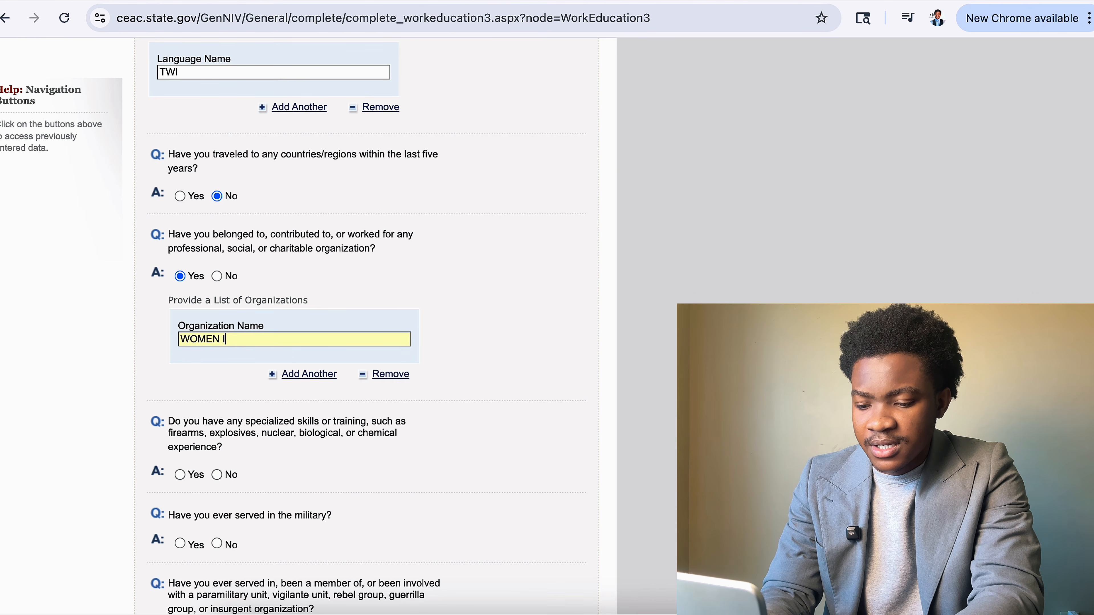
pyautogui.write('N STEM')
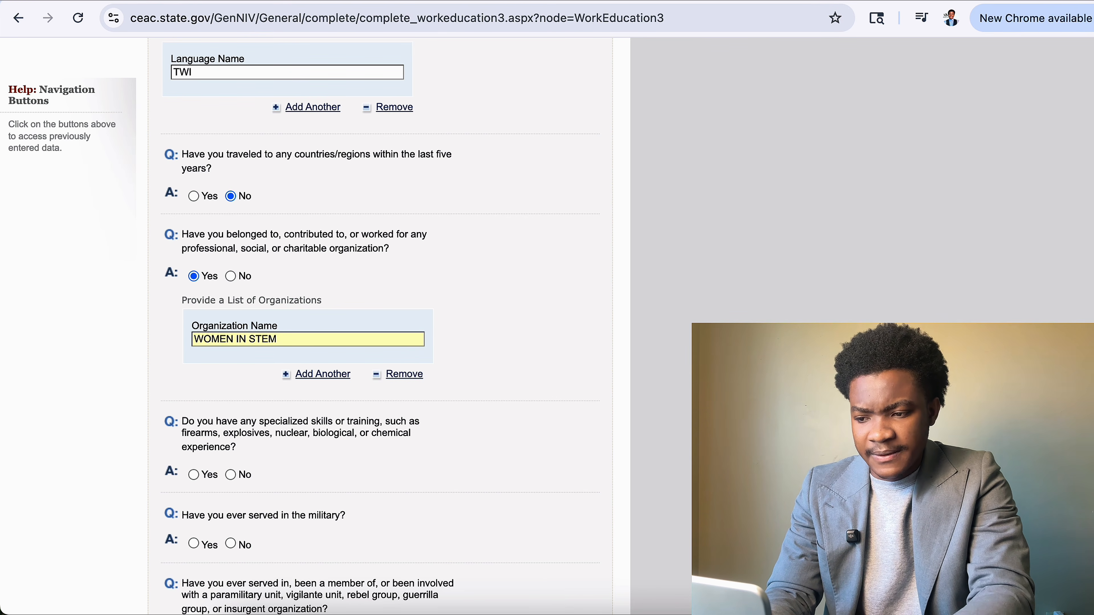
pyautogui.click(310, 373)
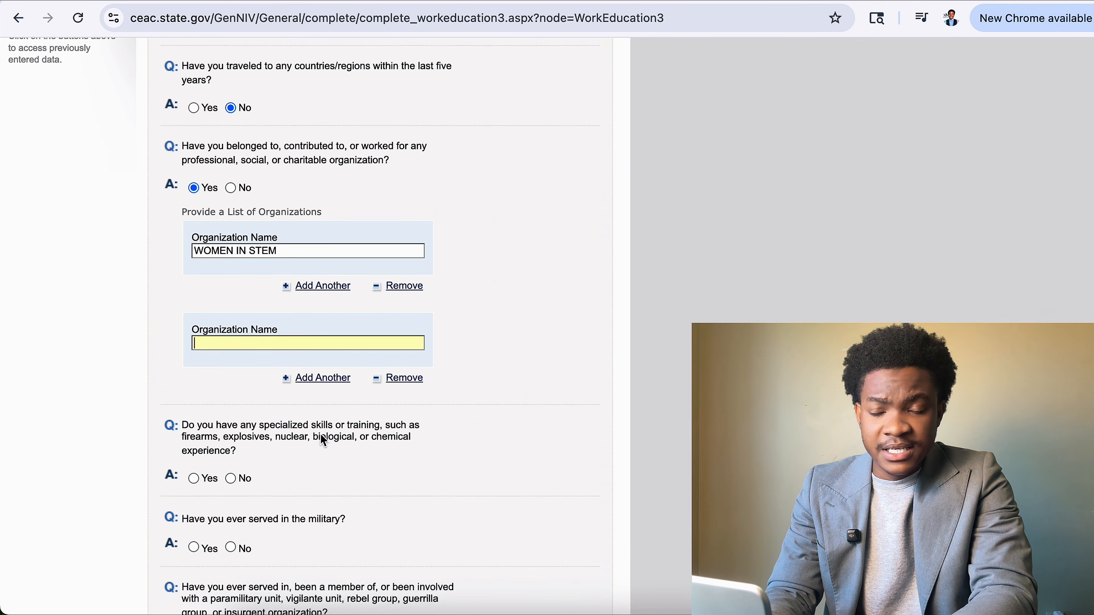
pyautogui.scroll(-1, 324, 441)
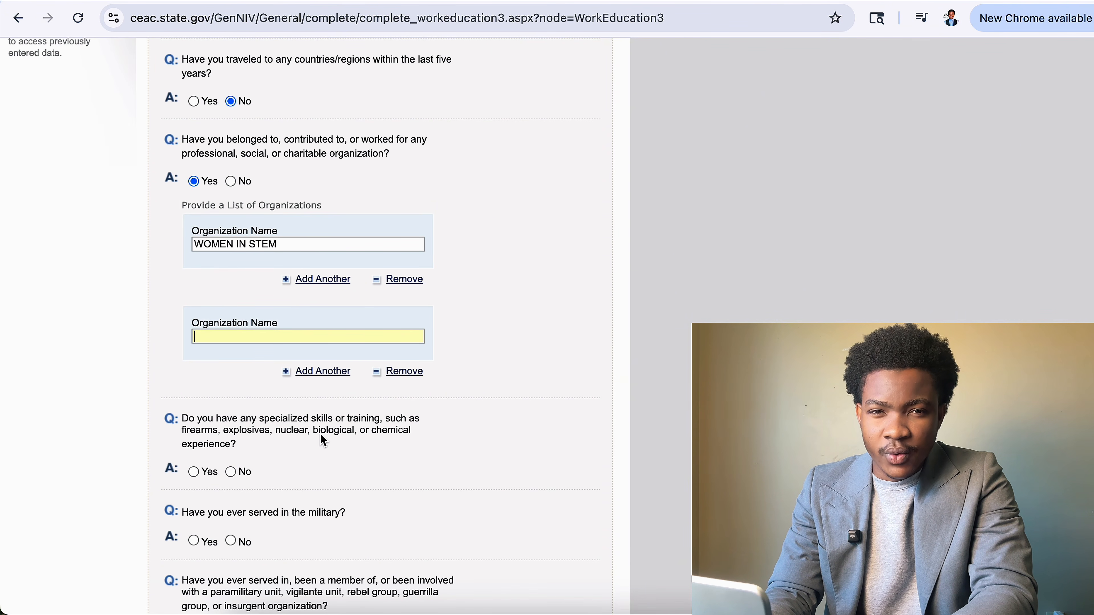
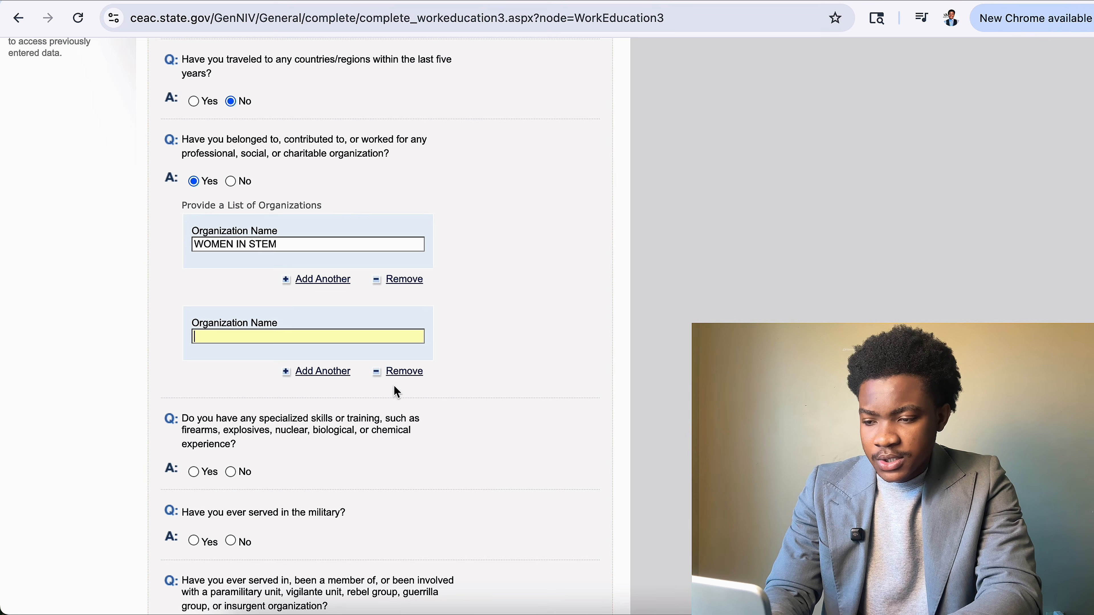
# Remove the empty second organization entry and answer No to the military and paramilitary questions.
pyautogui.click(392, 376)
pyautogui.click(393, 375)
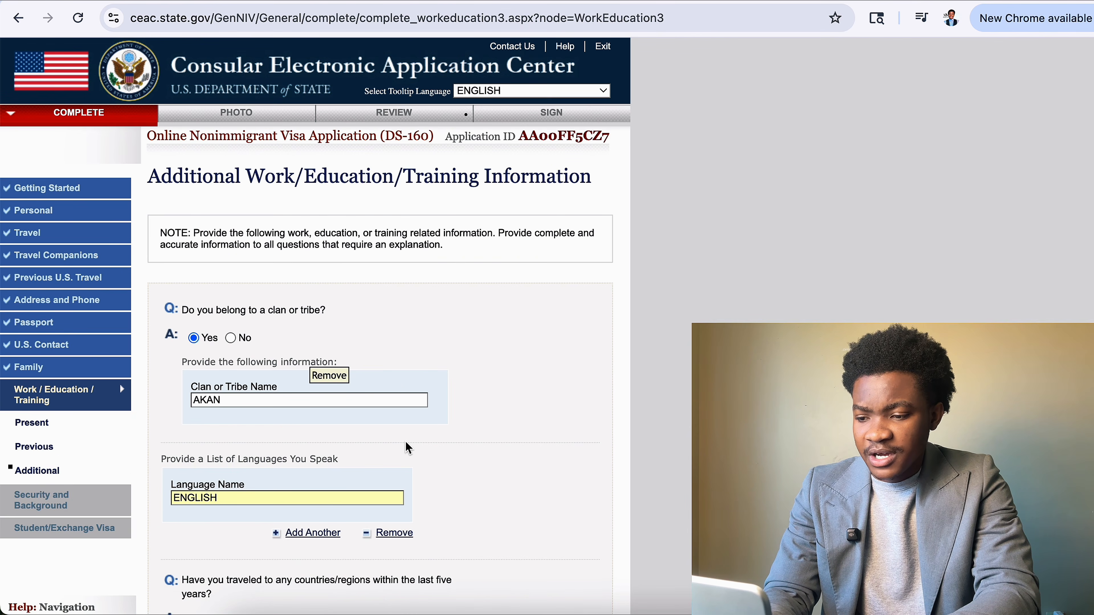
pyautogui.scroll(-10, 408, 448)
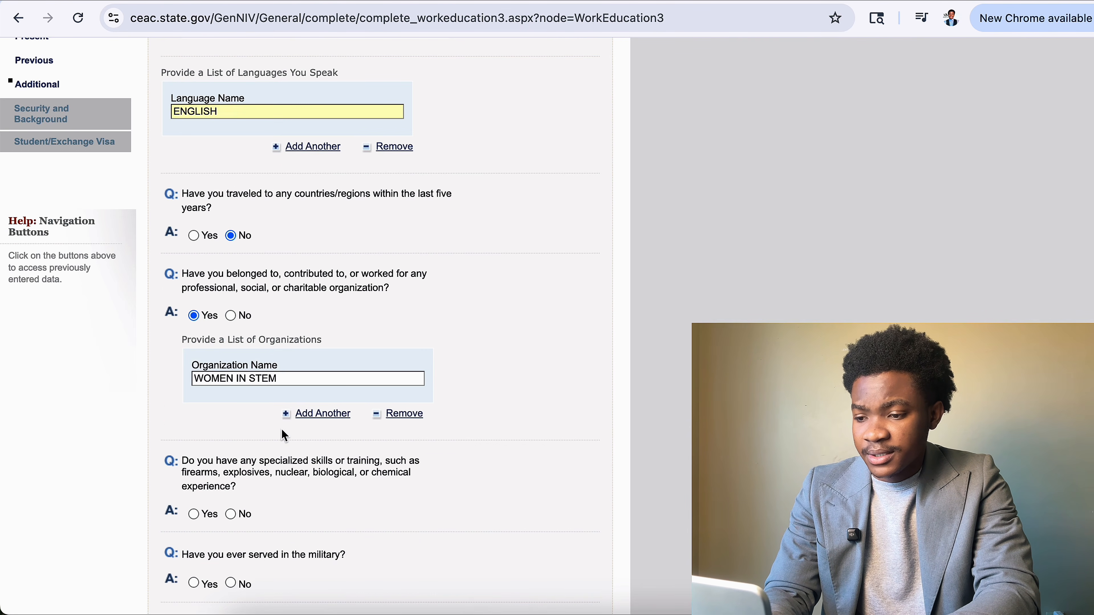
pyautogui.scroll(-5, 302, 444)
pyautogui.moveTo(178, 231); pyautogui.dragTo(211, 234)
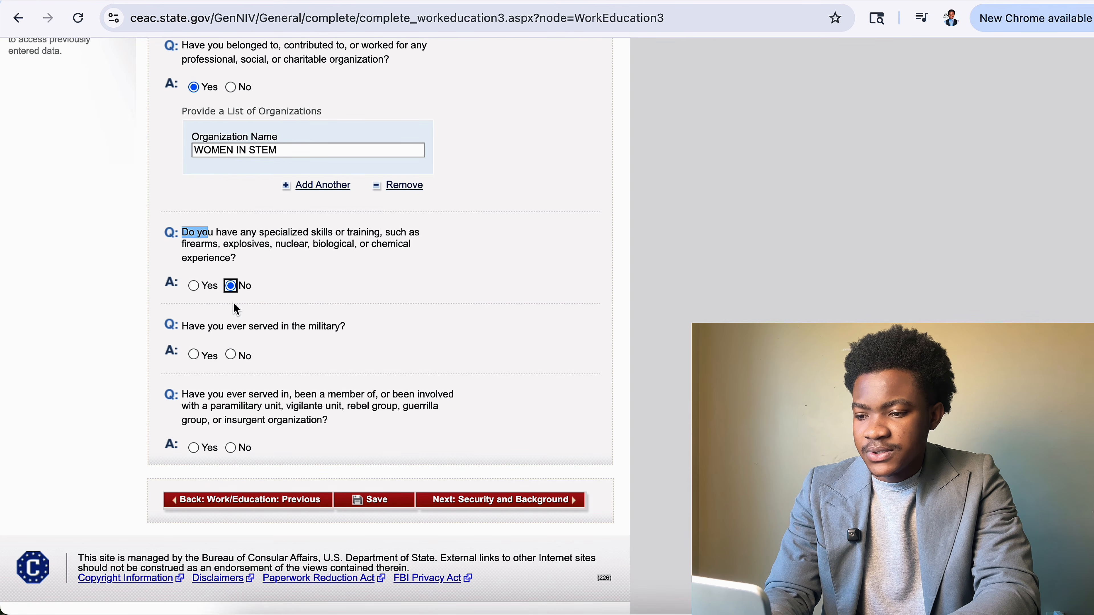
pyautogui.click(232, 357)
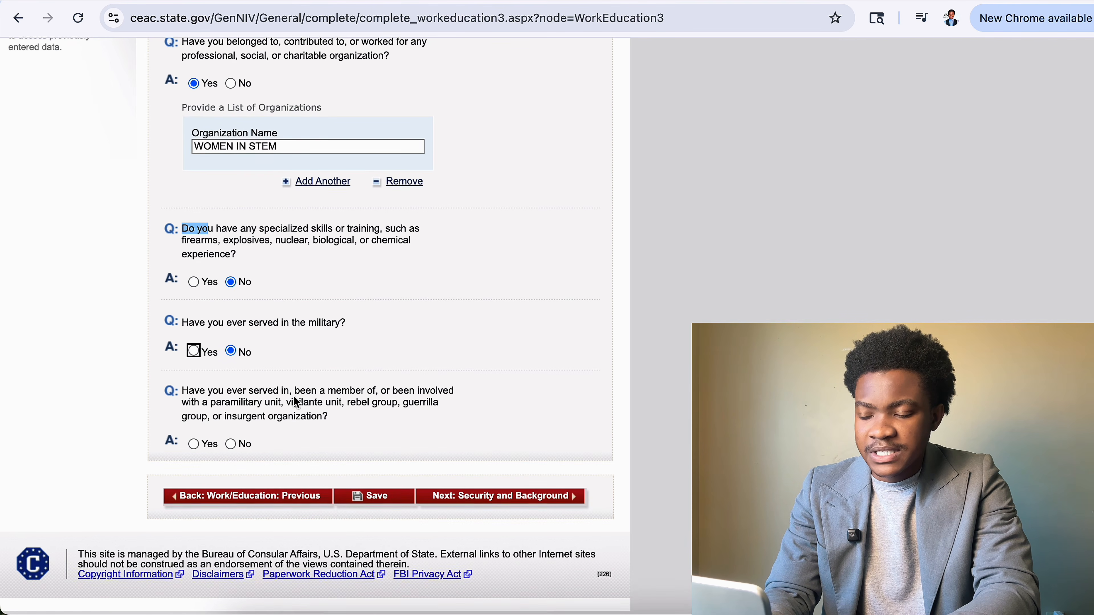
pyautogui.click(231, 448)
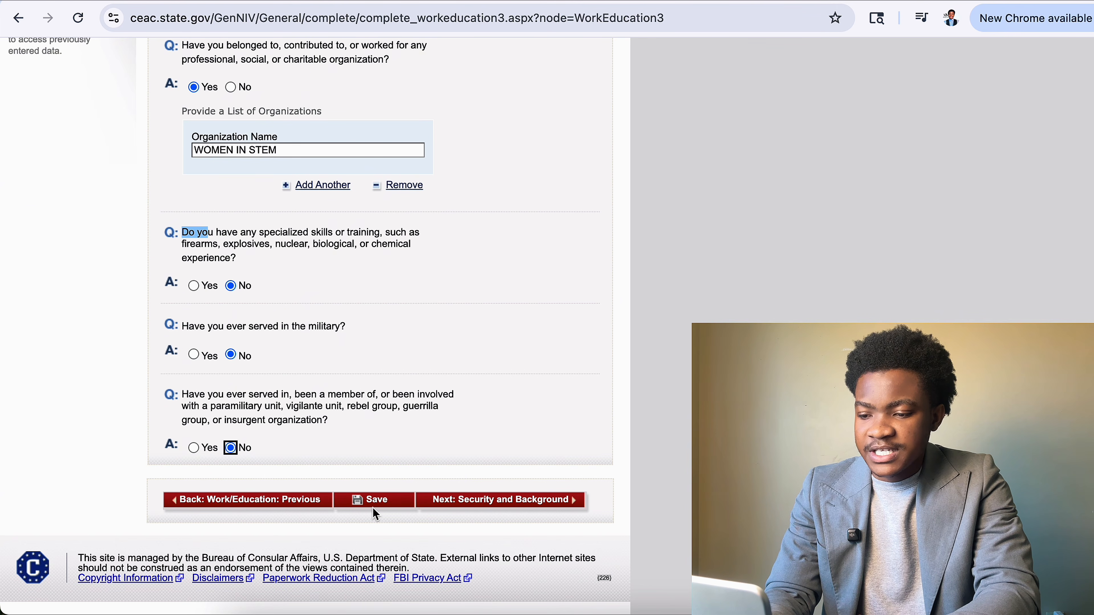
# Save the page and continue to Security and Background.
pyautogui.click(380, 501)
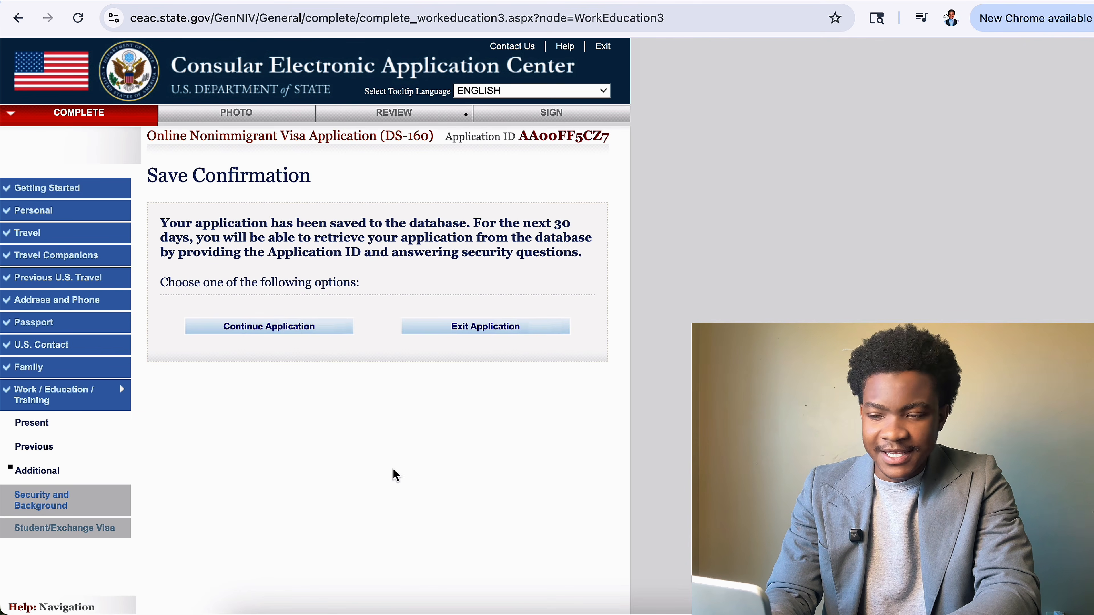
pyautogui.click(308, 324)
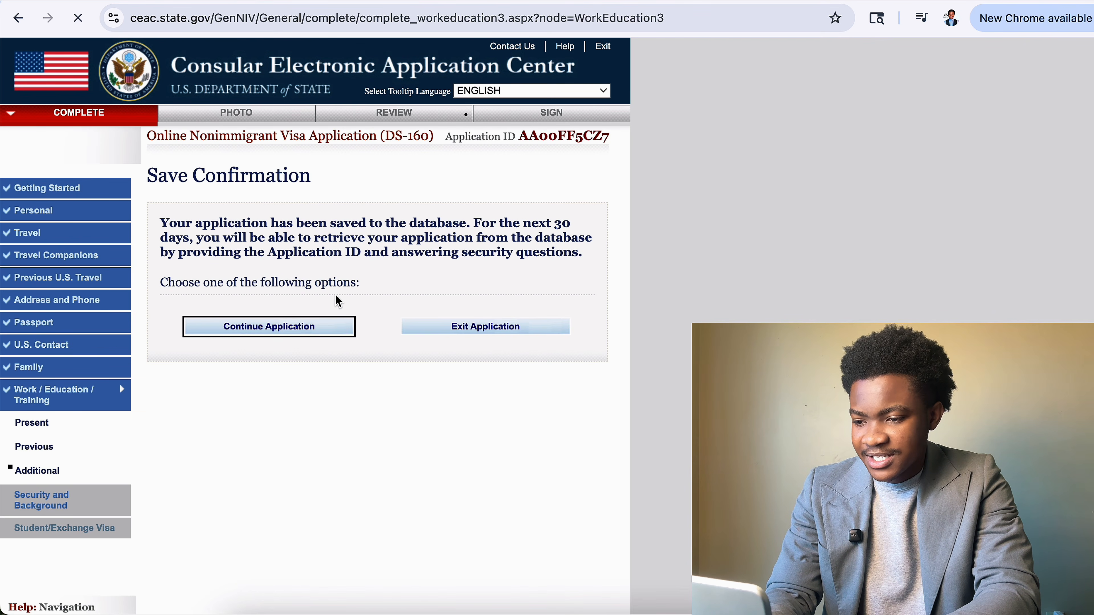
pyautogui.scroll(-10, 342, 319)
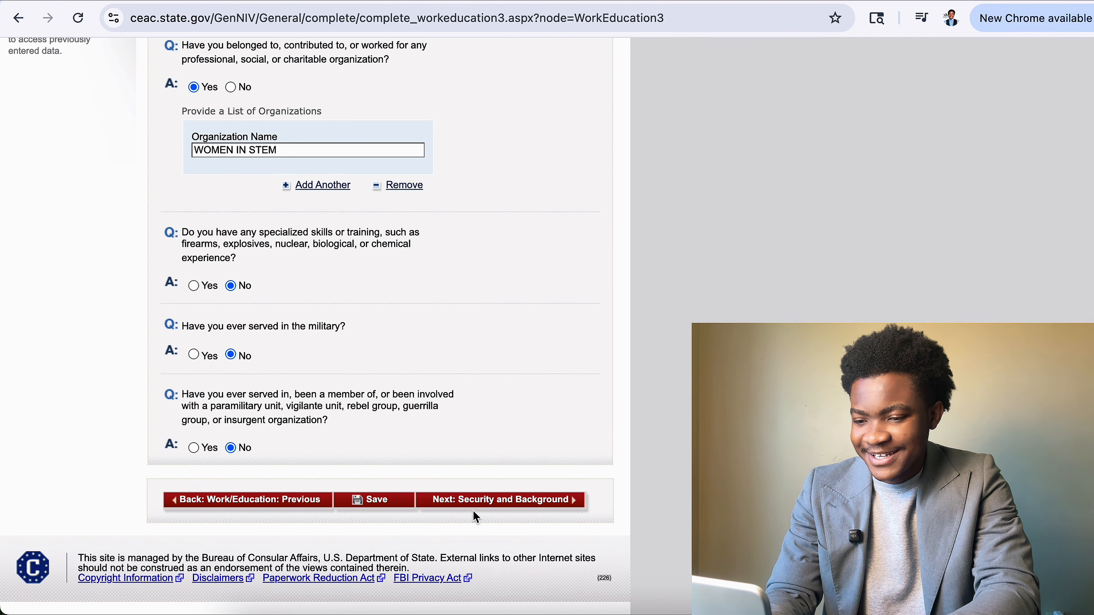
pyautogui.click(477, 508)
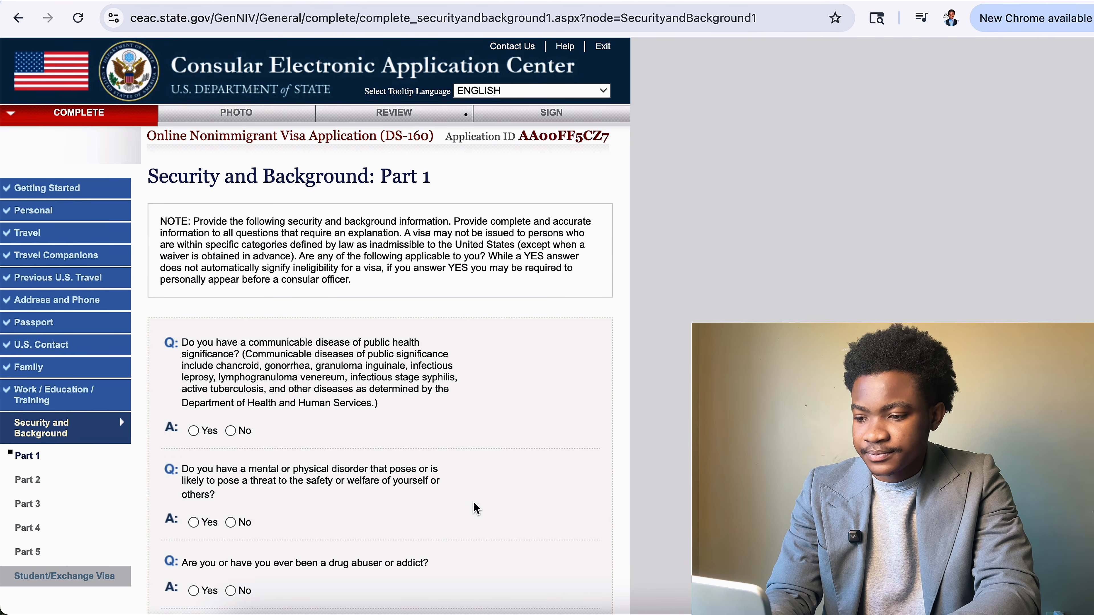
# Answer No to the communicable disease, mental or physical disorder, and drug abuser questions.
pyautogui.scroll(-8, 476, 508)
pyautogui.scroll(4, 242, 209)
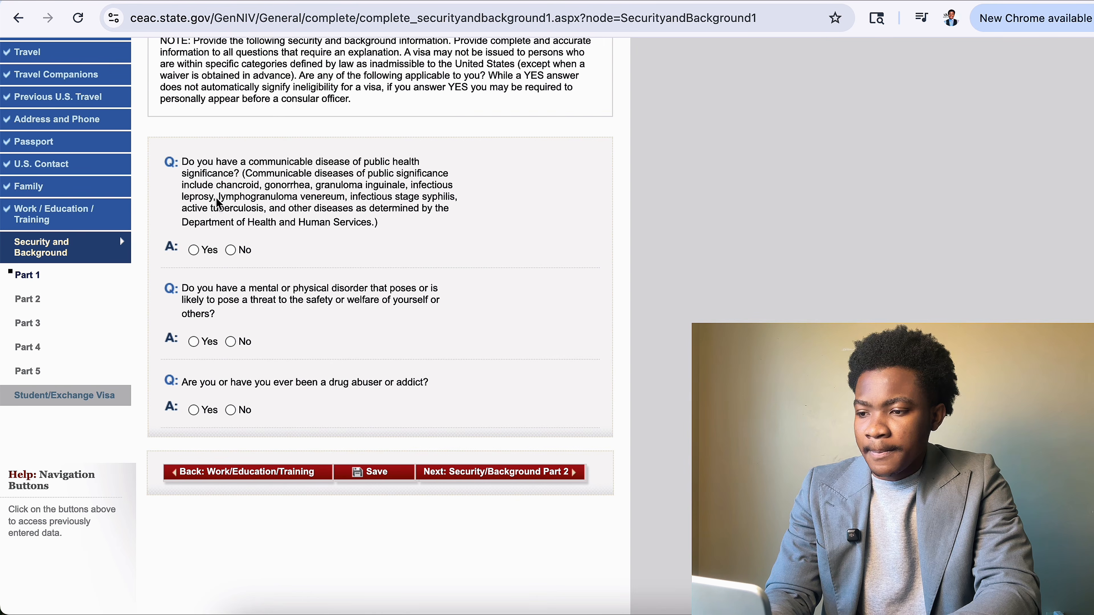
pyautogui.moveTo(181, 162); pyautogui.dragTo(381, 162)
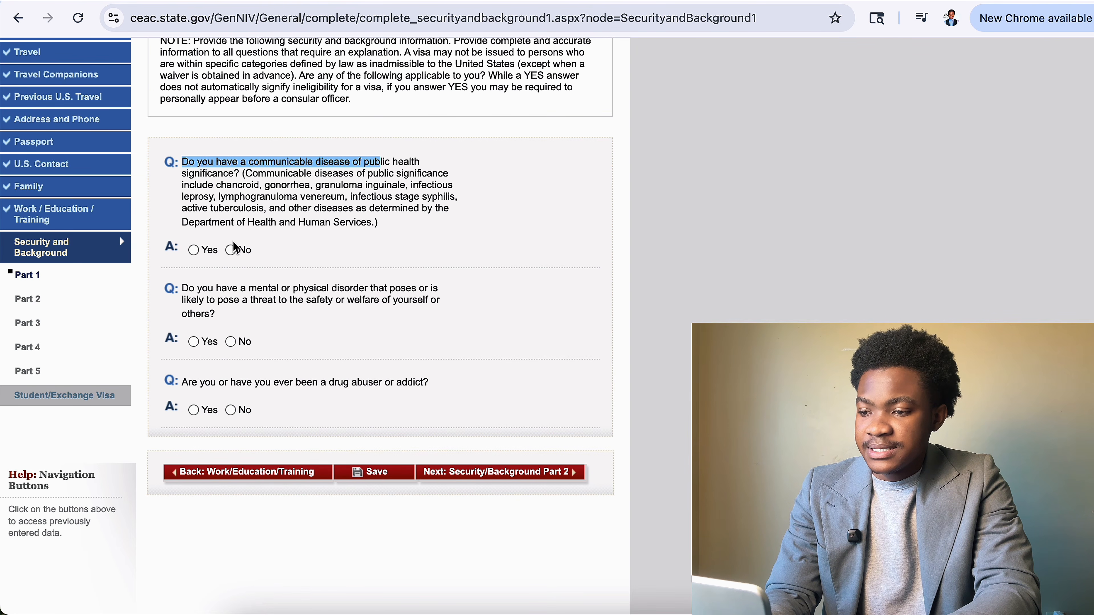
pyautogui.click(232, 249)
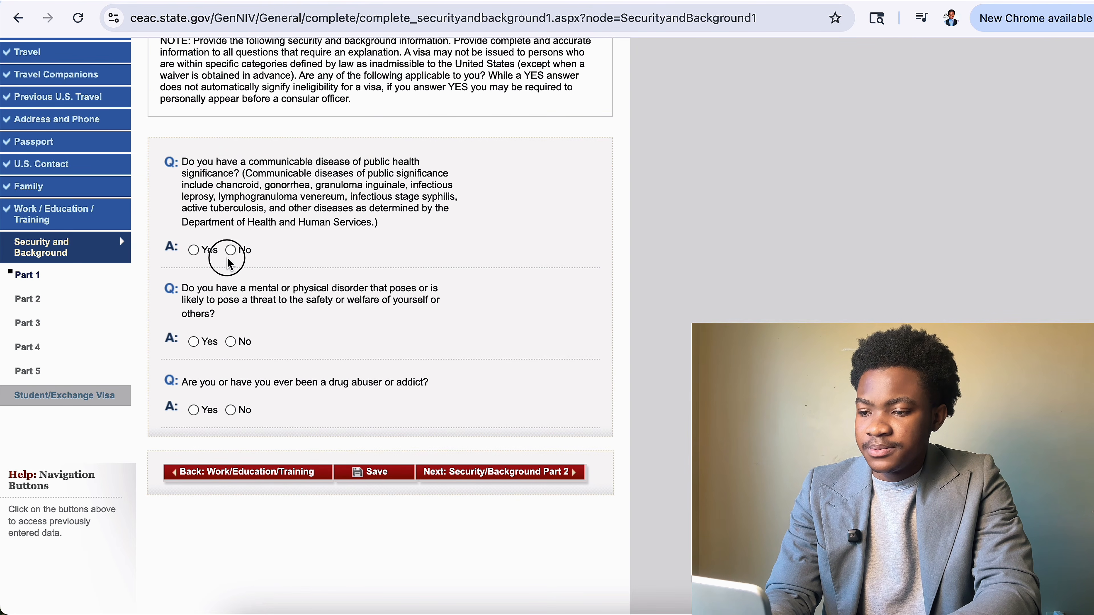
pyautogui.click(232, 342)
pyautogui.click(363, 382)
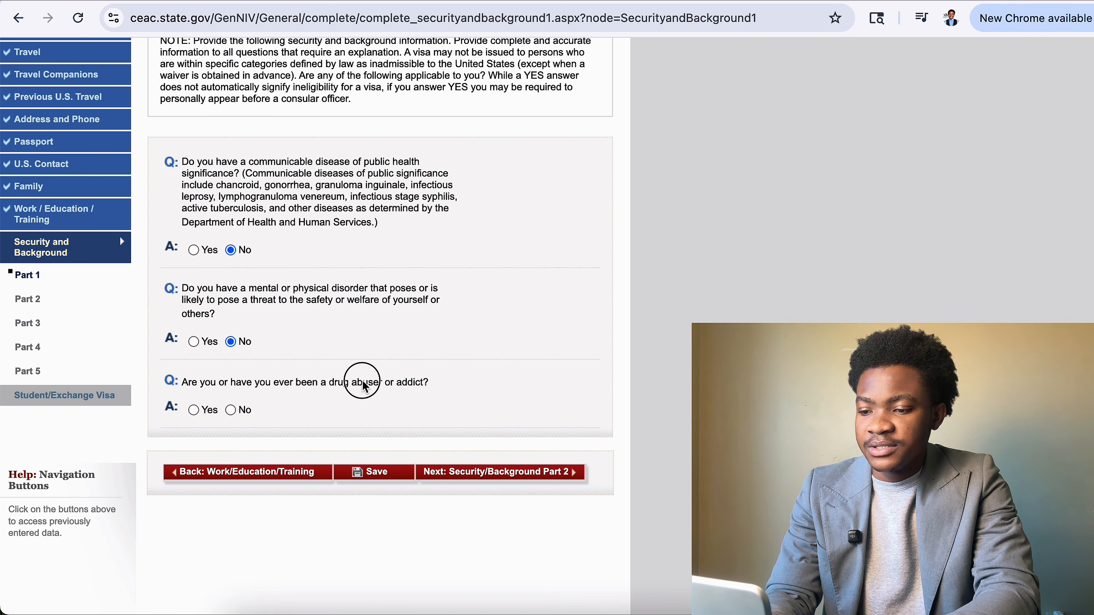
pyautogui.doubleClick(363, 383)
pyautogui.click(231, 410)
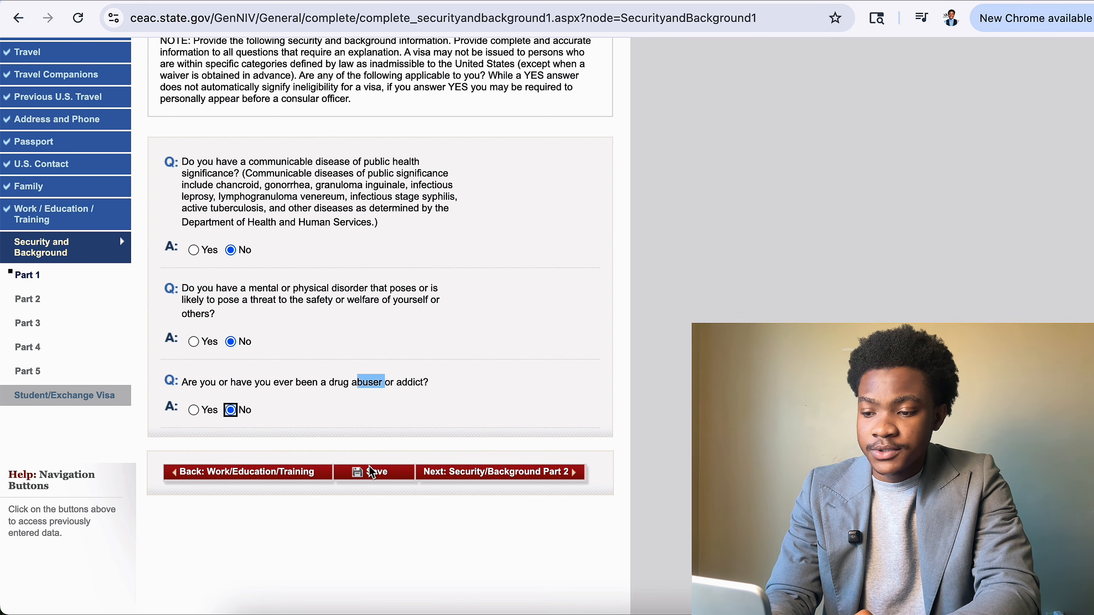
# Save the Part 1 answers and continue to Security and Background Part 2.
pyautogui.click(373, 471)
pyautogui.click(337, 325)
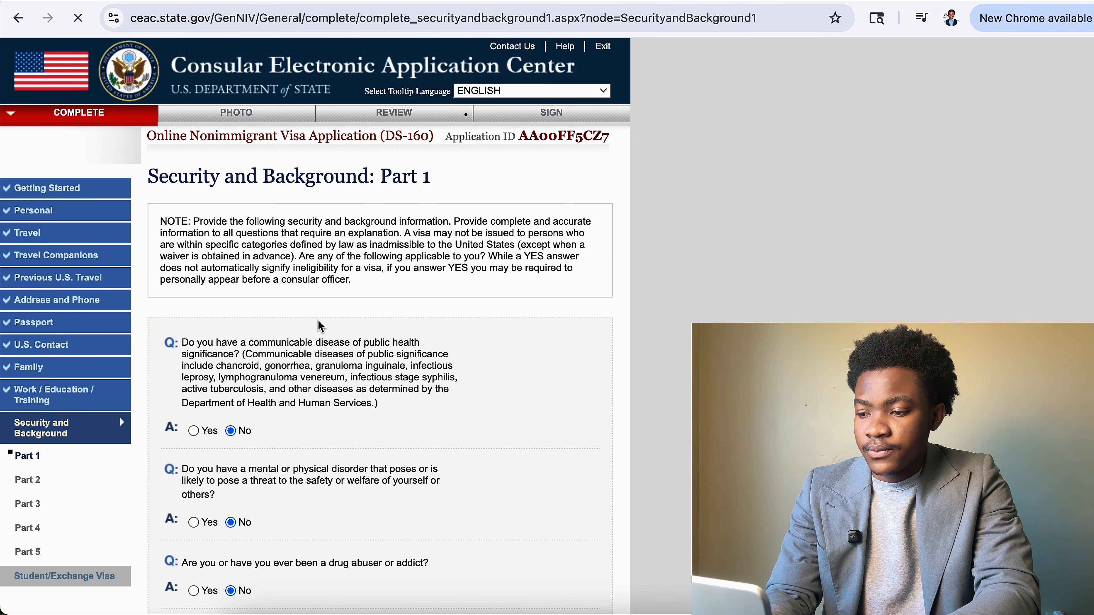
pyautogui.scroll(-5, 326, 442)
pyautogui.click(367, 276)
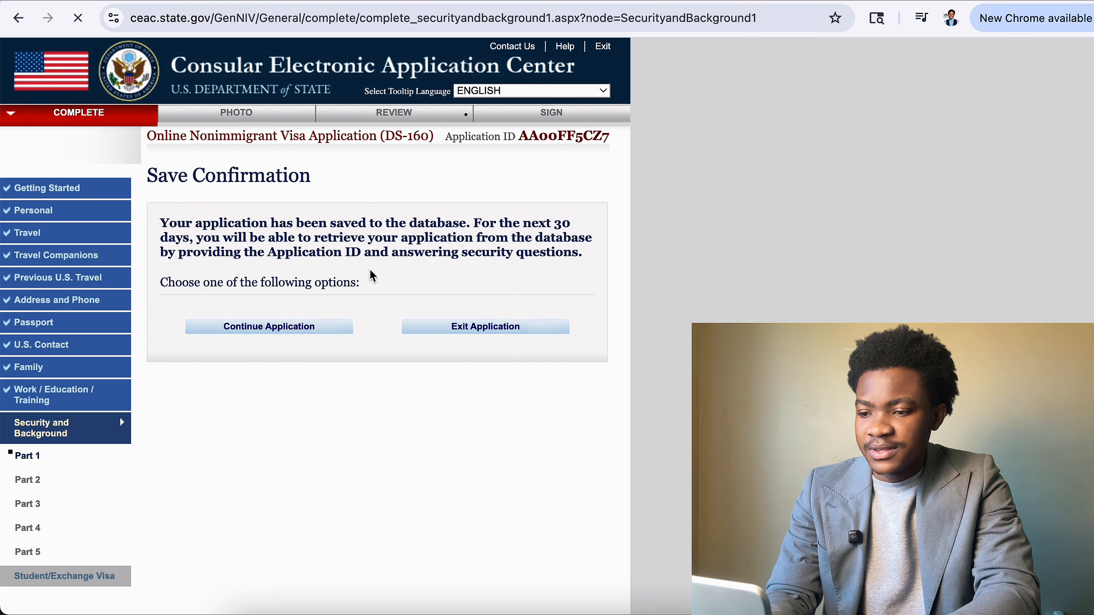
pyautogui.click(285, 326)
pyautogui.scroll(-5, 416, 308)
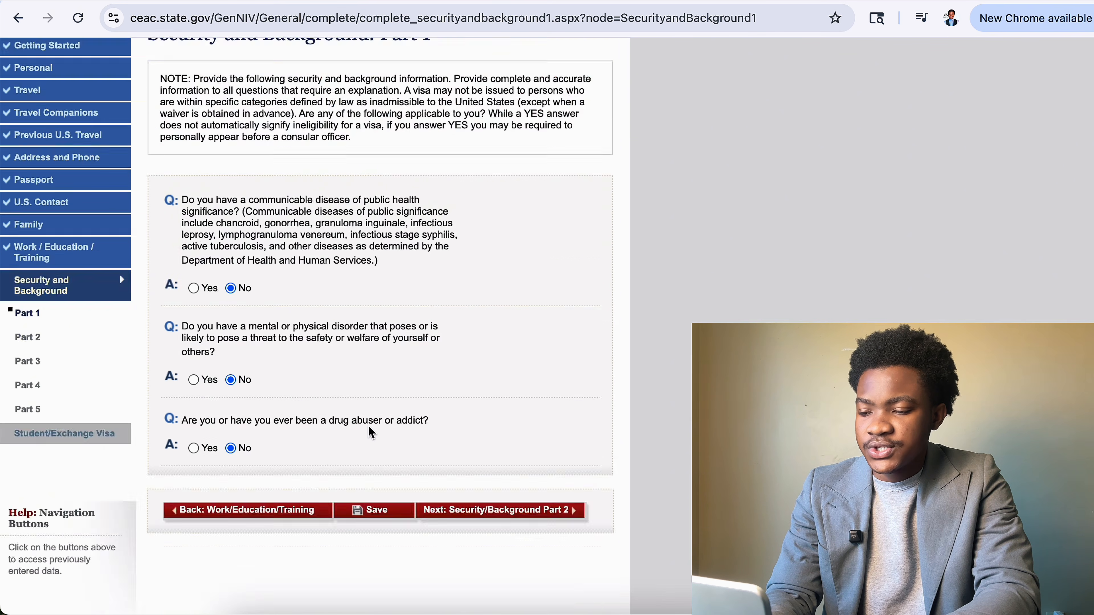
pyautogui.click(444, 272)
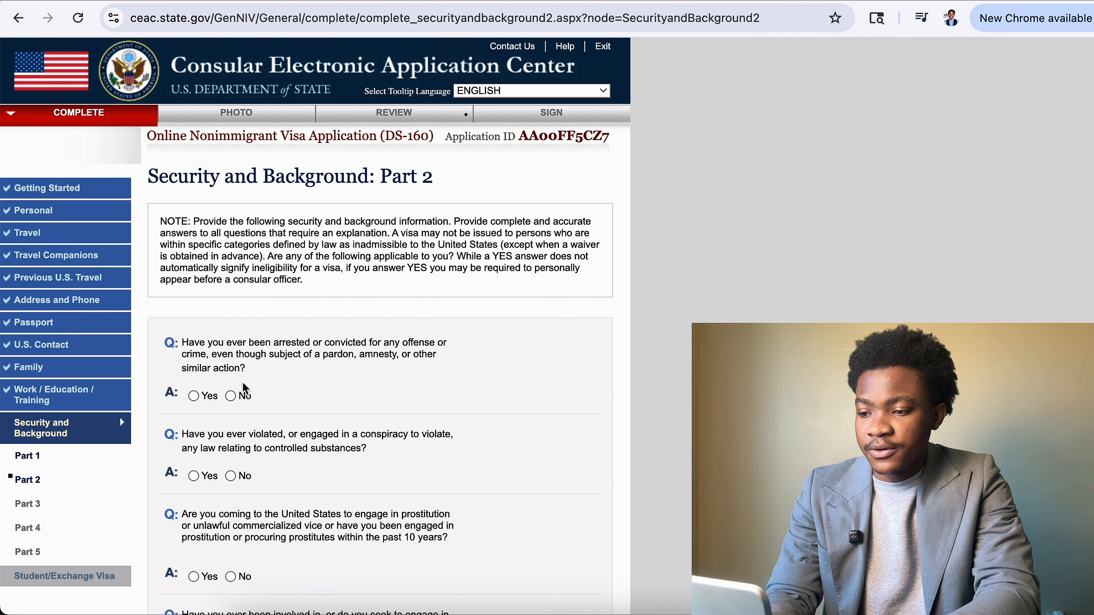
# Answer No to the arrest, controlled substances, prostitution and money laundering questions.
pyautogui.click(235, 395)
pyautogui.scroll(-3, 278, 440)
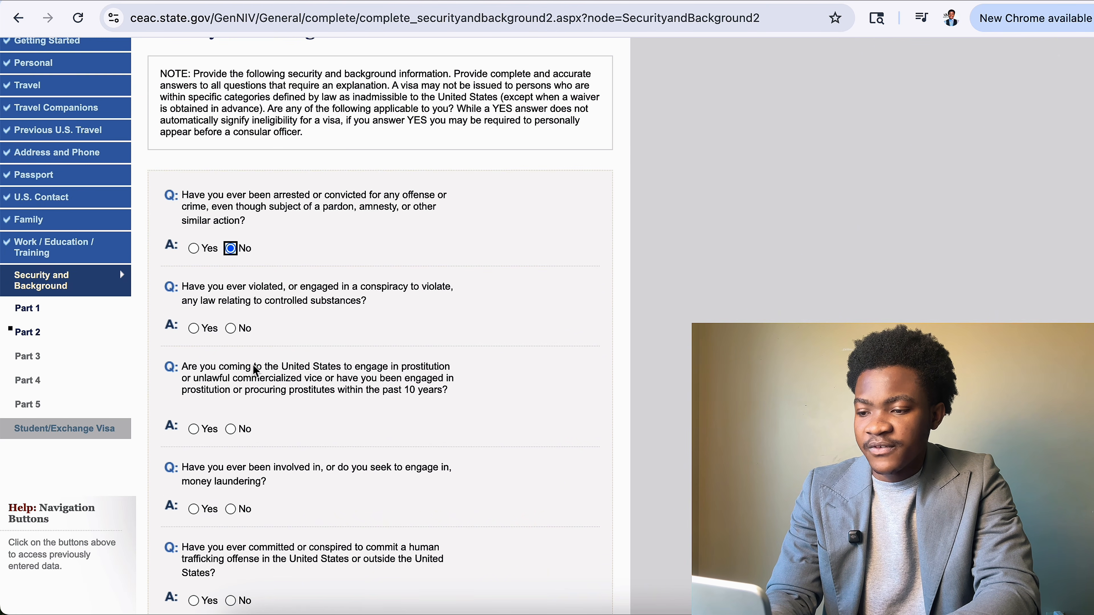
pyautogui.click(231, 328)
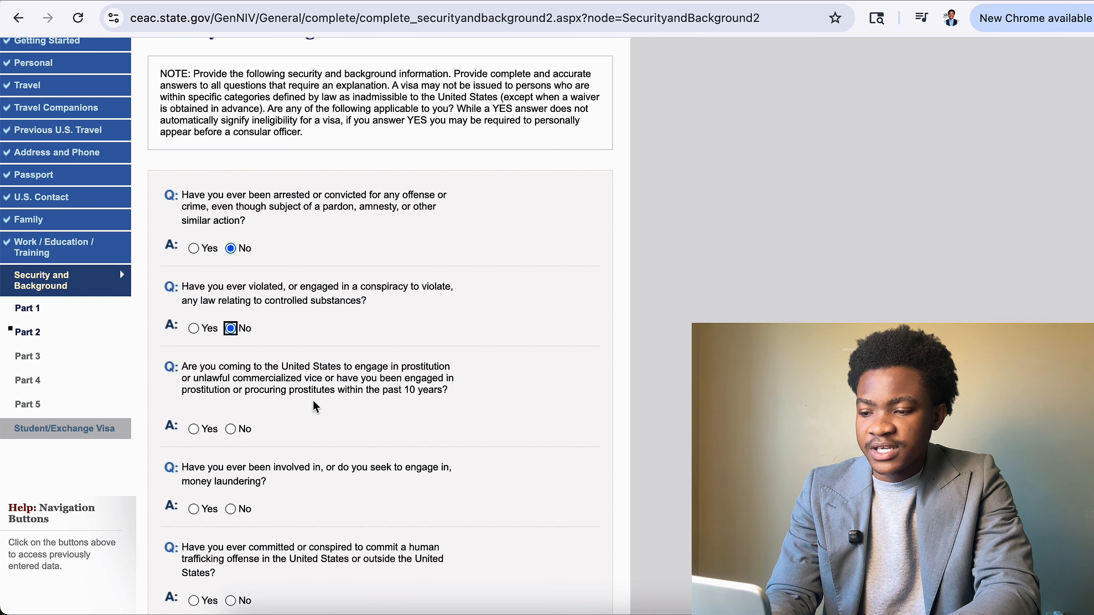
pyautogui.click(231, 430)
pyautogui.scroll(-3, 232, 431)
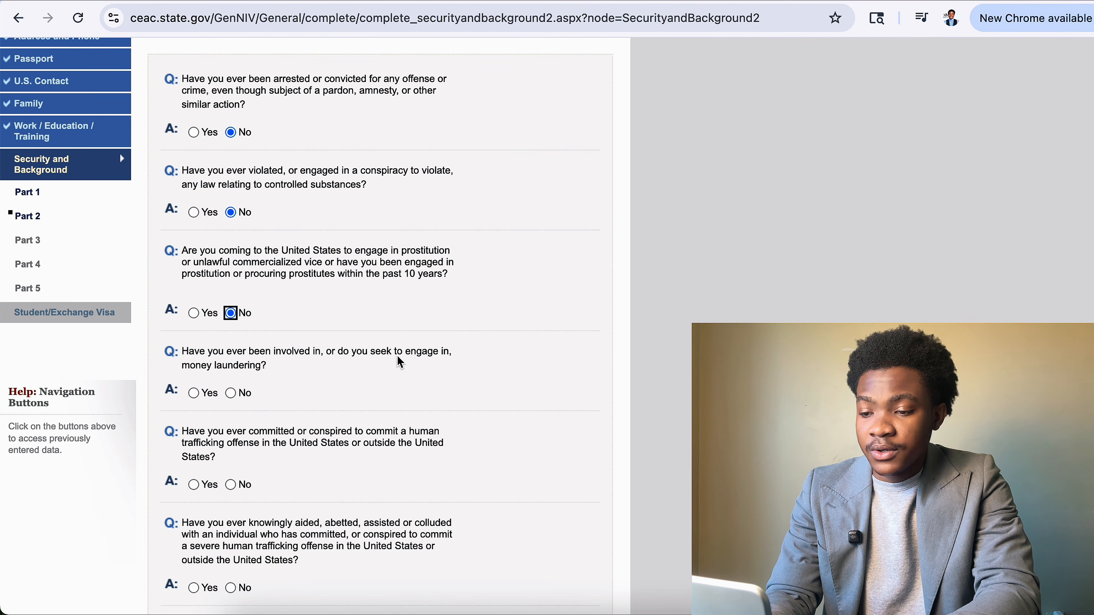
pyautogui.click(232, 392)
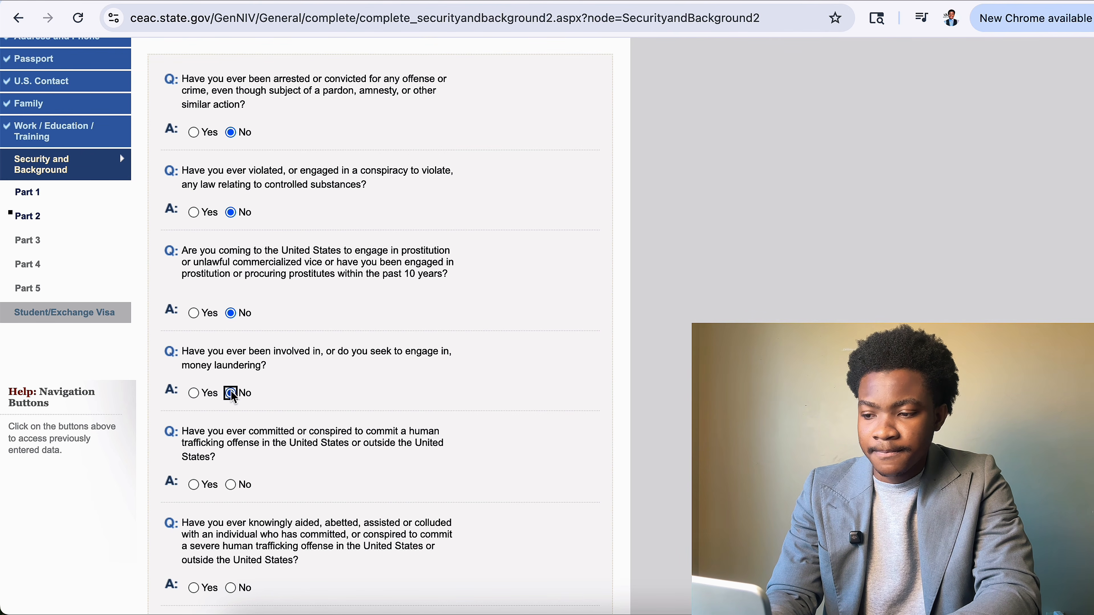
# Answer No to the three human trafficking questions.
pyautogui.scroll(-3, 237, 403)
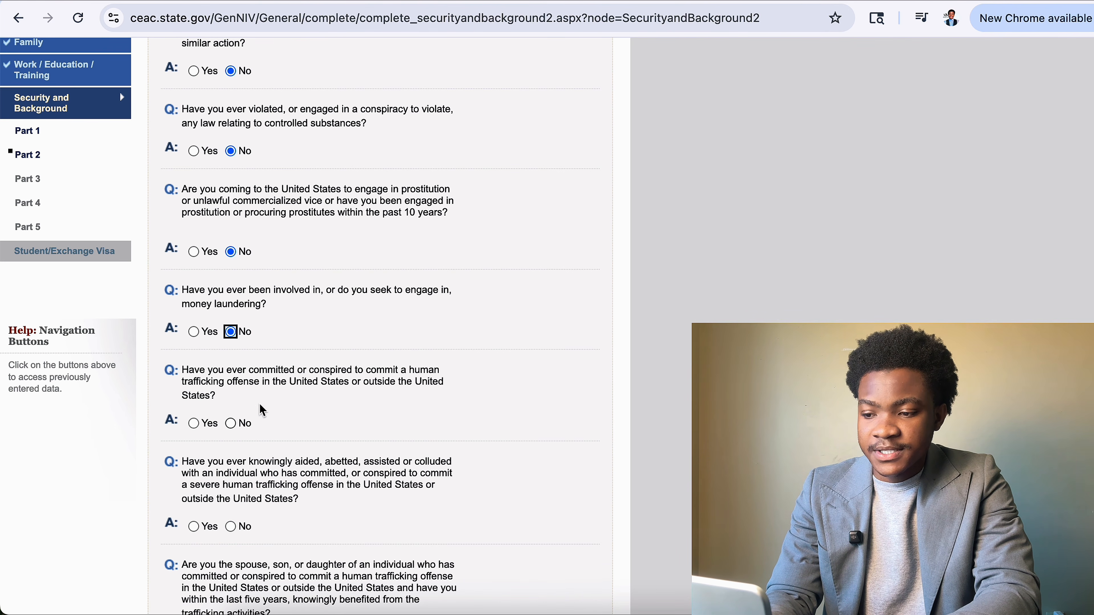
pyautogui.click(231, 424)
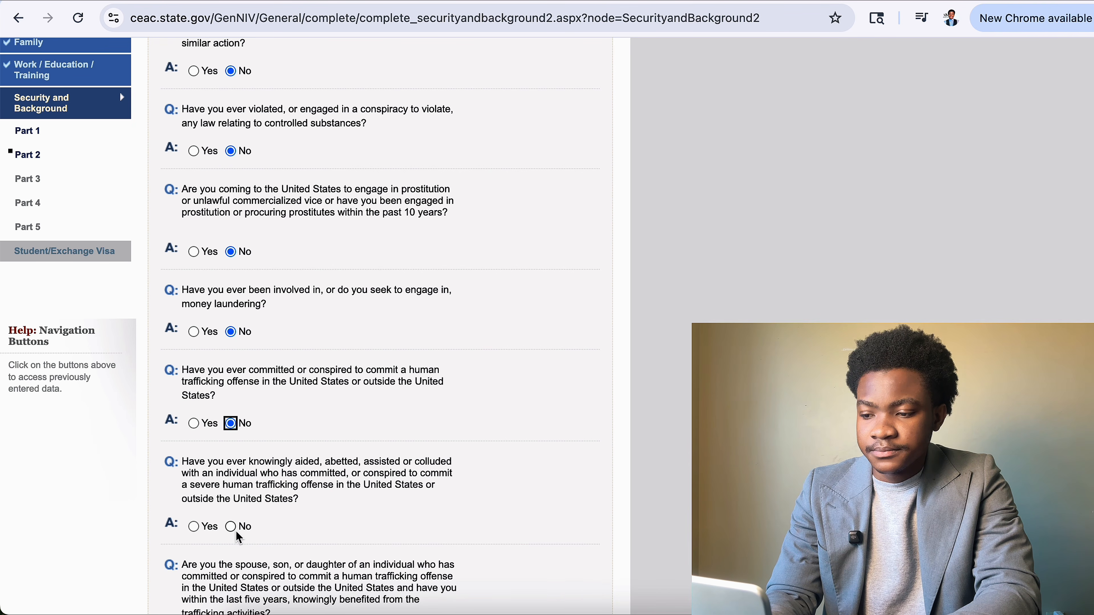
pyautogui.scroll(-1, 239, 538)
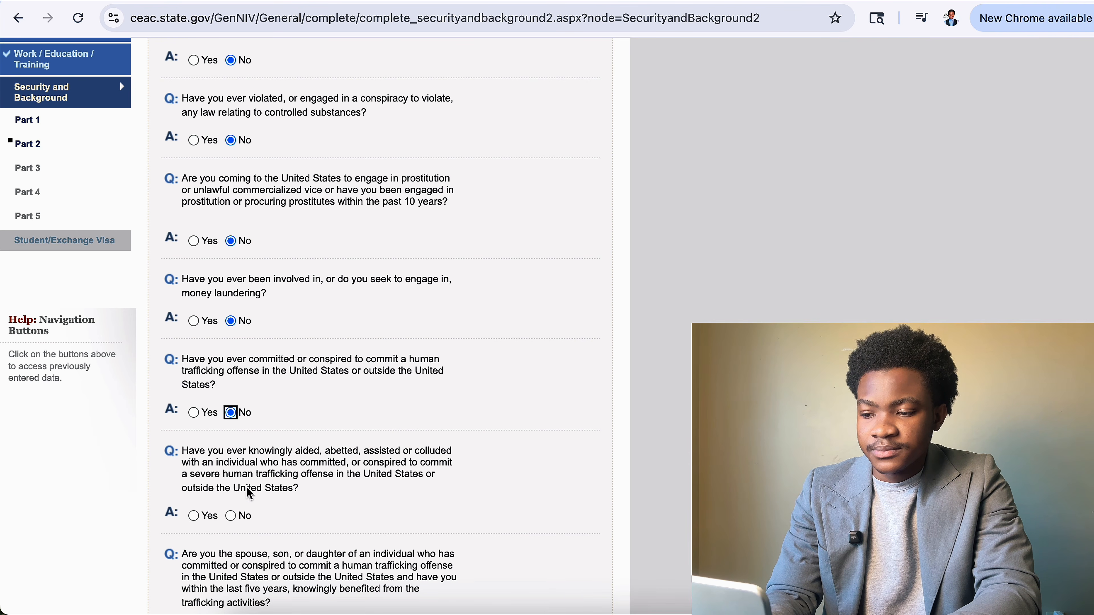
pyautogui.click(232, 516)
pyautogui.scroll(-5, 234, 514)
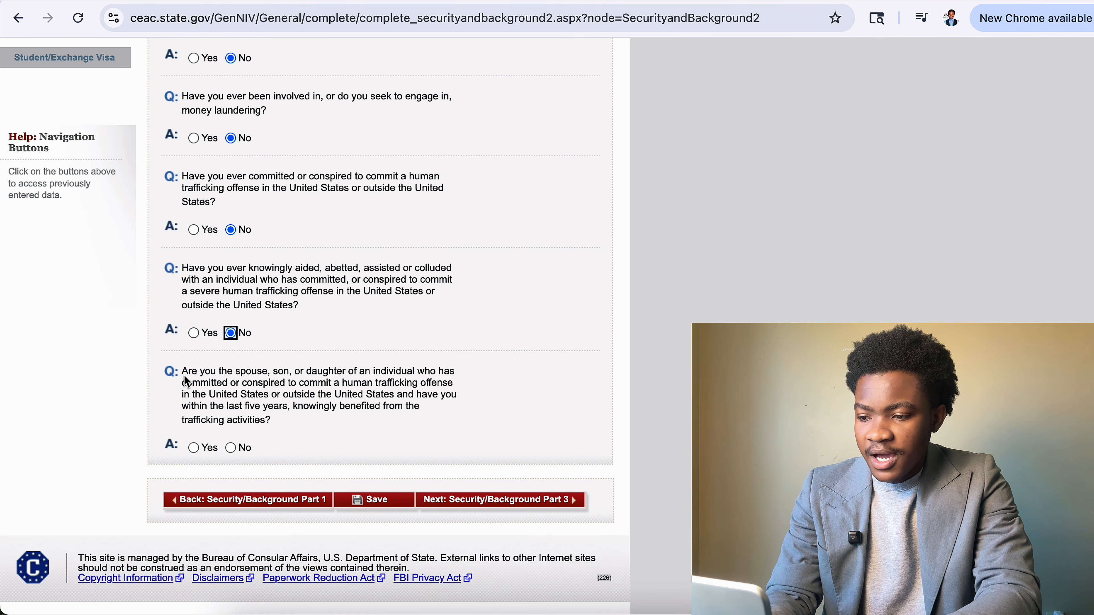
pyautogui.click(231, 448)
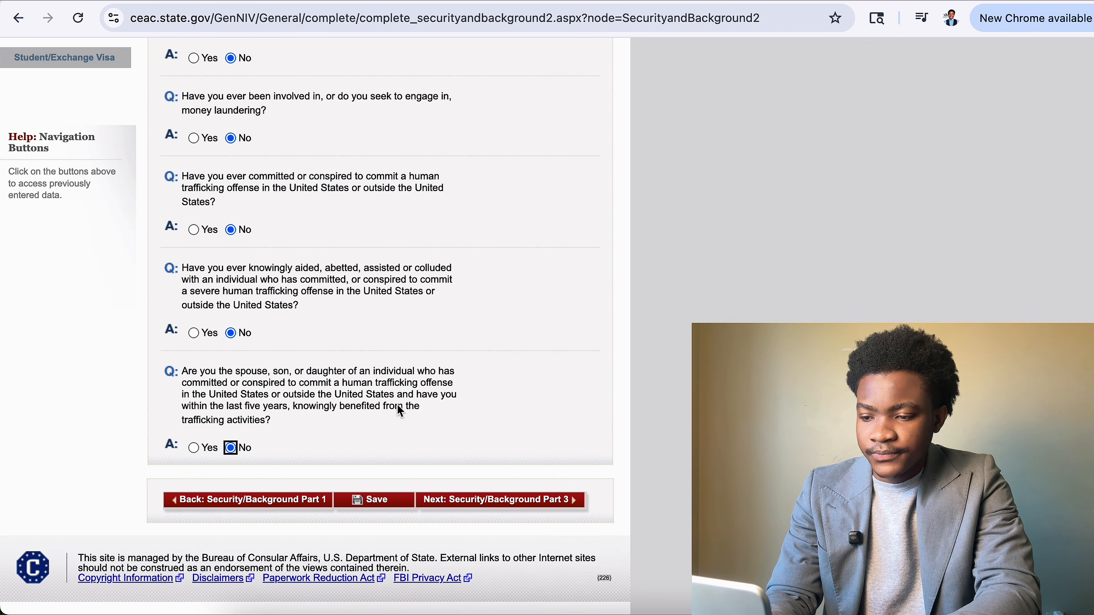
# Save the Part 2 answers and continue to Security and Background Part 3.
pyautogui.click(388, 493)
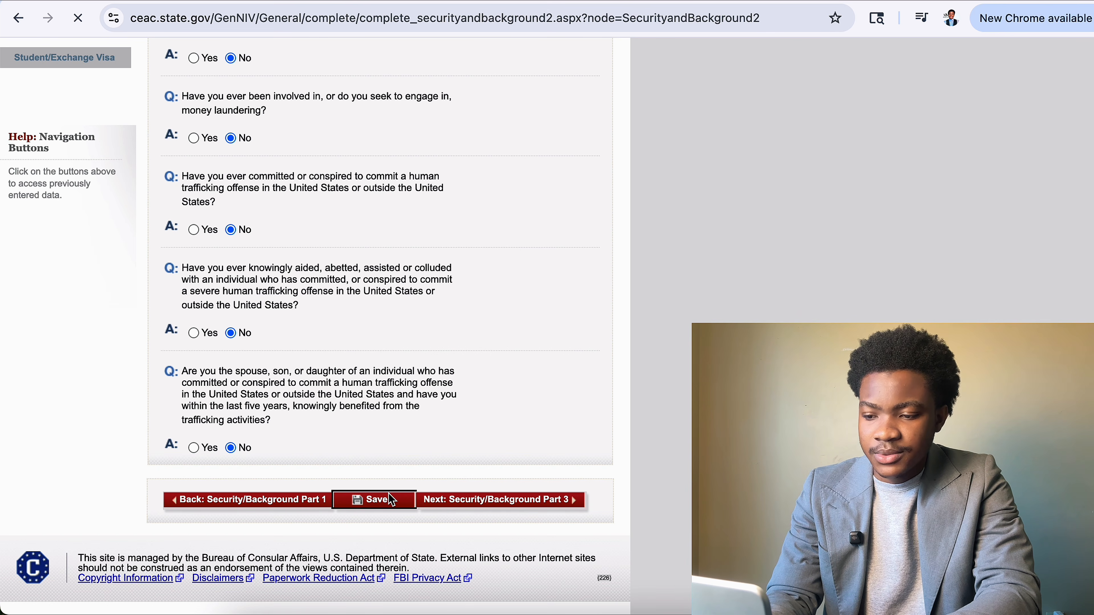
pyautogui.click(301, 335)
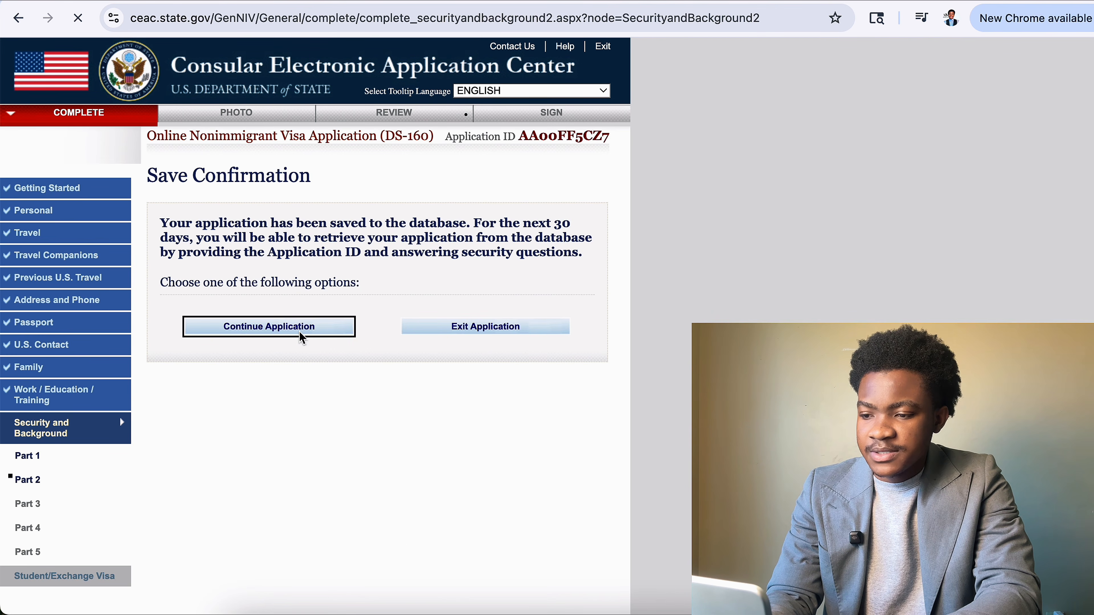
pyautogui.scroll(-10, 440, 524)
pyautogui.scroll(10, 464, 502)
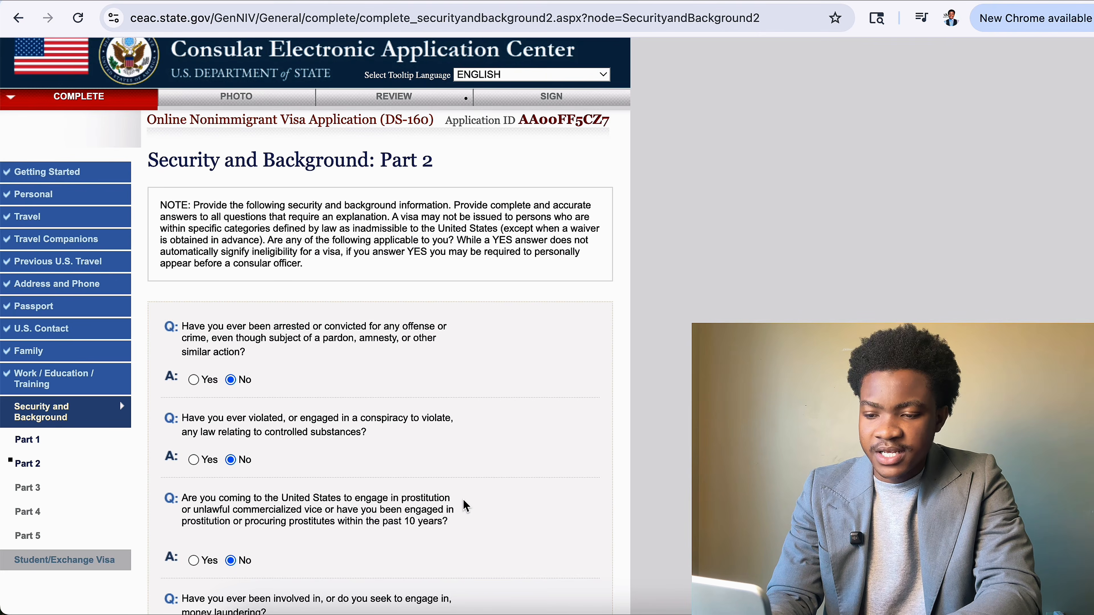
pyautogui.scroll(-1, 463, 501)
pyautogui.scroll(-8, 465, 506)
pyautogui.click(474, 502)
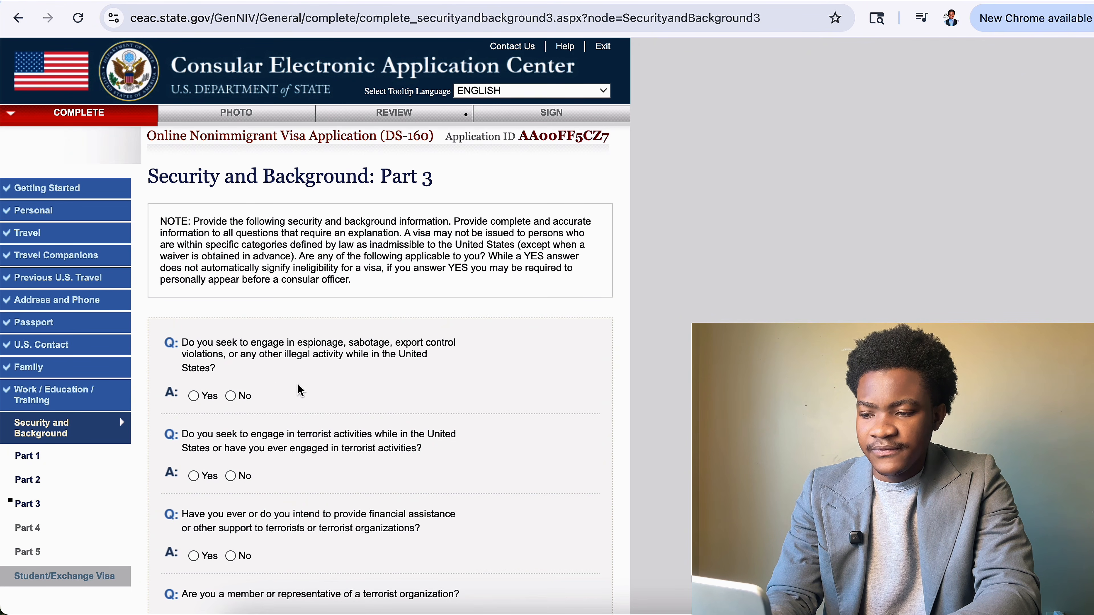
# Answer No to the espionage, terrorism, terrorist support, membership and relative's terrorist activity questions.
pyautogui.click(231, 396)
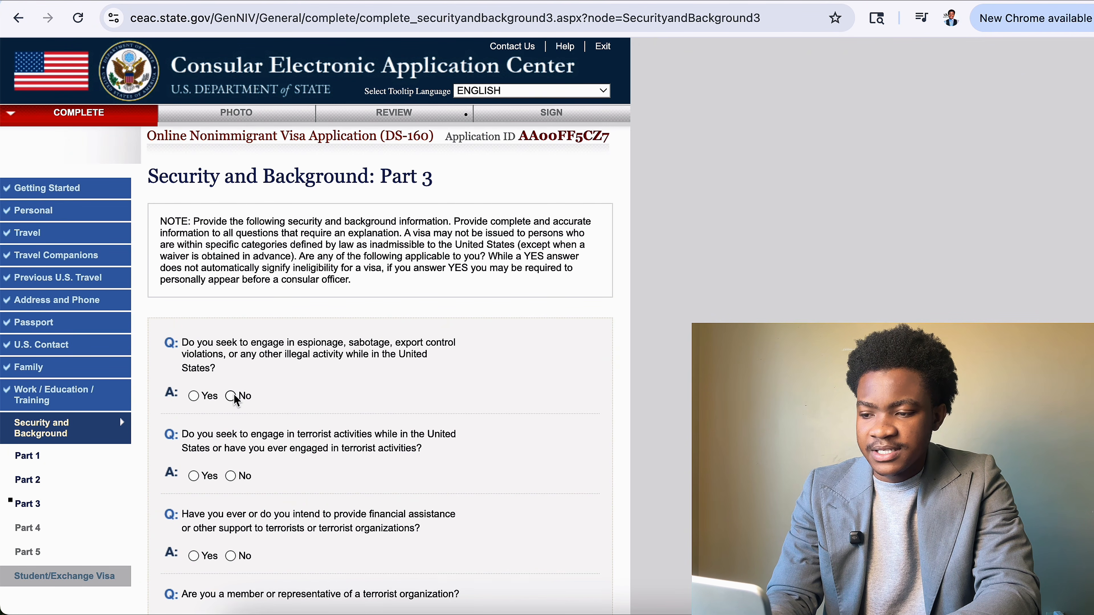
pyautogui.click(231, 476)
pyautogui.scroll(-5, 233, 474)
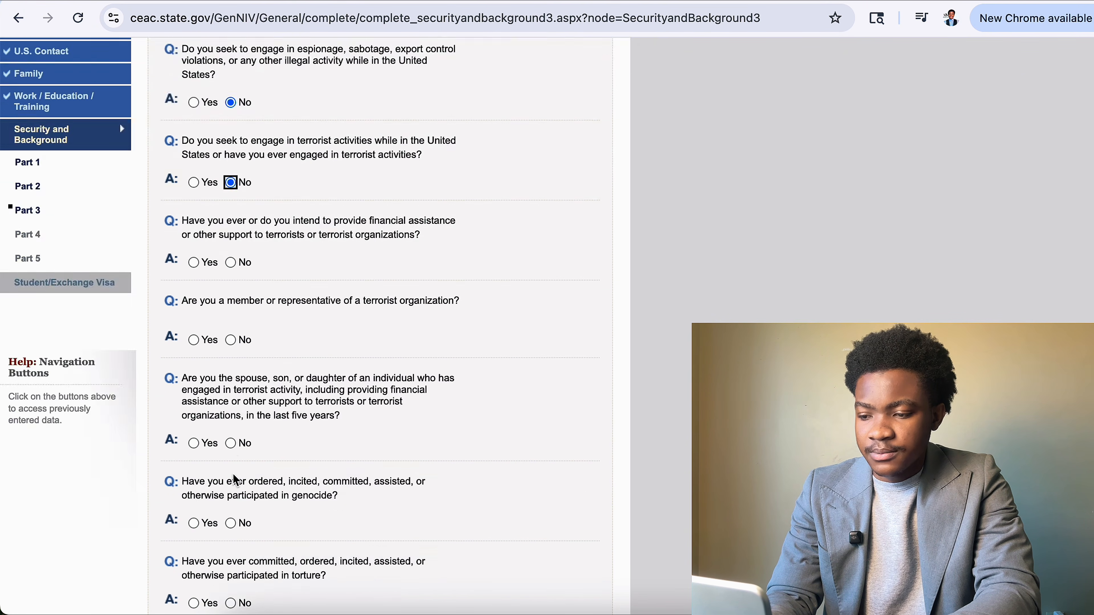
pyautogui.click(217, 262)
pyautogui.click(230, 263)
pyautogui.click(231, 340)
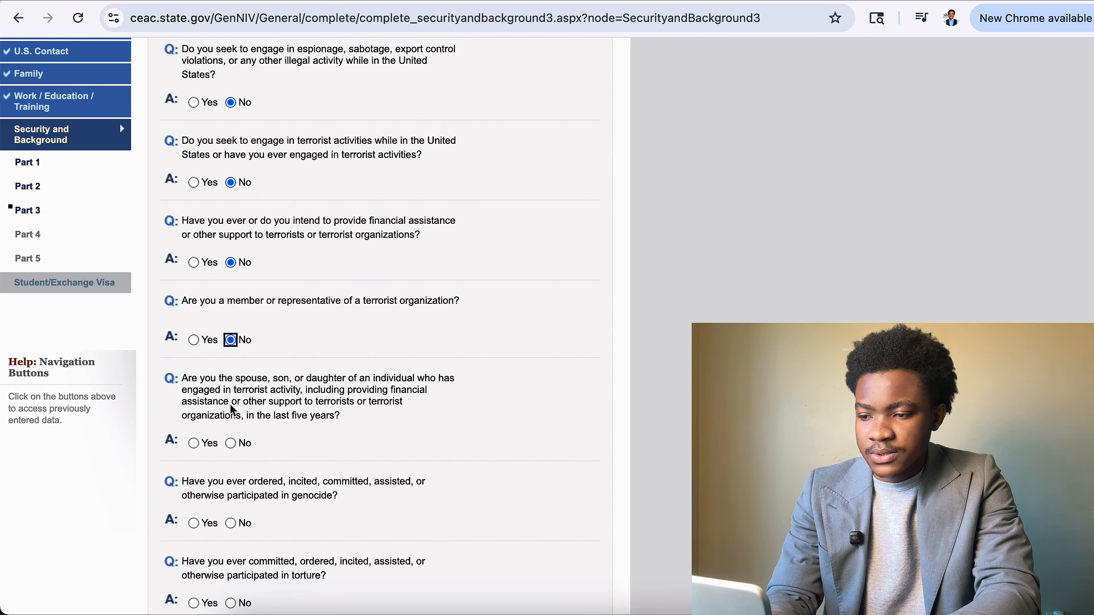
pyautogui.click(208, 450)
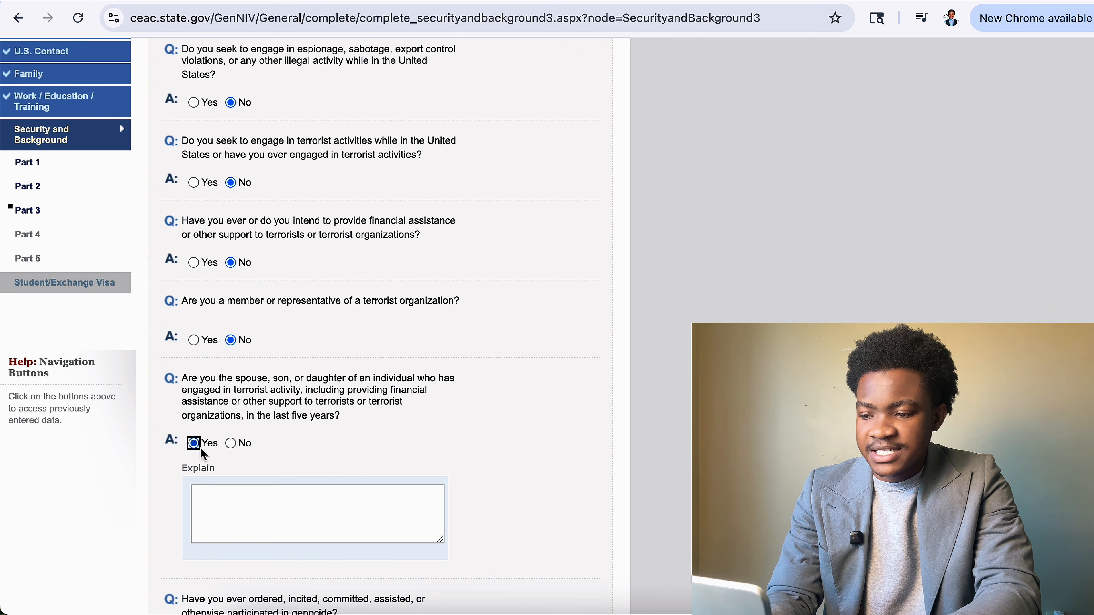
pyautogui.click(230, 444)
pyautogui.scroll(-5, 230, 448)
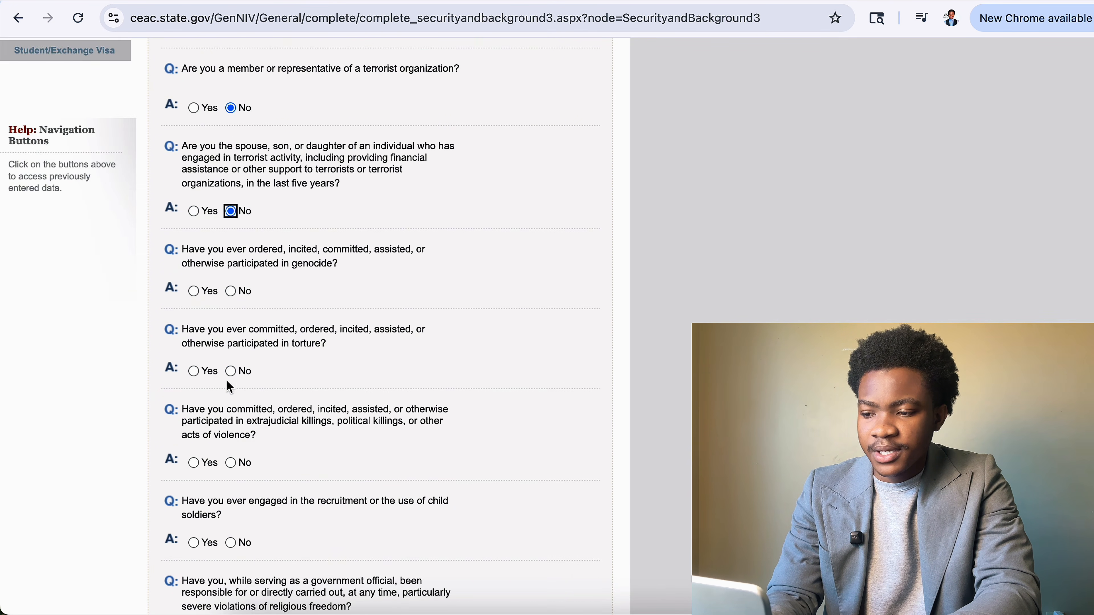
# Answer No to genocide, torture, extrajudicial killings, child soldiers, religious freedom, population control and organ transplantation.
pyautogui.click(230, 291)
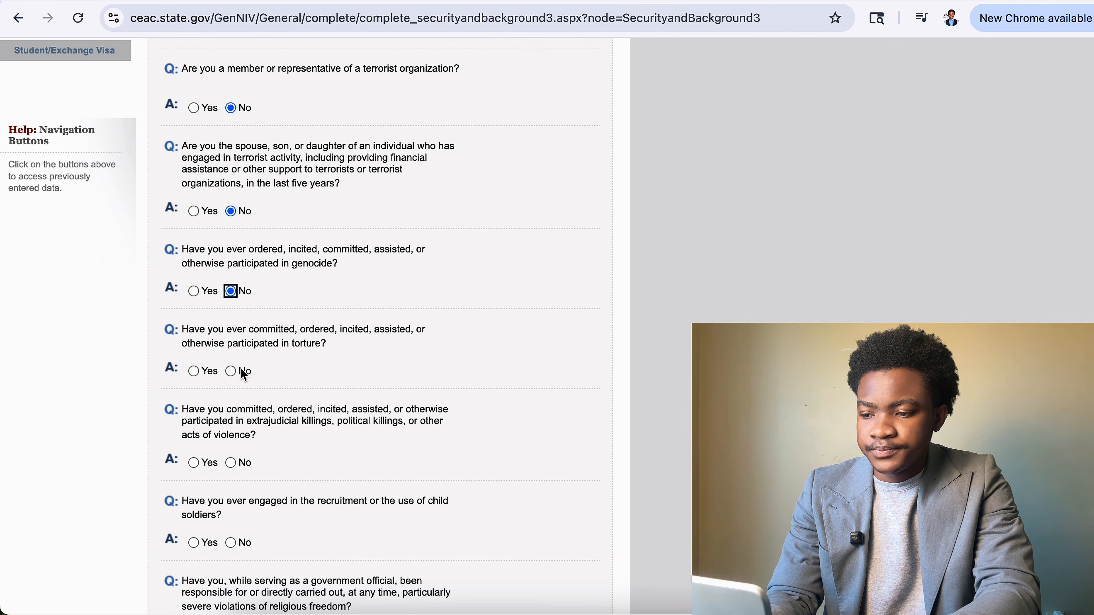
pyautogui.click(230, 372)
pyautogui.click(230, 463)
pyautogui.scroll(-5, 227, 466)
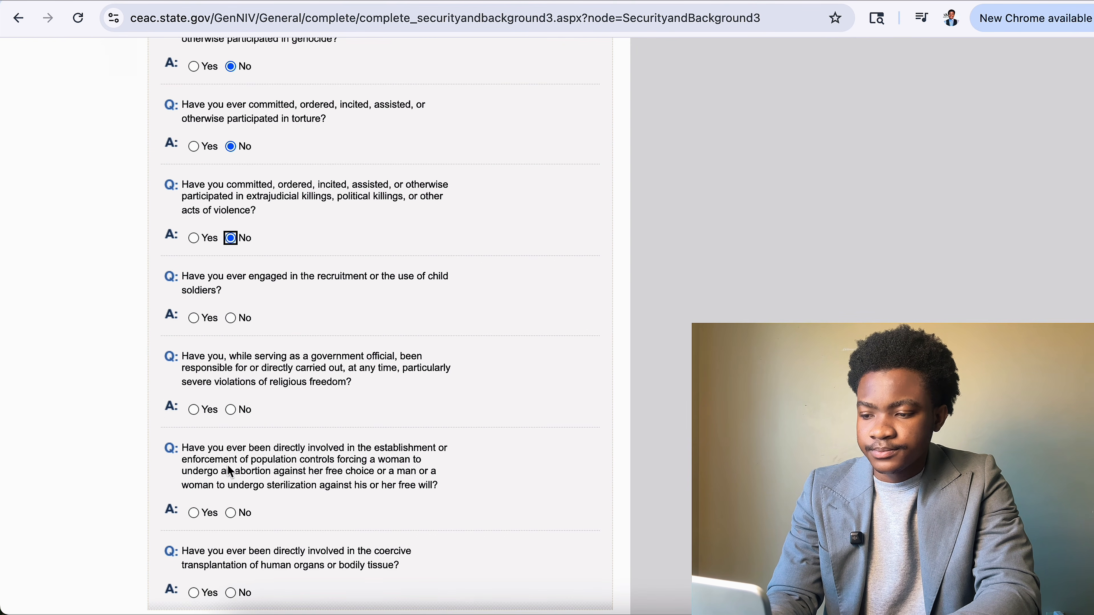
pyautogui.click(231, 319)
pyautogui.click(229, 413)
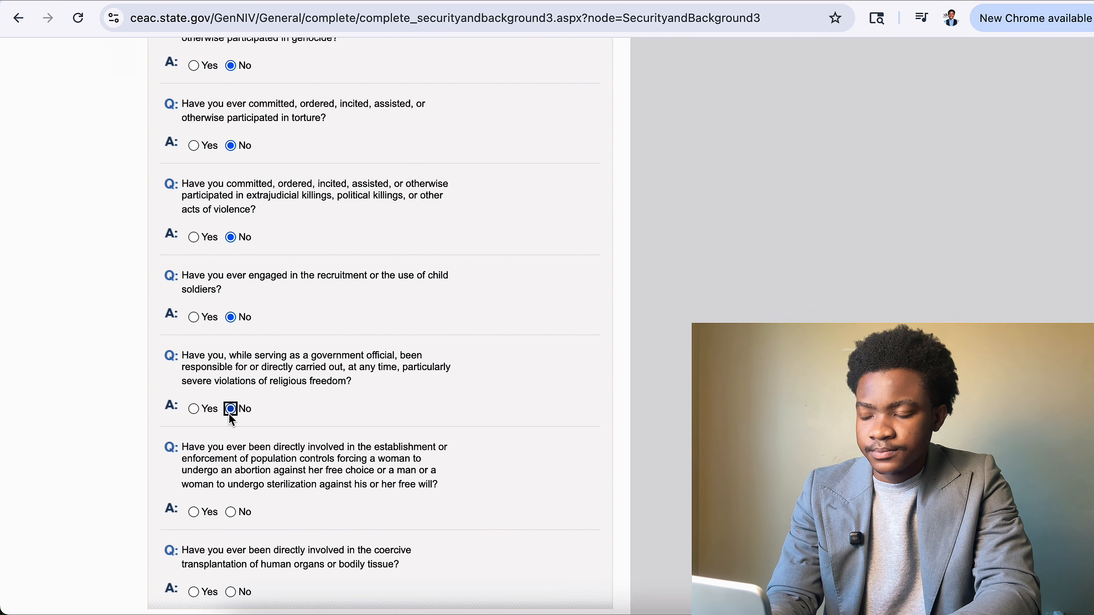
pyautogui.scroll(-3, 236, 366)
pyautogui.click(228, 370)
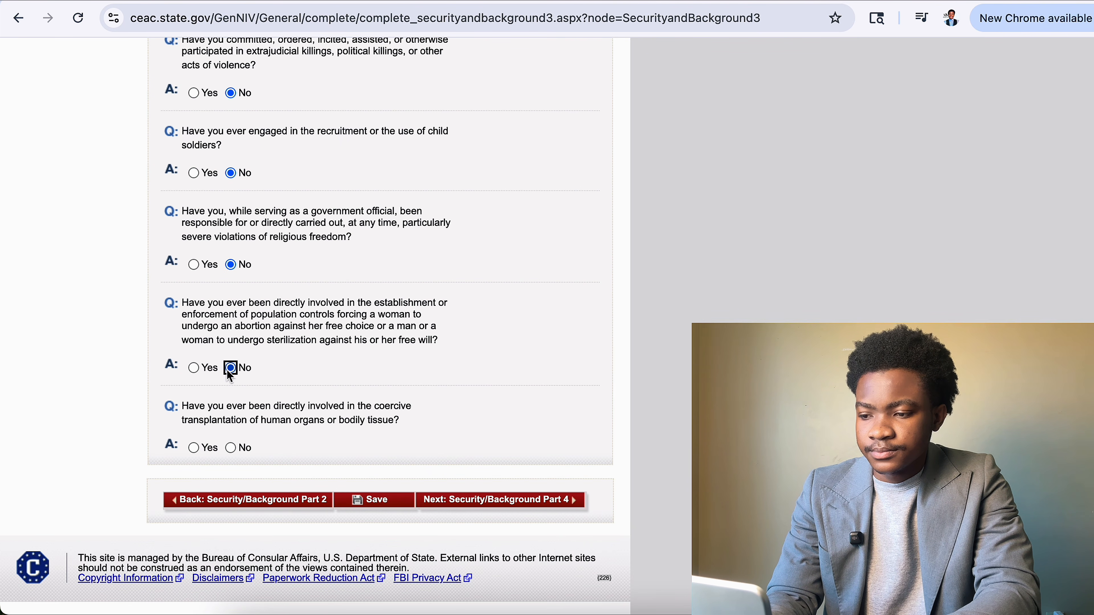
pyautogui.click(230, 448)
# Save the Part 3 answers and continue to Security and Background Part 4.
pyautogui.click(372, 503)
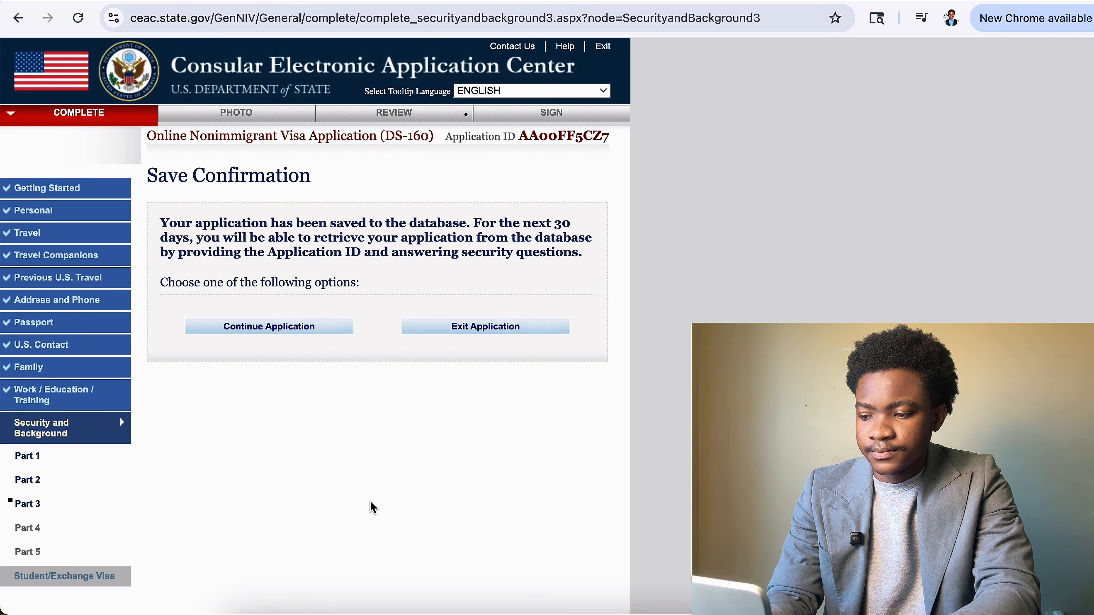
pyautogui.click(321, 335)
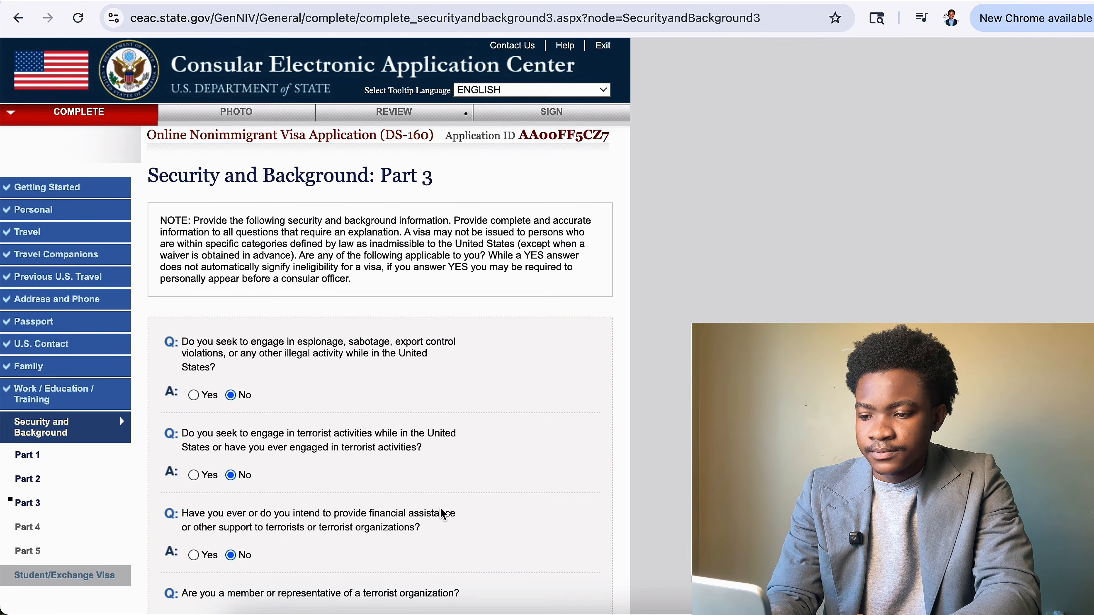
pyautogui.scroll(-15, 469, 461)
pyautogui.click(472, 494)
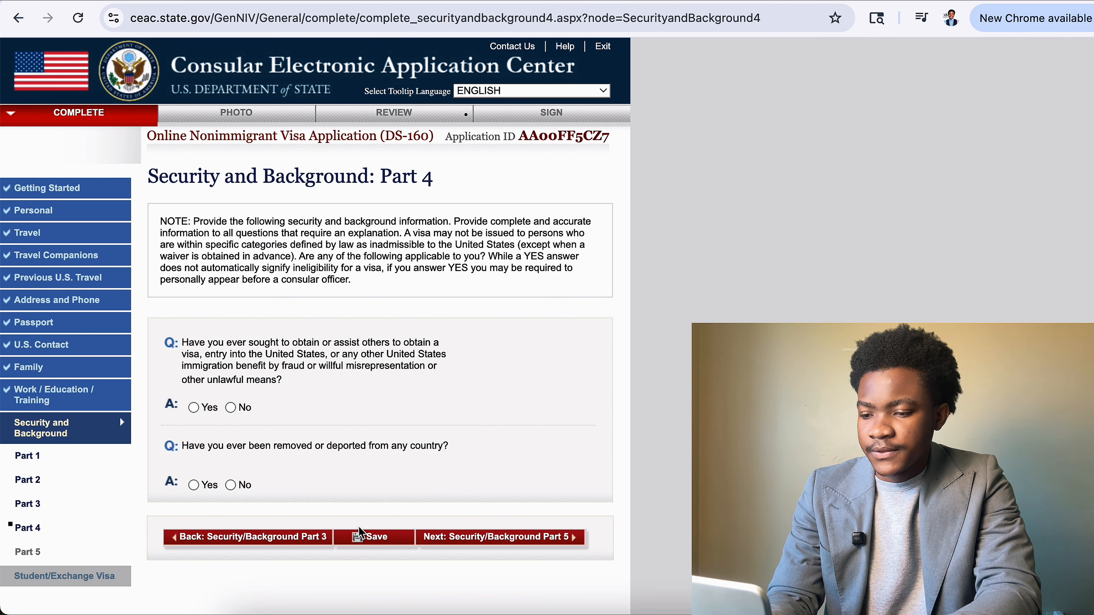
# Answer No to visa fraud and removal or deportation, save, and continue to Part 5.
pyautogui.click(230, 407)
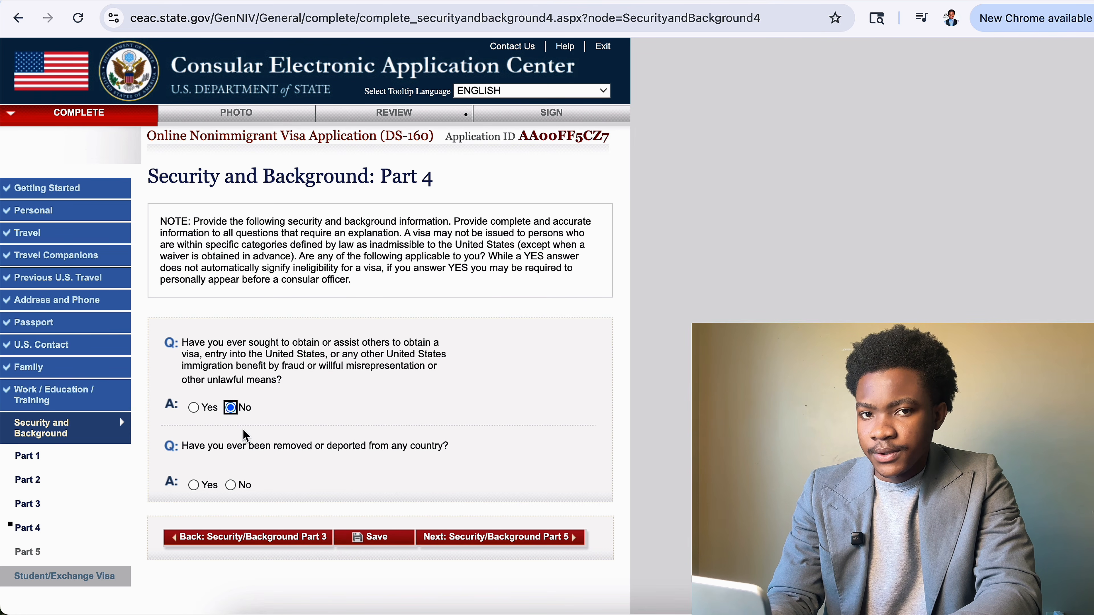
pyautogui.click(231, 486)
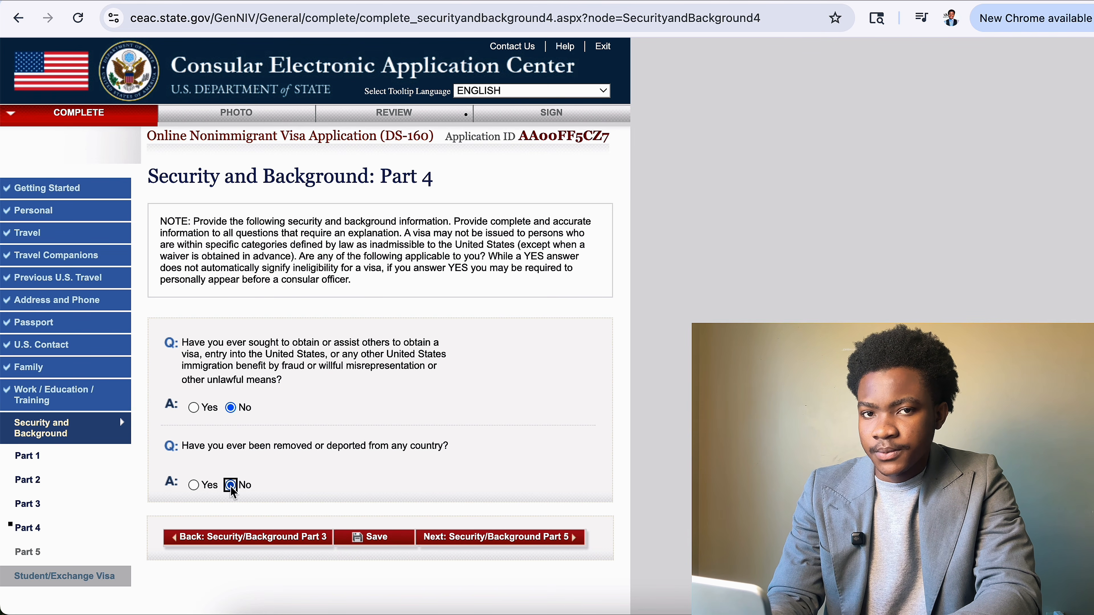
pyautogui.click(377, 538)
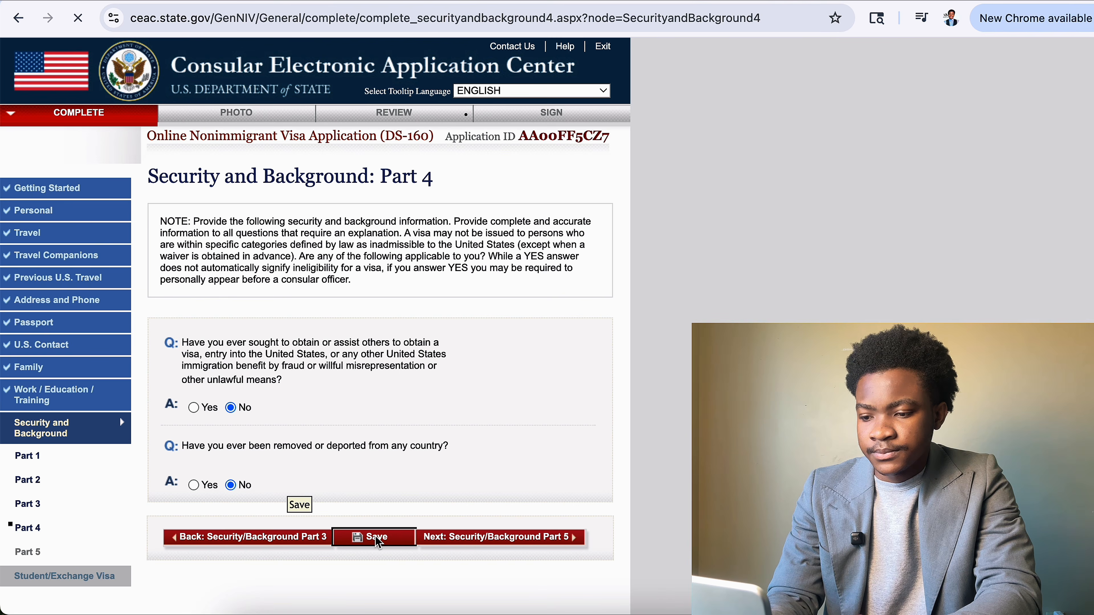
pyautogui.click(329, 332)
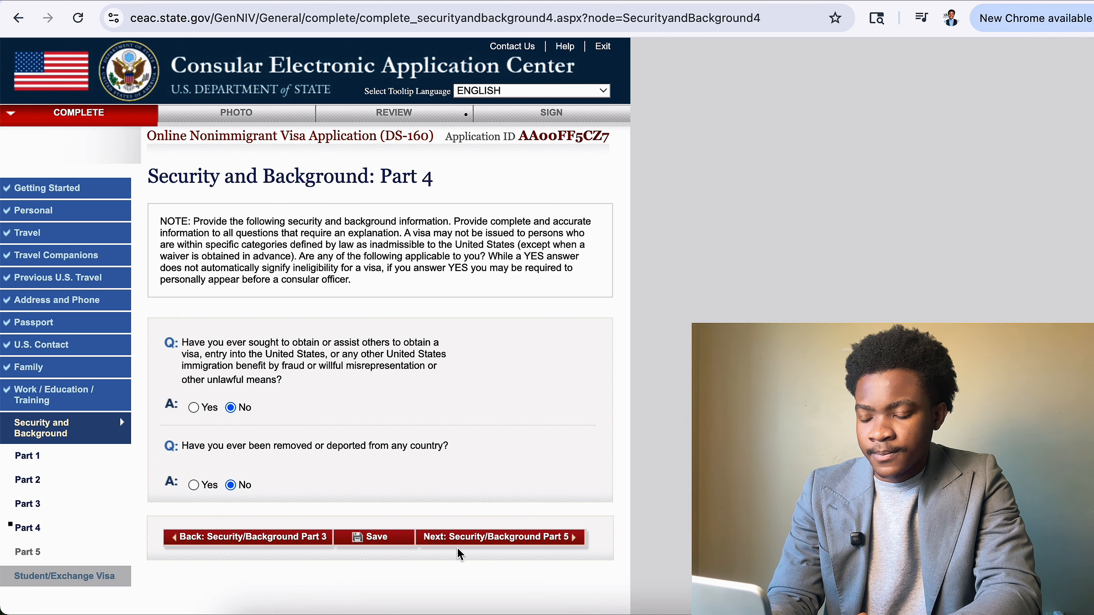
pyautogui.click(460, 536)
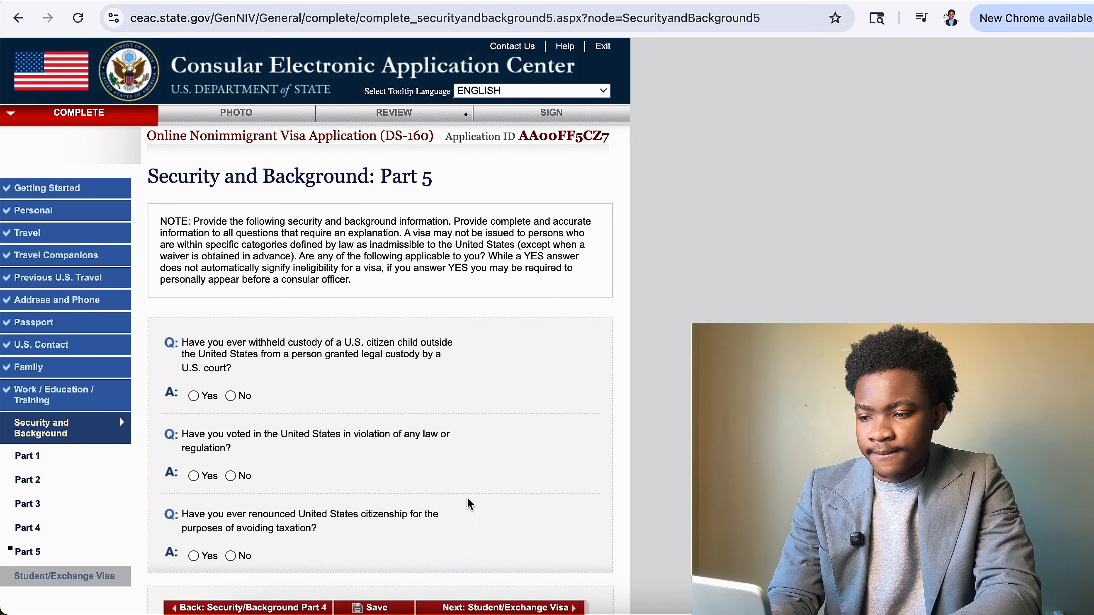
# Answer No to the child custody, illegal voting and renounced citizenship questions.
pyautogui.click(231, 395)
pyautogui.click(230, 476)
pyautogui.click(231, 555)
pyautogui.scroll(-4, 236, 555)
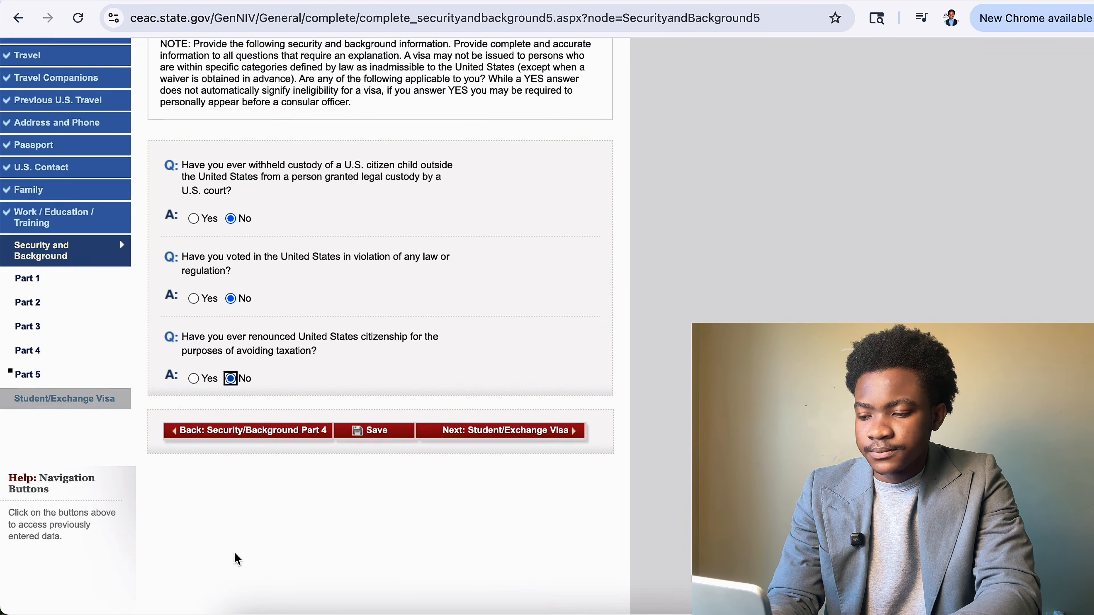
pyautogui.scroll(-2, 235, 554)
# Save the Part 5 answers and continue to the Student/Exchange Visa section.
pyautogui.click(388, 373)
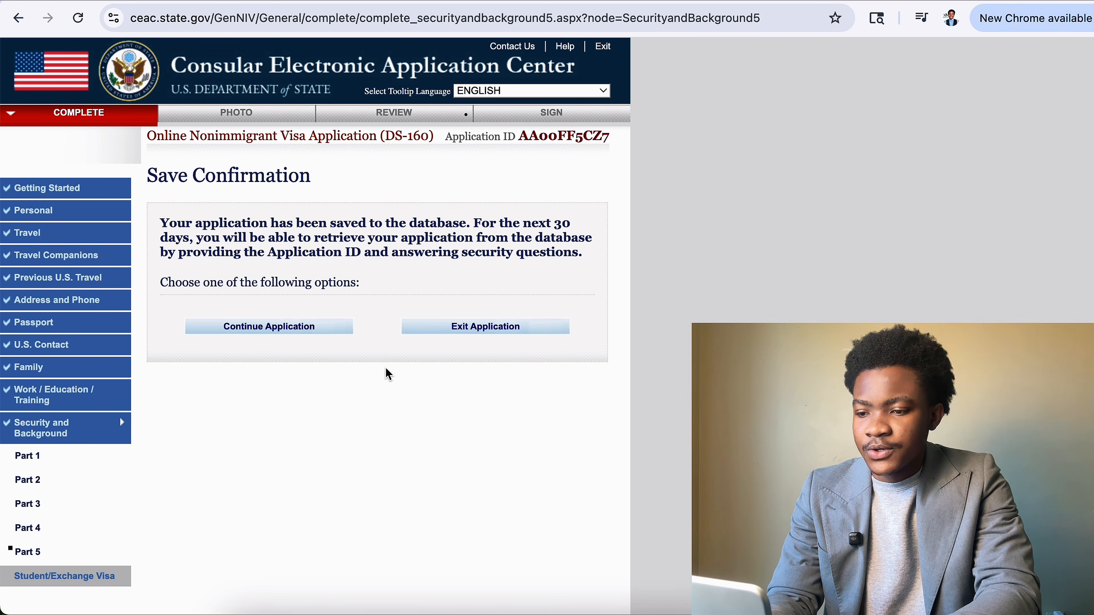
pyautogui.click(339, 327)
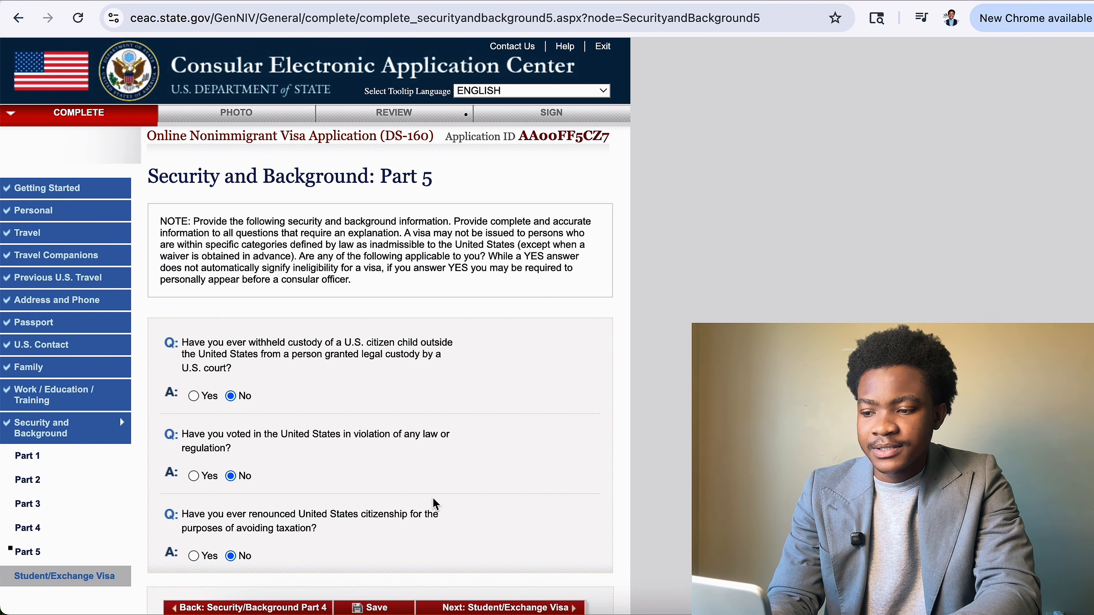
pyautogui.scroll(-10, 432, 497)
pyautogui.click(534, 225)
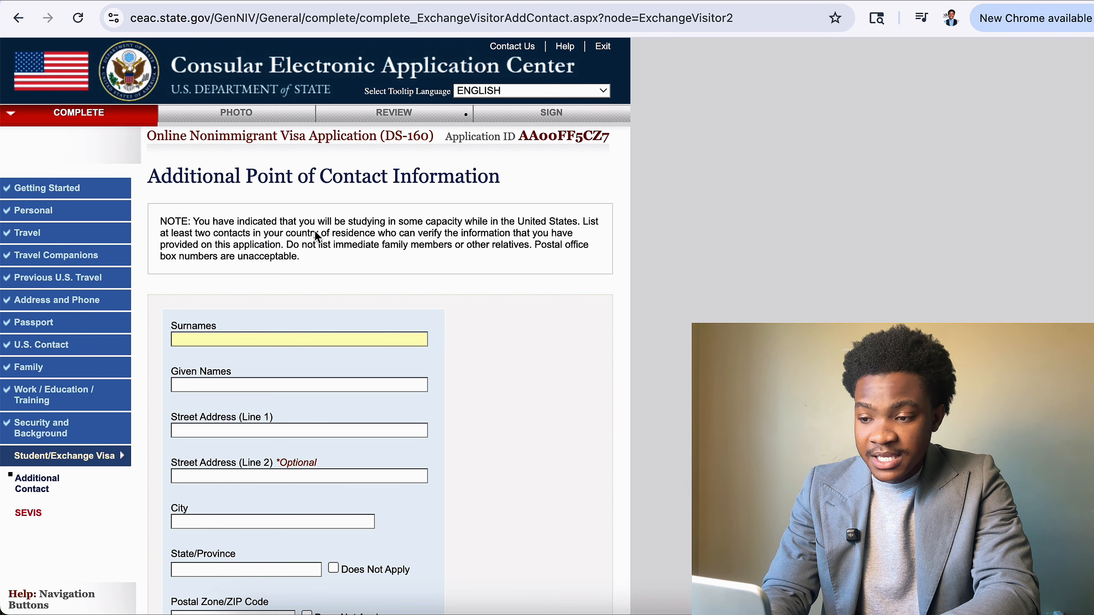
# Enter the first contact's surname and given names.
pyautogui.moveTo(193, 222); pyautogui.dragTo(536, 248)
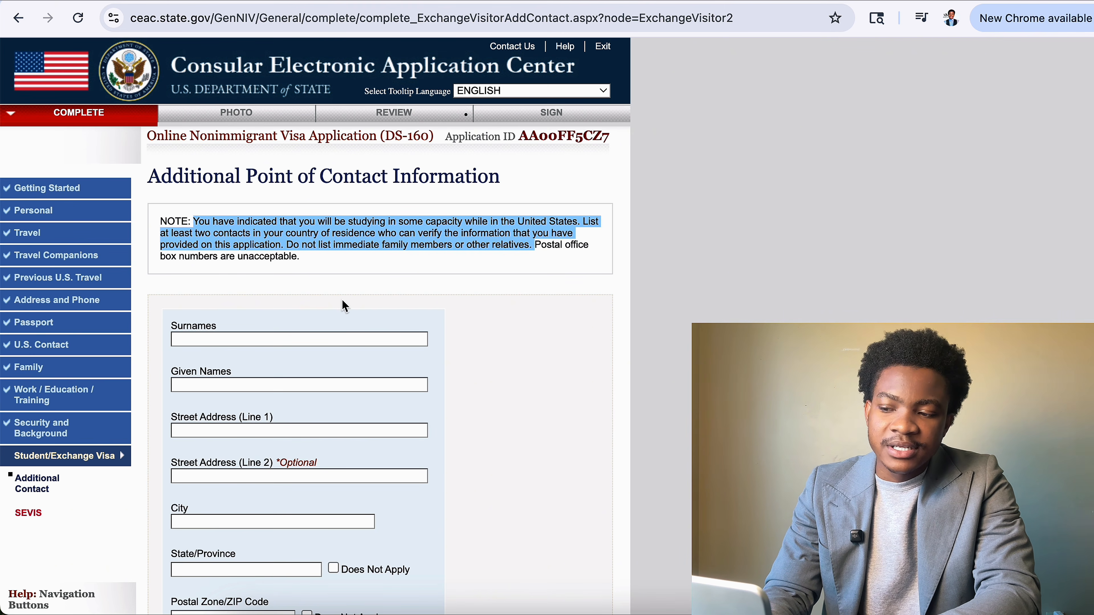
pyautogui.click(359, 440)
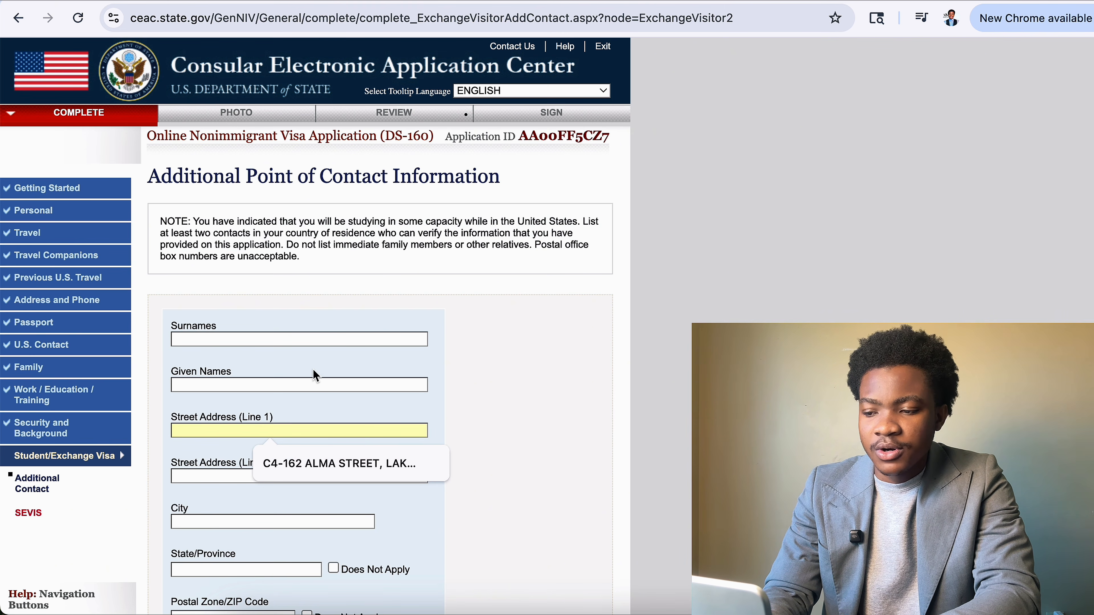
pyautogui.click(318, 350)
pyautogui.click(406, 340)
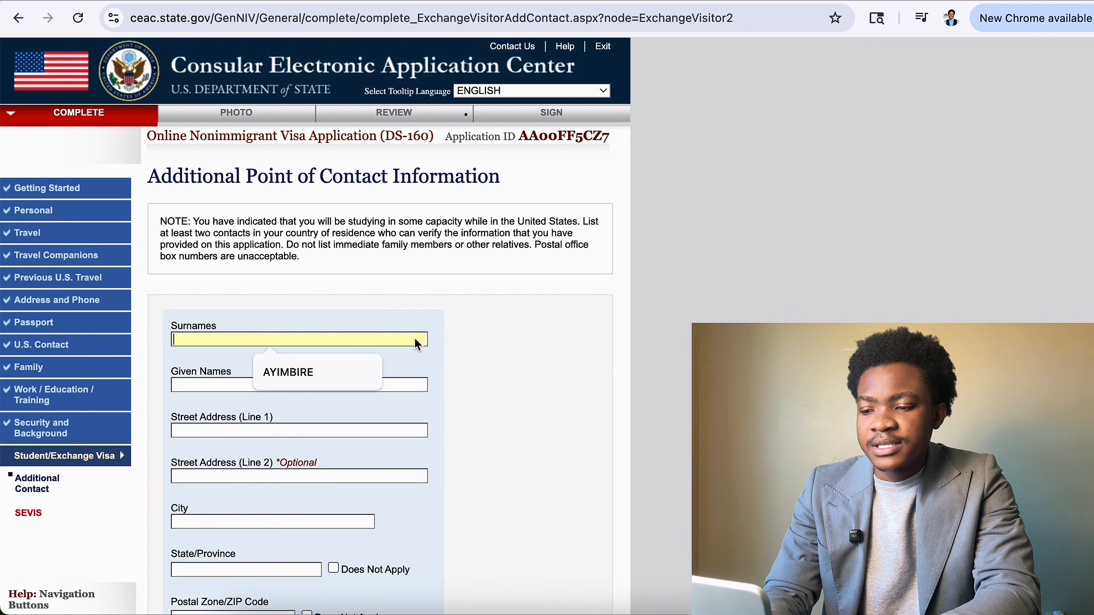
pyautogui.click(456, 346)
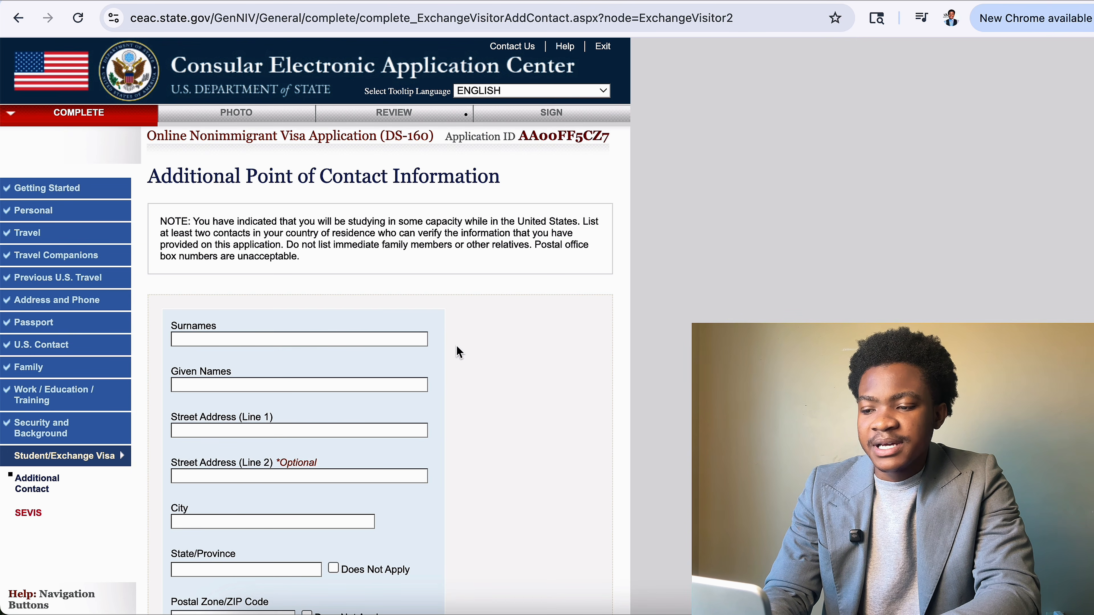
pyautogui.click(384, 338)
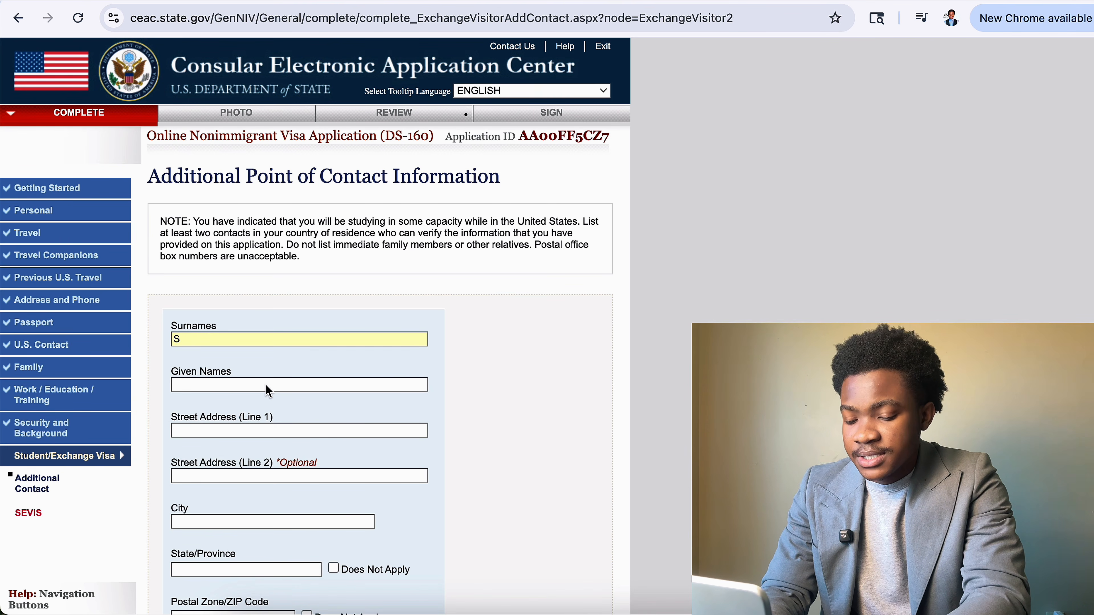
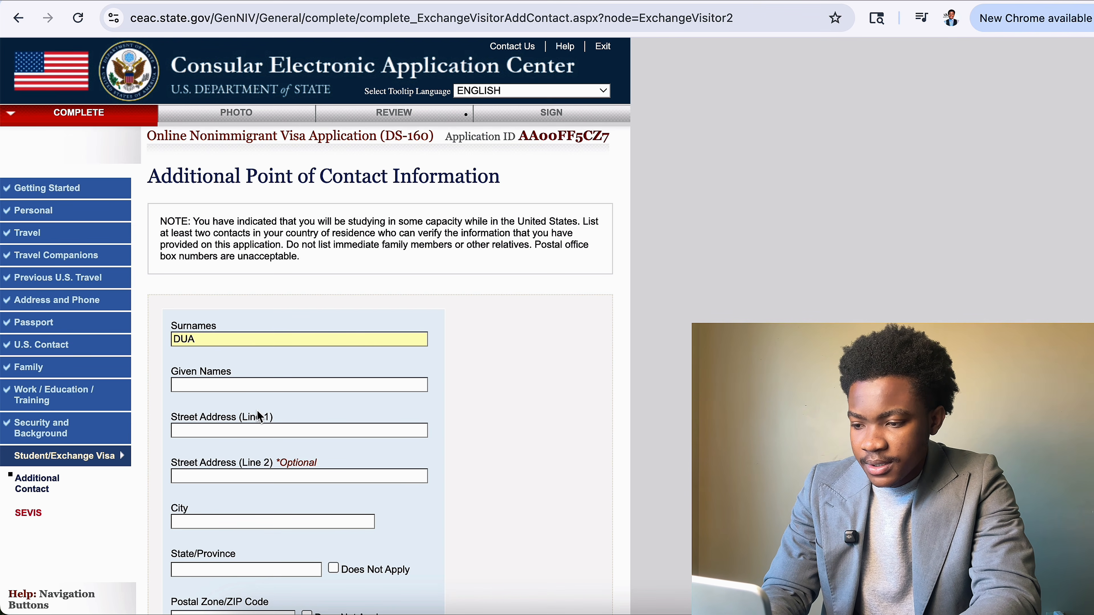
pyautogui.click(272, 383)
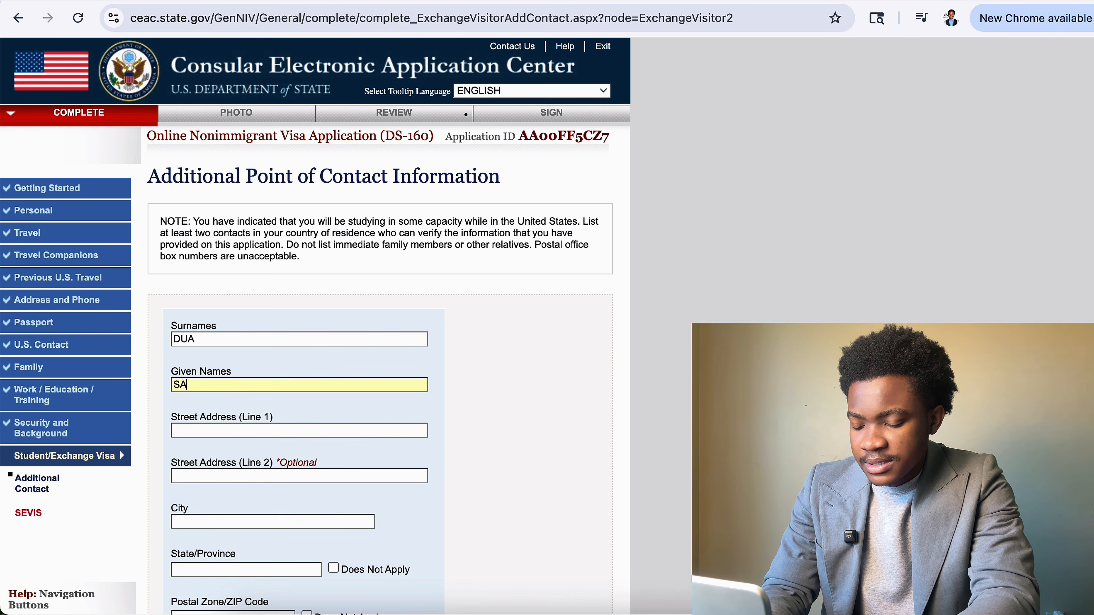
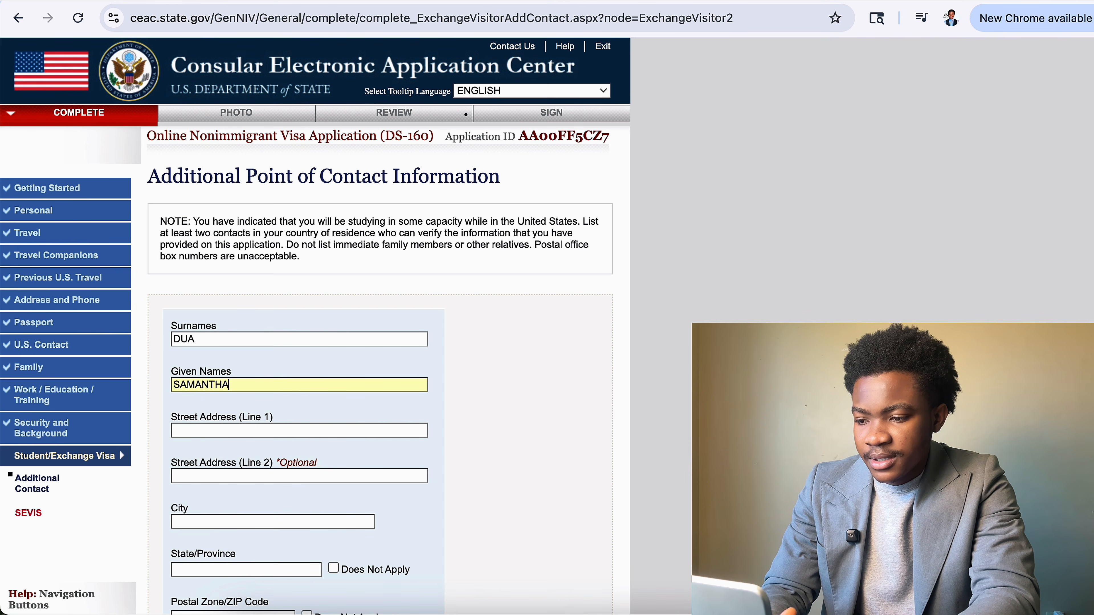
# Enter the first contact's street address and ACCRA as the city.
pyautogui.scroll(-1, 444, 457)
pyautogui.scroll(-3, 443, 457)
pyautogui.click(405, 284)
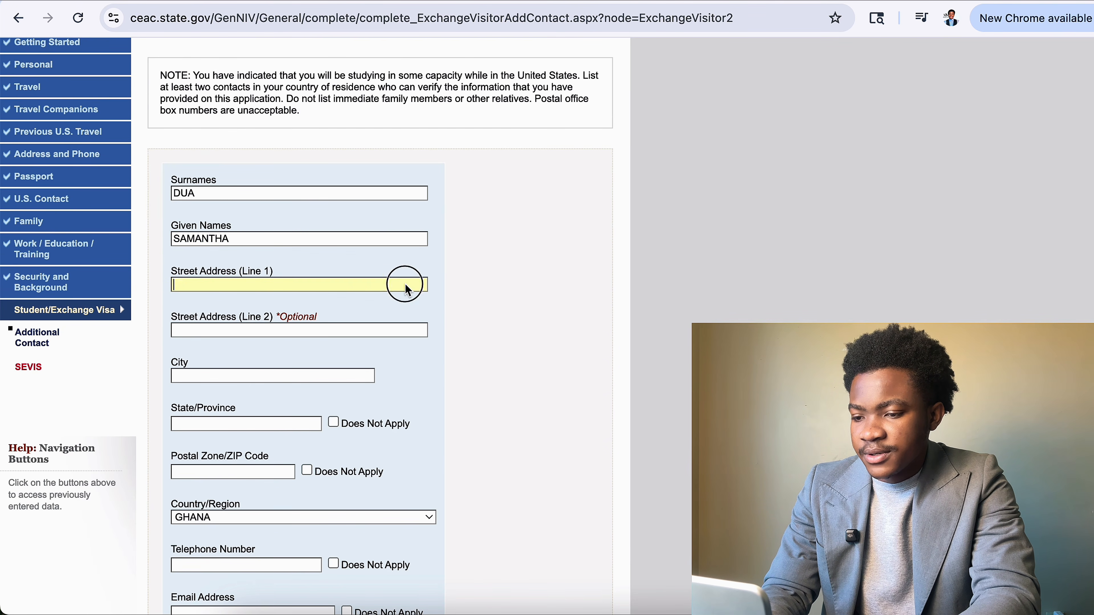
pyautogui.write('AAS')
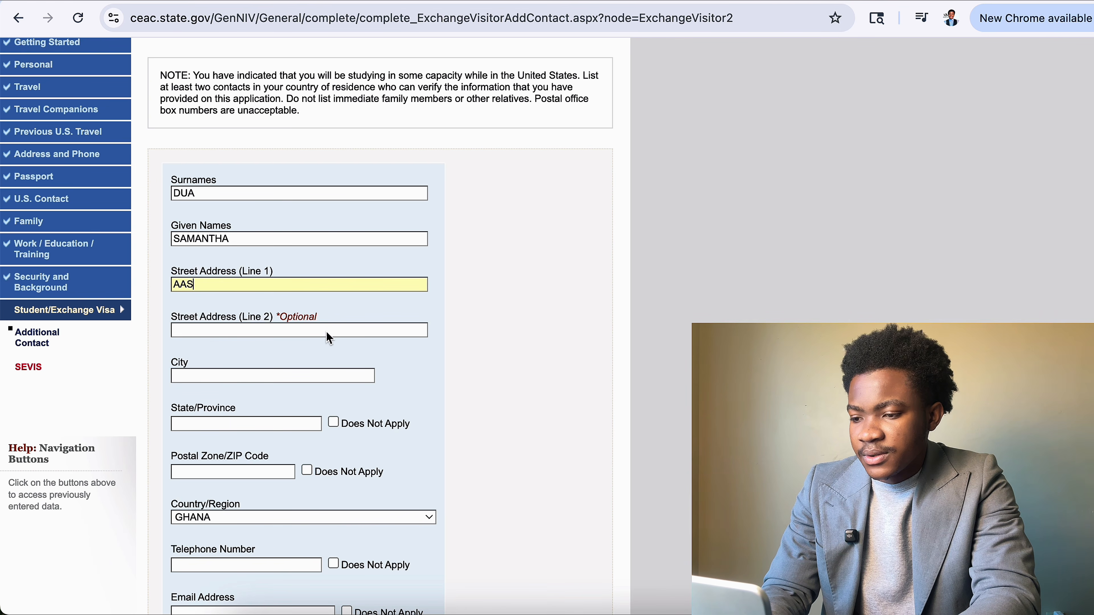
pyautogui.click(354, 379)
pyautogui.write('S')
pyautogui.scroll(-3, 284, 413)
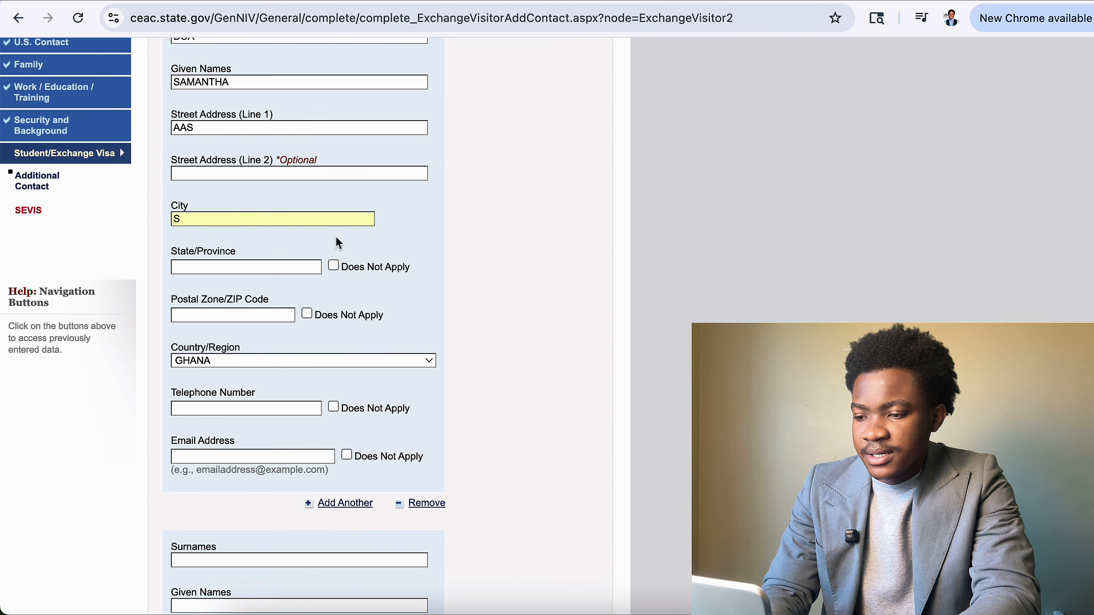
pyautogui.press('BackSpace')
pyautogui.write('A')
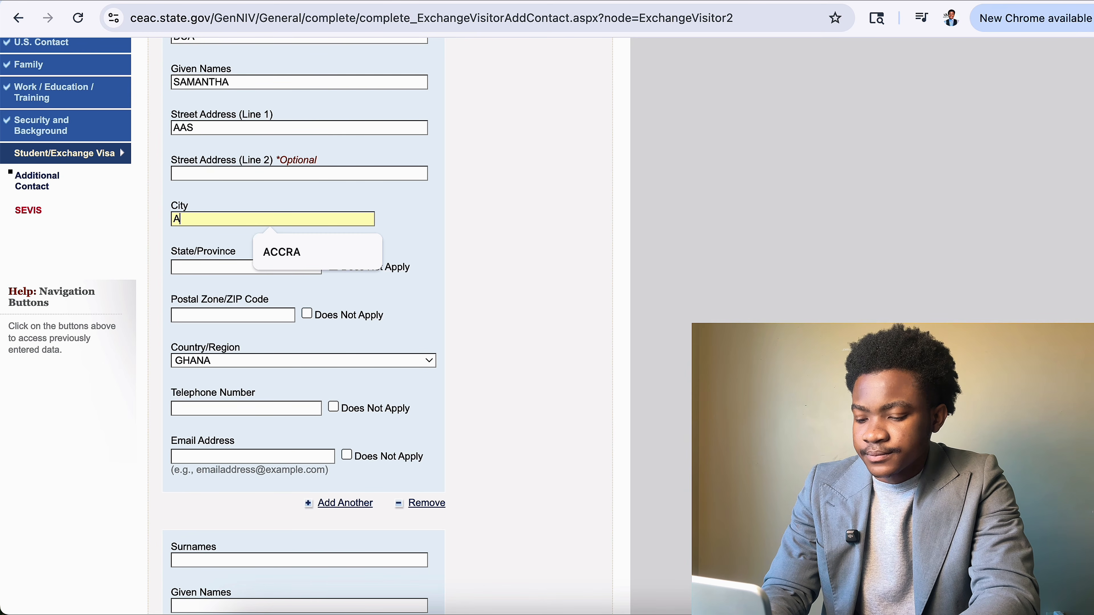
pyautogui.write('CCRA')
pyautogui.click(361, 286)
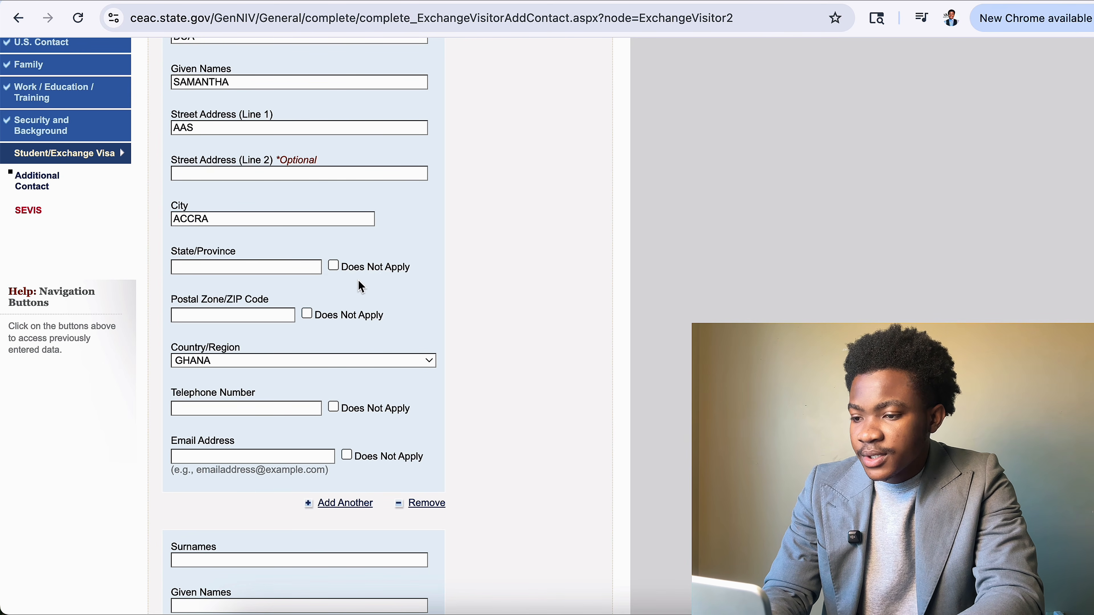
# Mark the first contact's state, ZIP code, telephone and email as Does Not Apply.
pyautogui.click(334, 266)
pyautogui.click(307, 314)
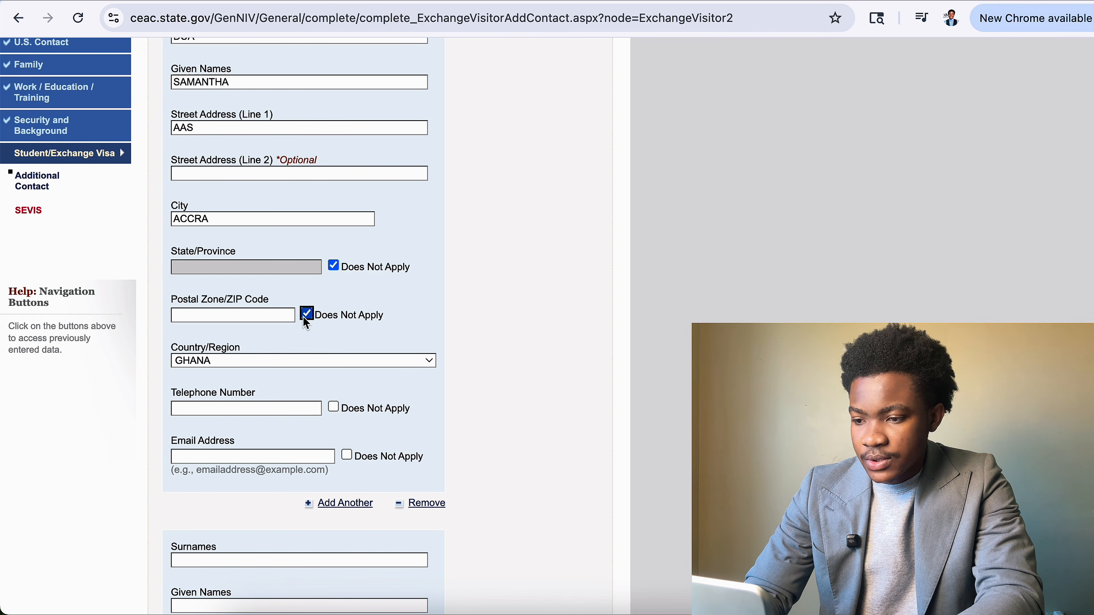
pyautogui.scroll(-3, 304, 318)
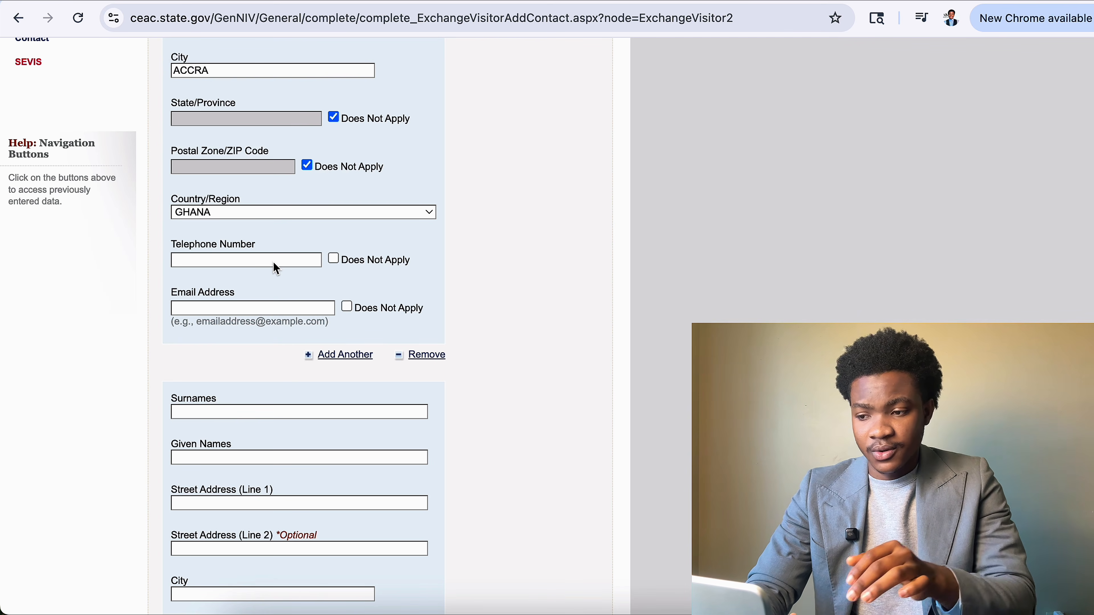
pyautogui.click(334, 260)
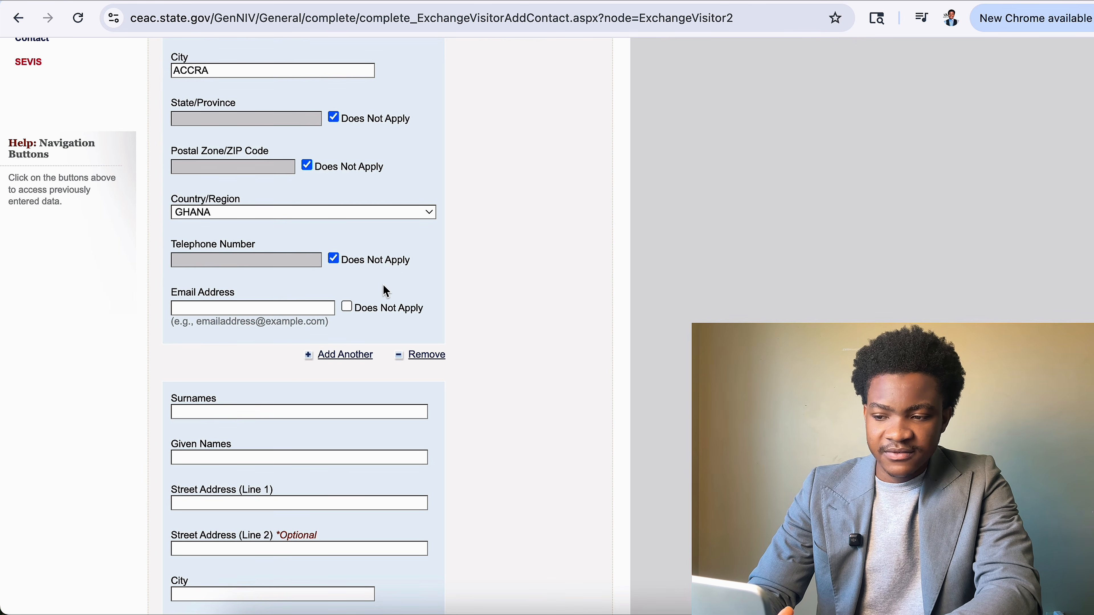
pyautogui.click(348, 306)
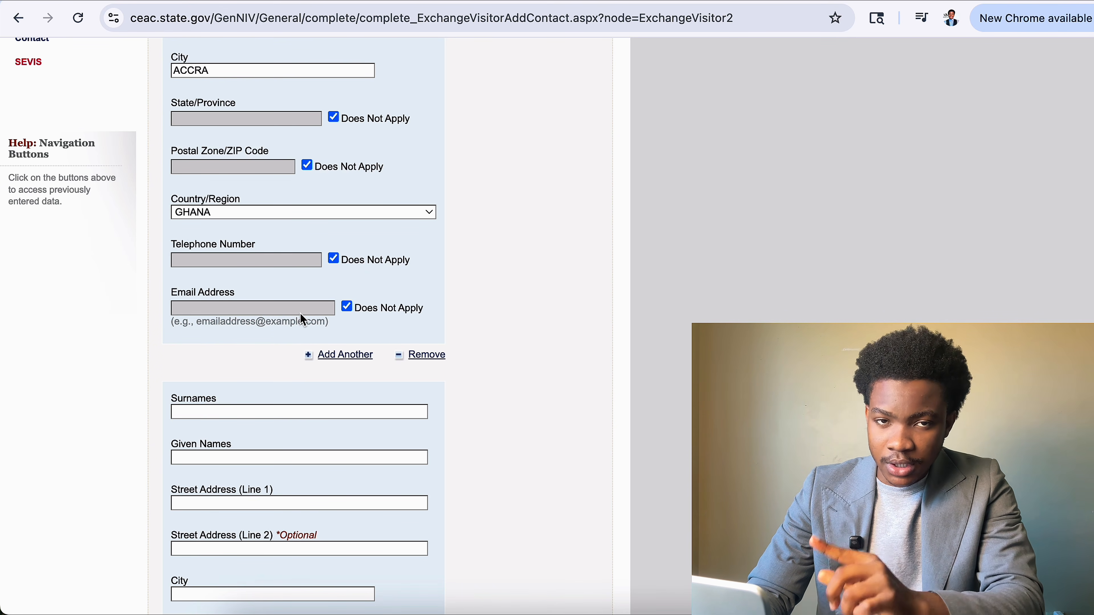
pyautogui.scroll(-10, 395, 412)
pyautogui.scroll(5, 395, 412)
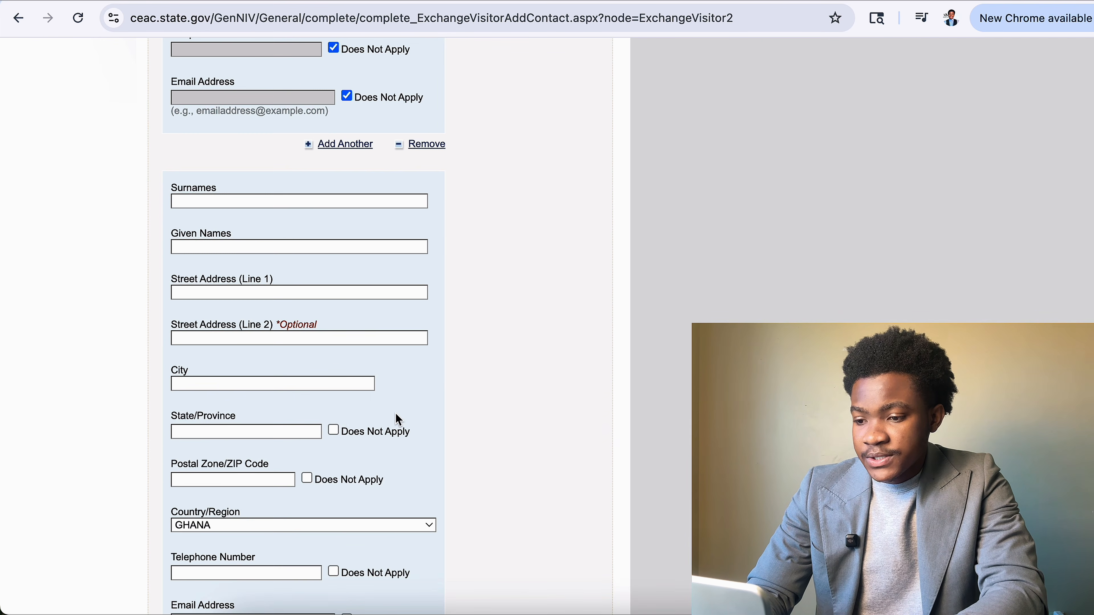
# Mark the second contact's state and ZIP as Does Not Apply and enter their surname and given names.
pyautogui.click(333, 431)
pyautogui.click(305, 479)
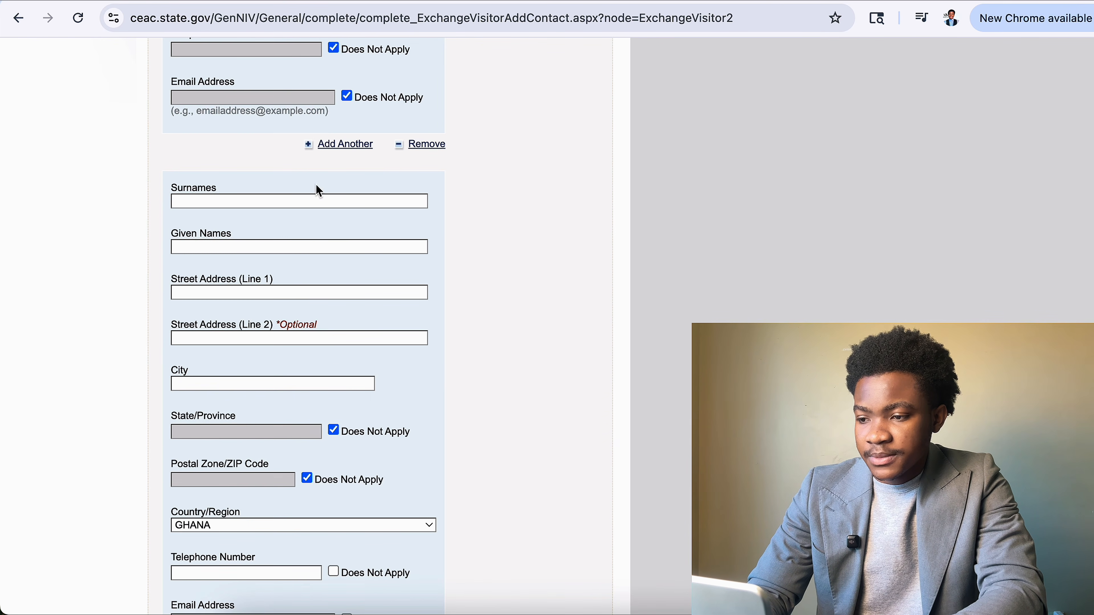
pyautogui.click(282, 203)
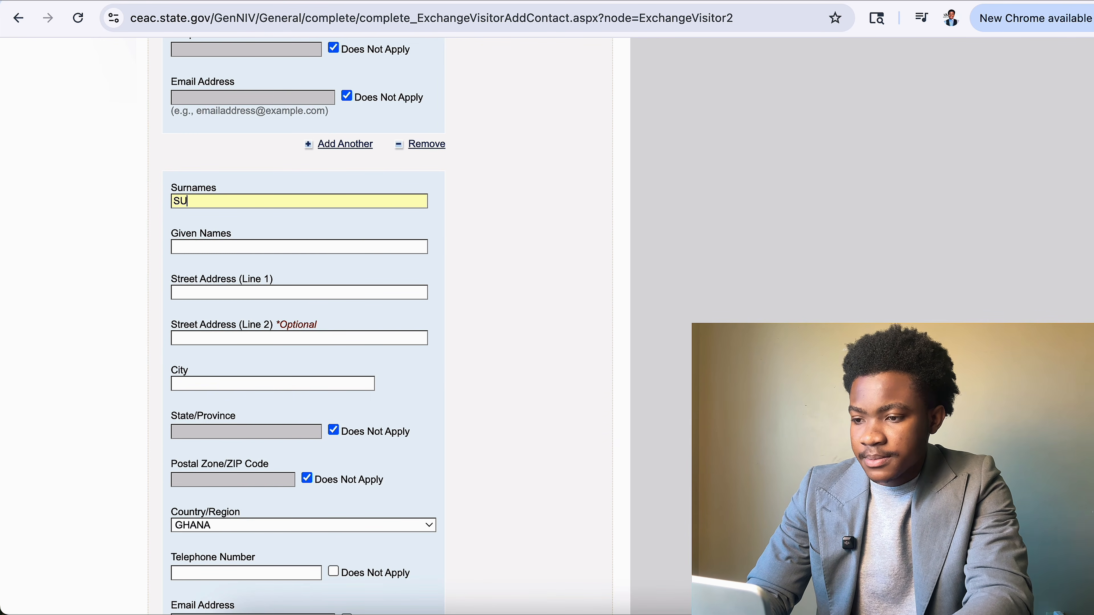
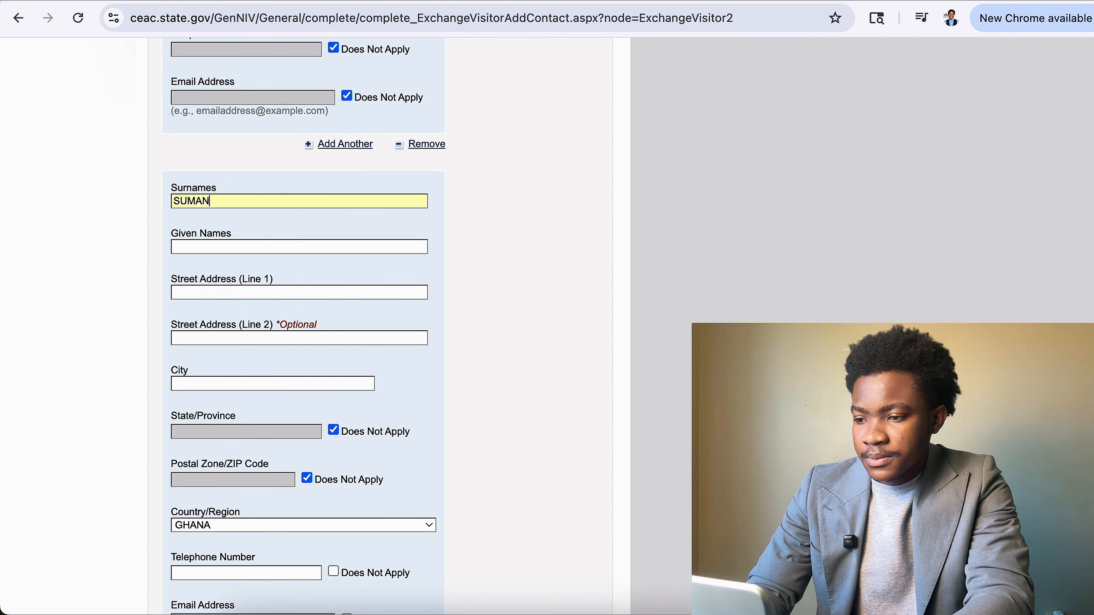
pyautogui.click(331, 250)
pyautogui.write('SD')
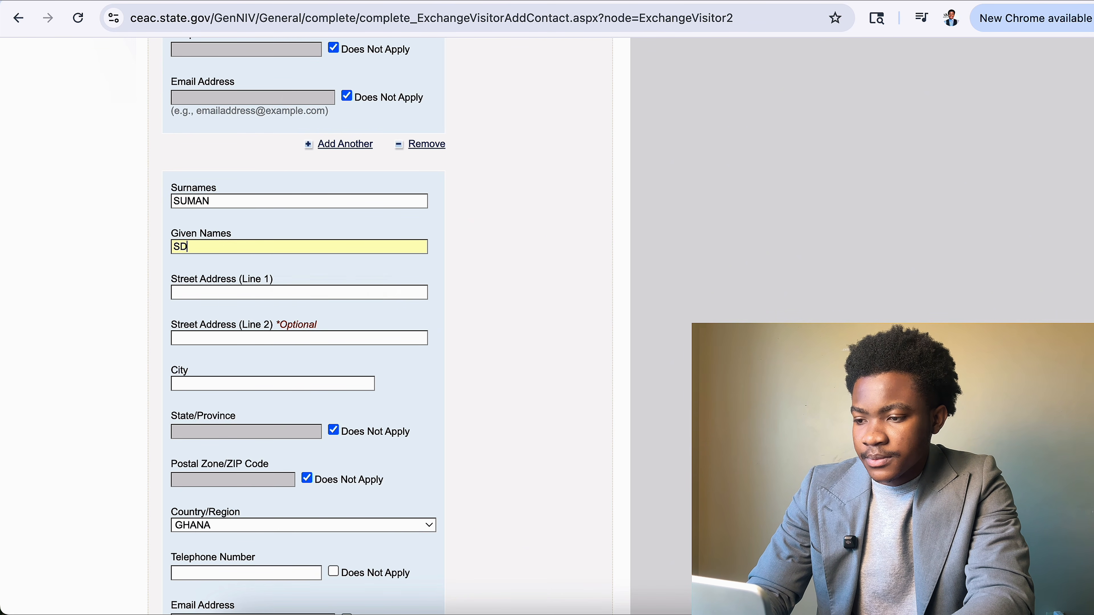
pyautogui.press('BackSpace')
pyautogui.press('BackSpace')
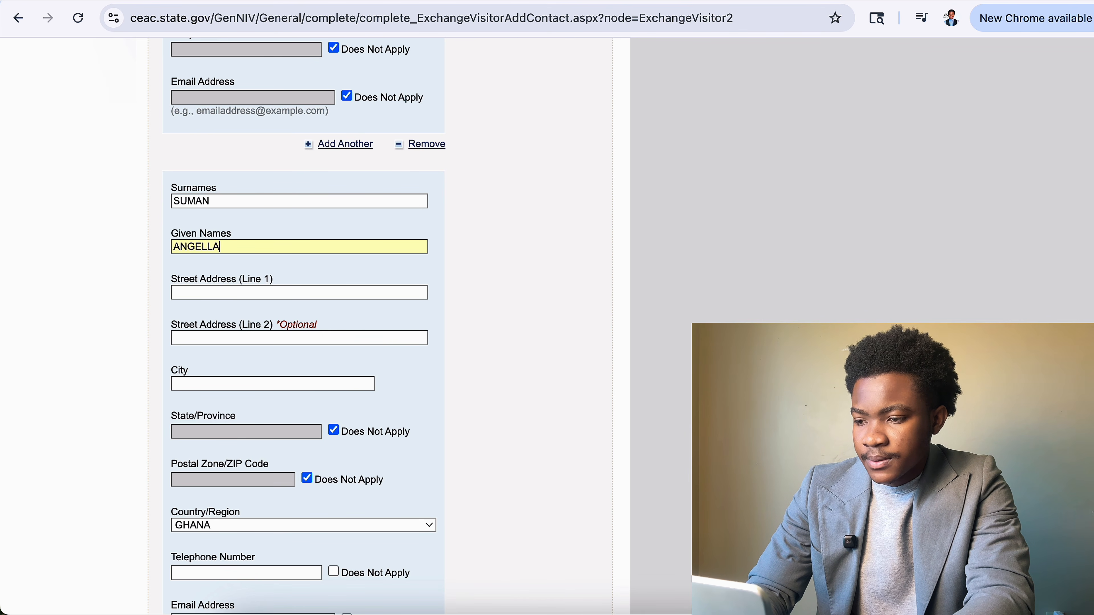
# Enter the second contact's street address and mark telephone and email Does Not Apply.
pyautogui.click(405, 298)
pyautogui.write('SD')
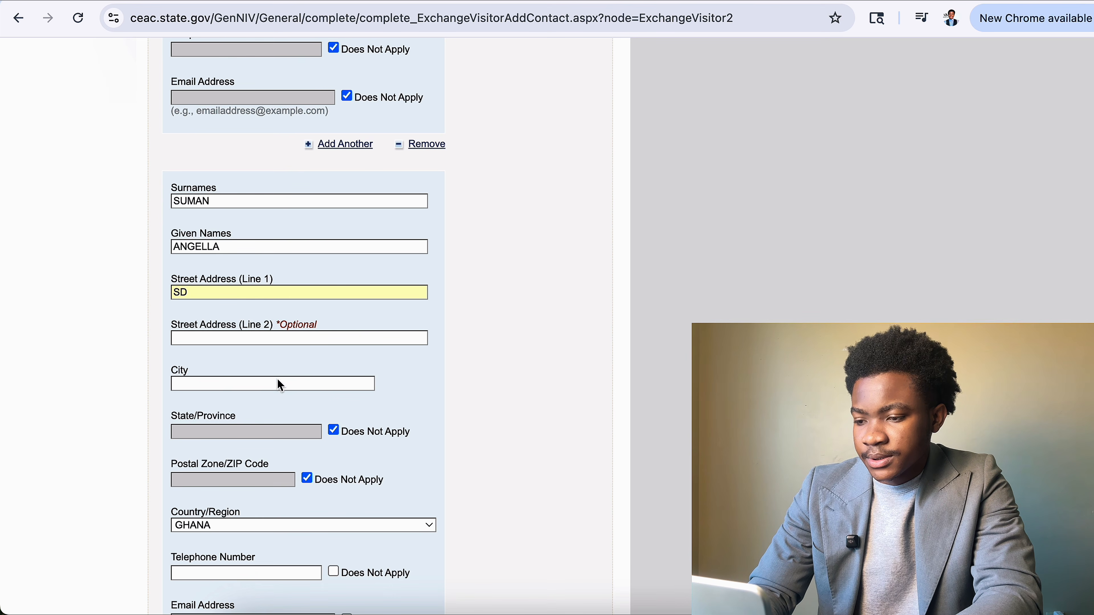
pyautogui.write('T')
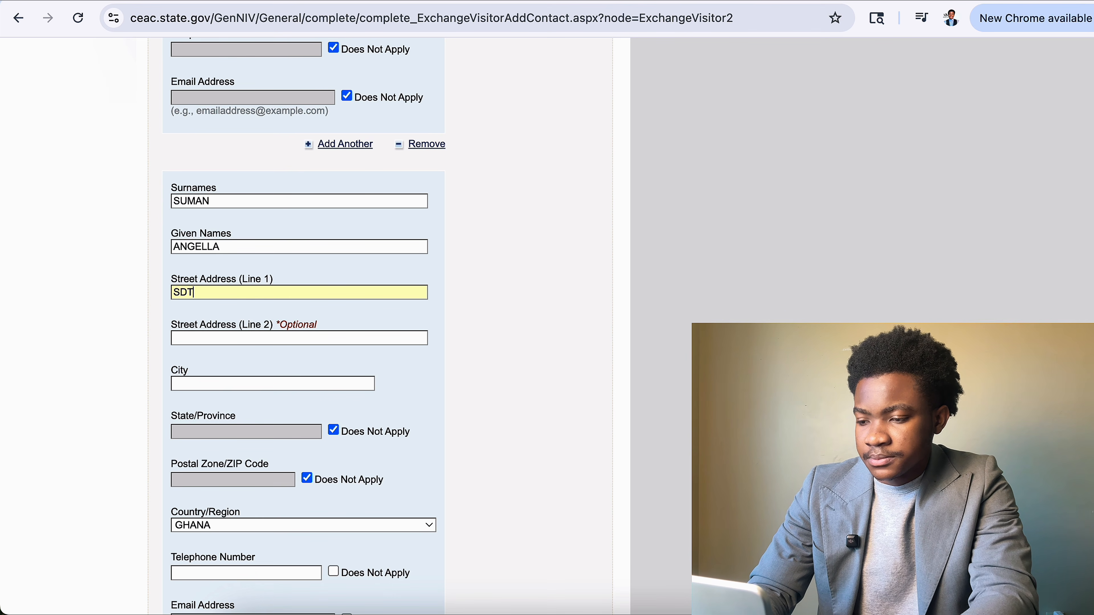
pyautogui.click(302, 387)
pyautogui.write('T')
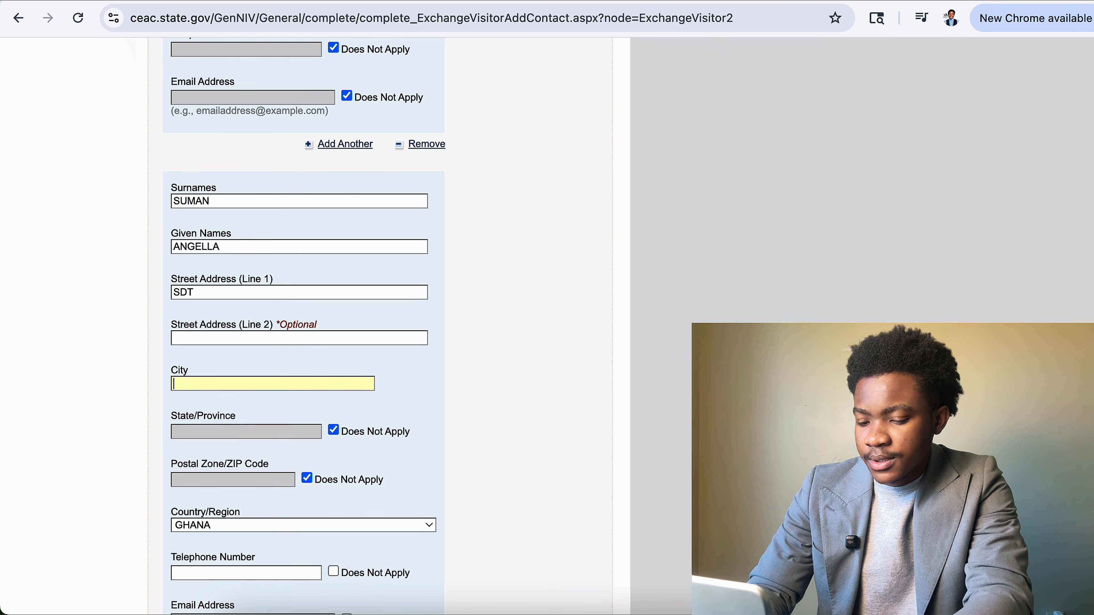
pyautogui.scroll(-5, 366, 364)
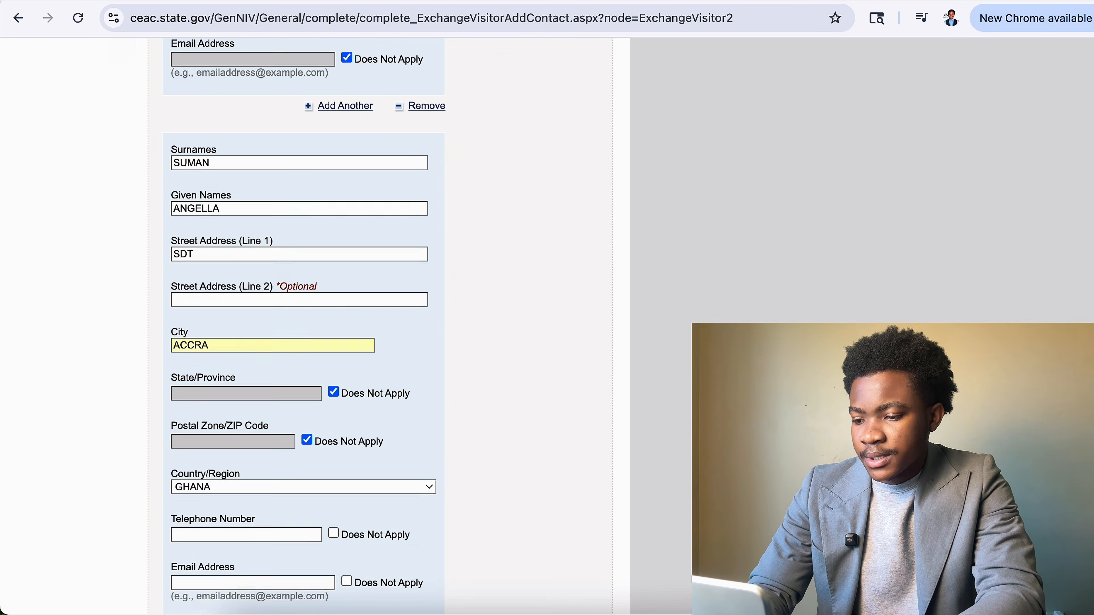
pyautogui.click(333, 383)
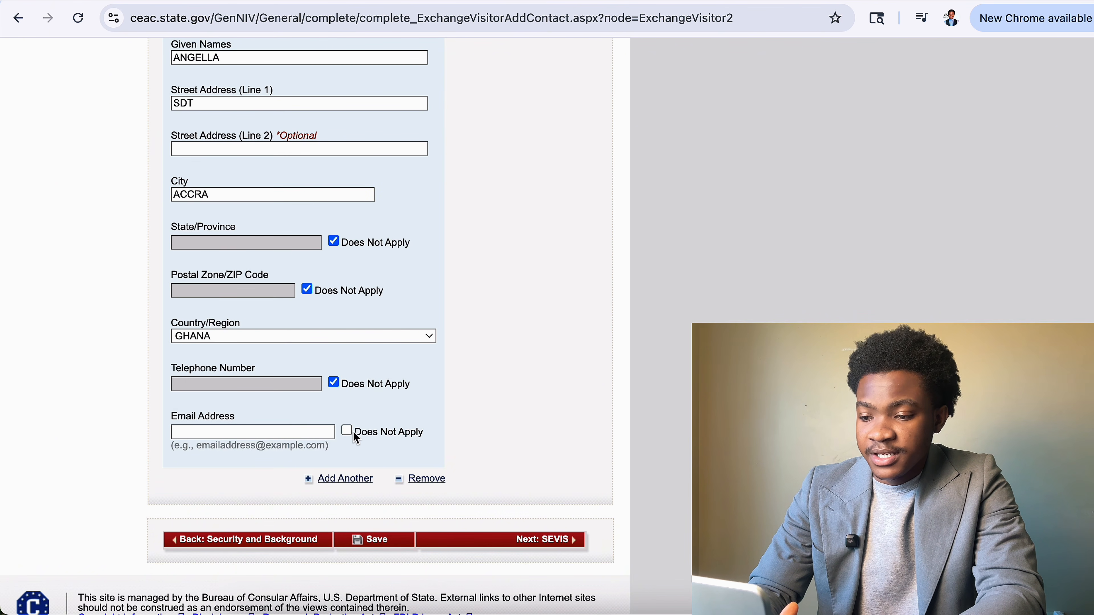
pyautogui.click(353, 432)
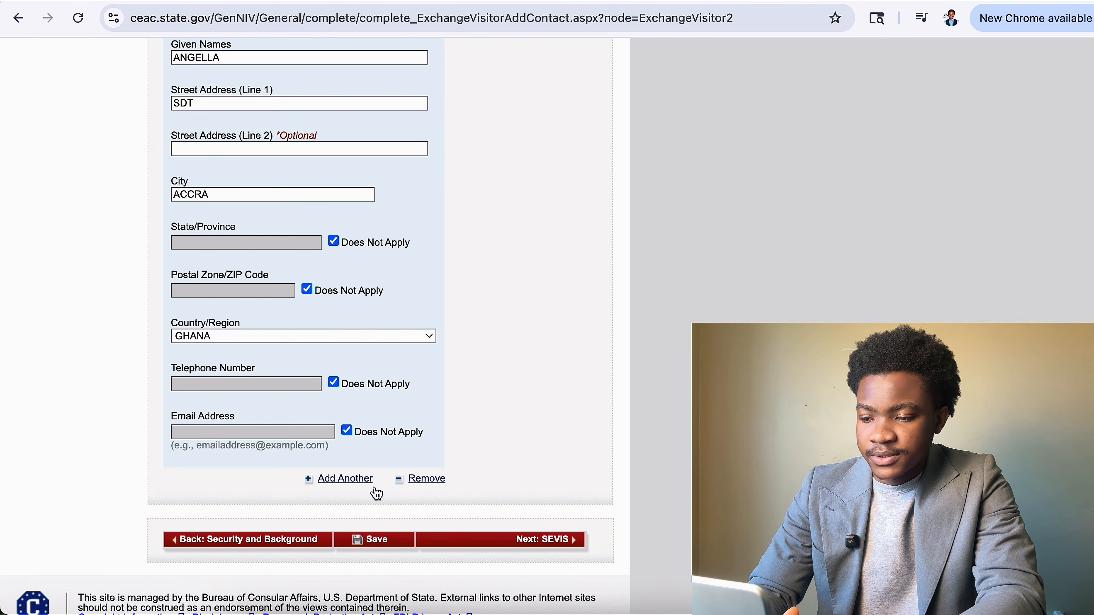
# Save the contact page and continue to SEVIS Information.
pyautogui.click(386, 546)
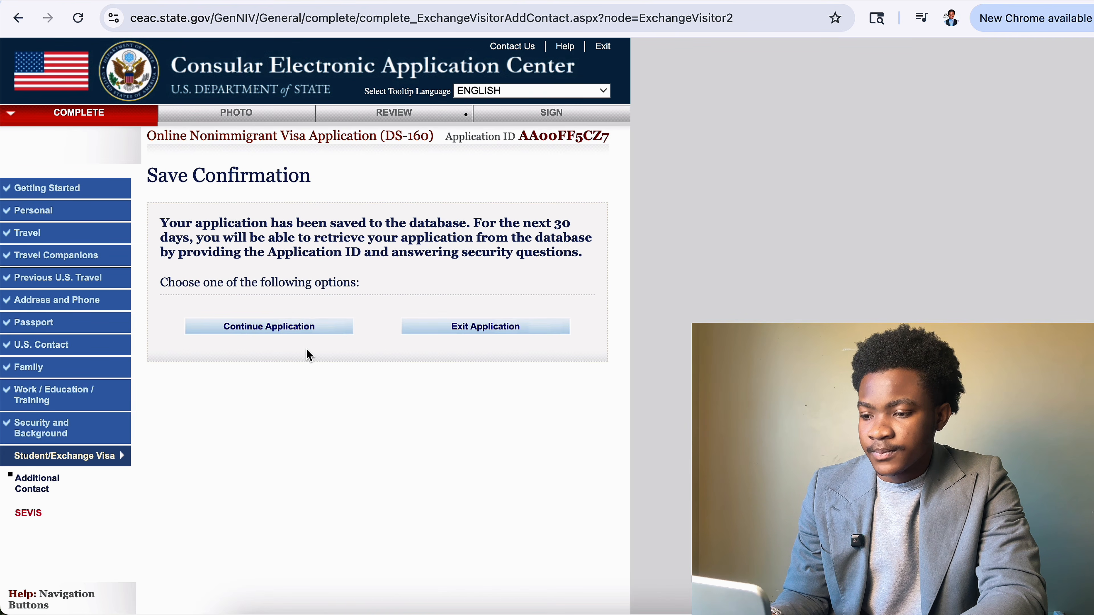
pyautogui.click(312, 329)
pyautogui.scroll(-8, 312, 337)
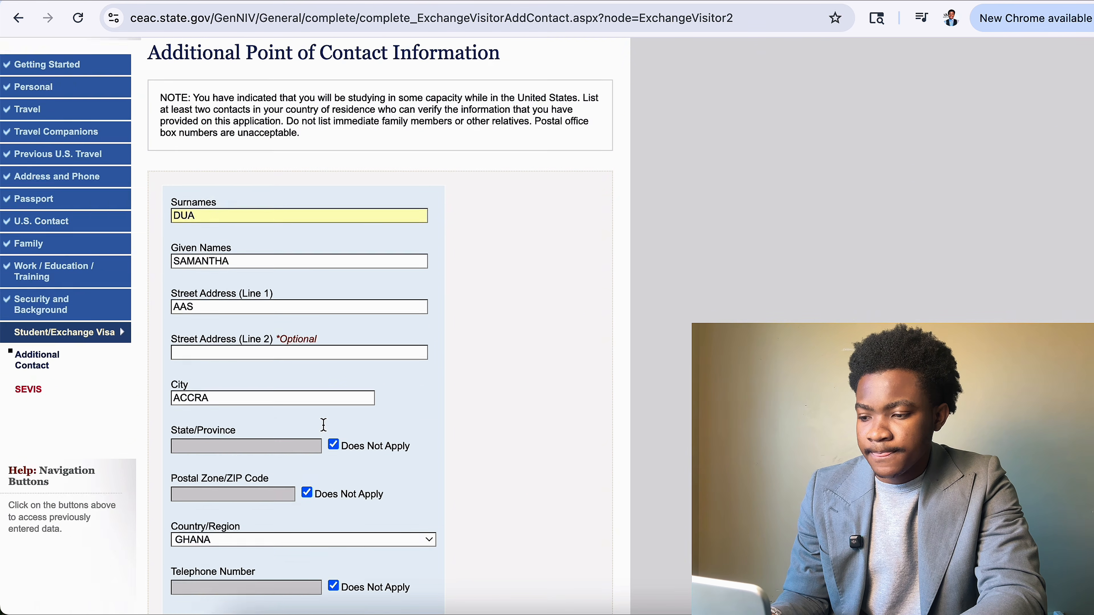
pyautogui.scroll(-1, 480, 441)
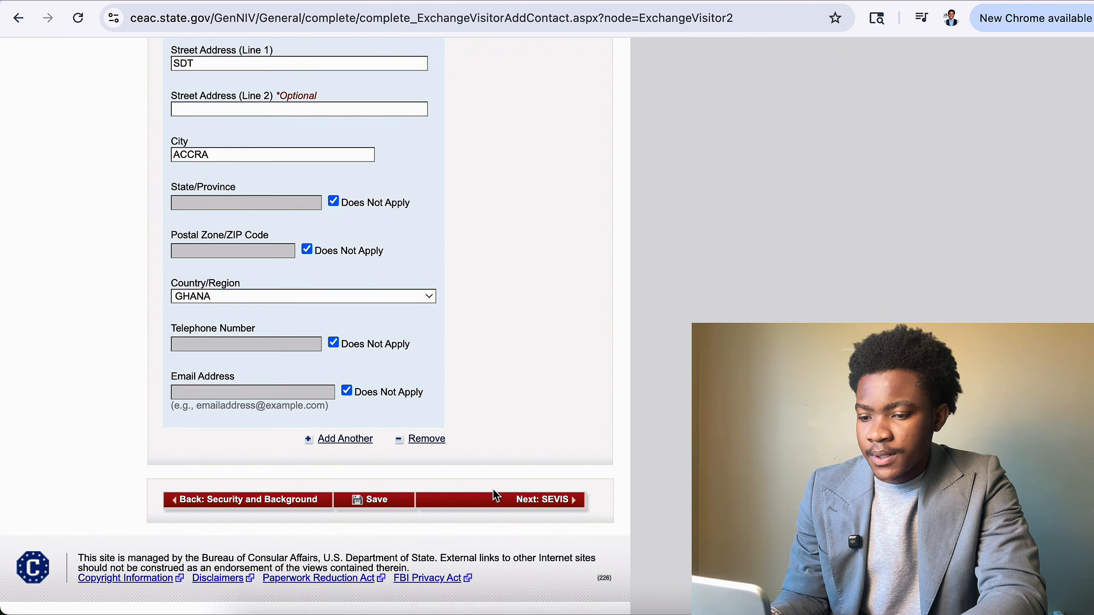
pyautogui.click(491, 497)
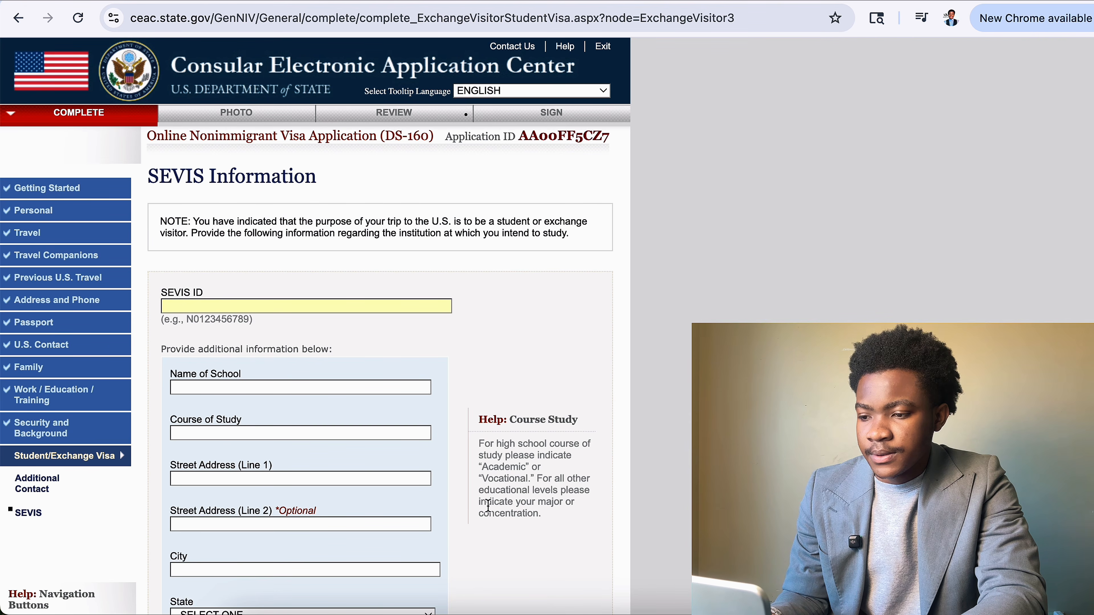
# Enter GG as the school name and CCEE as the course of study.
pyautogui.scroll(-4, 489, 508)
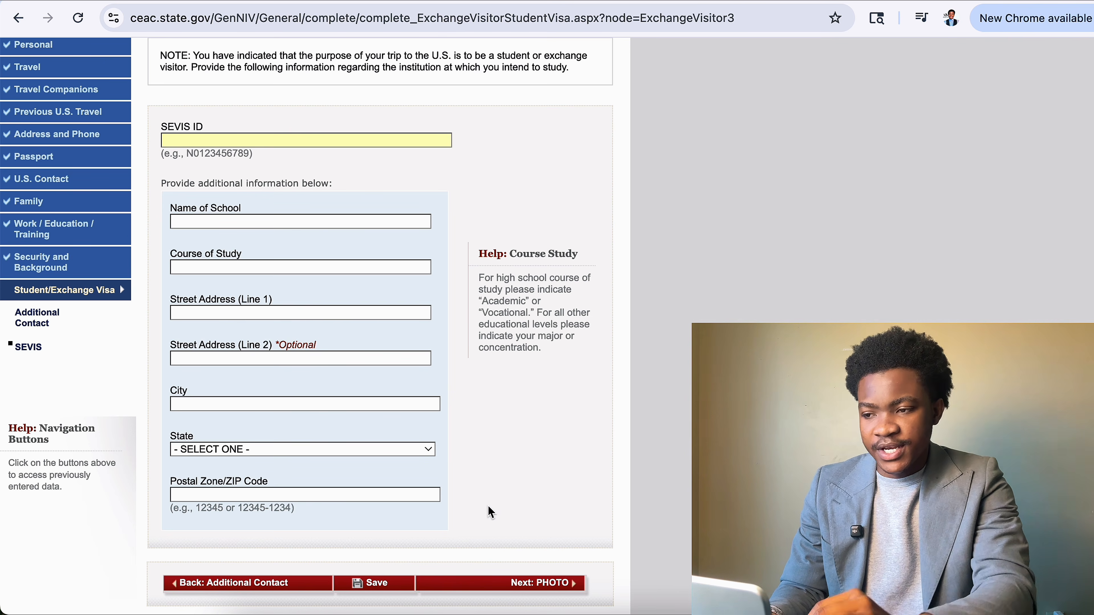
pyautogui.scroll(4, 251, 362)
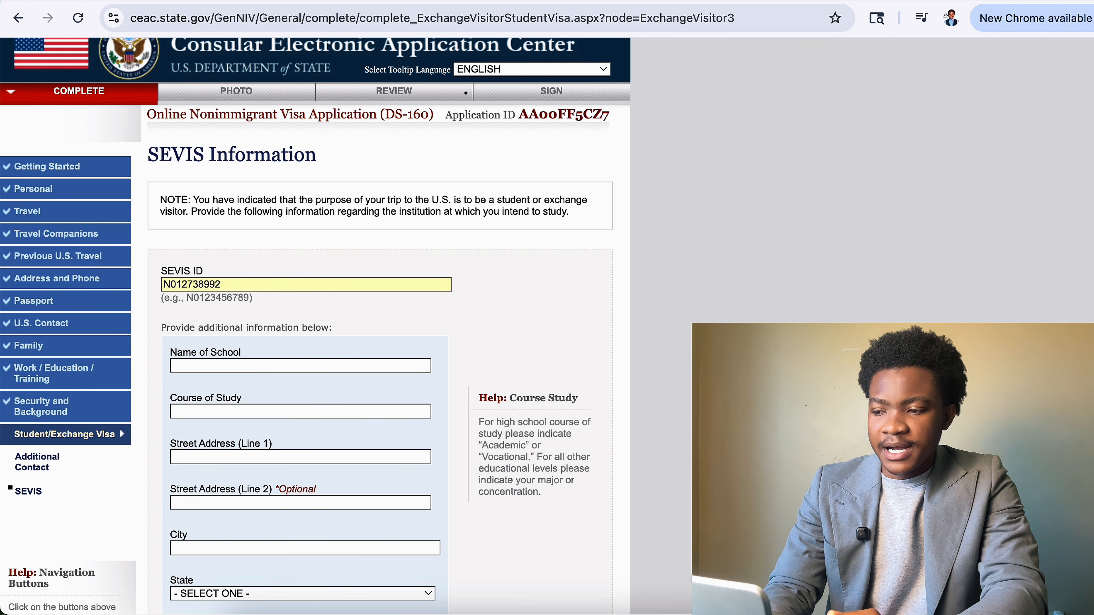
pyautogui.click(324, 367)
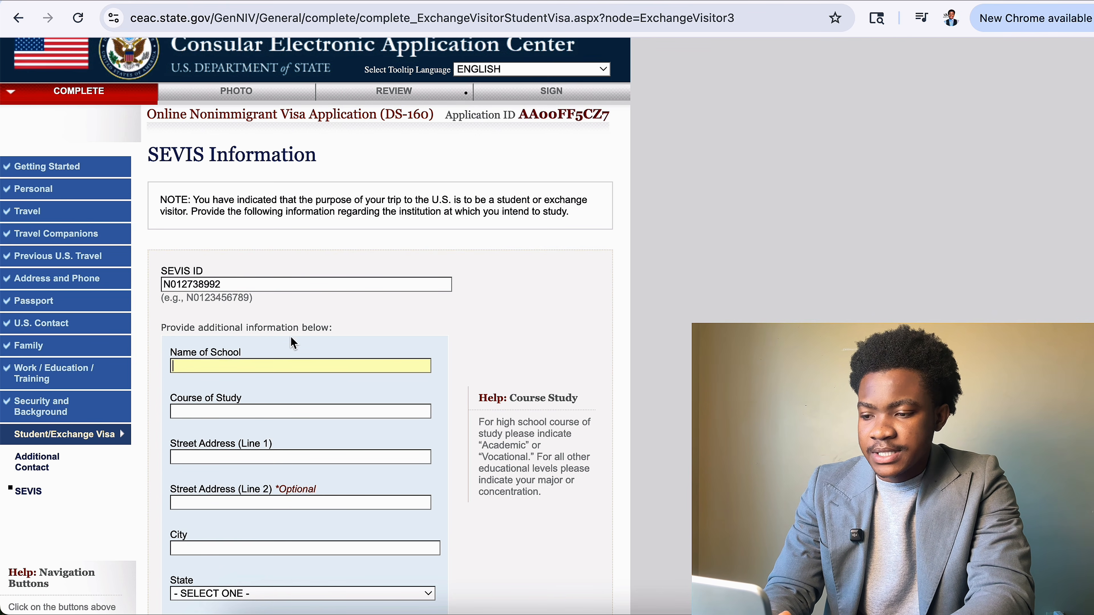
pyautogui.write('GG')
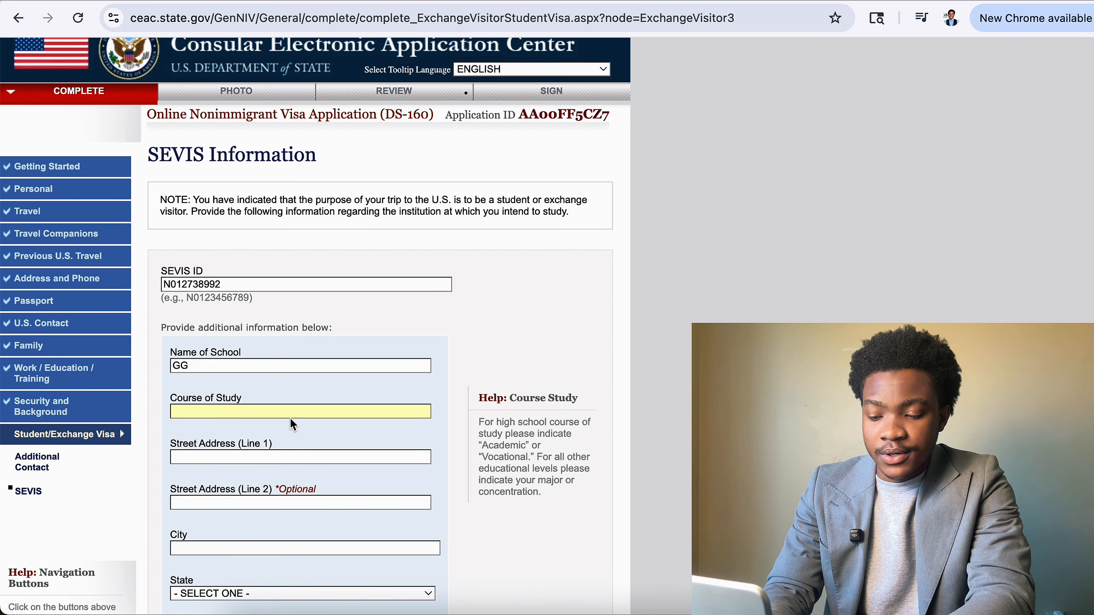
pyautogui.write('CC')
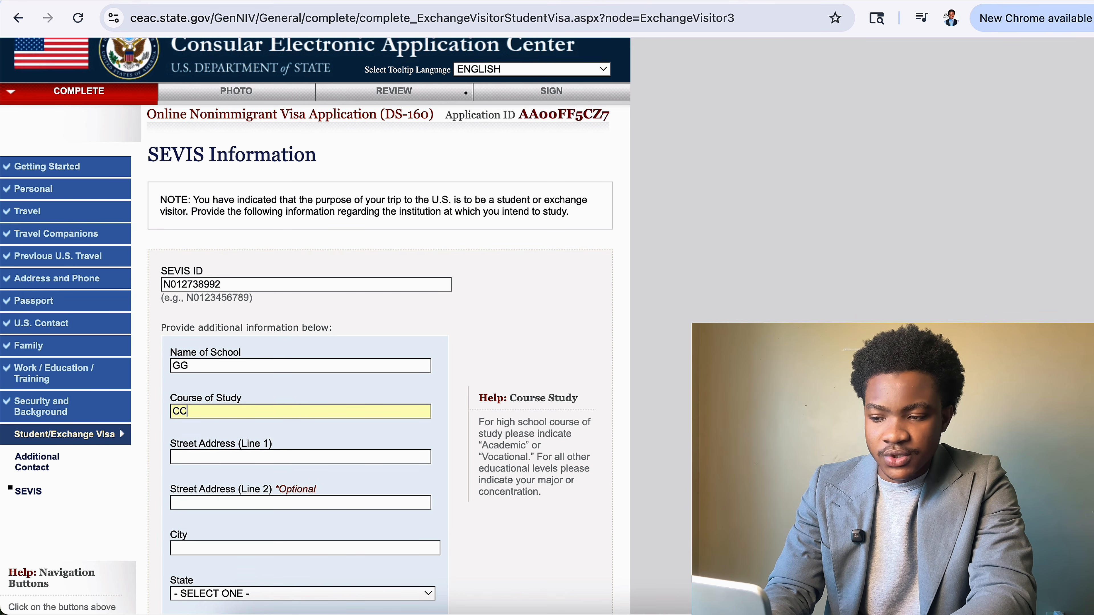
pyautogui.write('EE')
# Fill the school address: streets SS and SSDF, city SD, state GEORGIA, ZIP 49949.
pyautogui.click(280, 458)
pyautogui.write('SS')
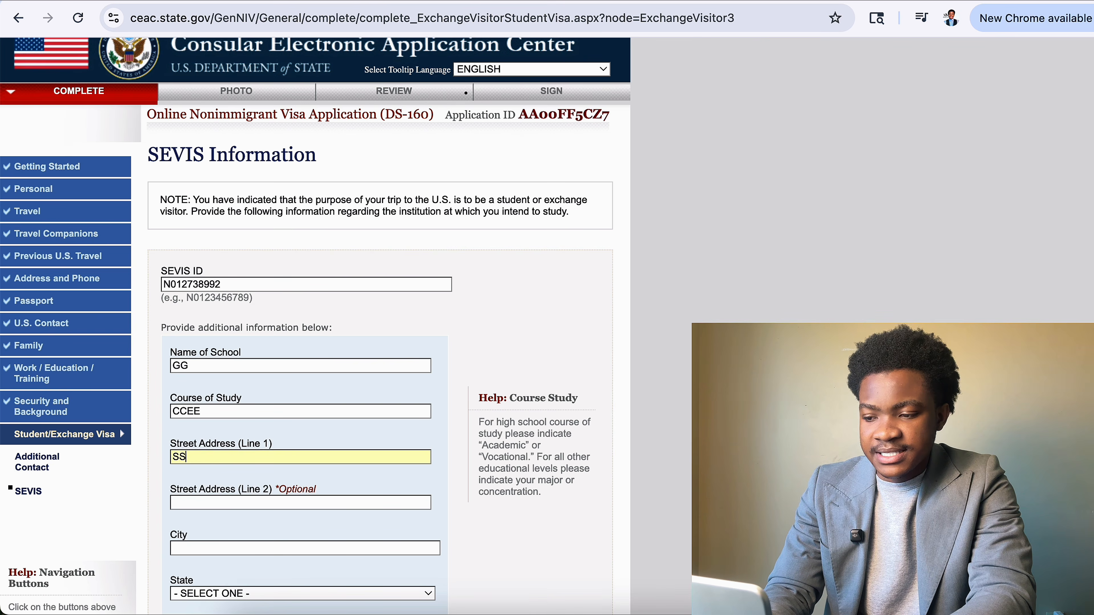
pyautogui.scroll(-3, 280, 458)
pyautogui.click(332, 365)
pyautogui.write('SSD')
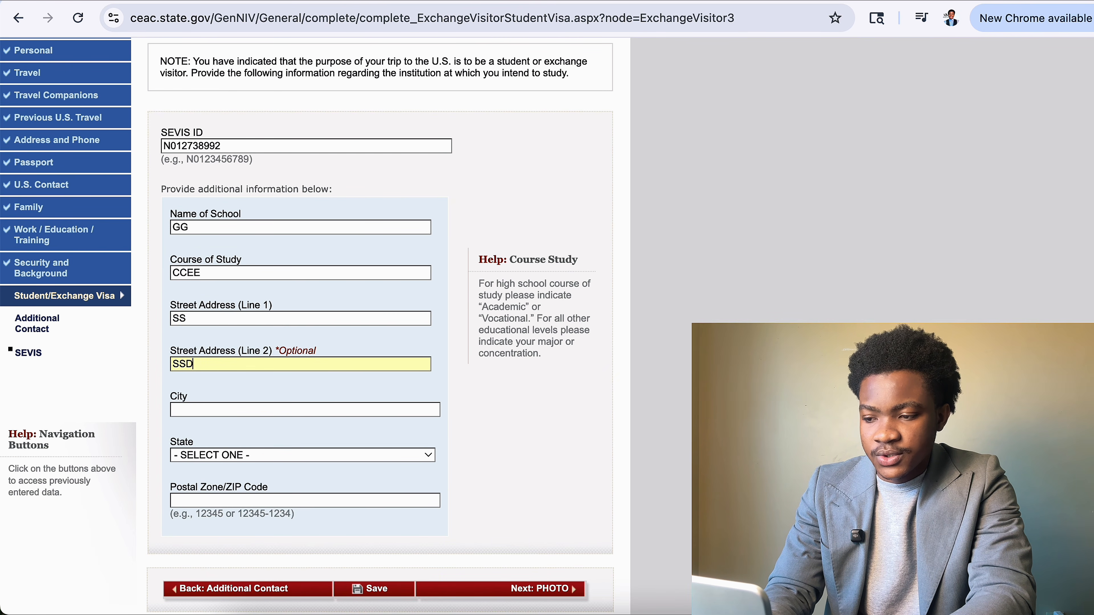
pyautogui.write('F')
pyautogui.click(304, 414)
pyautogui.write('SD')
pyautogui.click(297, 454)
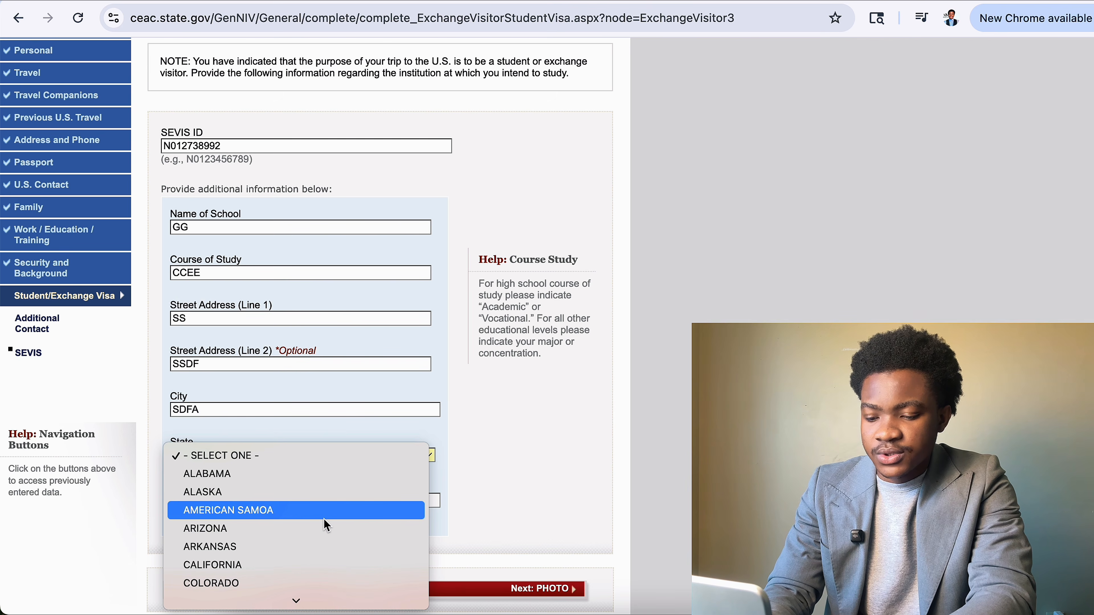
pyautogui.press('g')
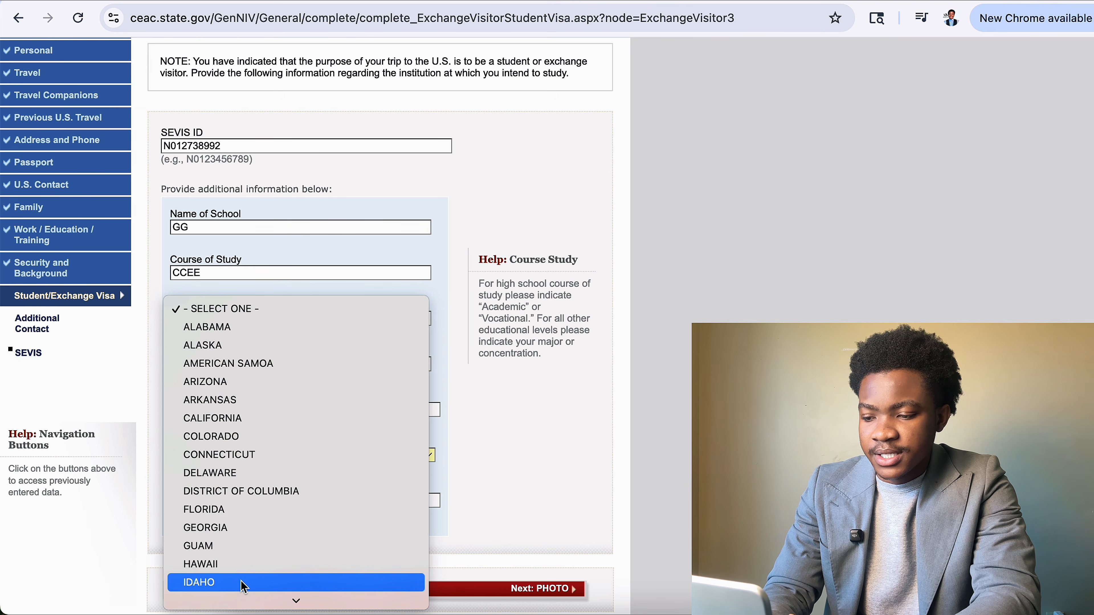
pyautogui.click(262, 525)
pyautogui.click(302, 503)
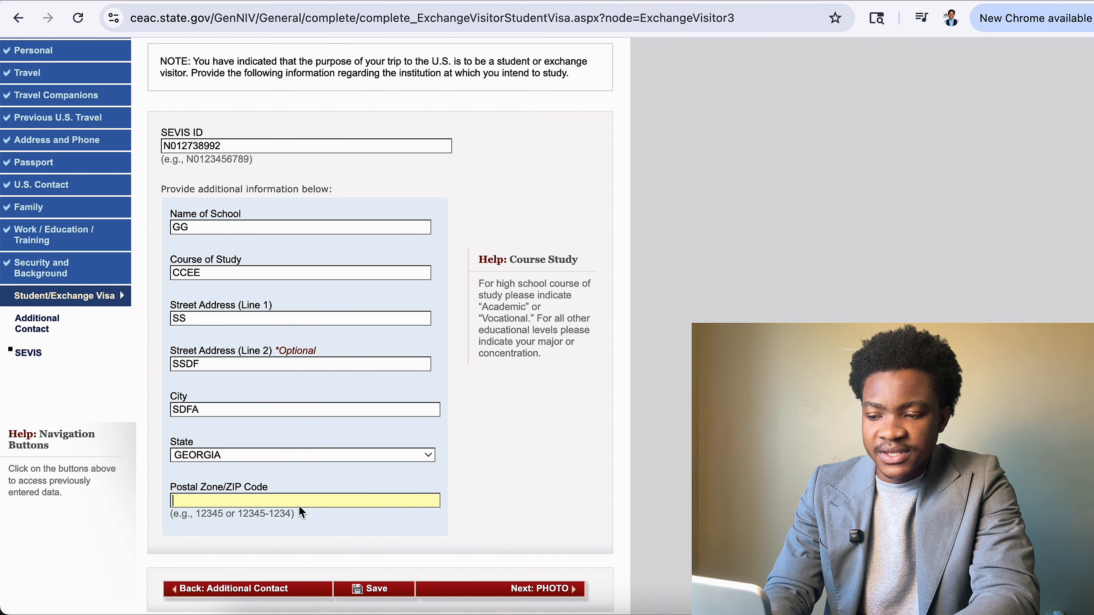
pyautogui.write('49949')
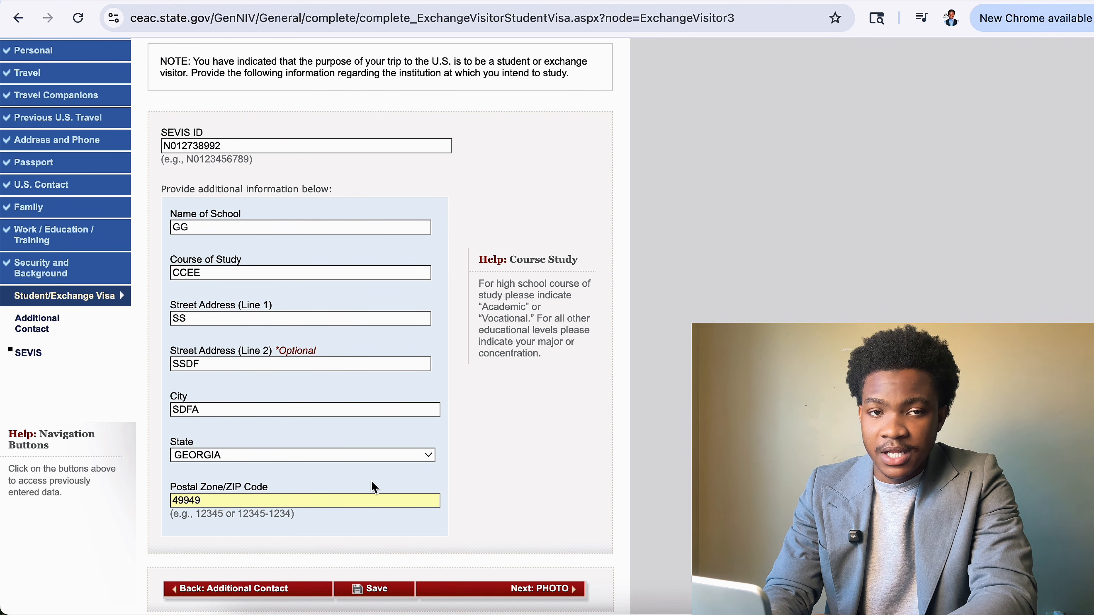
# Fix the rejected SEVIS ID by dropping its last digit, then appending 1, saving each time.
pyautogui.click(402, 598)
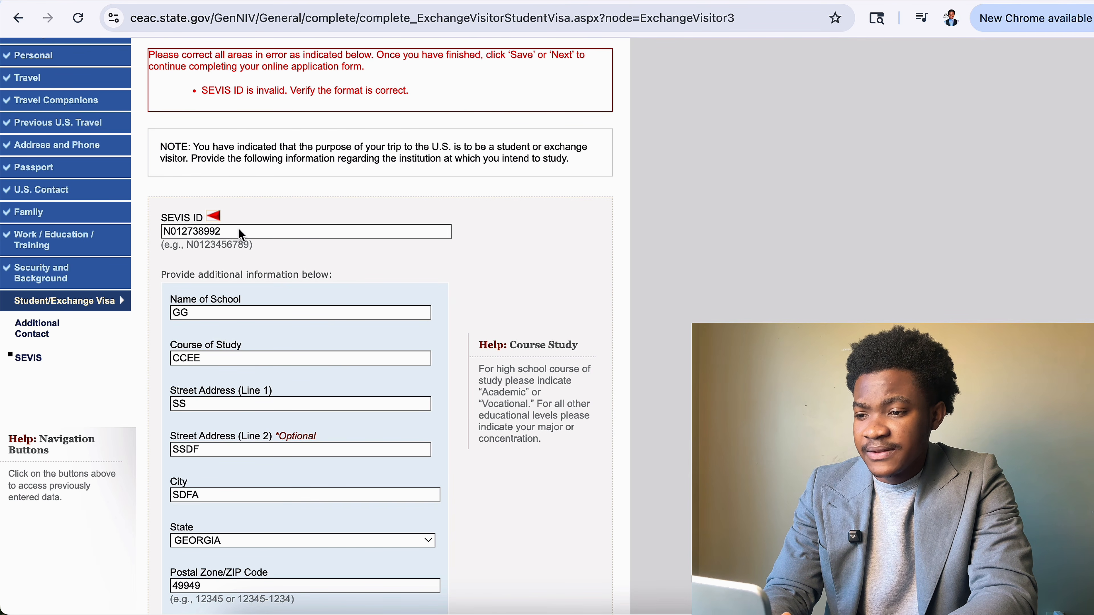
pyautogui.click(228, 232)
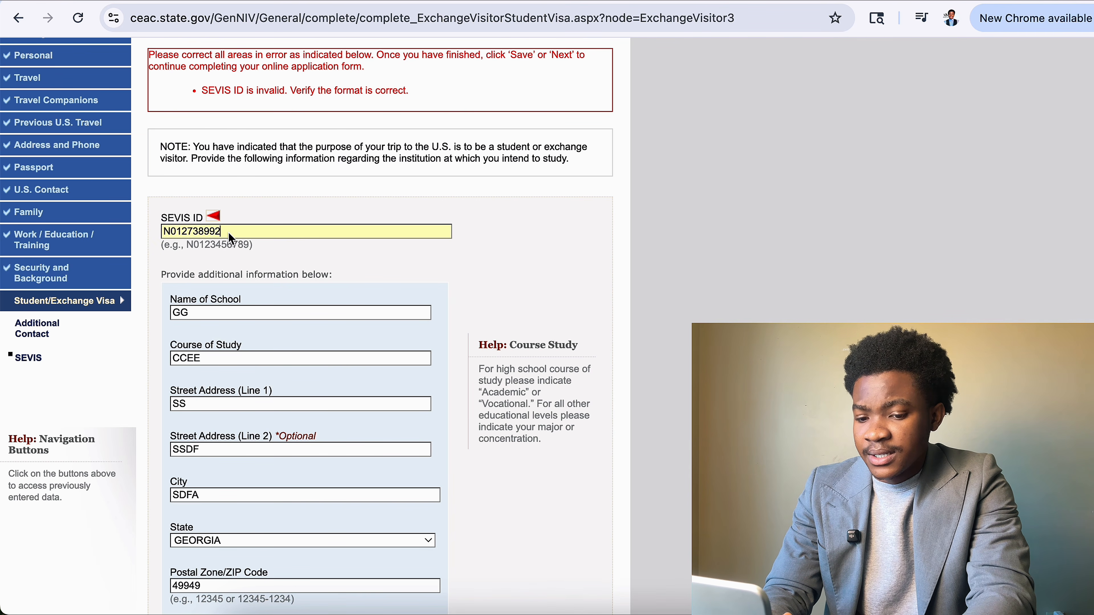
pyautogui.press('BackSpace')
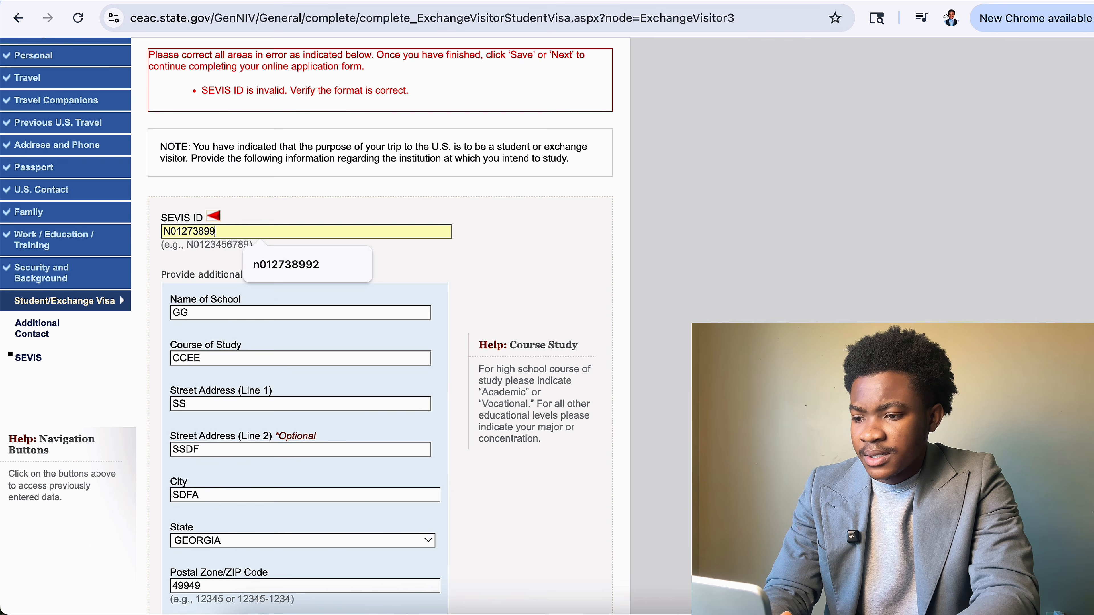
pyautogui.scroll(-4, 395, 507)
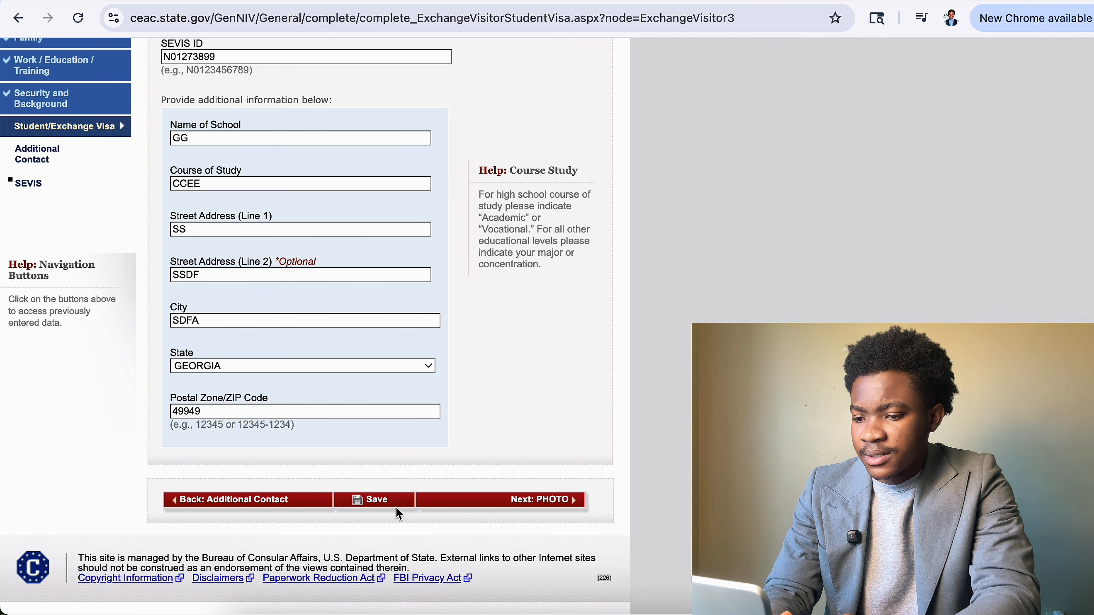
pyautogui.click(396, 501)
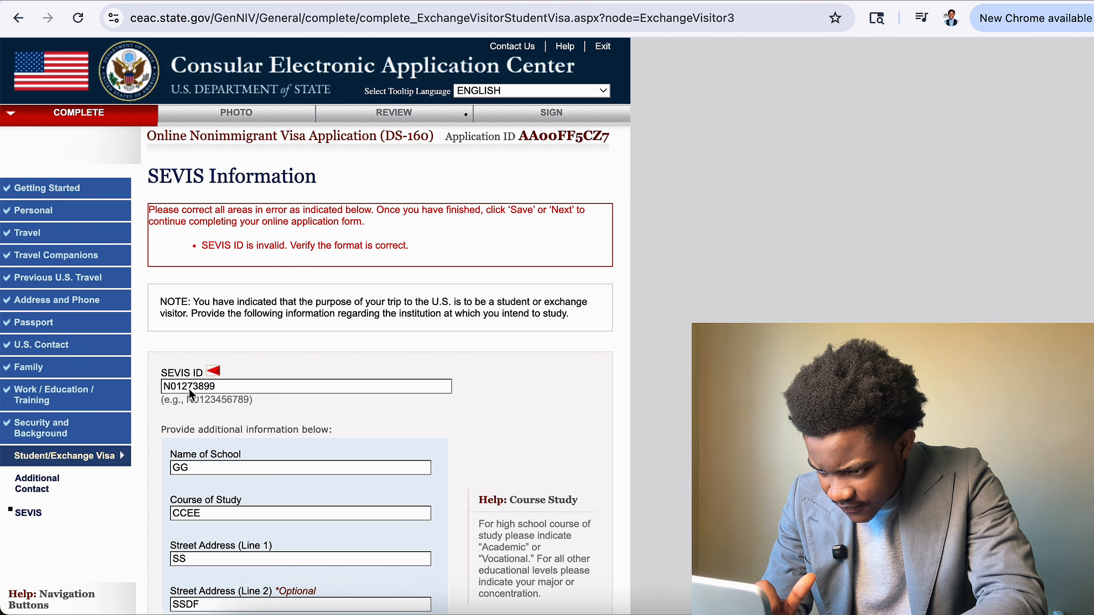
pyautogui.click(220, 388)
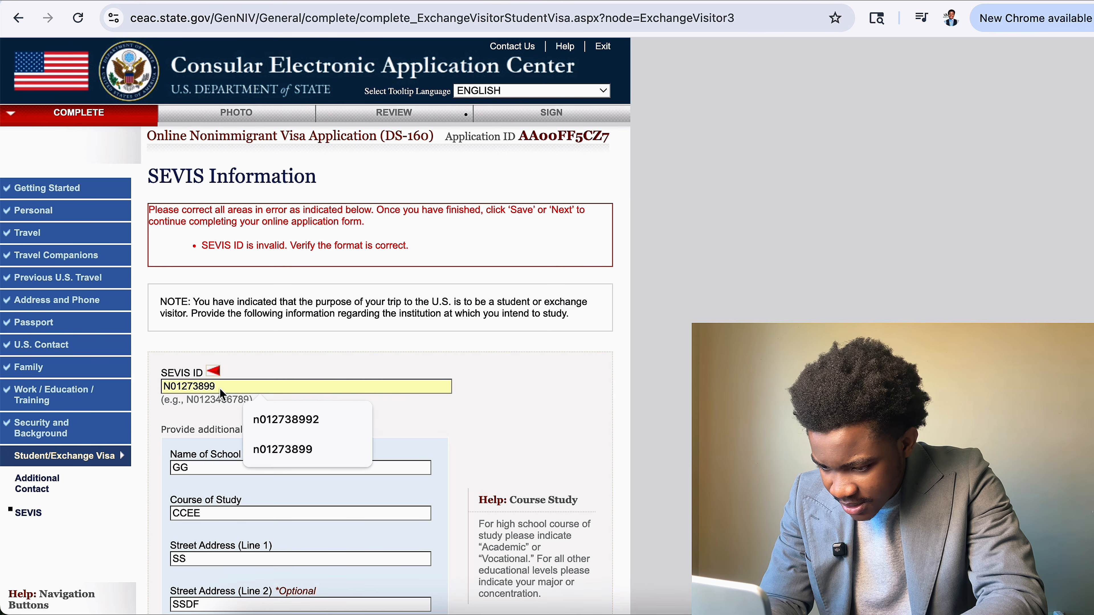
pyautogui.write('1')
pyautogui.scroll(-8, 366, 428)
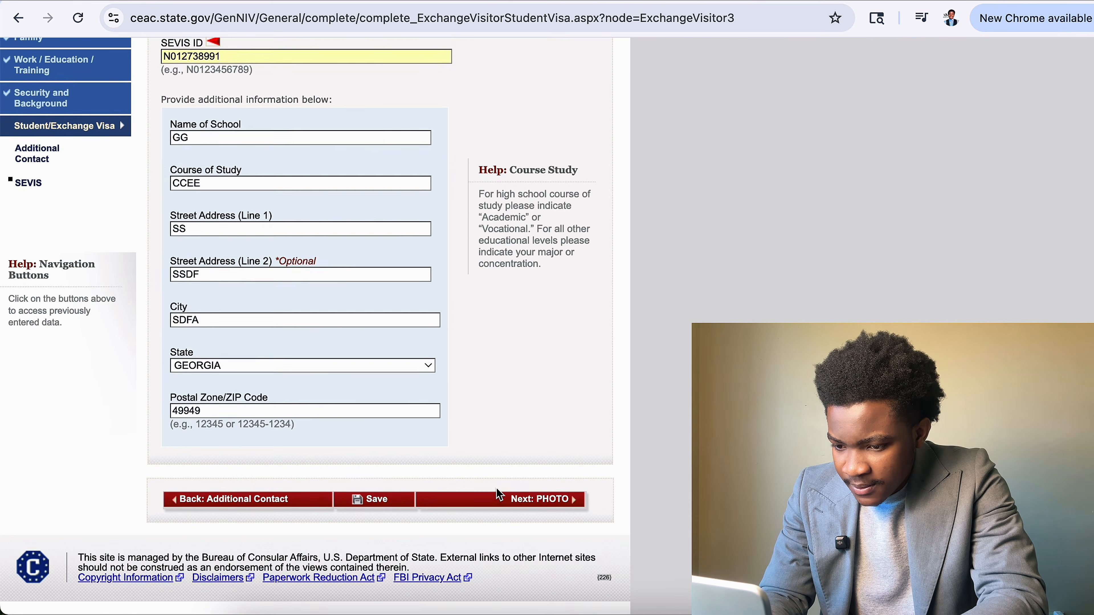
pyautogui.click(399, 502)
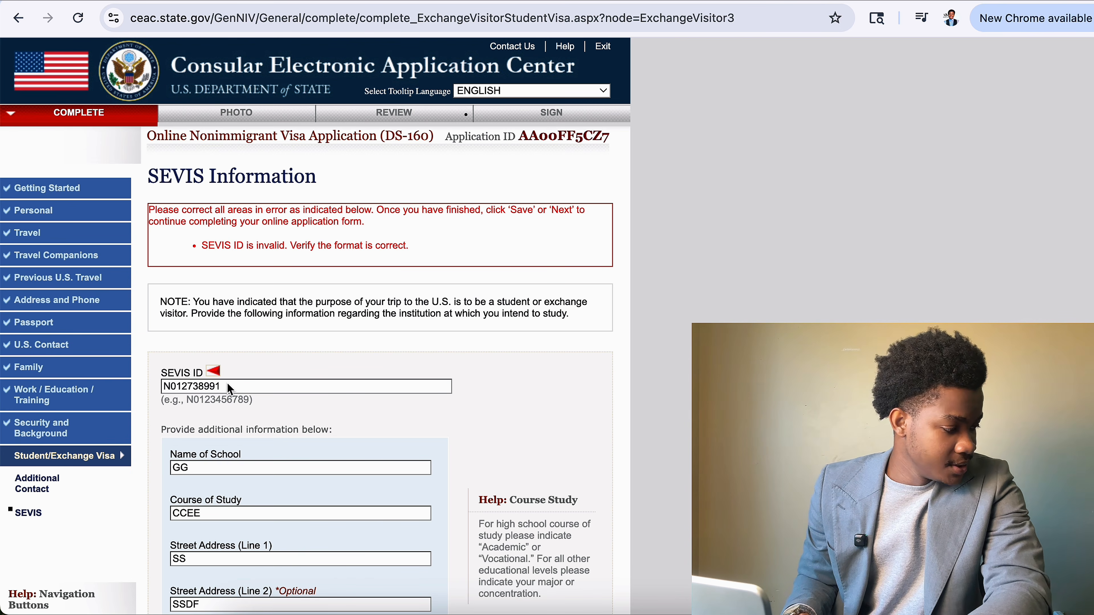
pyautogui.click(220, 390)
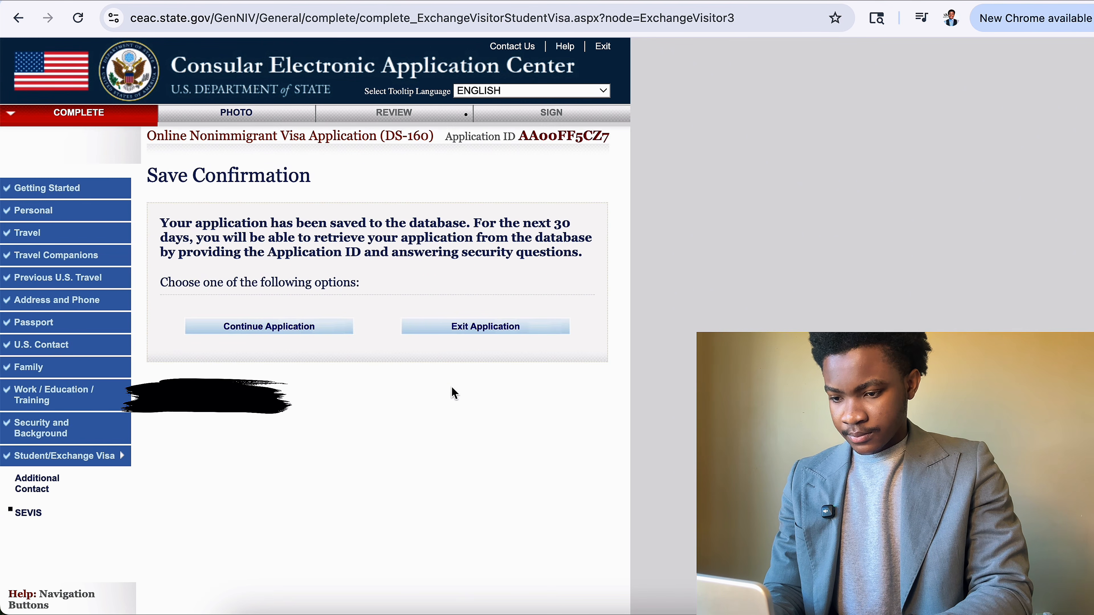
# Continue the saved application and go on with Next: PHOTO.
pyautogui.click(324, 328)
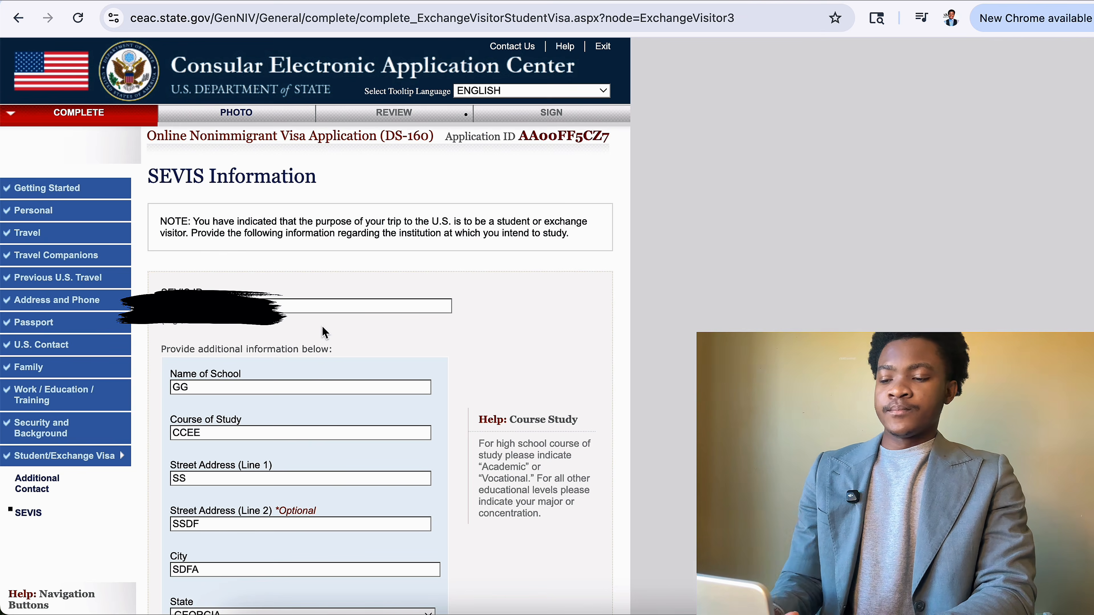
pyautogui.scroll(-8, 507, 417)
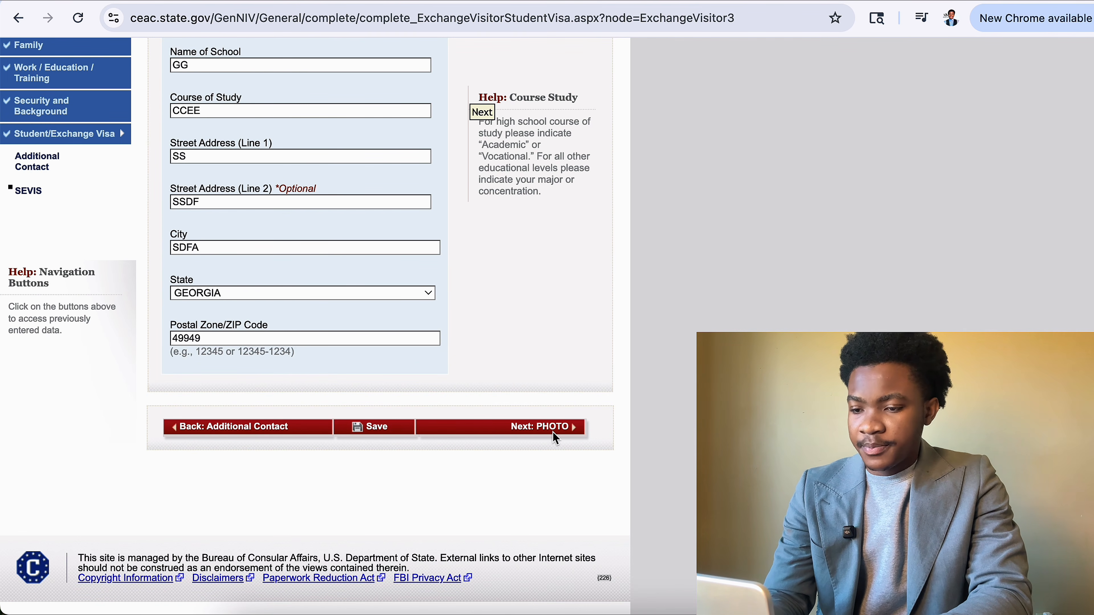
pyautogui.click(551, 431)
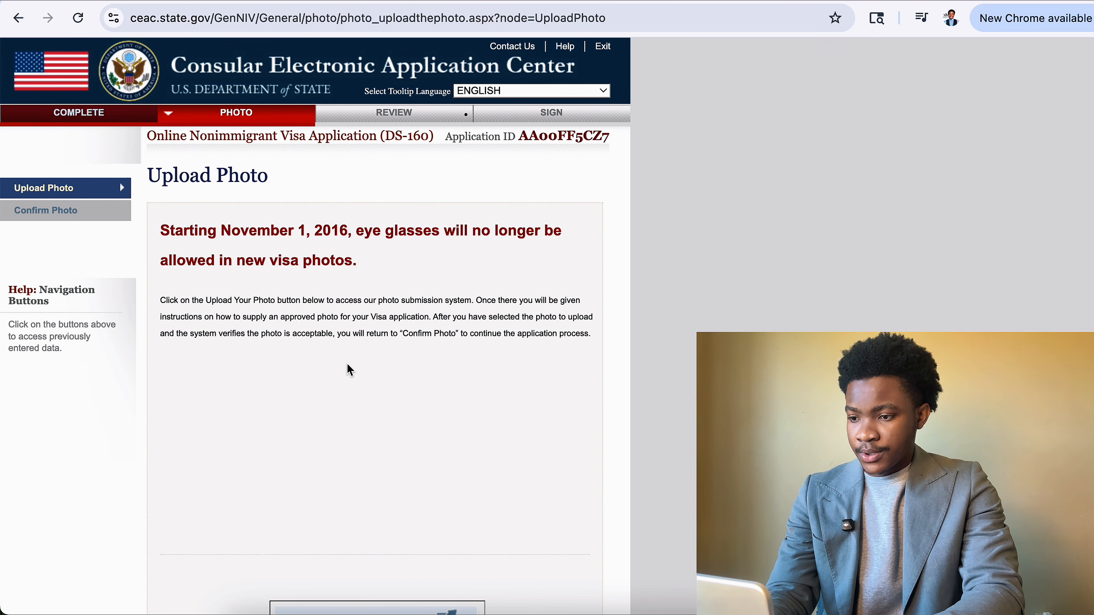
# Choose the JPEG photo from Downloads to upload for the applicant.
pyautogui.scroll(-3, 370, 283)
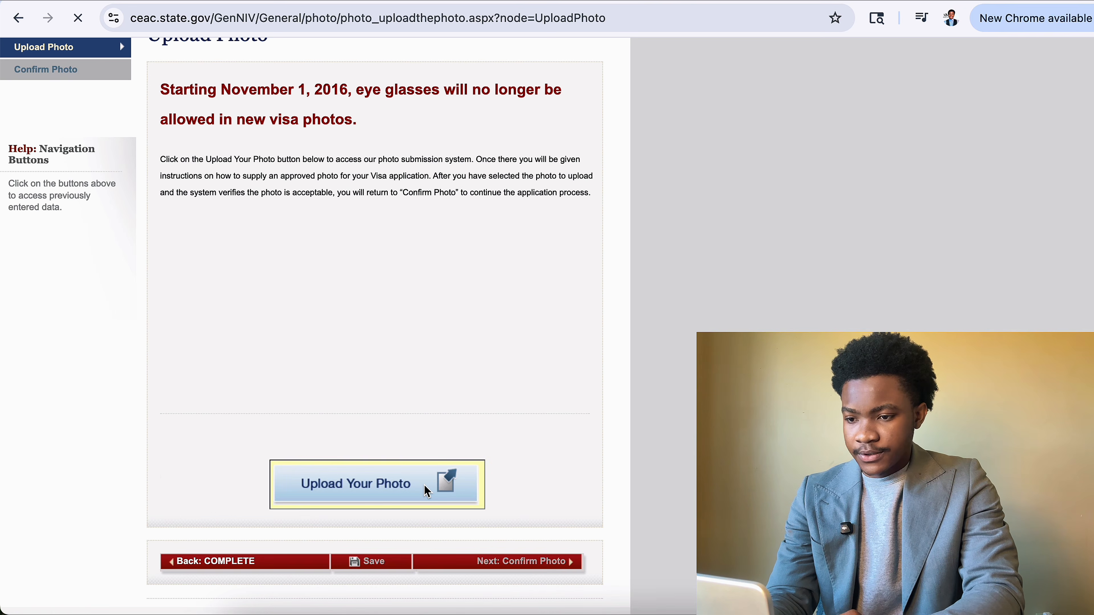
pyautogui.scroll(-5, 374, 321)
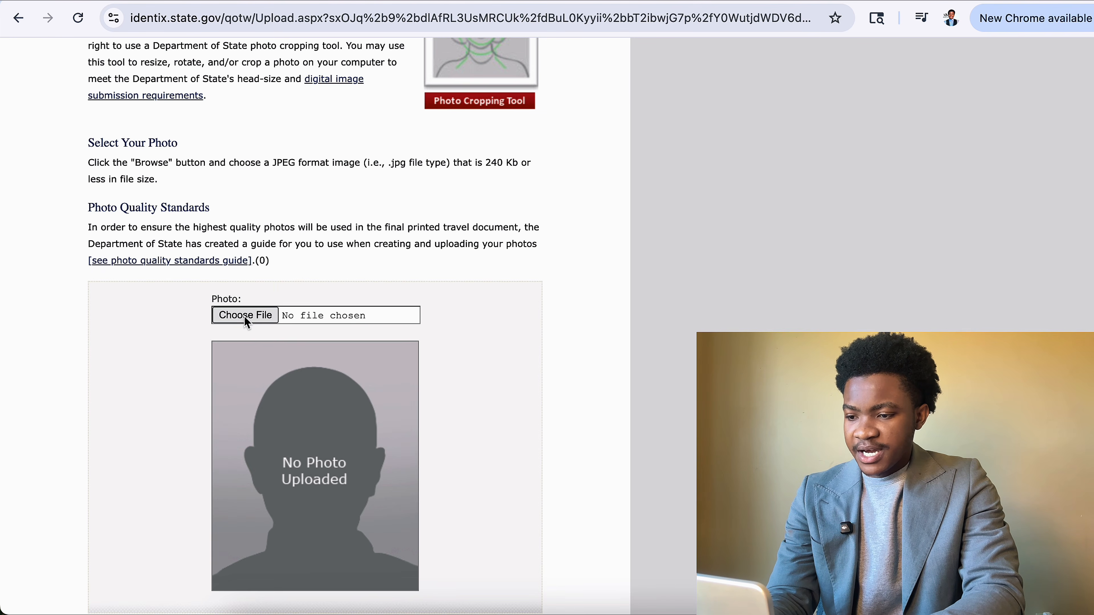
pyautogui.click(246, 317)
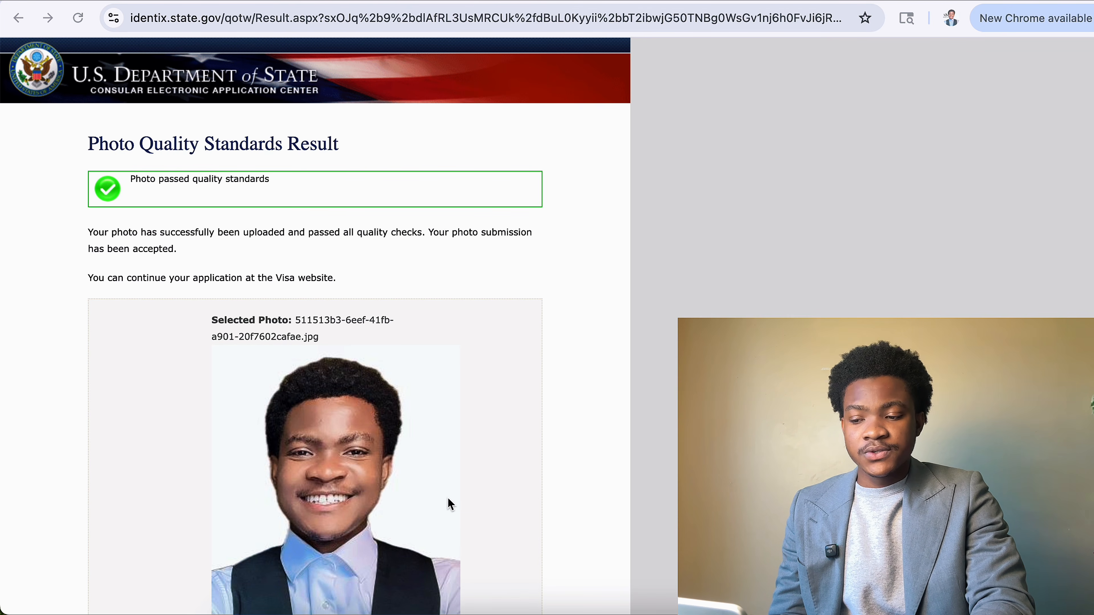
# Keep the uploaded photo, go to Next: REVIEW, and confirm Leave in the browser dialog.
pyautogui.scroll(-5, 436, 496)
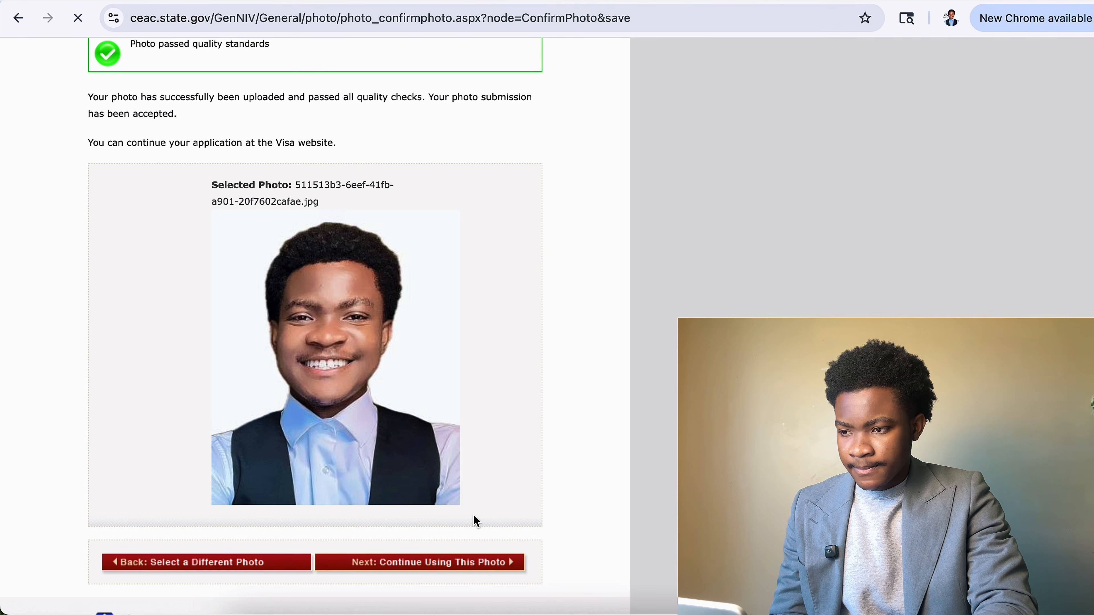
pyautogui.scroll(-5, 477, 521)
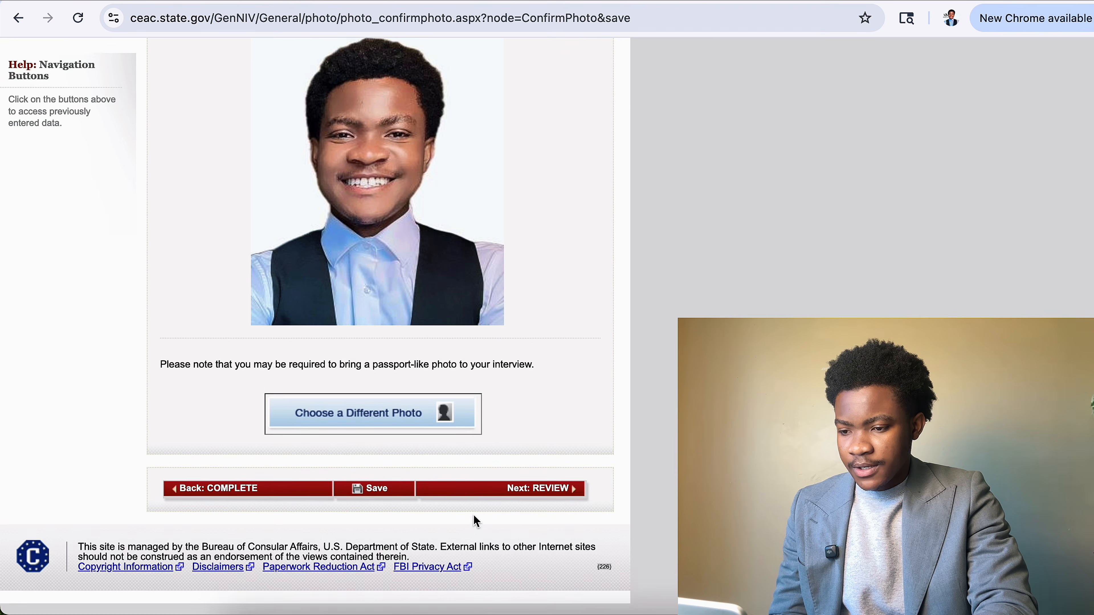
pyautogui.scroll(2, 477, 522)
pyautogui.scroll(3, 474, 515)
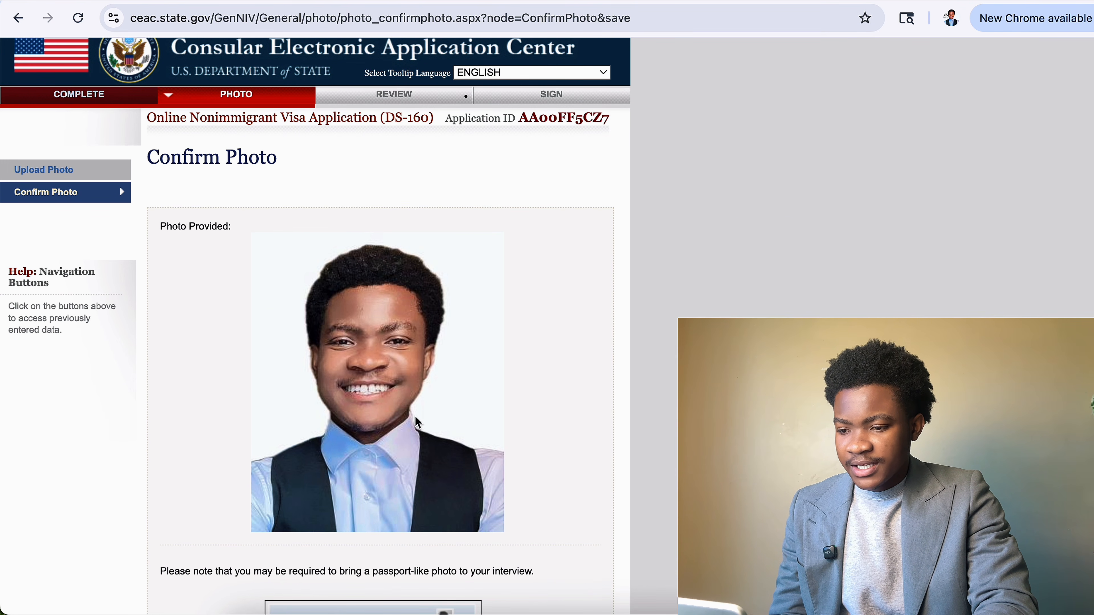
pyautogui.scroll(-4, 430, 424)
pyautogui.click(511, 506)
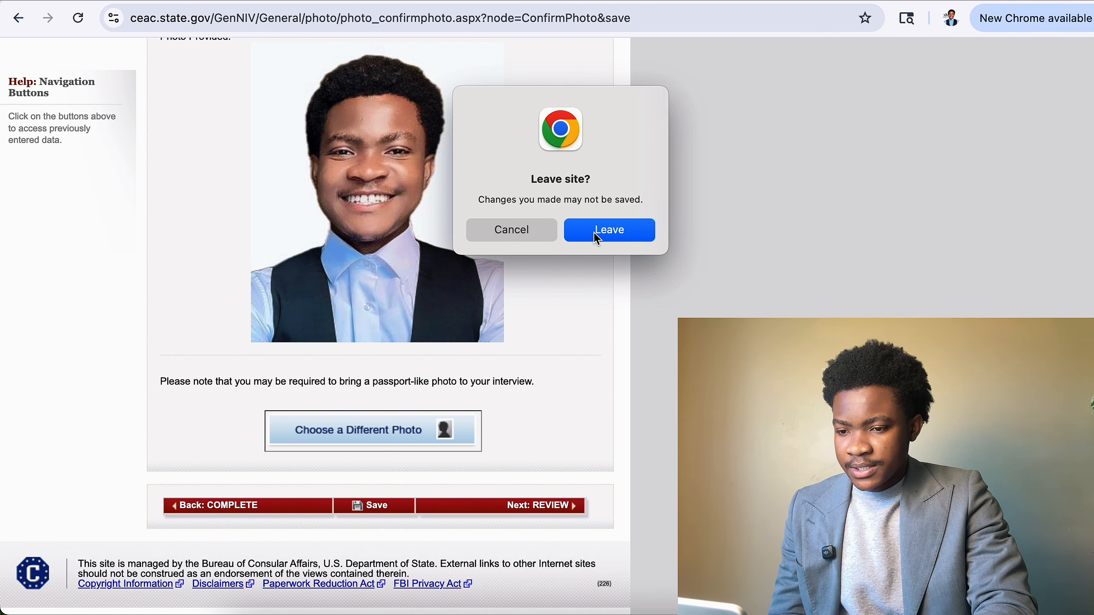
pyautogui.click(597, 238)
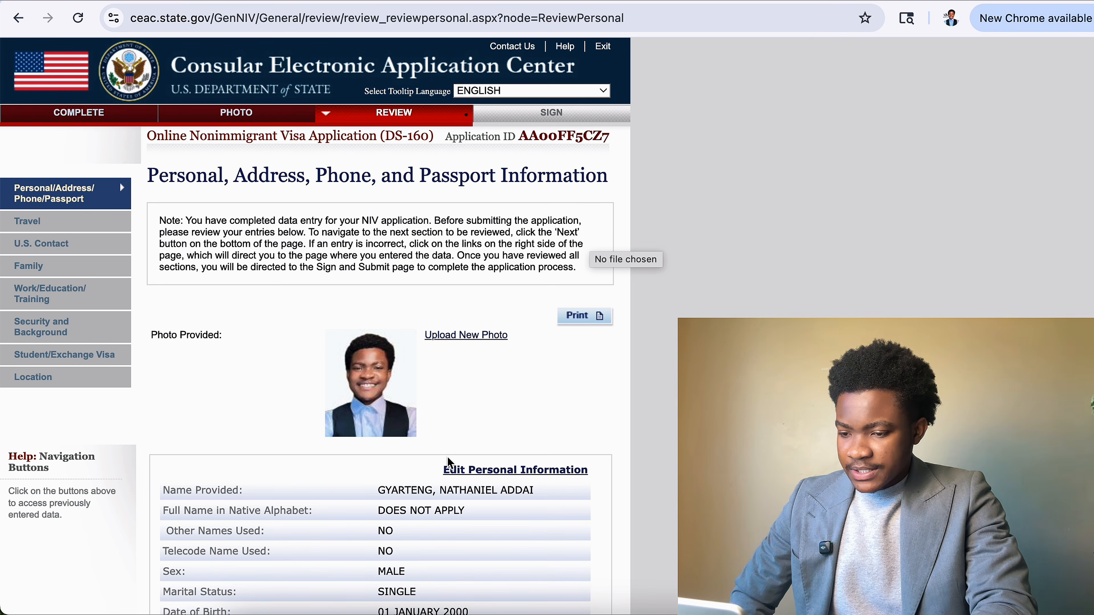
pyautogui.scroll(-1, 449, 460)
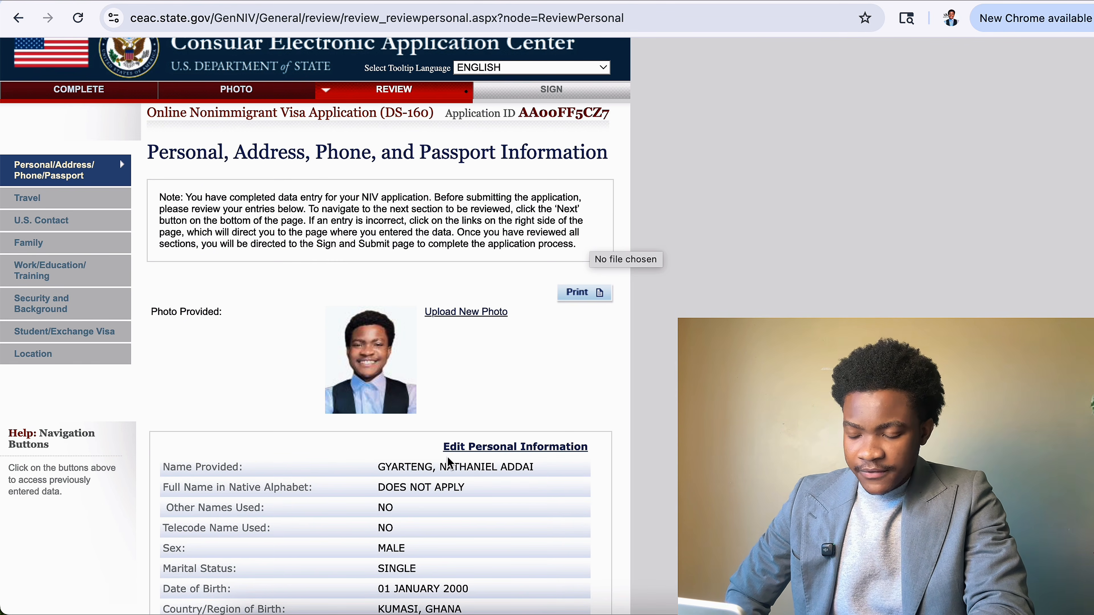
pyautogui.scroll(-12, 448, 458)
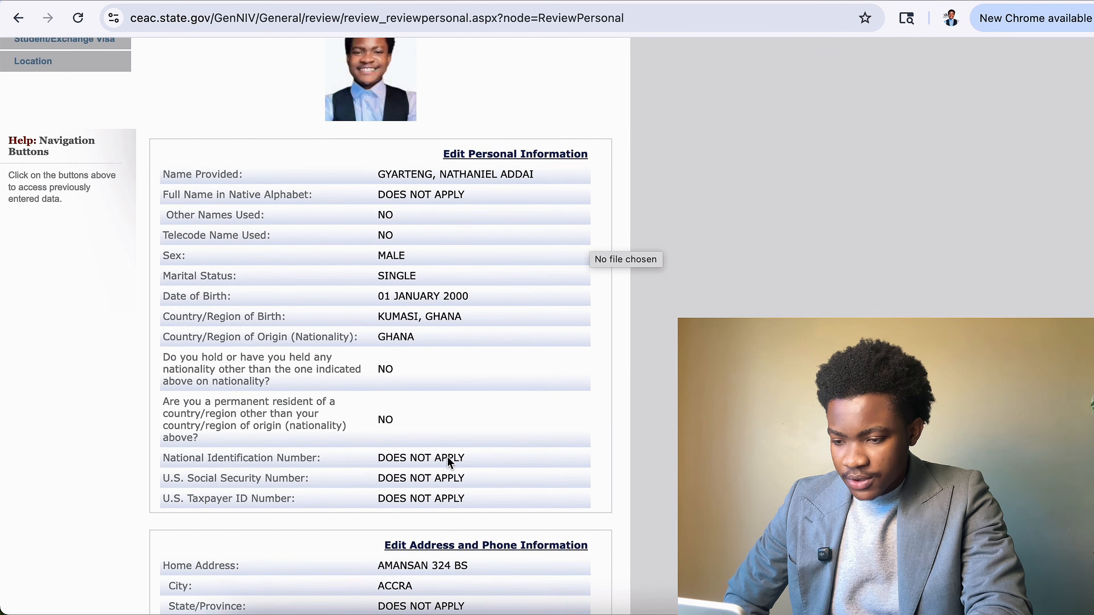
pyautogui.scroll(-10, 449, 462)
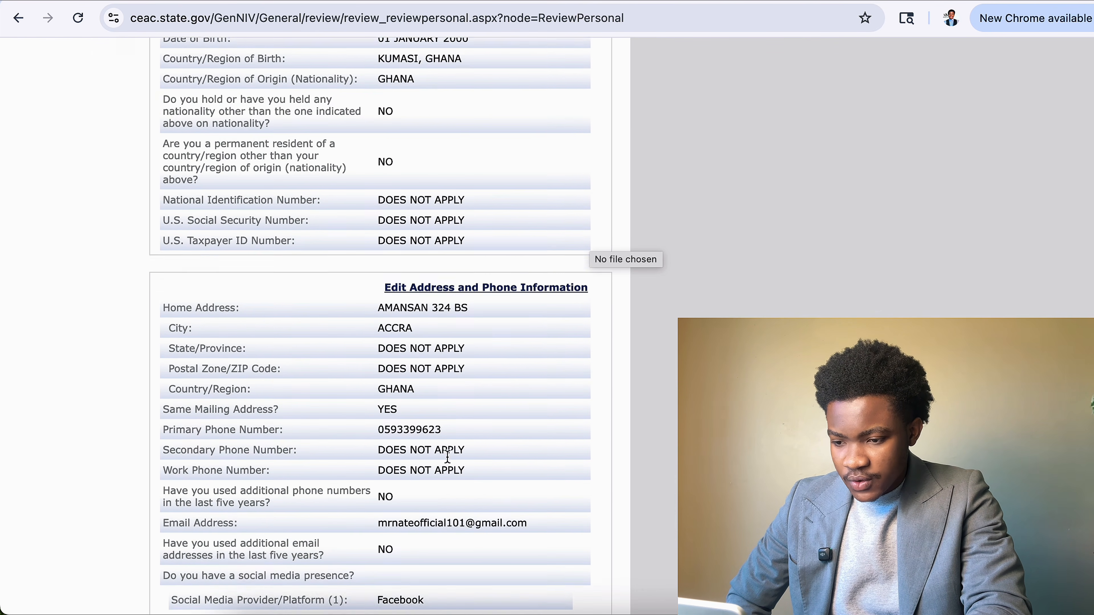
pyautogui.scroll(-12, 447, 457)
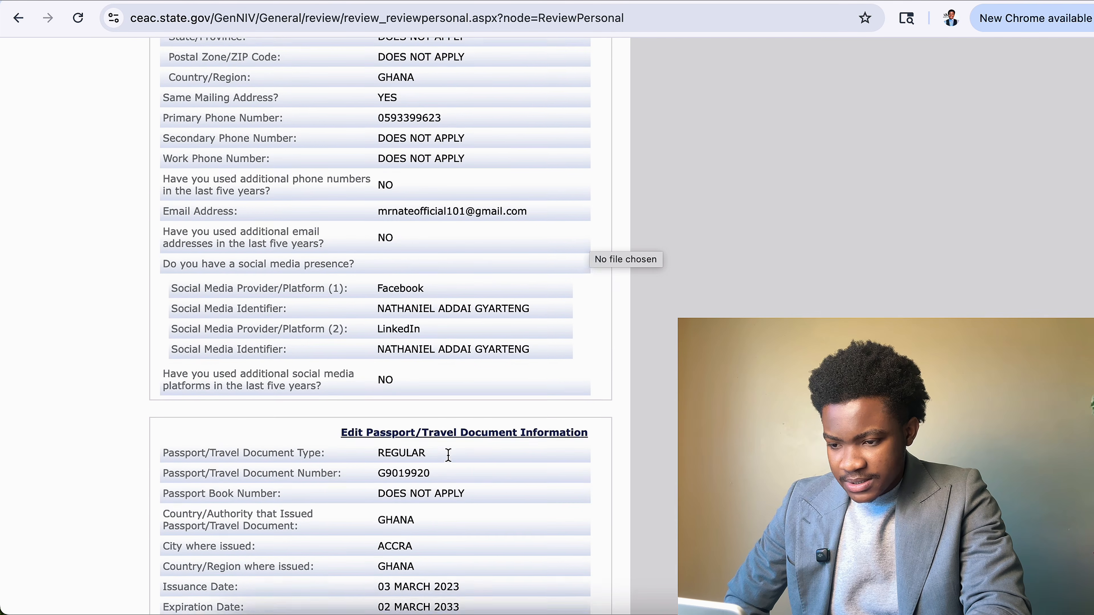
pyautogui.scroll(-7, 448, 455)
pyautogui.scroll(18, 449, 459)
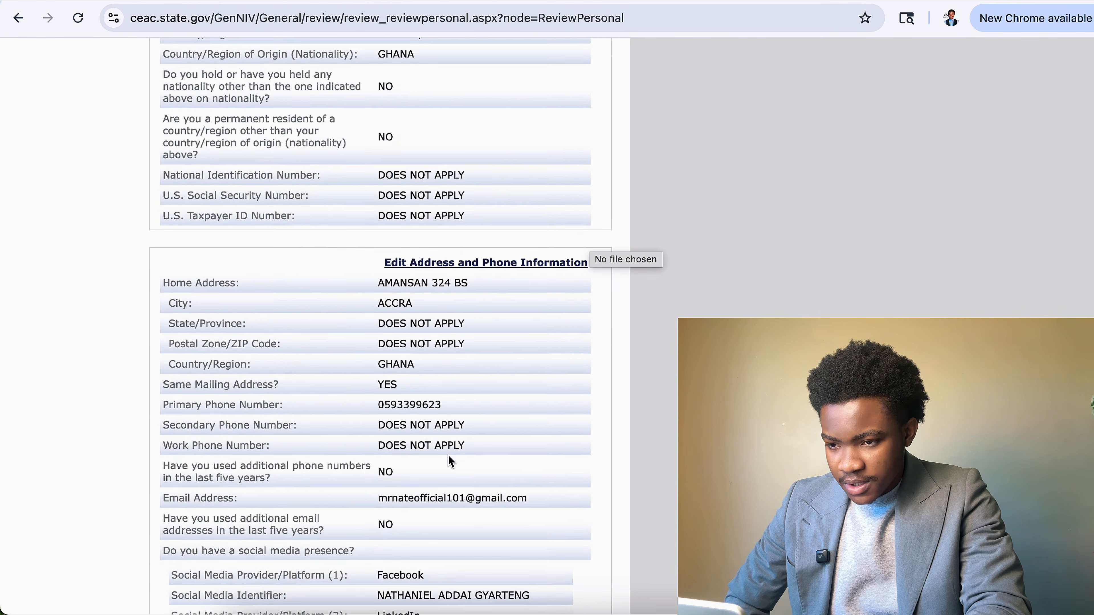
pyautogui.scroll(20, 449, 461)
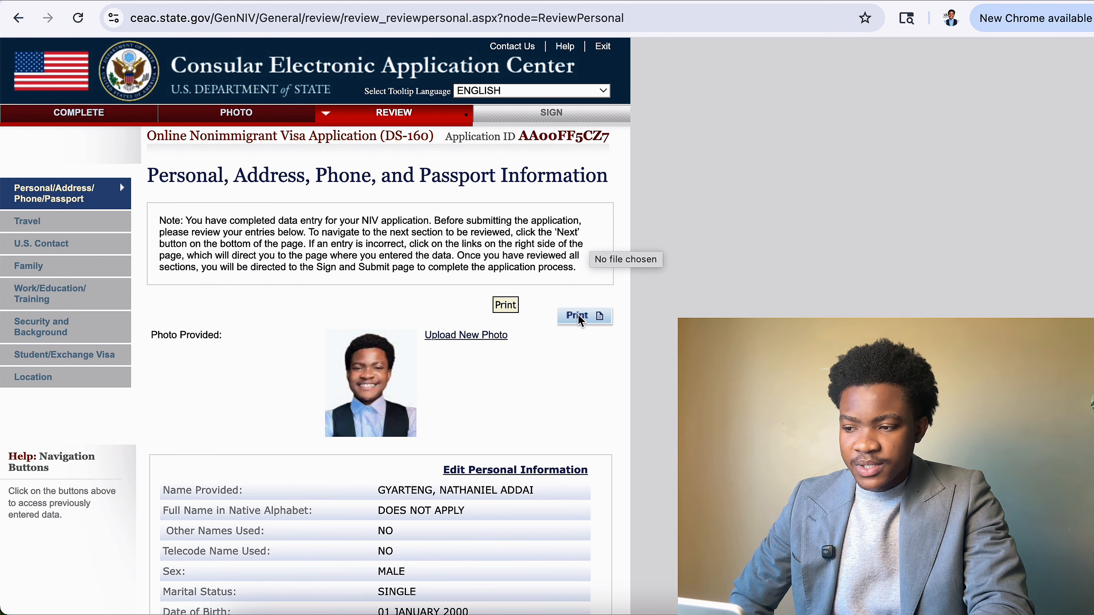
# Print the review page with Save as PDF into the Downloads folder.
pyautogui.click(578, 315)
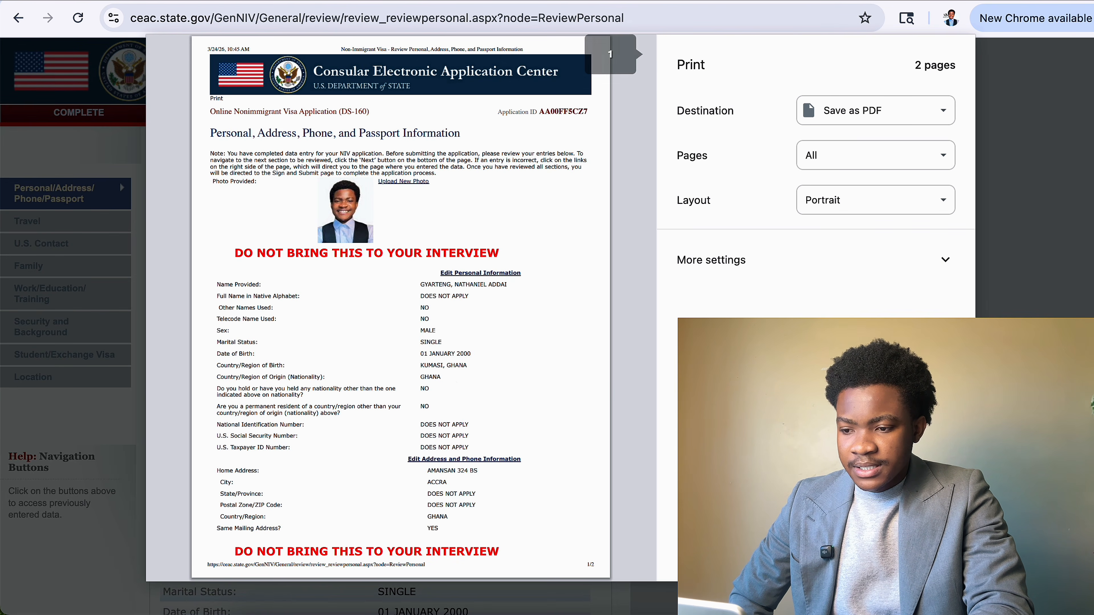
pyautogui.scroll(-5, 479, 379)
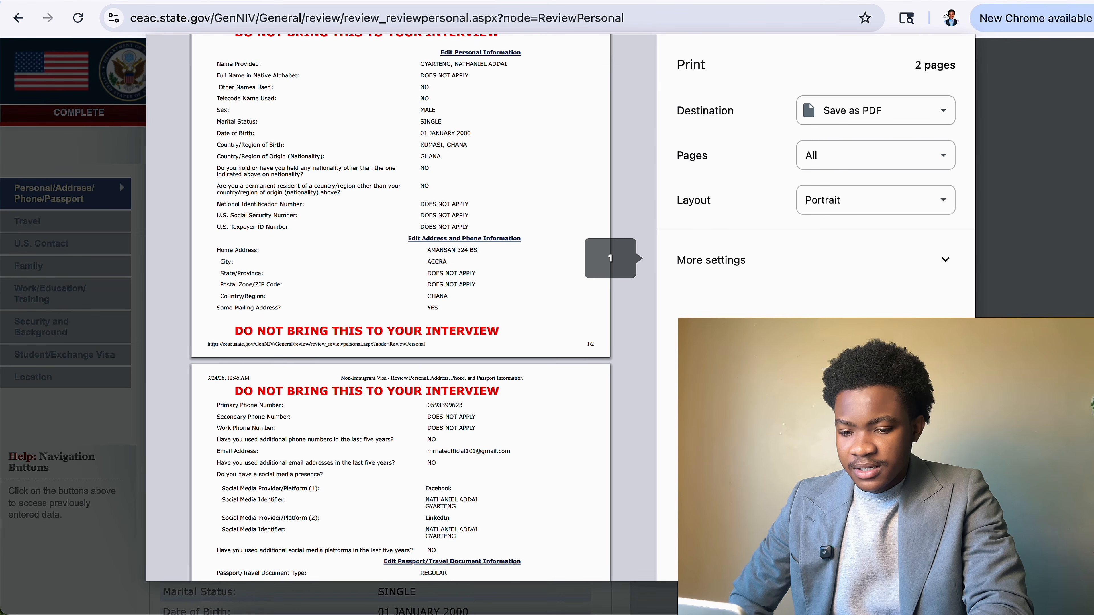
pyautogui.click(930, 556)
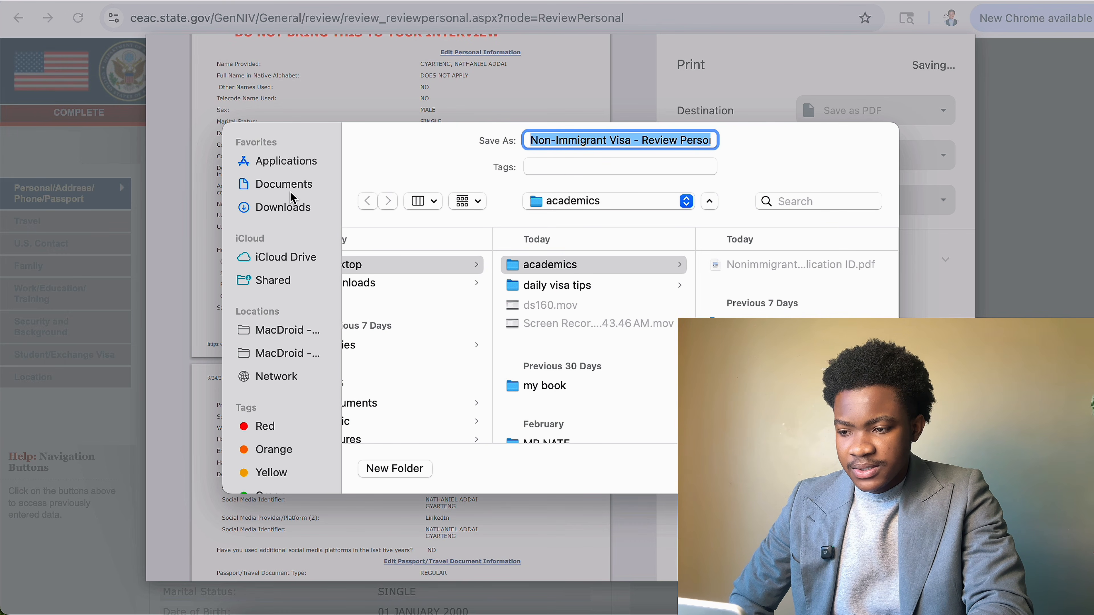
pyautogui.click(289, 203)
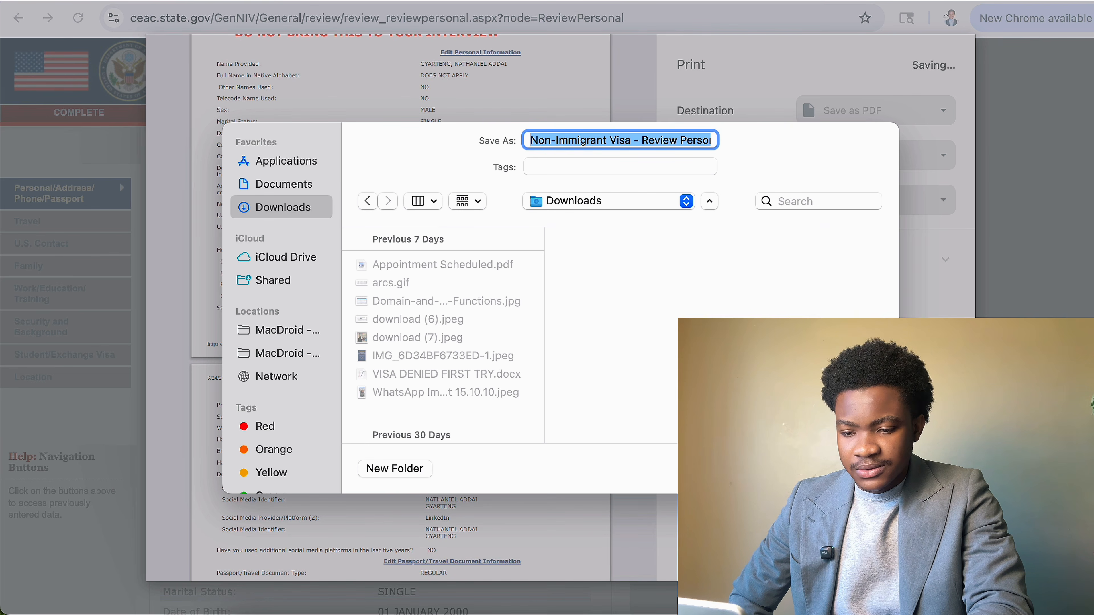
pyautogui.press('Return')
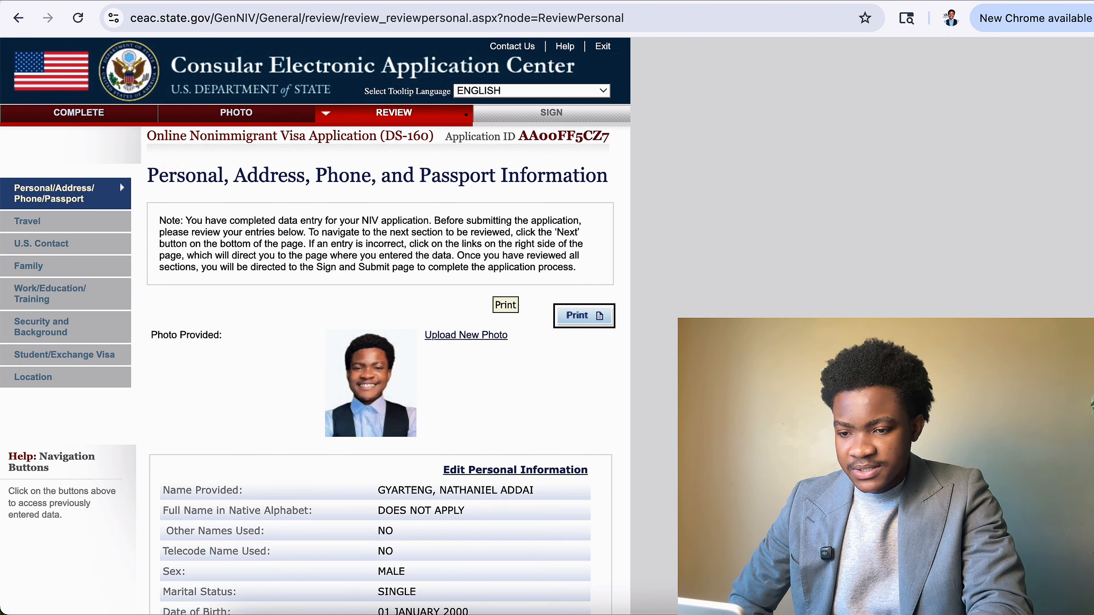
pyautogui.scroll(-10, 605, 403)
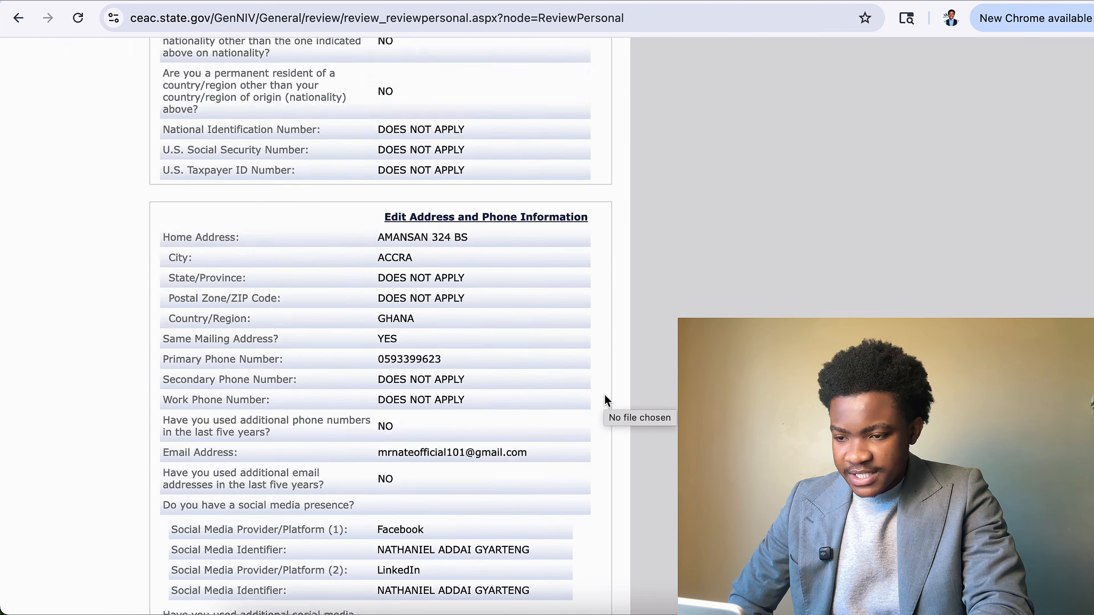
pyautogui.scroll(10, 606, 403)
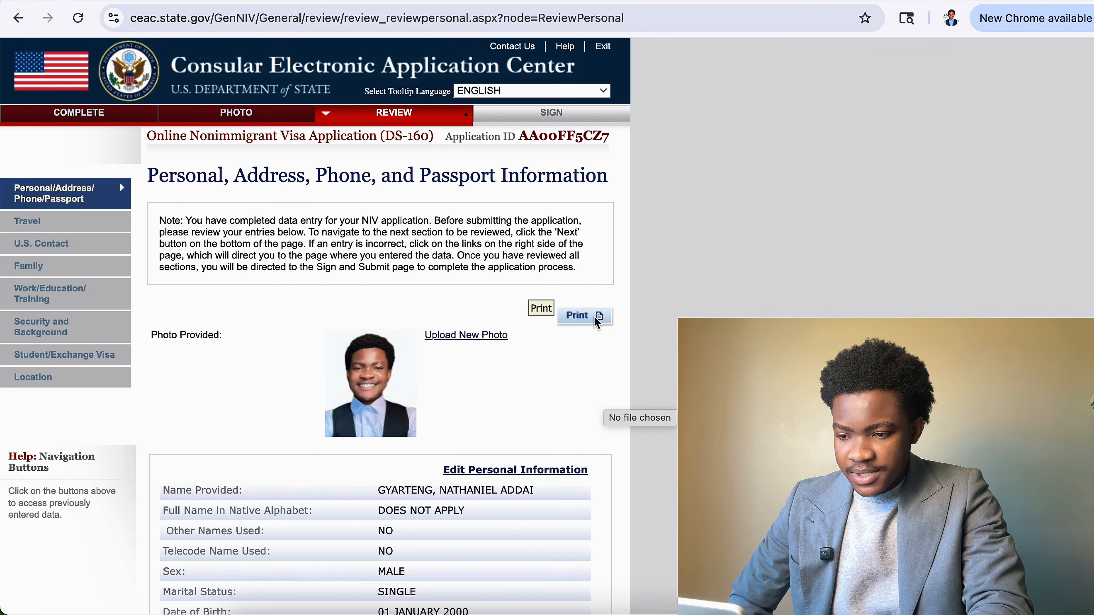
pyautogui.scroll(-15, 551, 437)
pyautogui.scroll(-3, 551, 437)
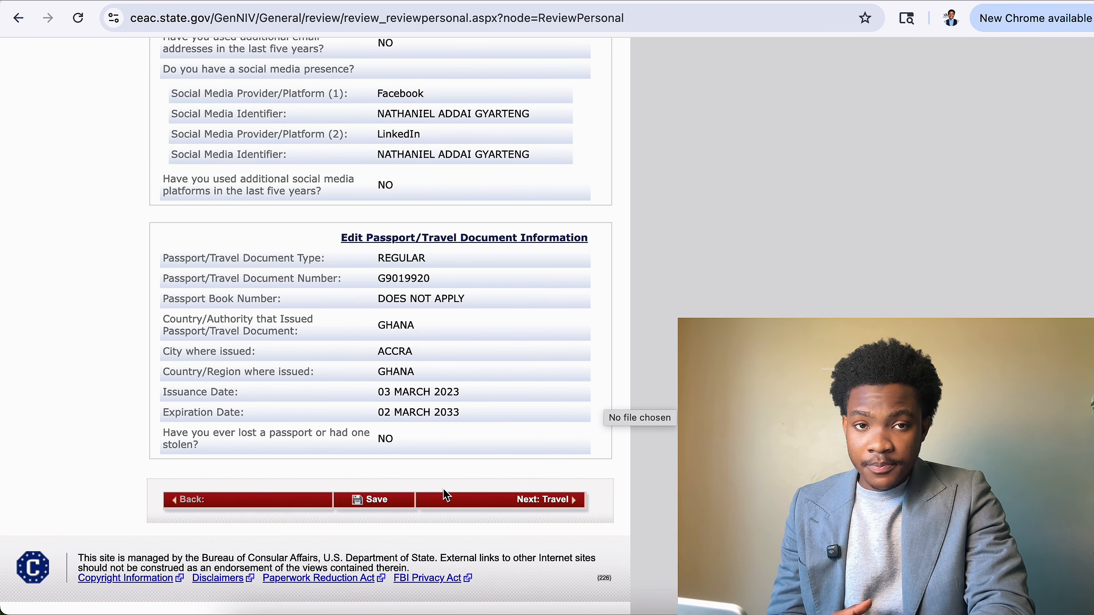
# Save, continue the application, pass through Personal Information 1, and return to Review.
pyautogui.click(389, 499)
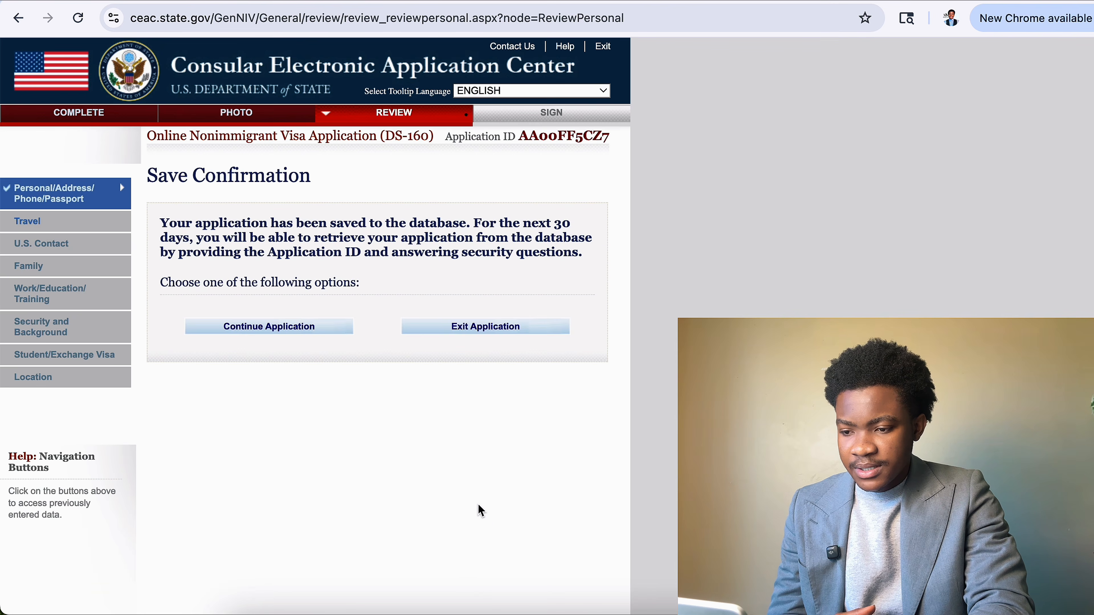
pyautogui.scroll(-4, 481, 510)
pyautogui.click(319, 151)
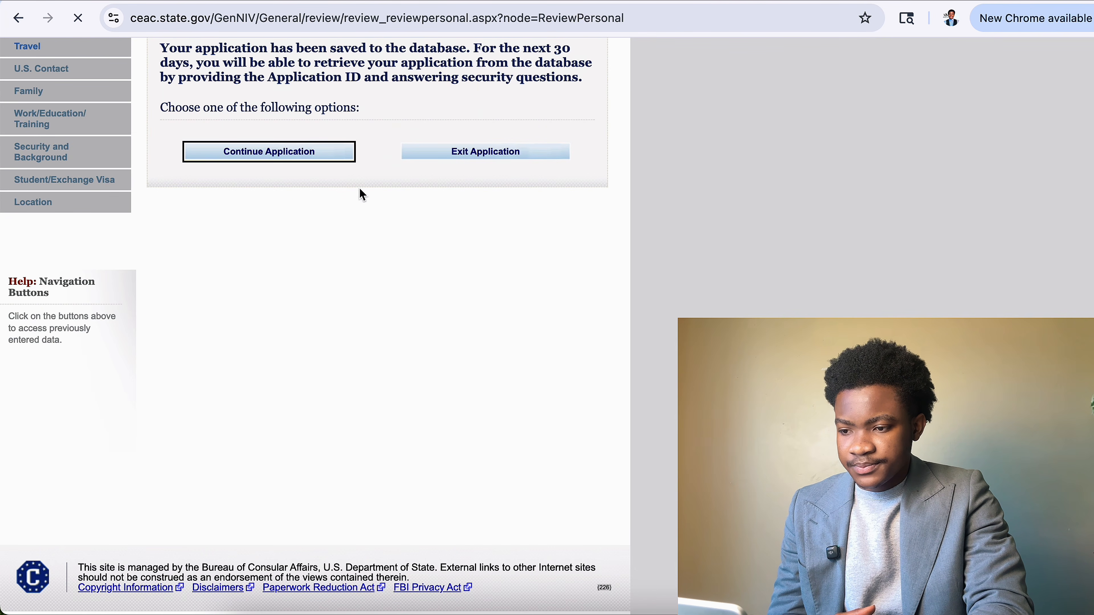
pyautogui.scroll(-7, 441, 359)
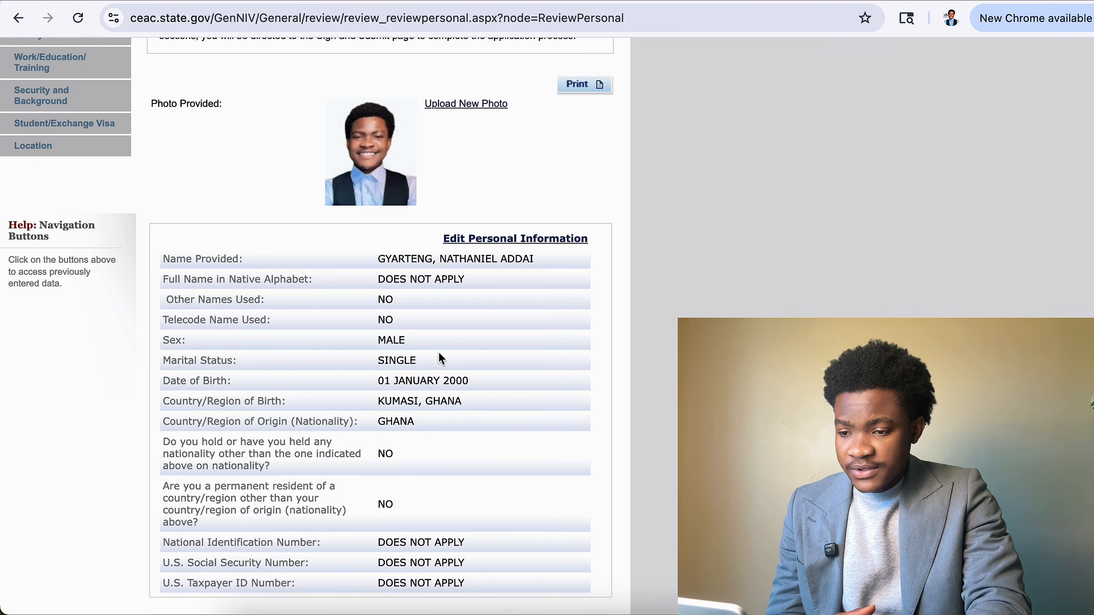
pyautogui.scroll(-4, 467, 525)
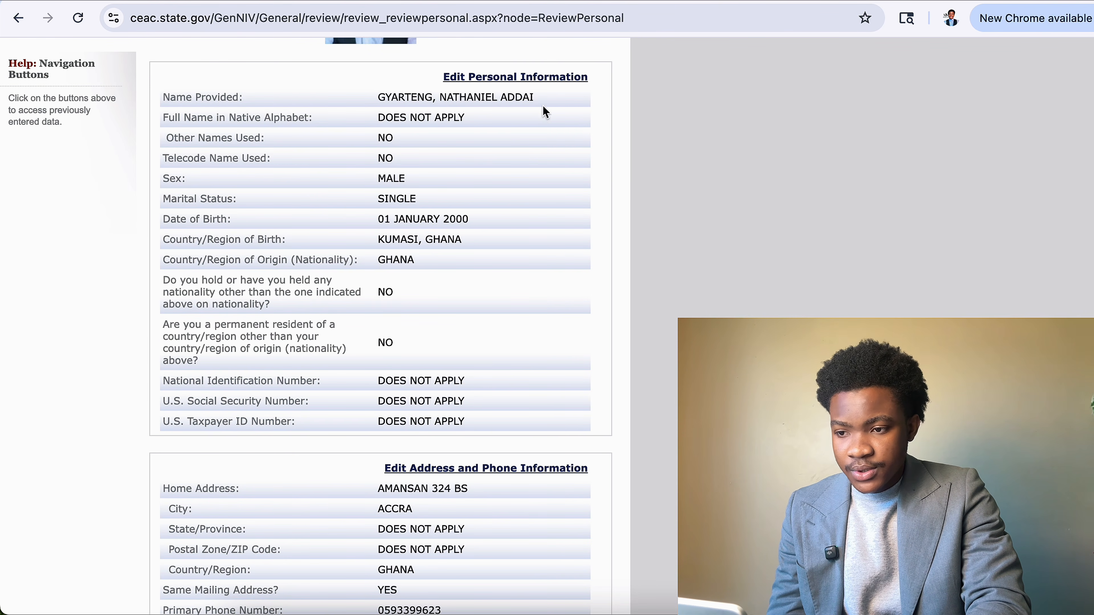
pyautogui.click(544, 77)
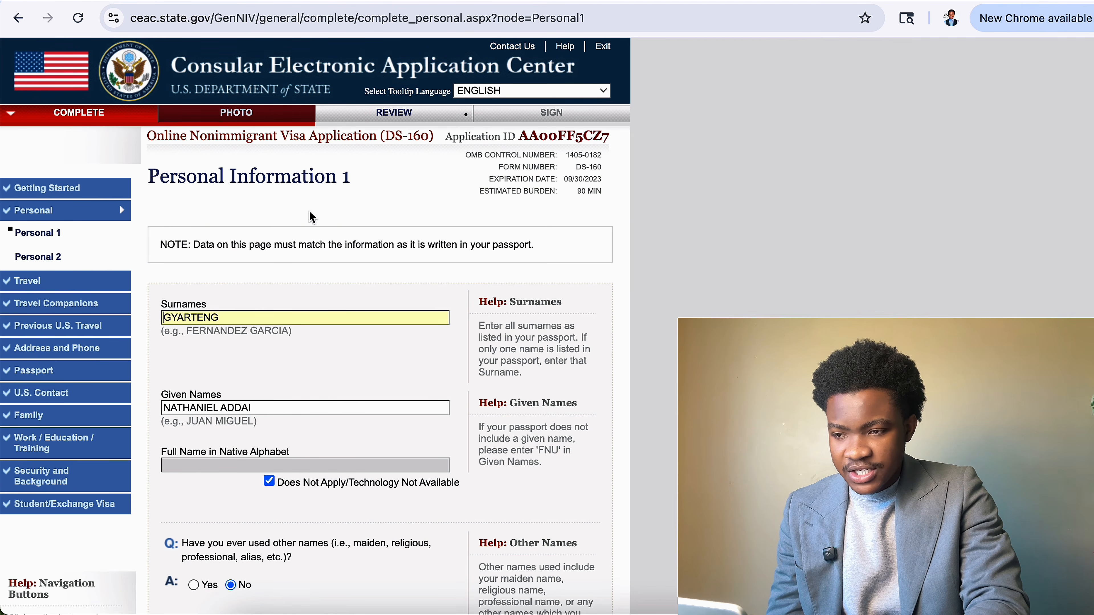
pyautogui.scroll(-20, 340, 423)
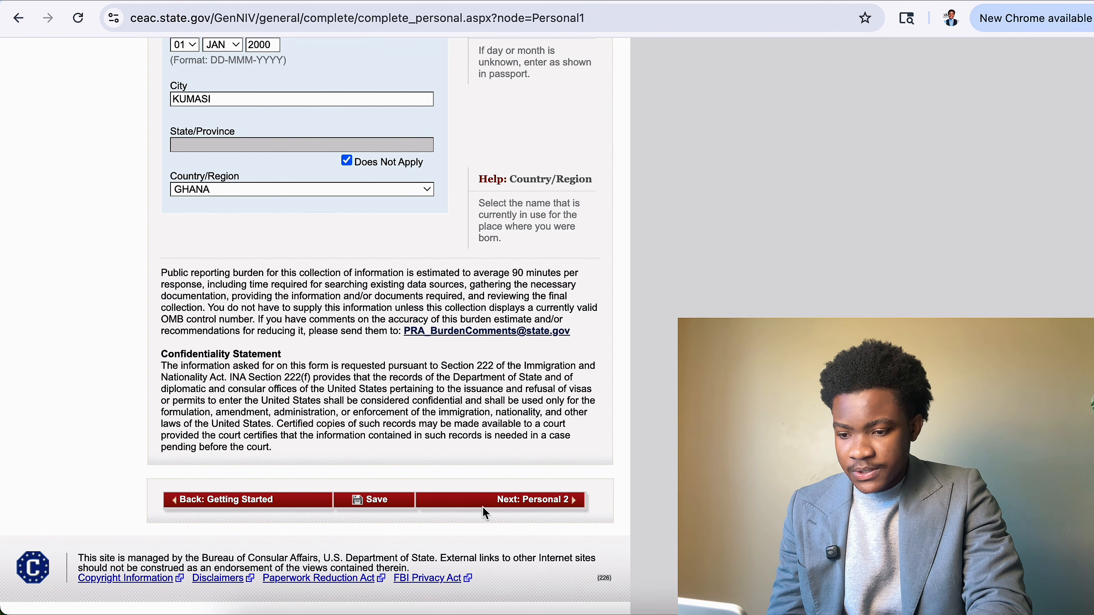
pyautogui.click(533, 500)
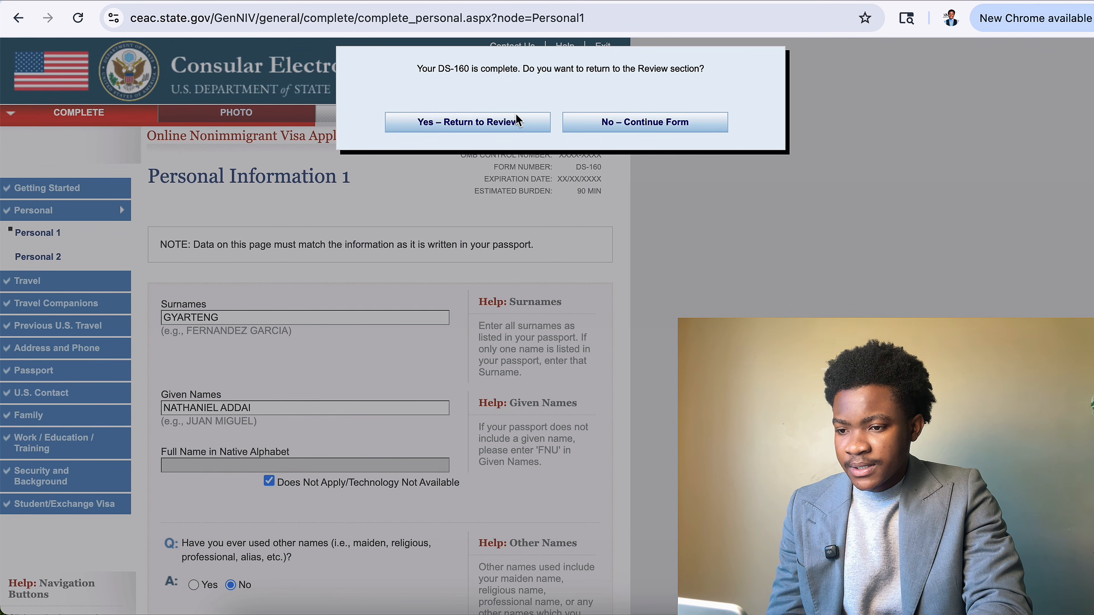
pyautogui.click(515, 122)
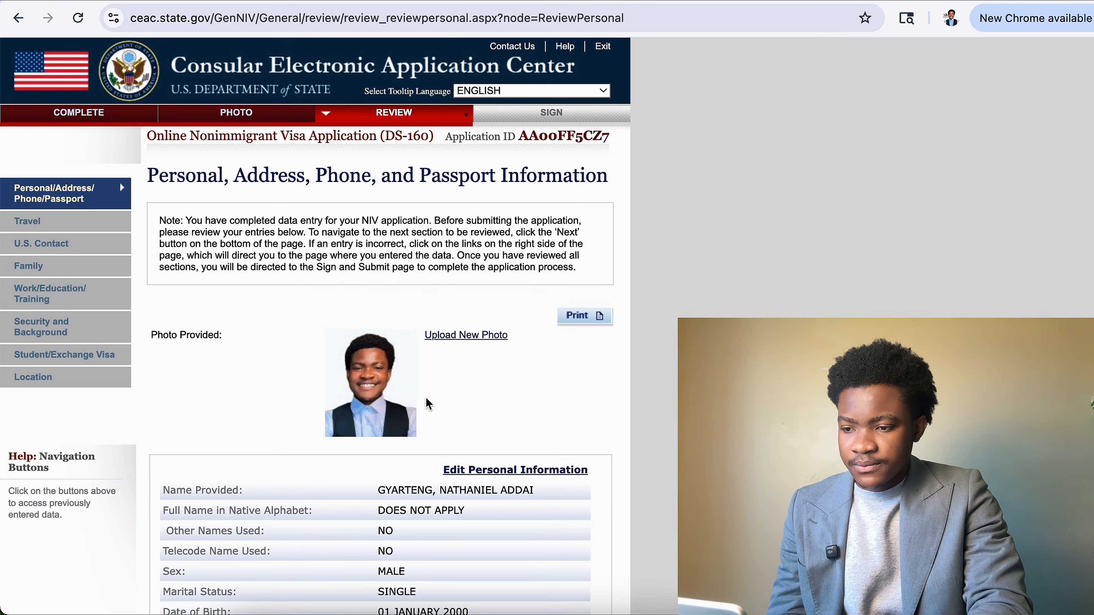
# Advance past the Travel review to U.S. Contact and open the point of contact for editing.
pyautogui.scroll(-20, 429, 403)
pyautogui.click(499, 508)
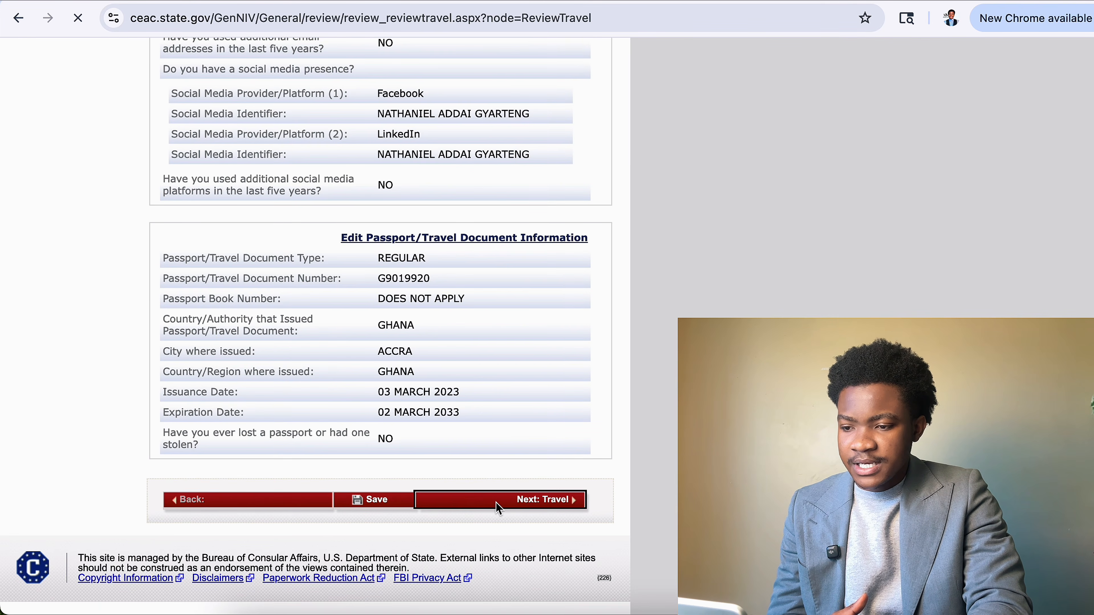
pyautogui.scroll(-10, 496, 504)
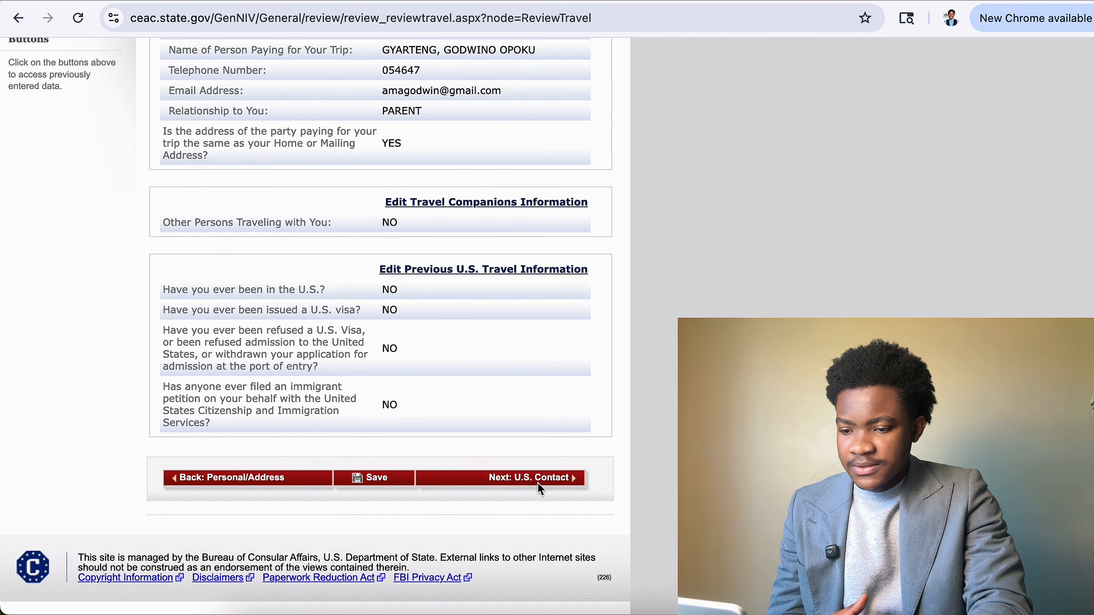
pyautogui.click(538, 483)
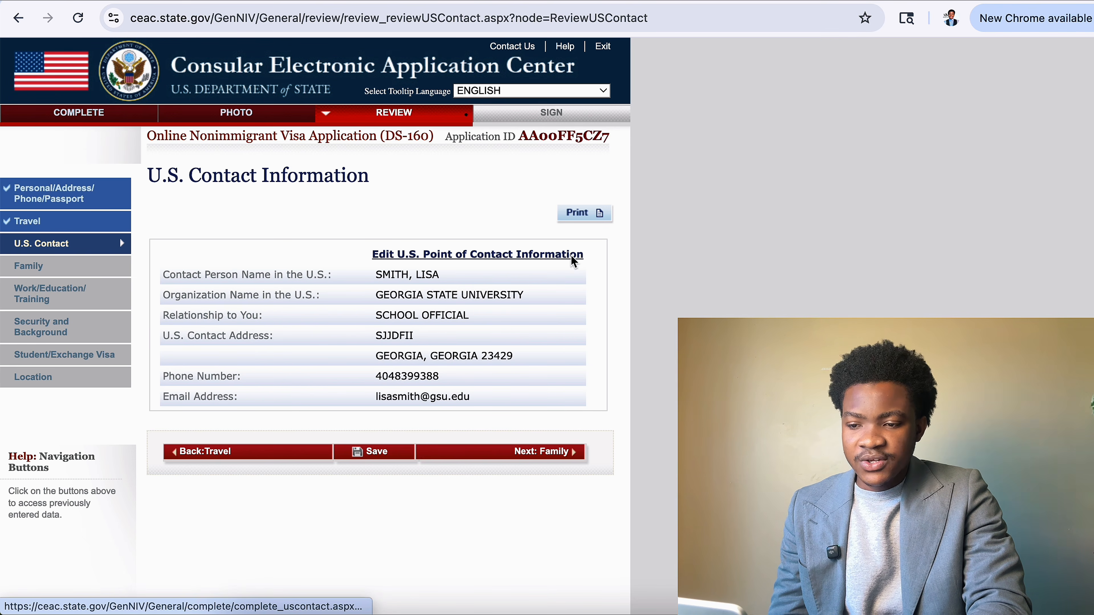
pyautogui.click(577, 258)
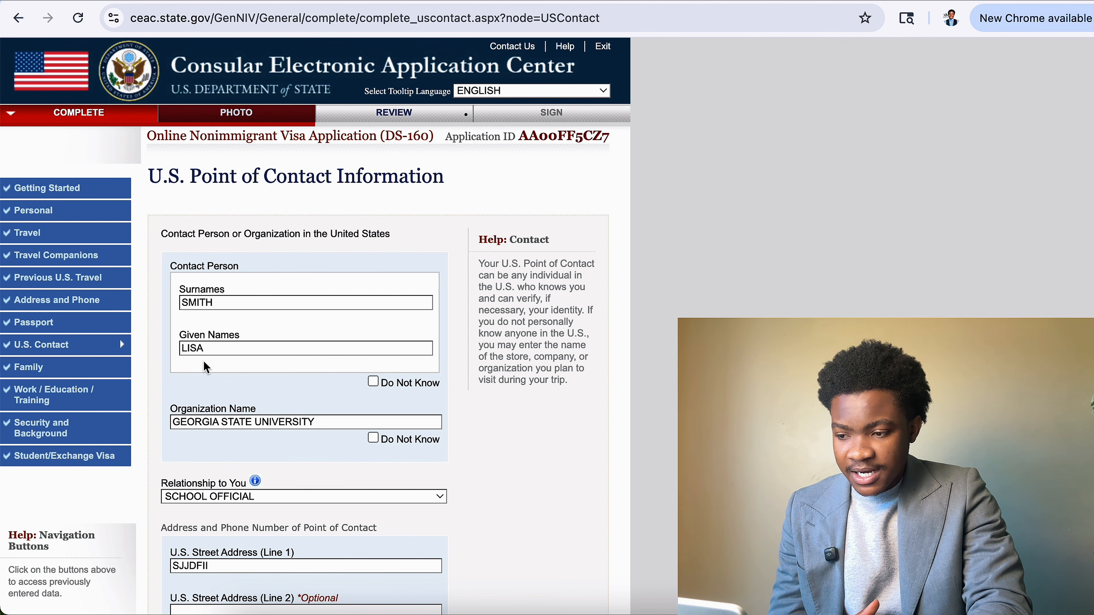
# Retype the wrong ending of the contact's given name, save, and return to Review.
pyautogui.click(220, 351)
pyautogui.press('BackSpace')
pyautogui.press('BackSpace')
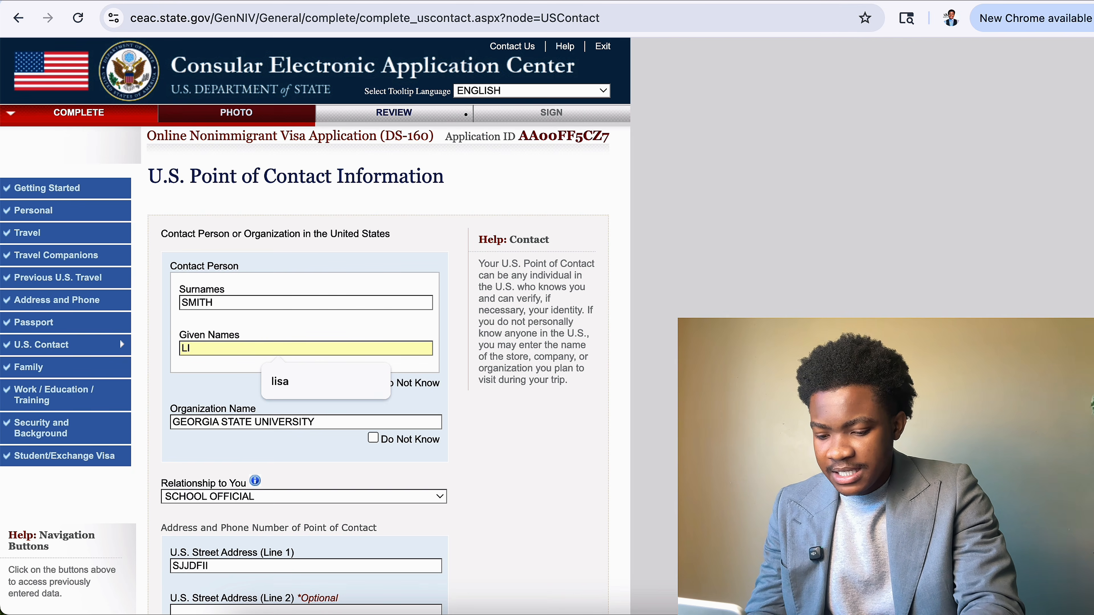
pyautogui.write('MA')
pyautogui.scroll(-10, 362, 464)
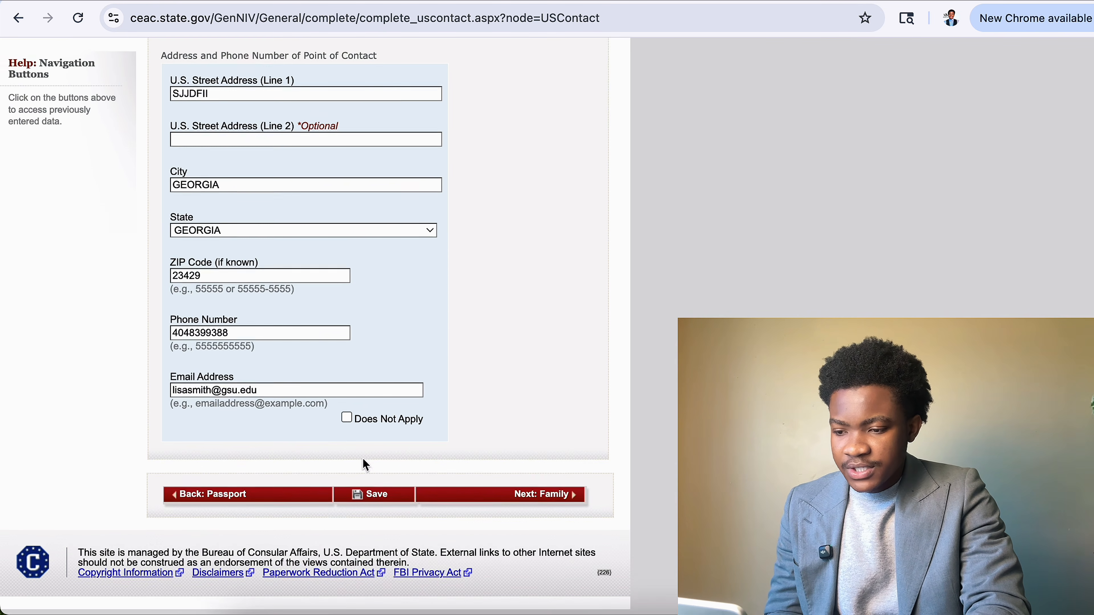
pyautogui.click(379, 500)
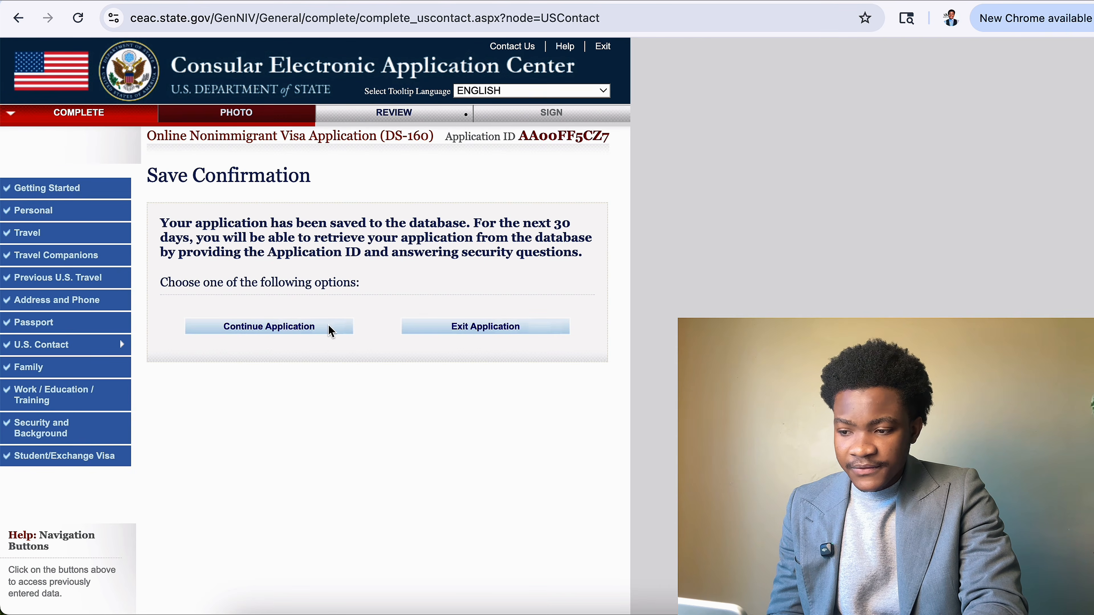
pyautogui.click(330, 331)
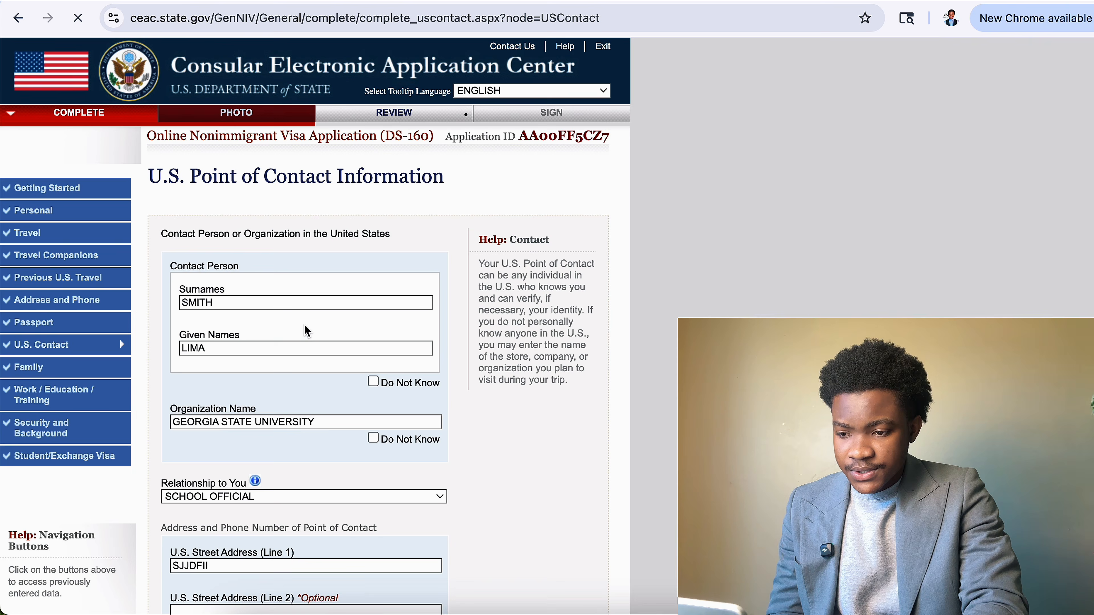
pyautogui.scroll(-10, 305, 325)
pyautogui.click(557, 501)
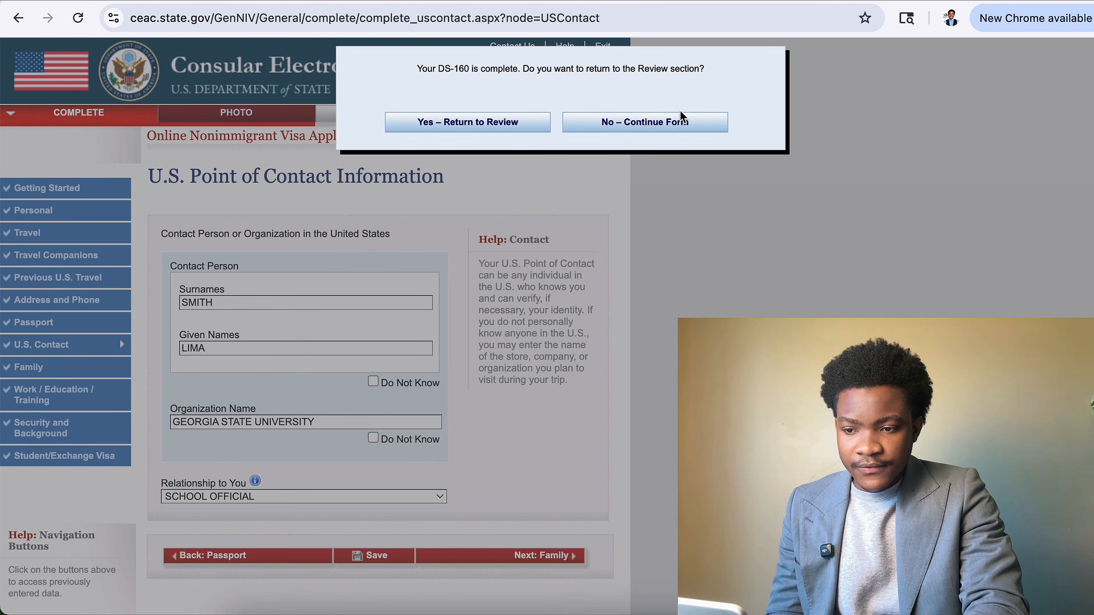
pyautogui.click(520, 123)
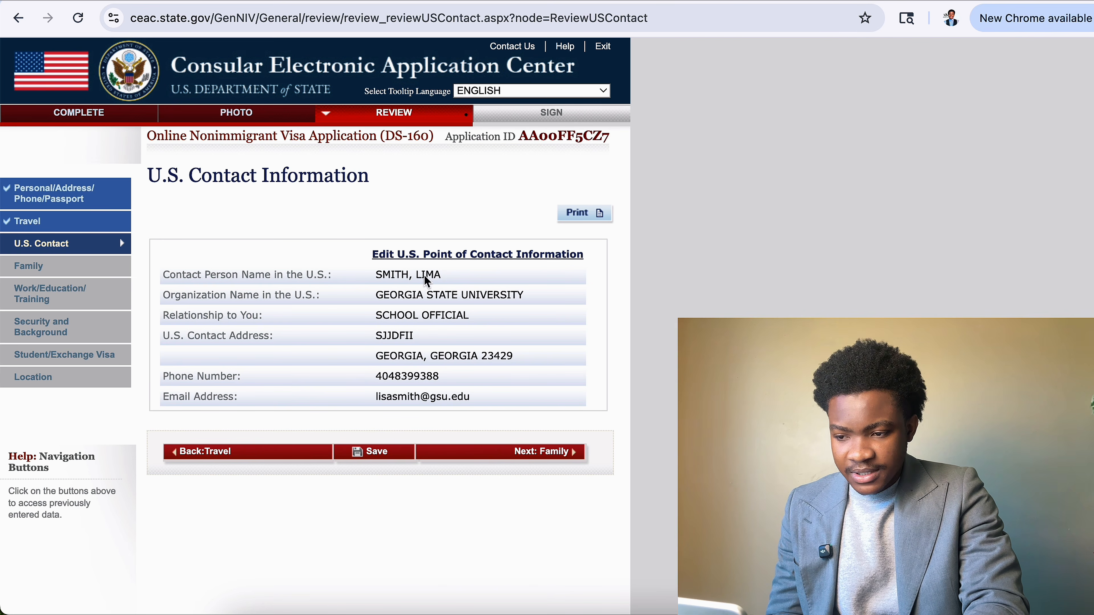
# Step through the Family, Work/Education, Security, Student/Exchange and Location reviews to Sign and Submit.
pyautogui.moveTo(422, 278); pyautogui.dragTo(452, 282)
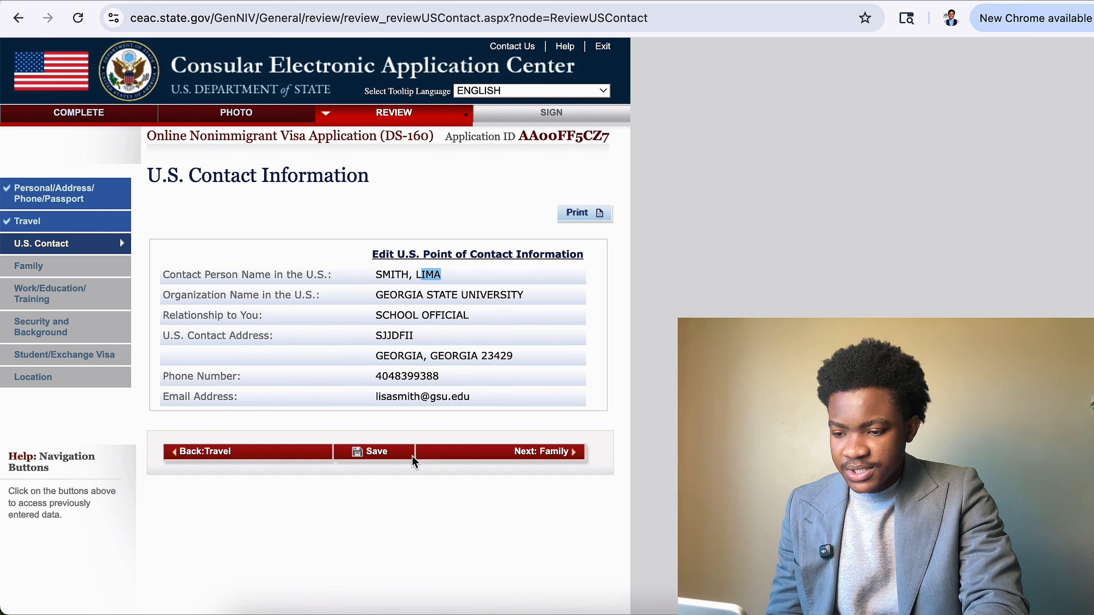
pyautogui.click(504, 455)
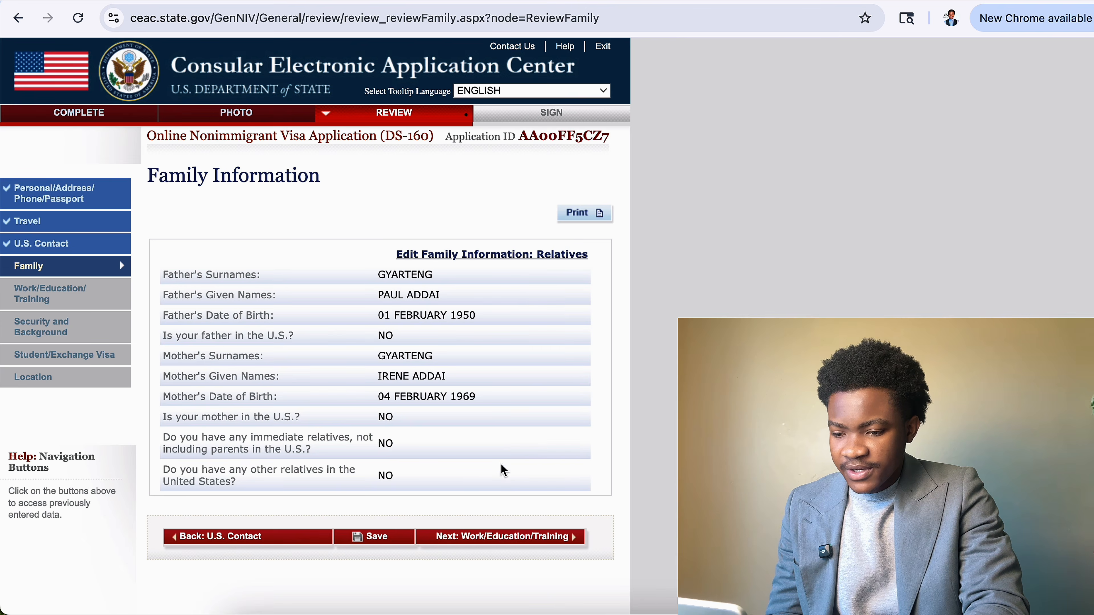
pyautogui.click(496, 545)
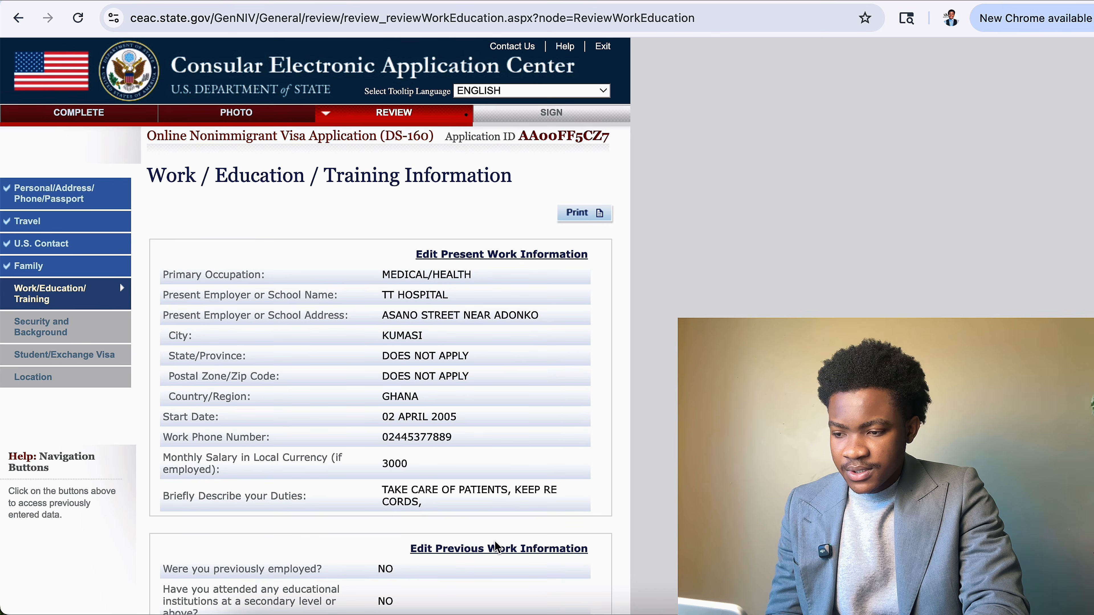
pyautogui.scroll(-10, 500, 547)
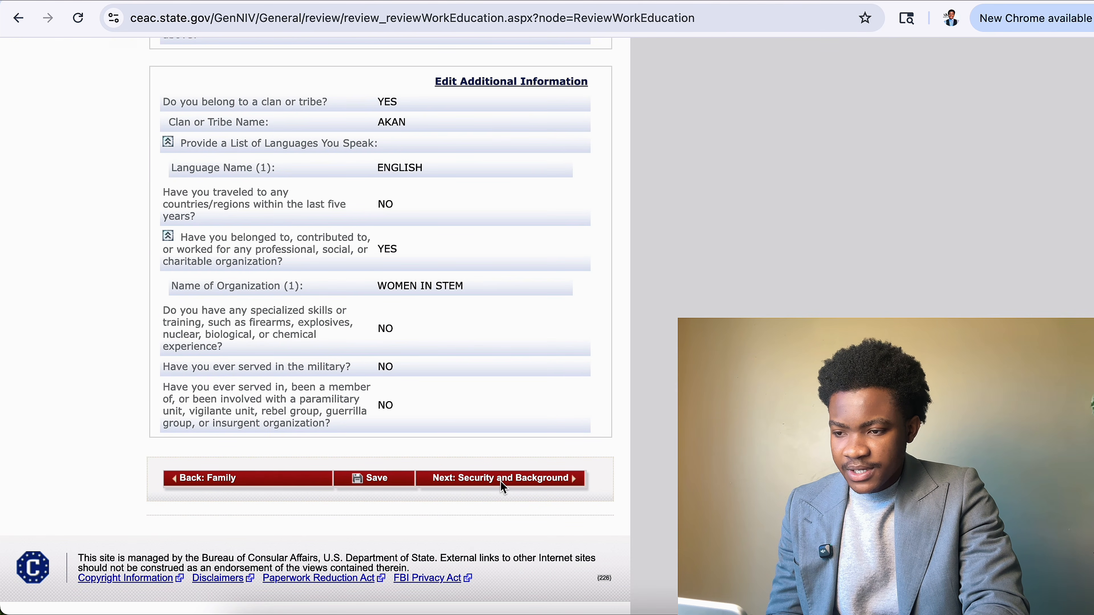
pyautogui.click(502, 479)
pyautogui.scroll(-10, 597, 379)
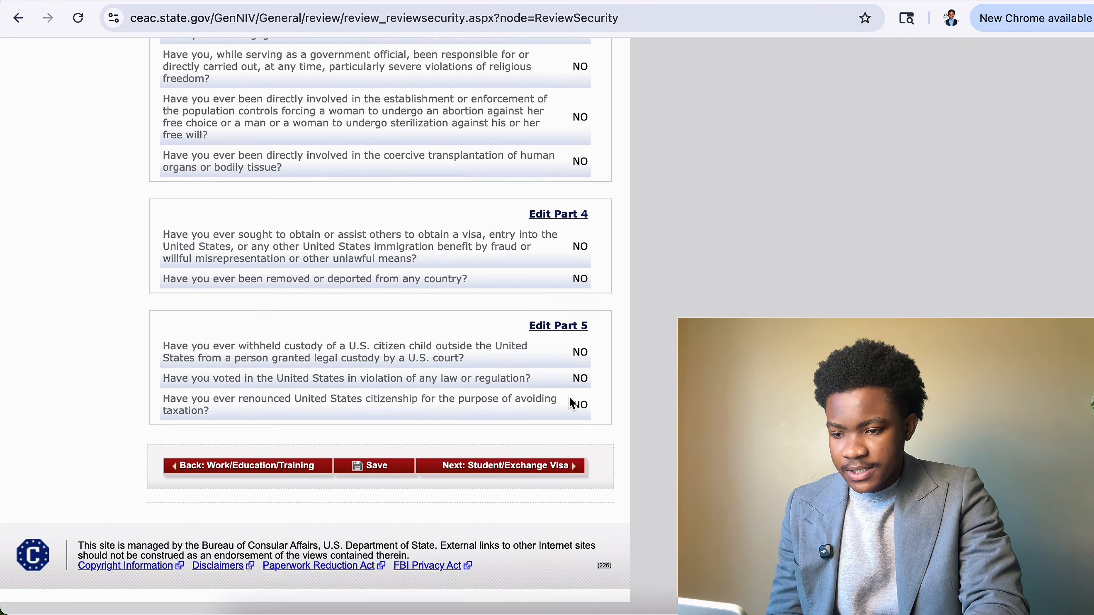
pyautogui.click(545, 480)
pyautogui.scroll(-10, 545, 480)
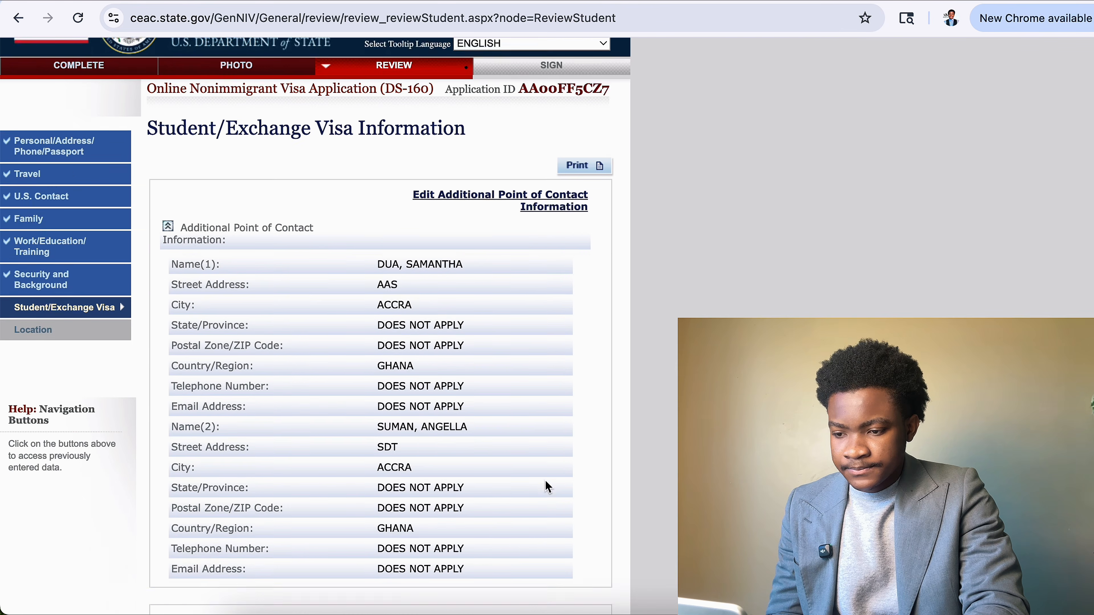
pyautogui.click(522, 477)
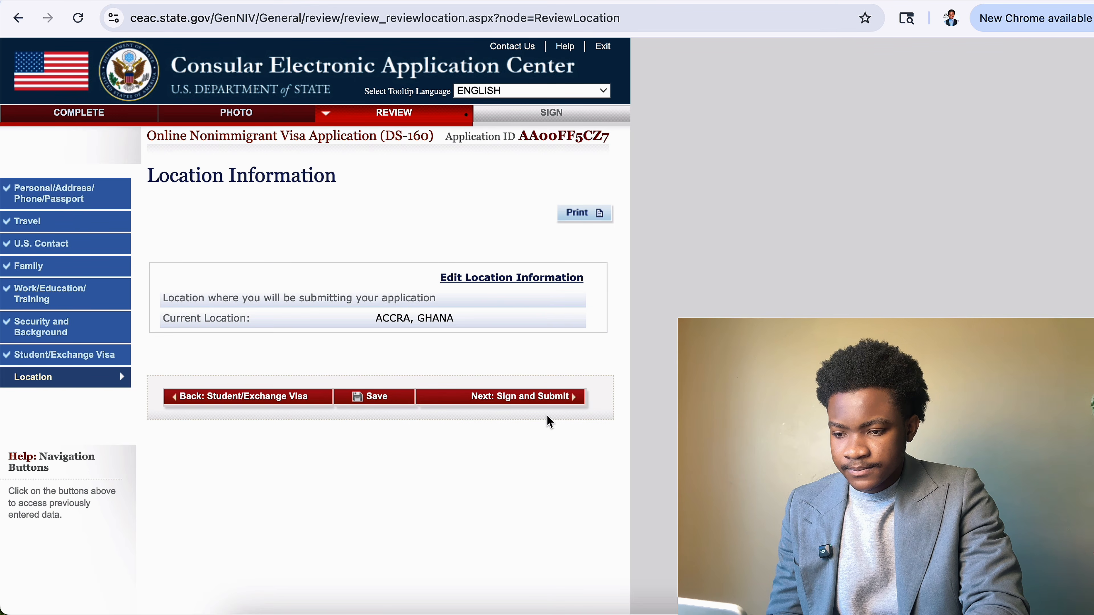
pyautogui.click(554, 401)
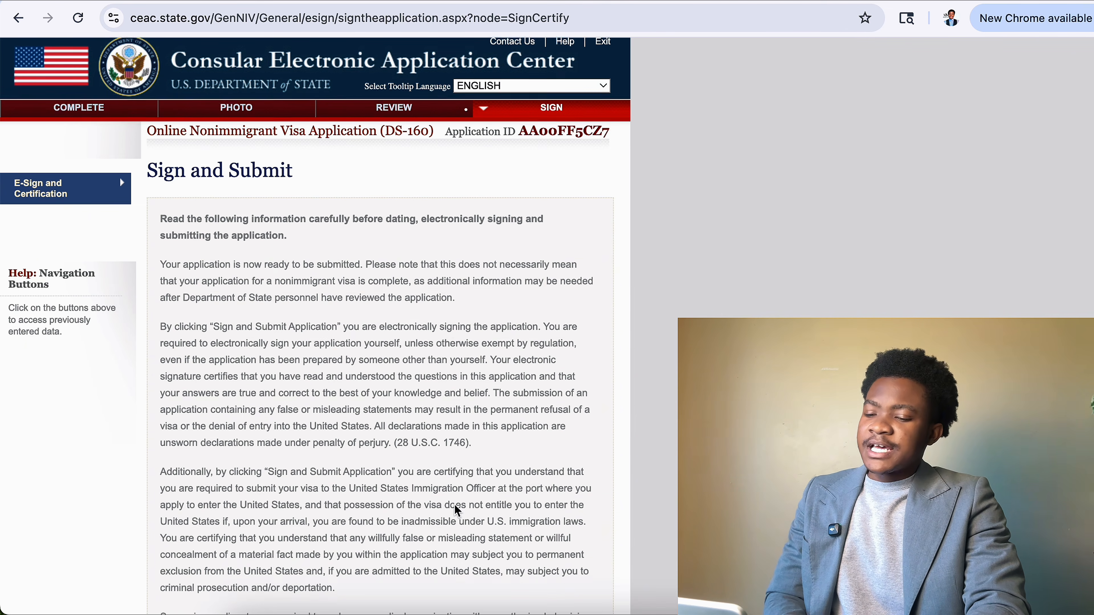
# Certify receipt of the FGM/C fact sheet and answer No to preparer assistance.
pyautogui.scroll(-15, 454, 504)
pyautogui.scroll(-7, 455, 505)
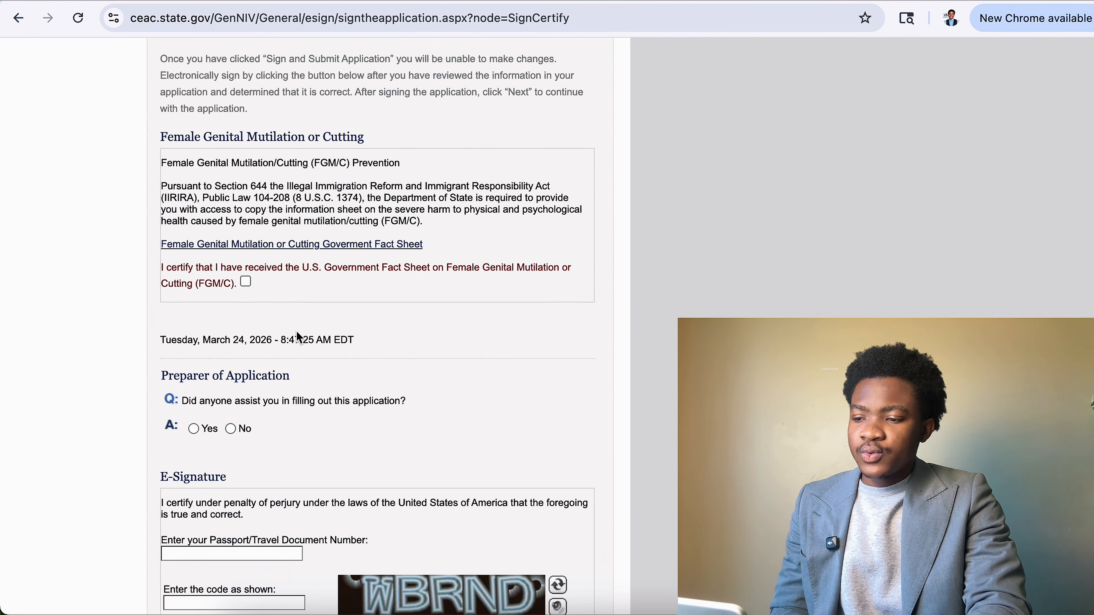
pyautogui.click(246, 282)
pyautogui.scroll(-5, 332, 417)
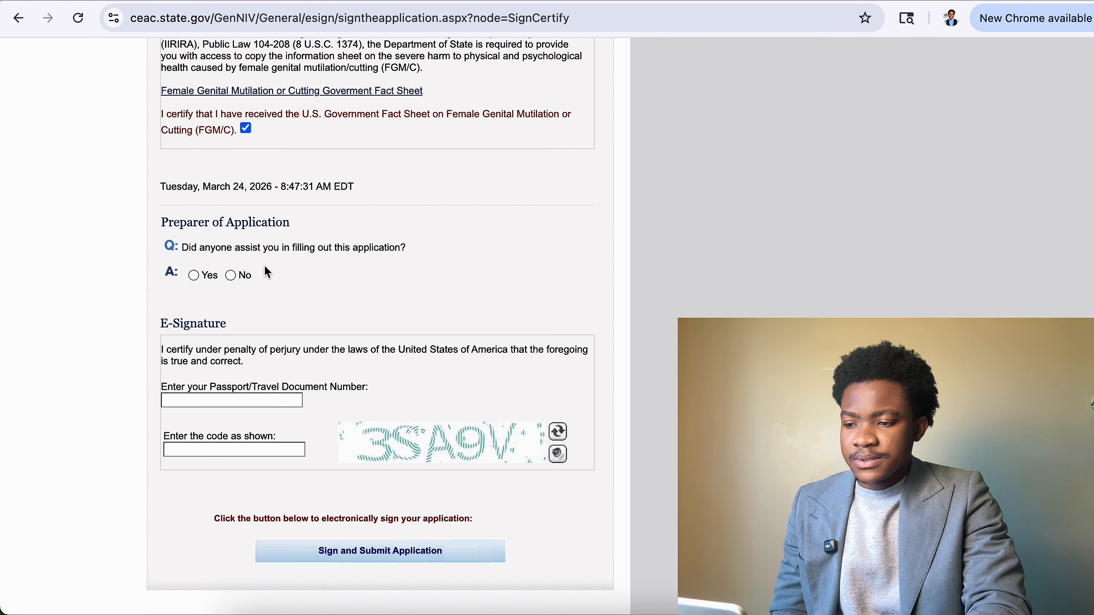
pyautogui.click(228, 282)
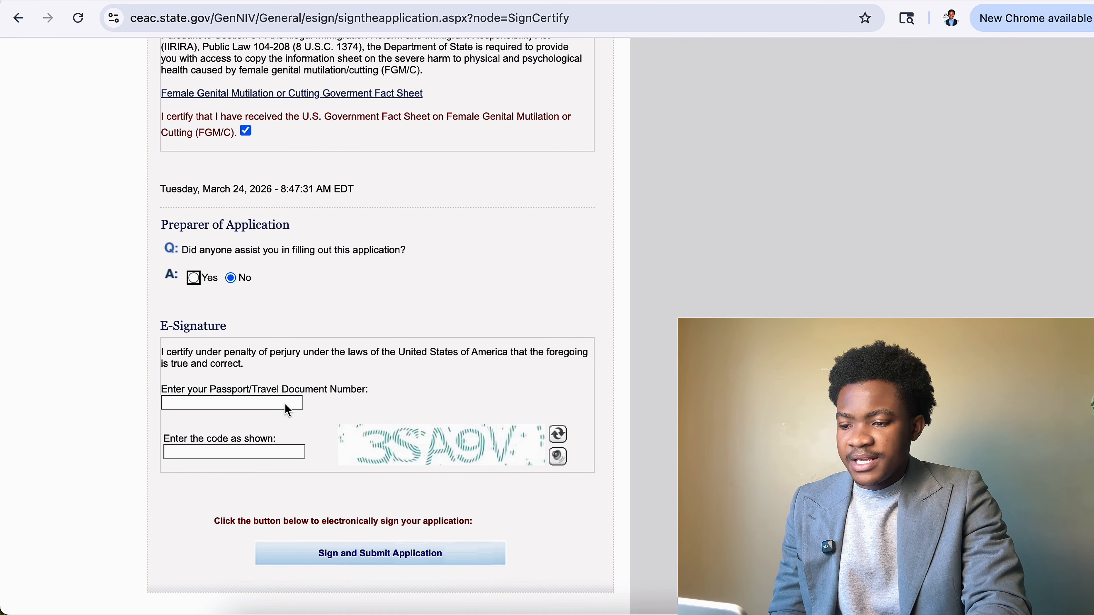
# Enter the applicant's passport number, then click the verification captcha image.
pyautogui.click(286, 406)
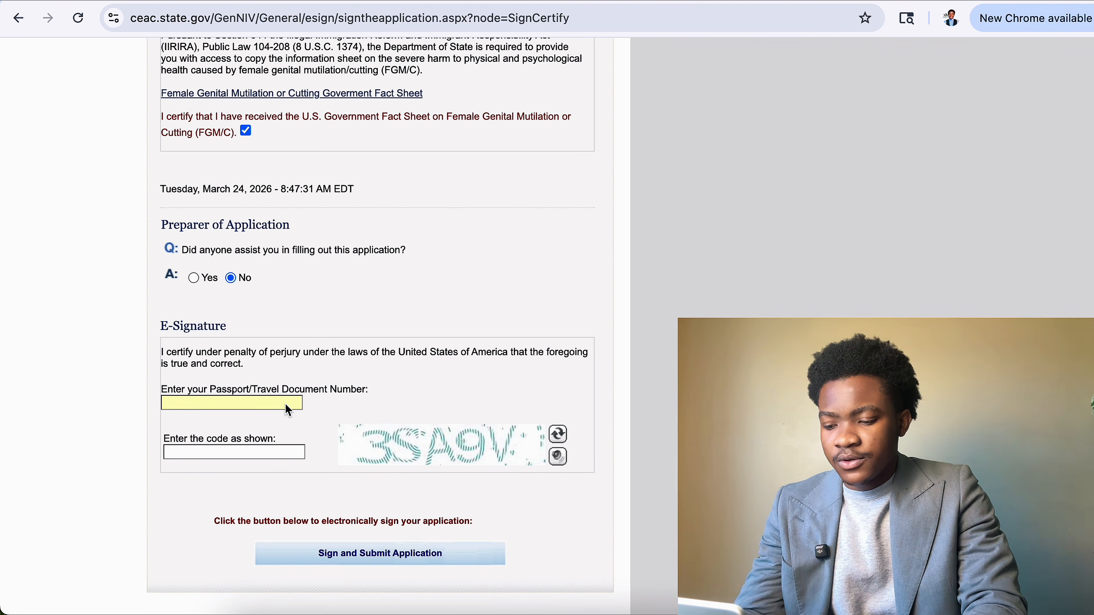
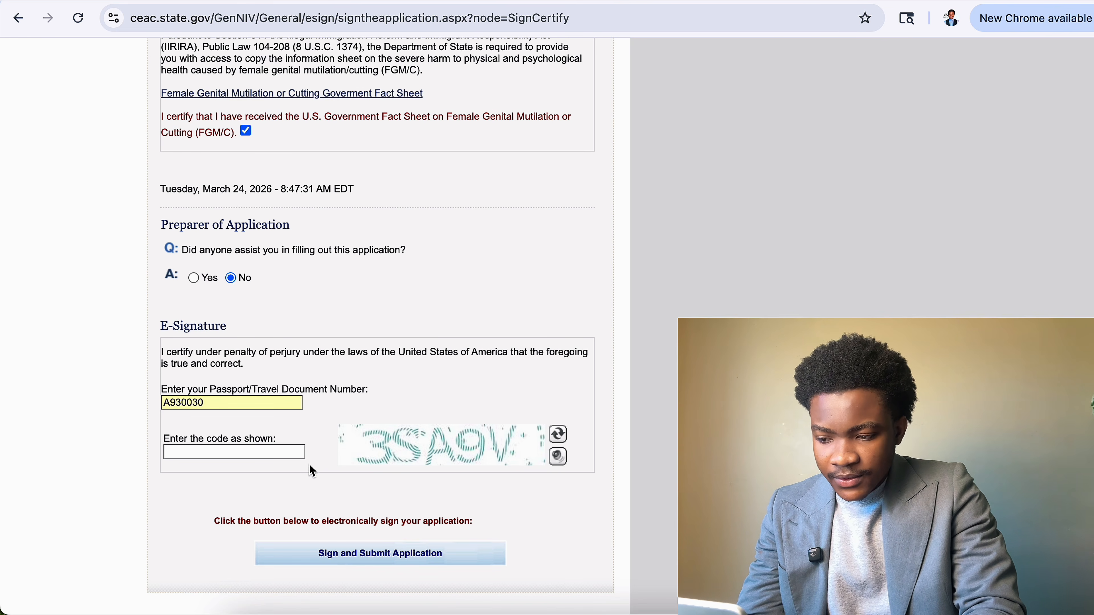
pyautogui.click(288, 458)
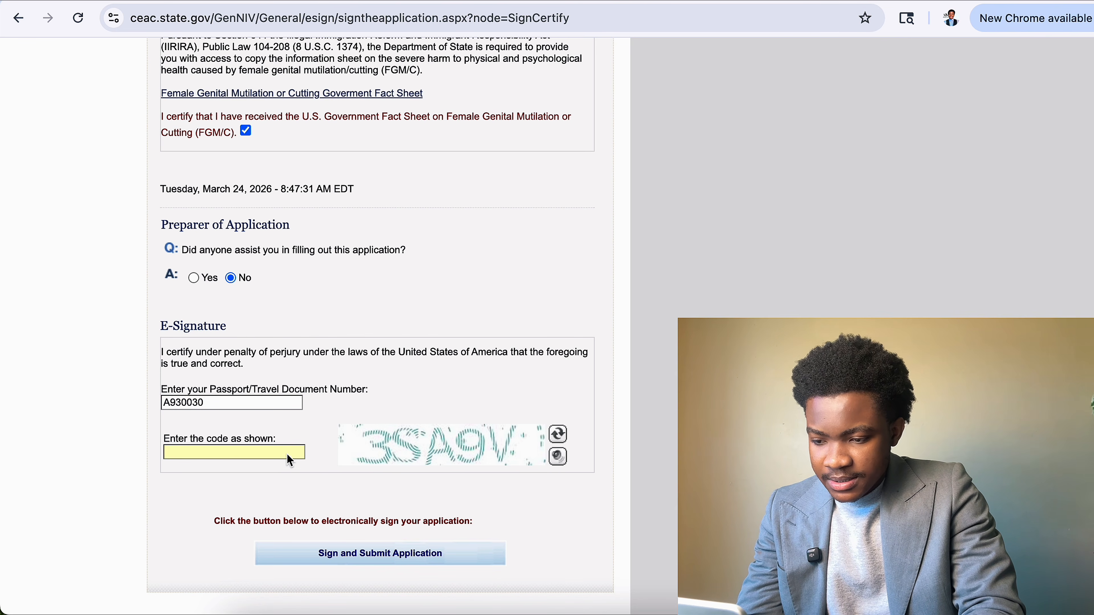
pyautogui.click(371, 436)
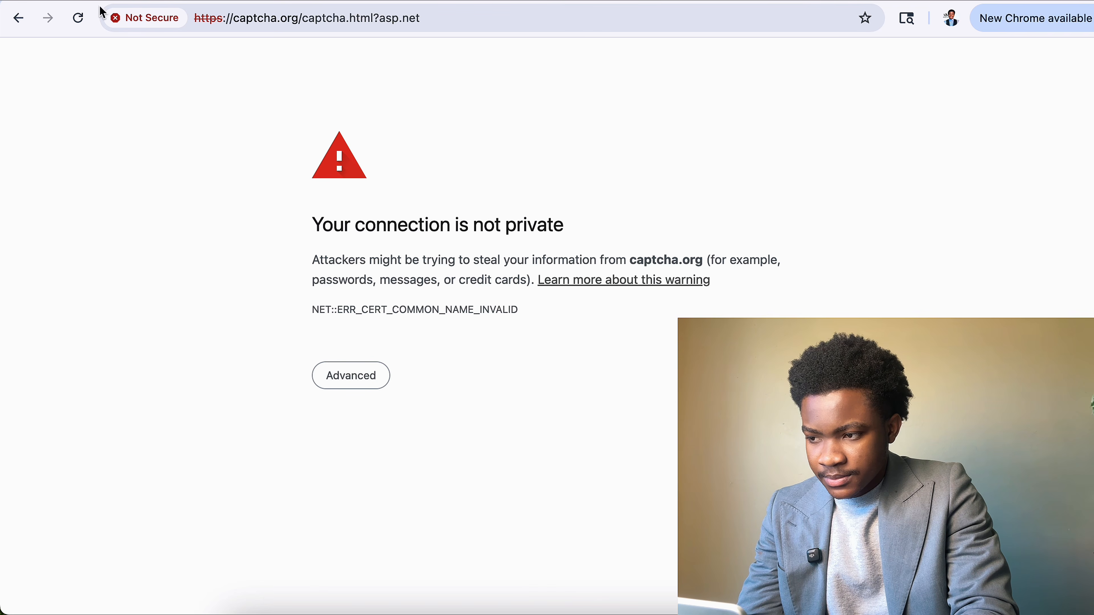
# Go back through the browser history to the Sign and Submit Application page.
pyautogui.click(21, 22)
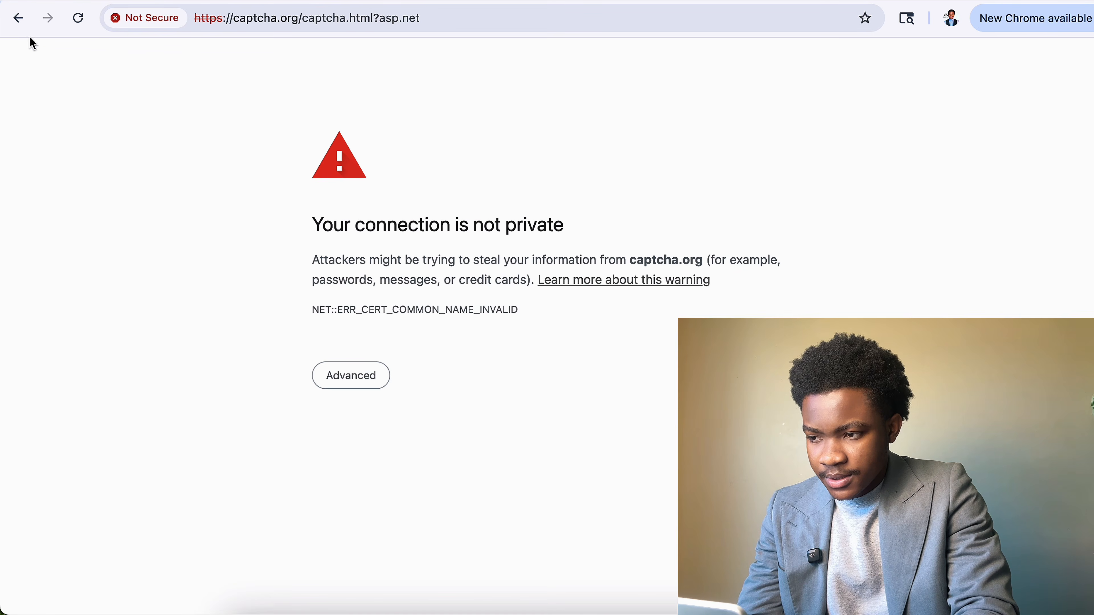
pyautogui.click(17, 22)
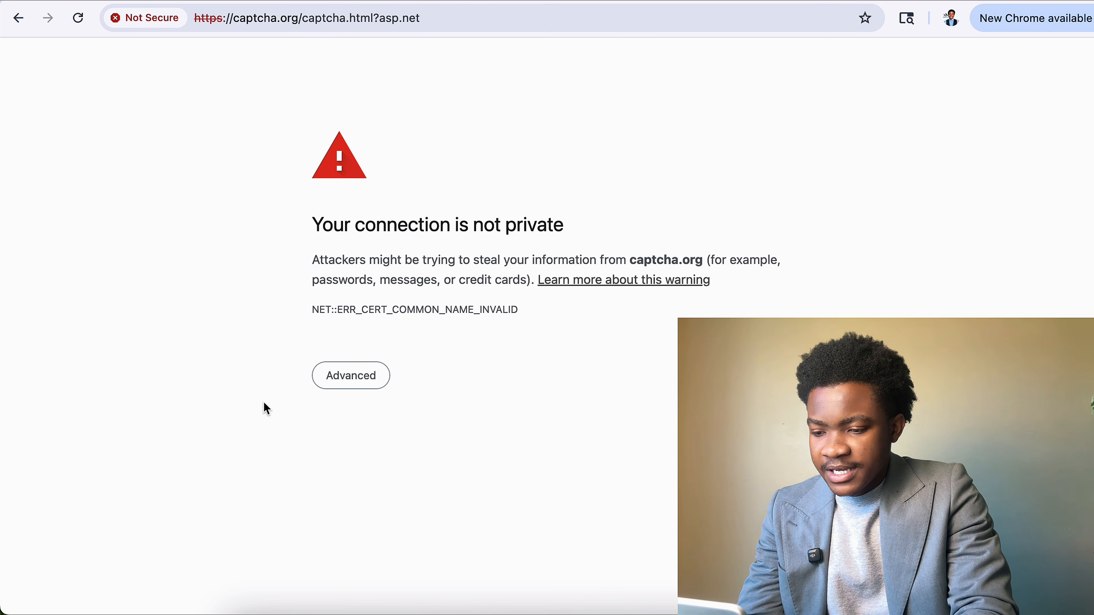
pyautogui.click(18, 19)
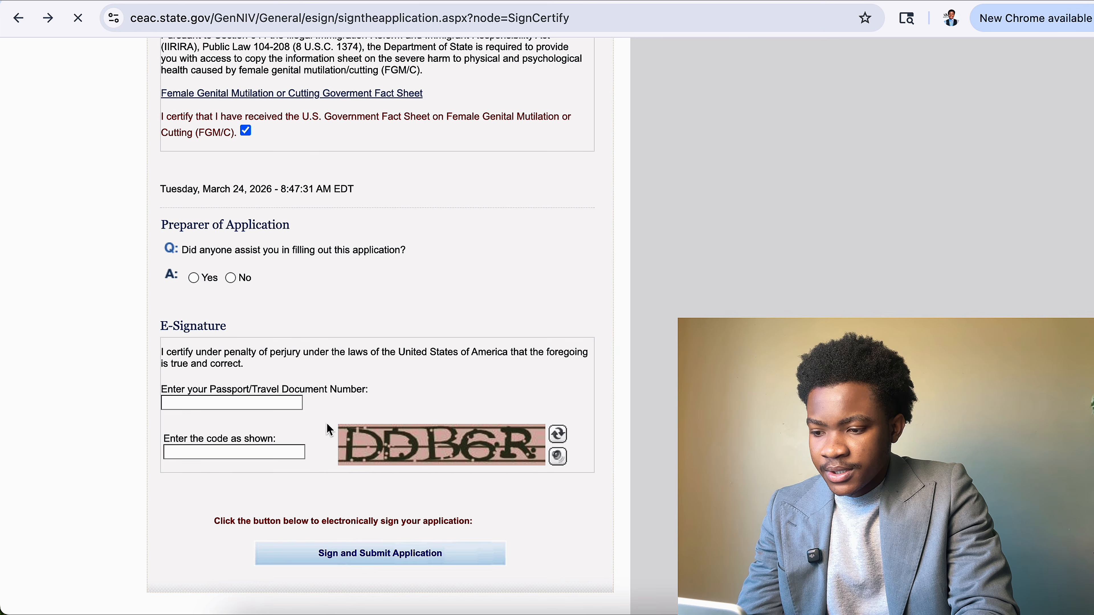
pyautogui.click(278, 403)
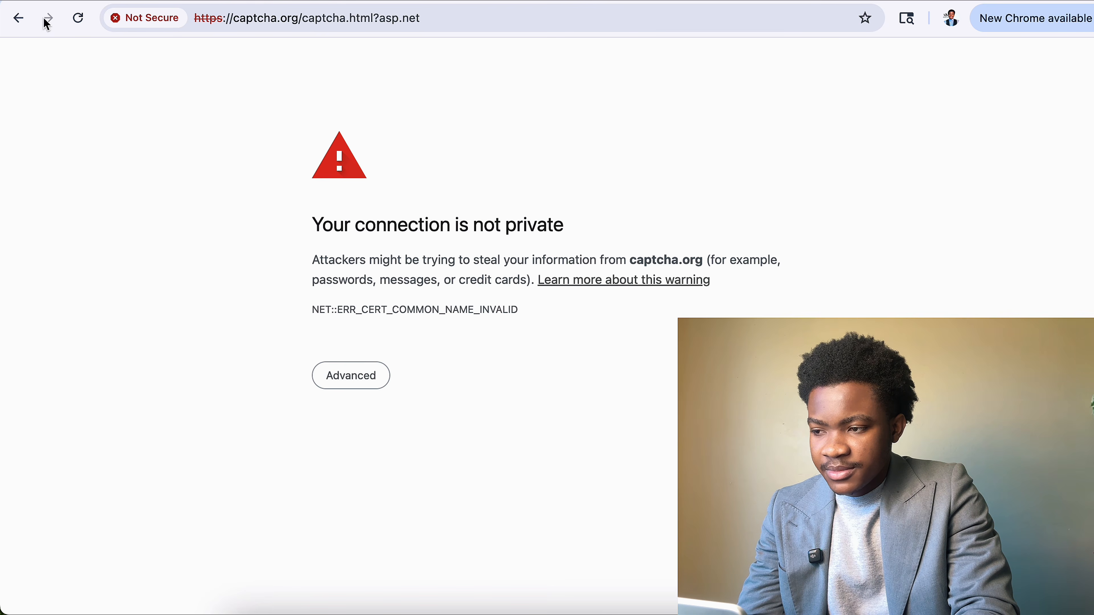
pyautogui.click(18, 19)
pyautogui.click(417, 557)
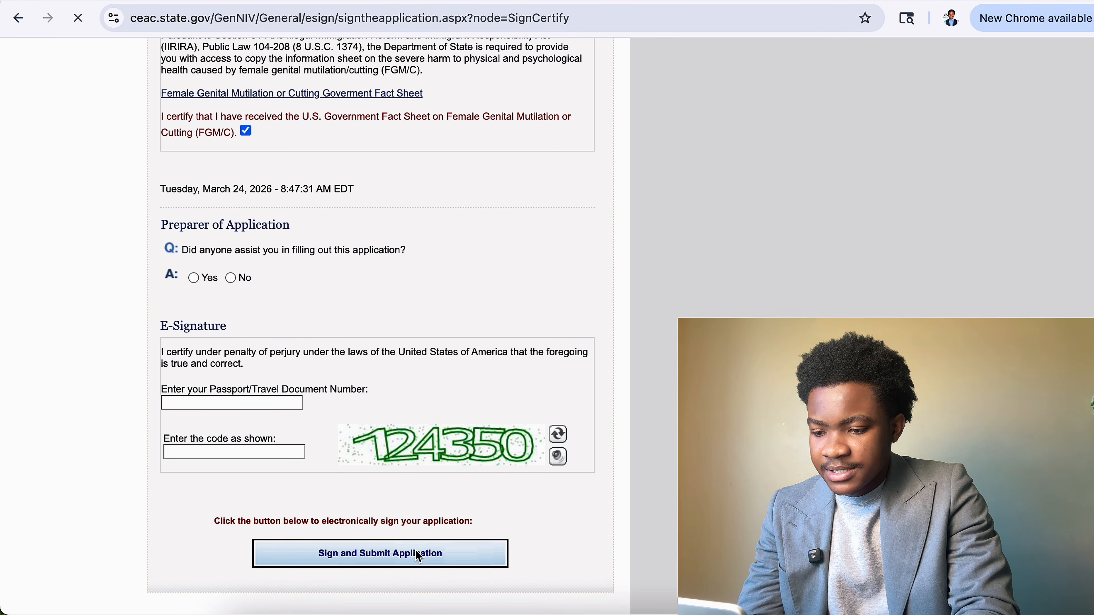
# Answer No to preparer help and begin retyping the passport number in the e-signature field.
pyautogui.scroll(-15, 381, 415)
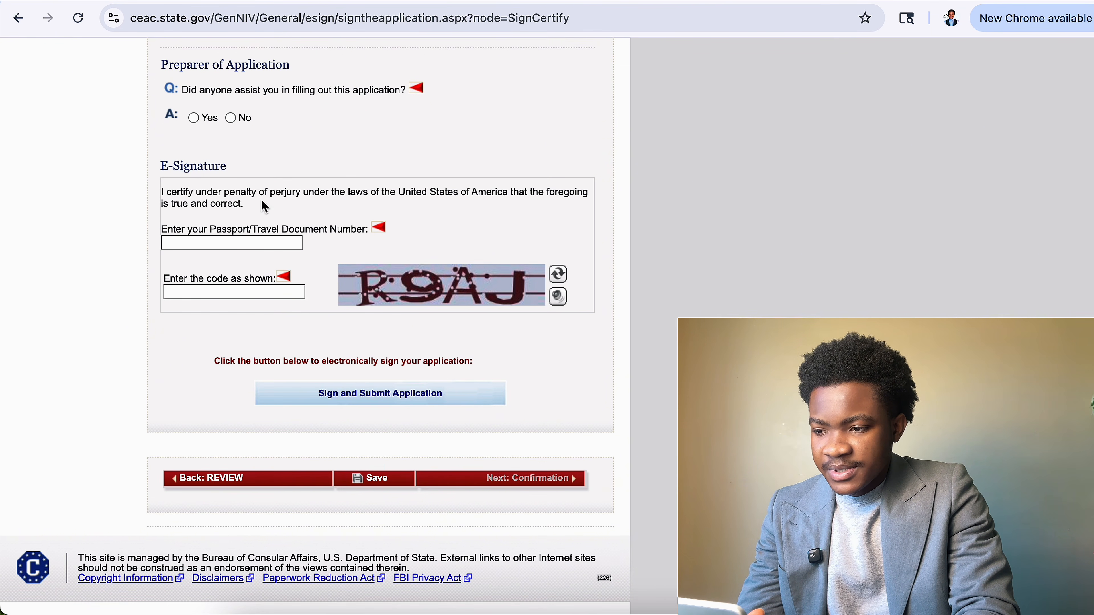
pyautogui.click(234, 117)
pyautogui.scroll(10, 248, 232)
pyautogui.scroll(-8, 254, 268)
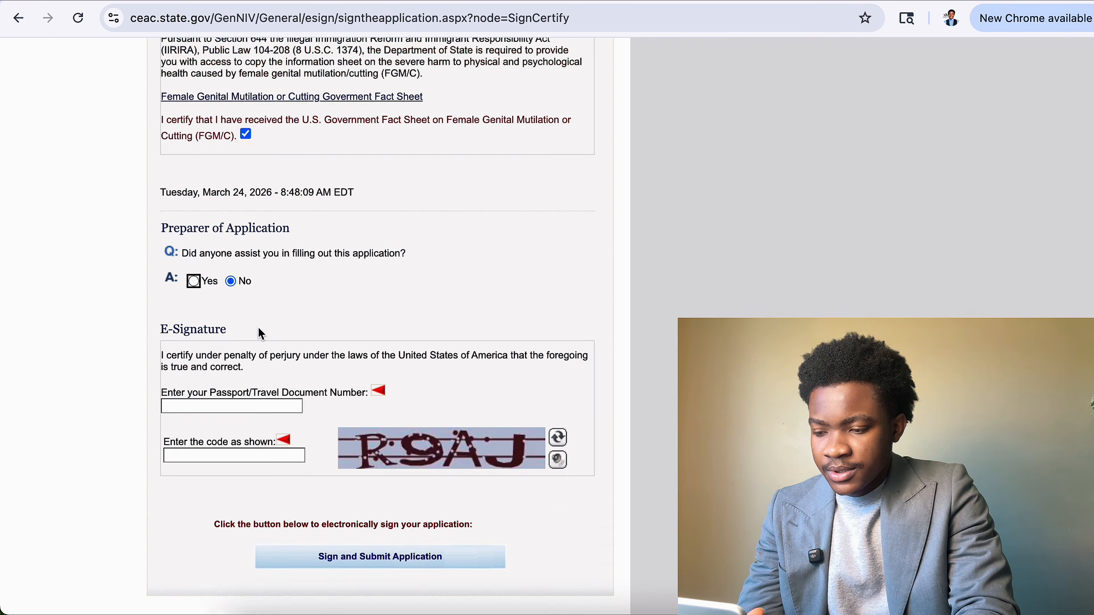
pyautogui.click(262, 350)
pyautogui.write('A9')
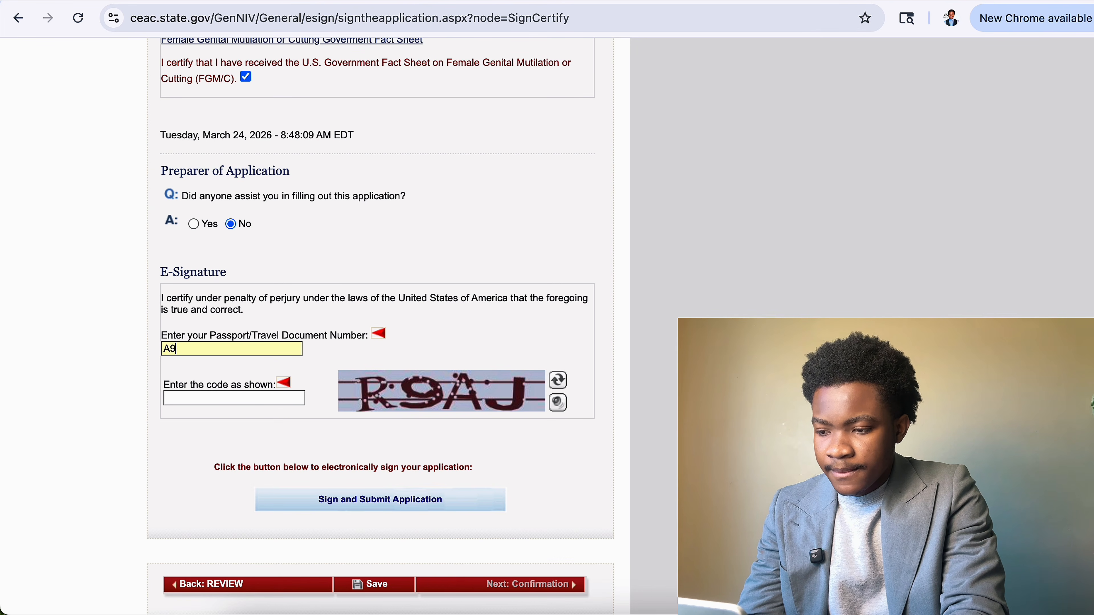